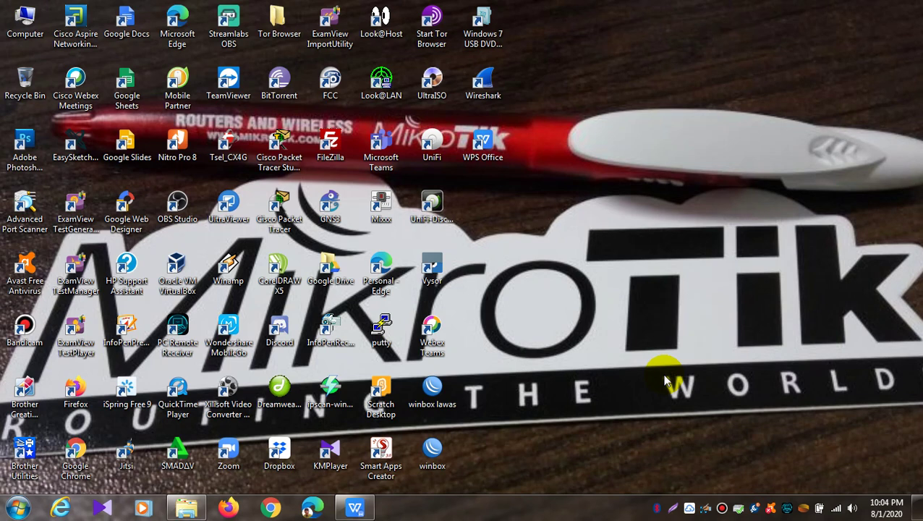
pyautogui.click(272, 507)
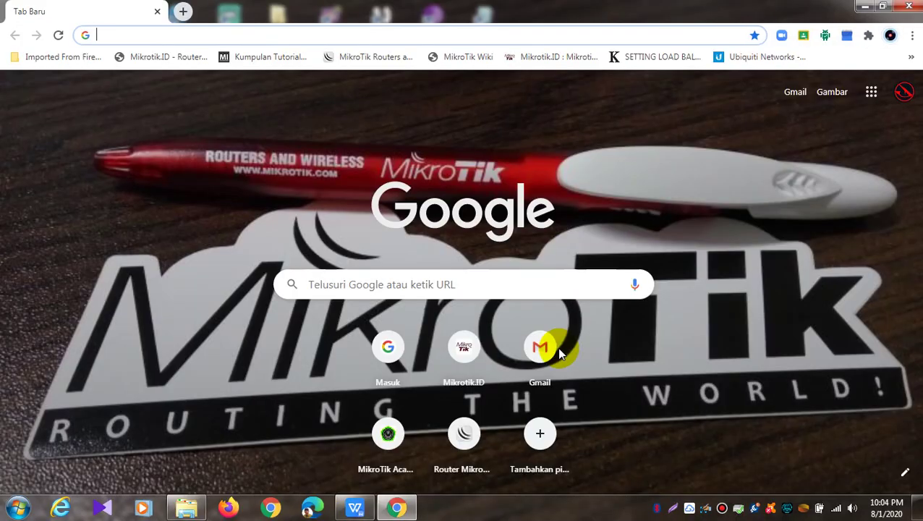
pyautogui.write('www.kahoot.')
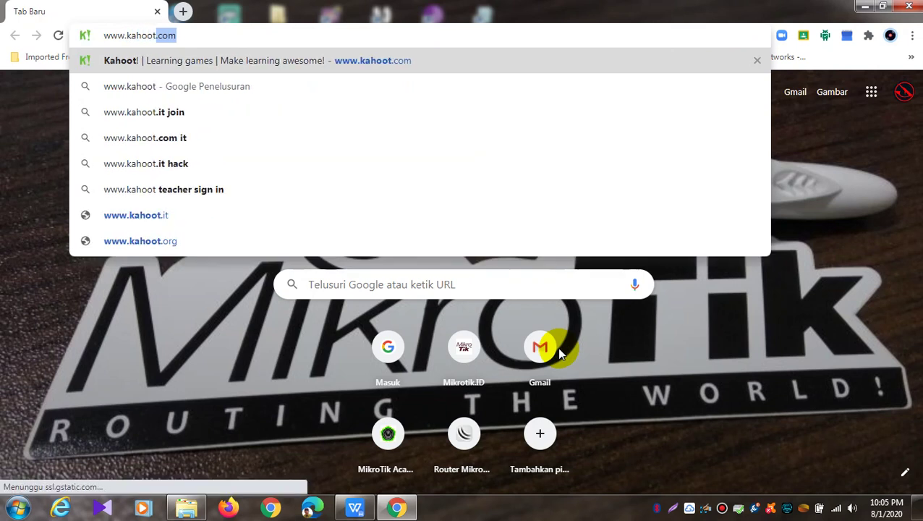
pyautogui.write('com')
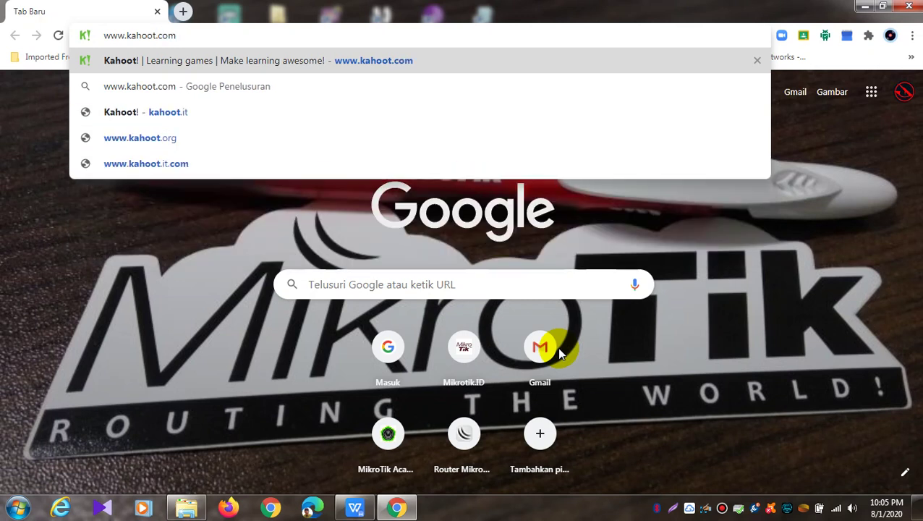
pyautogui.press('Return')
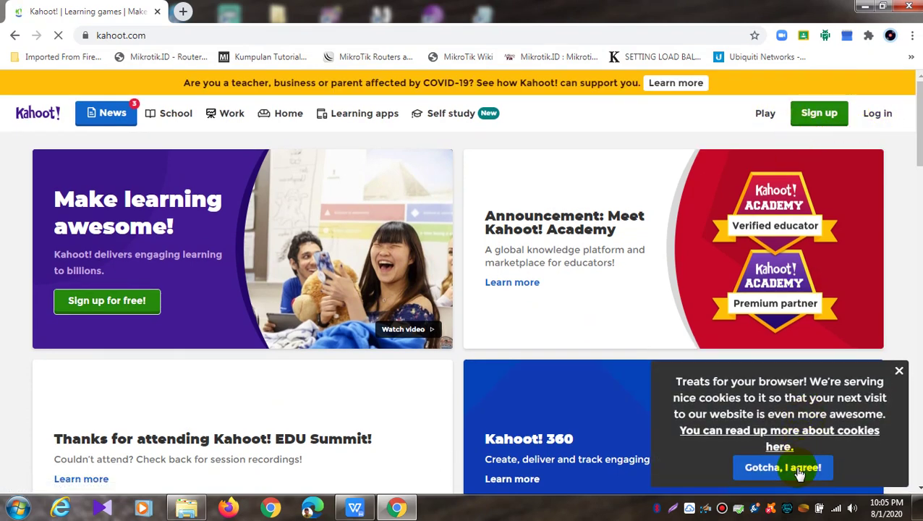
# Accept the cookie notice with 'Gotcha, I agree!' and go to the Log in page
pyautogui.click(793, 467)
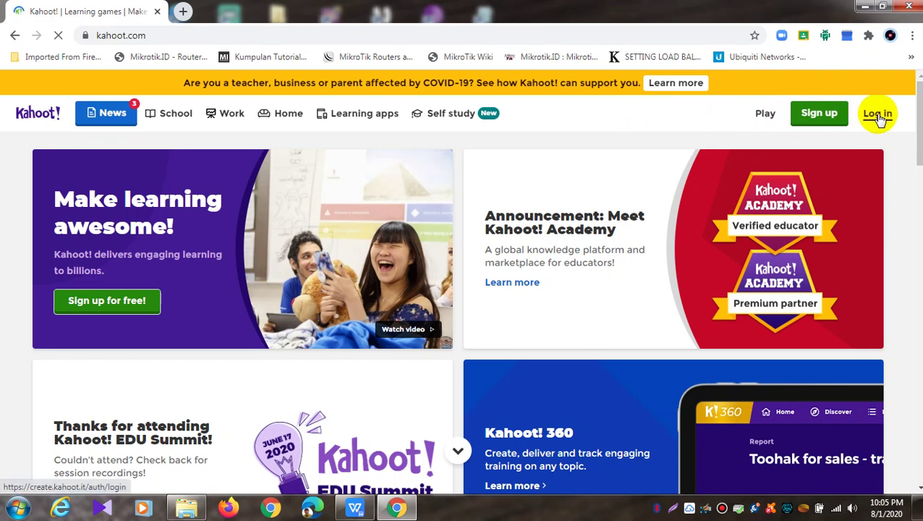
pyautogui.click(878, 116)
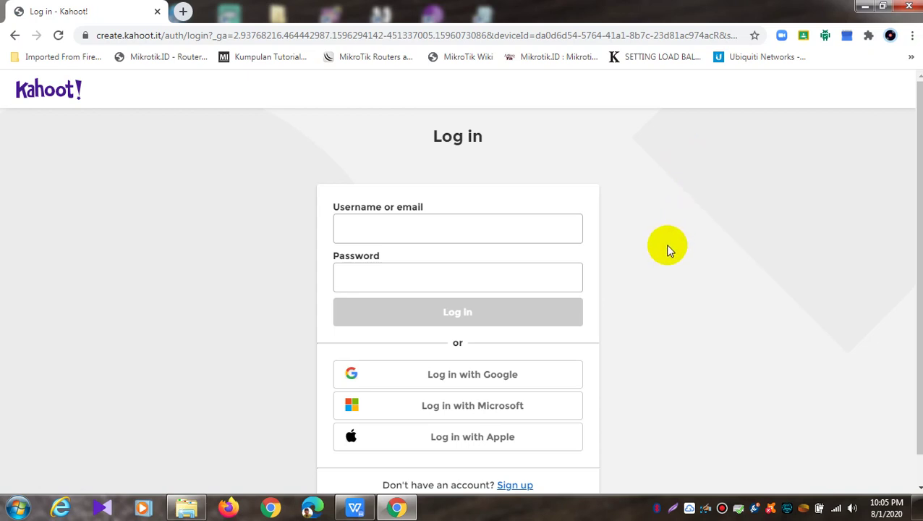
pyautogui.scroll(-1, 667, 249)
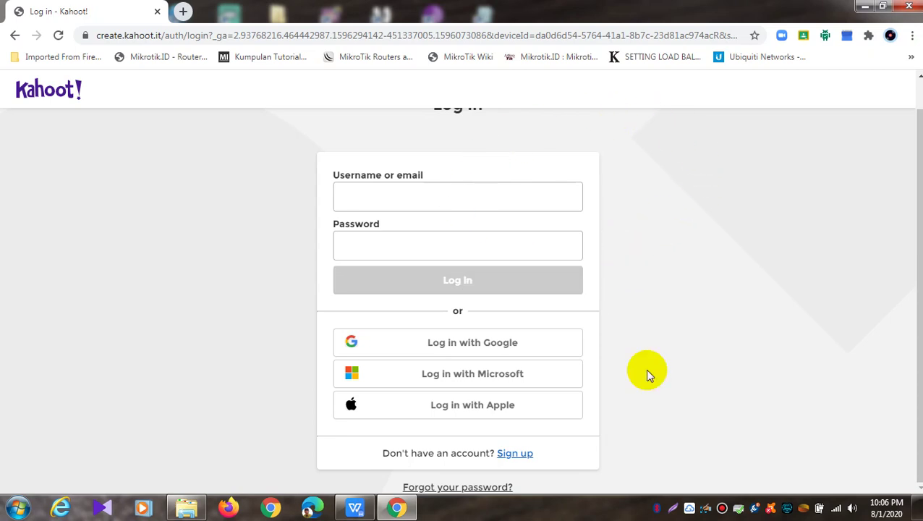
# Log in with Google using the chosen account to reach the home dashboard
pyautogui.click(495, 347)
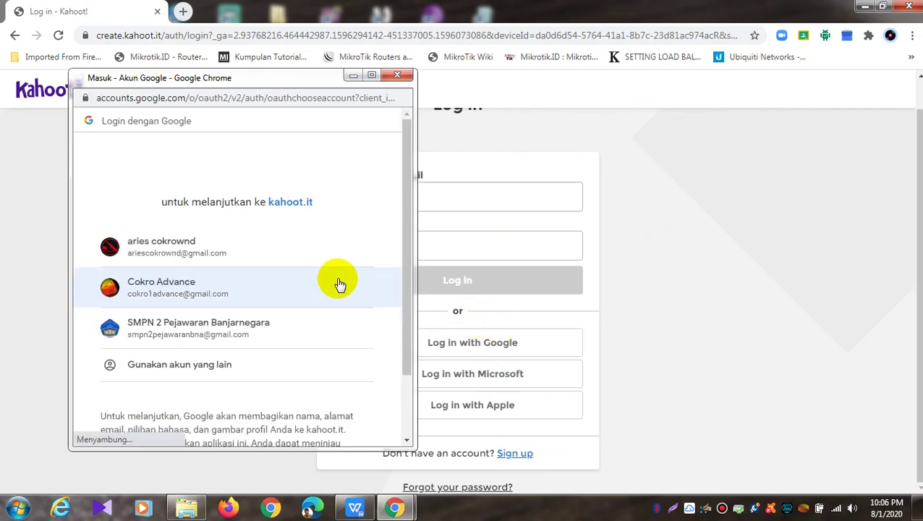
pyautogui.click(220, 253)
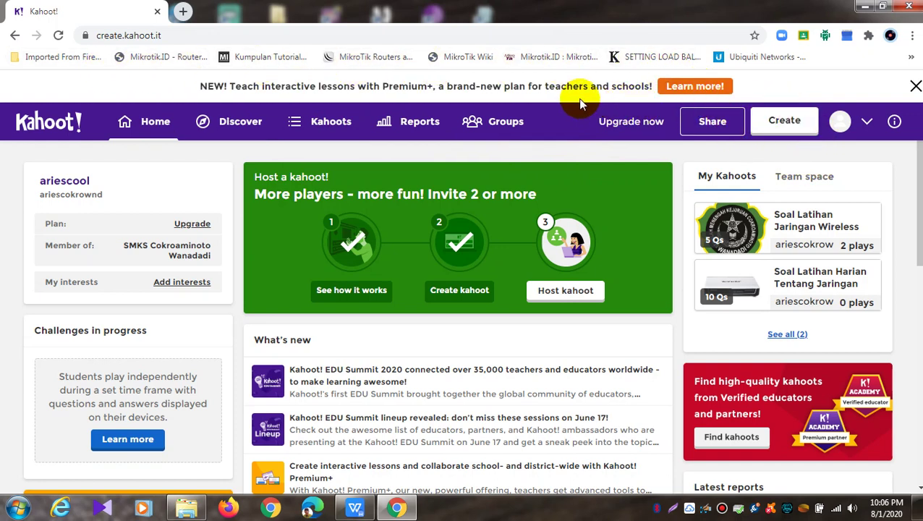
# Open the account Settings from the avatar menu and scroll through the profile
pyautogui.click(867, 125)
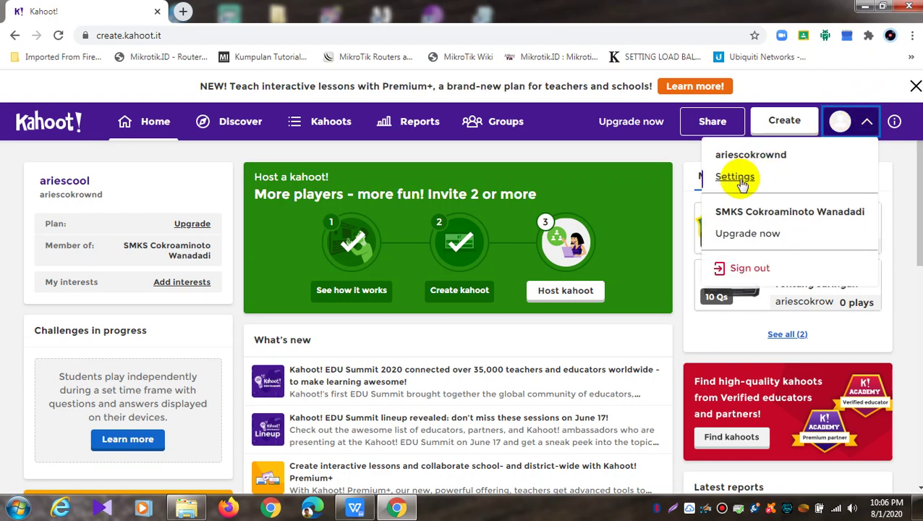
pyautogui.click(741, 181)
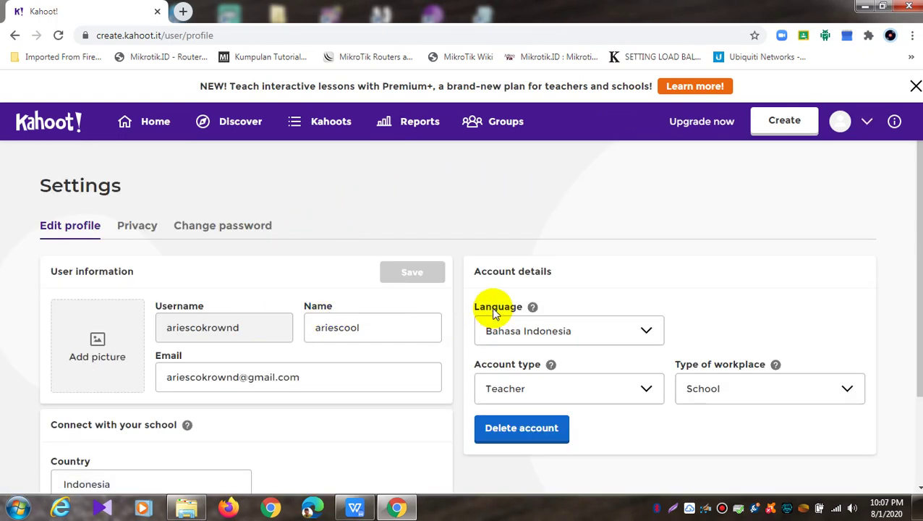
pyautogui.scroll(-2, 492, 308)
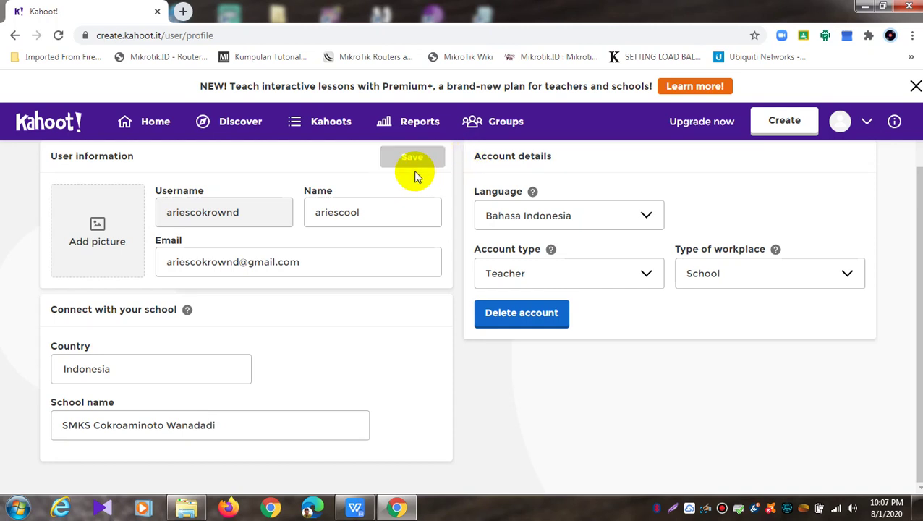
# Return to Home, then go to the Discover page of public kahoots
pyautogui.click(158, 126)
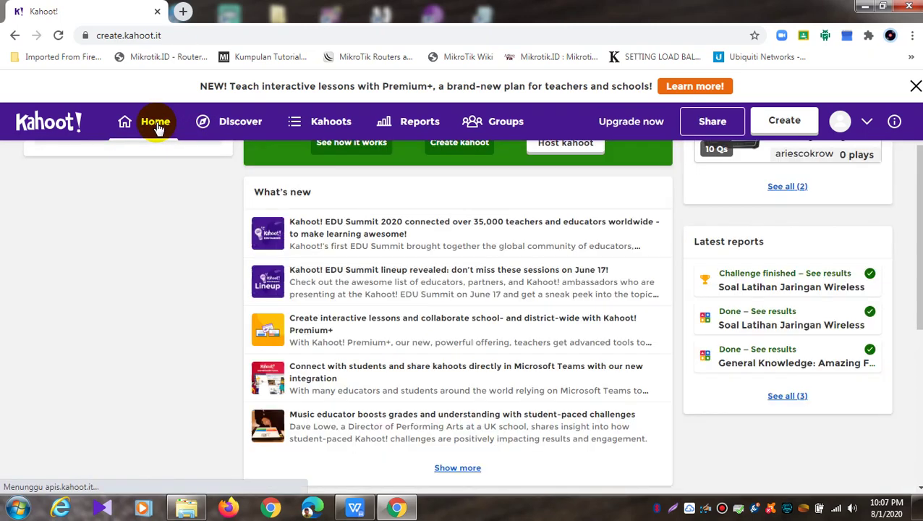
pyautogui.scroll(2, 185, 170)
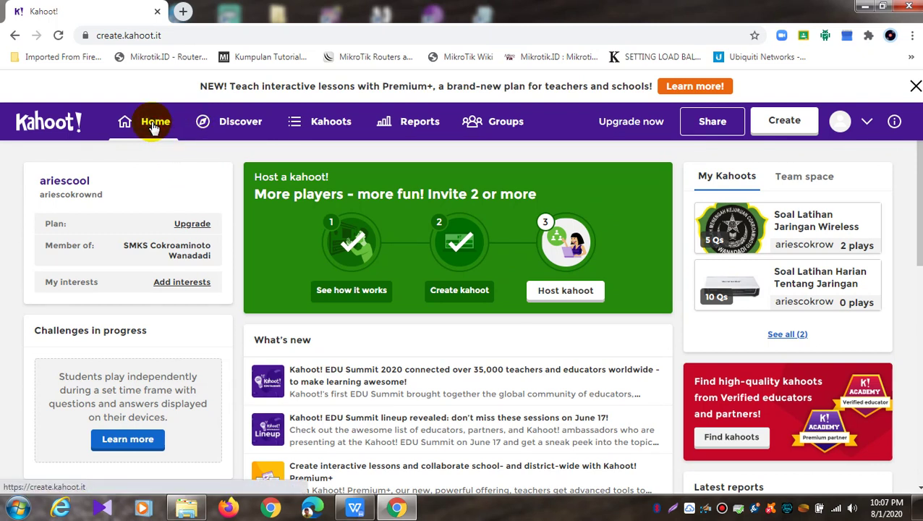
pyautogui.click(237, 126)
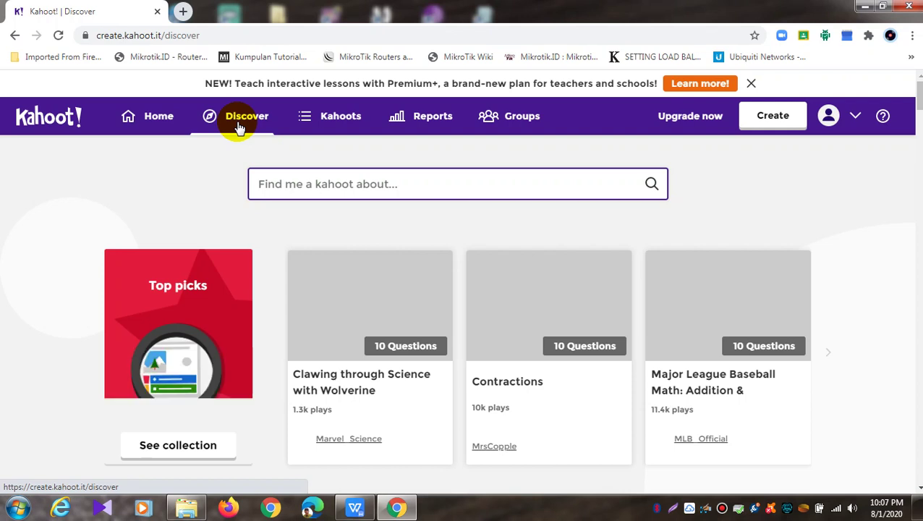
# Delete 'Soal Latihan Jaringan Wireless' from My Kahoots, then go to the Reports page
pyautogui.click(321, 117)
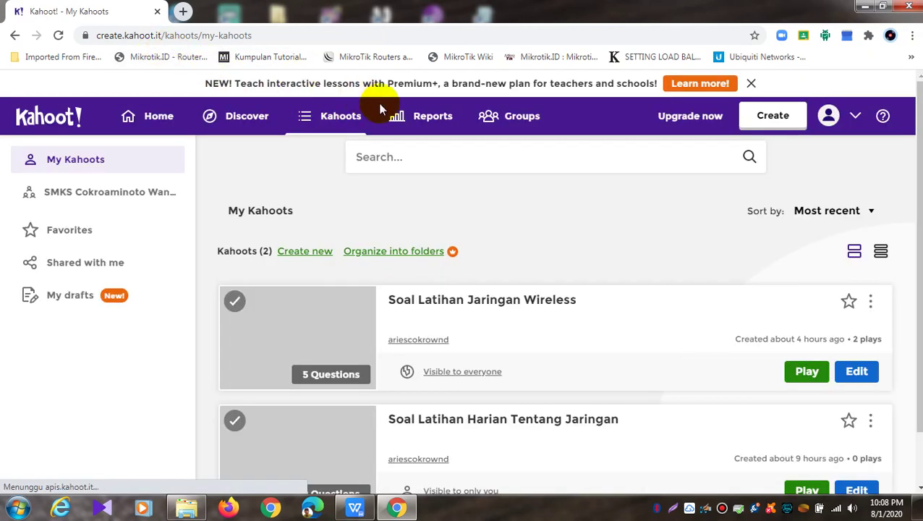
pyautogui.moveTo(255, 42); pyautogui.dragTo(197, 38)
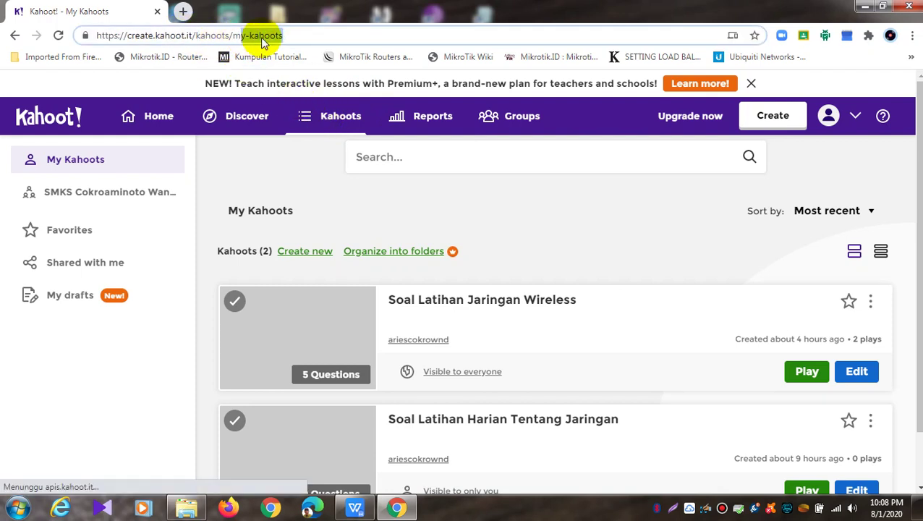
pyautogui.click(298, 36)
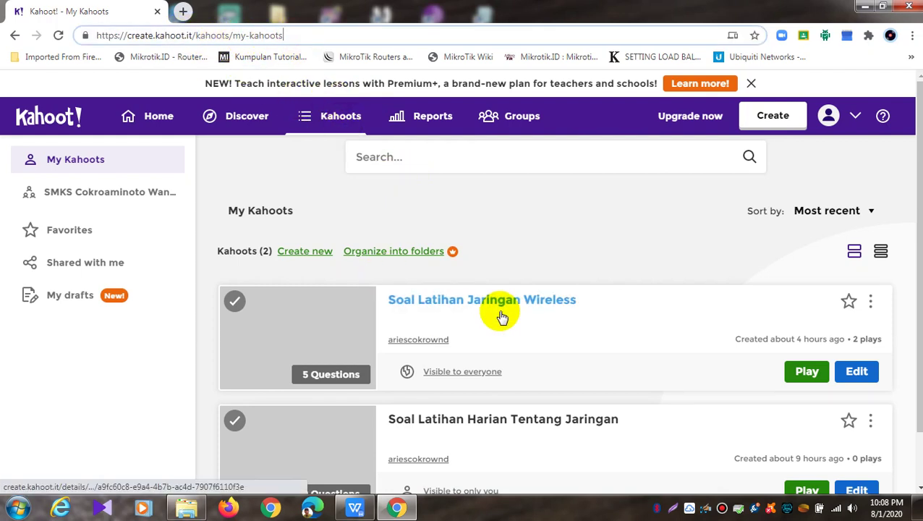
pyautogui.scroll(-1, 502, 317)
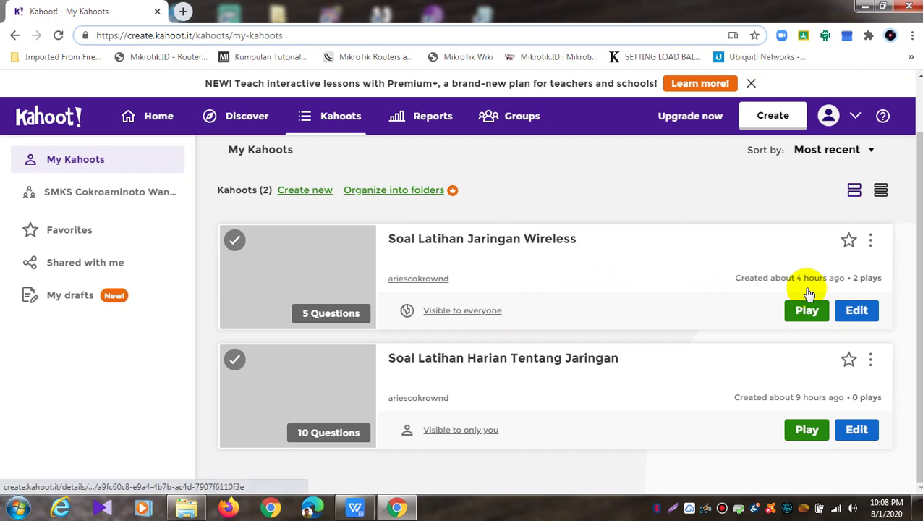
pyautogui.click(872, 242)
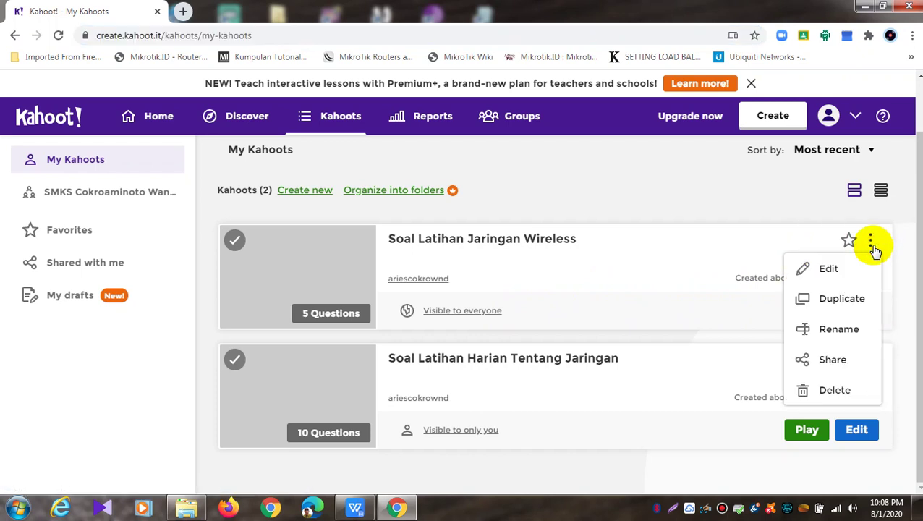
pyautogui.click(834, 390)
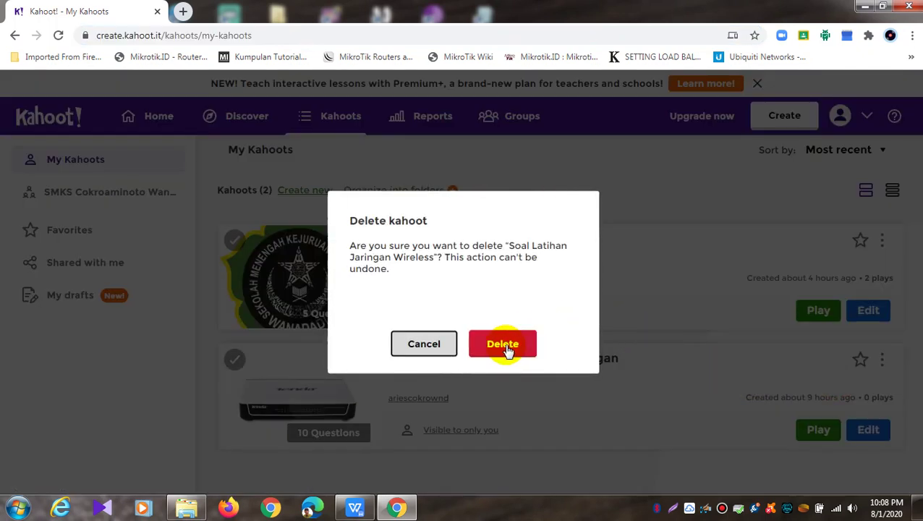
pyautogui.click(507, 346)
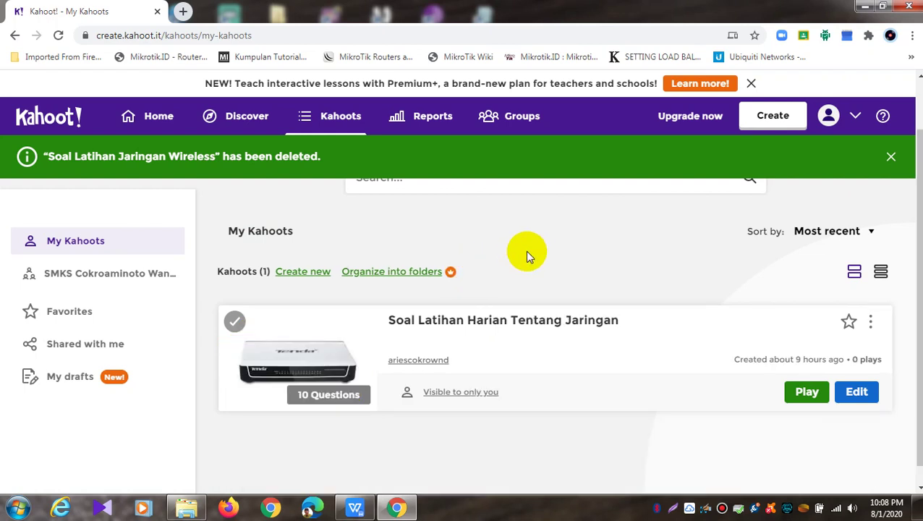
pyautogui.scroll(1, 534, 253)
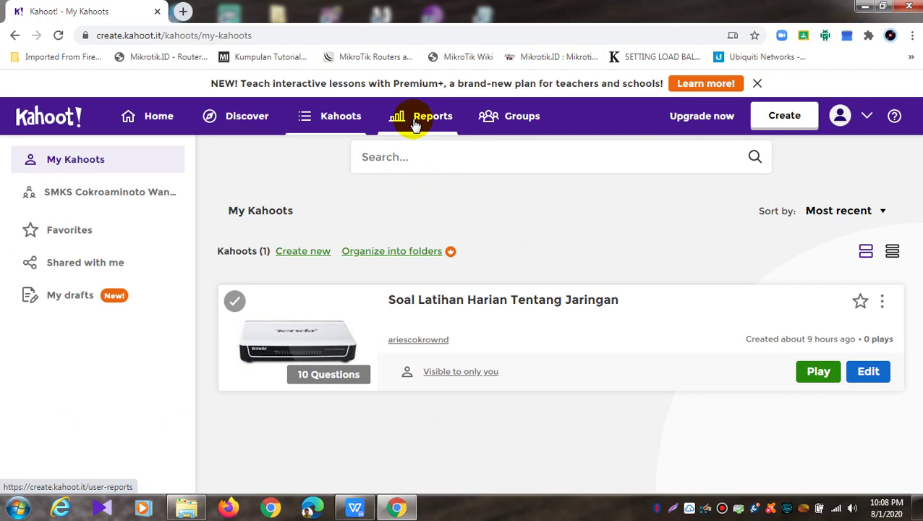
pyautogui.click(416, 124)
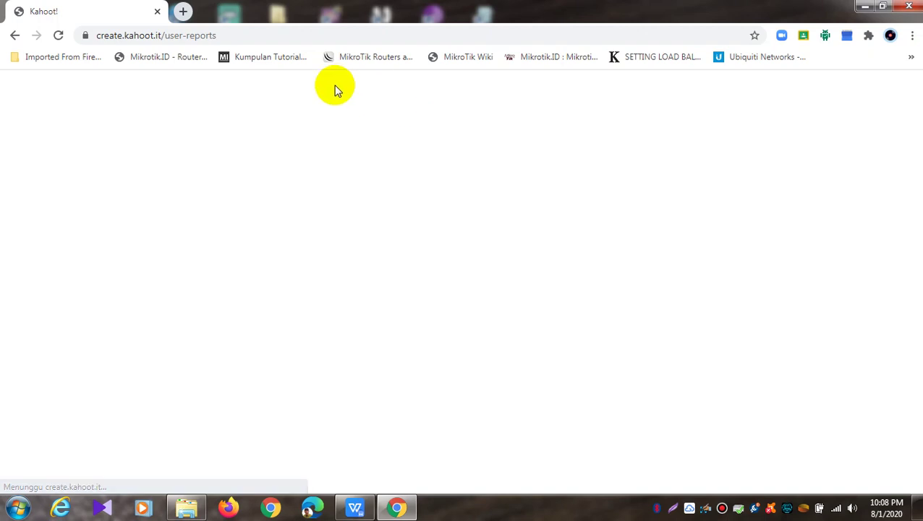
# Reload the blank Reports page, go back twice to Discover, and reload it
pyautogui.click(58, 35)
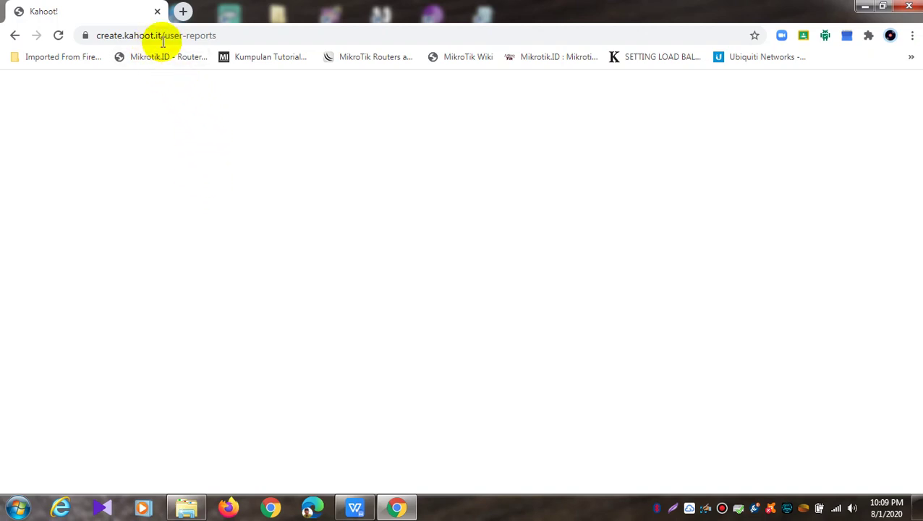
pyautogui.moveTo(226, 36); pyautogui.dragTo(165, 35)
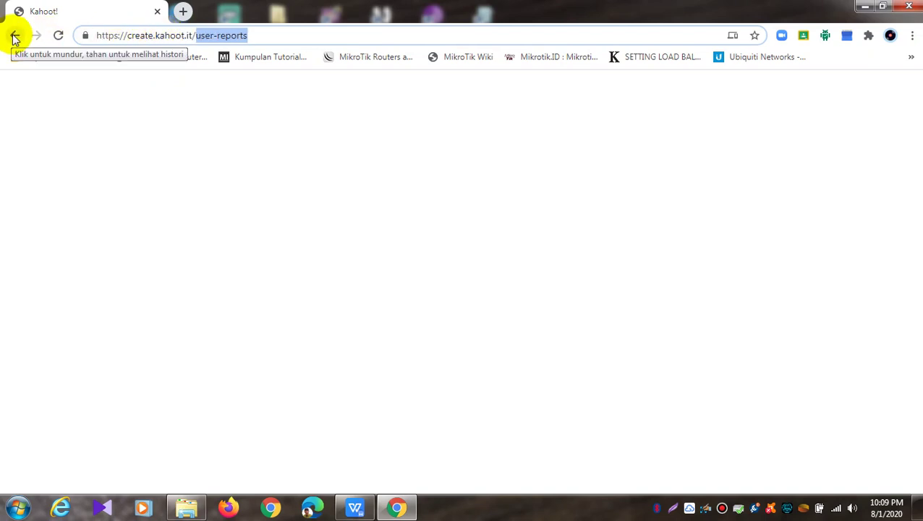
pyautogui.click(181, 186)
pyautogui.click(58, 36)
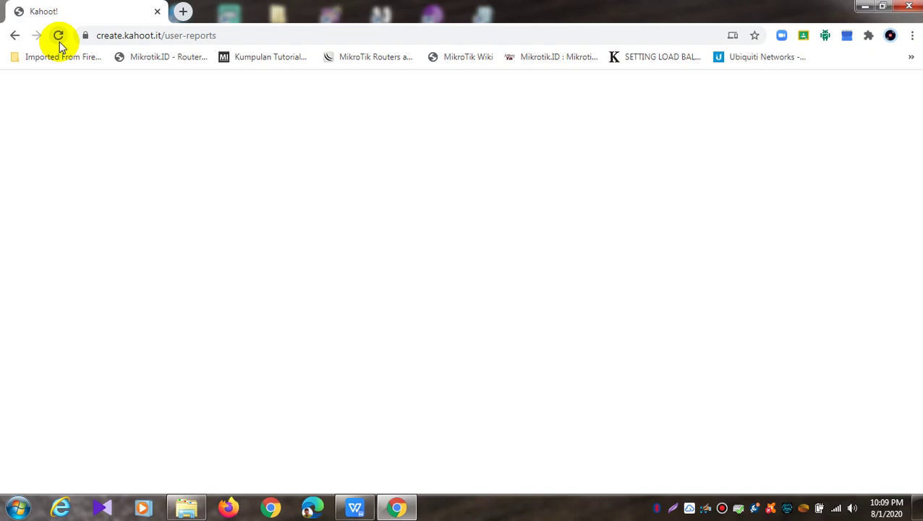
pyautogui.click(15, 35)
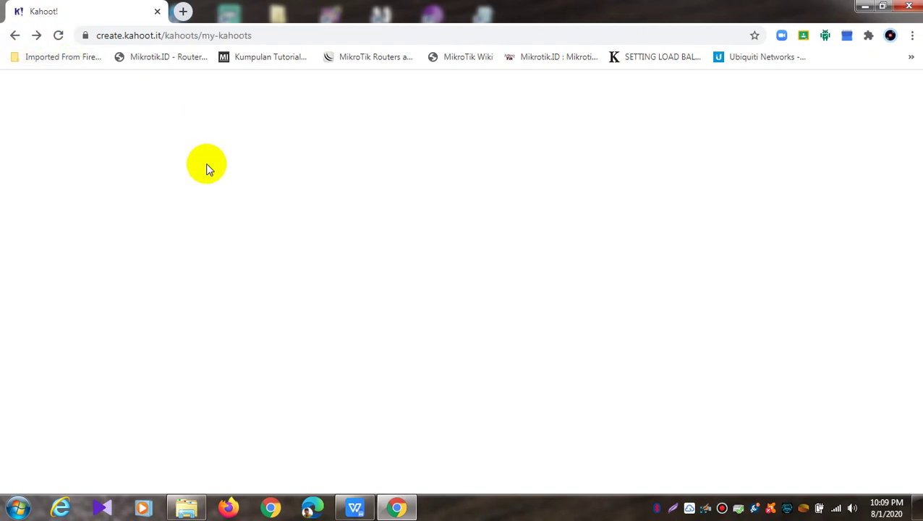
pyautogui.click(16, 37)
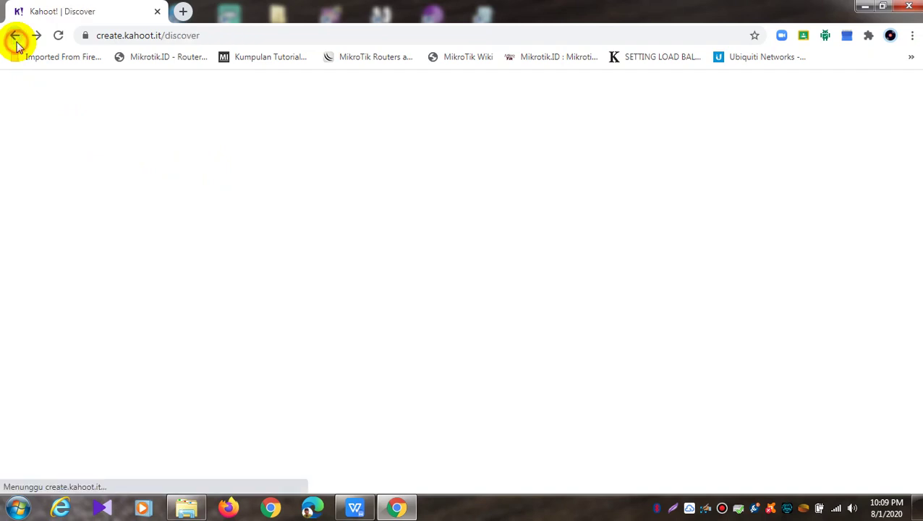
pyautogui.click(58, 36)
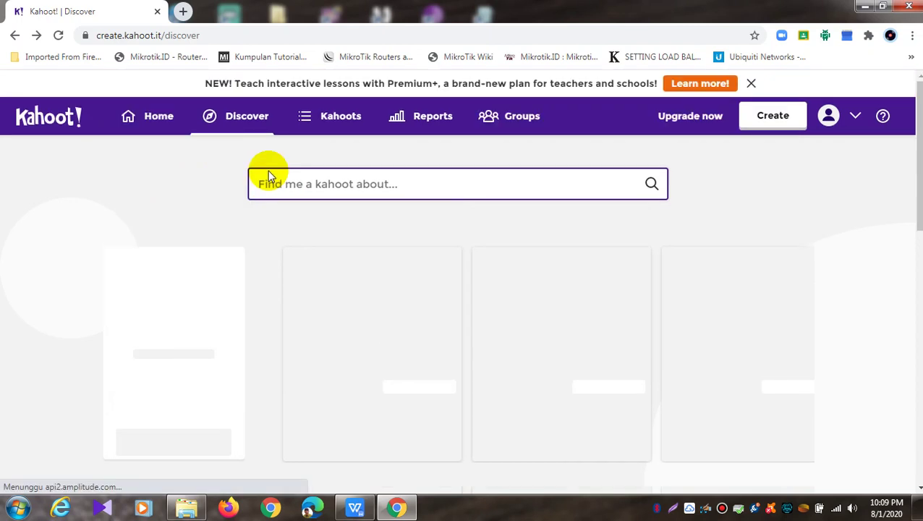
# Visit and reload the Groups page, then go back to Discover and reload
pyautogui.click(531, 129)
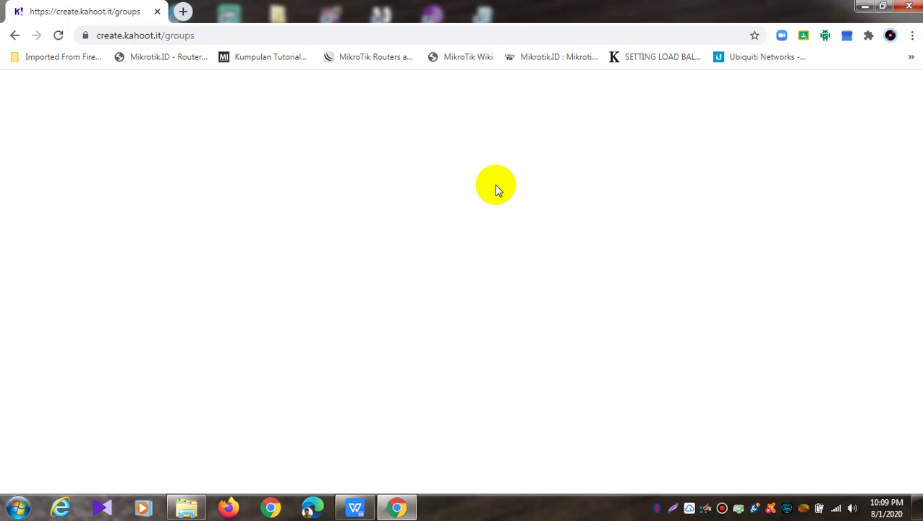
pyautogui.click(58, 36)
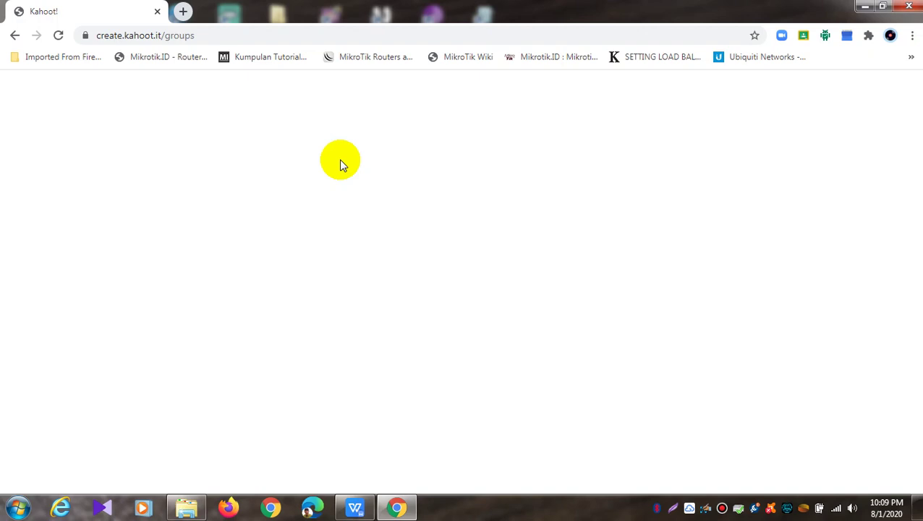
pyautogui.click(15, 35)
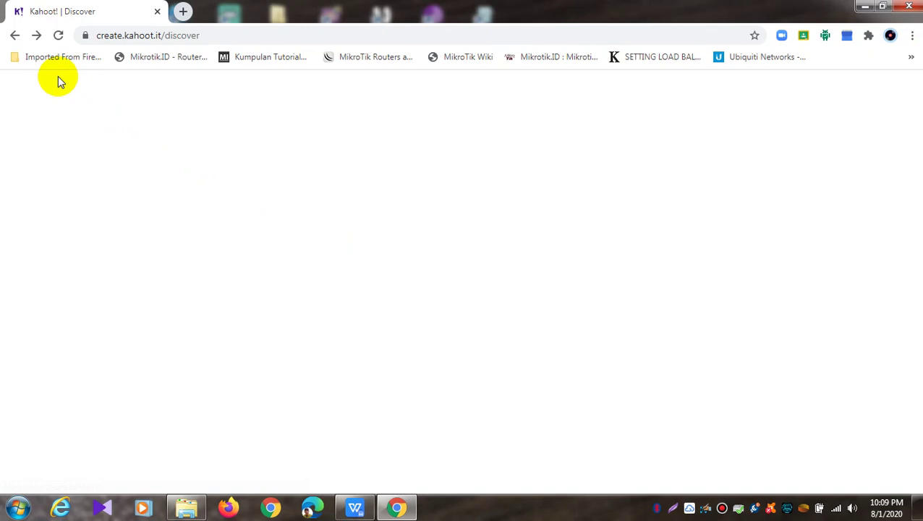
pyautogui.click(58, 36)
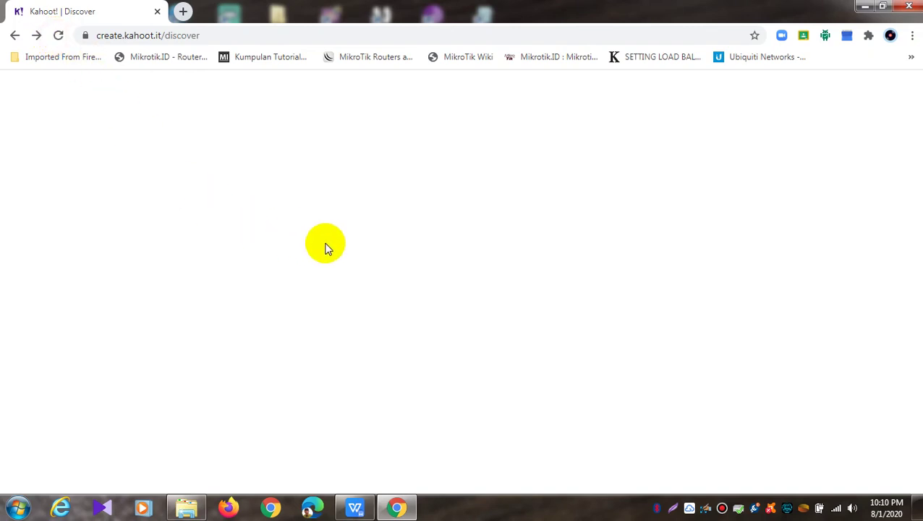
# Go back to the create.kahoot.it home address and reload it four times
pyautogui.click(14, 36)
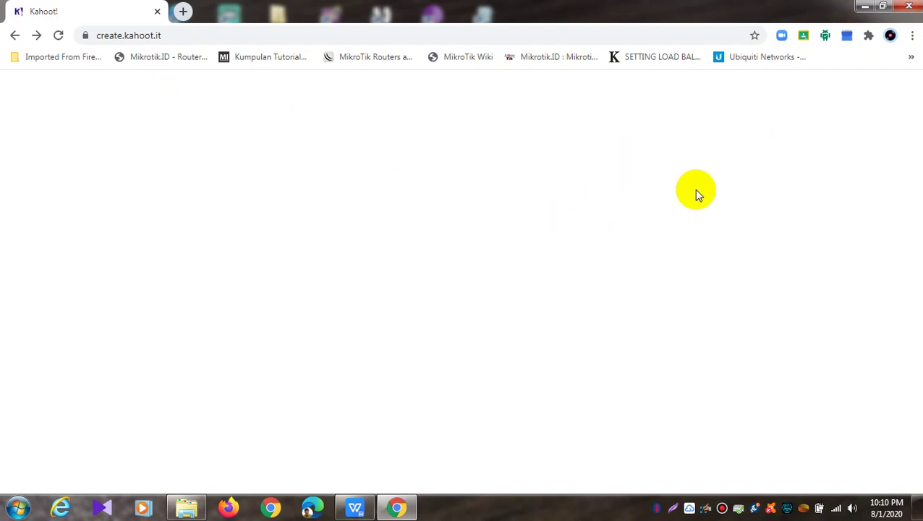
pyautogui.click(59, 36)
pyautogui.click(60, 36)
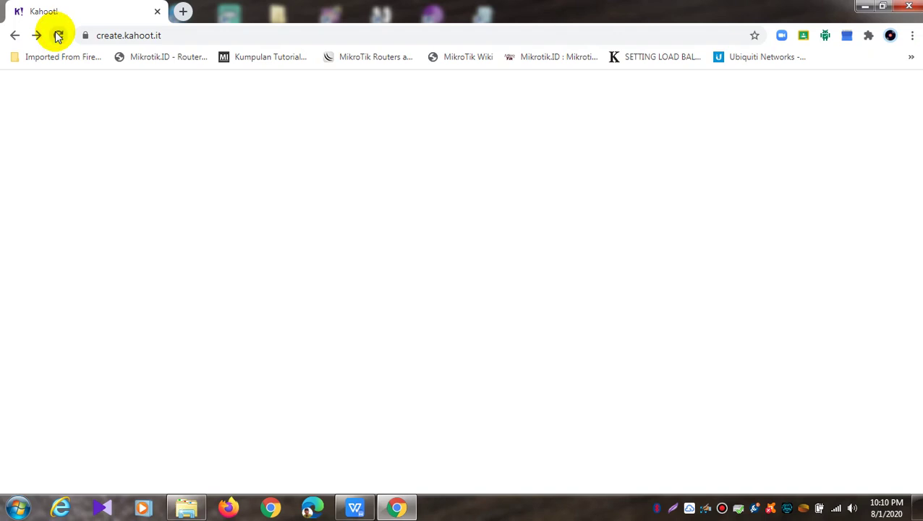
pyautogui.click(58, 35)
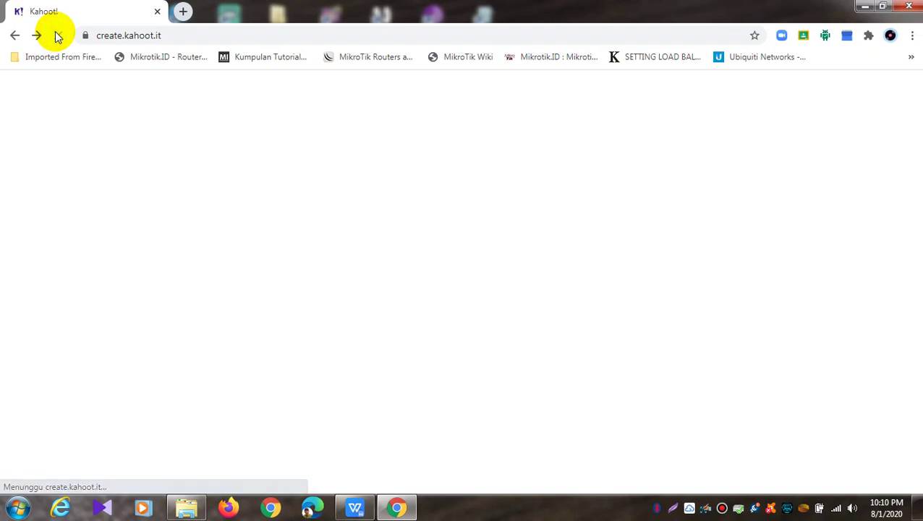
pyautogui.click(58, 35)
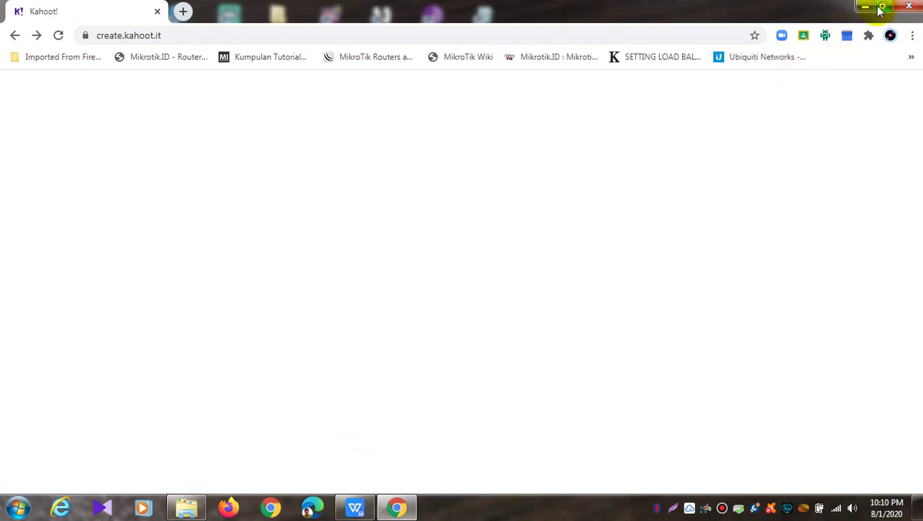
# Minimize Chrome, launch WinBox, and connect to the router at 192.168.100.1
pyautogui.click(863, 7)
pyautogui.doubleClick(431, 453)
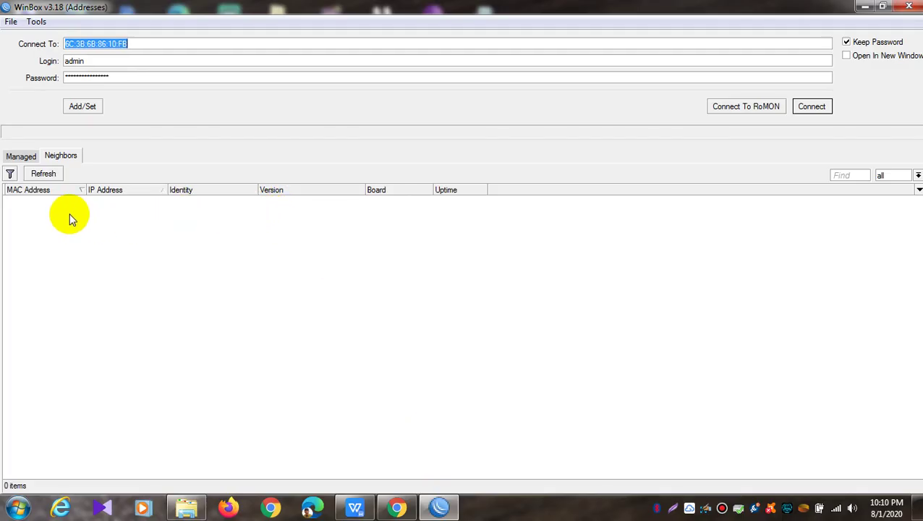
pyautogui.click(65, 201)
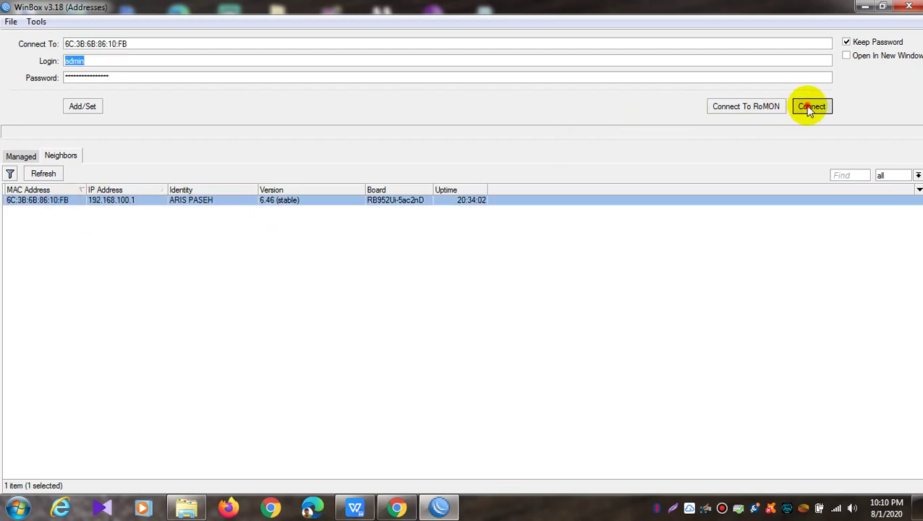
pyautogui.click(809, 105)
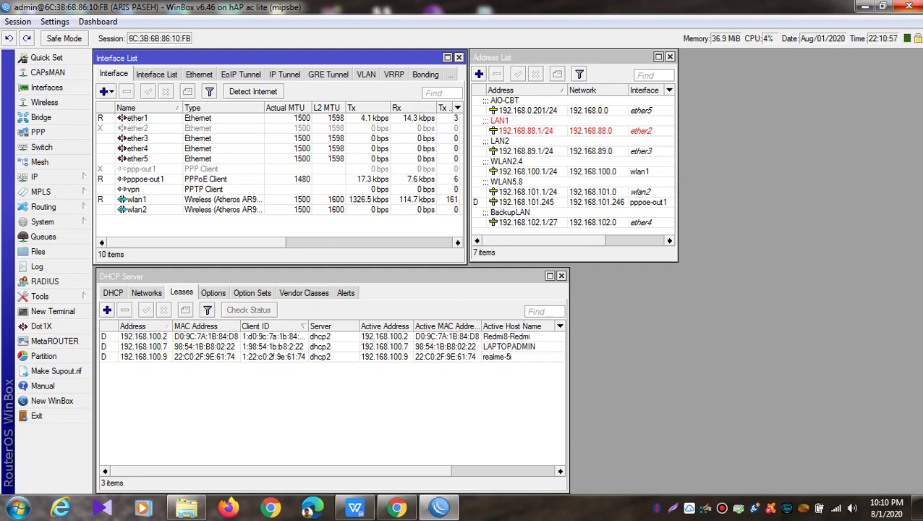
# Close WinBox and return to Chrome showing the loaded Kahoot dashboard
pyautogui.click(911, 8)
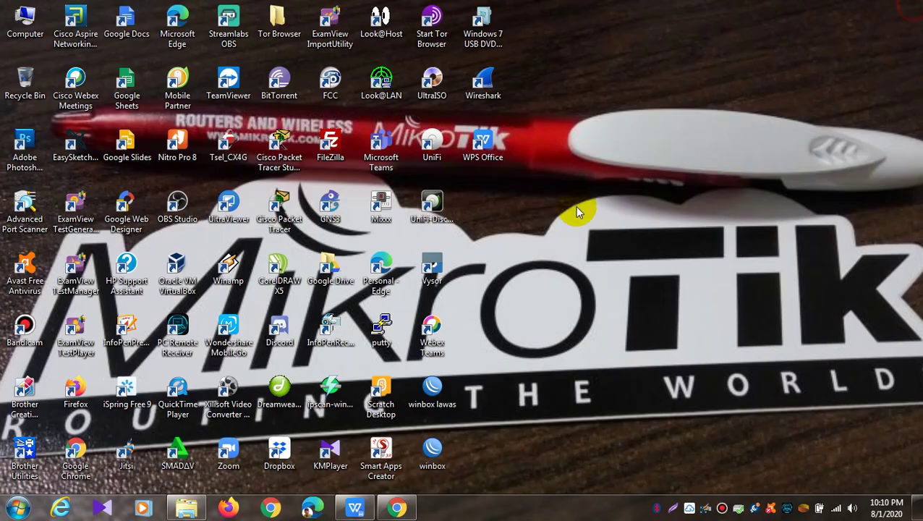
pyautogui.click(396, 507)
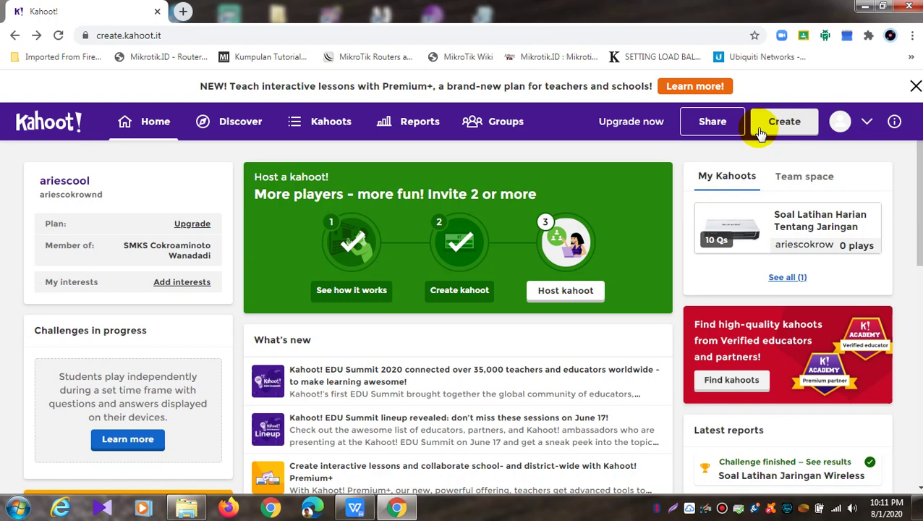
# Scroll through the creation templates and start from the blank New kahoot
pyautogui.click(783, 128)
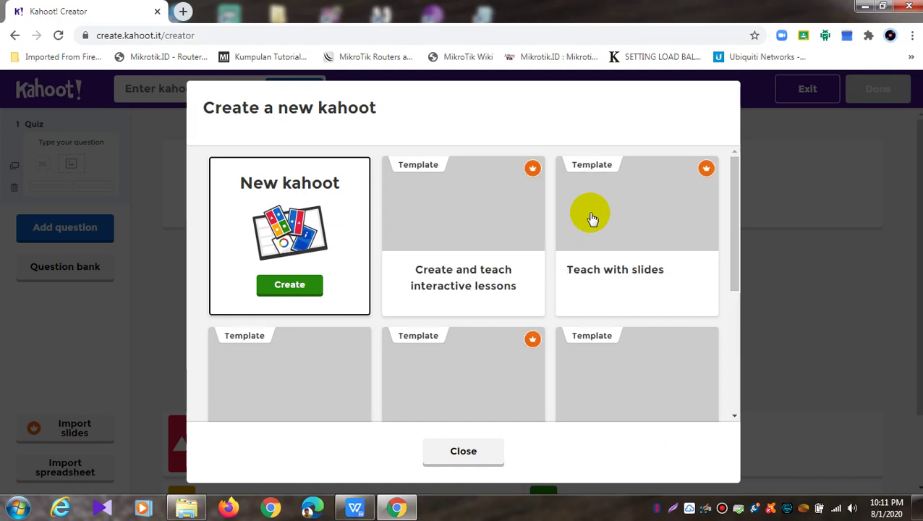
pyautogui.moveTo(735, 197); pyautogui.dragTo(740, 174)
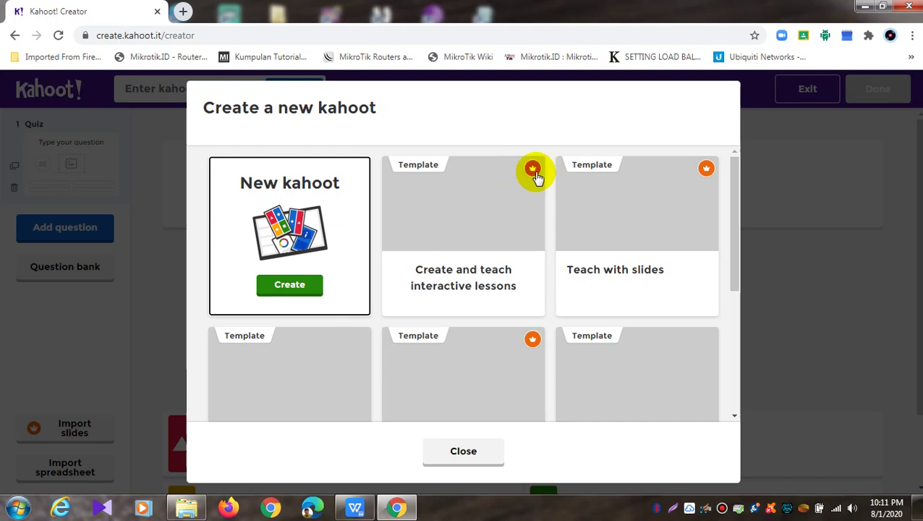
pyautogui.scroll(-3, 444, 278)
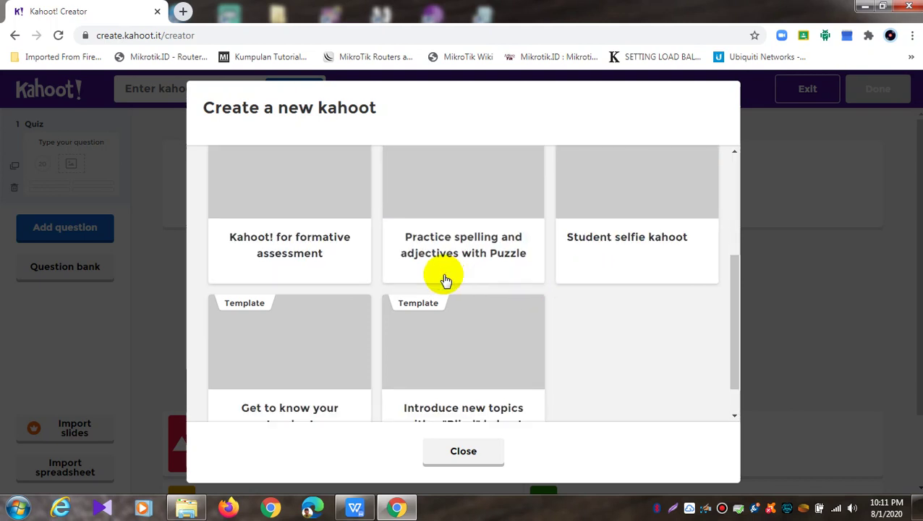
pyautogui.scroll(2, 476, 347)
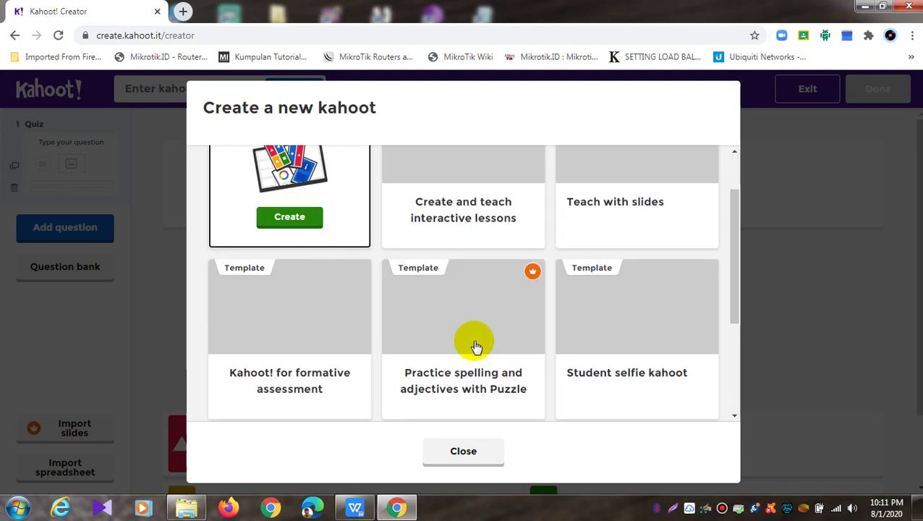
pyautogui.scroll(1, 474, 338)
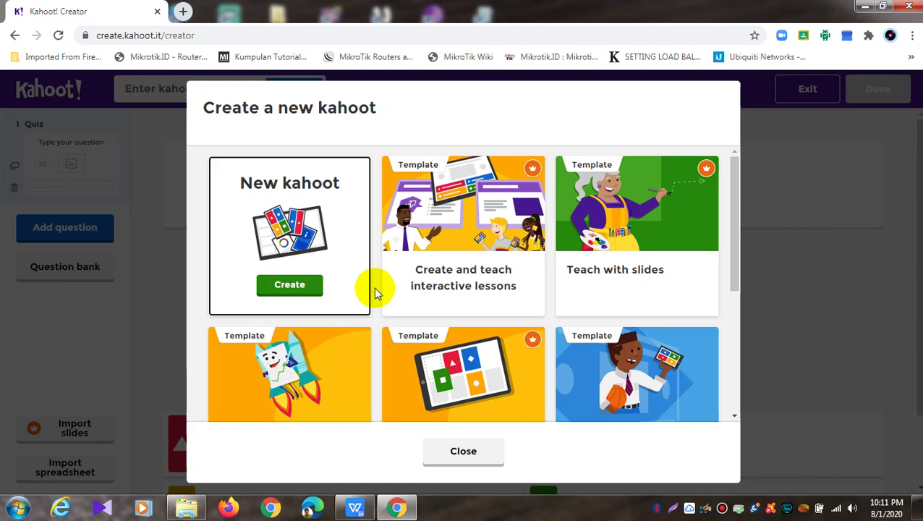
pyautogui.scroll(-1, 374, 293)
pyautogui.scroll(-1, 375, 292)
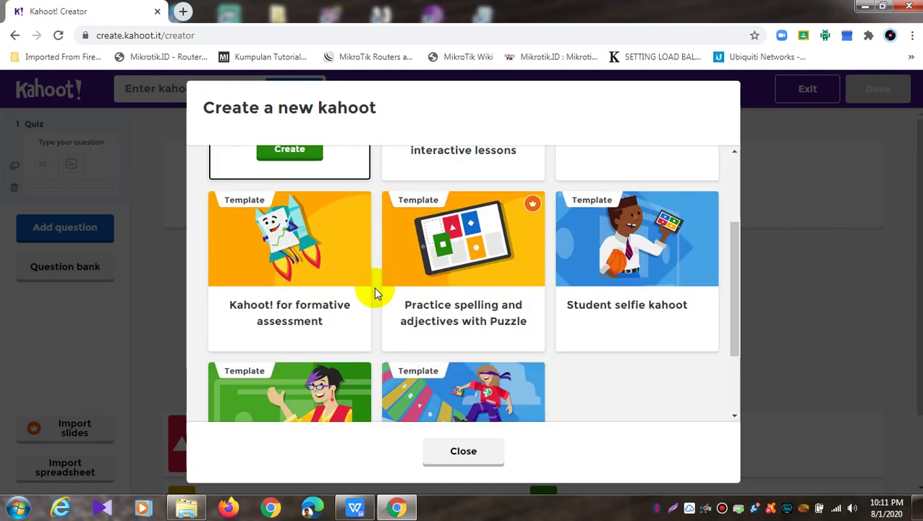
pyautogui.scroll(1, 373, 288)
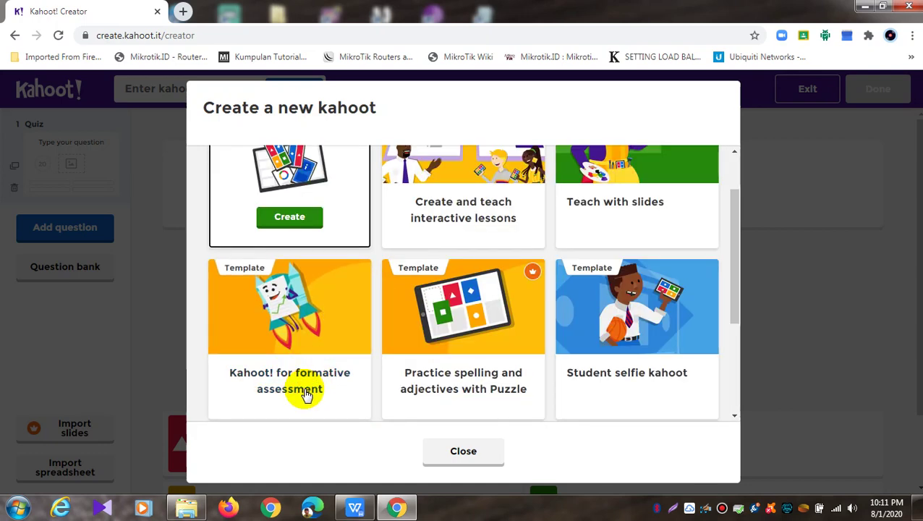
pyautogui.scroll(1, 315, 383)
pyautogui.scroll(-1, 323, 406)
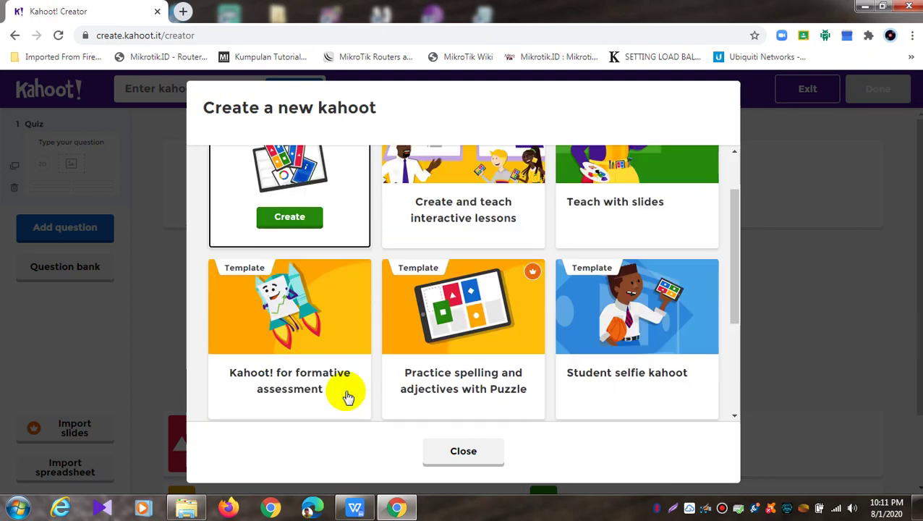
pyautogui.scroll(-2, 307, 341)
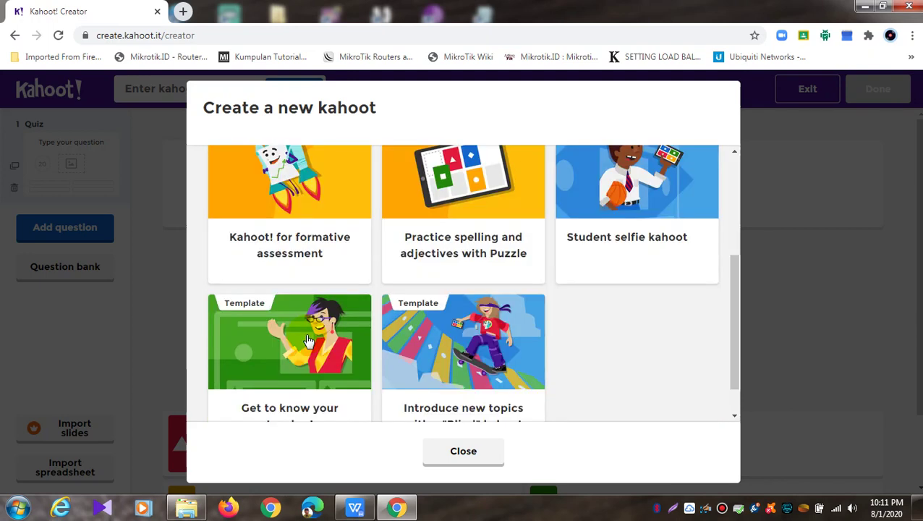
pyautogui.scroll(3, 314, 375)
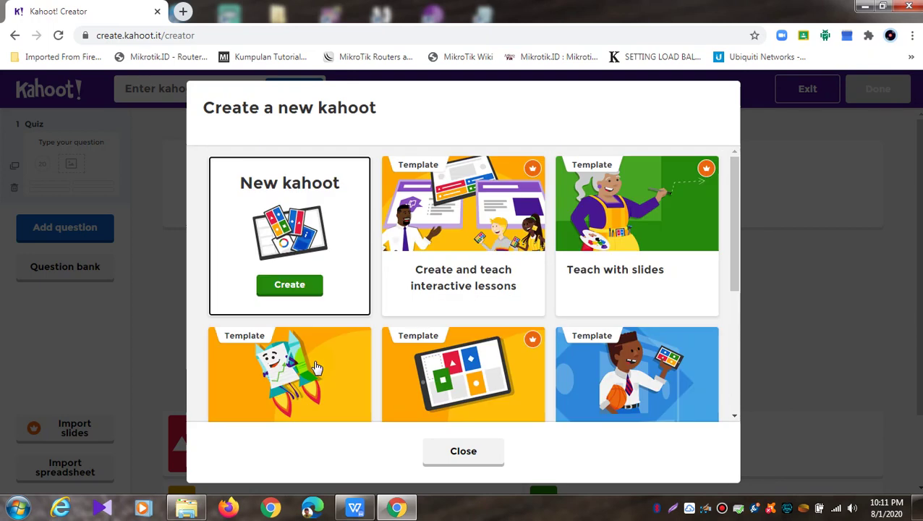
pyautogui.click(309, 291)
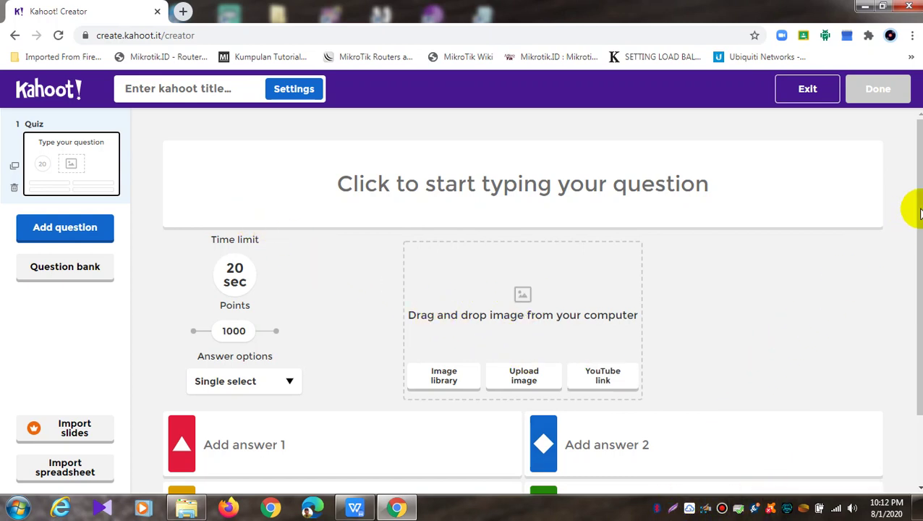
pyautogui.scroll(-1, 909, 191)
pyautogui.scroll(1, 909, 191)
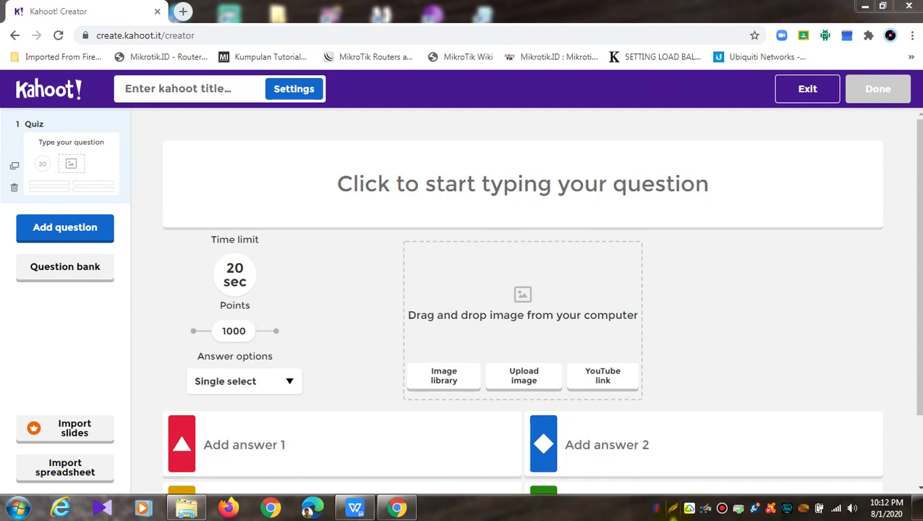
pyautogui.click(673, 510)
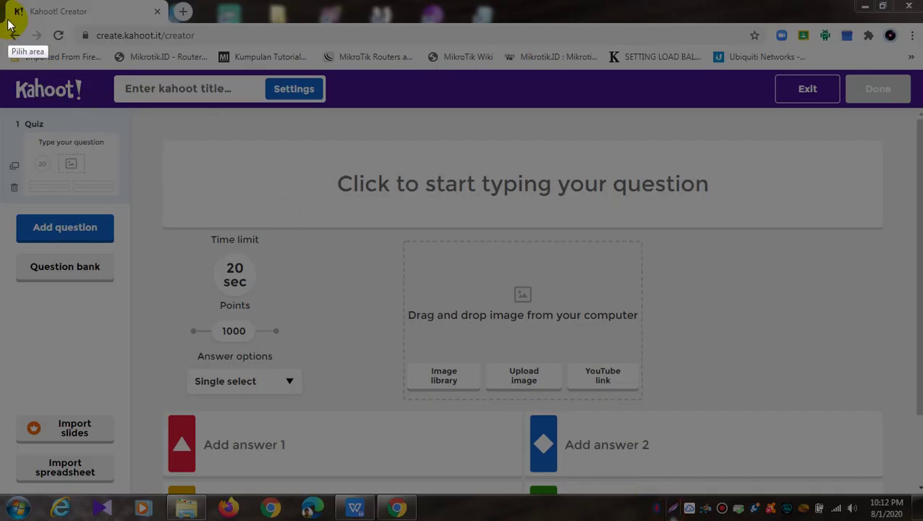
pyautogui.moveTo(9, 6)
pyautogui.mouseDown()
pyautogui.moveTo(824, 427)
pyautogui.moveTo(920, 467)
pyautogui.moveTo(921, 492)
pyautogui.mouseUp()
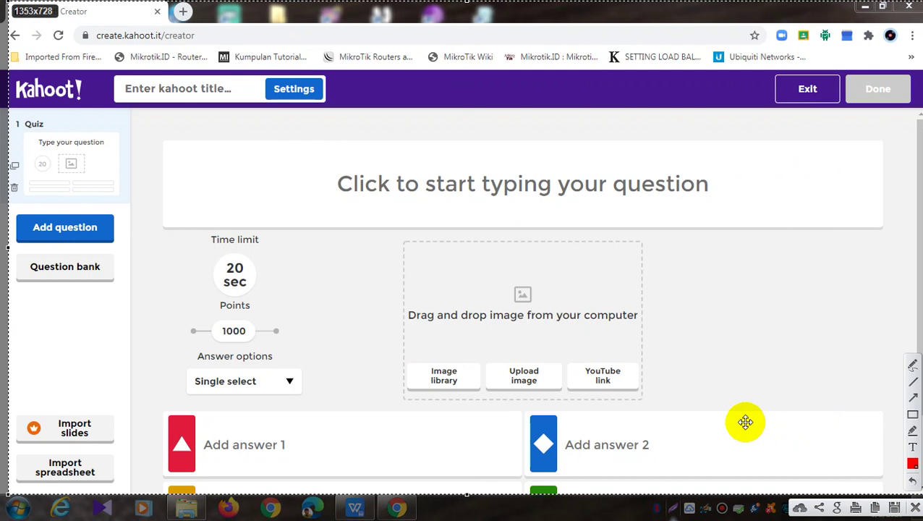
pyautogui.click(911, 415)
pyautogui.moveTo(169, 135)
pyautogui.mouseDown()
pyautogui.moveTo(647, 239)
pyautogui.moveTo(880, 227)
pyautogui.mouseUp()
pyautogui.moveTo(398, 238)
pyautogui.mouseDown()
pyautogui.moveTo(585, 384)
pyautogui.moveTo(663, 402)
pyautogui.moveTo(648, 399)
pyautogui.mouseUp()
pyautogui.moveTo(405, 364)
pyautogui.mouseDown()
pyautogui.moveTo(478, 394)
pyautogui.moveTo(518, 383)
pyautogui.moveTo(639, 392)
pyautogui.mouseUp()
pyautogui.moveTo(172, 237); pyautogui.dragTo(306, 305)
pyautogui.moveTo(173, 315); pyautogui.dragTo(310, 348)
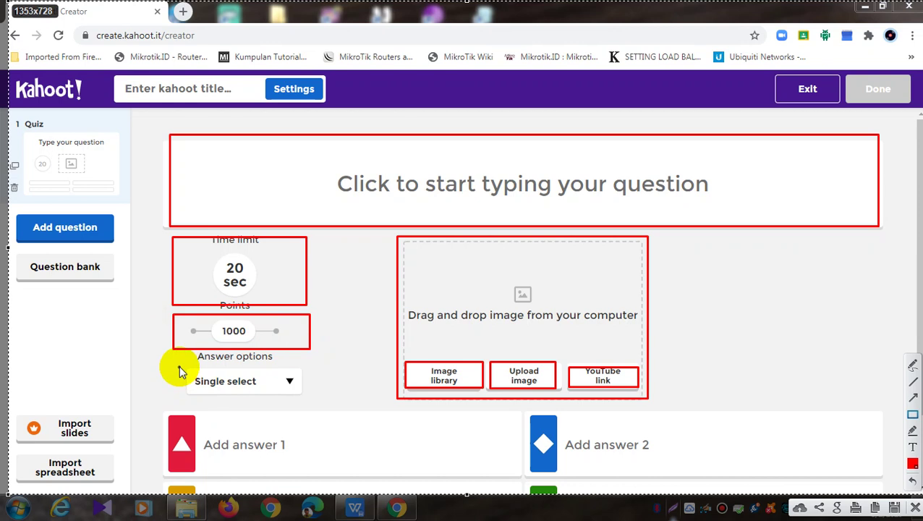
pyautogui.moveTo(178, 362); pyautogui.dragTo(310, 404)
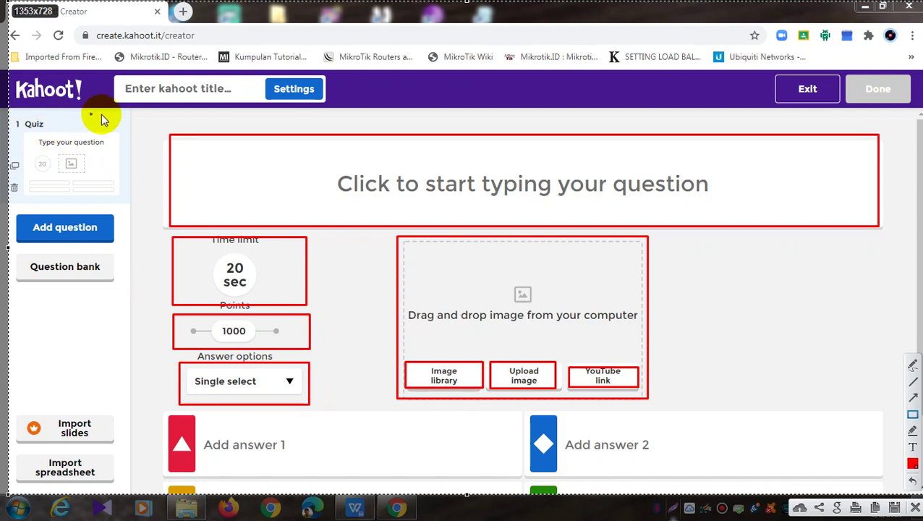
pyautogui.moveTo(105, 73)
pyautogui.mouseDown()
pyautogui.moveTo(175, 98)
pyautogui.moveTo(334, 114)
pyautogui.mouseUp()
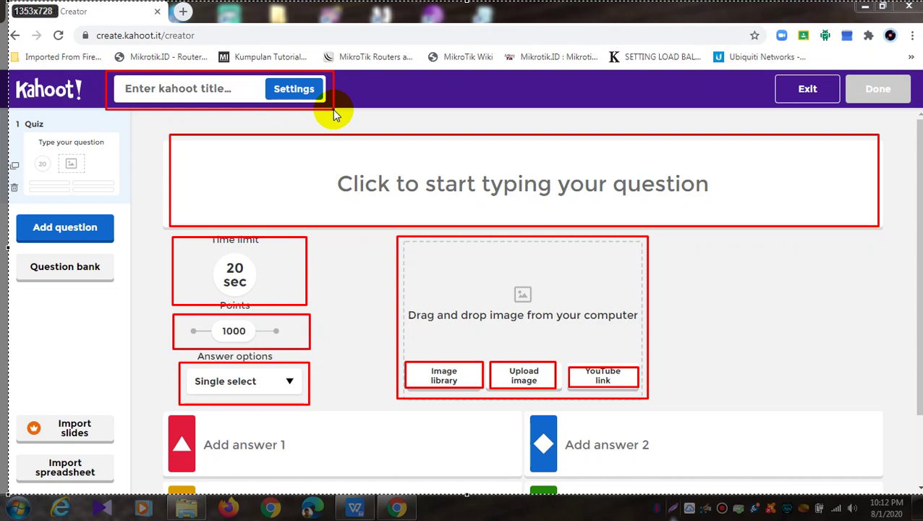
pyautogui.moveTo(14, 115)
pyautogui.mouseDown()
pyautogui.moveTo(131, 190)
pyautogui.moveTo(126, 197)
pyautogui.mouseUp()
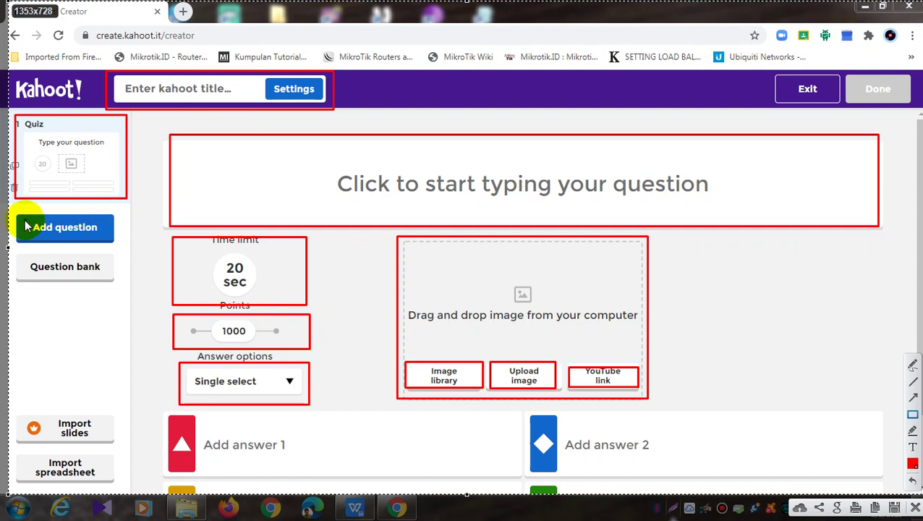
pyautogui.moveTo(11, 207); pyautogui.dragTo(118, 246)
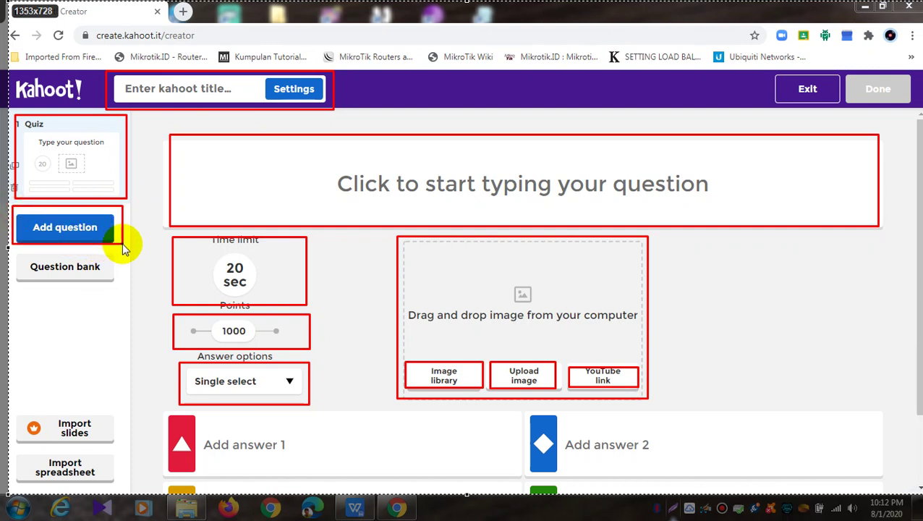
pyautogui.moveTo(123, 249); pyautogui.dragTo(124, 244)
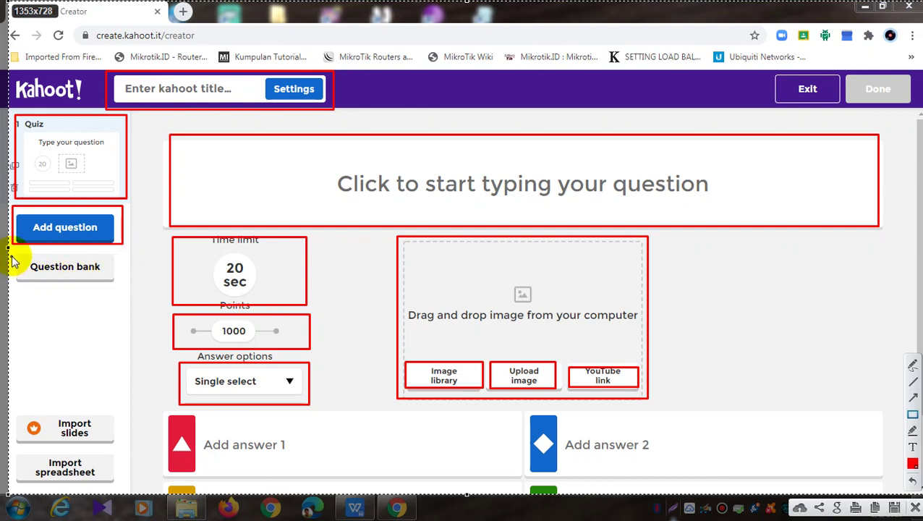
pyautogui.moveTo(12, 249)
pyautogui.mouseDown()
pyautogui.moveTo(22, 272)
pyautogui.moveTo(114, 291)
pyautogui.mouseUp()
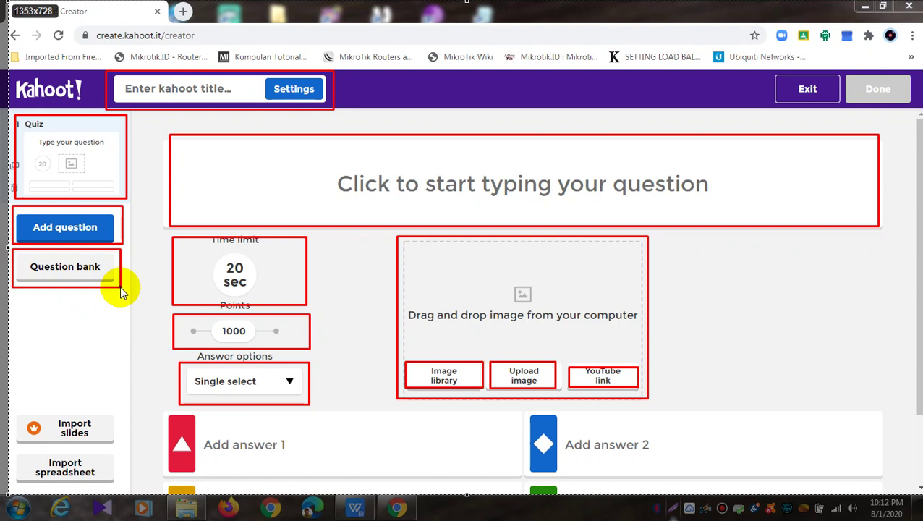
pyautogui.moveTo(123, 292); pyautogui.dragTo(123, 292)
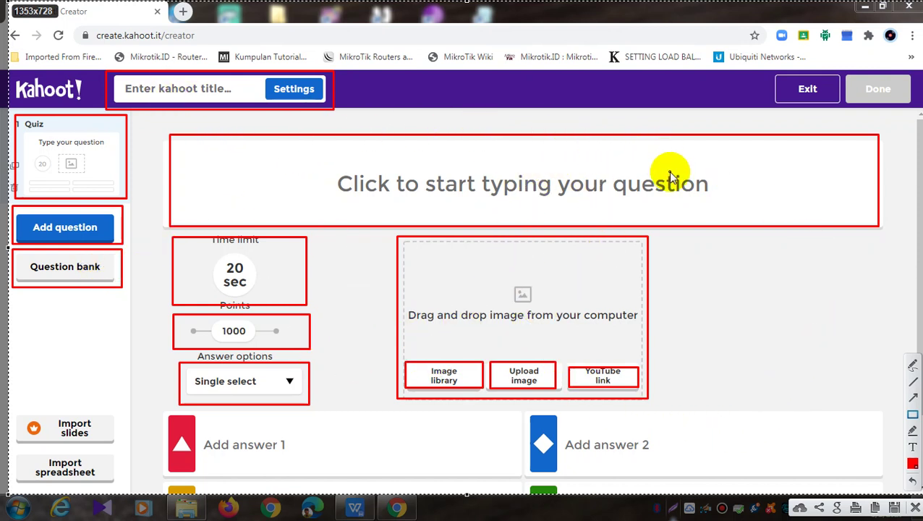
pyautogui.moveTo(16, 407)
pyautogui.mouseDown()
pyautogui.moveTo(25, 423)
pyautogui.moveTo(118, 442)
pyautogui.mouseUp()
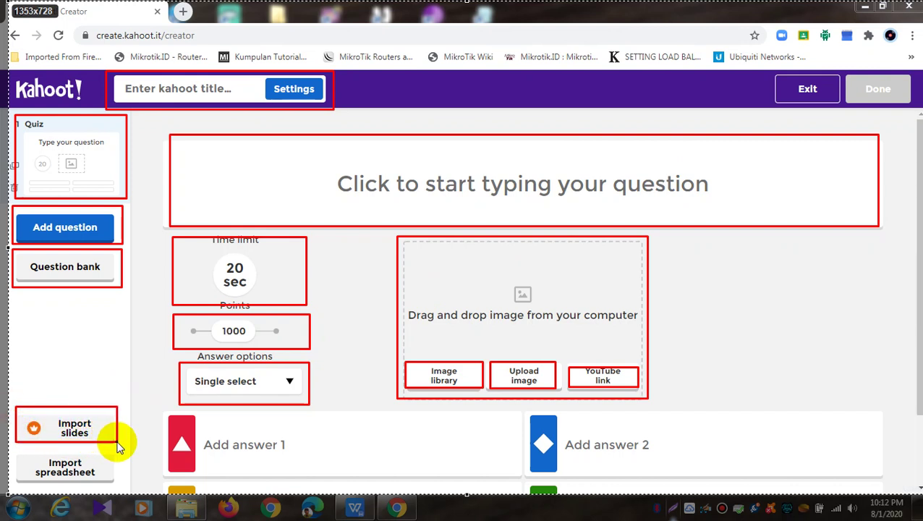
pyautogui.moveTo(21, 420); pyautogui.dragTo(45, 435)
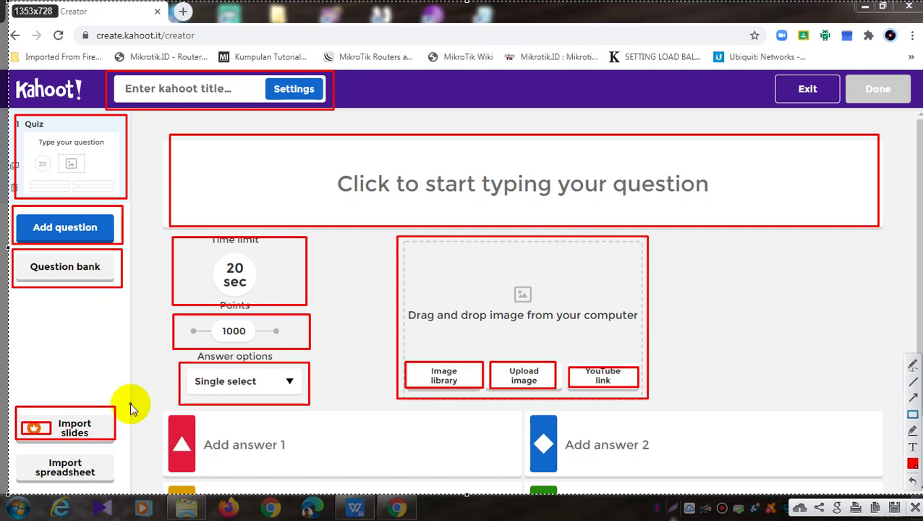
pyautogui.moveTo(13, 453); pyautogui.dragTo(116, 486)
# Clear annotations, download Kahoot's spreadsheet template via Import, and open KahootQuizTemplate (3).xlsx in WPS
pyautogui.press('Escape')
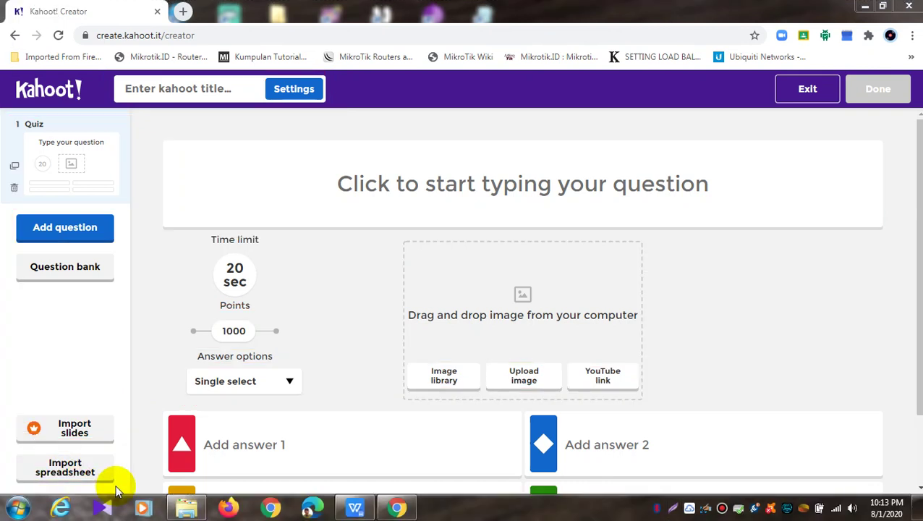
pyautogui.click(69, 479)
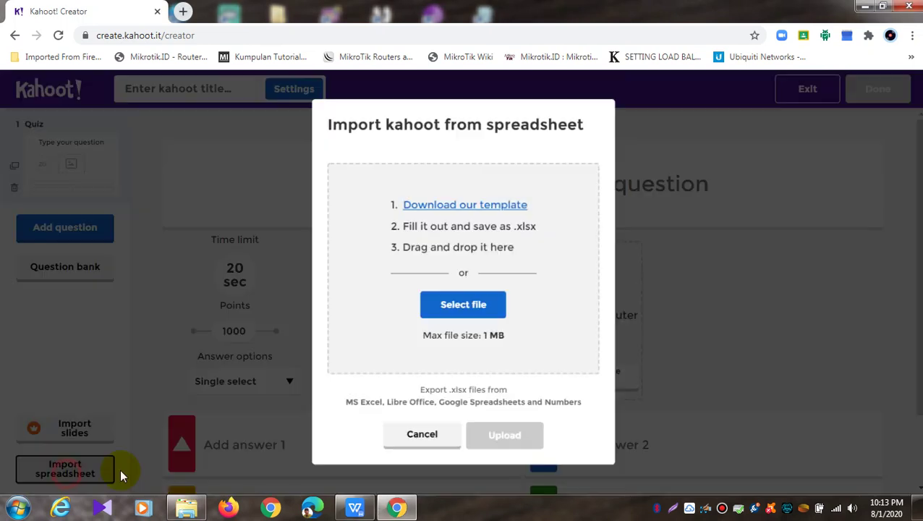
pyautogui.click(479, 206)
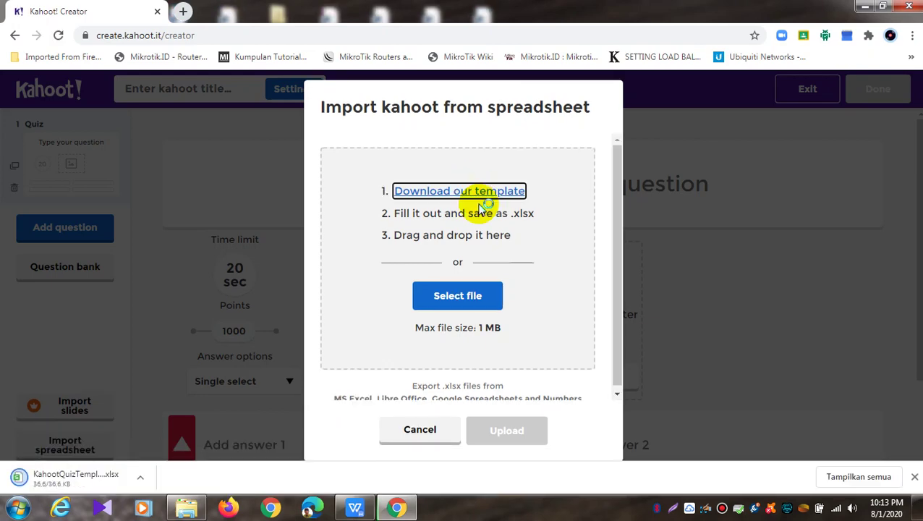
pyautogui.click(77, 479)
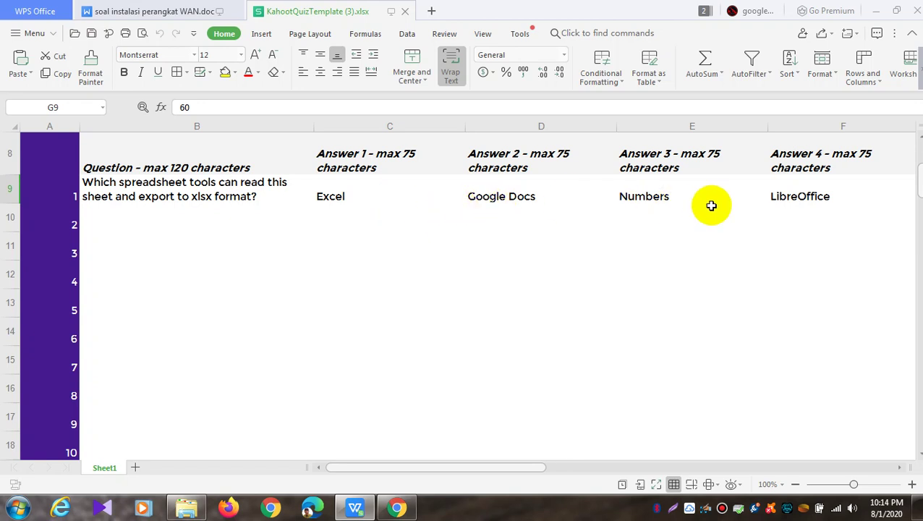
# Look across the template's columns C–H, then close the xlsx and minimize WPS Office
pyautogui.moveTo(463, 468); pyautogui.dragTo(532, 472)
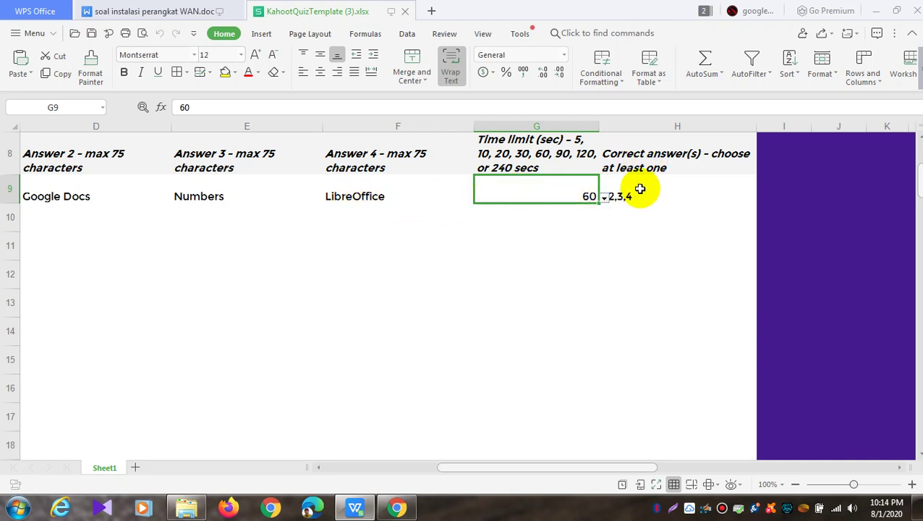
pyautogui.click(408, 13)
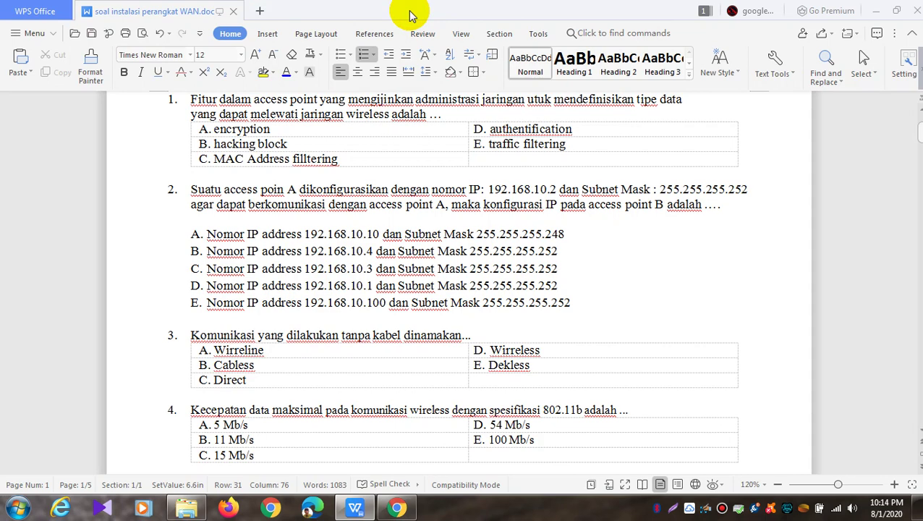
pyautogui.click(873, 9)
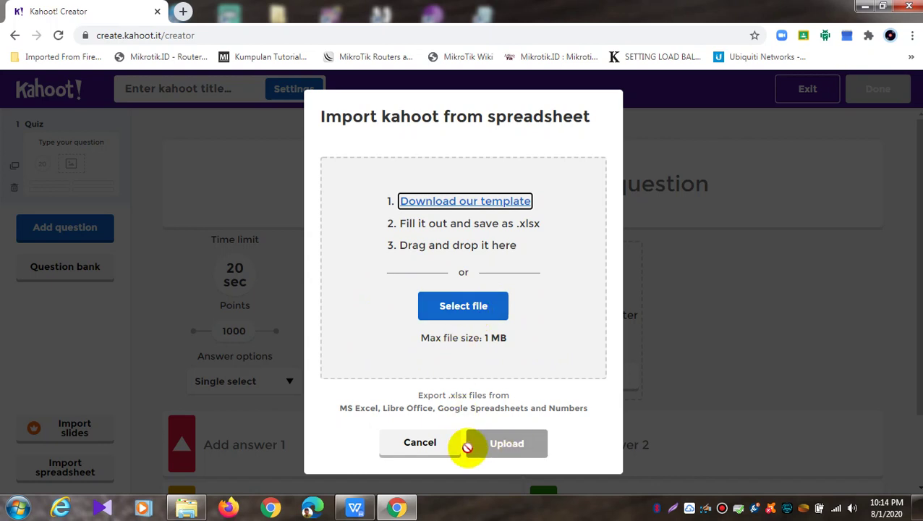
# Cancel the spreadsheet import and leave the first question's answer type on single select
pyautogui.click(433, 447)
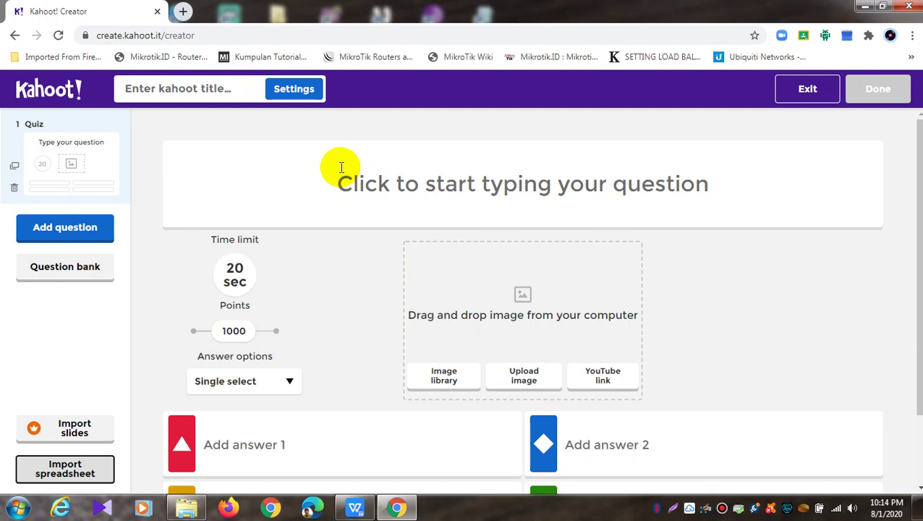
pyautogui.click(319, 174)
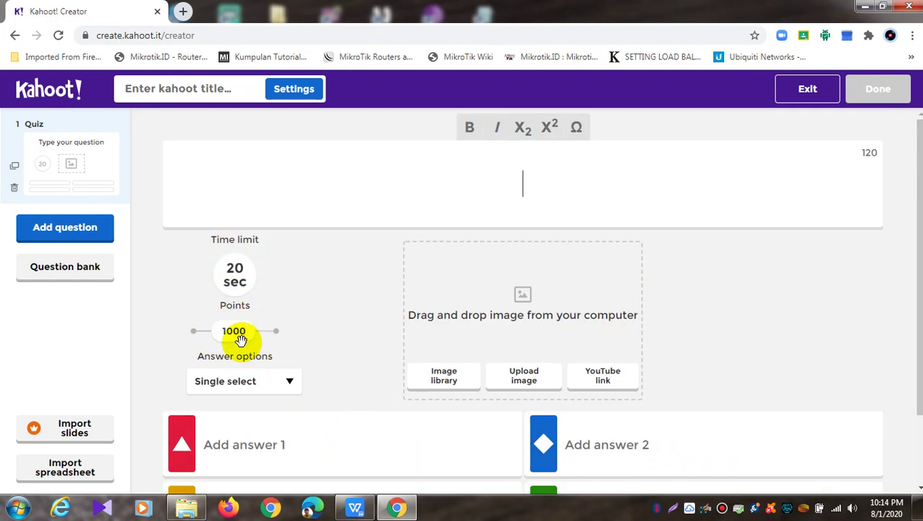
pyautogui.click(291, 382)
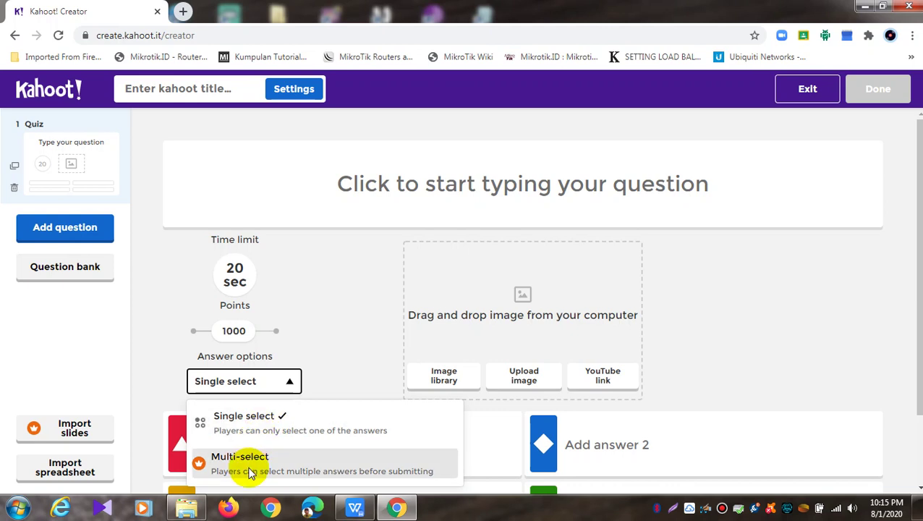
pyautogui.click(373, 324)
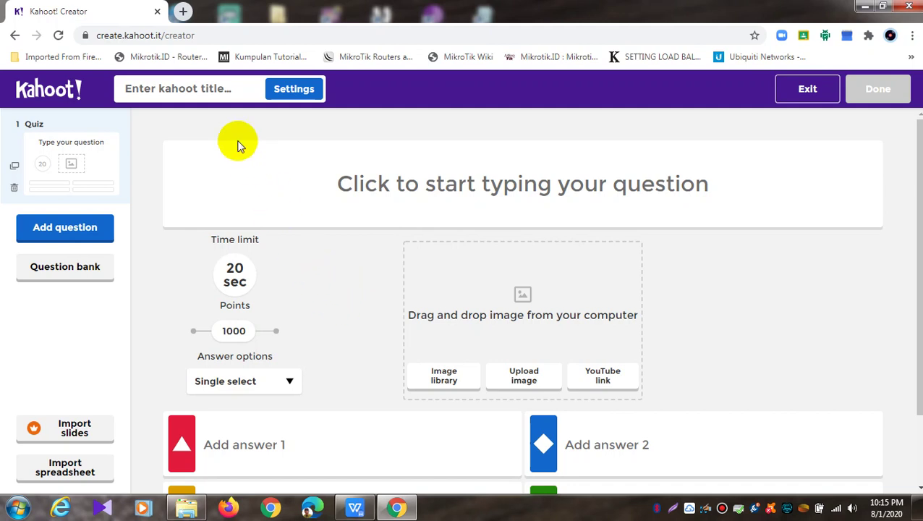
# Enter title 'Soal Ujicoba Perangkat Wireless' and description 'Silahkan Kerjakan Soal Ini Dengan Penuh Kejujuran' in the summary
pyautogui.click(214, 90)
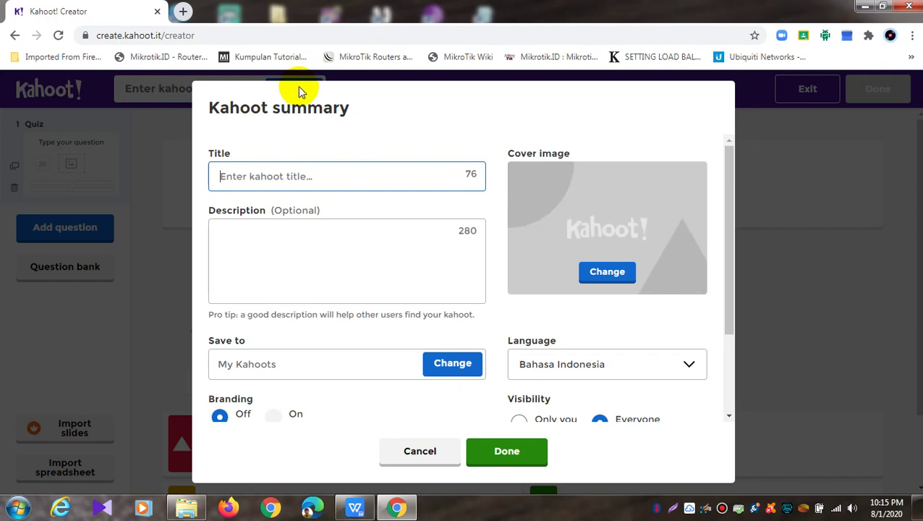
pyautogui.click(339, 175)
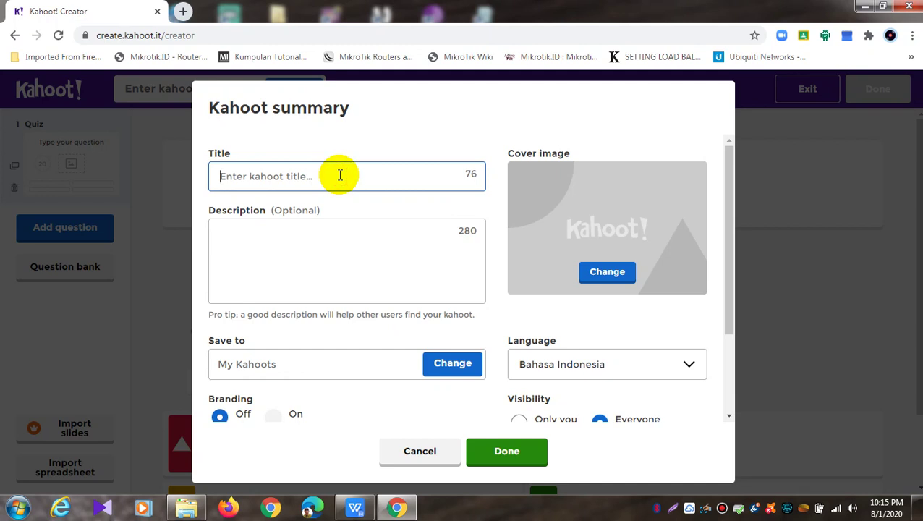
pyautogui.write('Soal Ujicoba Perangkat Wireless')
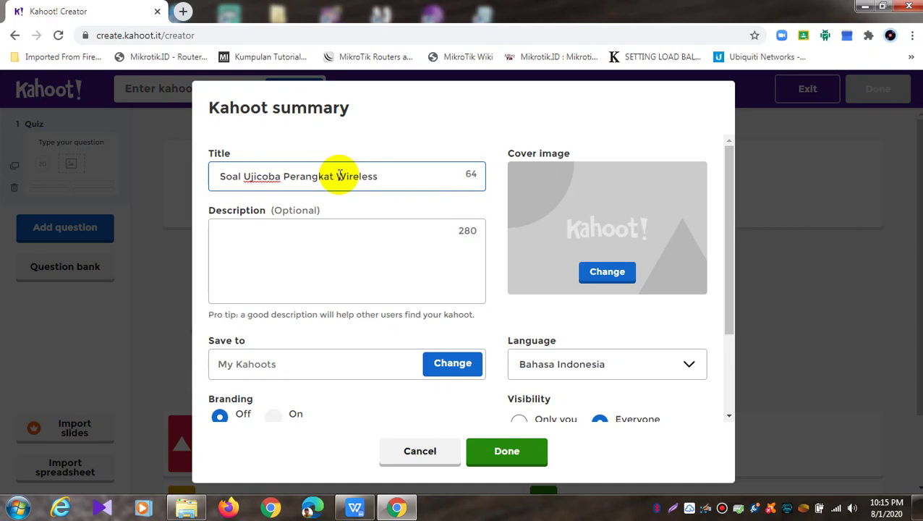
pyautogui.click(353, 240)
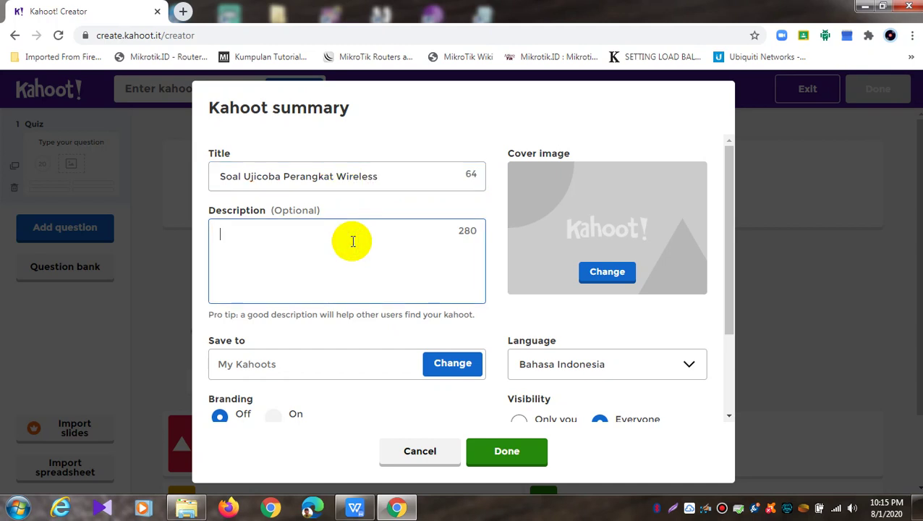
pyautogui.write('Silahkan Ke')
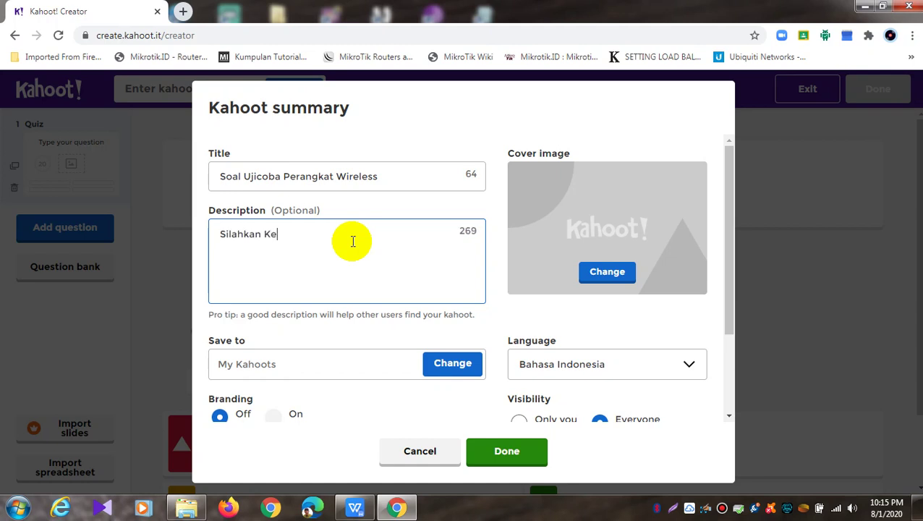
pyautogui.write('rjakan Soal ')
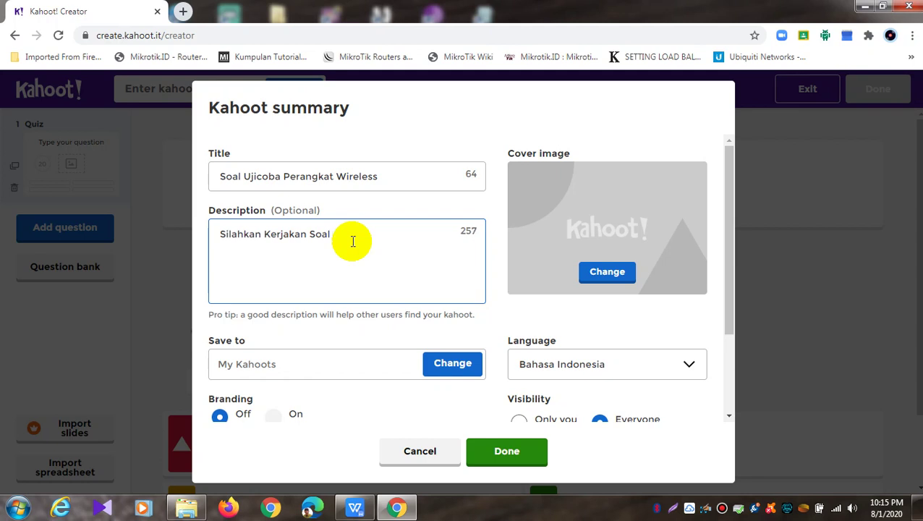
pyautogui.write('Ini Dengan Penuh Kejujuran')
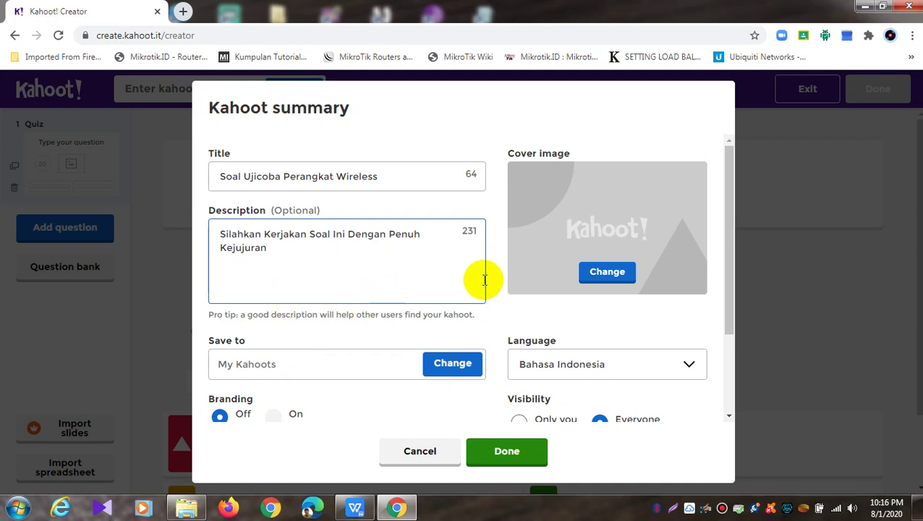
pyautogui.scroll(-1, 443, 311)
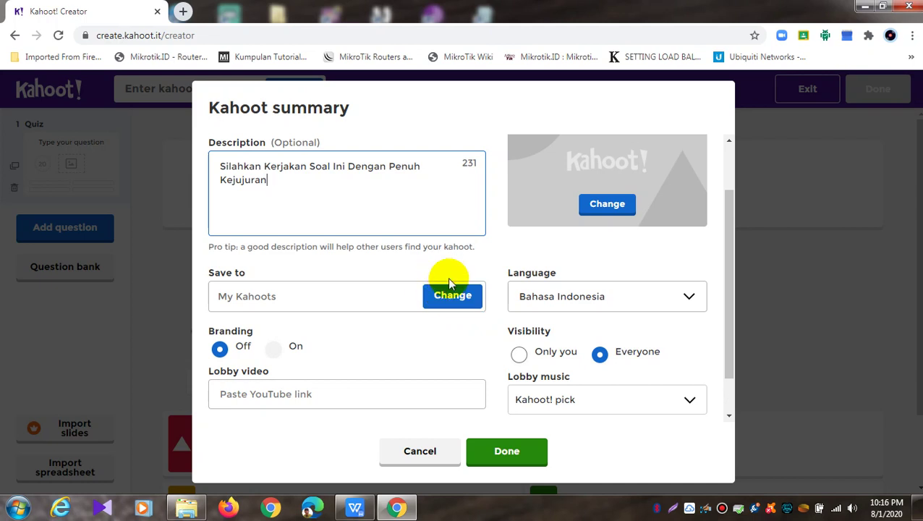
pyautogui.scroll(1, 635, 184)
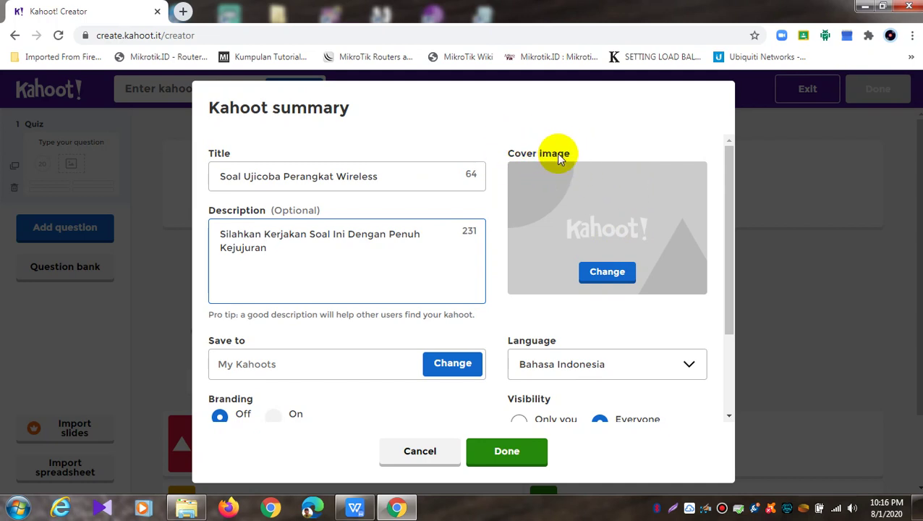
# Upload logoSKUL BNR 1819JPG from the Downloads folder as the kahoot's cover image
pyautogui.click(613, 272)
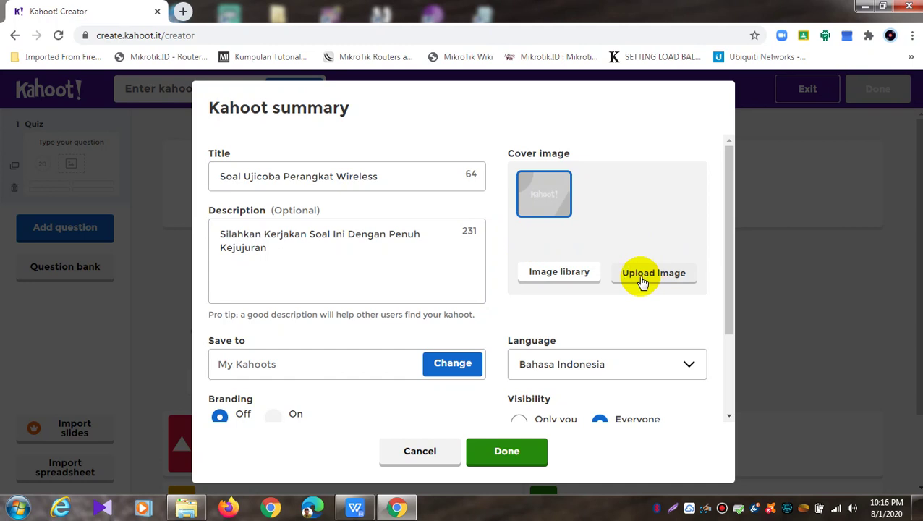
pyautogui.click(638, 276)
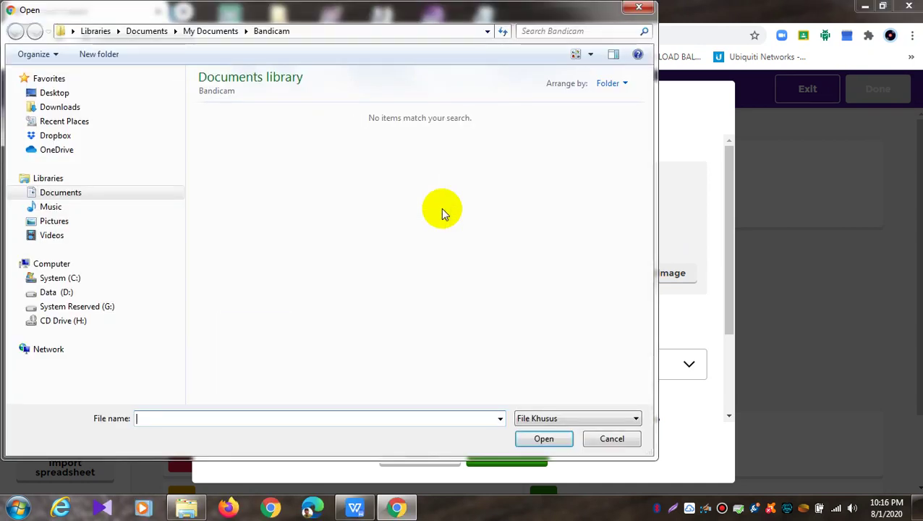
pyautogui.click(53, 93)
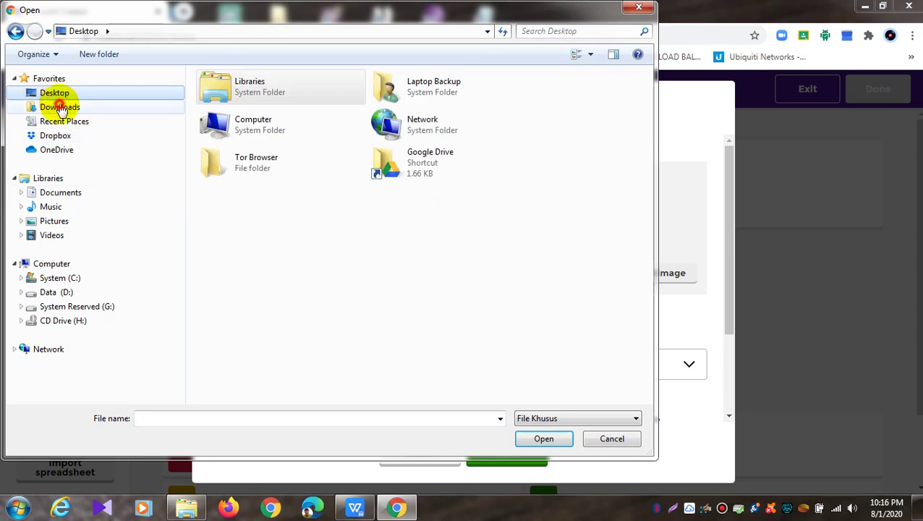
pyautogui.click(60, 107)
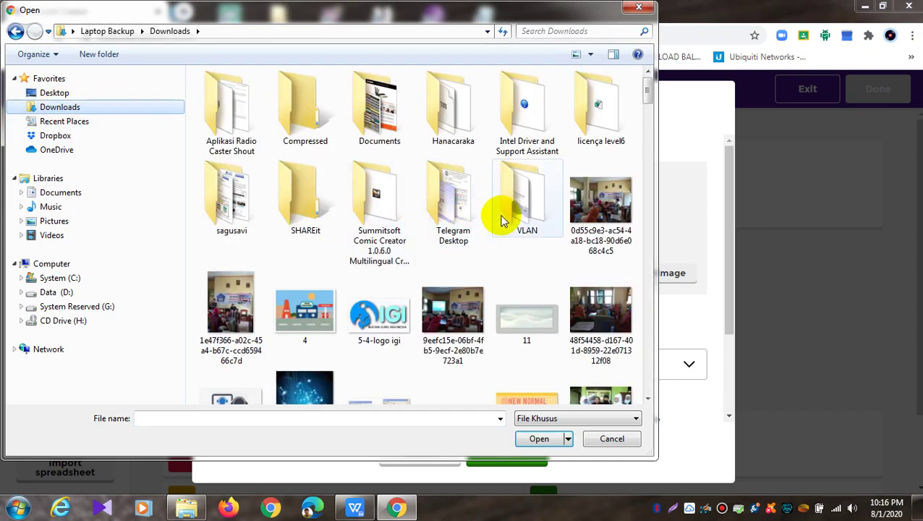
pyautogui.click(504, 220)
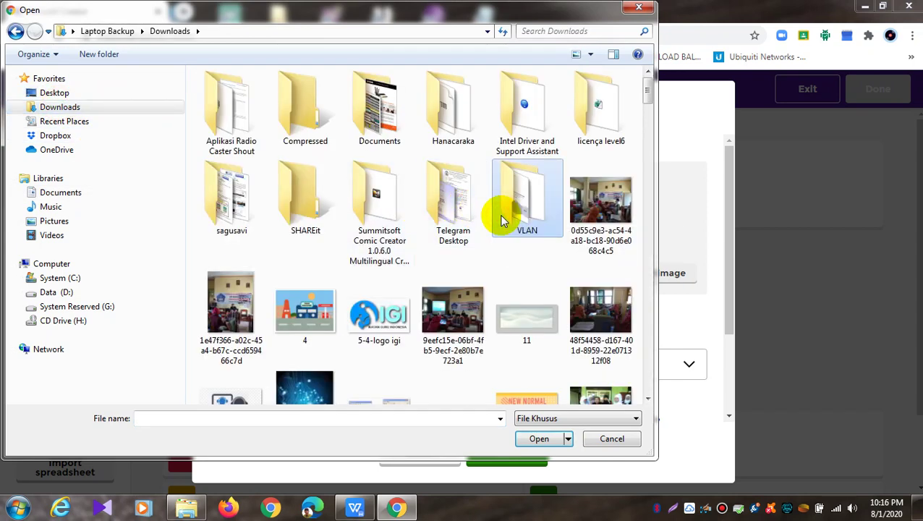
pyautogui.press('l')
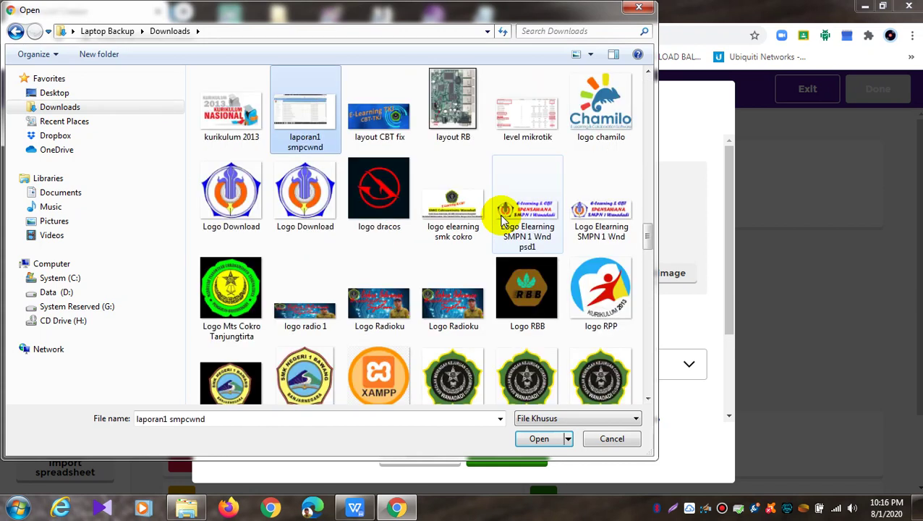
pyautogui.click(601, 373)
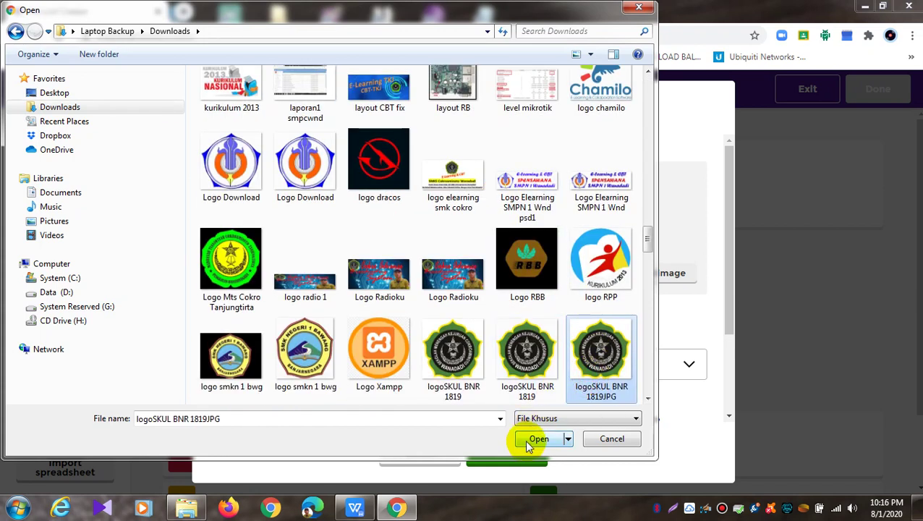
pyautogui.click(539, 439)
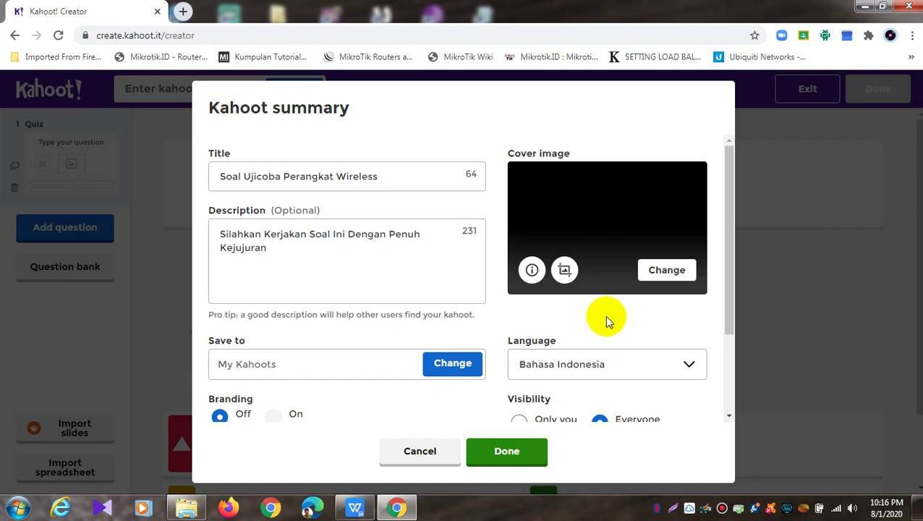
# Keep Bahasa Indonesia as the language and set visibility to Only you
pyautogui.scroll(-1, 607, 306)
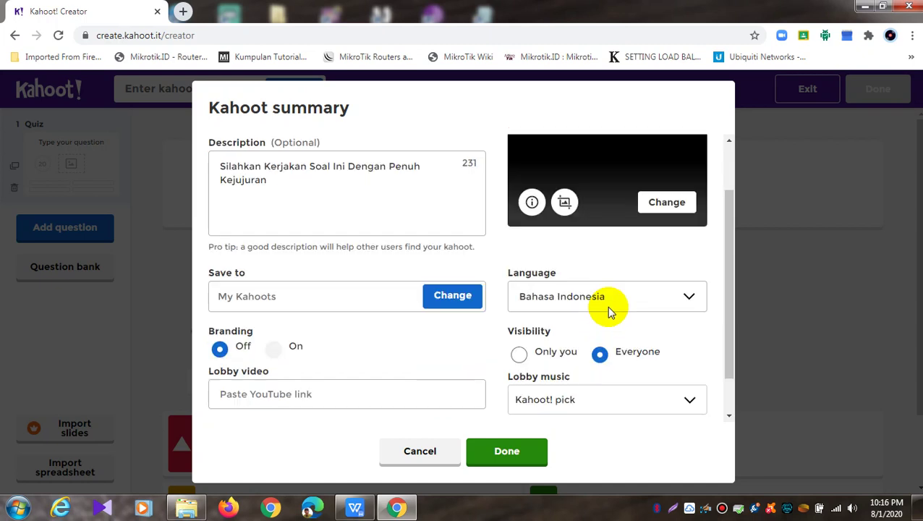
pyautogui.scroll(-1, 603, 305)
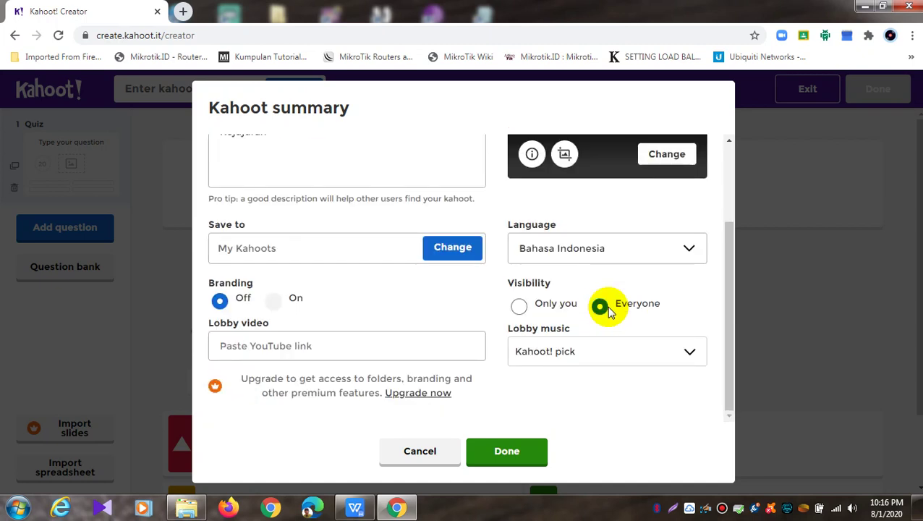
pyautogui.click(690, 247)
pyautogui.click(639, 32)
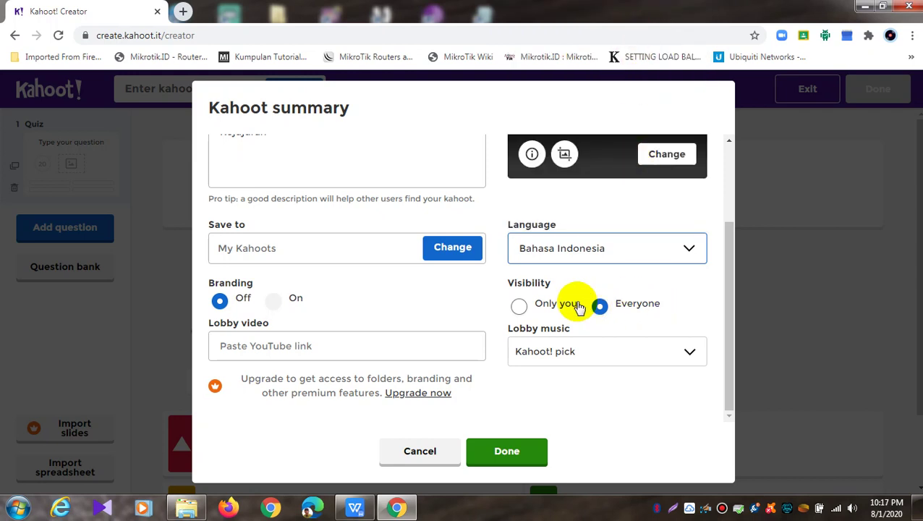
pyautogui.click(519, 307)
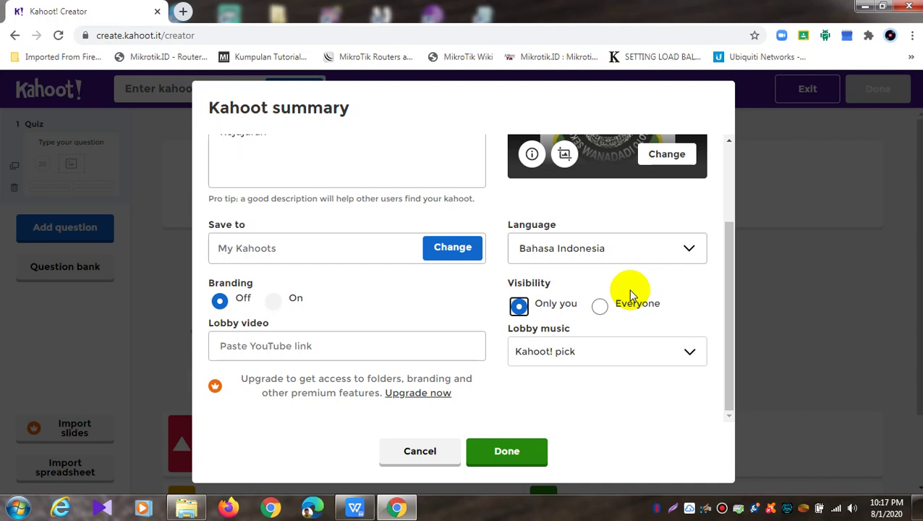
# Choose Futuristic as the lobby music and save the summary with Done
pyautogui.click(693, 352)
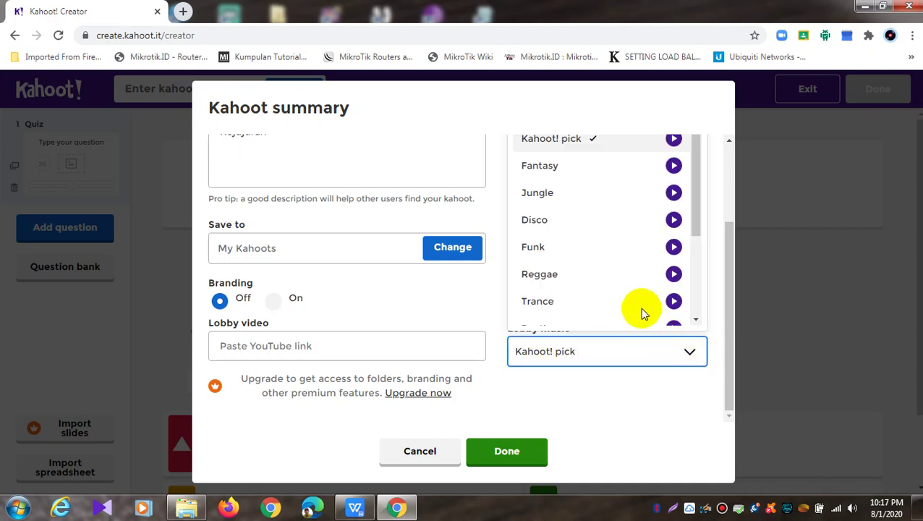
pyautogui.moveTo(693, 169); pyautogui.dragTo(696, 268)
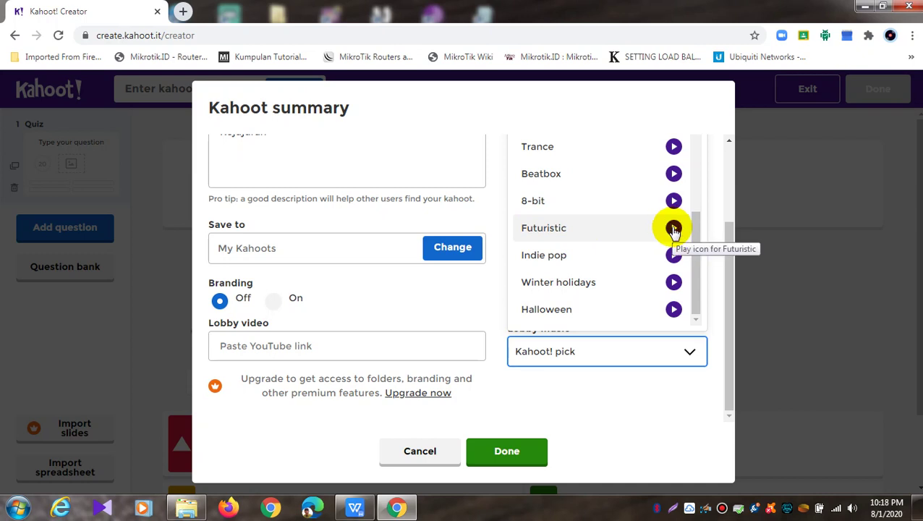
pyautogui.click(539, 228)
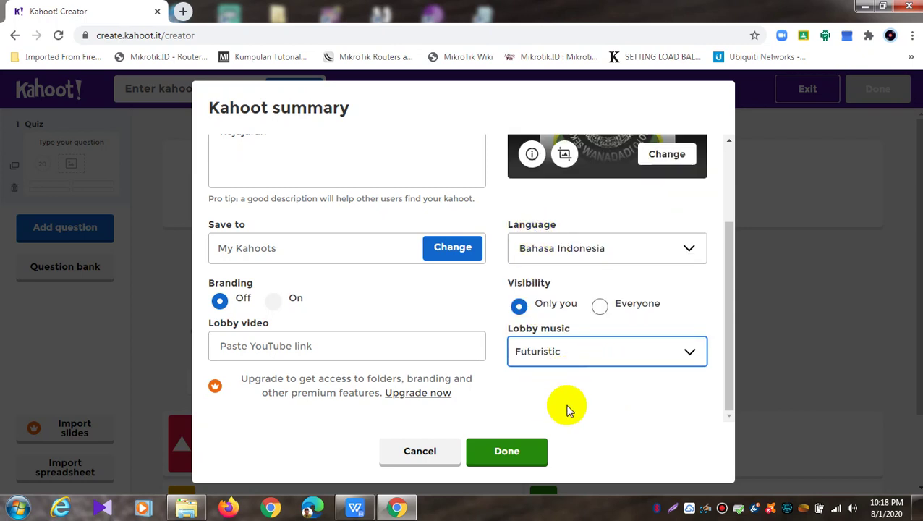
pyautogui.click(512, 462)
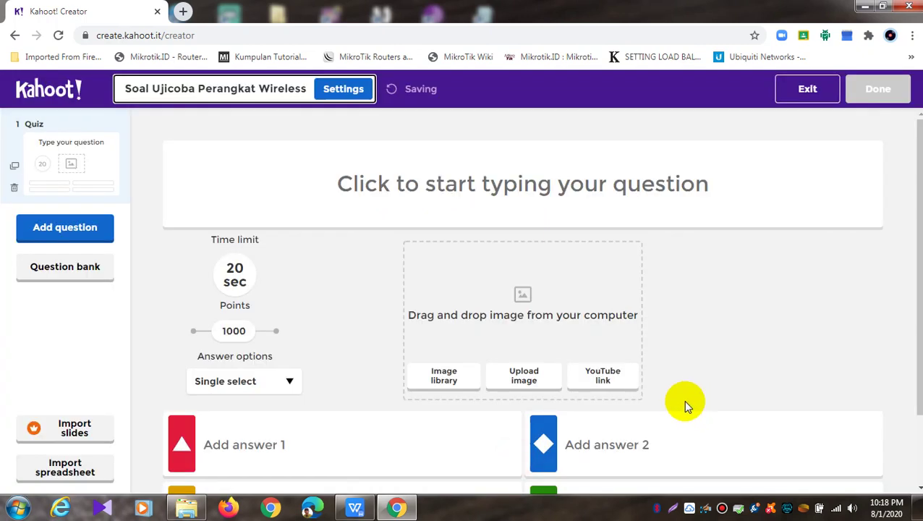
pyautogui.moveTo(402, 91); pyautogui.dragTo(510, 87)
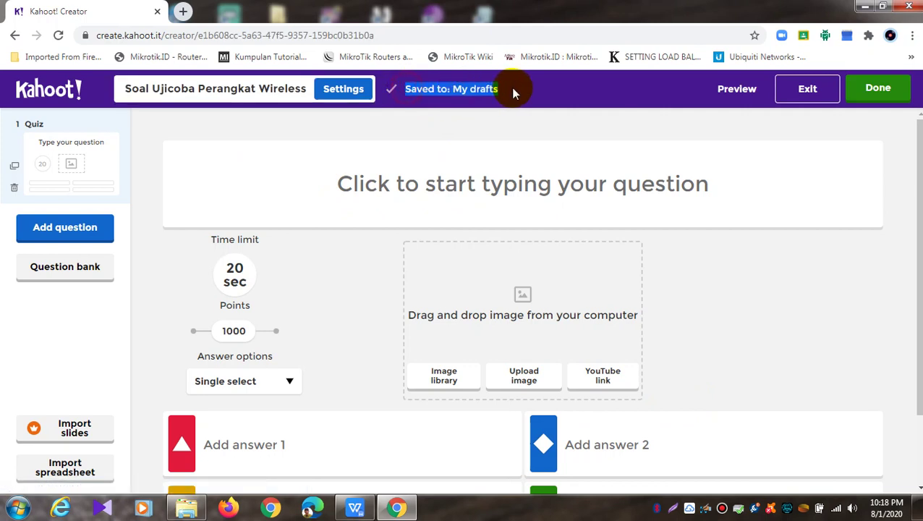
pyautogui.click(511, 88)
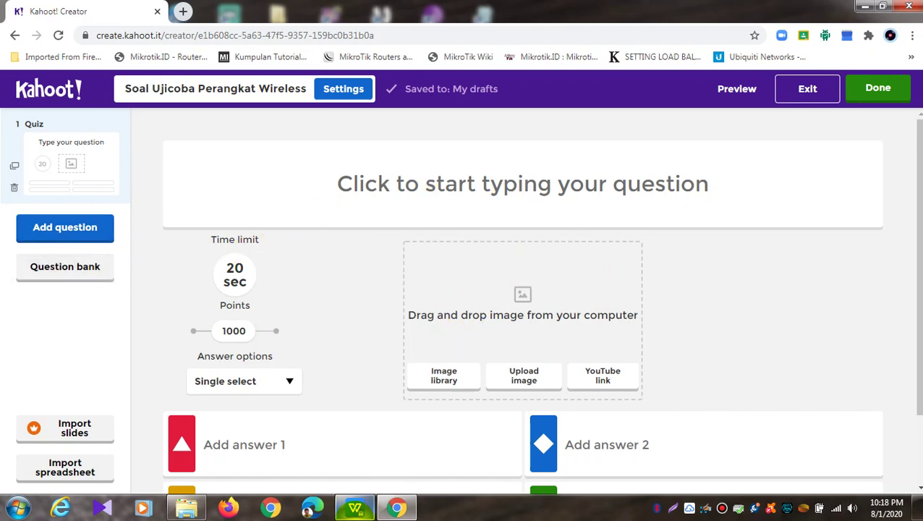
pyautogui.click(354, 508)
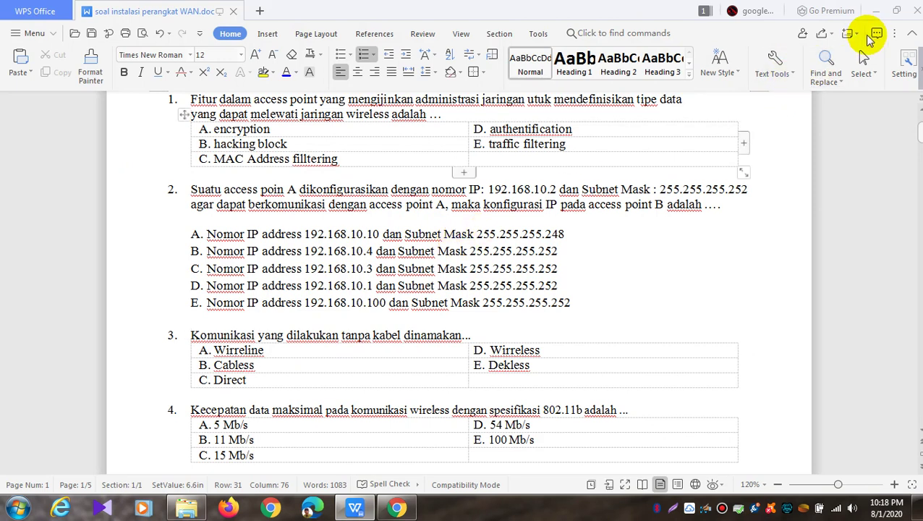
pyautogui.click(876, 11)
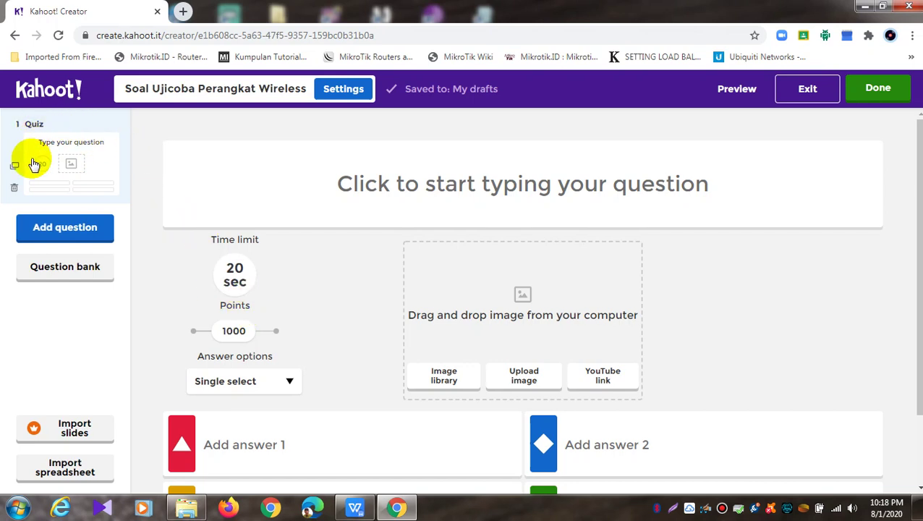
# Delete the empty first quiz question and bring up the question-type chooser
pyautogui.click(72, 159)
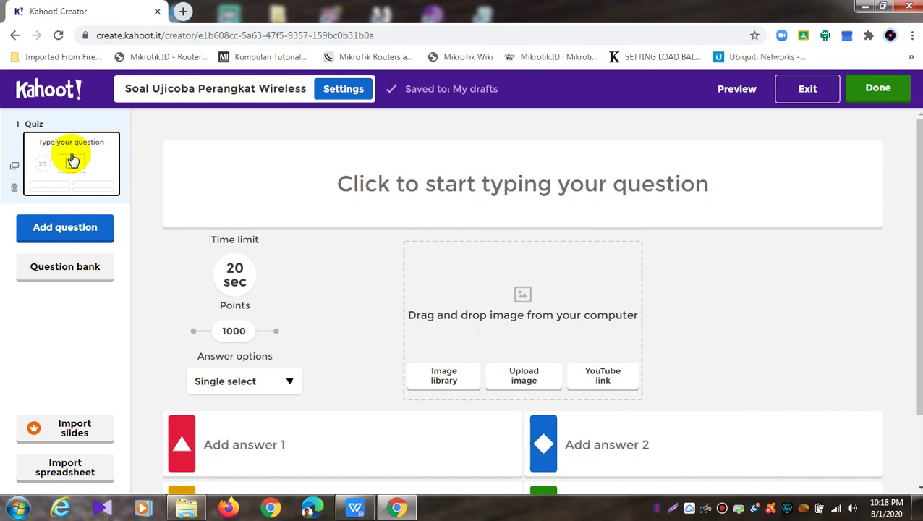
pyautogui.scroll(-2, 423, 408)
pyautogui.scroll(2, 425, 402)
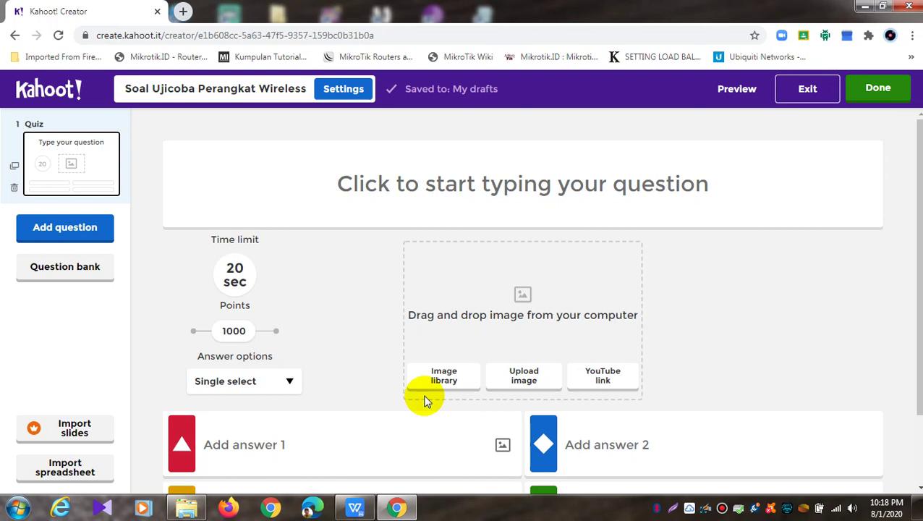
pyautogui.click(13, 189)
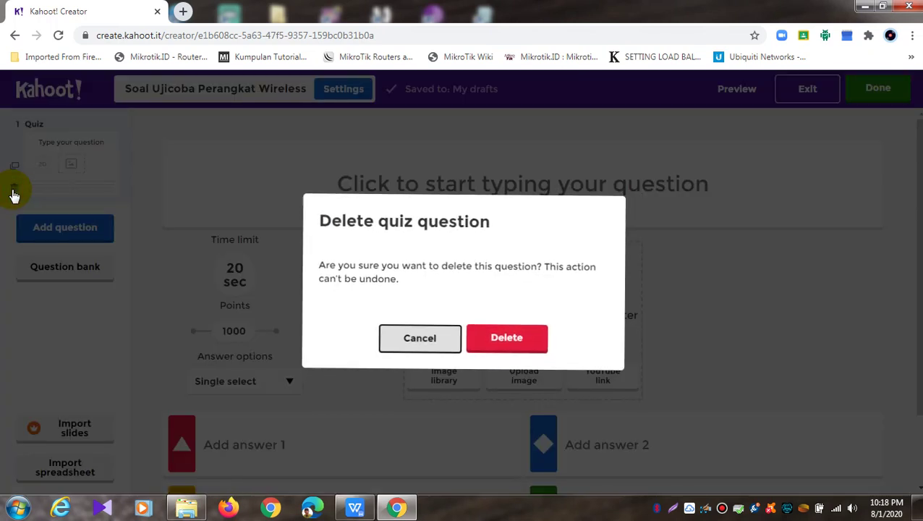
pyautogui.click(525, 345)
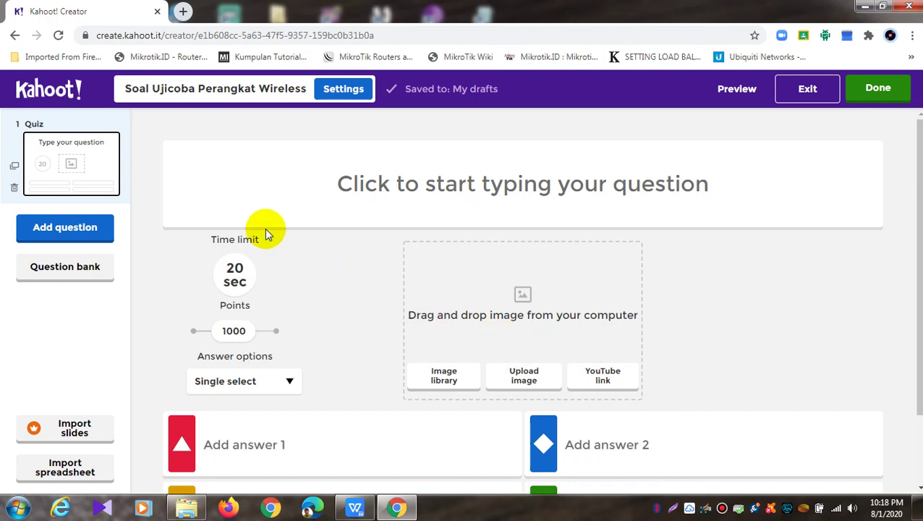
pyautogui.click(87, 229)
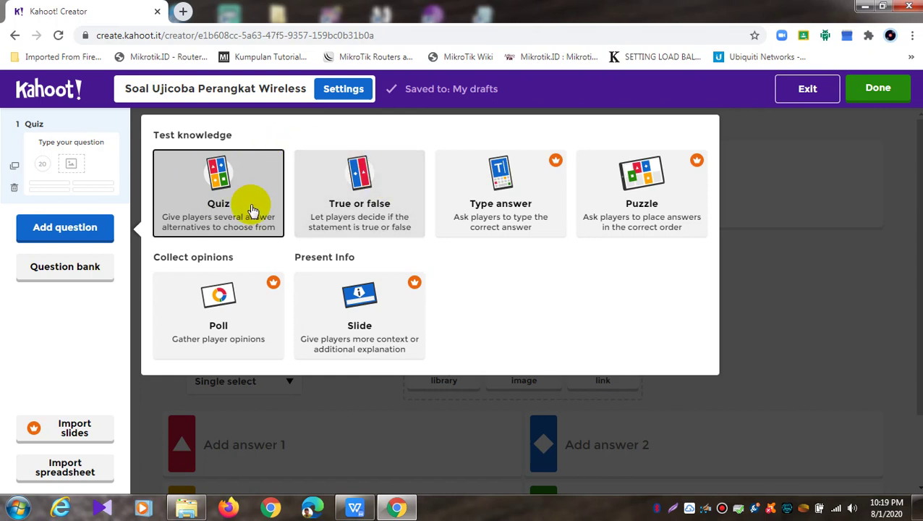
# Add a True or false question and delete the empty Quiz question before it
pyautogui.click(98, 322)
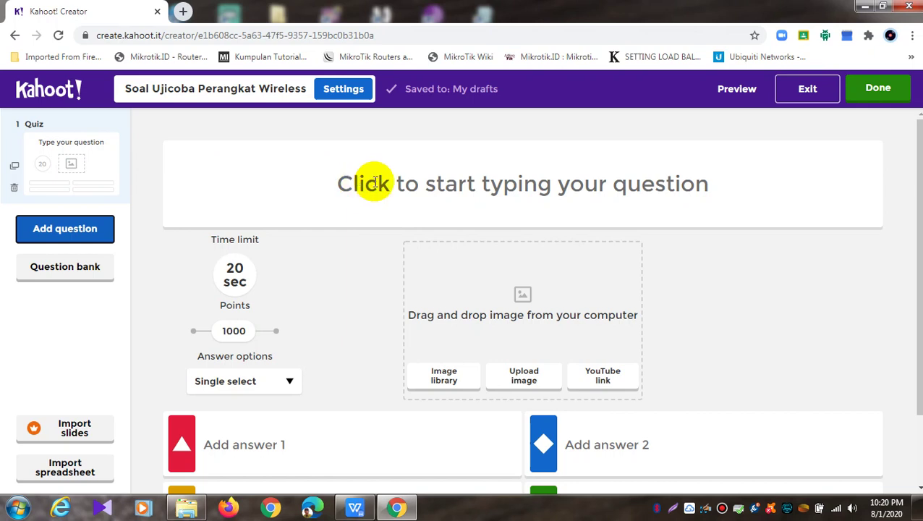
pyautogui.click(55, 242)
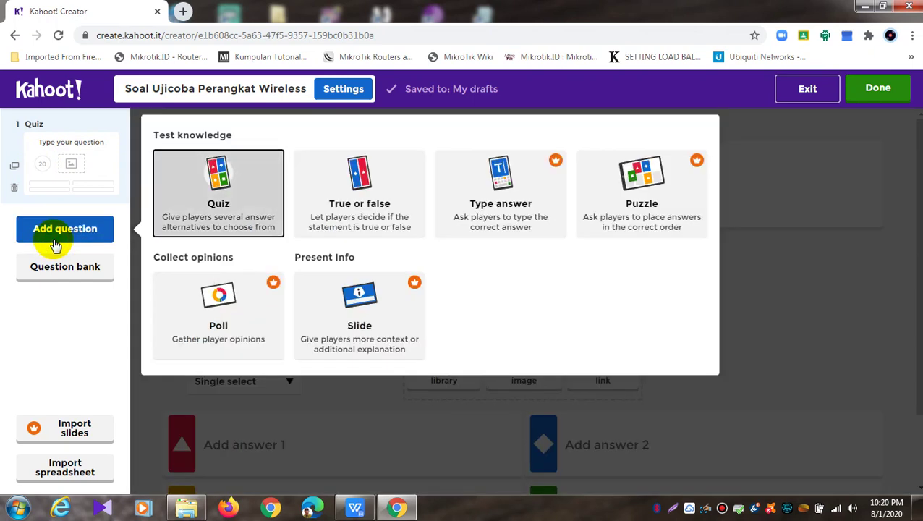
pyautogui.click(351, 208)
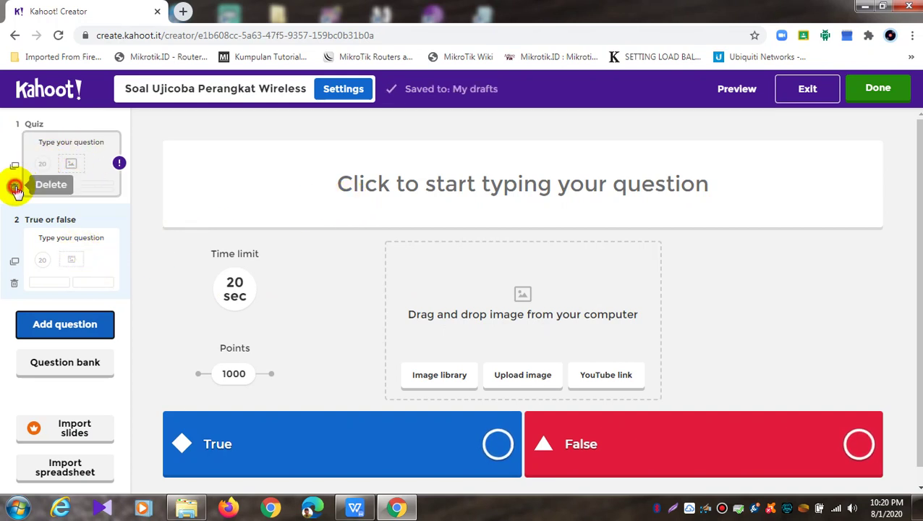
pyautogui.click(14, 187)
pyautogui.click(507, 340)
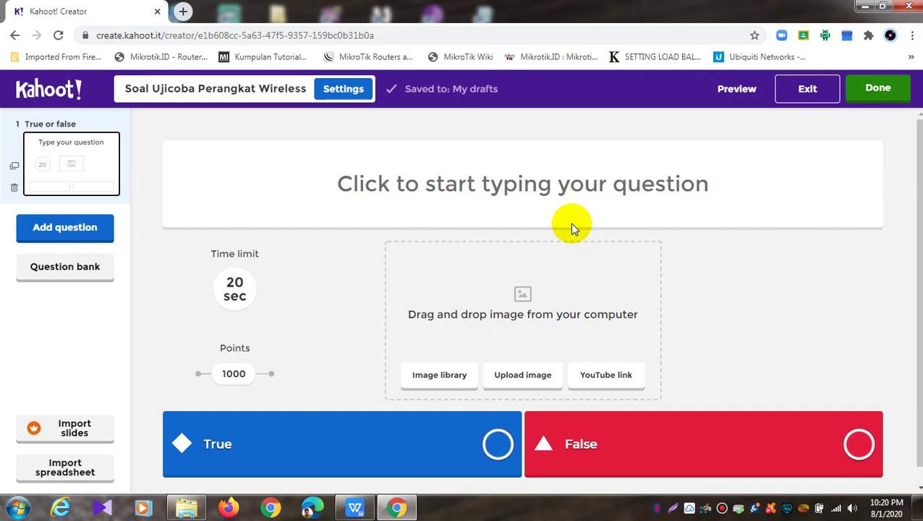
pyautogui.click(102, 228)
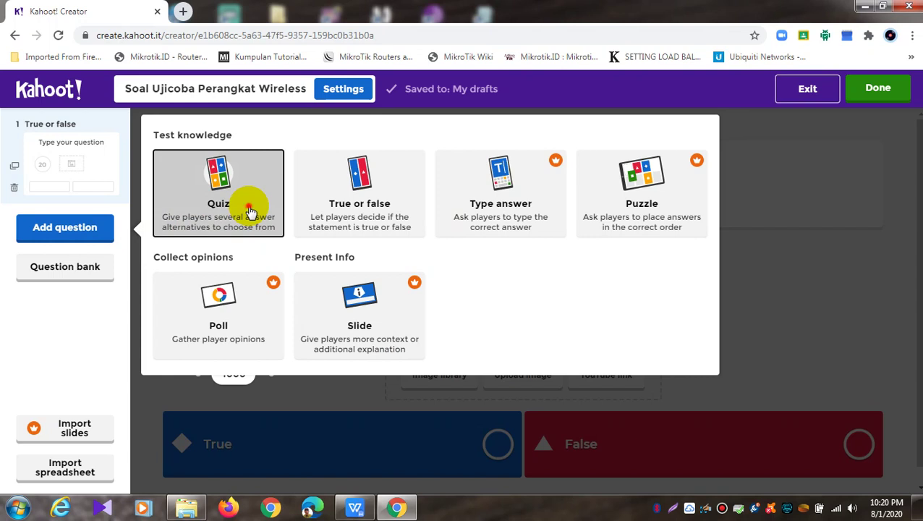
# Add a new Quiz question and delete the existing True or false question
pyautogui.click(249, 212)
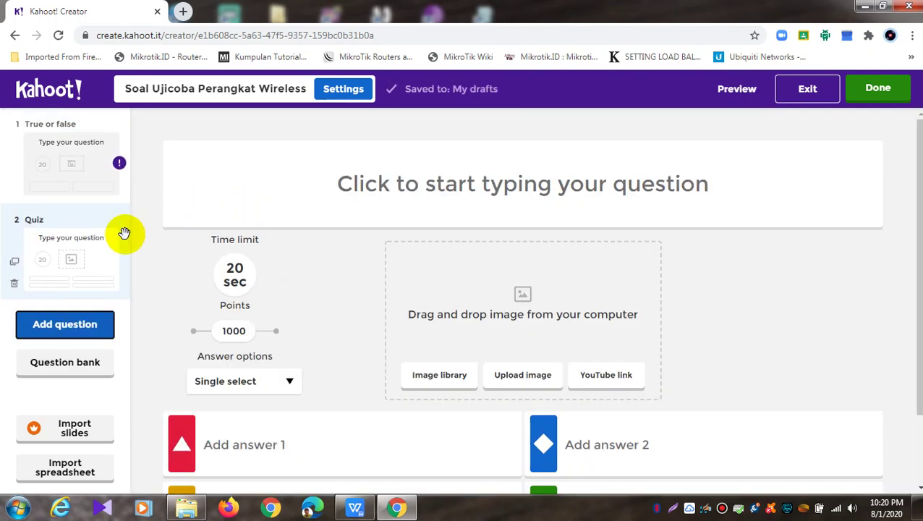
pyautogui.click(14, 187)
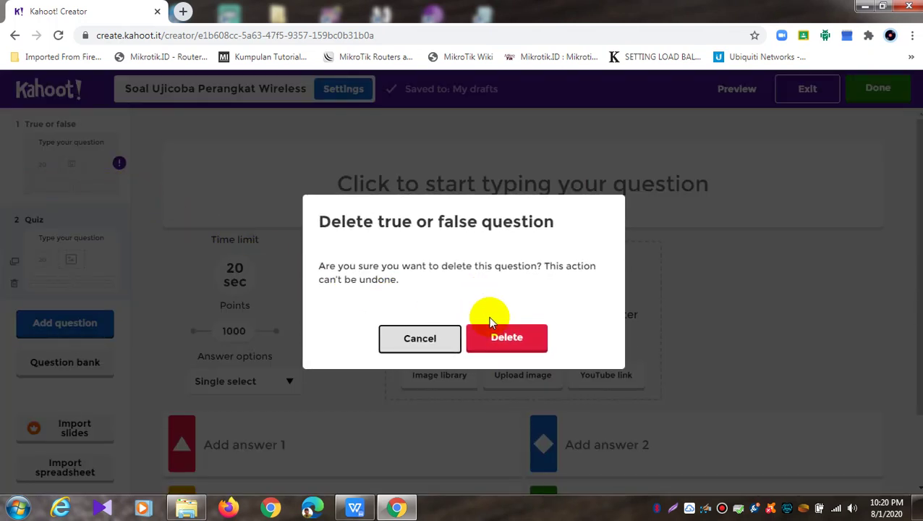
pyautogui.click(491, 324)
pyautogui.scroll(-1, 480, 390)
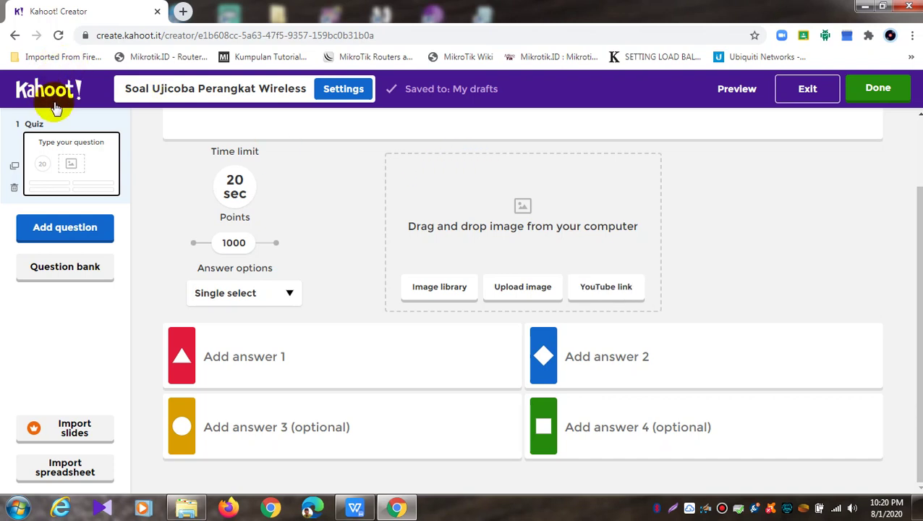
# Delete the Quiz question and add a new True or false question
pyautogui.click(15, 188)
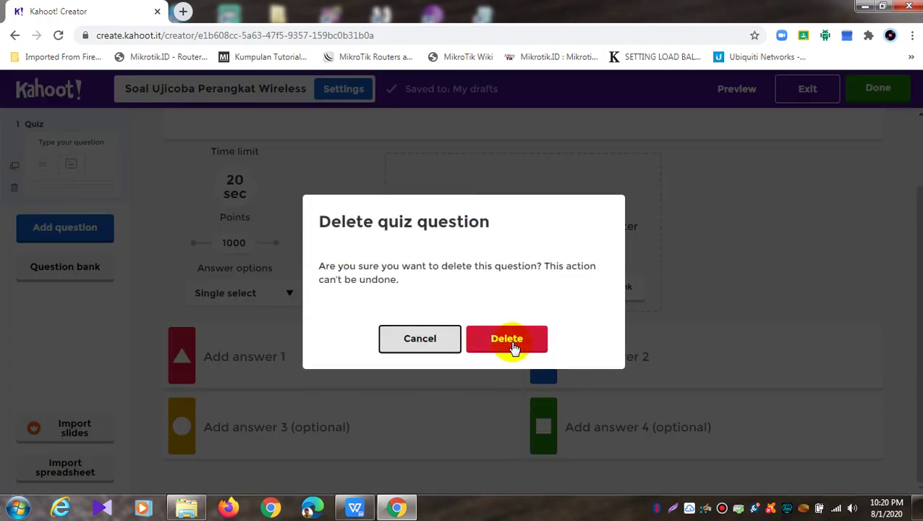
pyautogui.click(512, 344)
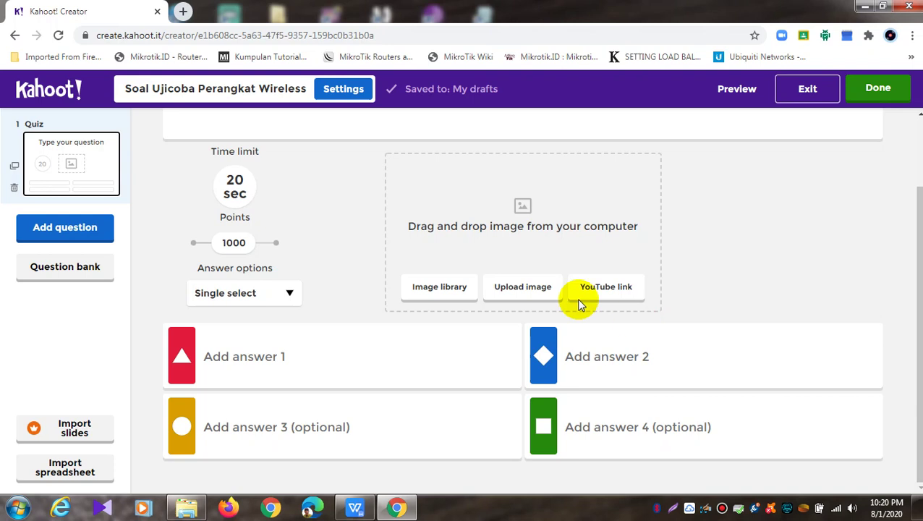
pyautogui.click(52, 239)
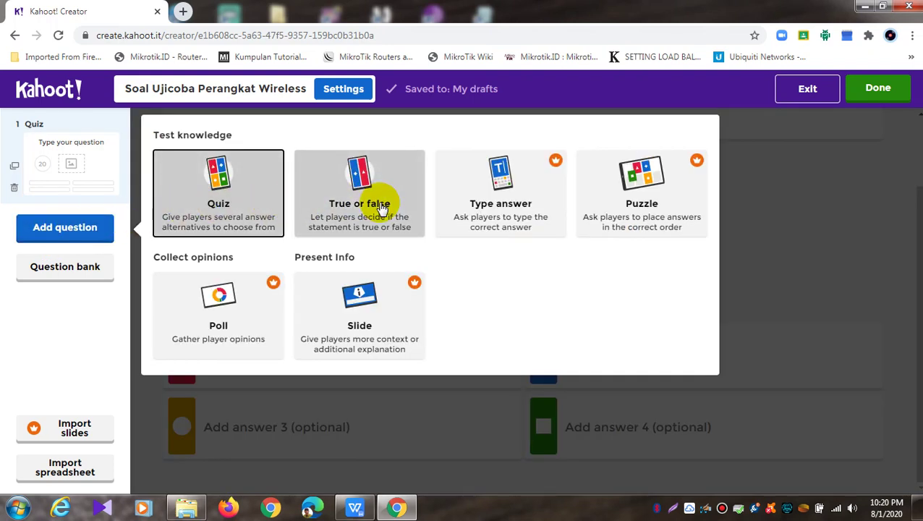
pyautogui.click(381, 208)
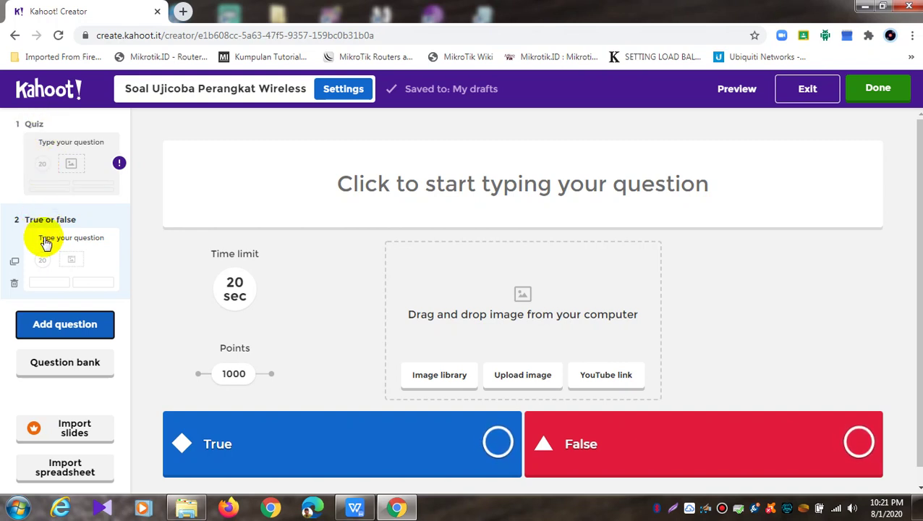
# Delete question 1 (Quiz) and add a new blank Quiz after the True or false
pyautogui.click(68, 127)
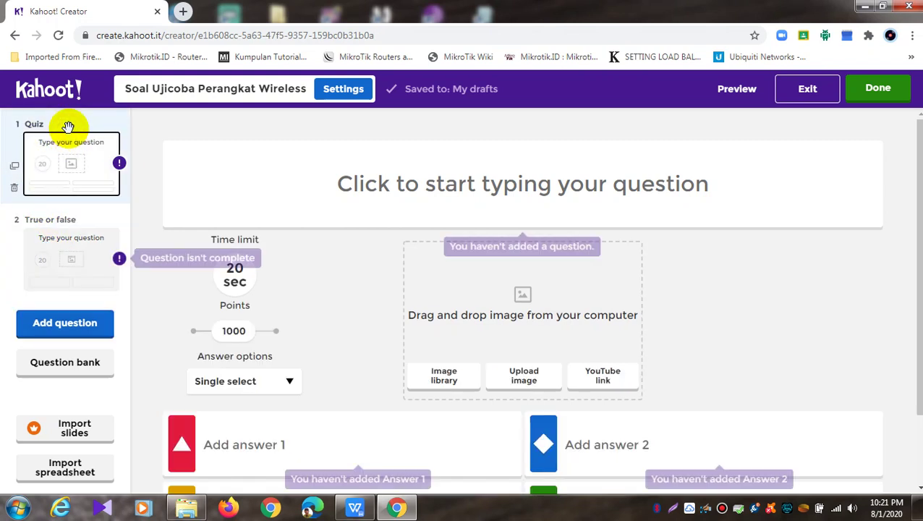
pyautogui.click(13, 187)
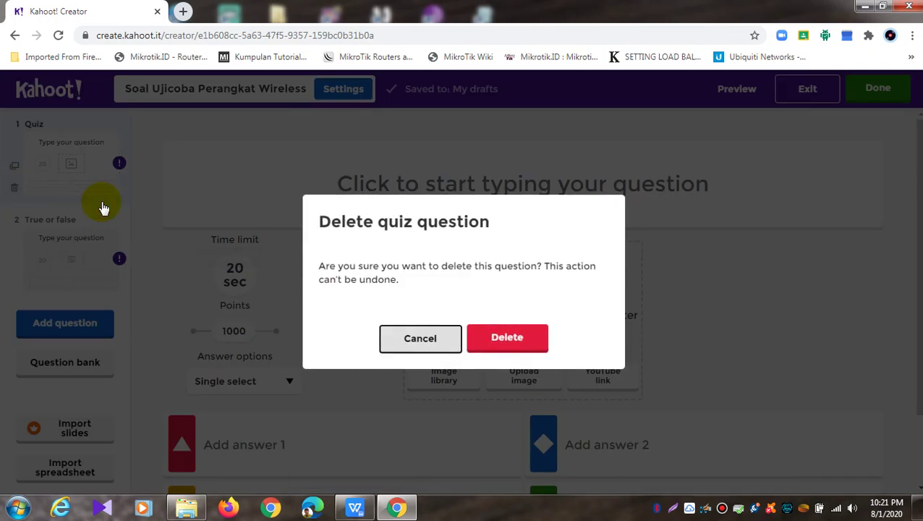
pyautogui.click(507, 331)
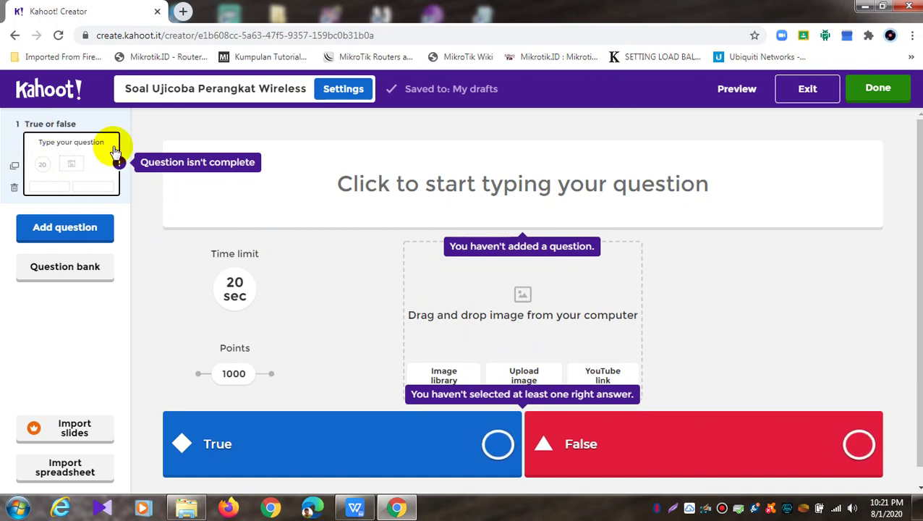
pyautogui.click(87, 238)
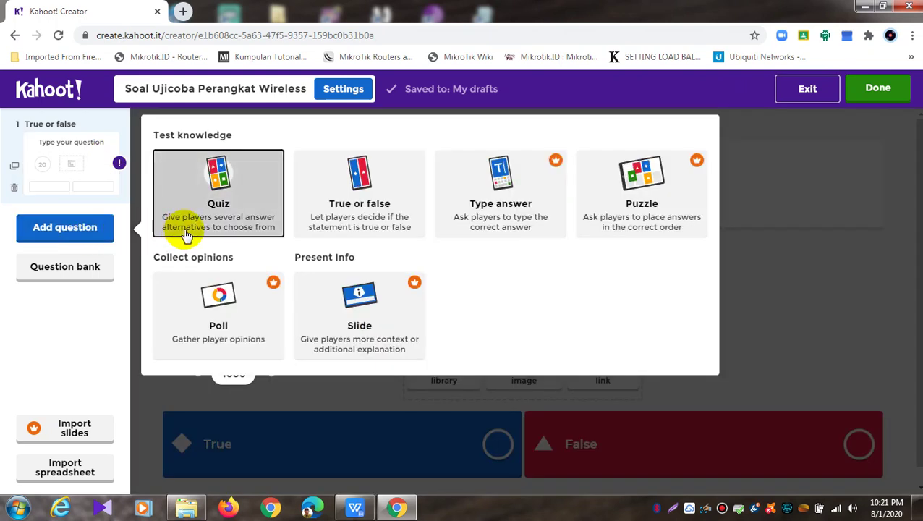
pyautogui.click(229, 225)
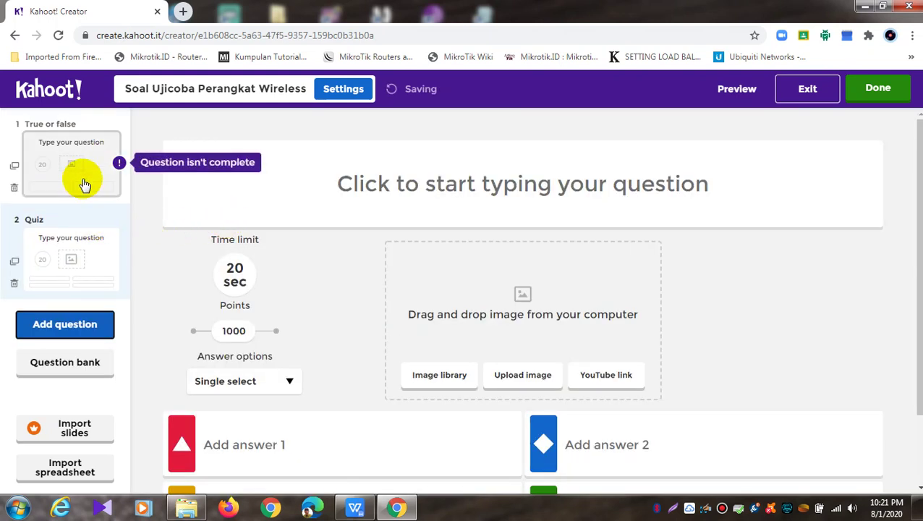
# Move the True or false question below the Quiz question, then delete it
pyautogui.moveTo(78, 173); pyautogui.dragTo(71, 269)
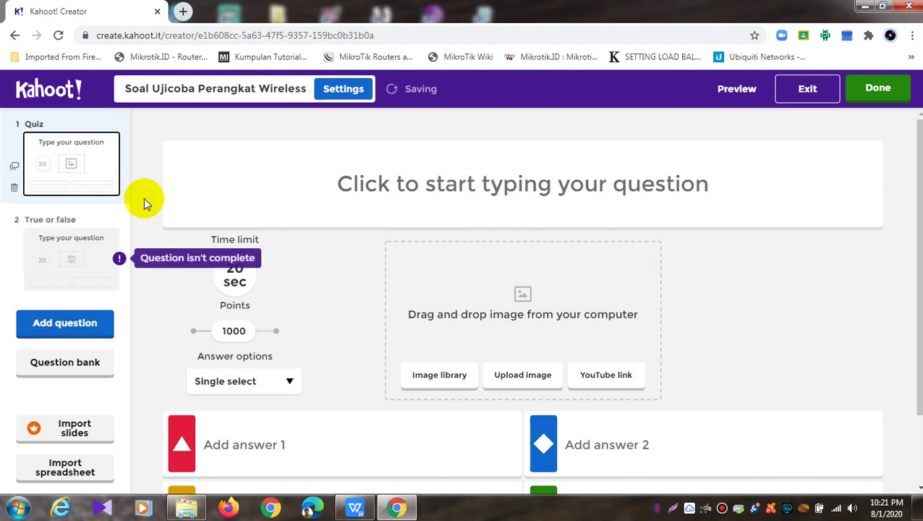
pyautogui.moveTo(48, 244)
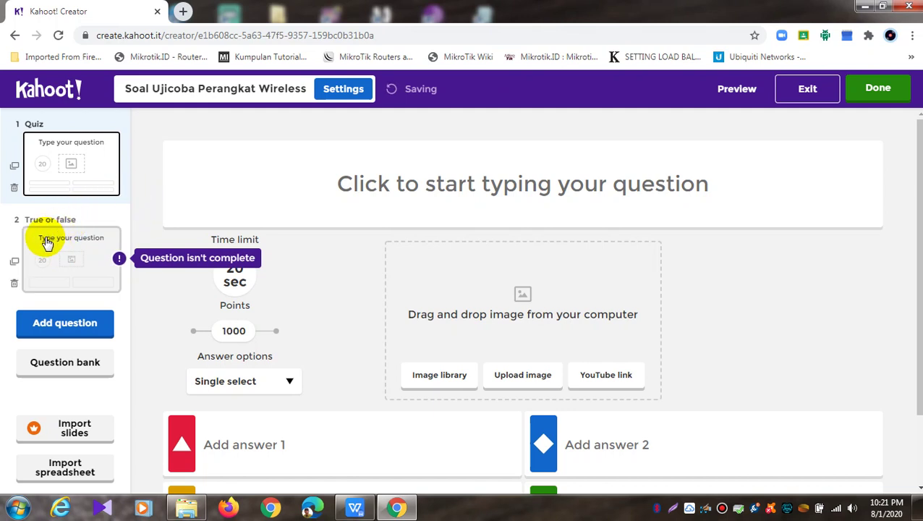
pyautogui.click(14, 282)
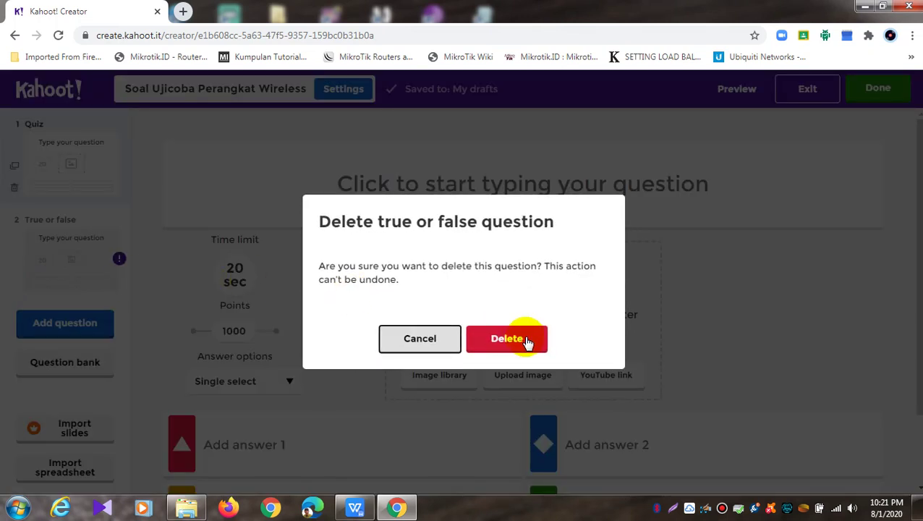
pyautogui.click(526, 342)
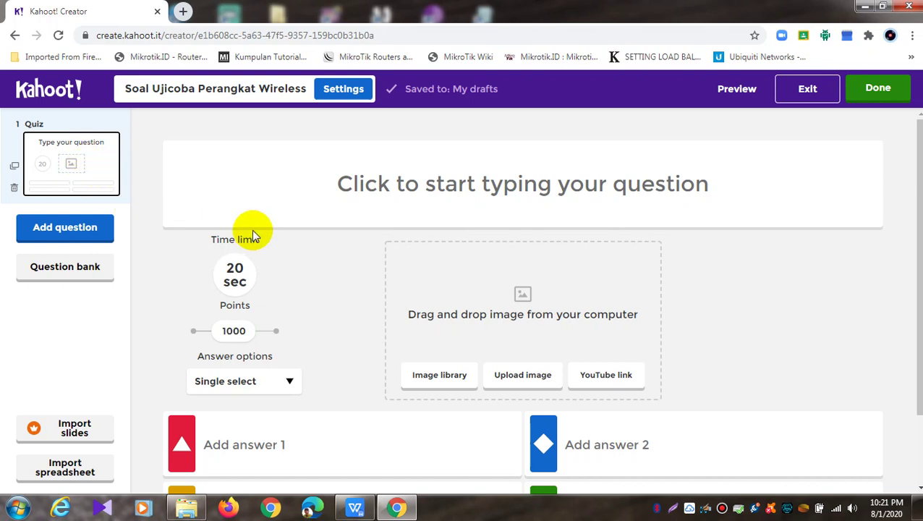
pyautogui.click(676, 510)
# Dismiss the screenshot capture and enter 'question' as the Quiz question text
pyautogui.moveTo(132, 119); pyautogui.dragTo(914, 487)
pyautogui.hotkey('ctrl', 'c')
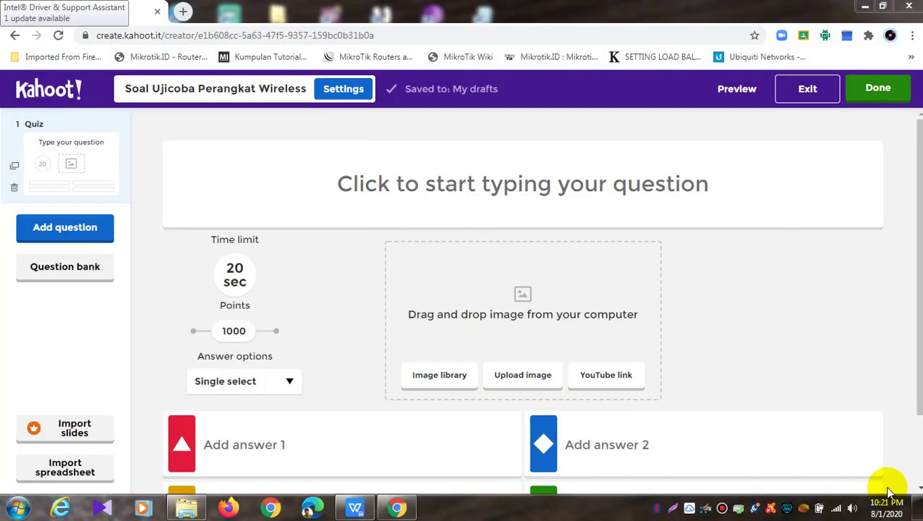
pyautogui.click(711, 178)
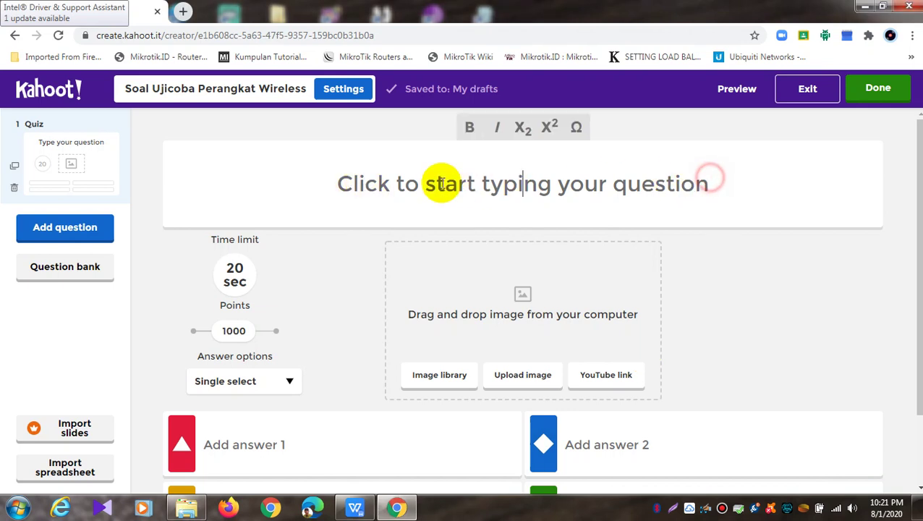
pyautogui.write('question')
pyautogui.scroll(-2, 456, 226)
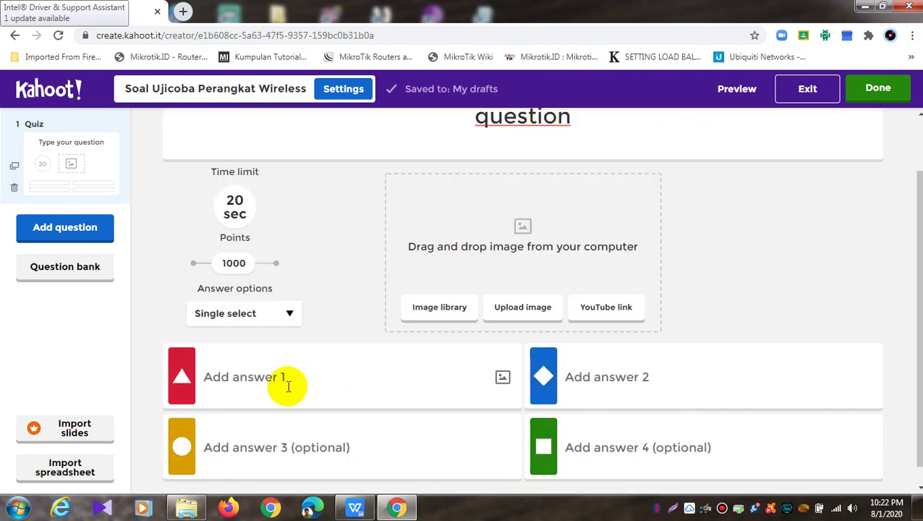
pyautogui.scroll(2, 675, 356)
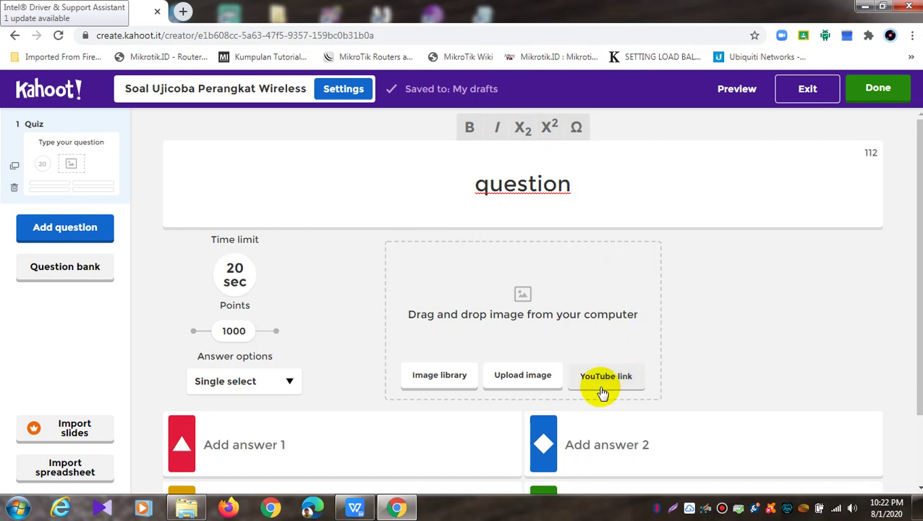
pyautogui.click(236, 274)
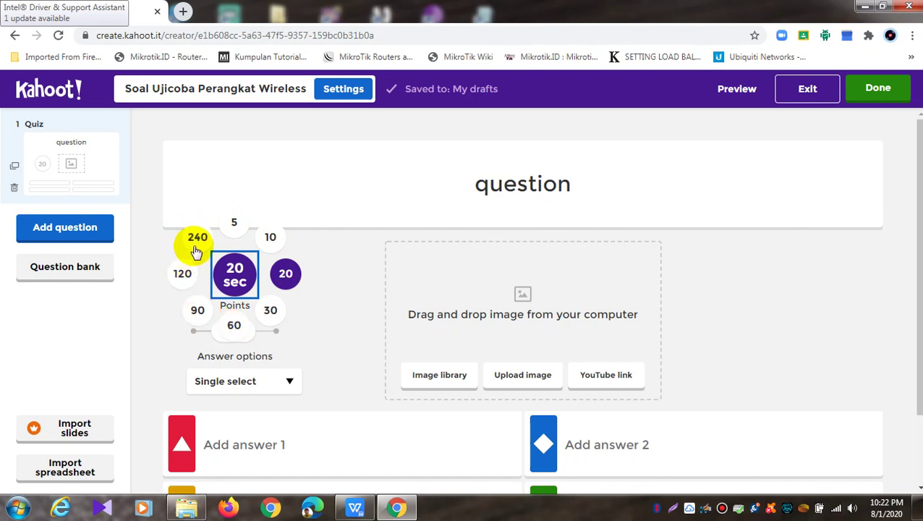
pyautogui.click(236, 273)
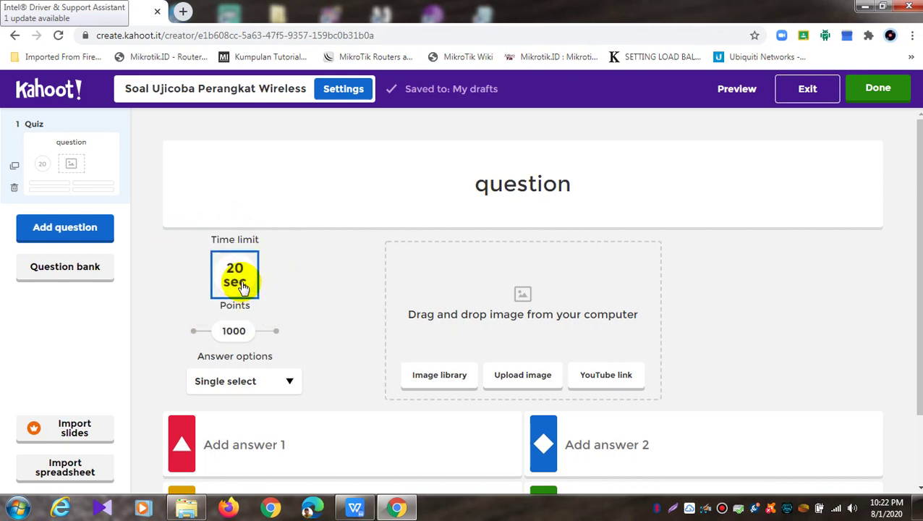
pyautogui.moveTo(234, 332); pyautogui.dragTo(192, 330)
pyautogui.click(238, 337)
pyautogui.click(277, 334)
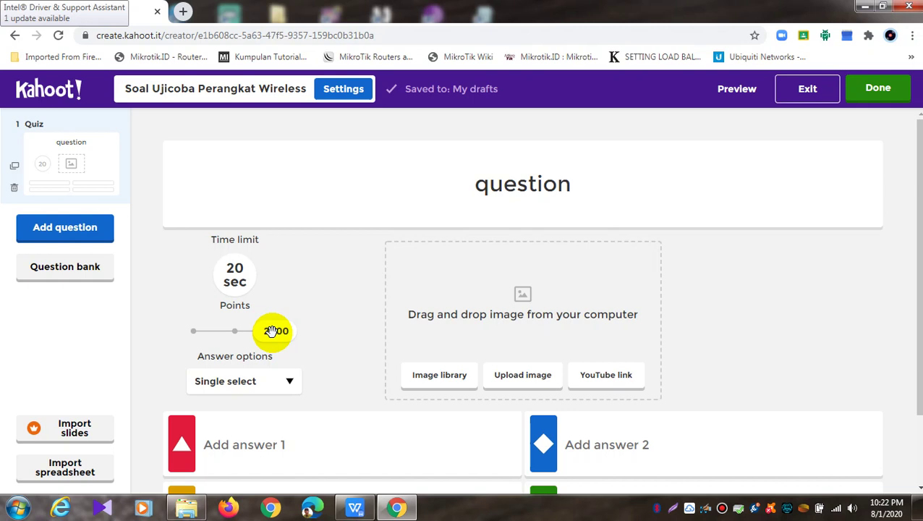
pyautogui.moveTo(272, 330); pyautogui.dragTo(233, 330)
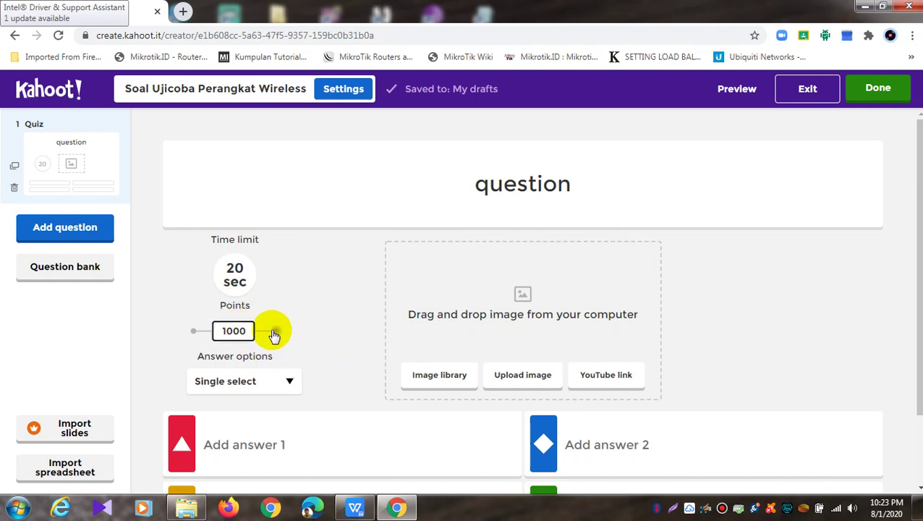
pyautogui.click(297, 383)
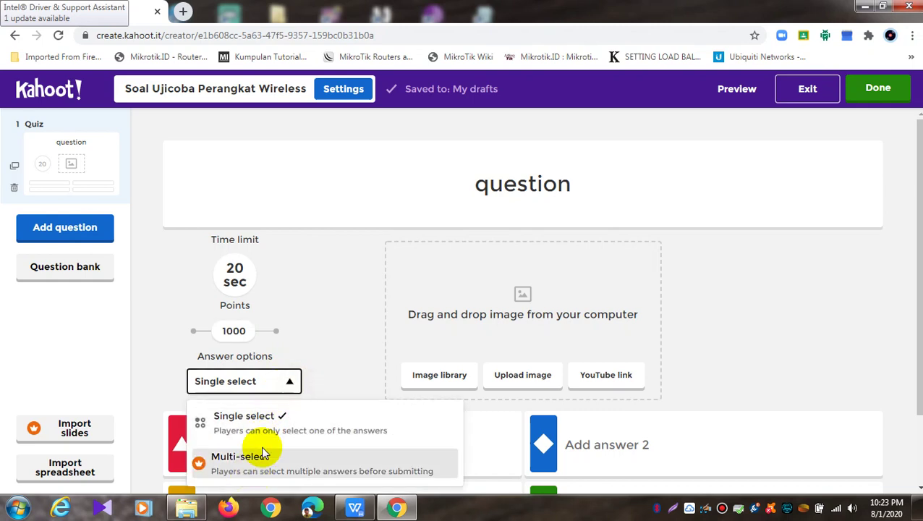
pyautogui.click(338, 358)
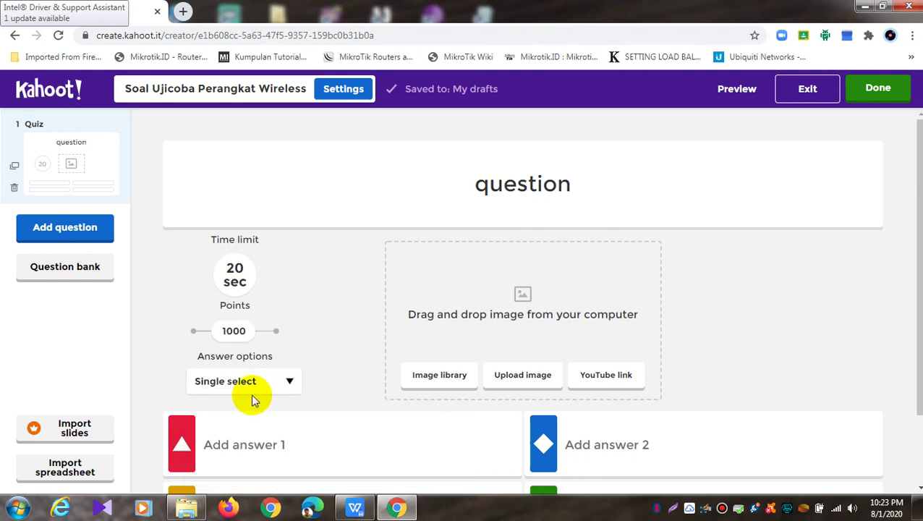
# Delete the word 'question' from the first question's title
pyautogui.doubleClick(521, 183)
pyautogui.press('BackSpace')
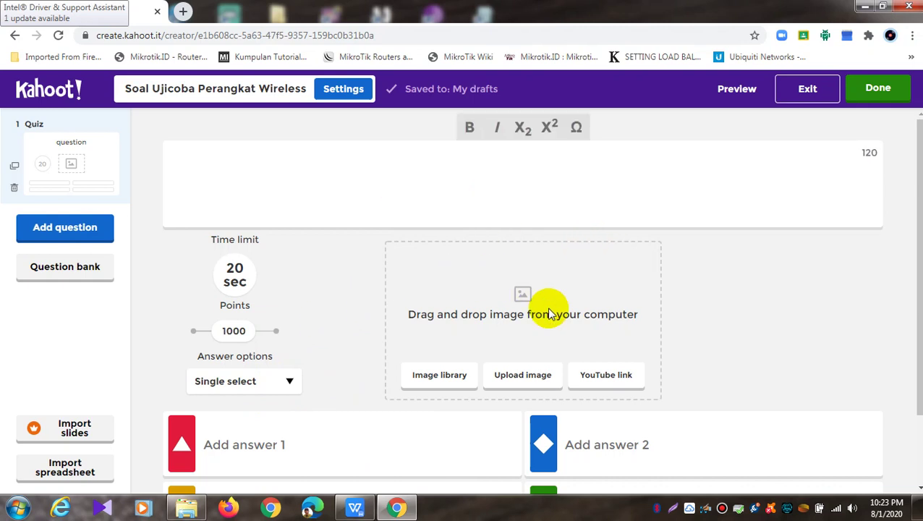
pyautogui.scroll(-2, 535, 304)
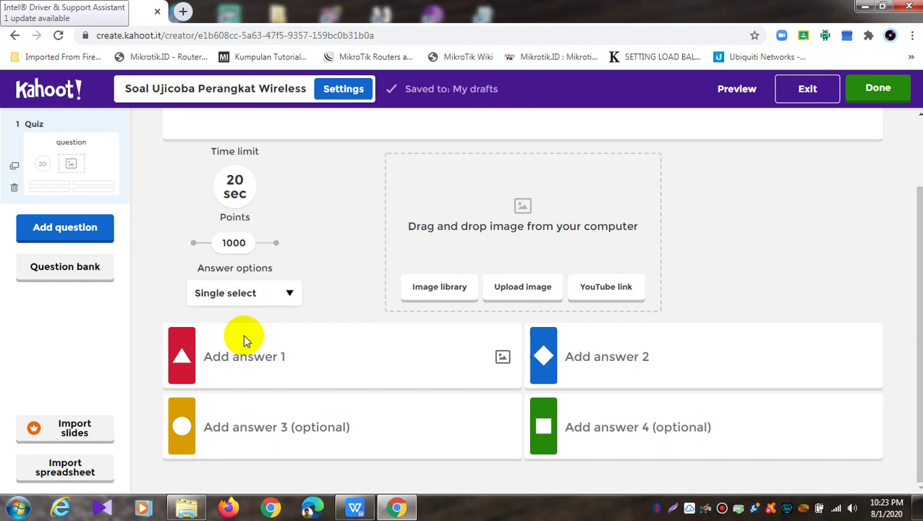
pyautogui.scroll(1, 243, 335)
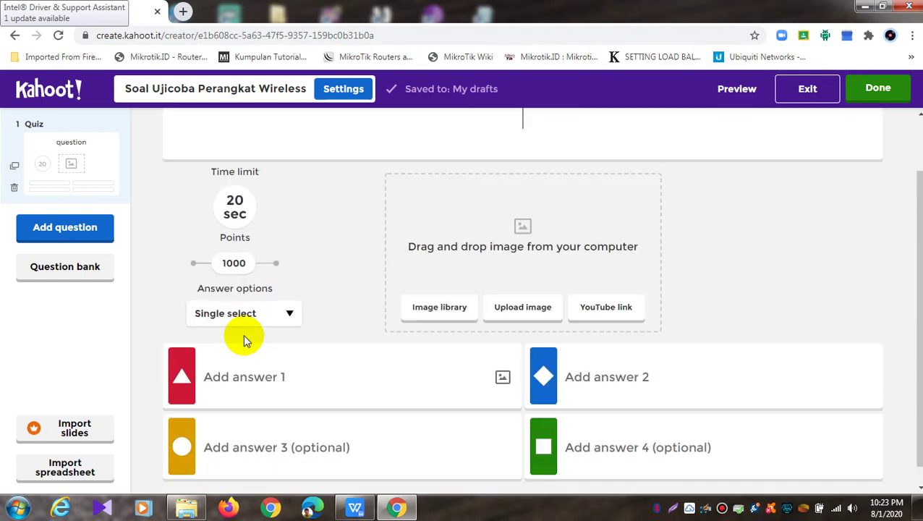
pyautogui.scroll(1, 241, 334)
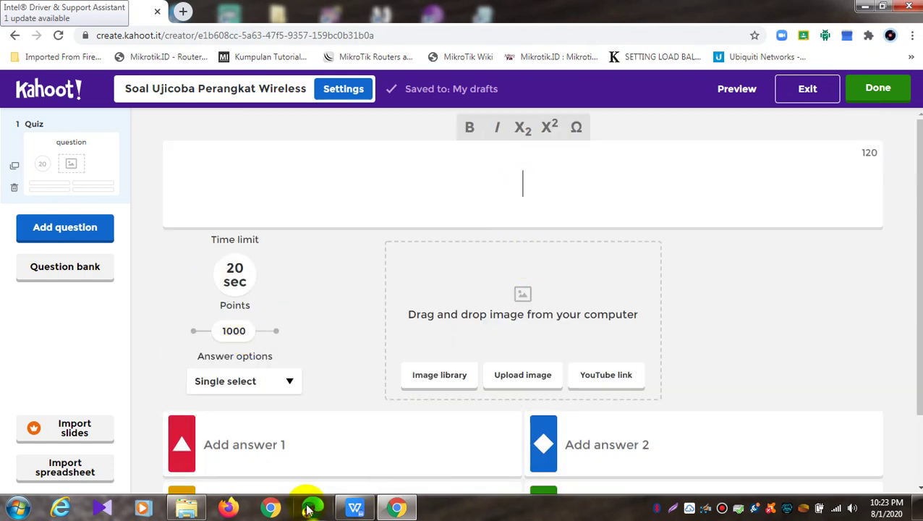
# Type and erase a trial title 'sebutka,,,', then bring up the WPS question document
pyautogui.moveTo(347, 511)
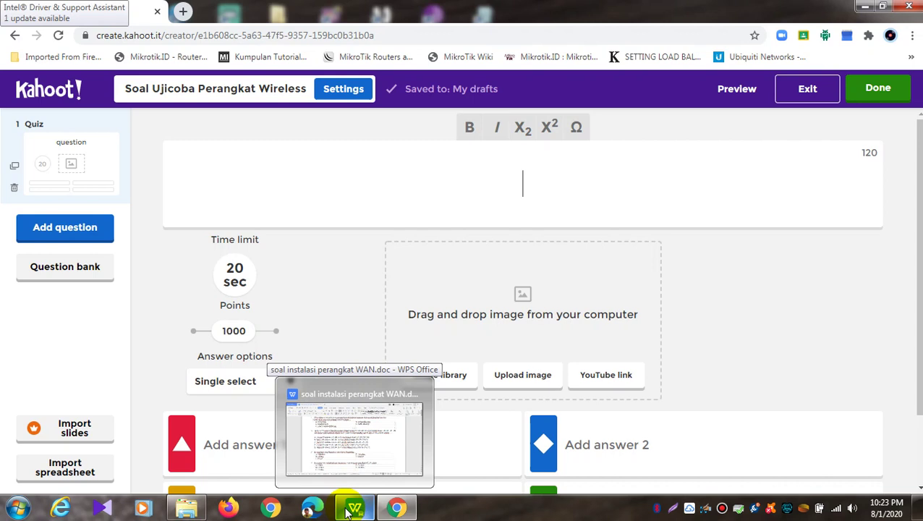
pyautogui.write('sebutka,,,')
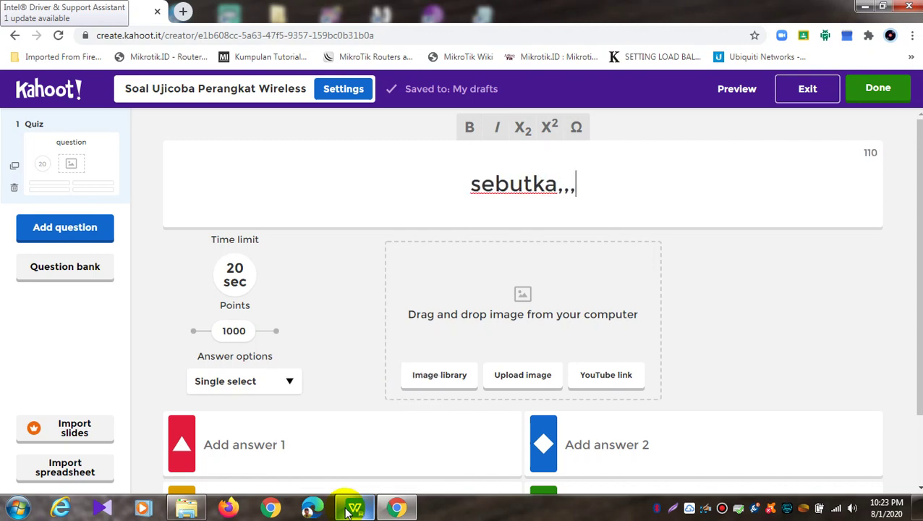
pyautogui.press('BackSpace')
pyautogui.press('BackSpace')
pyautogui.press('BackSpace')
pyautogui.press('BackSpace')
pyautogui.press('BackSpace')
pyautogui.press('BackSpace')
pyautogui.press('BackSpace')
pyautogui.press('BackSpace')
pyautogui.press('BackSpace')
pyautogui.press('BackSpace')
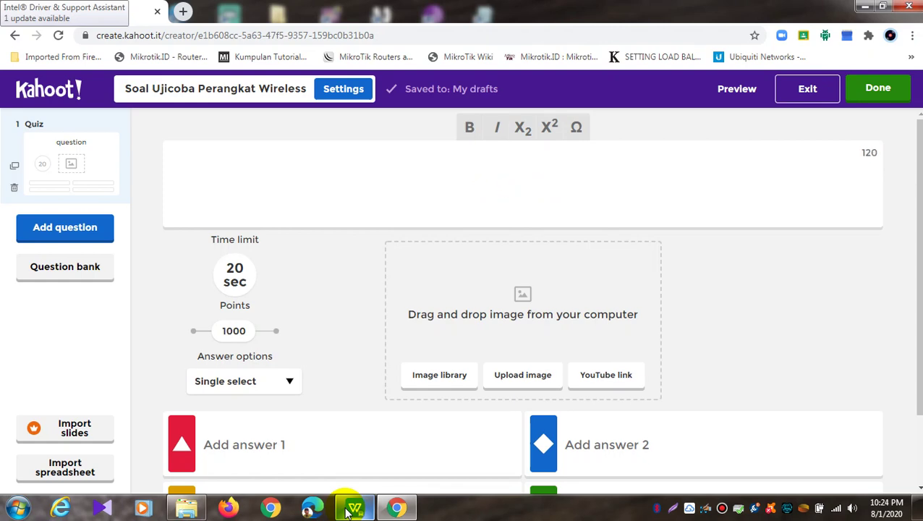
pyautogui.click(348, 509)
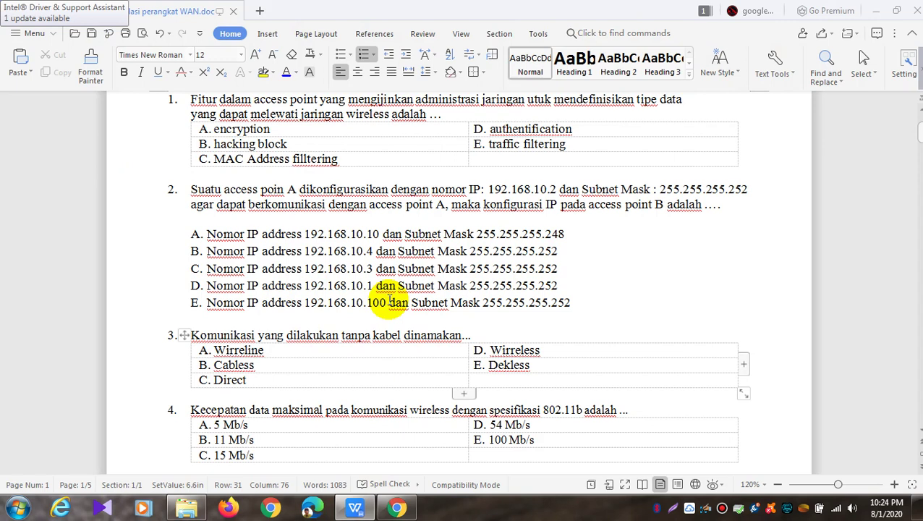
# Copy question 3's sentence from WPS and return to Kahoot's question title field
pyautogui.scroll(-2, 389, 301)
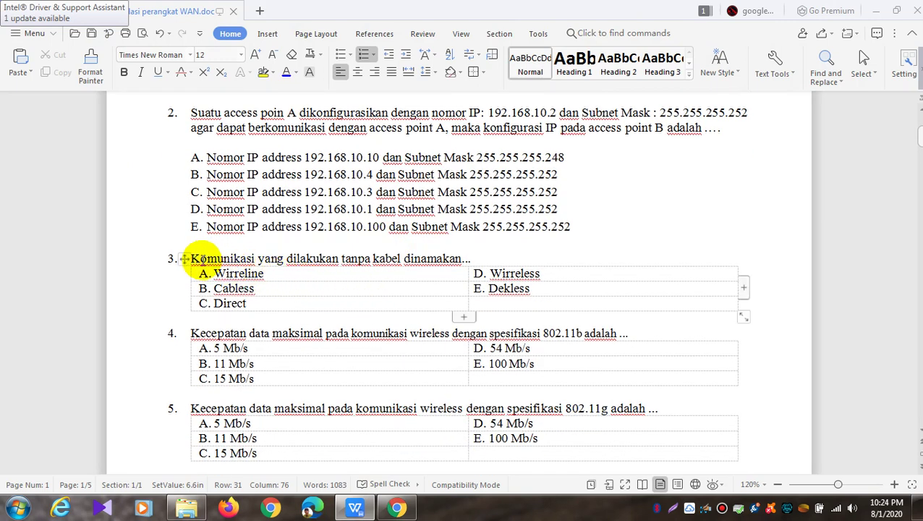
pyautogui.moveTo(192, 257); pyautogui.dragTo(474, 257)
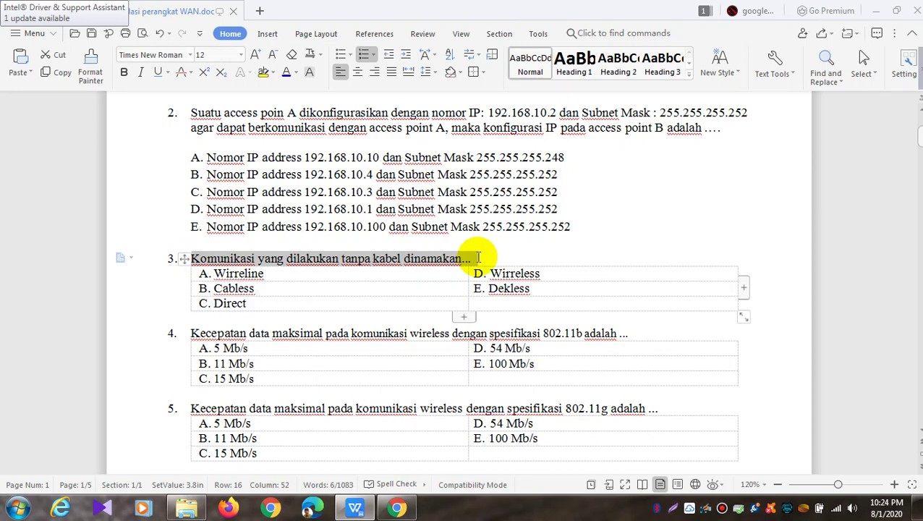
pyautogui.rightClick(432, 266)
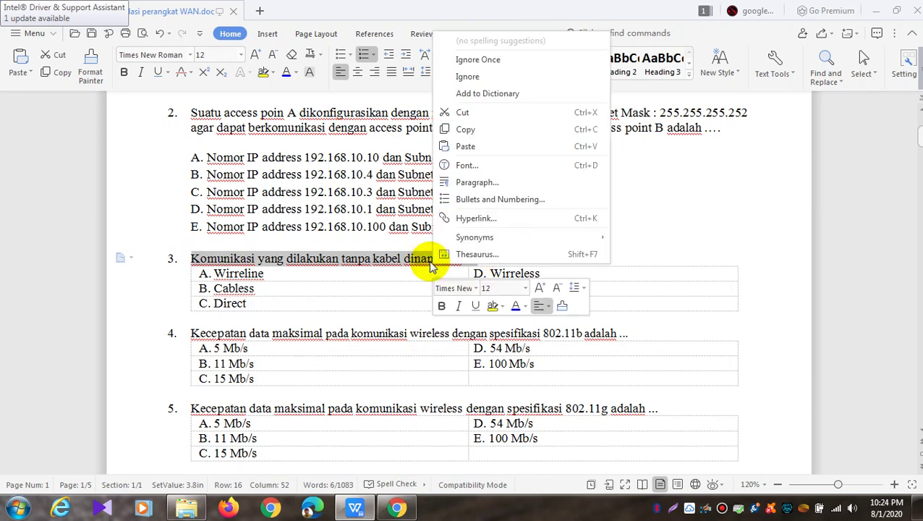
pyautogui.click(466, 136)
pyautogui.click(397, 507)
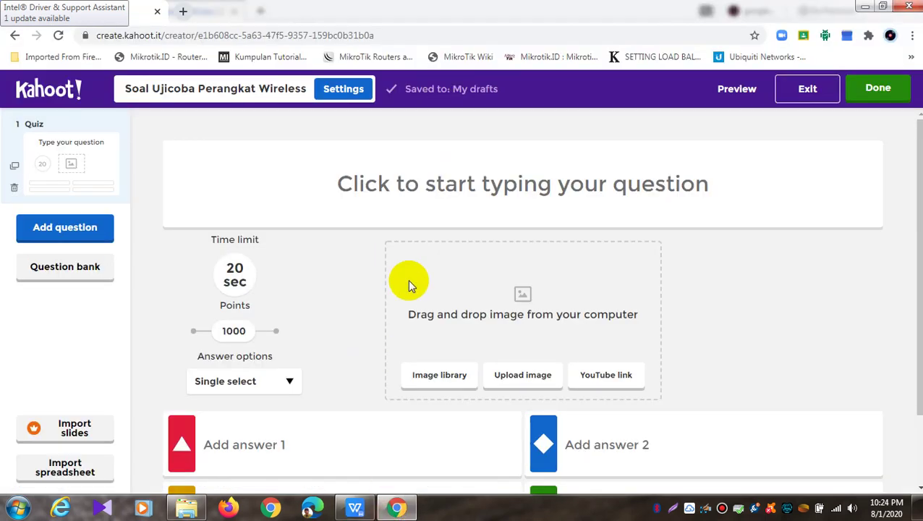
pyautogui.click(447, 184)
pyautogui.rightClick(447, 184)
# Paste the copied question into the title and remove its leading '1. ' numbering
pyautogui.click(502, 267)
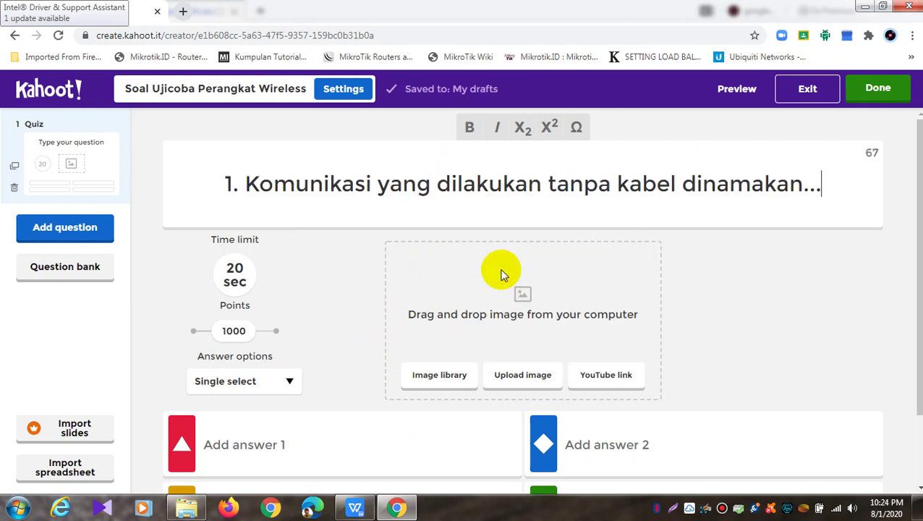
pyautogui.click(872, 152)
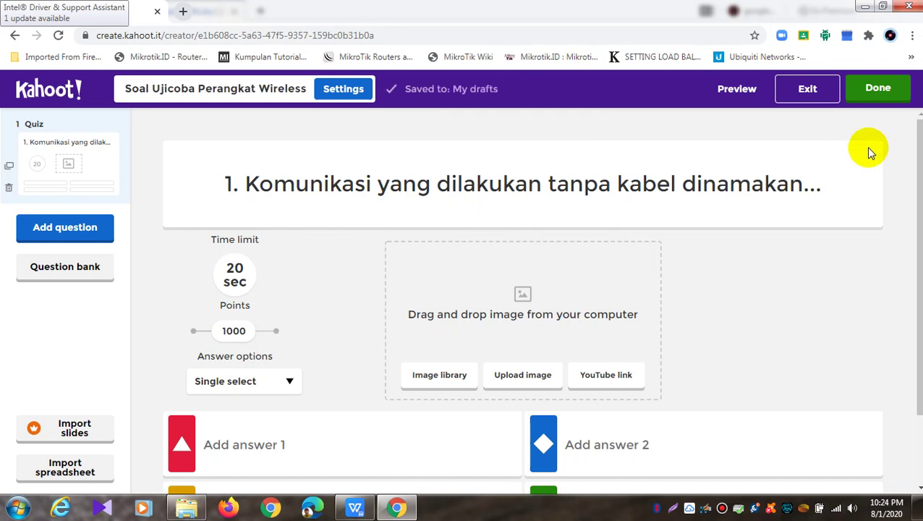
pyautogui.click(249, 186)
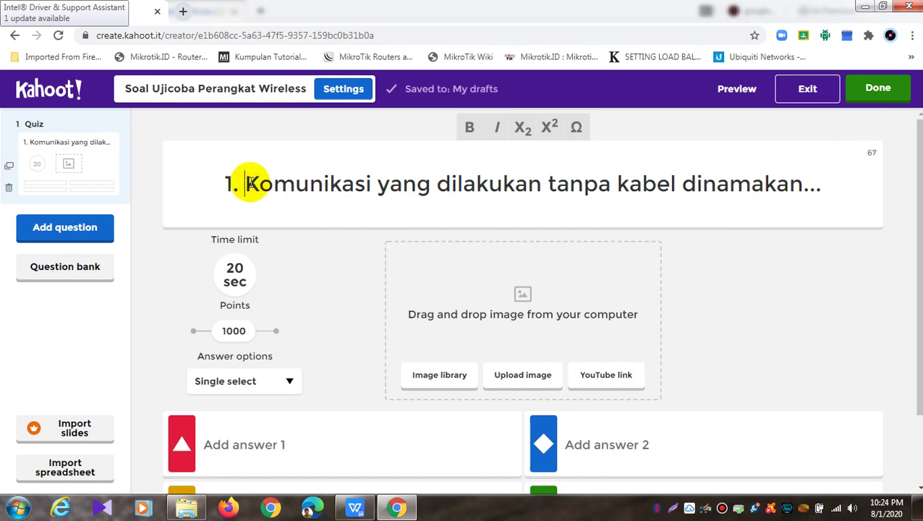
pyautogui.press('BackSpace')
pyautogui.press('BackSpace')
pyautogui.press('BackSpace')
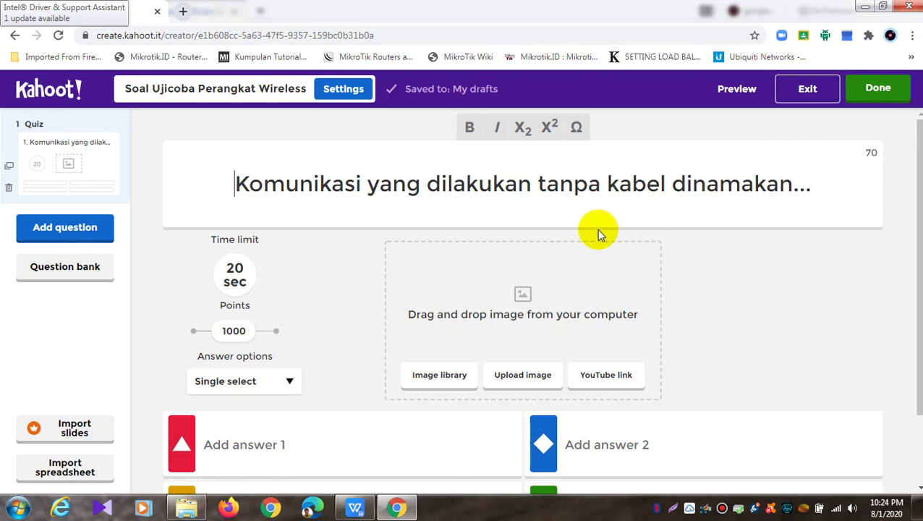
# Start uploading an image from the computer, then cancel the file chooser
pyautogui.click(515, 373)
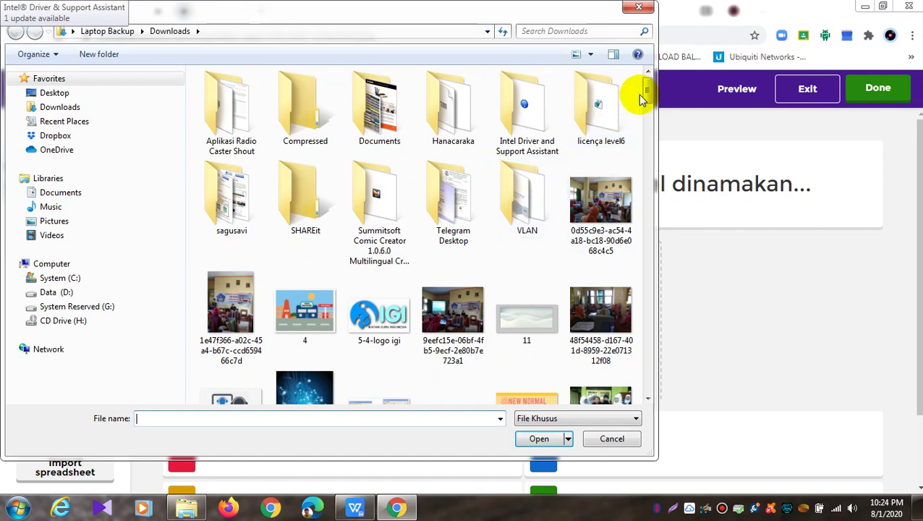
pyautogui.moveTo(650, 91); pyautogui.dragTo(649, 150)
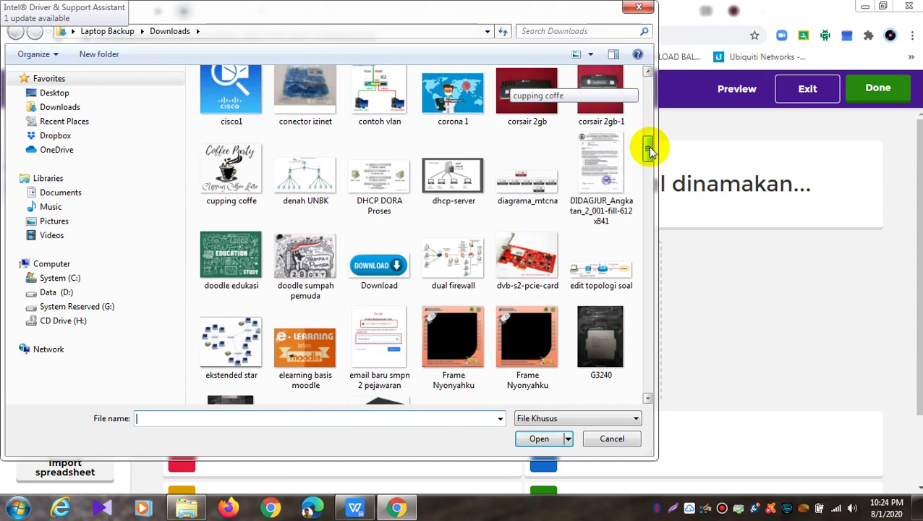
pyautogui.click(639, 7)
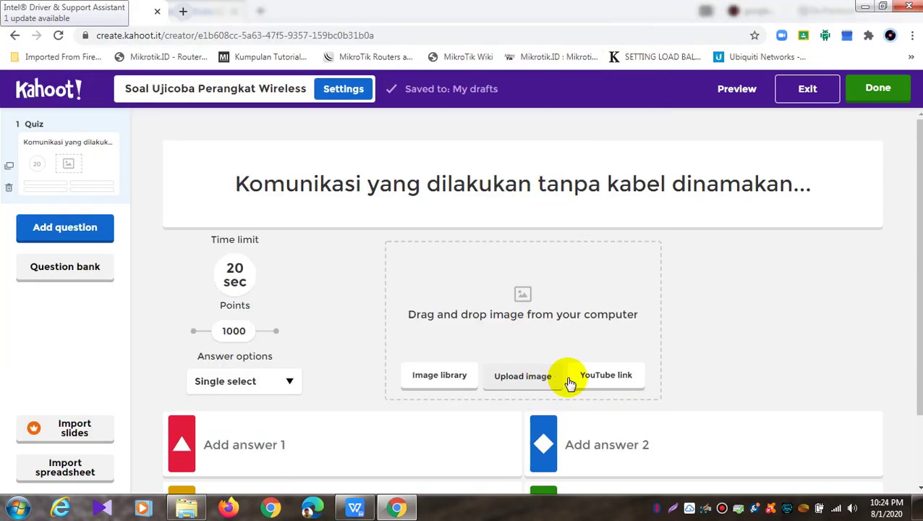
# Search the image library for 'wireless', close it without choosing, and open a new tab
pyautogui.click(432, 381)
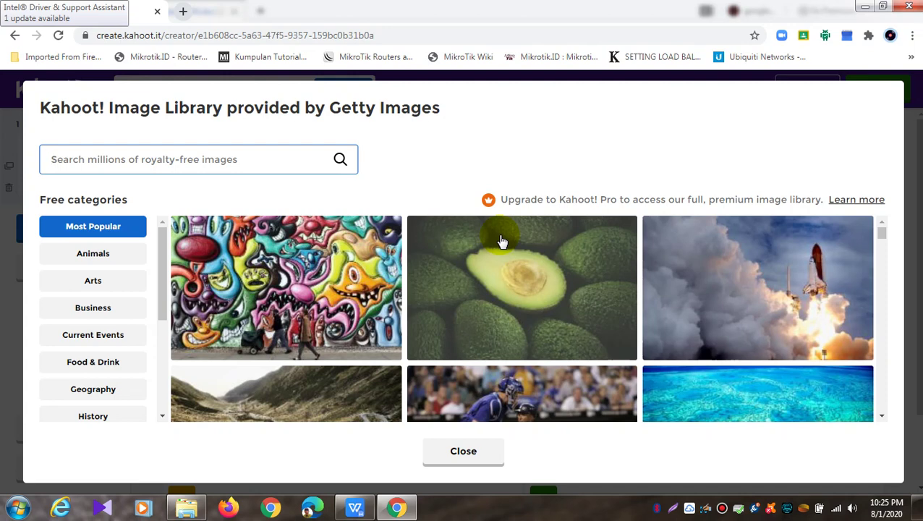
pyautogui.scroll(-5, 502, 241)
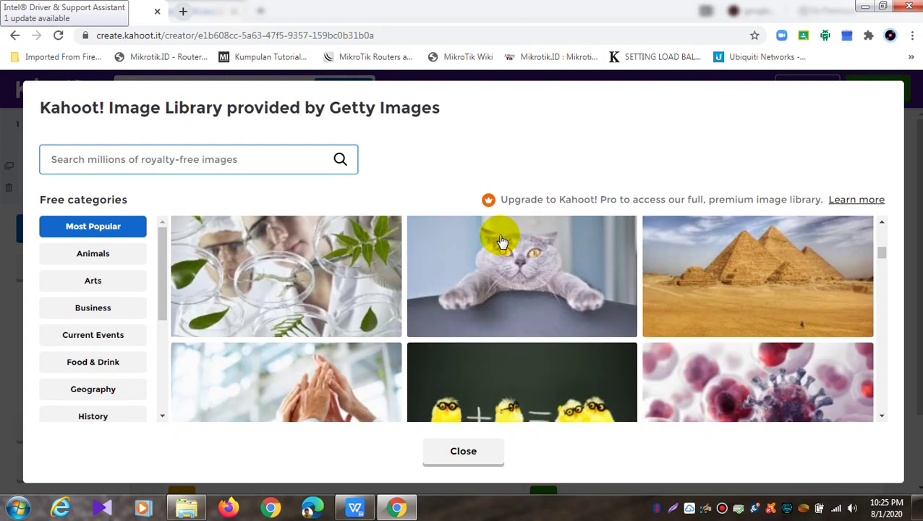
pyautogui.click(166, 159)
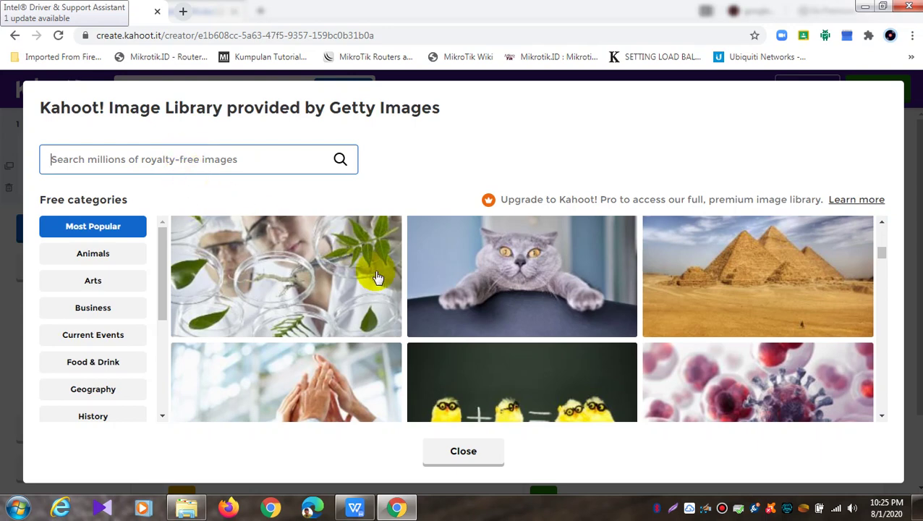
pyautogui.scroll(-10, 379, 278)
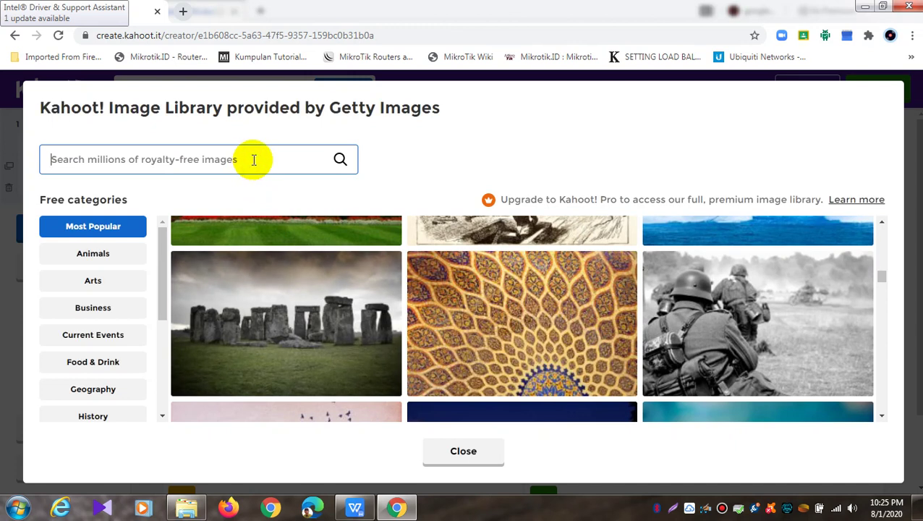
pyautogui.write('wireless')
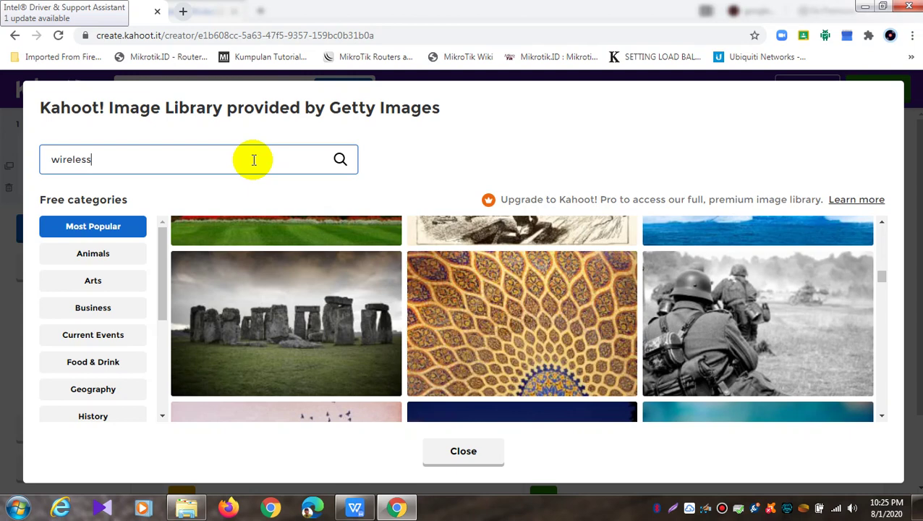
pyautogui.press('Return')
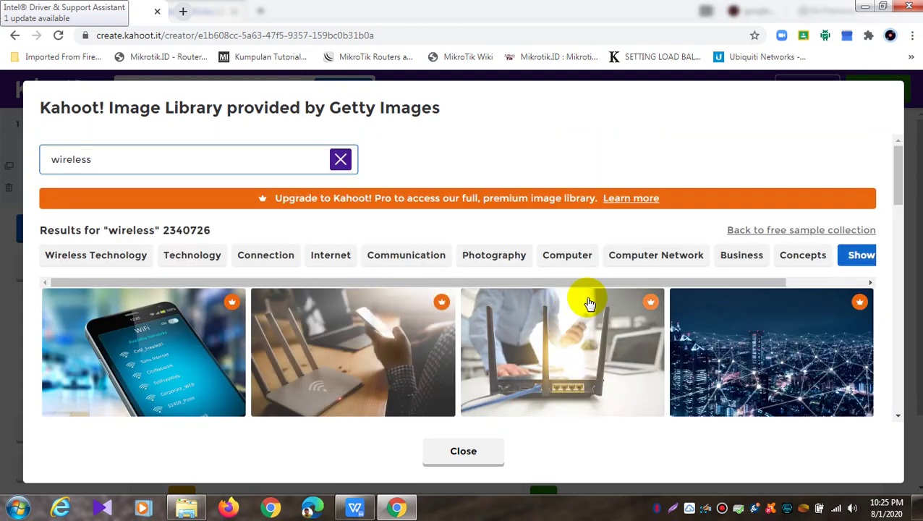
pyautogui.moveTo(901, 180); pyautogui.dragTo(902, 290)
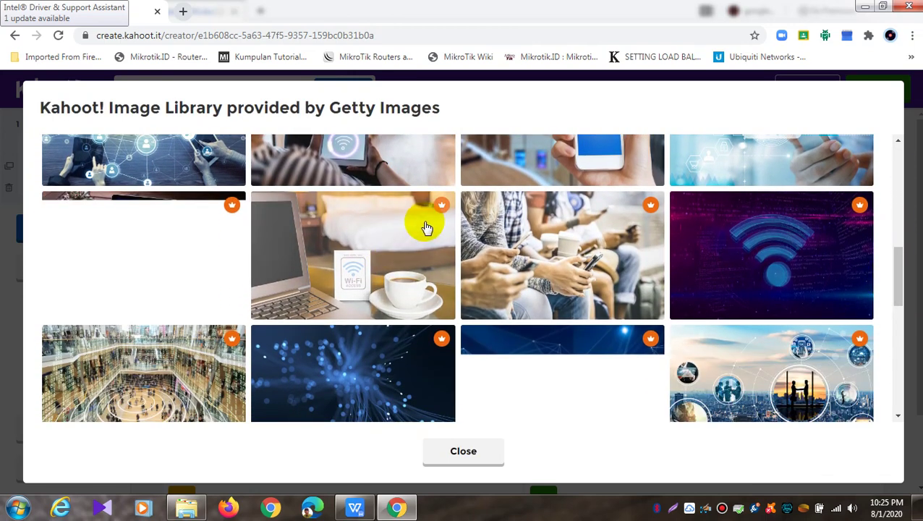
pyautogui.scroll(-6, 443, 211)
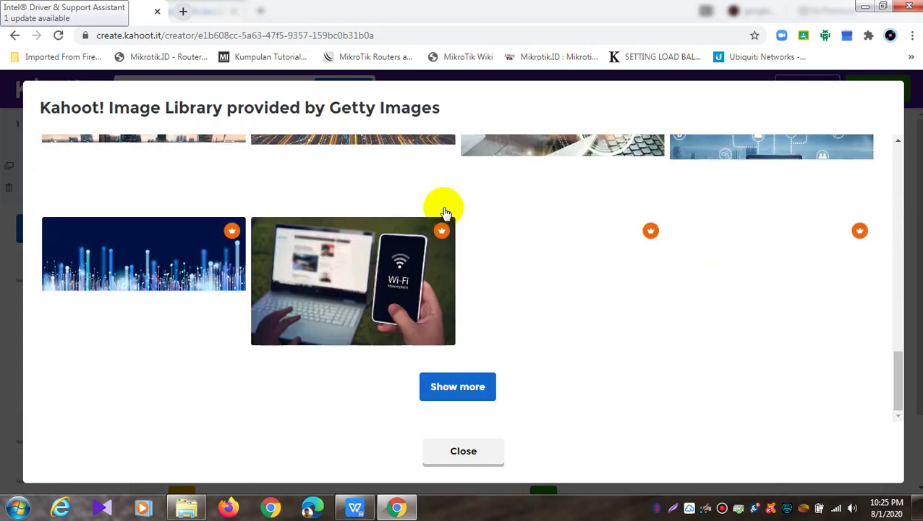
pyautogui.click(495, 455)
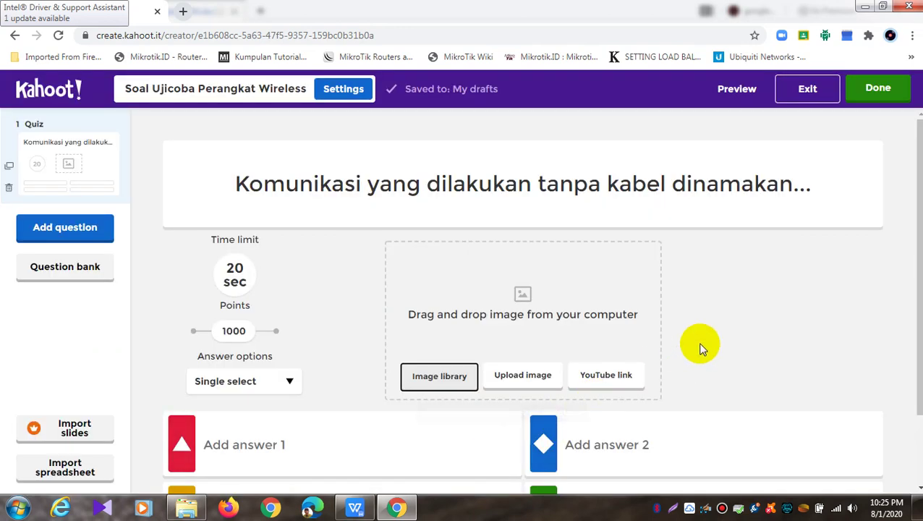
pyautogui.click(186, 11)
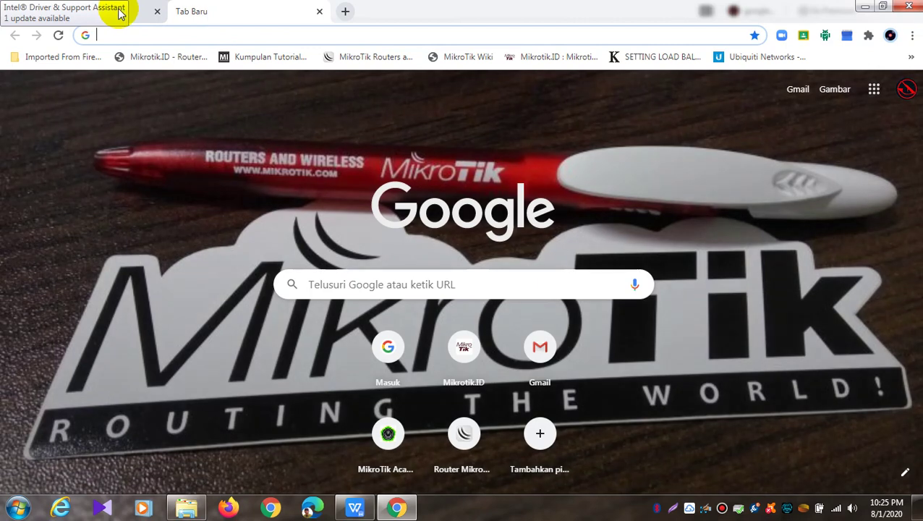
# Return to the Kahoot quiz tab and dismiss the tab options menu
pyautogui.click(109, 10)
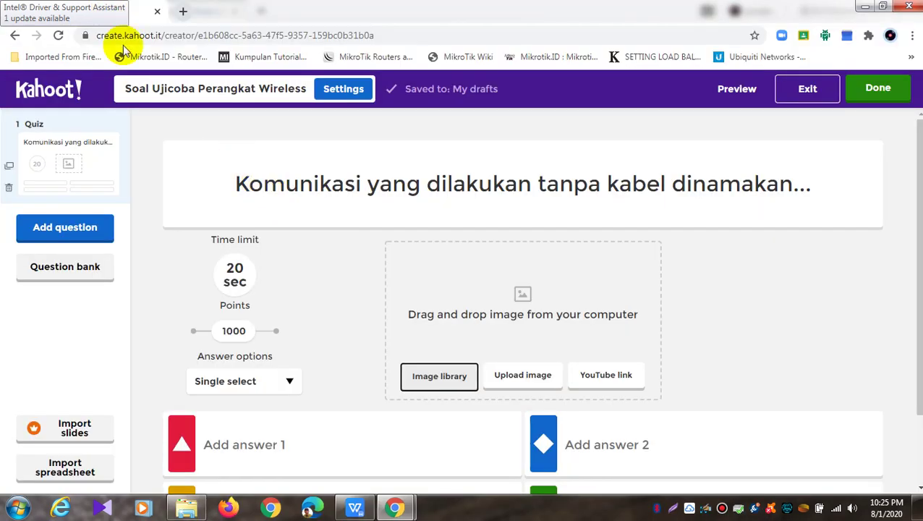
pyautogui.rightClick(94, 16)
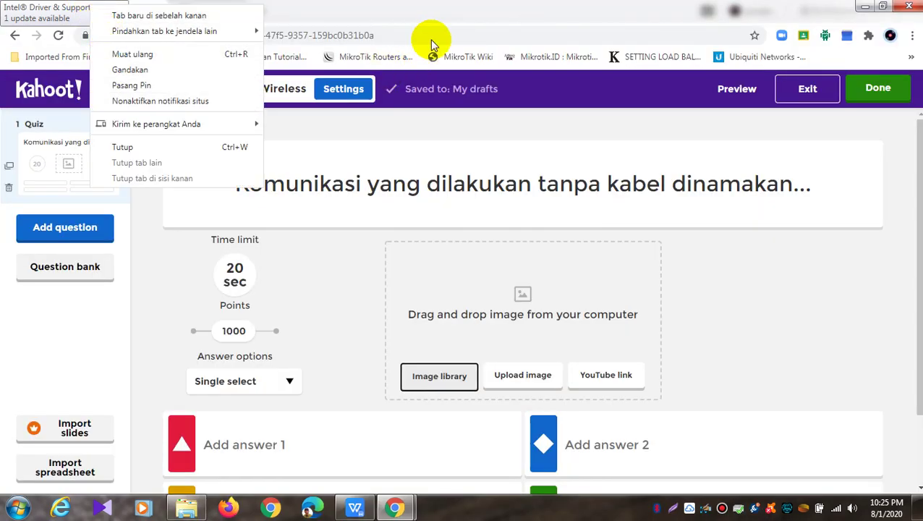
pyautogui.click(437, 7)
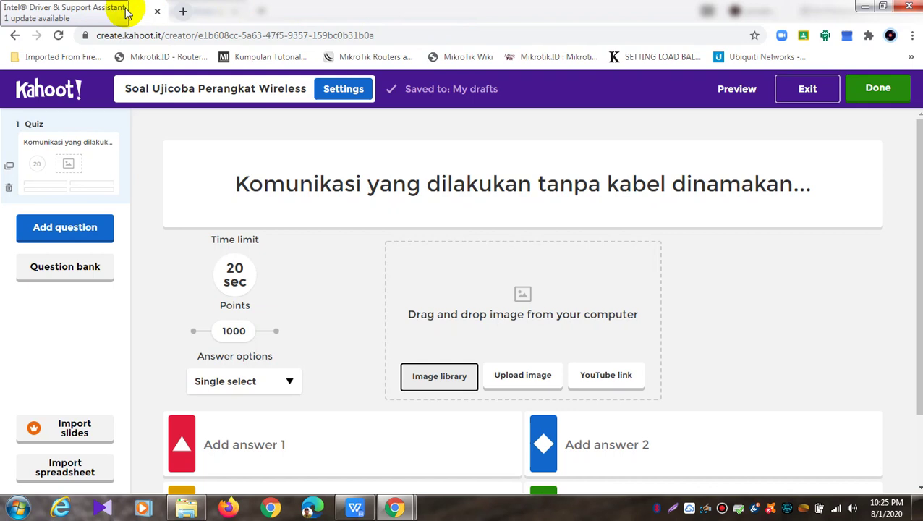
# Exit the Intel Driver & Support Assistant from its system tray icon
pyautogui.rightClick(769, 506)
pyautogui.rightClick(750, 505)
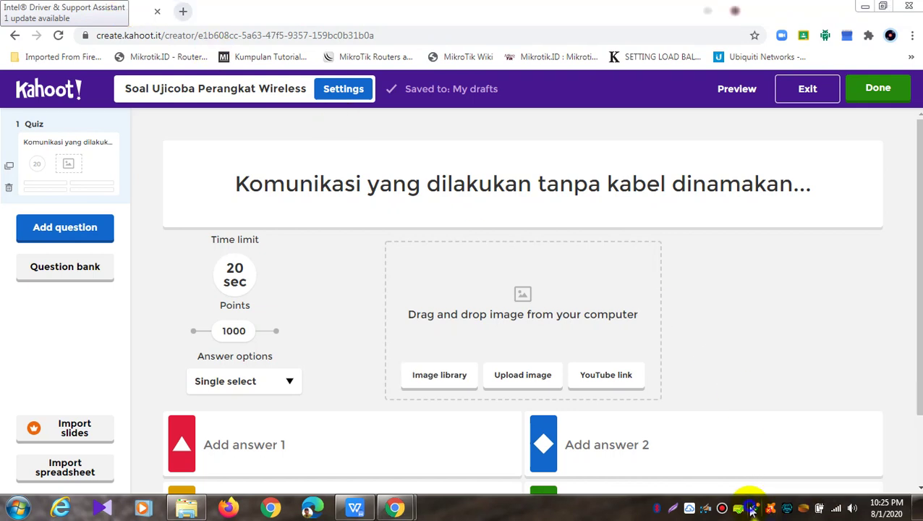
pyautogui.rightClick(754, 509)
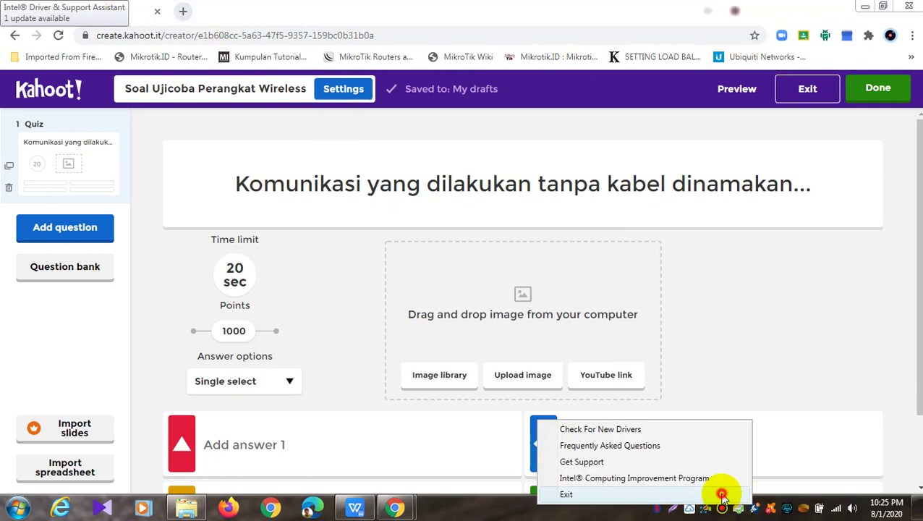
pyautogui.click(719, 494)
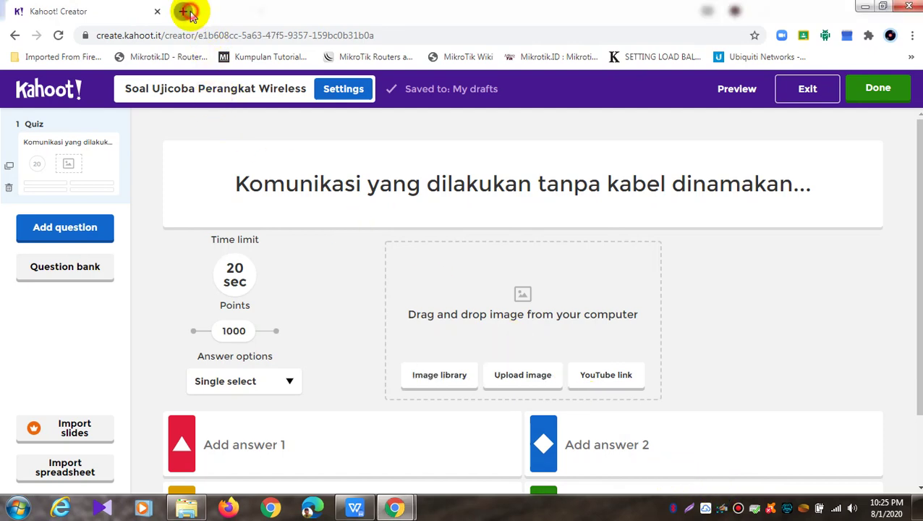
pyautogui.click(183, 11)
# Search Google for 'wireless', scroll through its image results, then return to Kahoot! Creator
pyautogui.click(217, 35)
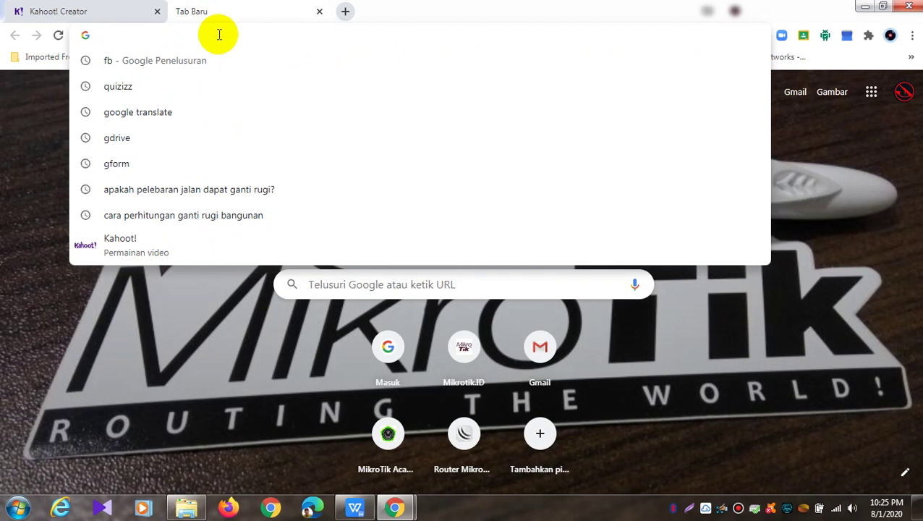
pyautogui.write('wireless')
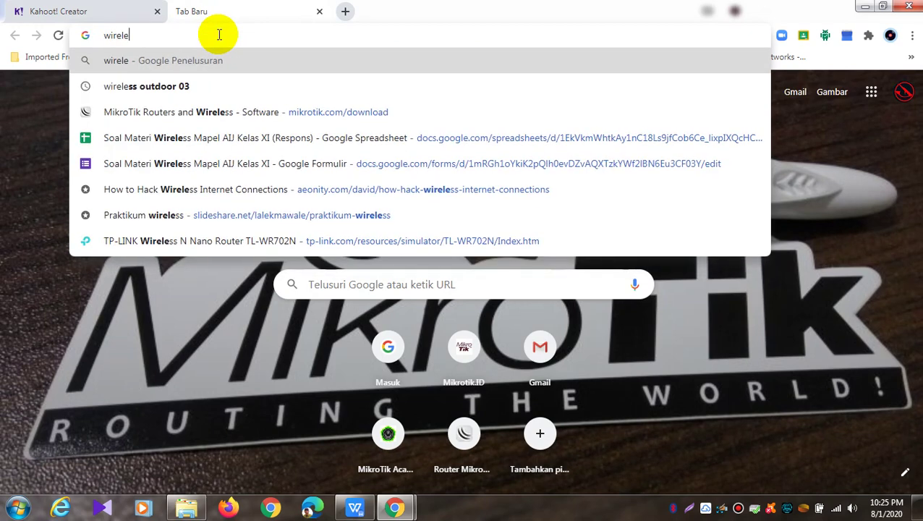
pyautogui.press('Return')
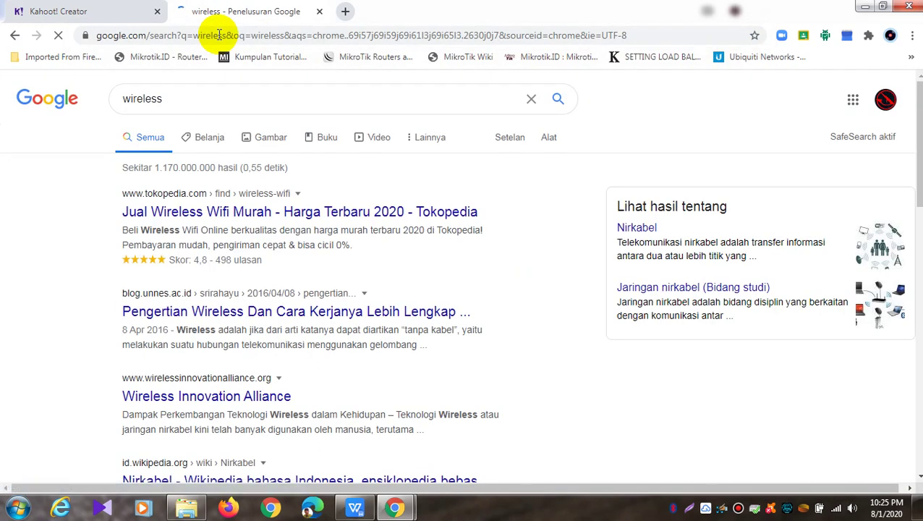
pyautogui.click(270, 141)
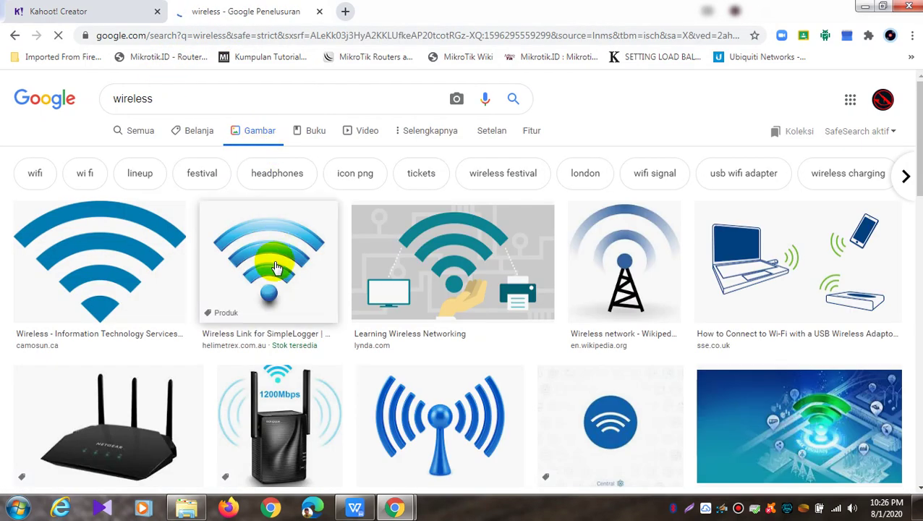
pyautogui.scroll(-3, 377, 262)
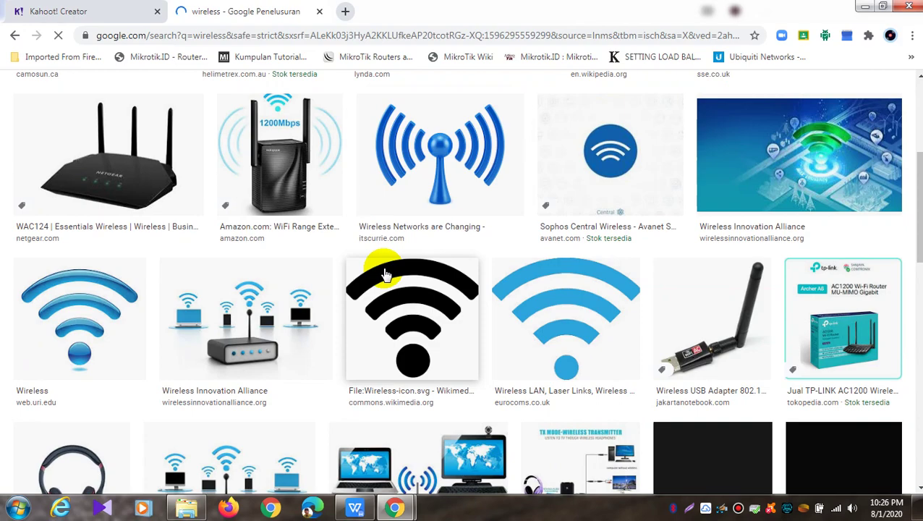
pyautogui.scroll(-1, 385, 275)
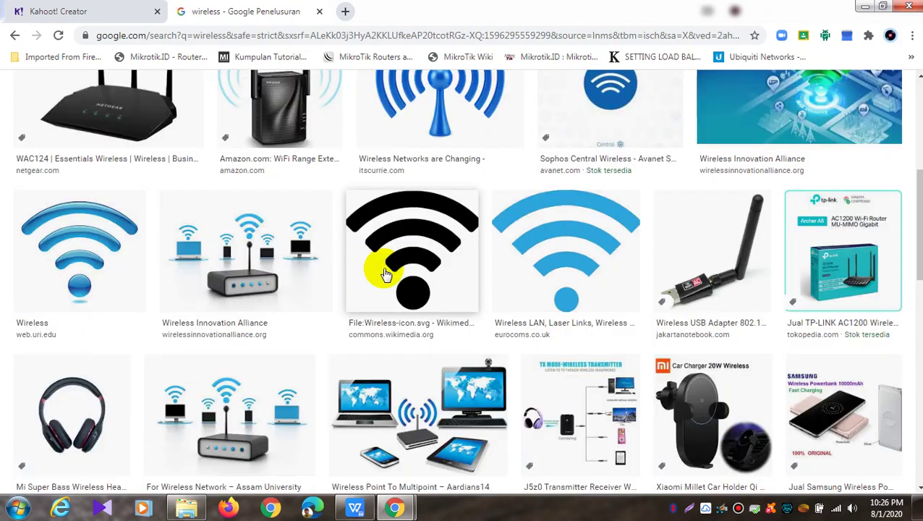
pyautogui.scroll(-5, 384, 274)
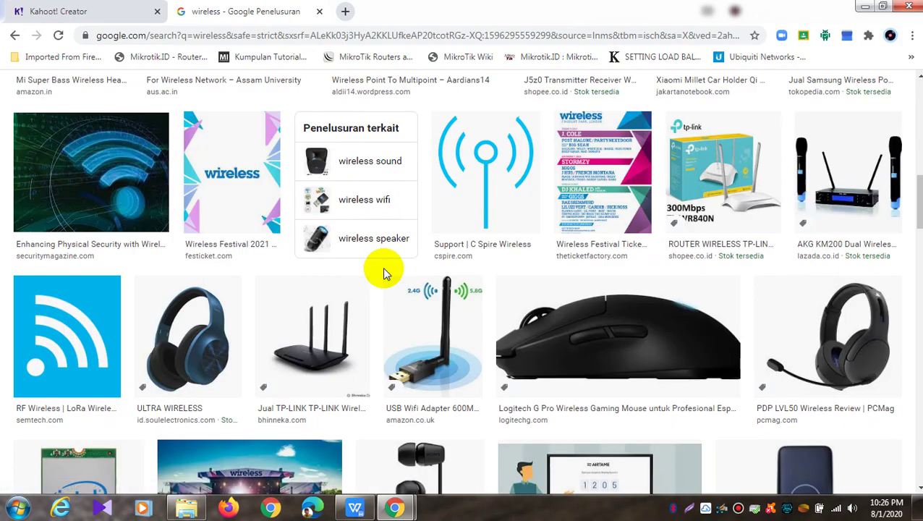
pyautogui.scroll(-1, 384, 272)
pyautogui.scroll(-3, 383, 271)
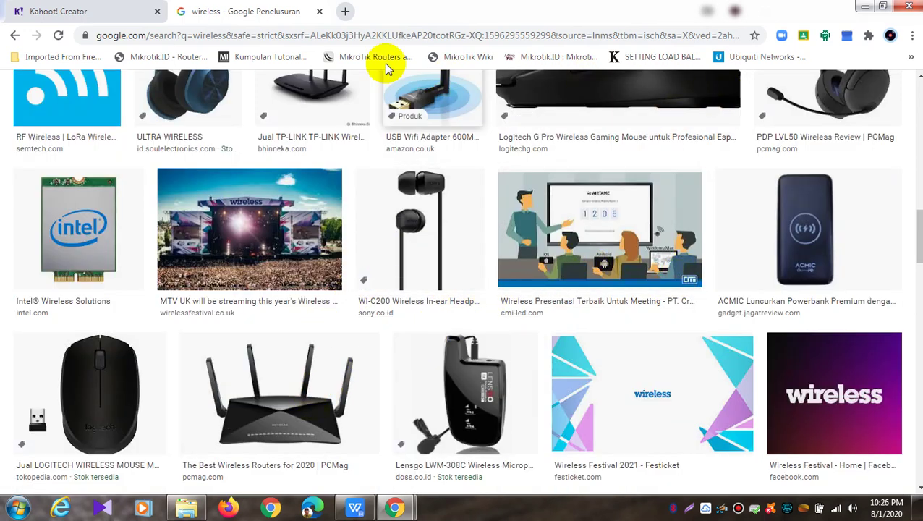
pyautogui.click(110, 10)
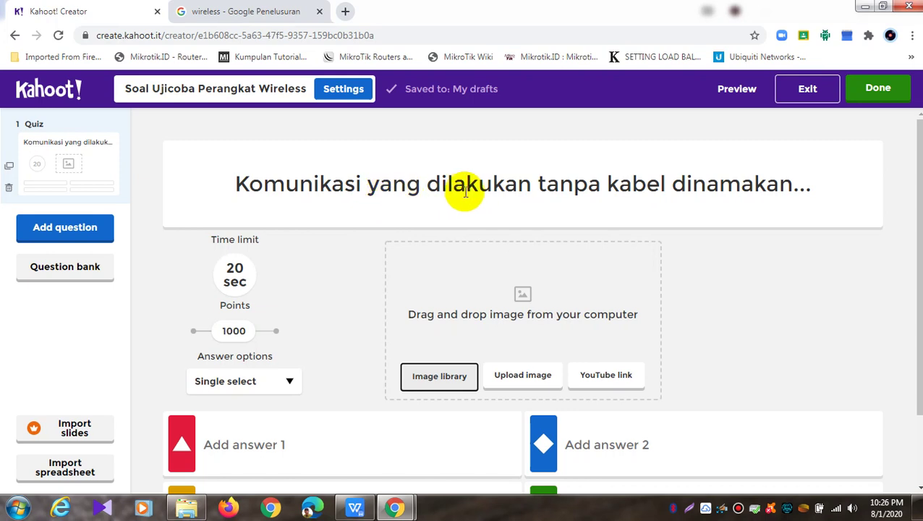
# Copy 'Wirreline' from question 3 in WPS and paste it as Kahoot's first answer
pyautogui.click(825, 358)
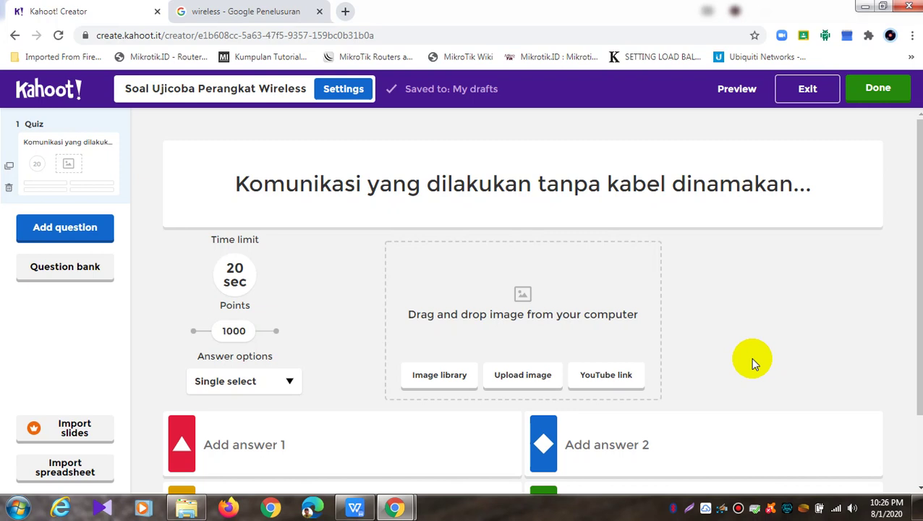
pyautogui.scroll(-1, 543, 380)
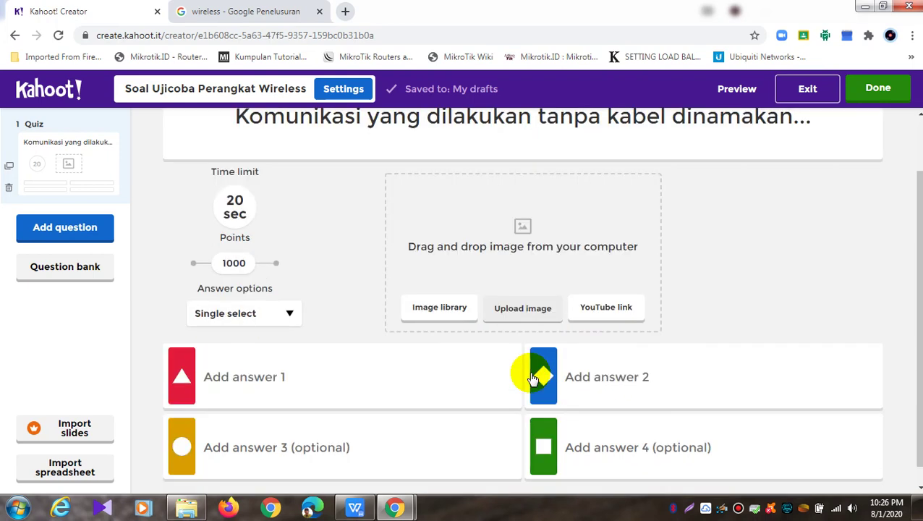
pyautogui.click(346, 385)
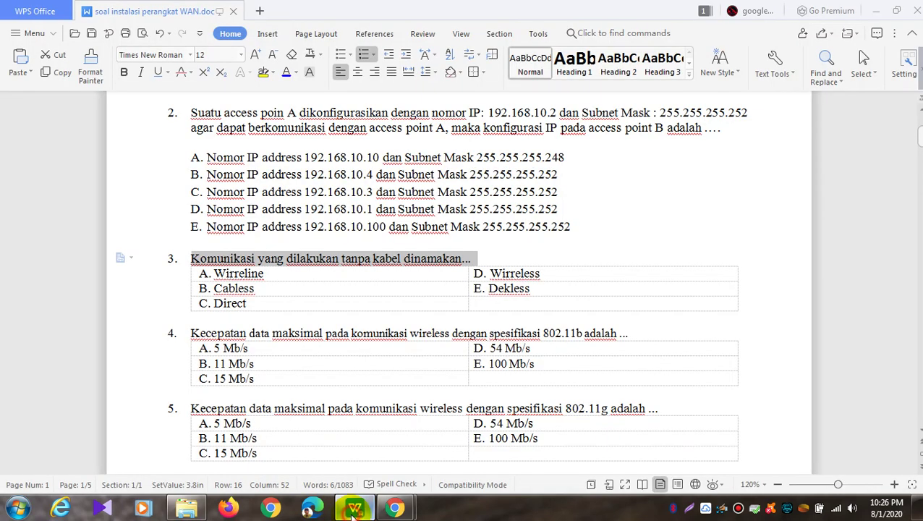
pyautogui.click(355, 509)
pyautogui.moveTo(391, 509)
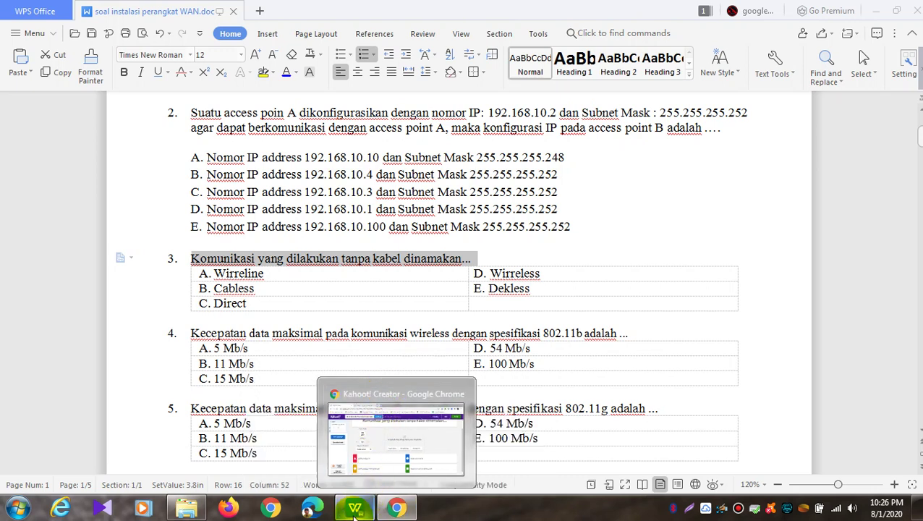
pyautogui.moveTo(294, 275); pyautogui.dragTo(217, 274)
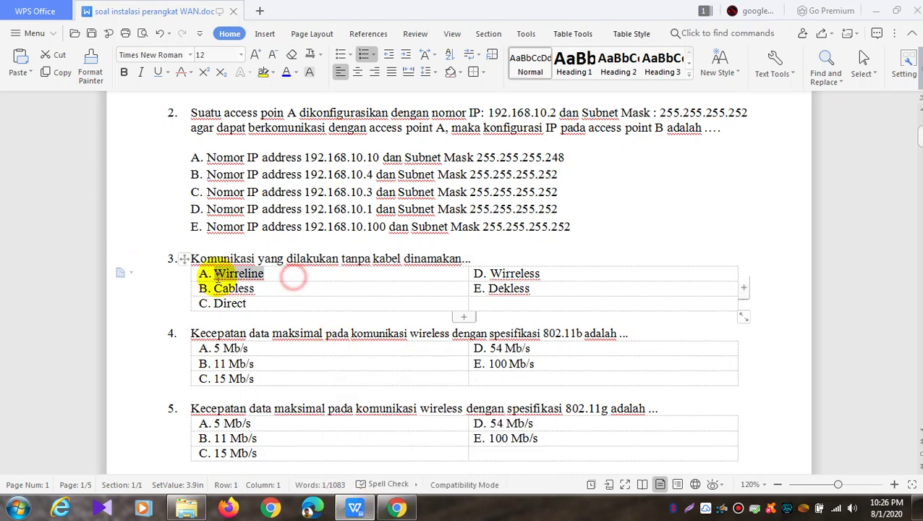
pyautogui.rightClick(229, 279)
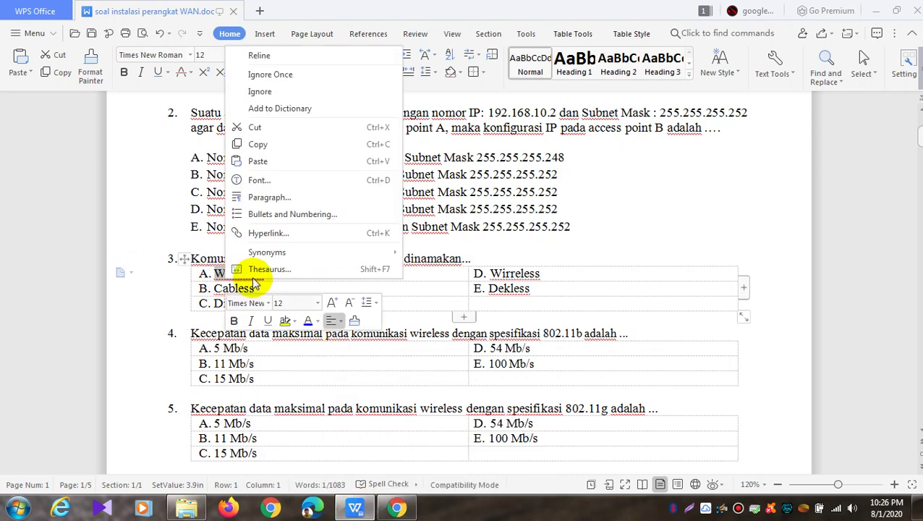
pyautogui.click(284, 144)
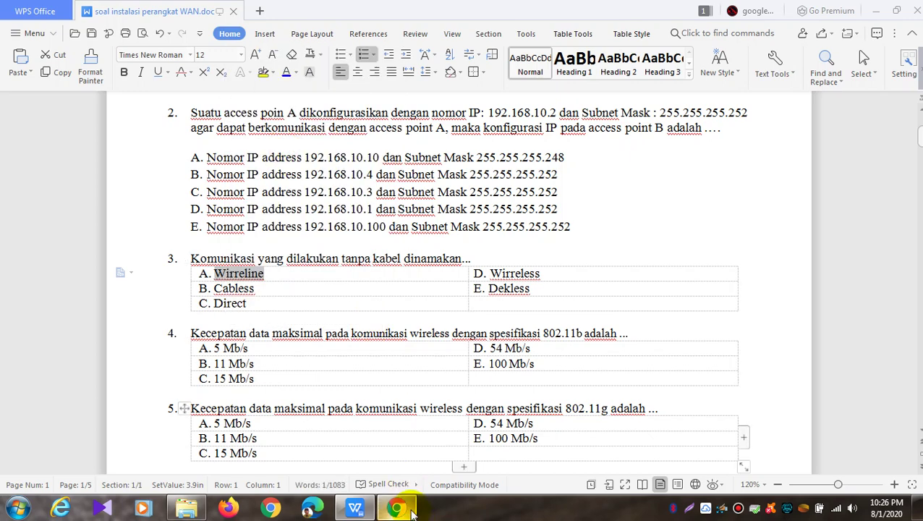
pyautogui.click(412, 511)
pyautogui.rightClick(295, 375)
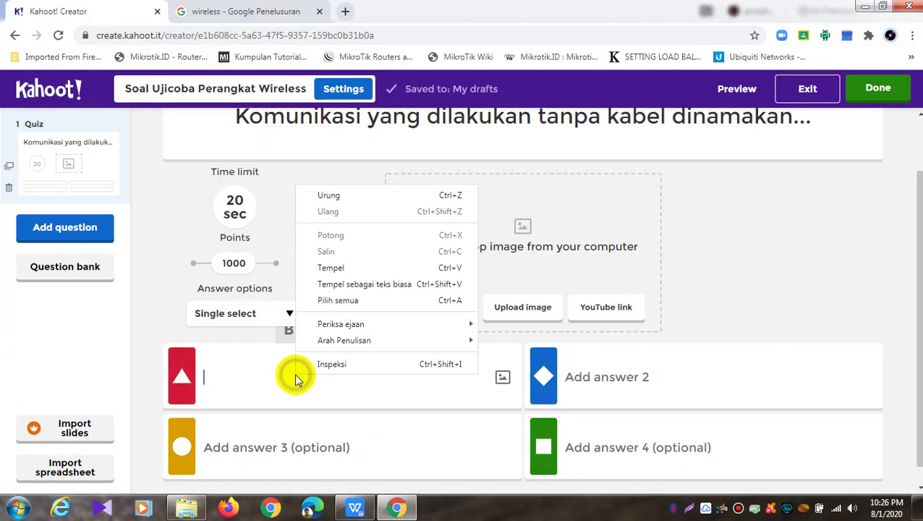
pyautogui.click(354, 271)
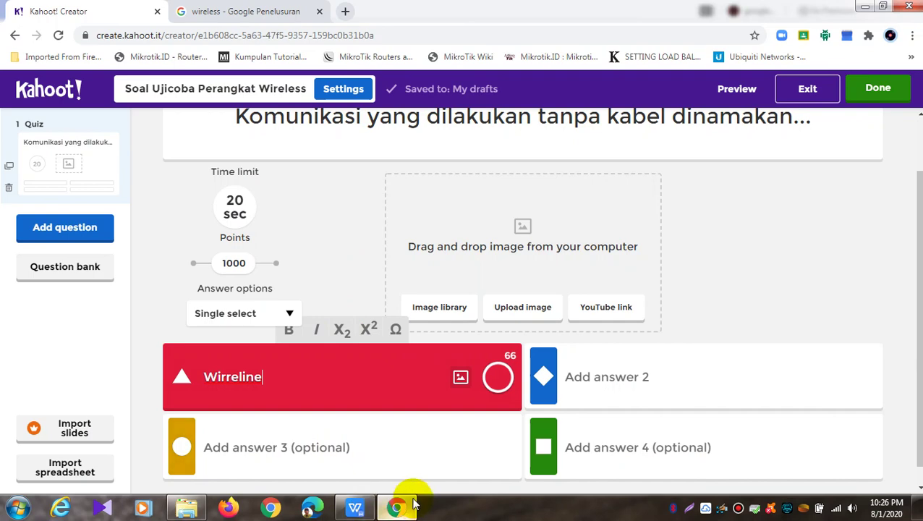
# Copy option 'Wirreless' from the WPS document and bring up paste options in answer 4
pyautogui.click(356, 507)
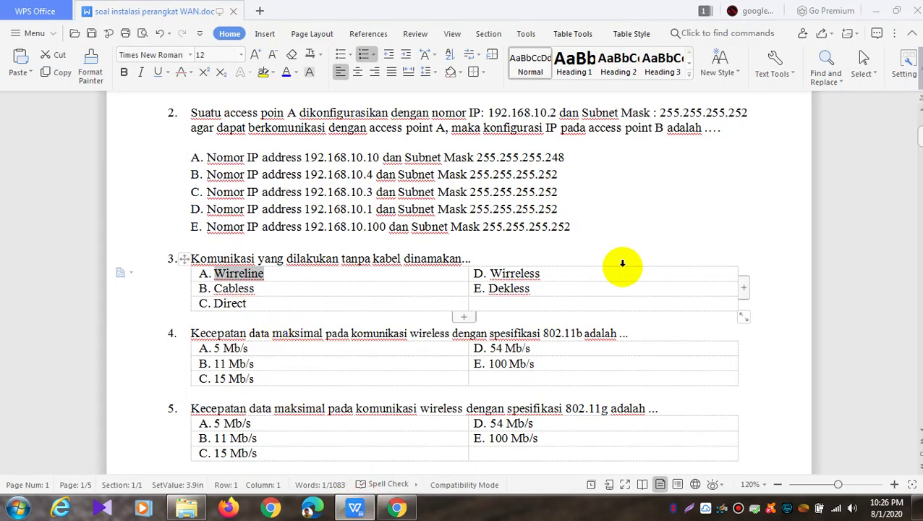
pyautogui.moveTo(565, 279); pyautogui.dragTo(505, 276)
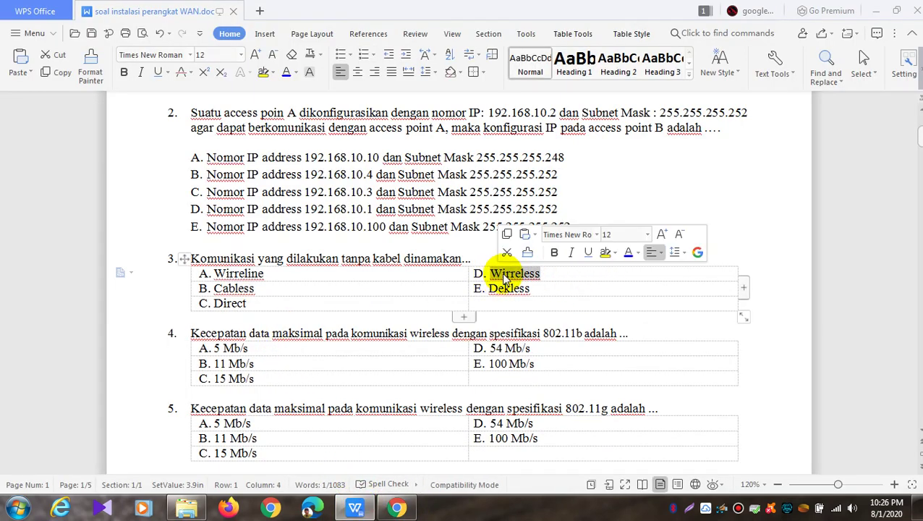
pyautogui.rightClick(500, 271)
pyautogui.click(556, 147)
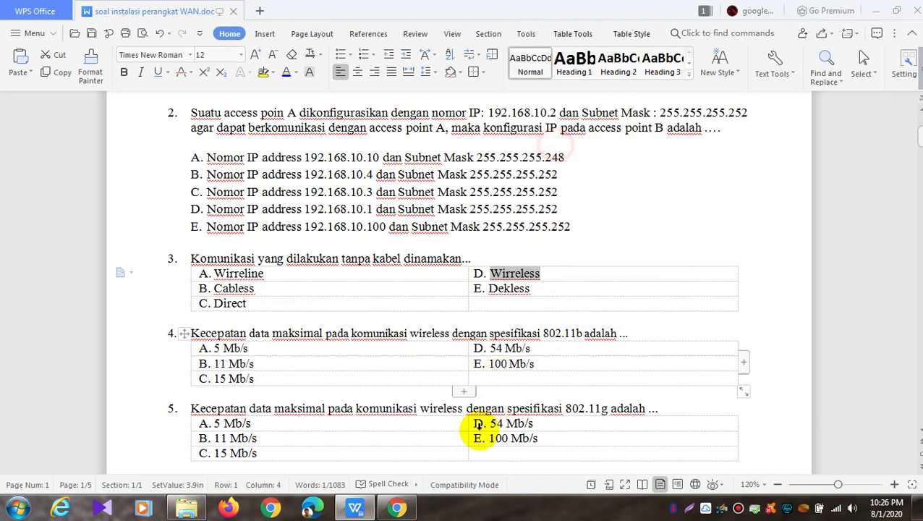
pyautogui.click(396, 507)
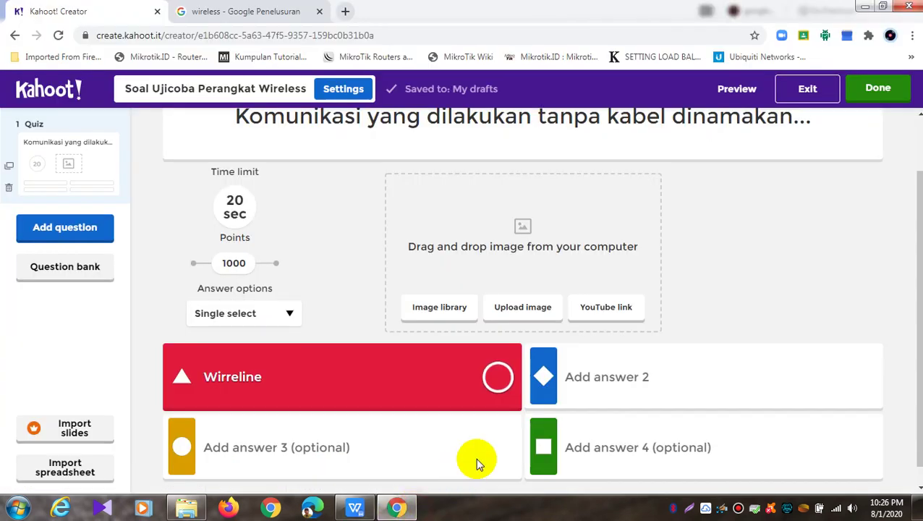
pyautogui.click(581, 443)
pyautogui.rightClick(581, 443)
# Paste 'Wirreless' into answer 4, mark it correct, and paste 'Cabless' into answer 3
pyautogui.click(632, 344)
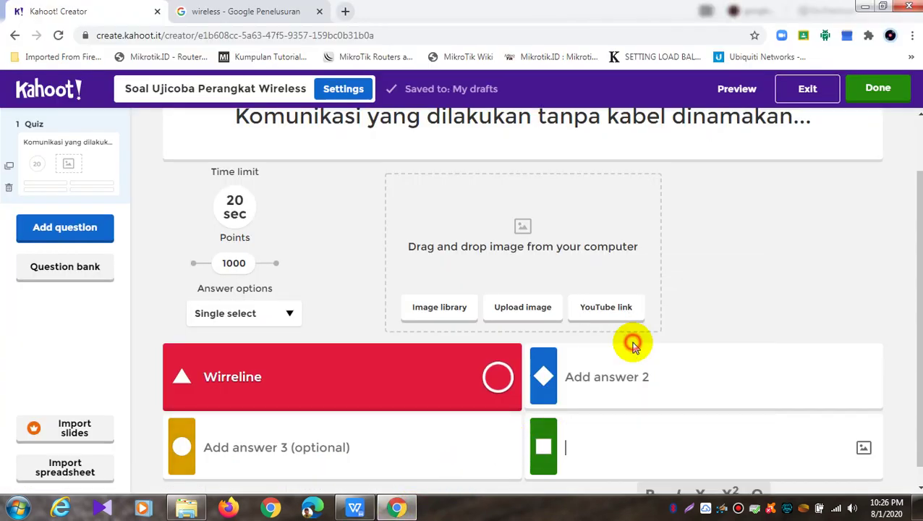
pyautogui.click(861, 448)
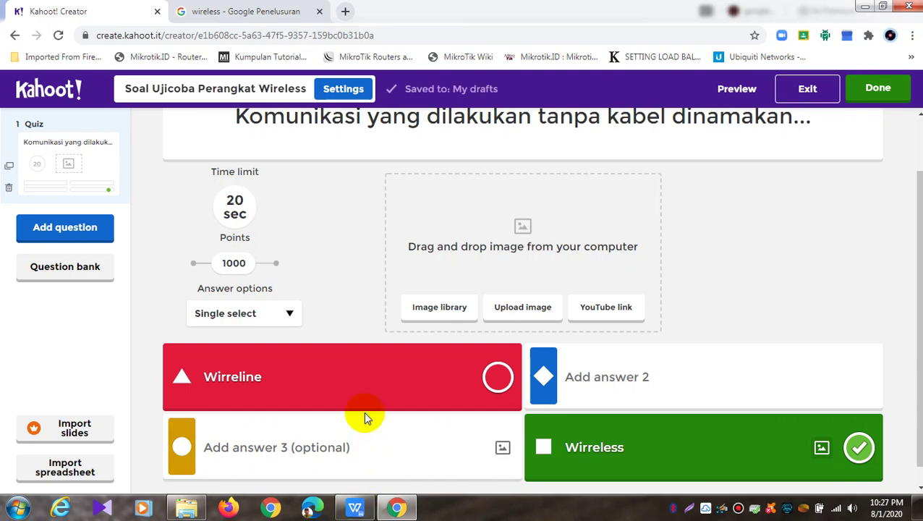
pyautogui.click(354, 507)
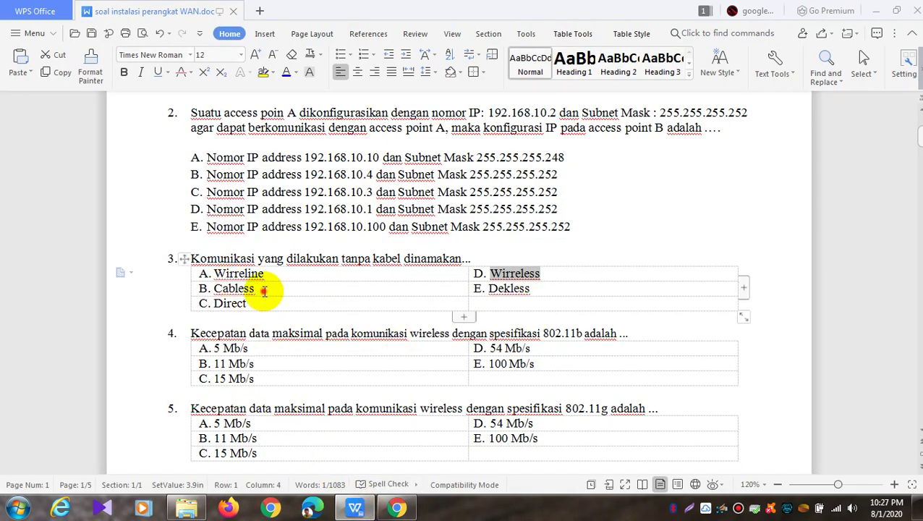
pyautogui.doubleClick(233, 289)
pyautogui.rightClick(233, 291)
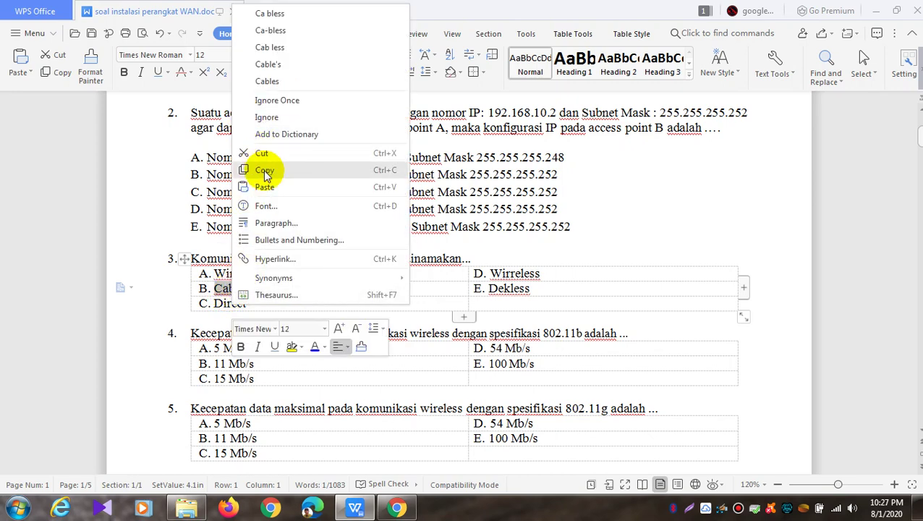
pyautogui.click(265, 171)
pyautogui.click(396, 507)
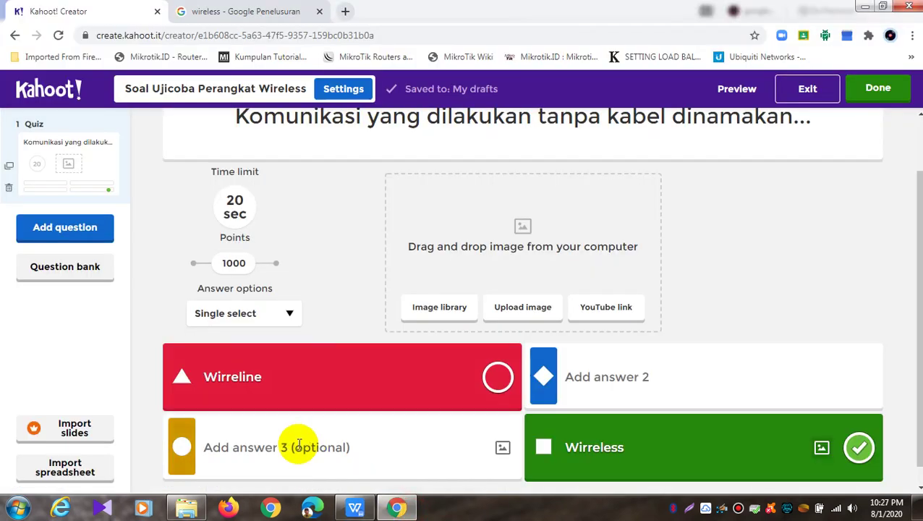
pyautogui.rightClick(299, 444)
pyautogui.click(361, 335)
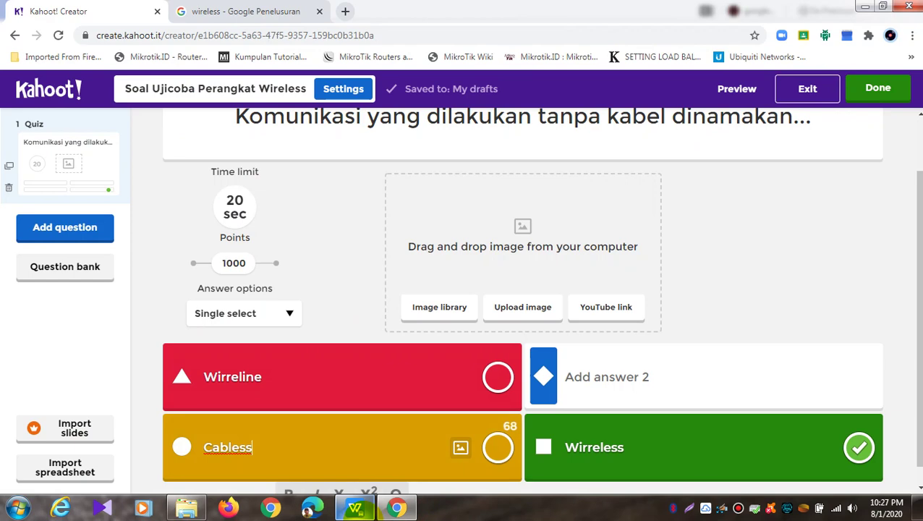
# Copy 'Direct' from option C in WPS, undoing an accidental drag, and paste it into answer 2
pyautogui.click(356, 507)
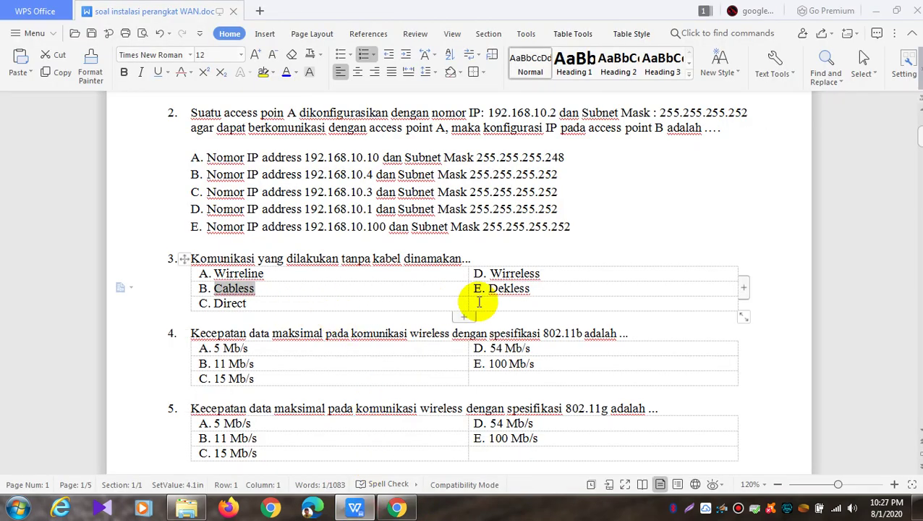
pyautogui.doubleClick(532, 289)
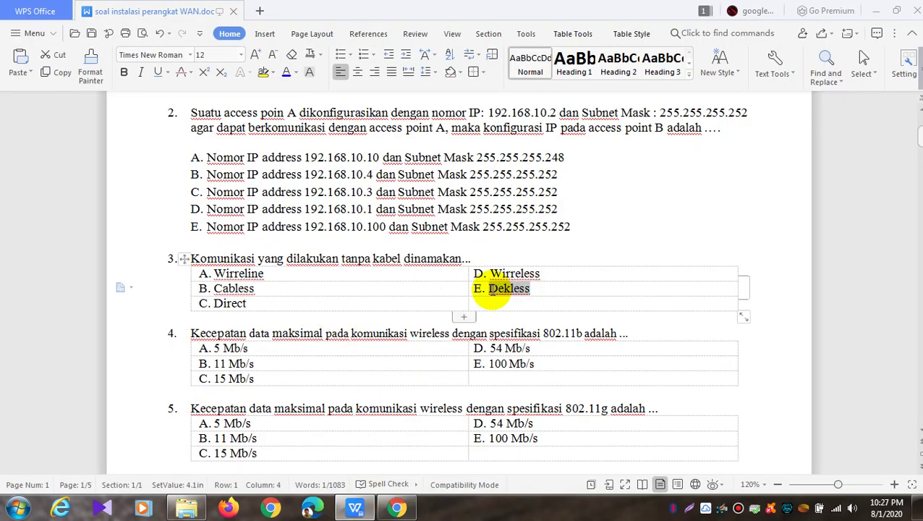
pyautogui.moveTo(268, 303); pyautogui.dragTo(209, 305)
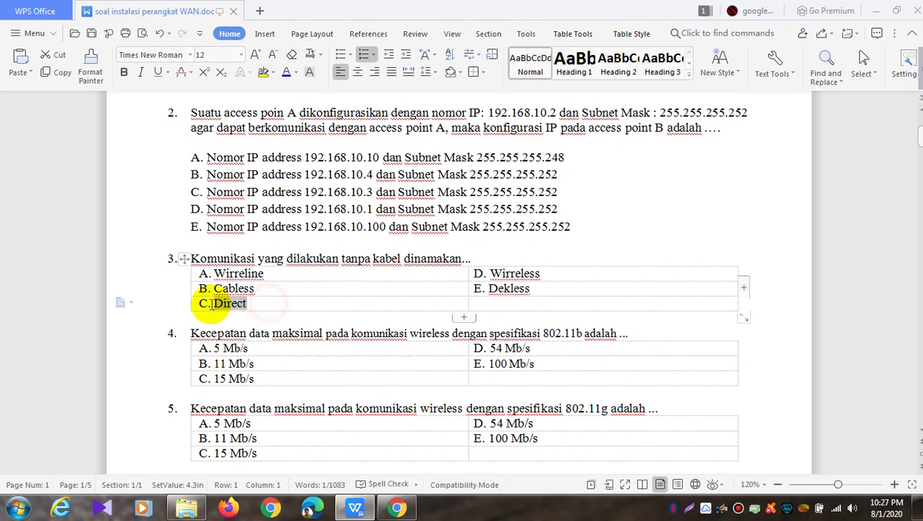
pyautogui.rightClick(224, 304)
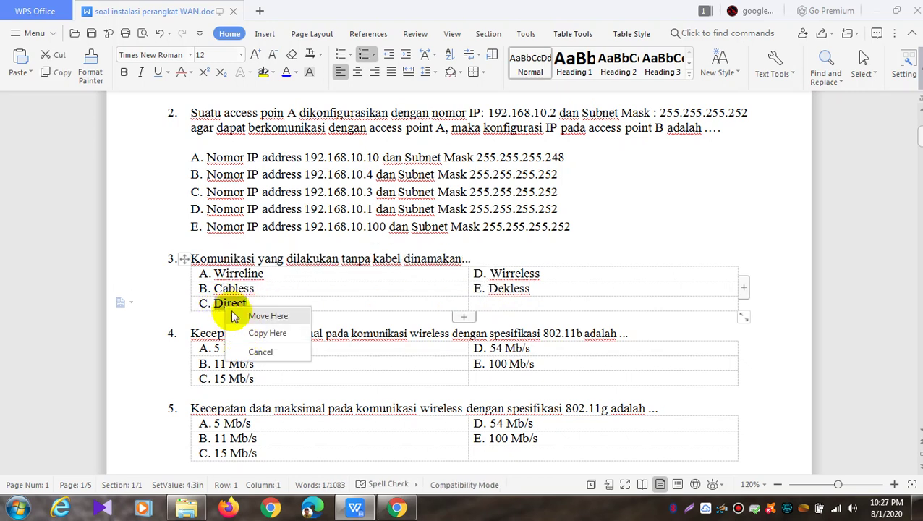
pyautogui.click(226, 304)
pyautogui.moveTo(246, 303); pyautogui.dragTo(217, 305)
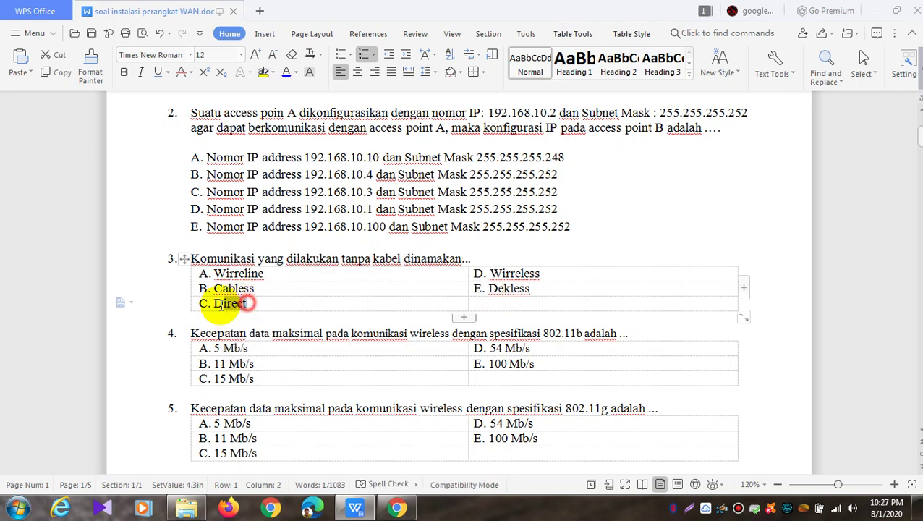
pyautogui.rightClick(216, 305)
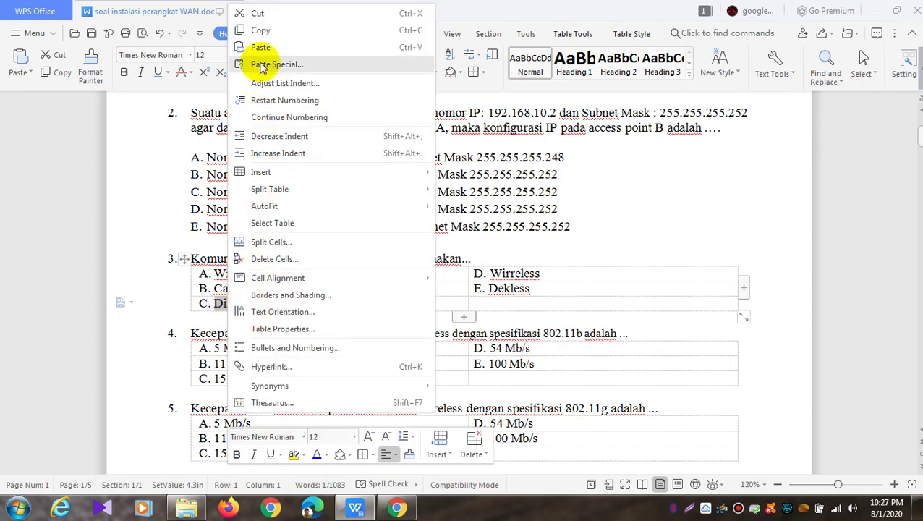
pyautogui.click(272, 32)
pyautogui.click(397, 508)
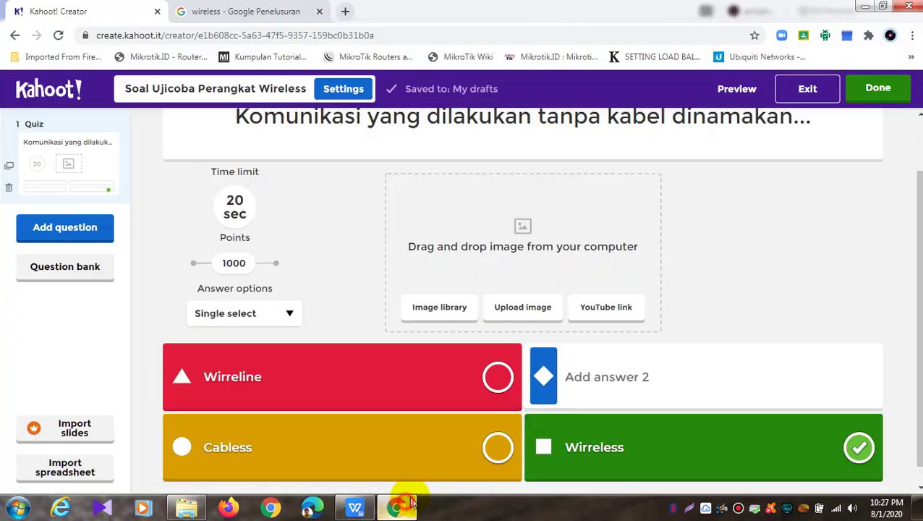
pyautogui.rightClick(651, 382)
pyautogui.click(713, 273)
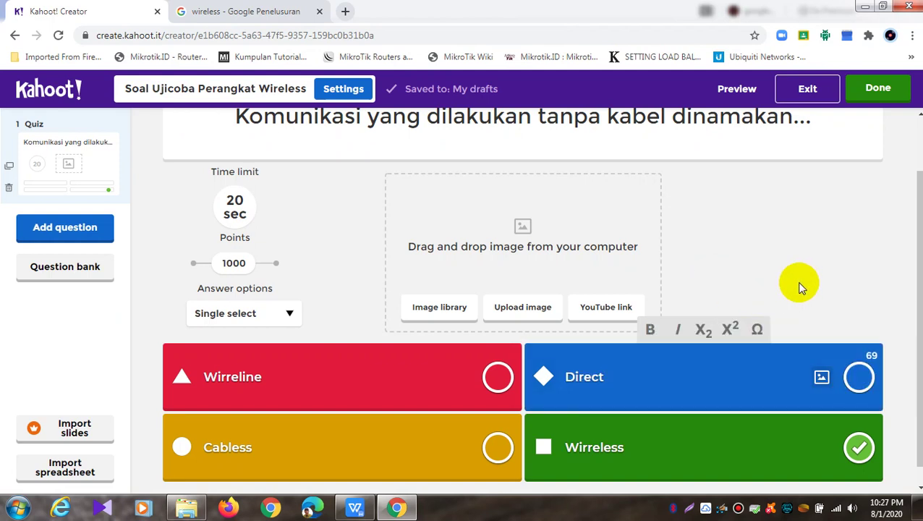
pyautogui.scroll(1, 383, 215)
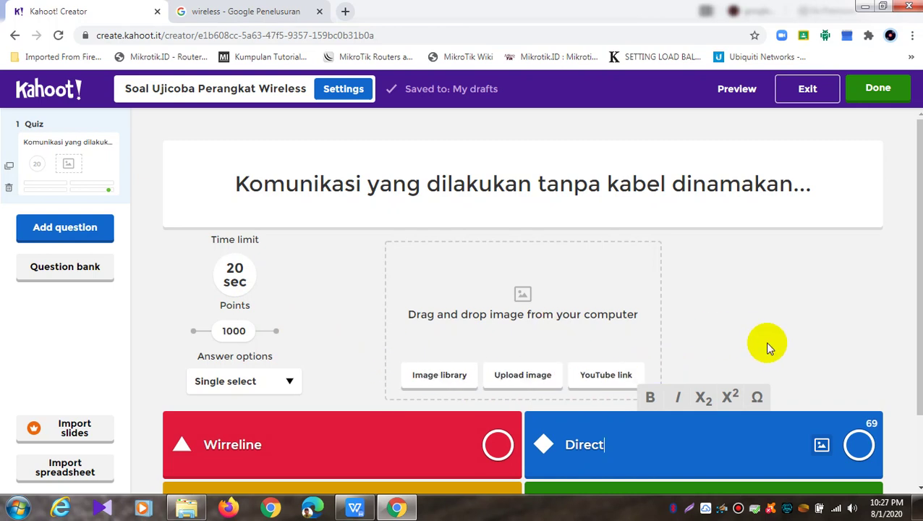
pyautogui.scroll(-2, 765, 341)
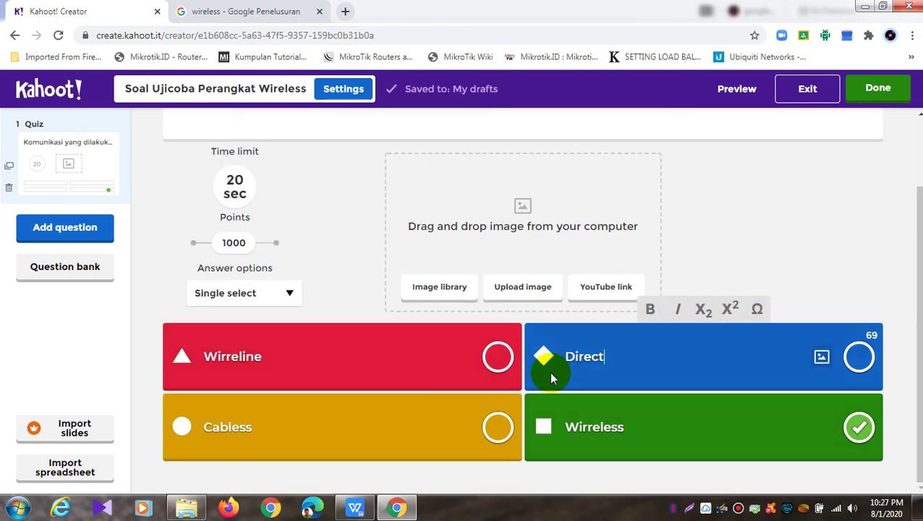
pyautogui.scroll(2, 549, 371)
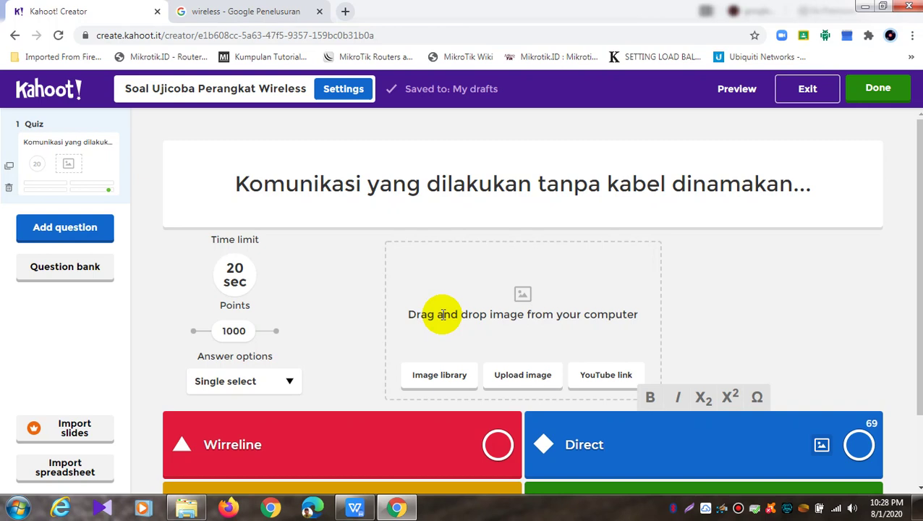
# Make the wireless communication question worth 2000 points and preview it, with Wirreless as the correct answer
pyautogui.click(721, 329)
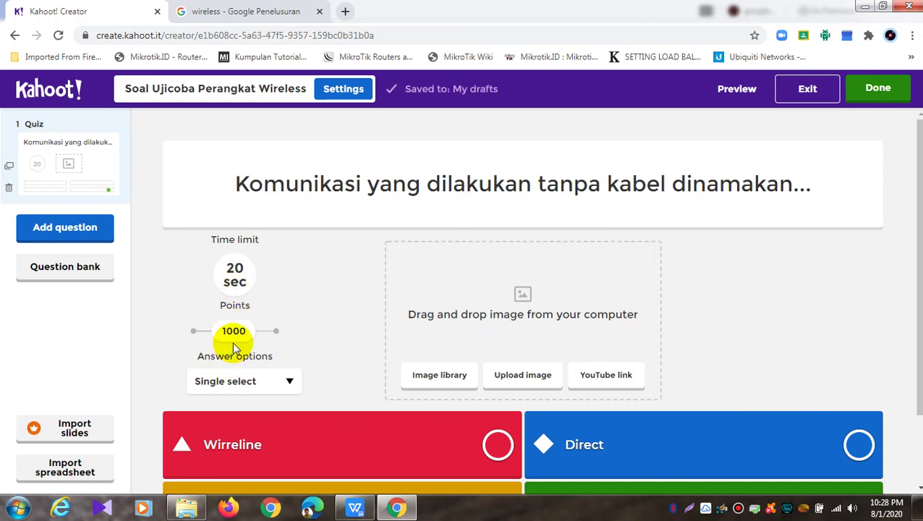
pyautogui.click(278, 335)
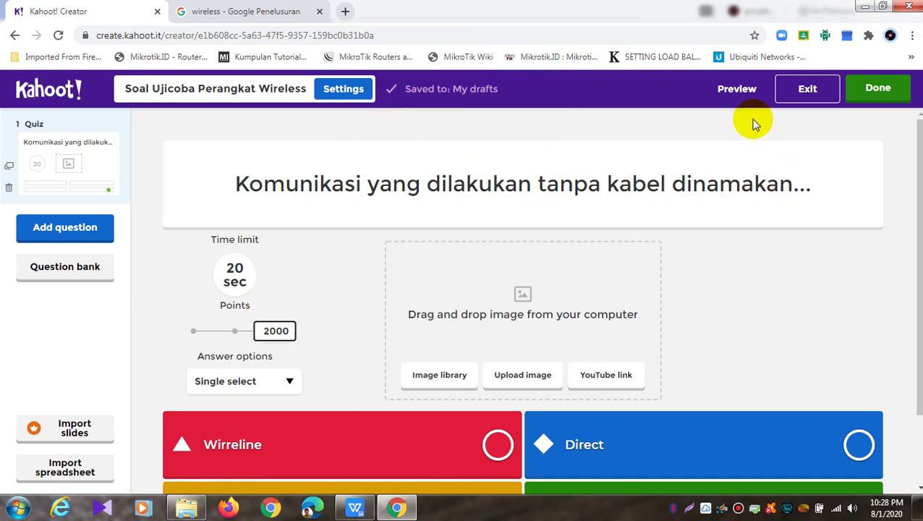
pyautogui.click(737, 89)
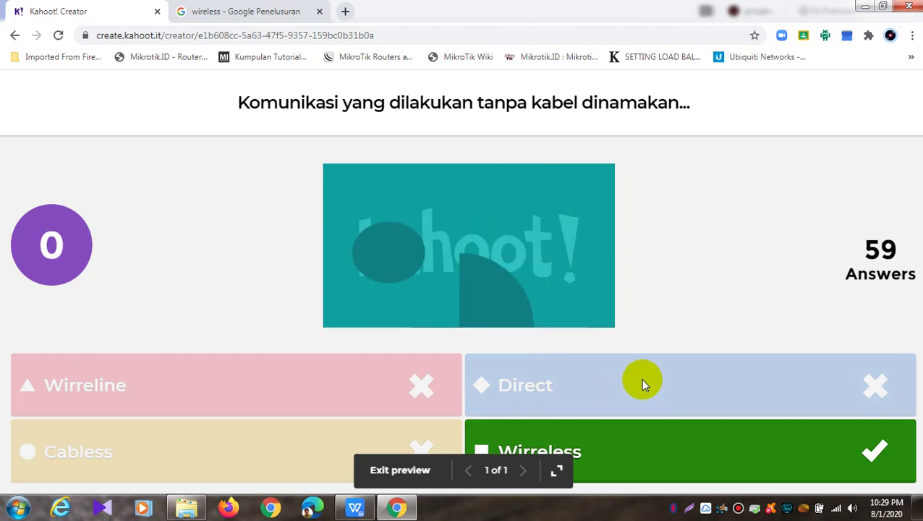
pyautogui.click(410, 471)
pyautogui.scroll(-2, 429, 278)
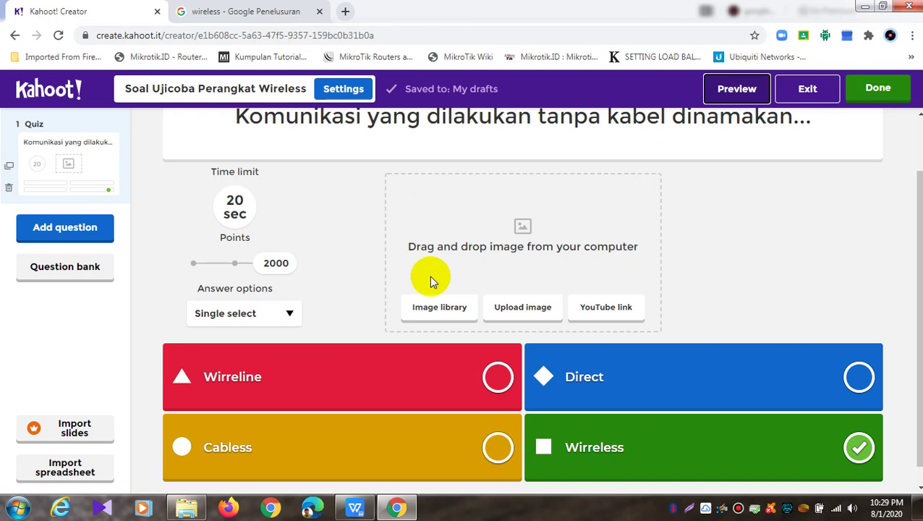
pyautogui.scroll(2, 431, 280)
pyautogui.scroll(-2, 429, 276)
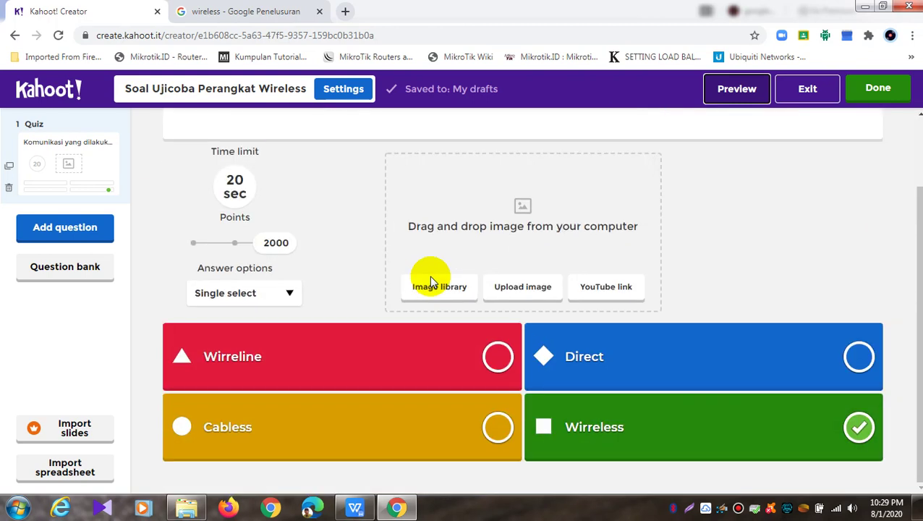
pyautogui.scroll(2, 429, 276)
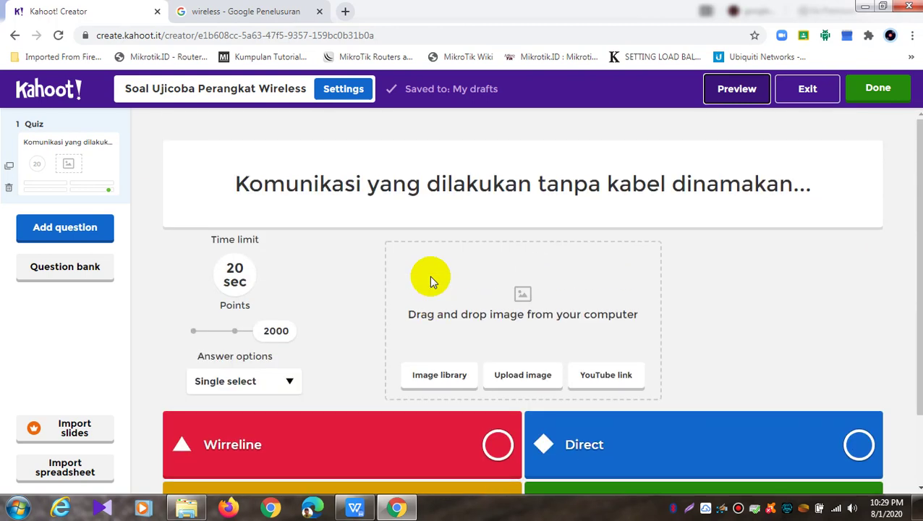
# Add a True or false question 2 and copy question 4's text from the WPS document
pyautogui.click(81, 231)
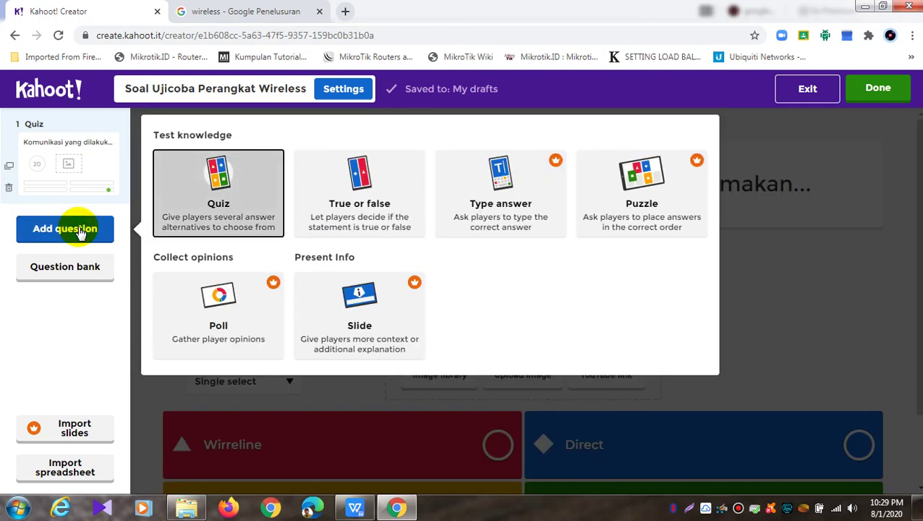
pyautogui.click(326, 202)
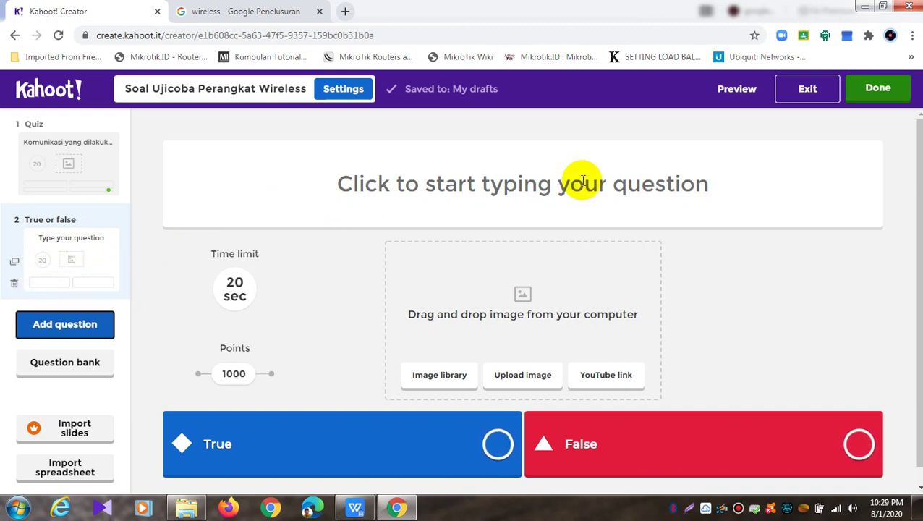
pyautogui.click(354, 508)
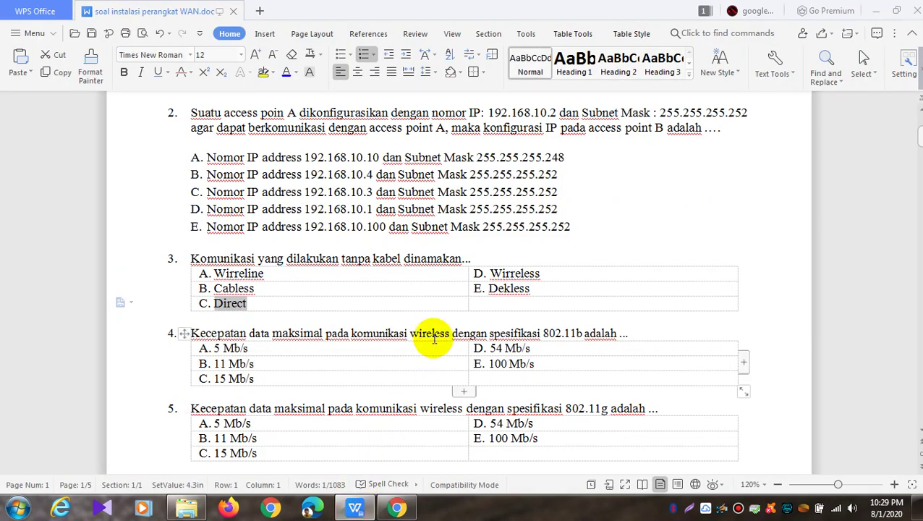
pyautogui.click(402, 294)
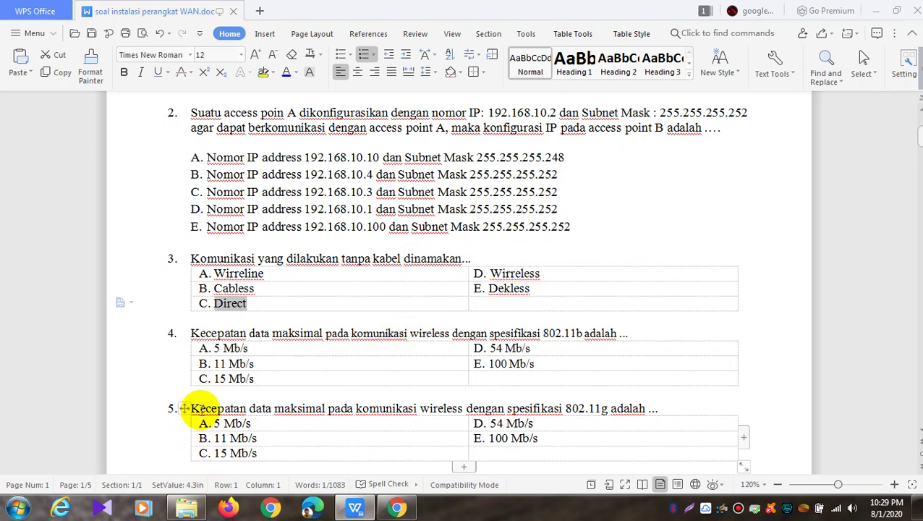
pyautogui.moveTo(191, 334); pyautogui.dragTo(631, 332)
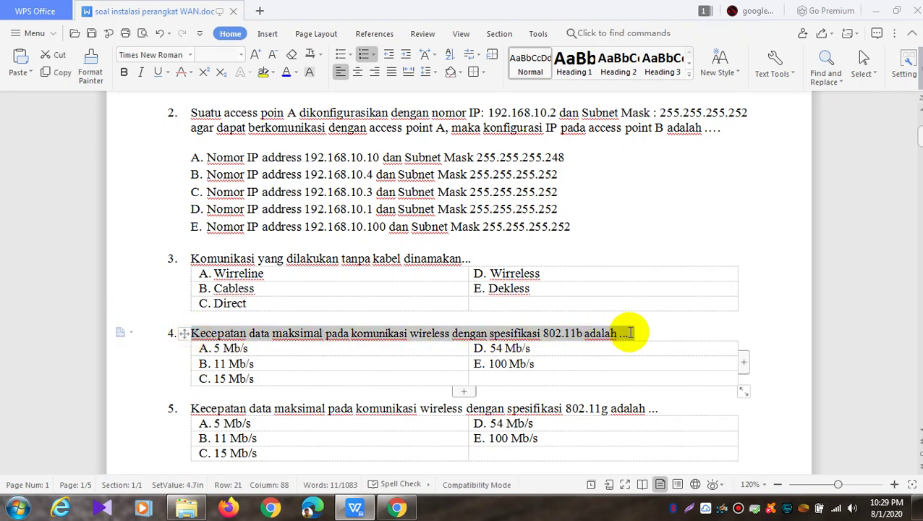
pyautogui.rightClick(593, 334)
pyautogui.click(625, 203)
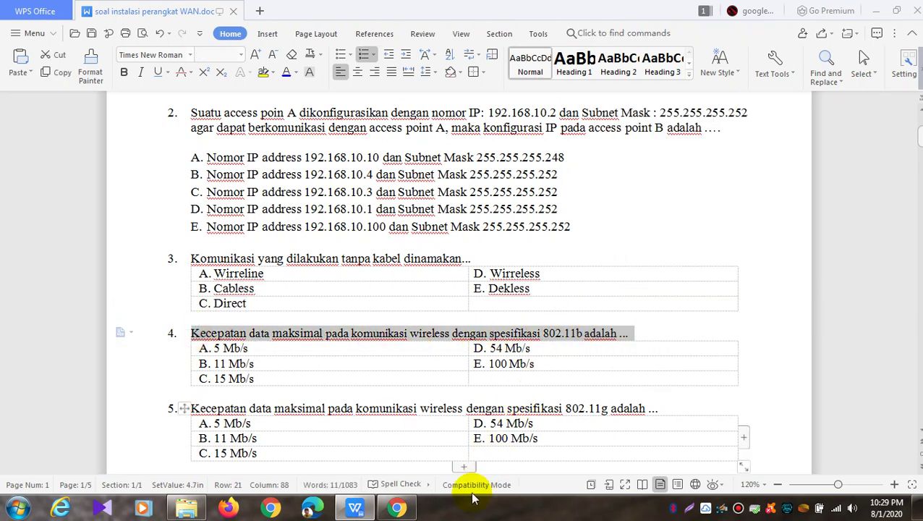
# Paste the 802.11b maximum data speed sentence into the question, drop its leading '1. ', and select 'adalah ...'
pyautogui.click(397, 507)
pyautogui.rightClick(487, 183)
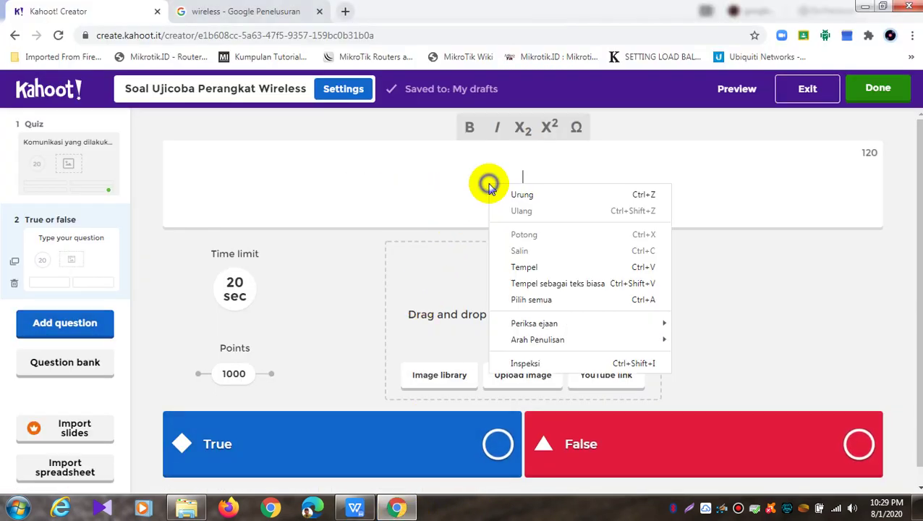
pyautogui.click(524, 268)
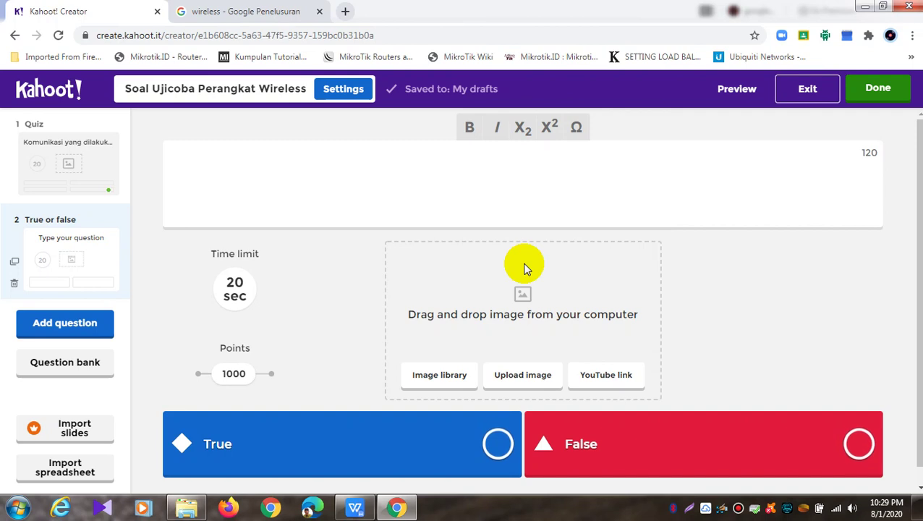
pyautogui.rightClick(520, 183)
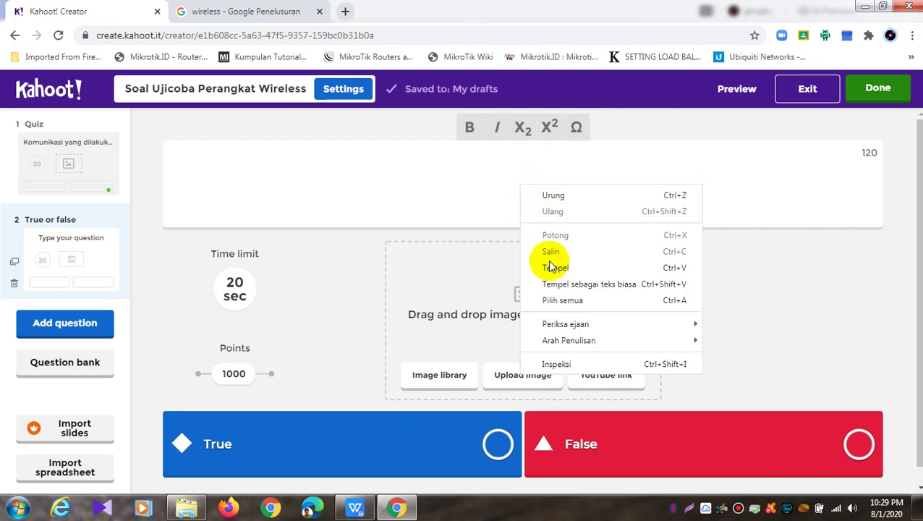
pyautogui.click(546, 264)
pyautogui.click(246, 170)
pyautogui.press('BackSpace')
pyautogui.press('BackSpace')
pyautogui.press('BackSpace')
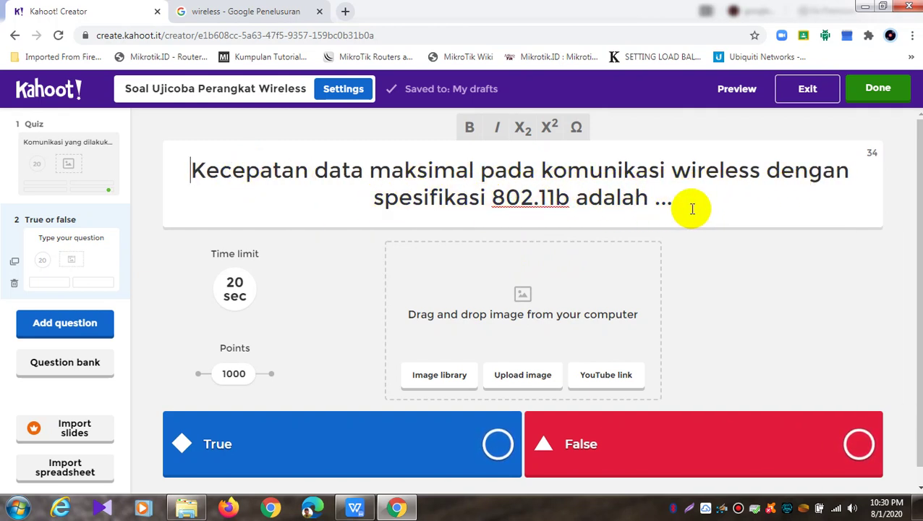
pyautogui.moveTo(682, 202); pyautogui.dragTo(584, 200)
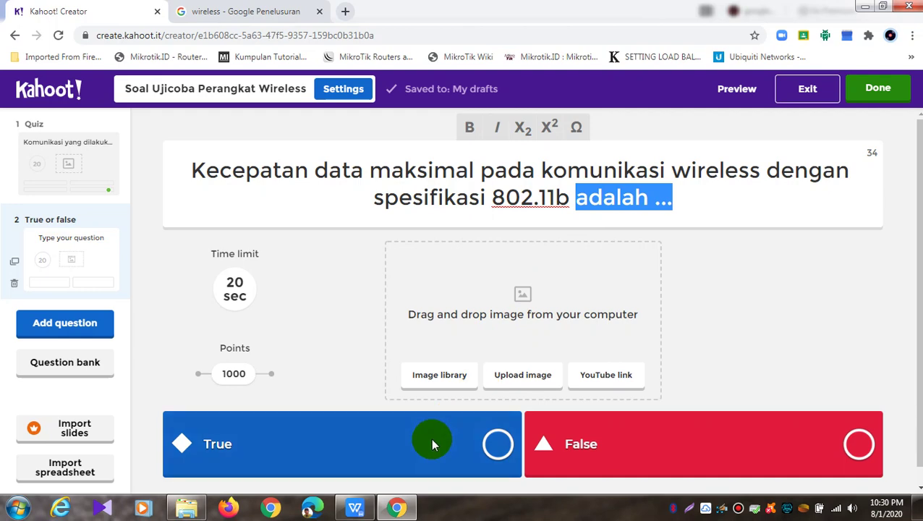
pyautogui.click(351, 505)
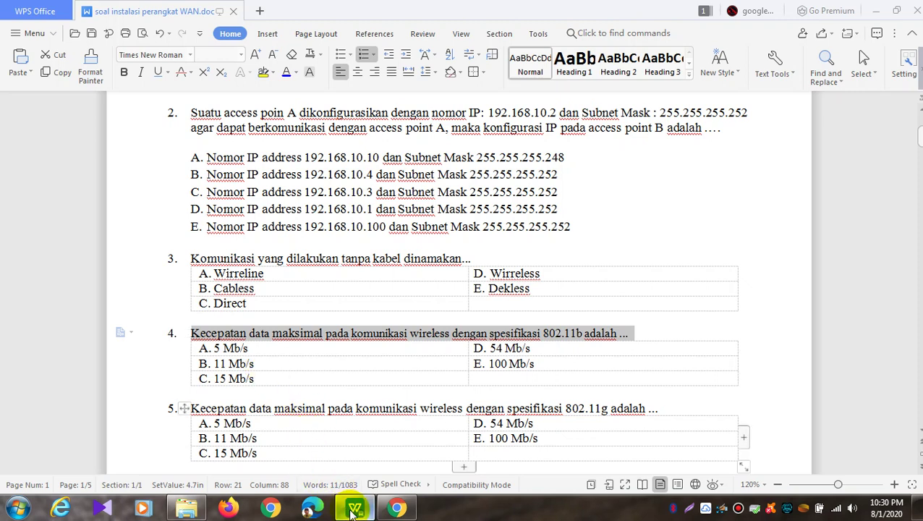
# Replace the trailing '...' with 'berkisar 11Mbps' in the 802.11b question
pyautogui.click(395, 506)
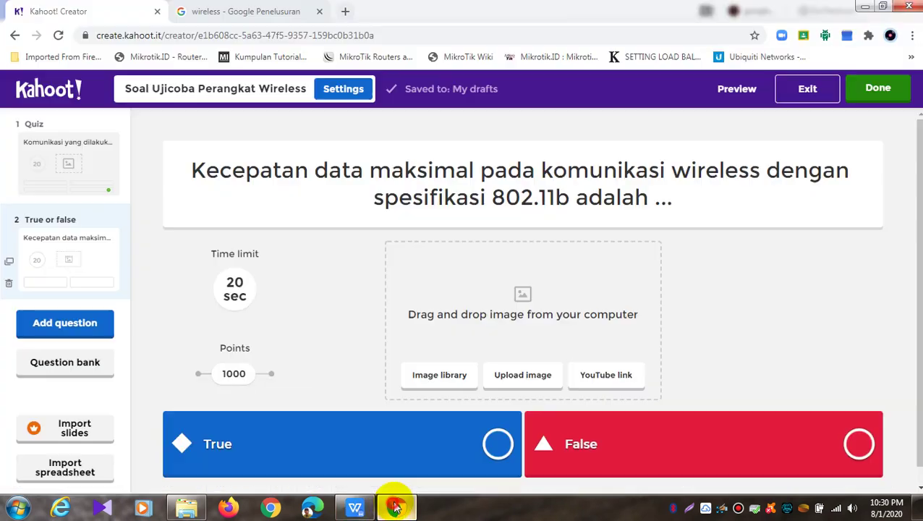
pyautogui.doubleClick(662, 200)
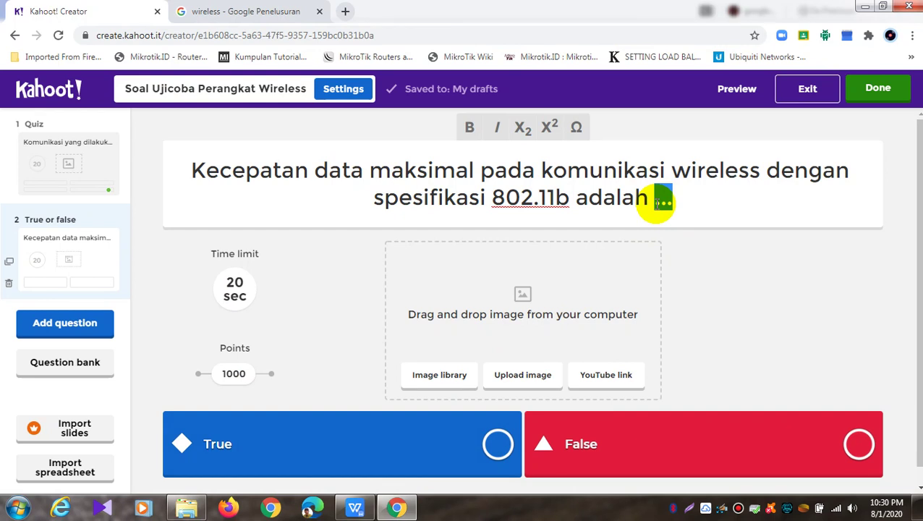
pyautogui.write('berkisar 11M')
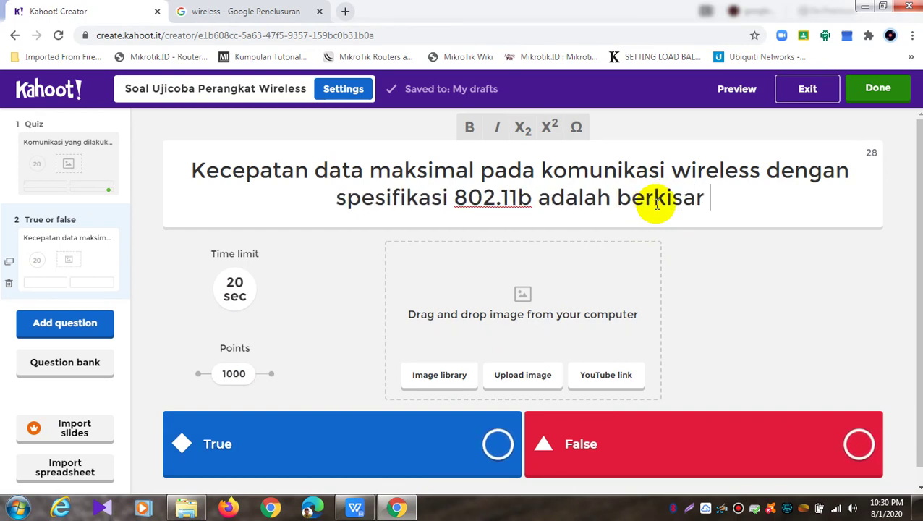
pyautogui.write('bps')
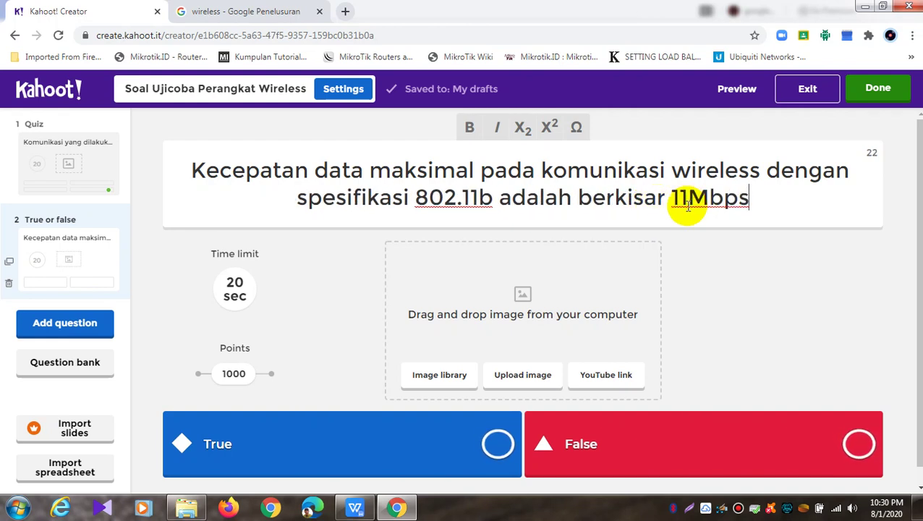
# Mark True as the correct answer and preview the question
pyautogui.scroll(-1, 688, 206)
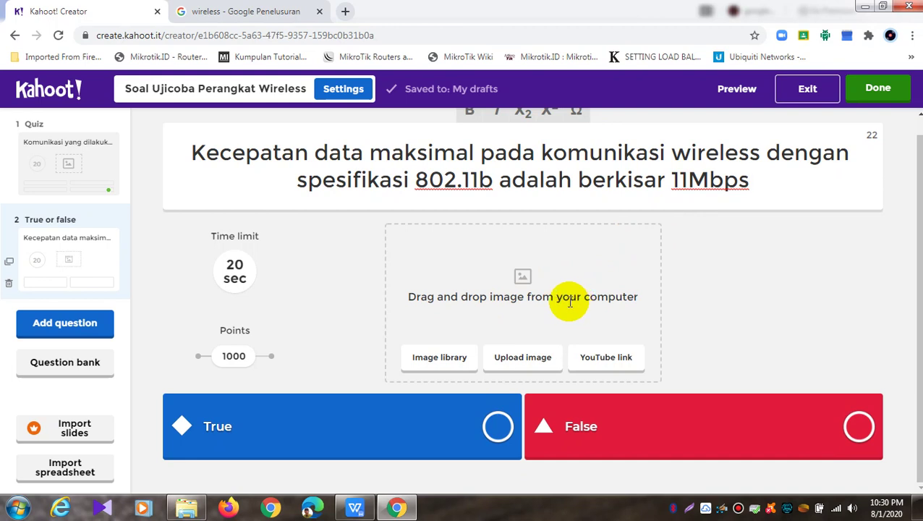
pyautogui.click(685, 428)
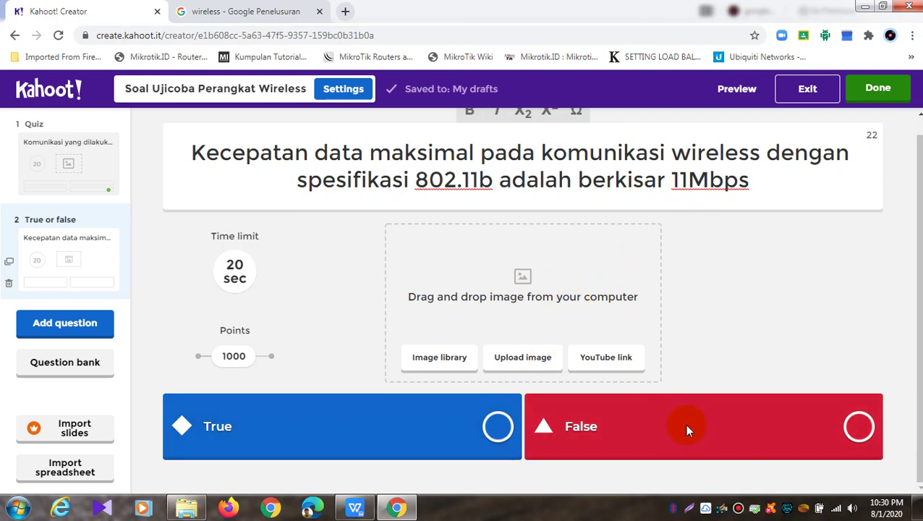
pyautogui.click(496, 433)
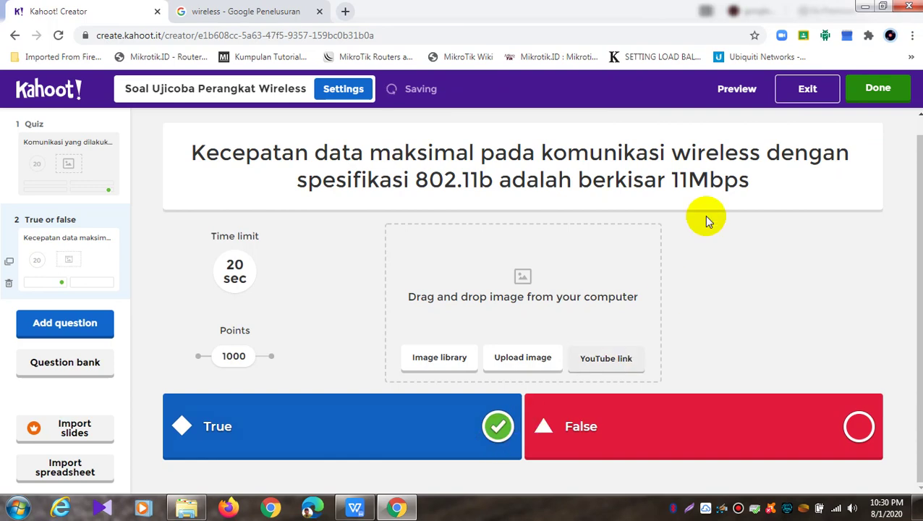
pyautogui.click(735, 90)
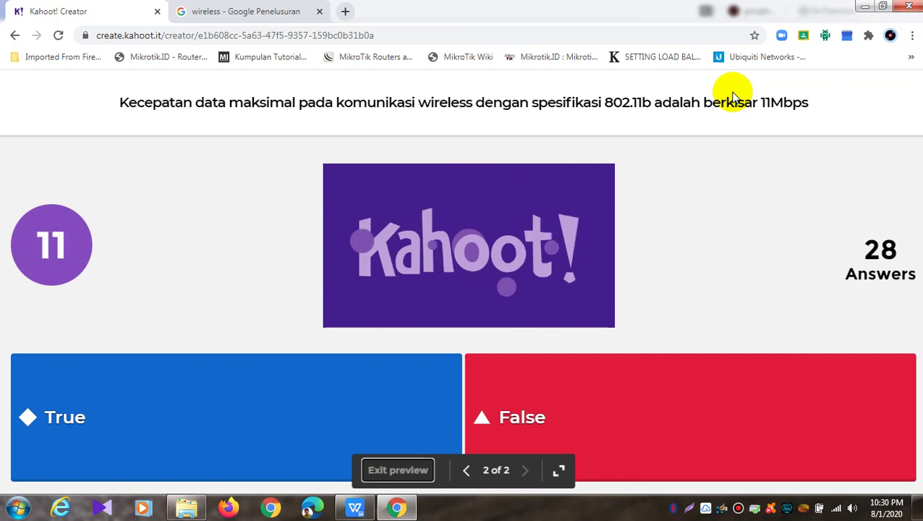
pyautogui.click(413, 472)
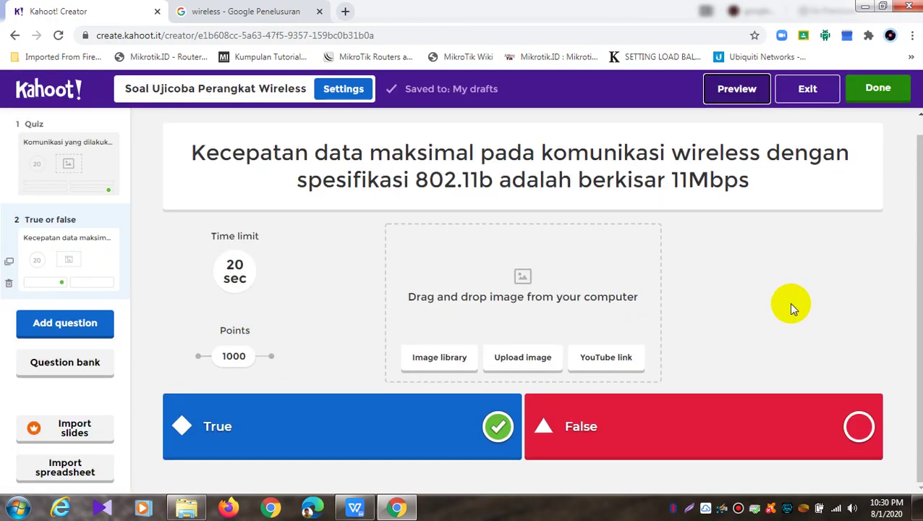
pyautogui.click(73, 330)
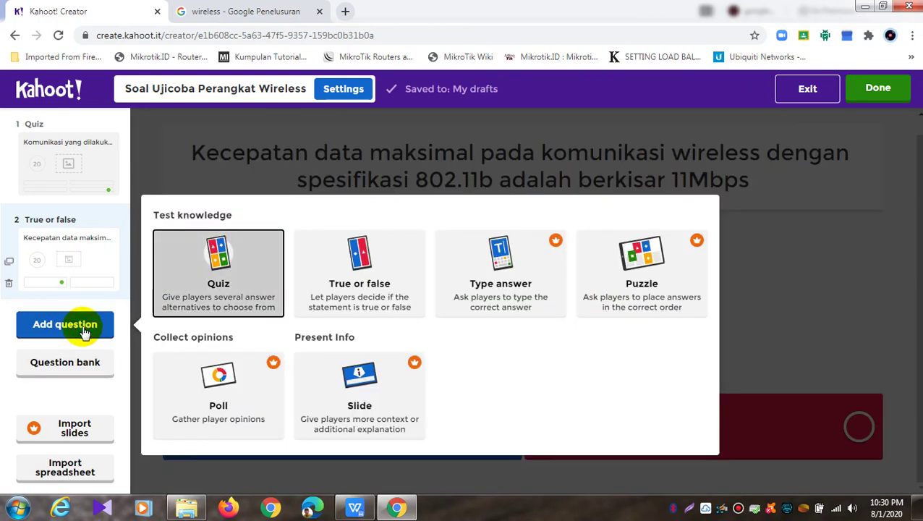
pyautogui.click(73, 371)
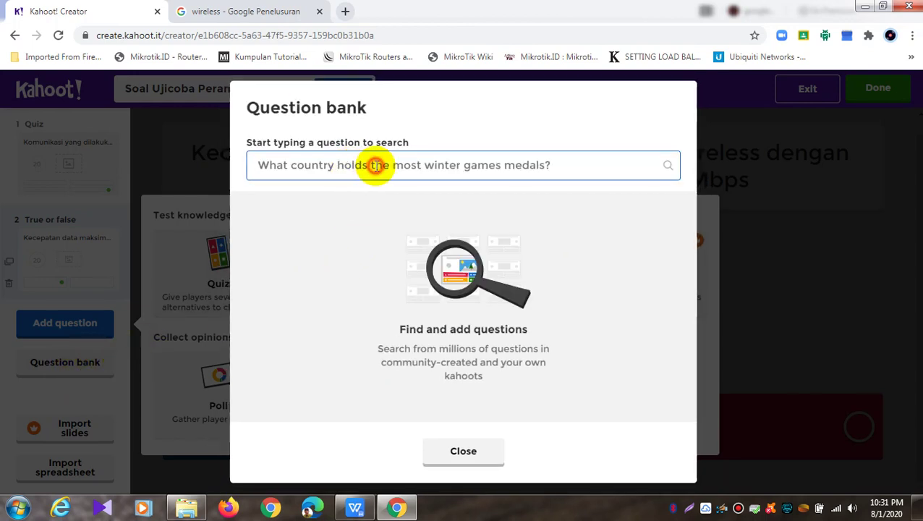
pyautogui.click(376, 165)
pyautogui.write('Fa')
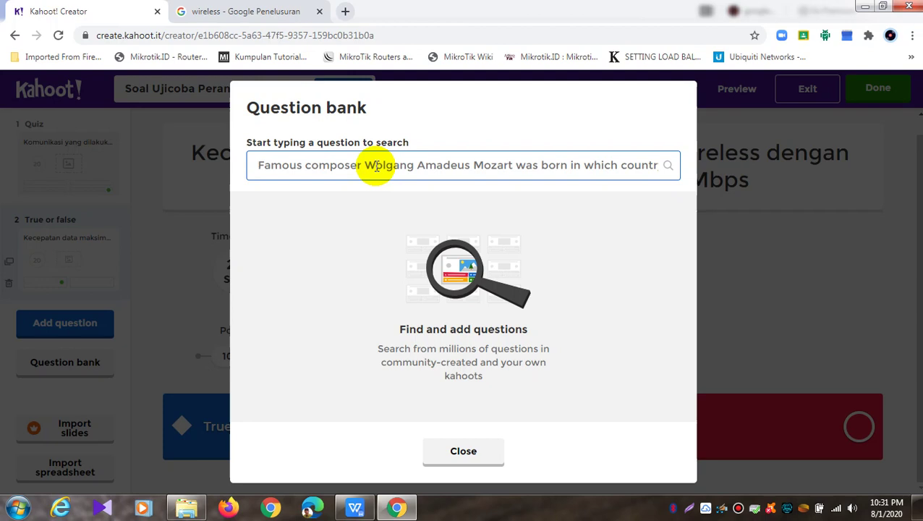
pyautogui.write('w')
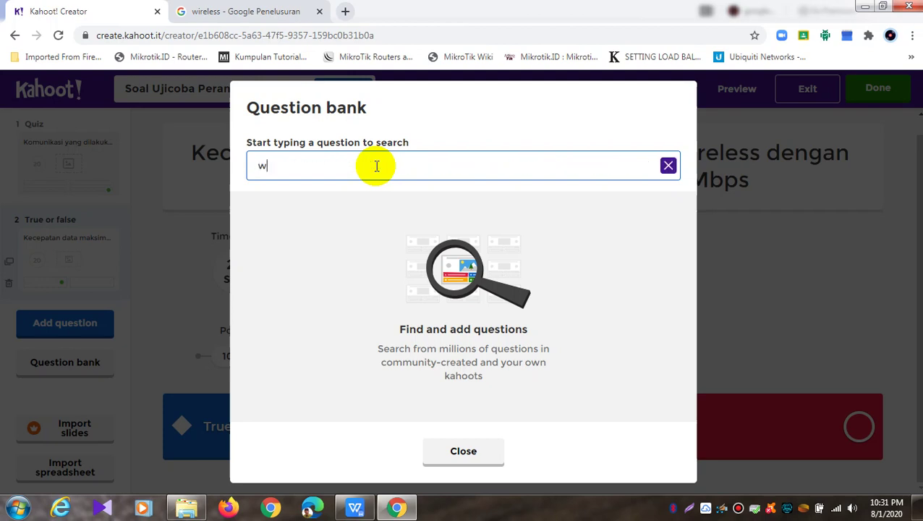
pyautogui.write('ireless')
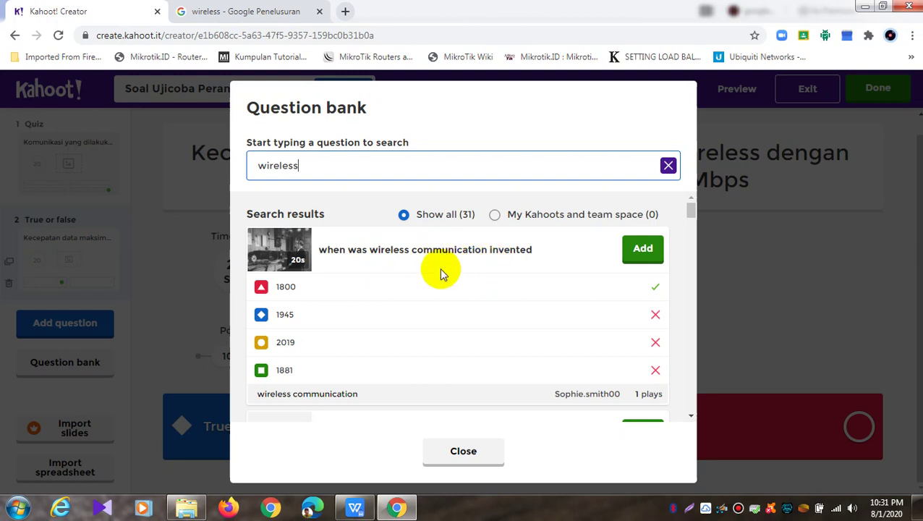
pyautogui.moveTo(691, 215); pyautogui.dragTo(690, 230)
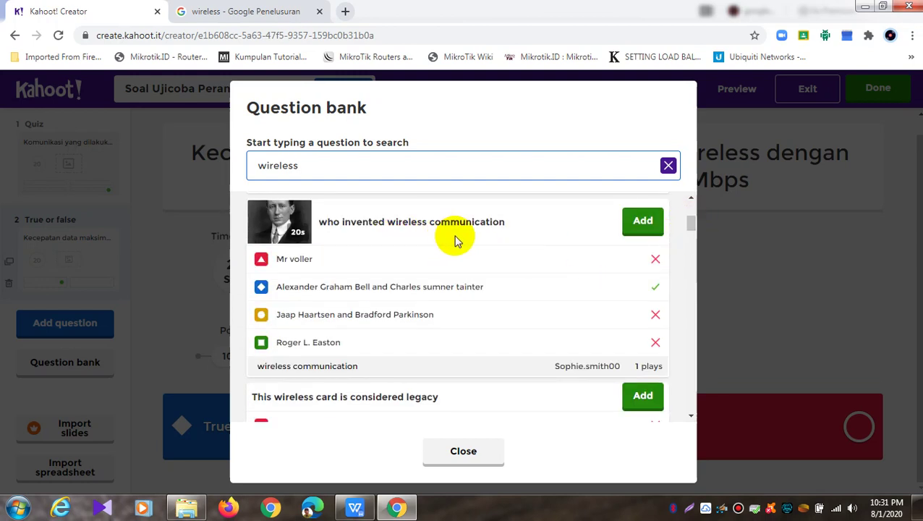
pyautogui.scroll(-2, 496, 240)
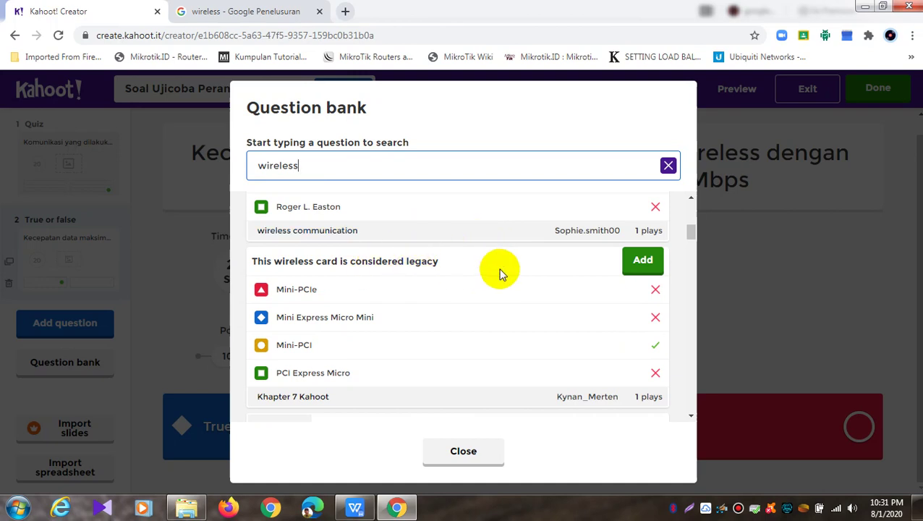
pyautogui.scroll(-5, 499, 274)
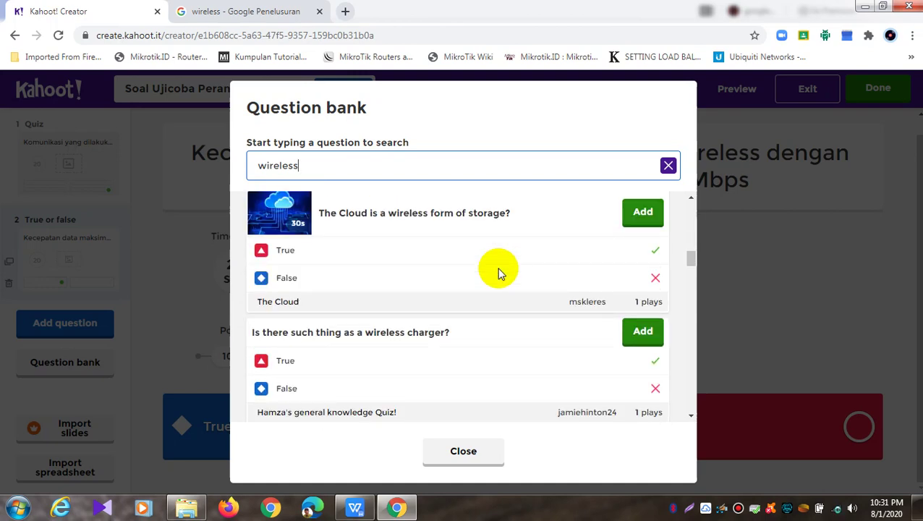
pyautogui.scroll(10, 497, 274)
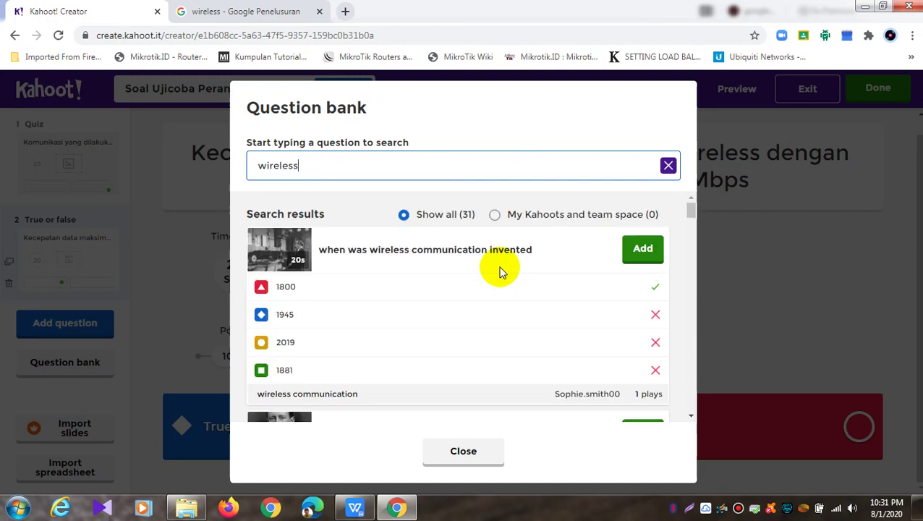
pyautogui.click(644, 248)
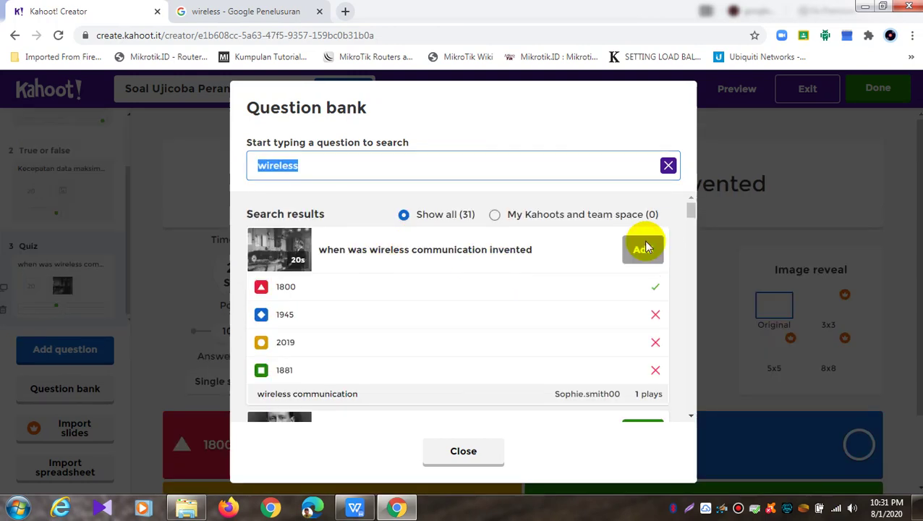
pyautogui.click(478, 449)
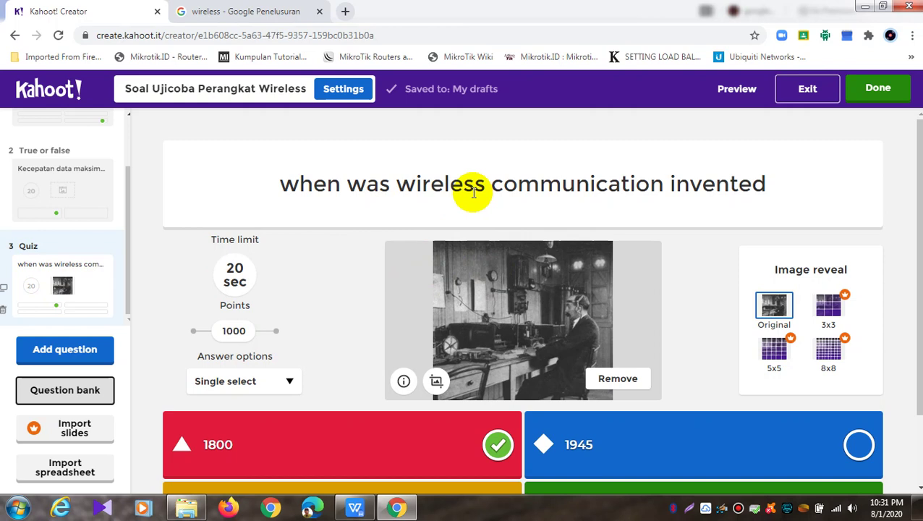
pyautogui.click(5, 309)
pyautogui.click(508, 329)
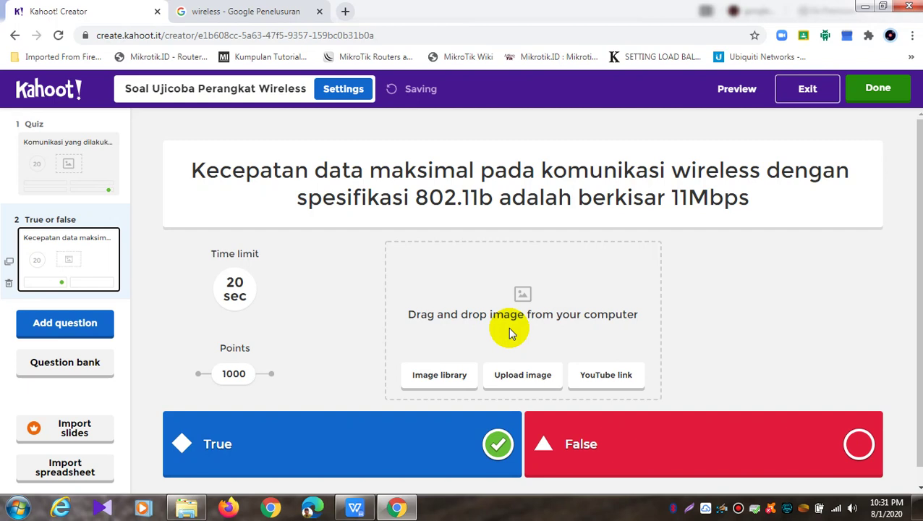
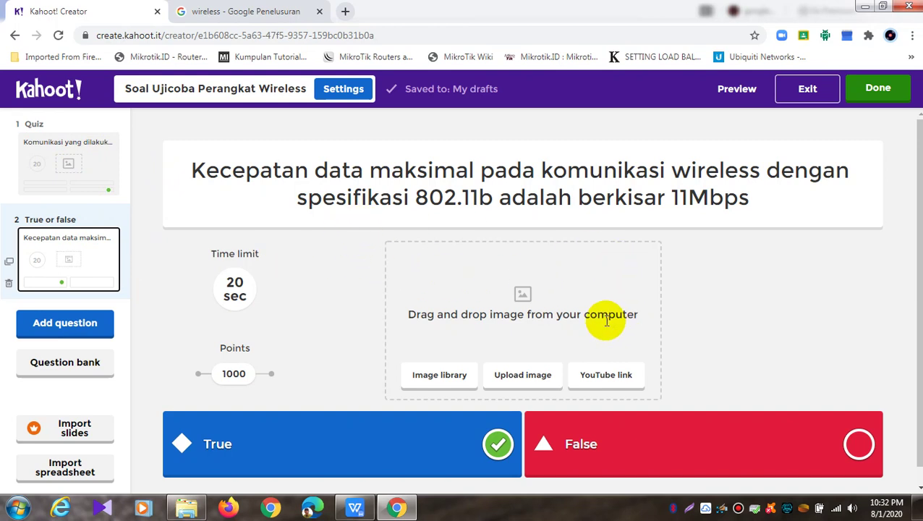
# Add a new Quiz question as question 3
pyautogui.click(87, 333)
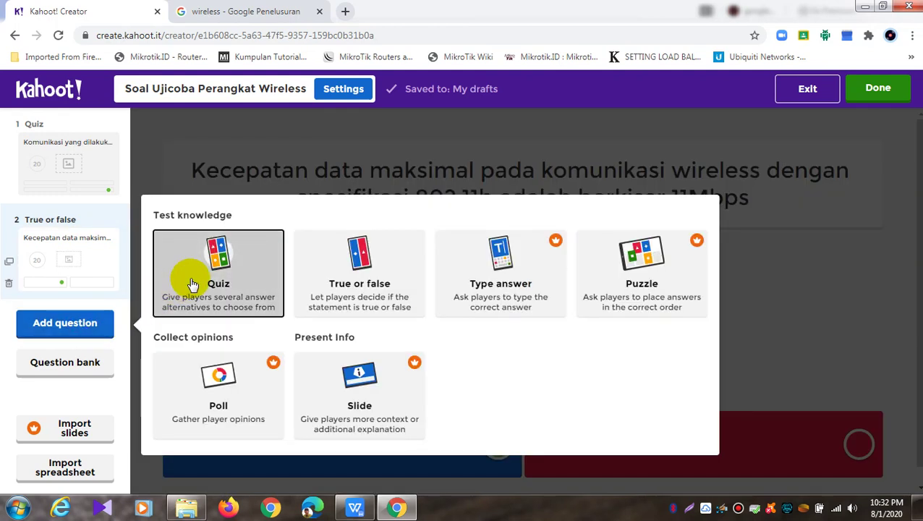
pyautogui.click(244, 268)
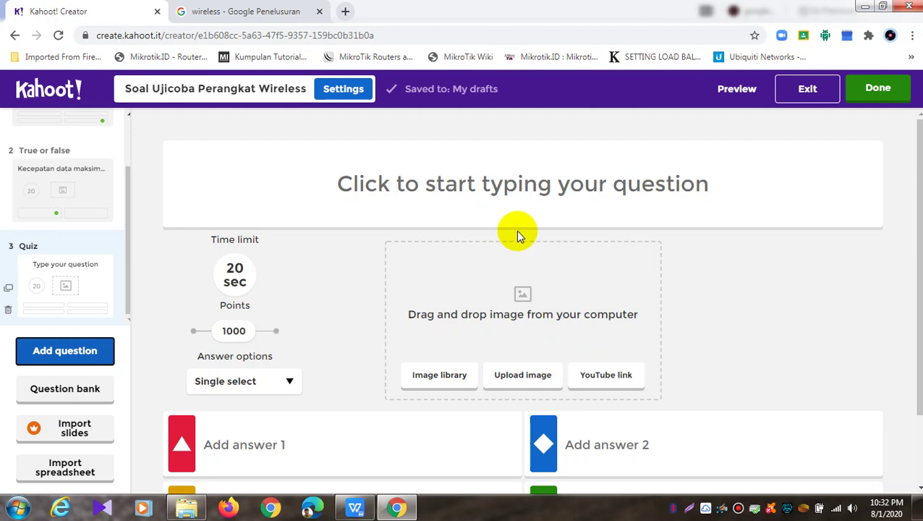
pyautogui.click(554, 183)
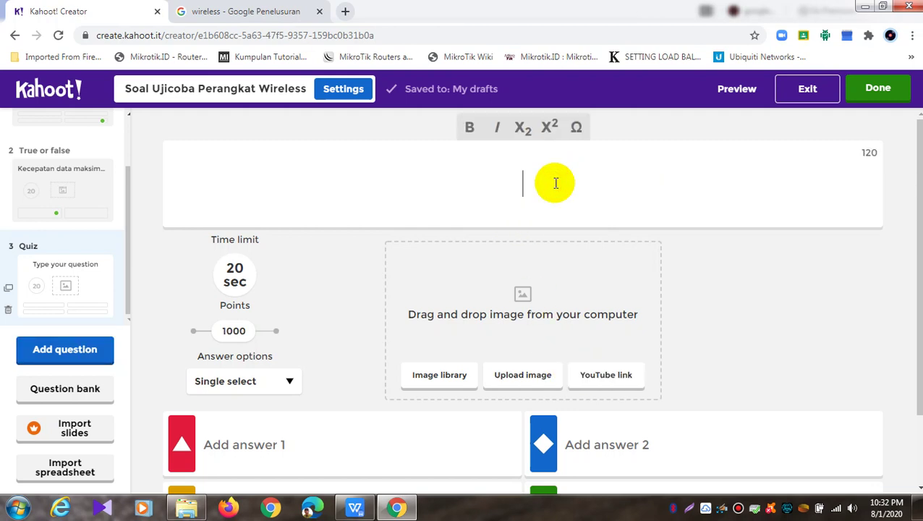
# Type the question 'Tabrakan data pada jaringan disebut dengan...(silahkan lihat video ilustrasi dibawah ini)'
pyautogui.write('Tabar')
pyautogui.press('BackSpace')
pyautogui.press('BackSpace')
pyautogui.write('rakan ')
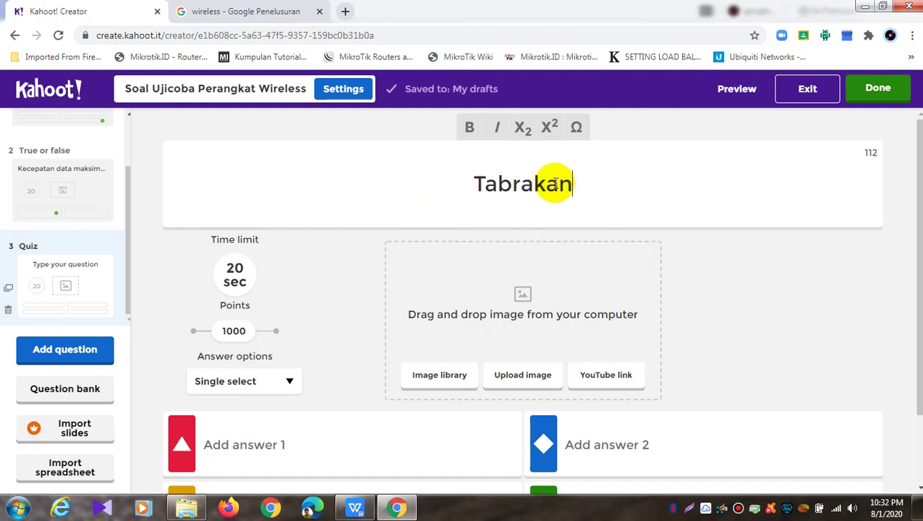
pyautogui.write('dat')
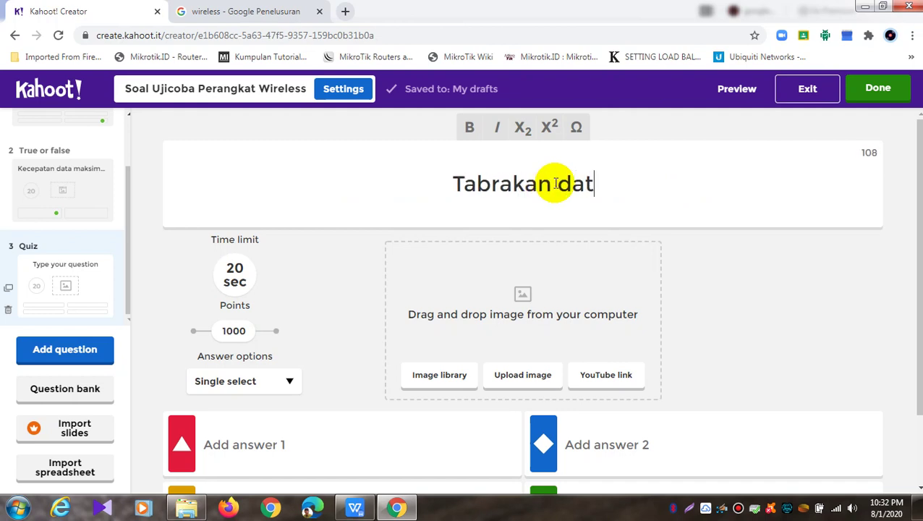
pyautogui.write('a pada ')
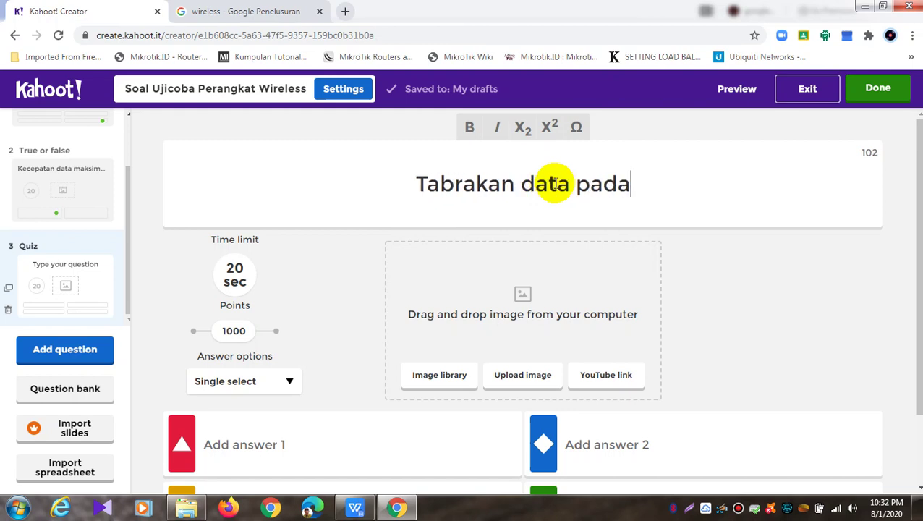
pyautogui.write('jarin')
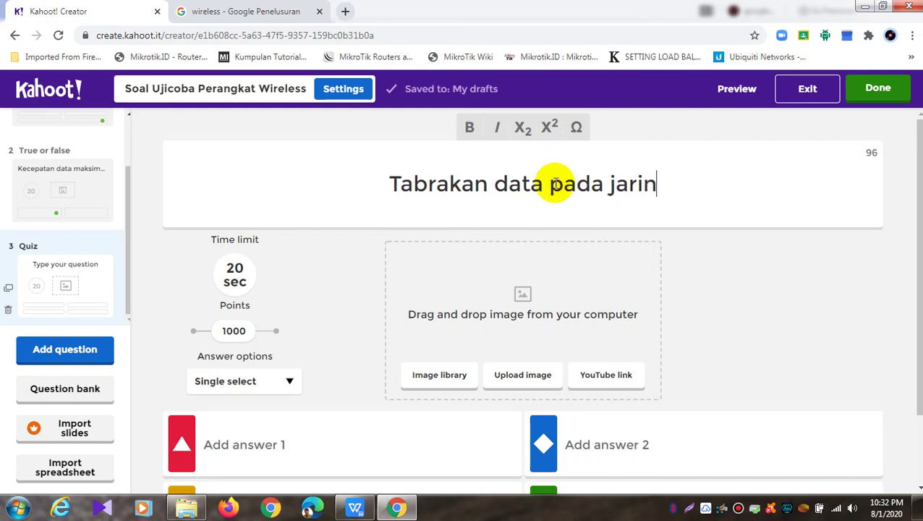
pyautogui.write('gan dsebut')
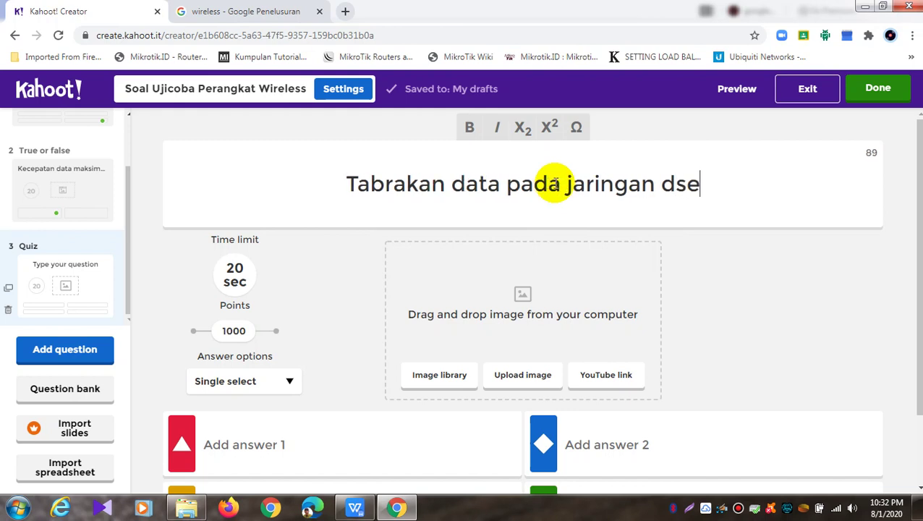
pyautogui.press('BackSpace')
pyautogui.press('BackSpace')
pyautogui.press('BackSpace')
pyautogui.press('BackSpace')
pyautogui.press('BackSpace')
pyautogui.write('isebu')
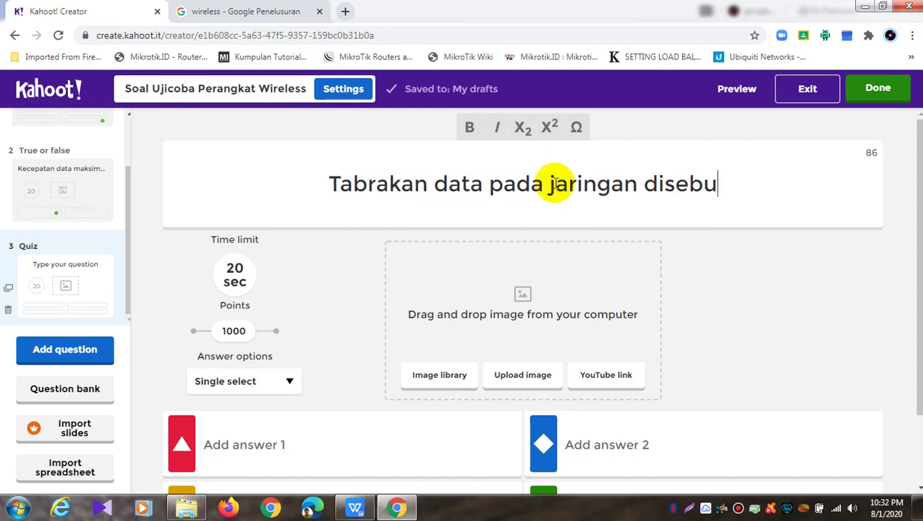
pyautogui.write('t degan')
pyautogui.press('BackSpace')
pyautogui.press('BackSpace')
pyautogui.press('BackSpace')
pyautogui.press('BackSpace')
pyautogui.write('ngan')
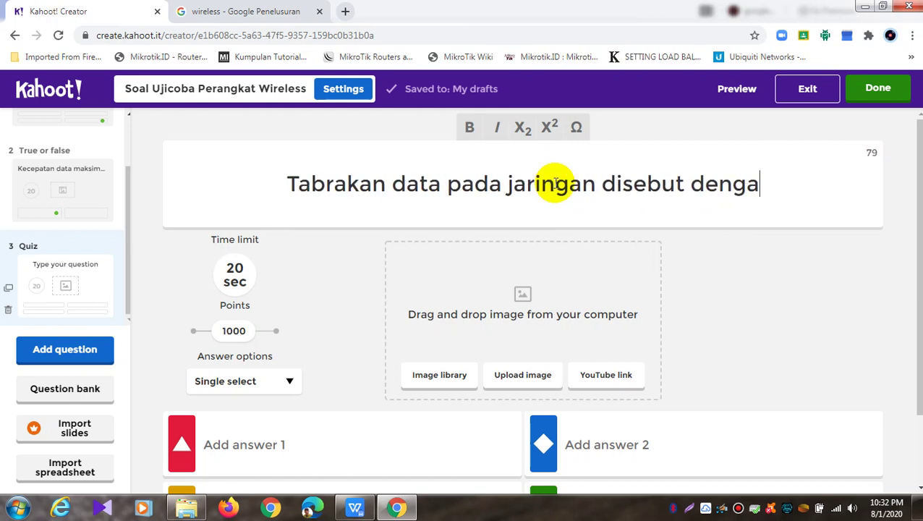
pyautogui.write('...(silahkan')
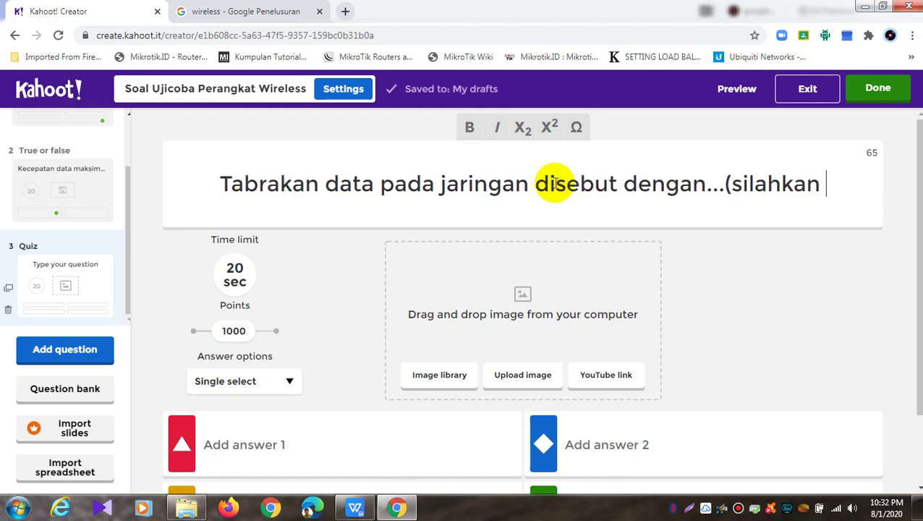
pyautogui.write(' l')
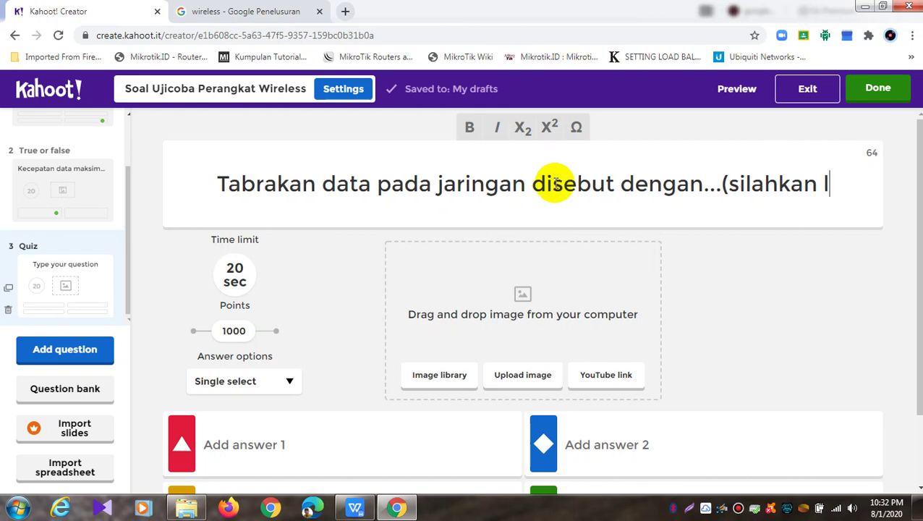
pyautogui.write('ihat gambar')
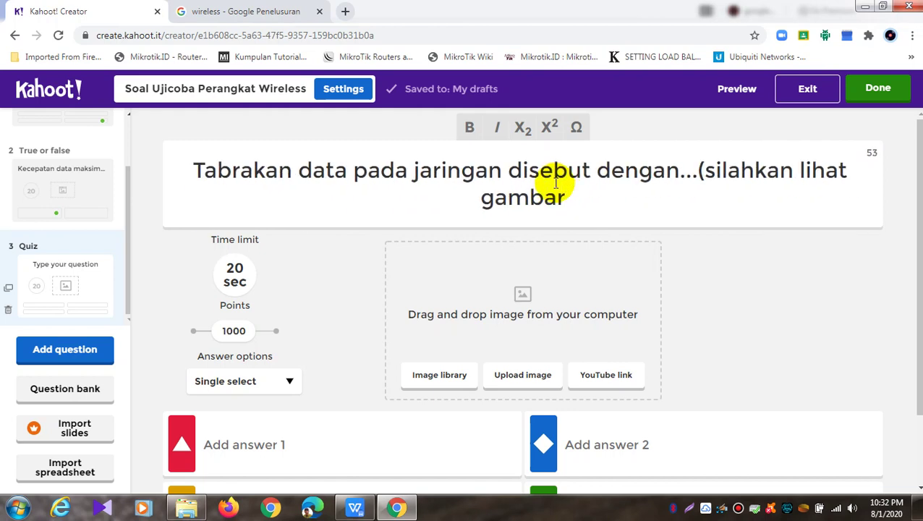
pyautogui.press('BackSpace')
pyautogui.press('BackSpace')
pyautogui.press('BackSpace')
pyautogui.press('BackSpace')
pyautogui.press('BackSpace')
pyautogui.press('BackSpace')
pyautogui.write('video ilustrasi dibawah ini')
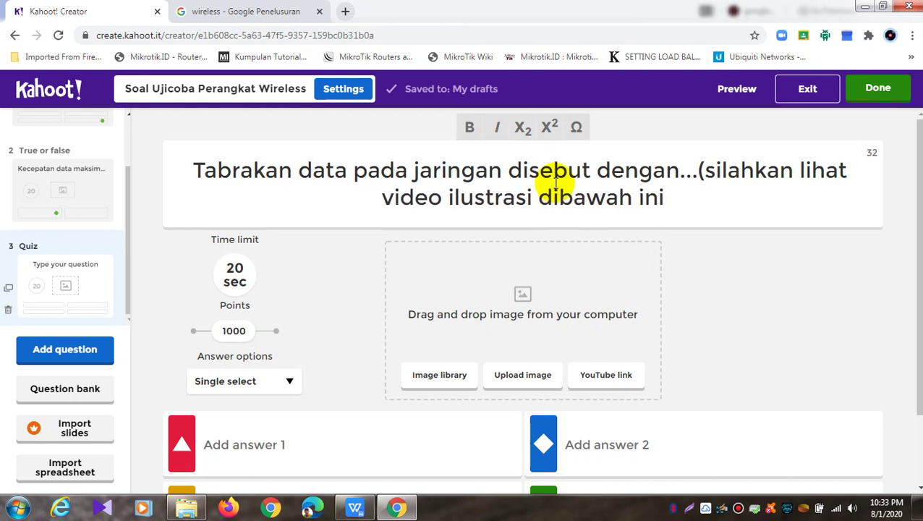
pyautogui.write(')')
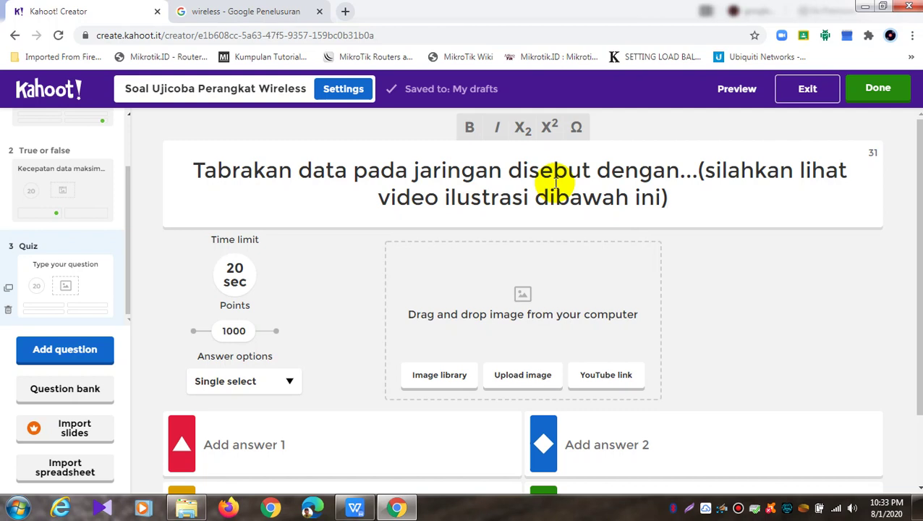
pyautogui.click(288, 11)
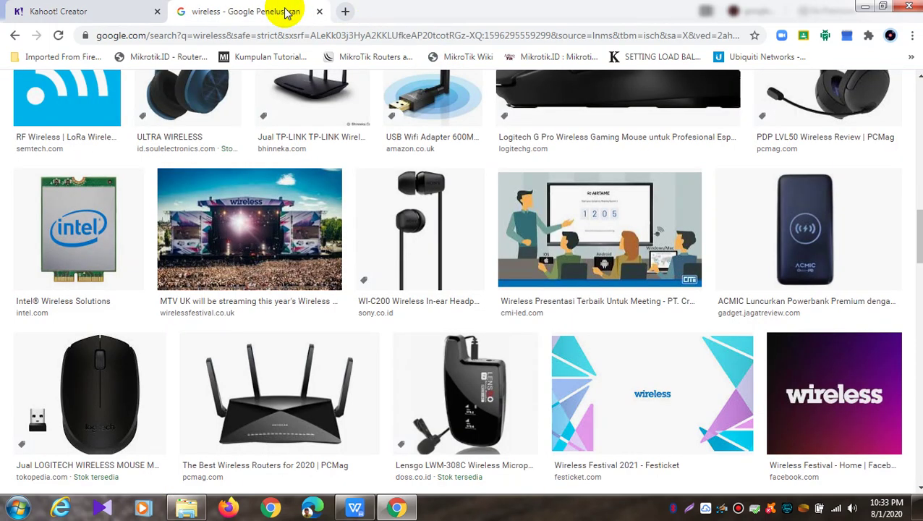
# Go to youtube.com in the browser
pyautogui.click(304, 36)
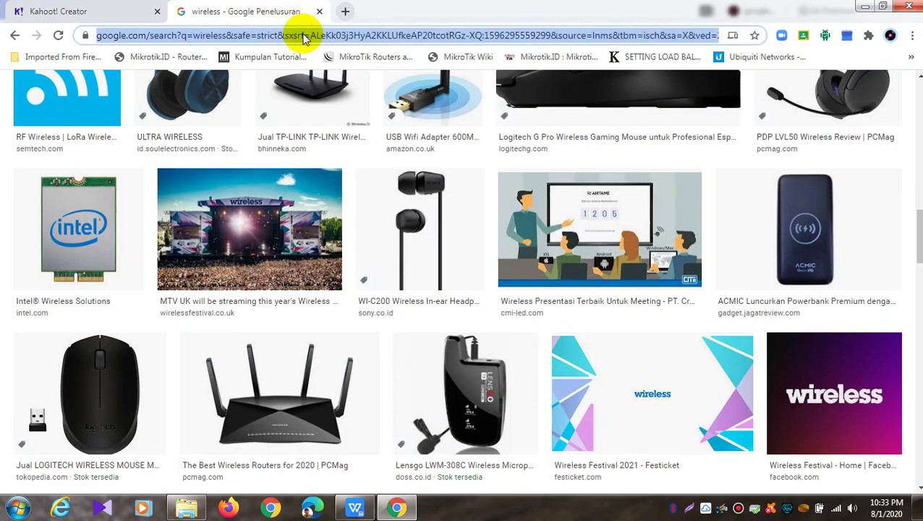
pyautogui.write('yu')
pyautogui.press('BackSpace')
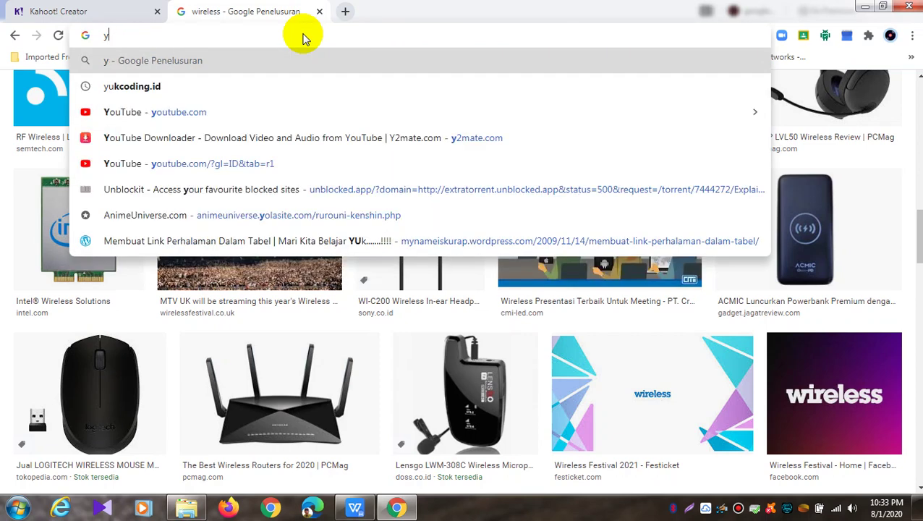
pyautogui.write('outu')
pyautogui.press('Return')
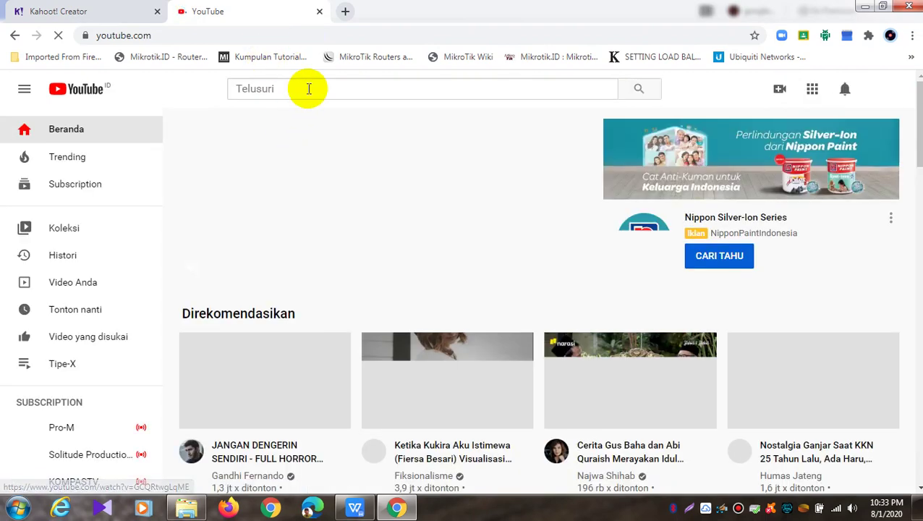
# Dismiss the notification prompt and search YouTube for 'tabrakan data jaringan'
pyautogui.click(308, 89)
pyautogui.write('taba')
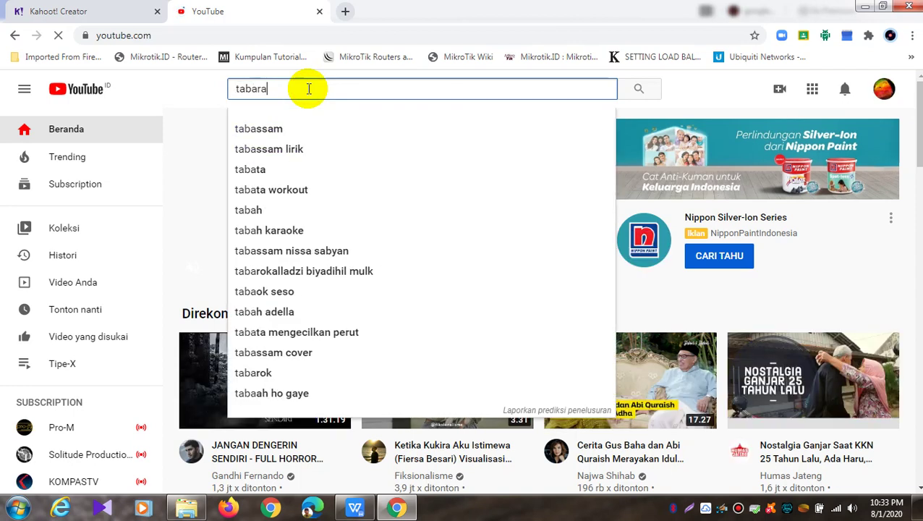
pyautogui.press('BackSpace')
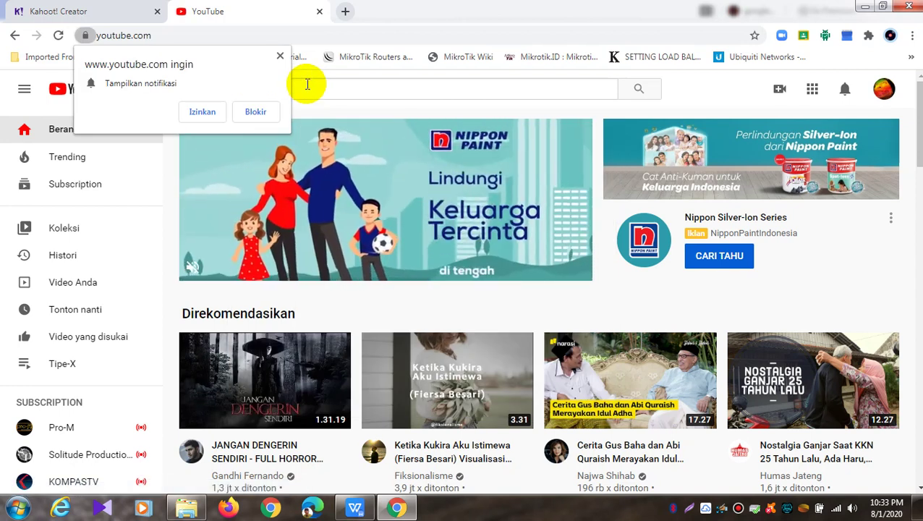
pyautogui.click(281, 56)
pyautogui.write('rakan ')
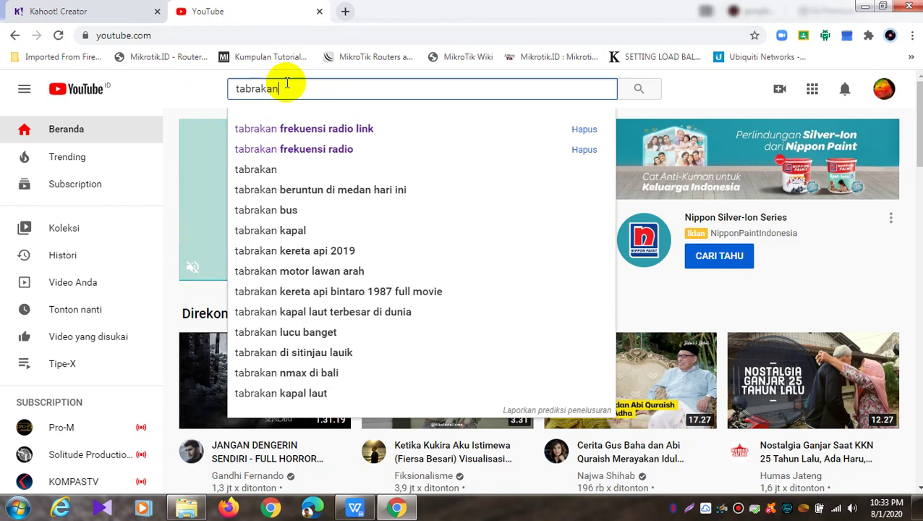
pyautogui.write('data j')
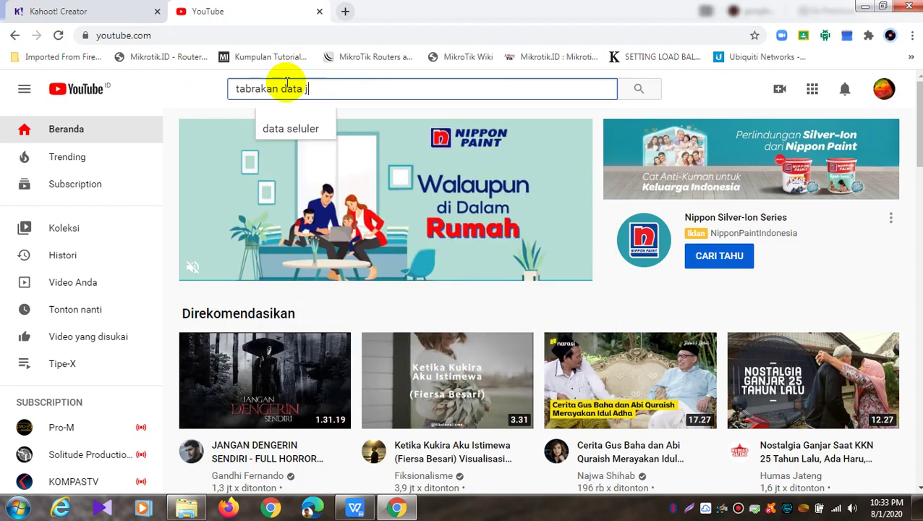
pyautogui.write('aringan')
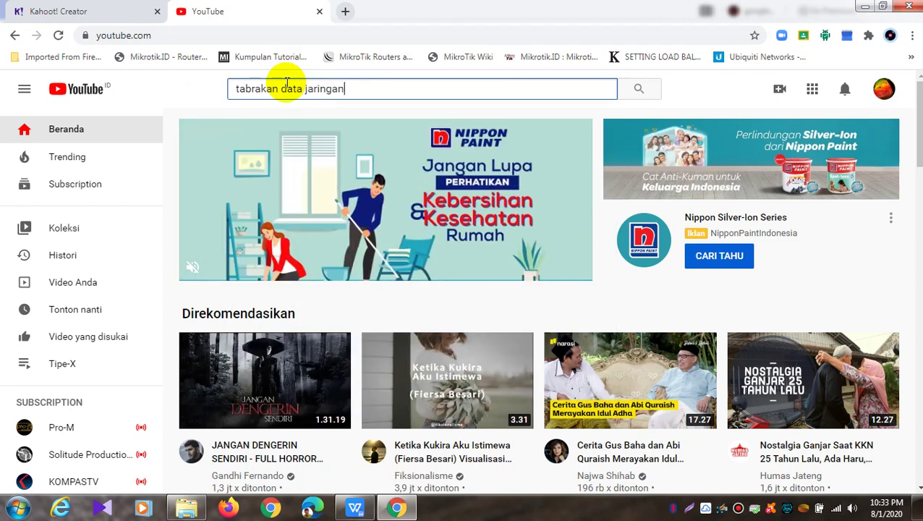
pyautogui.press('Return')
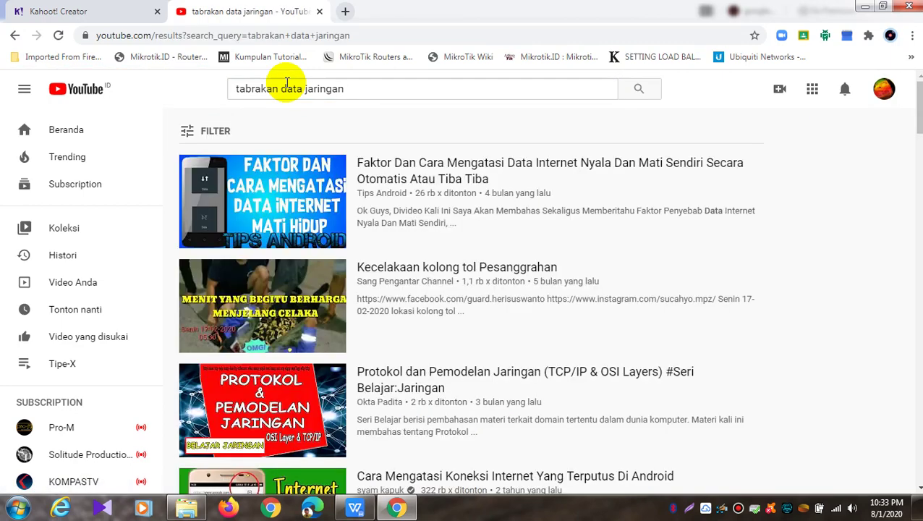
pyautogui.scroll(-11, 328, 194)
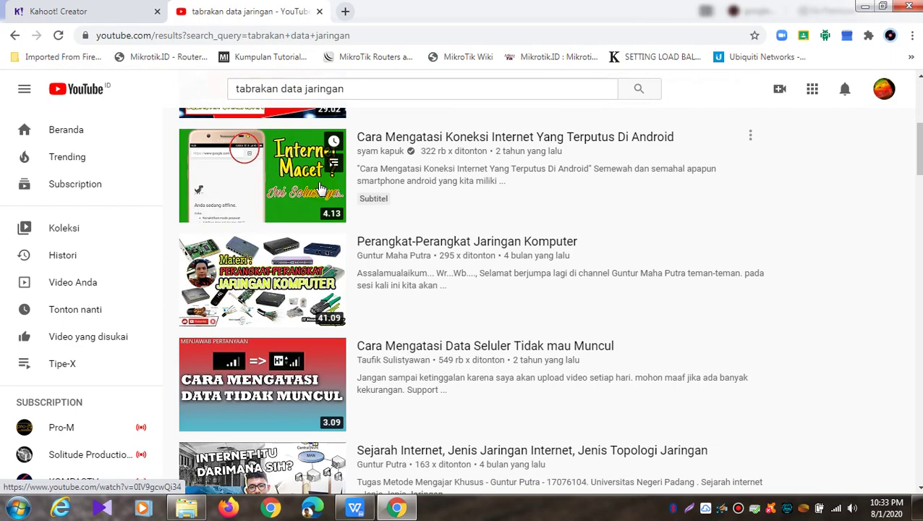
pyautogui.scroll(7, 327, 193)
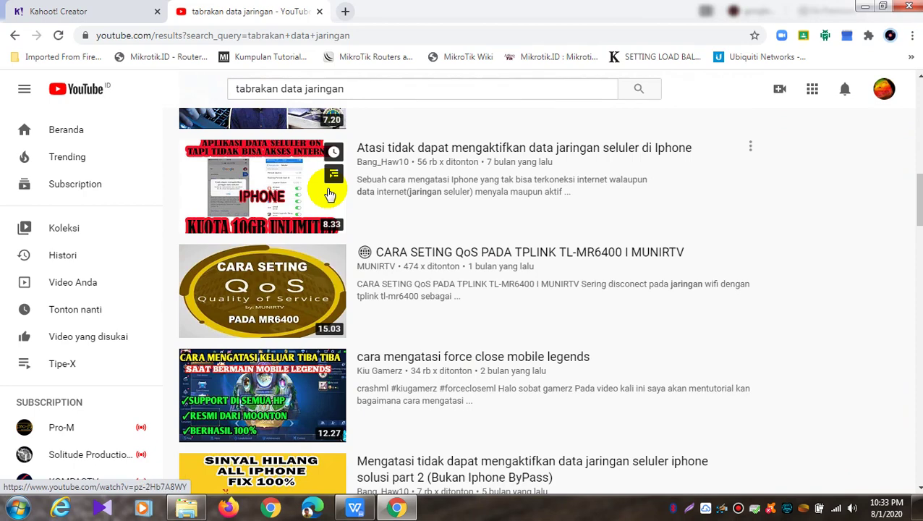
pyautogui.moveTo(377, 96); pyautogui.dragTo(221, 86)
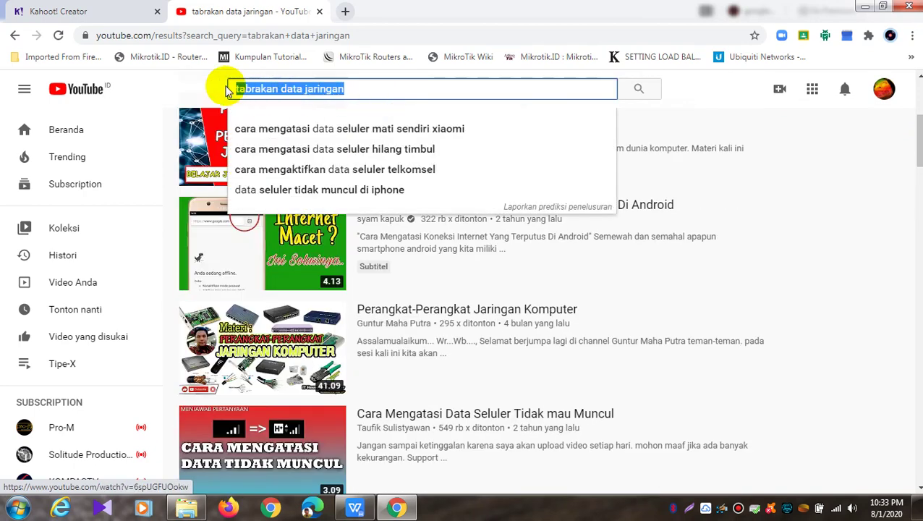
# Search YouTube for 'collison jaringan' and look over the results
pyautogui.write('collison')
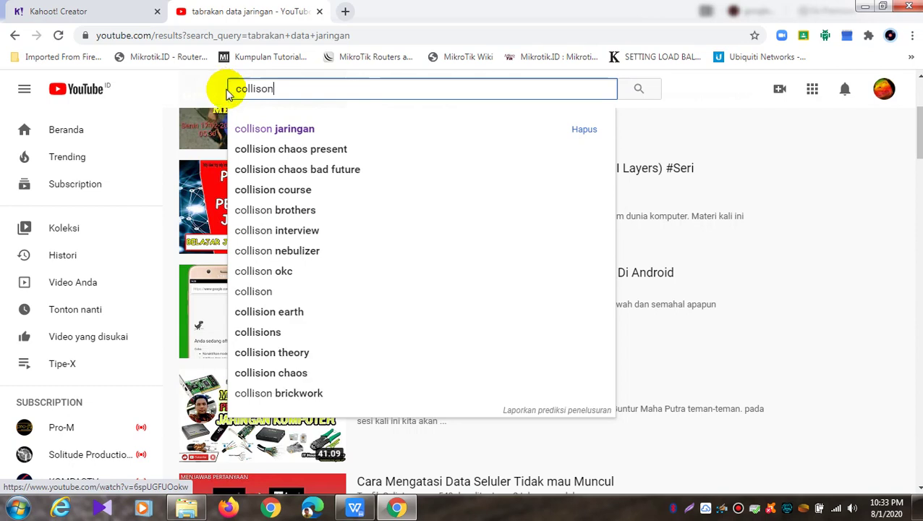
pyautogui.click(260, 130)
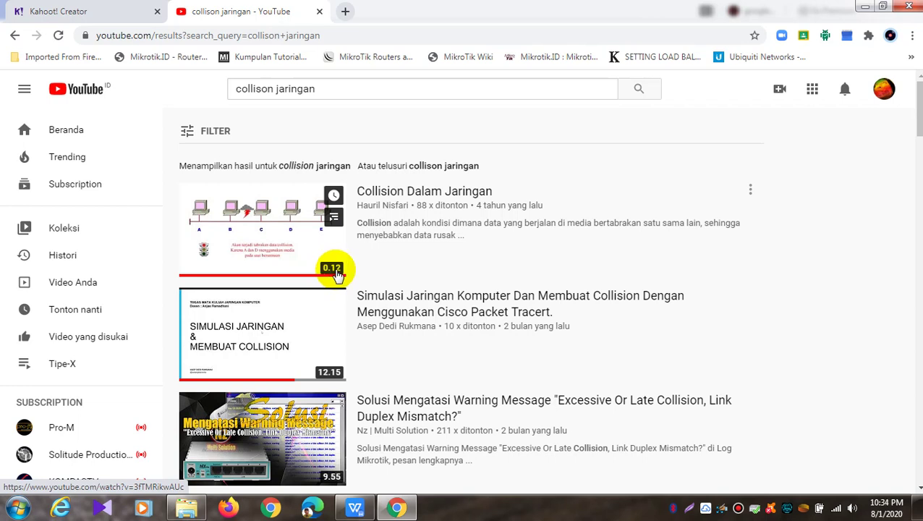
pyautogui.moveTo(329, 384)
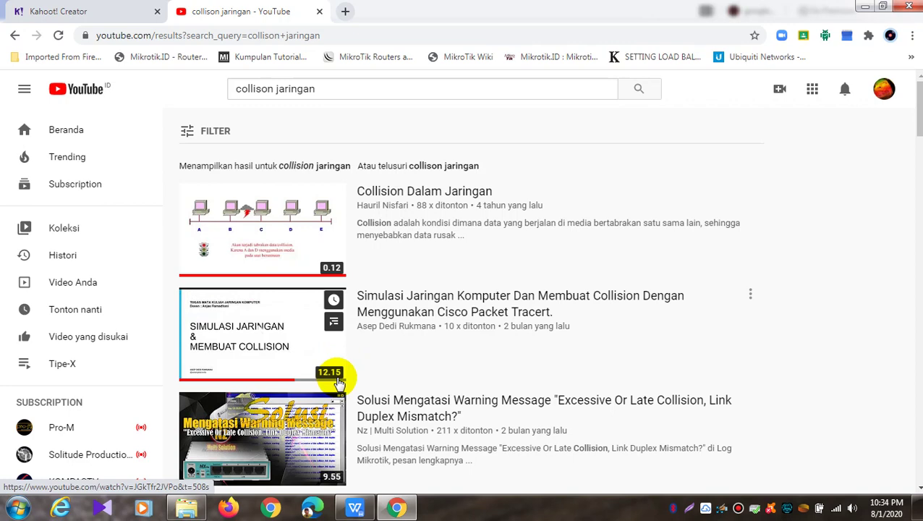
pyautogui.scroll(-1, 335, 382)
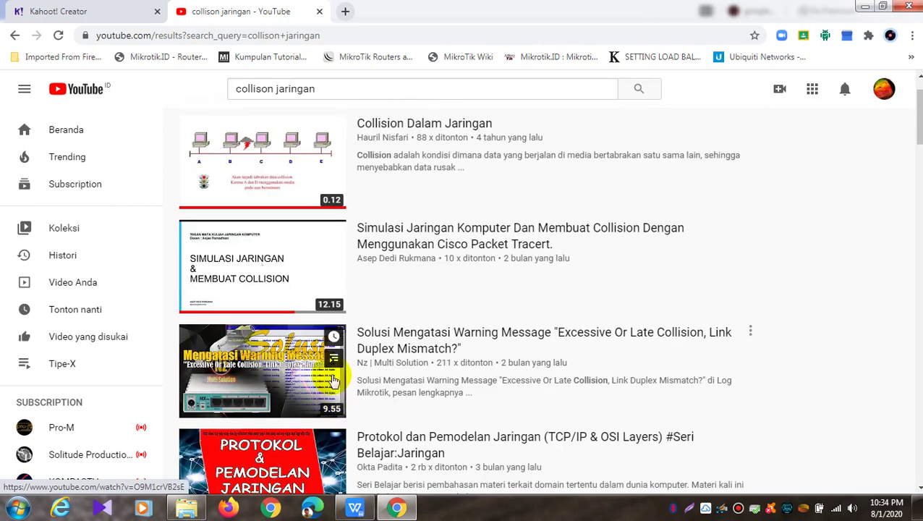
pyautogui.scroll(1, 296, 191)
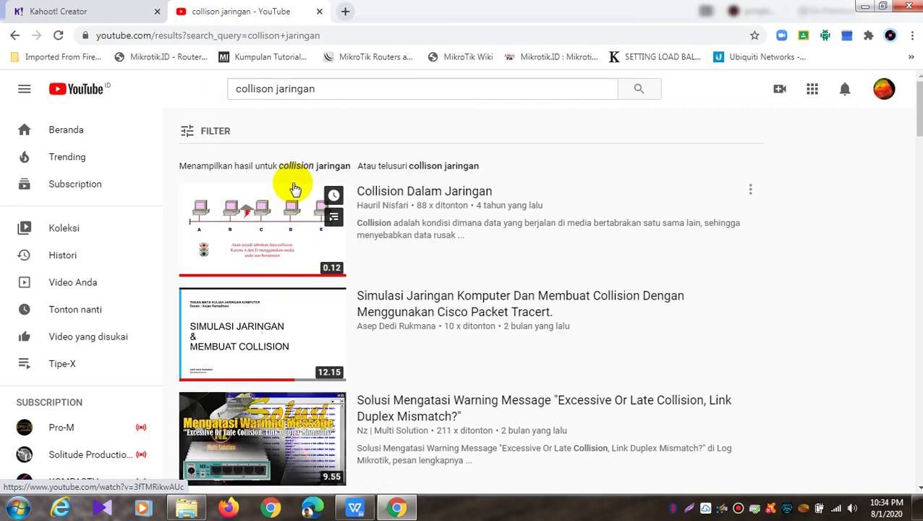
# Open the 'Collision Dalam Jaringan' video, pause it and copy its URL
pyautogui.click(267, 229)
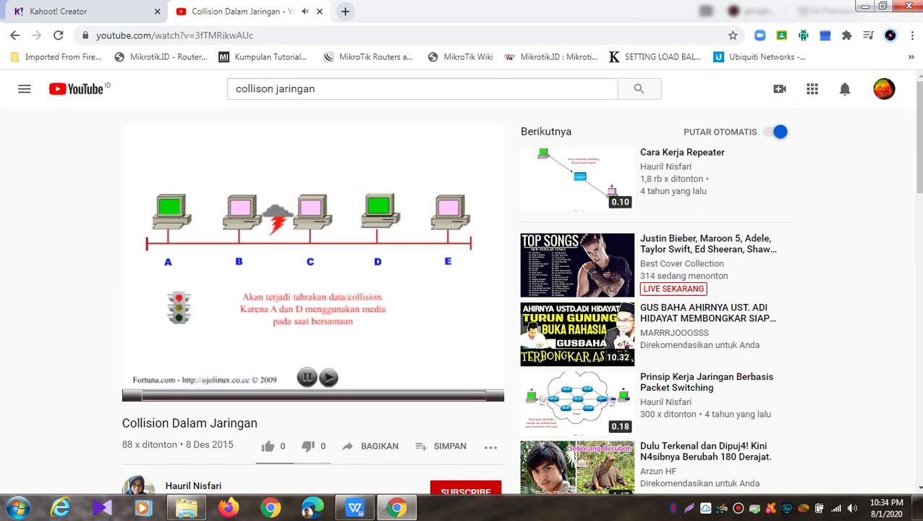
pyautogui.click(147, 391)
pyautogui.rightClick(373, 237)
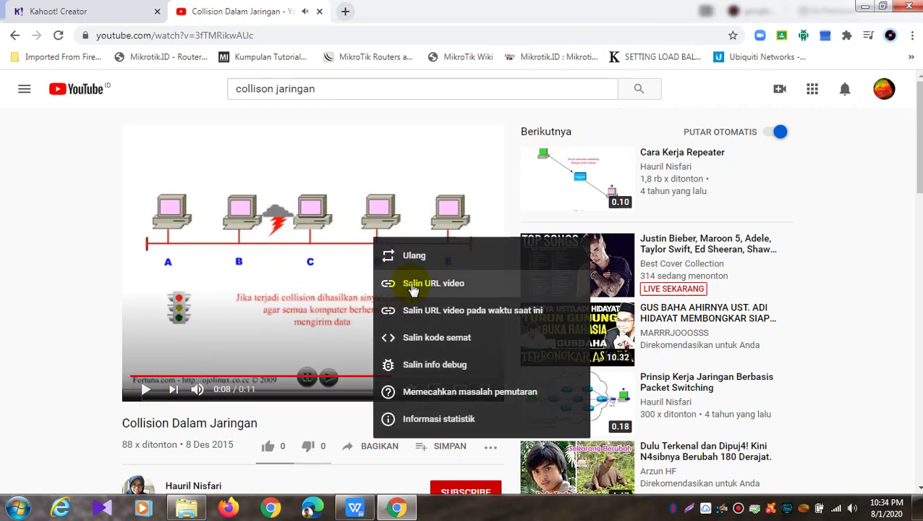
pyautogui.click(413, 284)
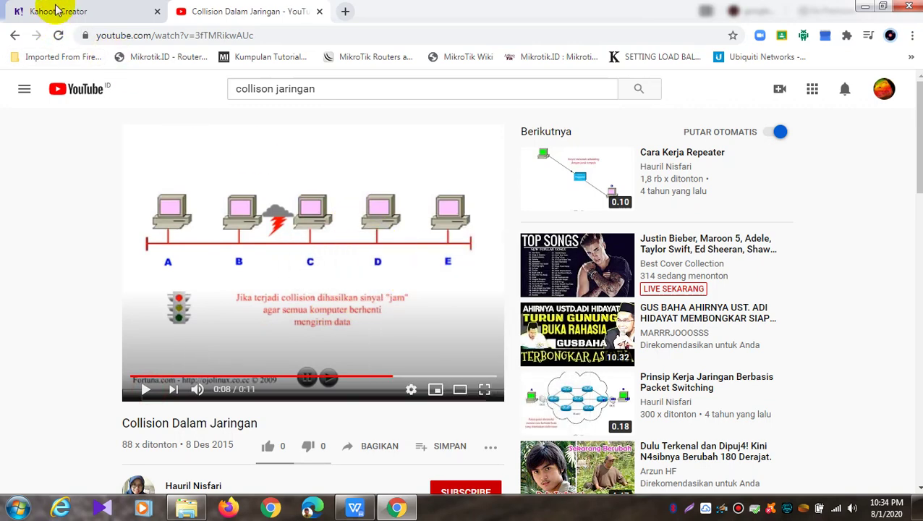
pyautogui.click(57, 11)
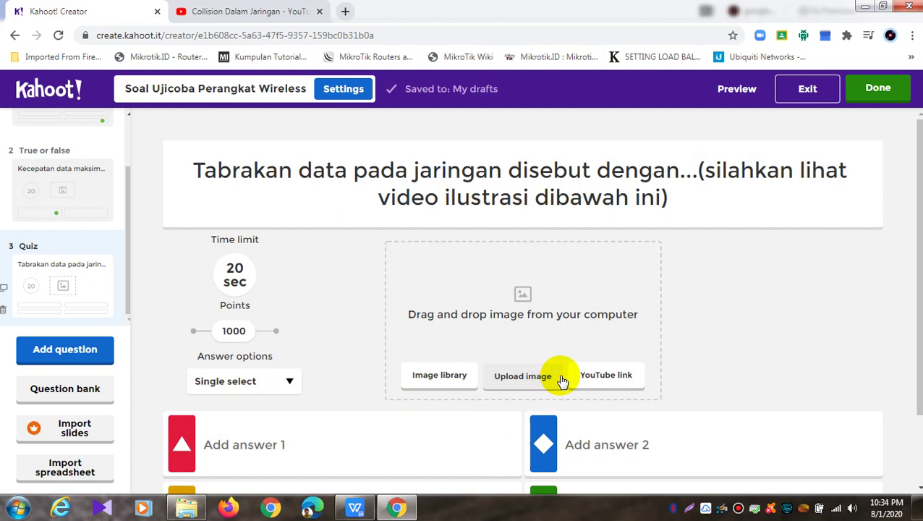
# Paste the 'Collision Dalam Jaringan' link as question 3's YouTube media, preview it, and add it
pyautogui.click(594, 377)
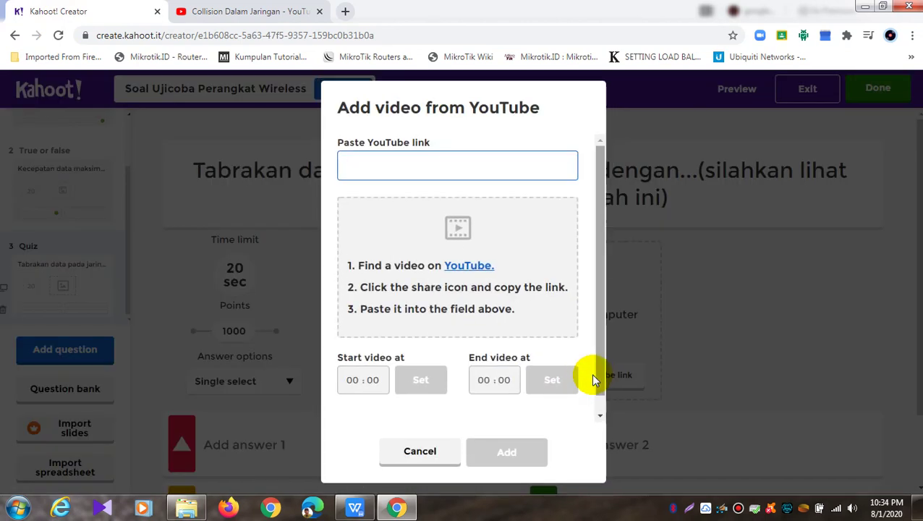
pyautogui.rightClick(400, 156)
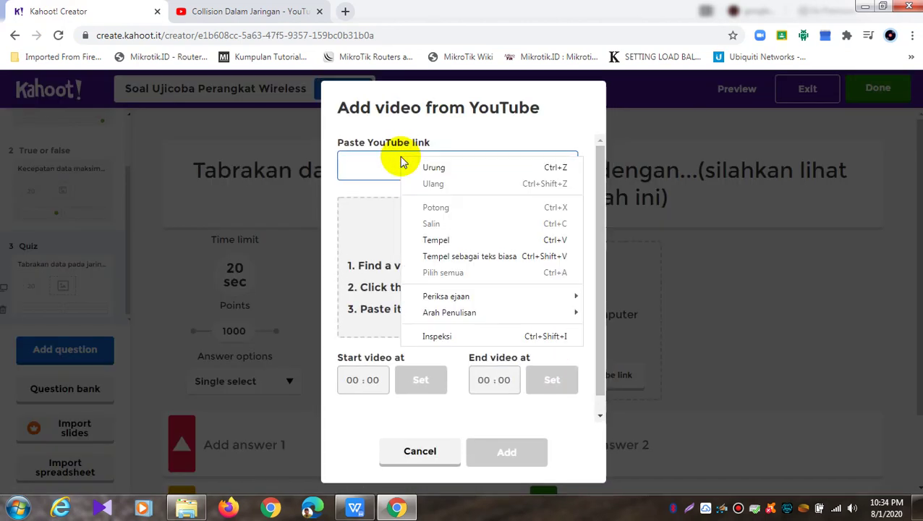
pyautogui.click(436, 241)
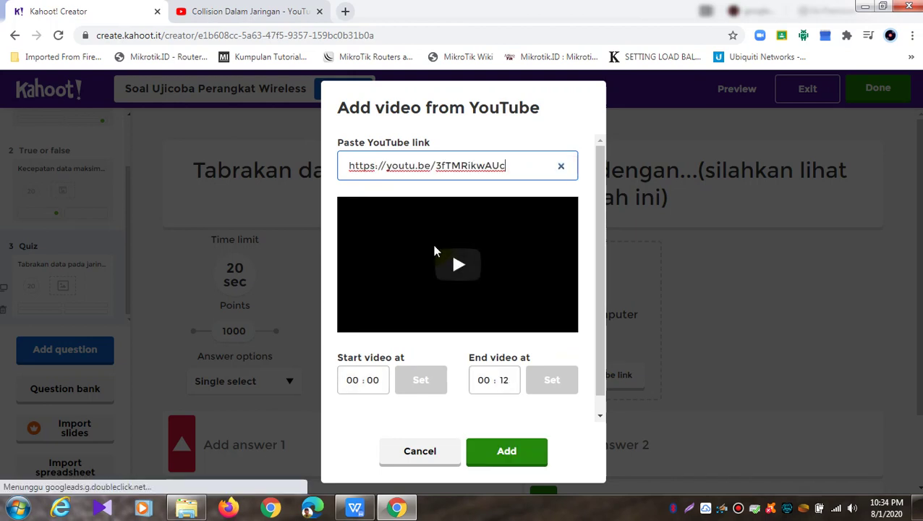
pyautogui.click(458, 263)
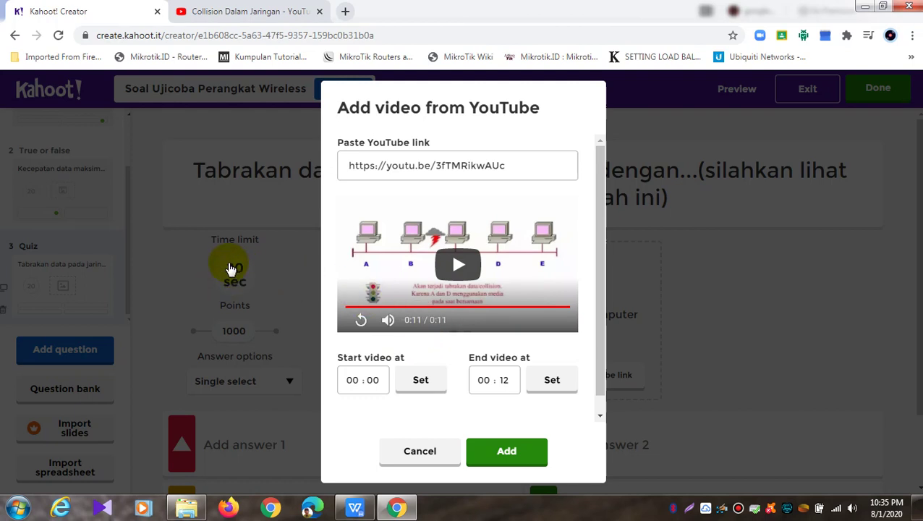
pyautogui.click(500, 447)
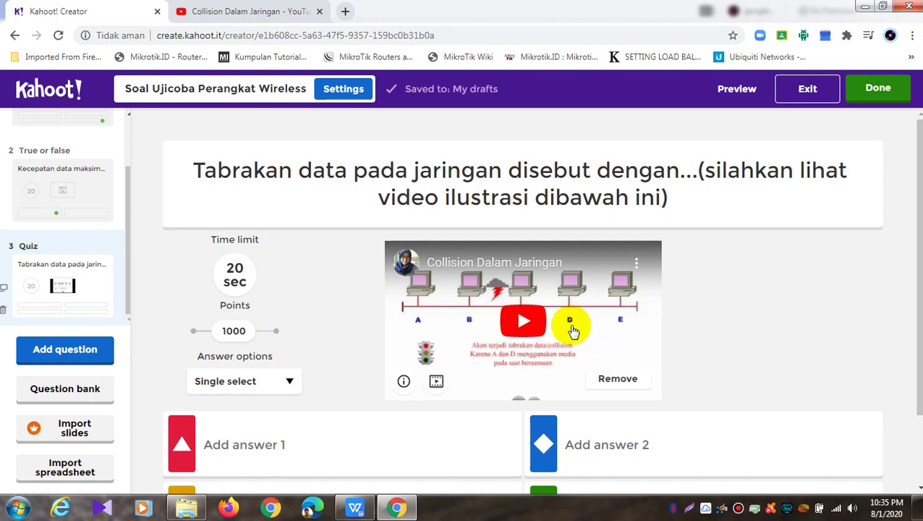
pyautogui.click(246, 280)
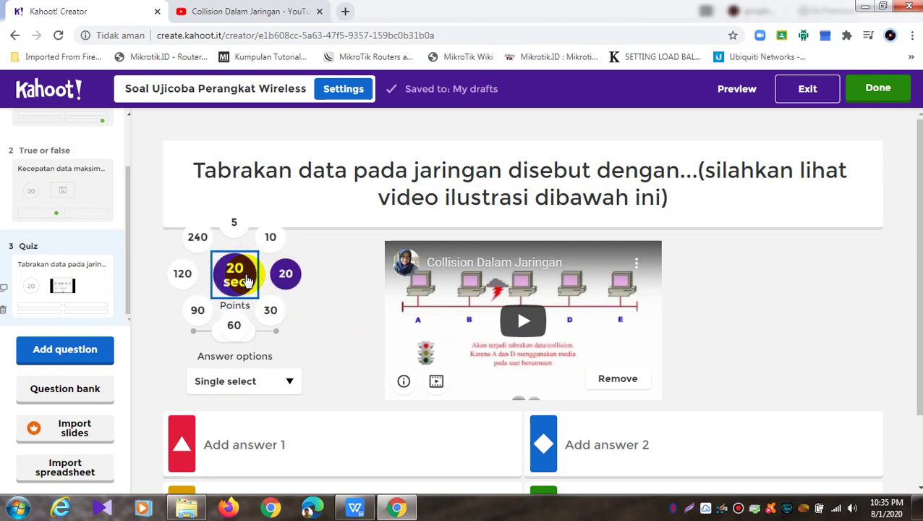
# Set question 3's time limit to 30 seconds
pyautogui.click(269, 310)
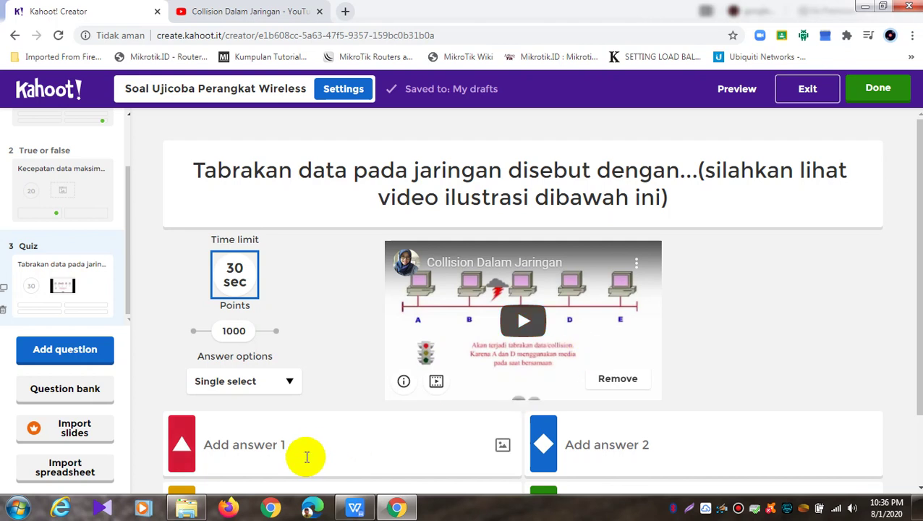
pyautogui.scroll(-1, 307, 456)
# Enter the answers Collison, Fusion and Attacker for question 3
pyautogui.click(325, 374)
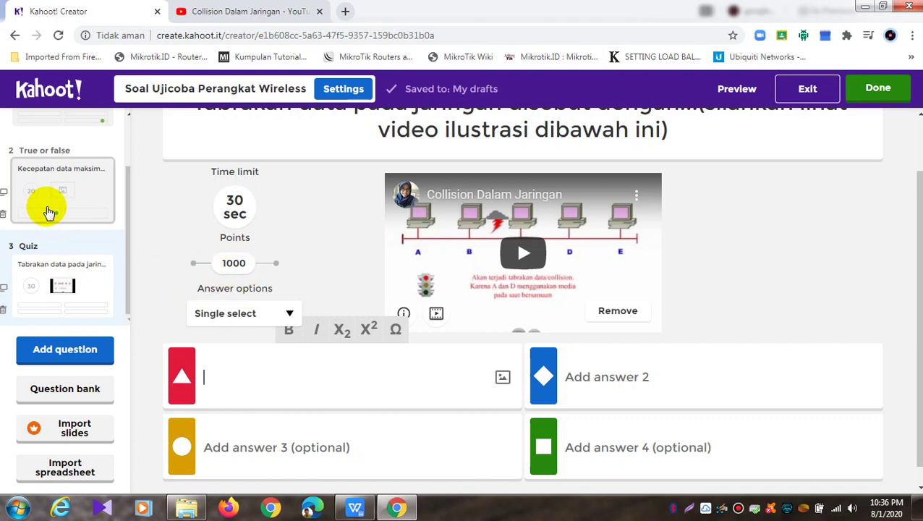
pyautogui.click(294, 384)
pyautogui.write('co')
pyautogui.press('BackSpace')
pyautogui.press('BackSpace')
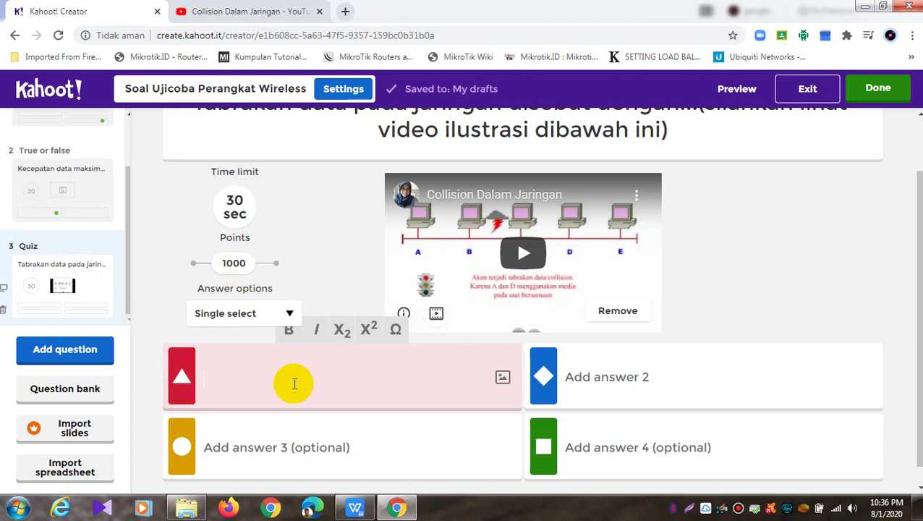
pyautogui.write('Collison')
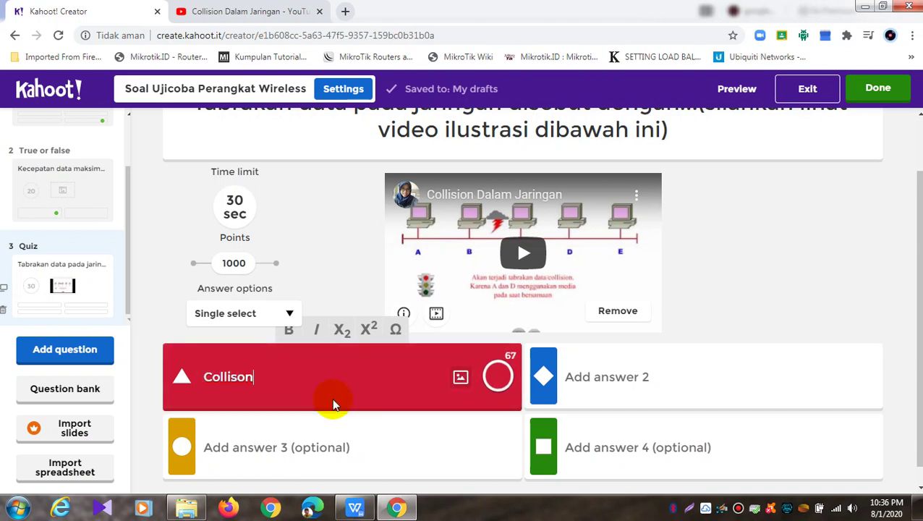
pyautogui.click(314, 449)
pyautogui.write('Fusion')
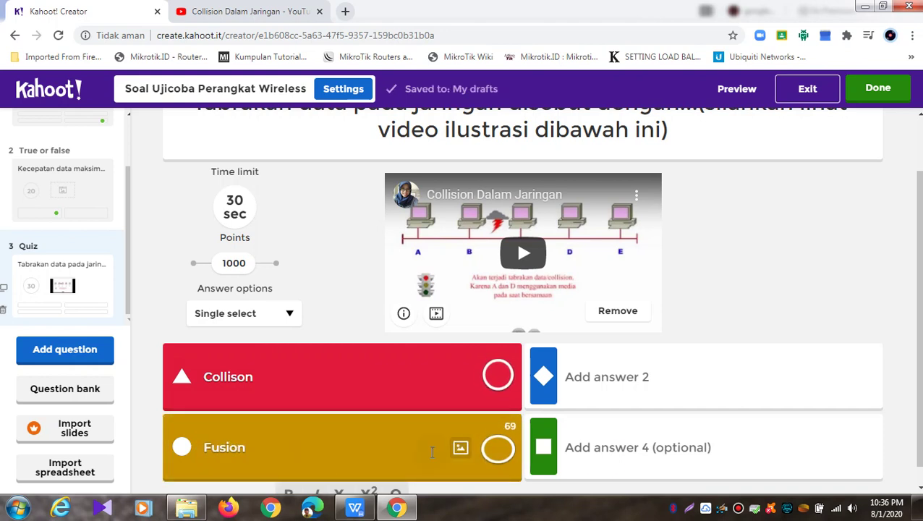
pyautogui.click(707, 367)
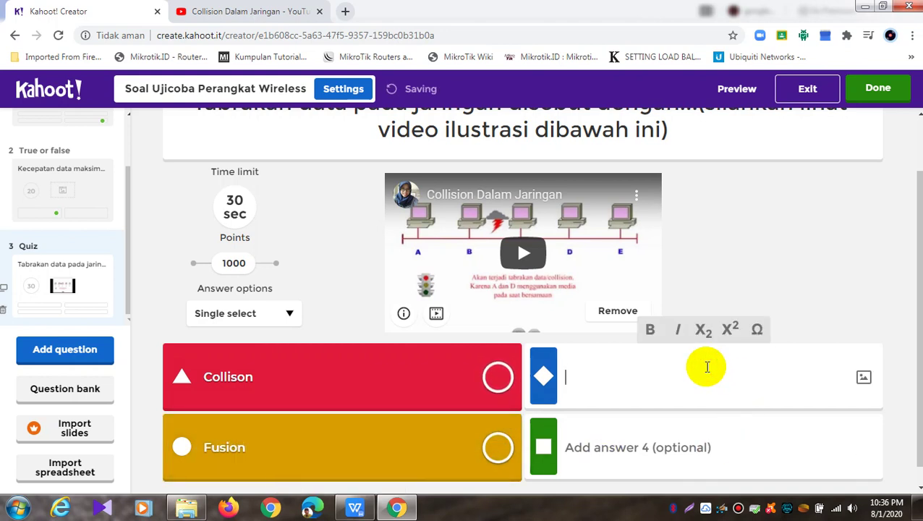
pyautogui.write('Attacker')
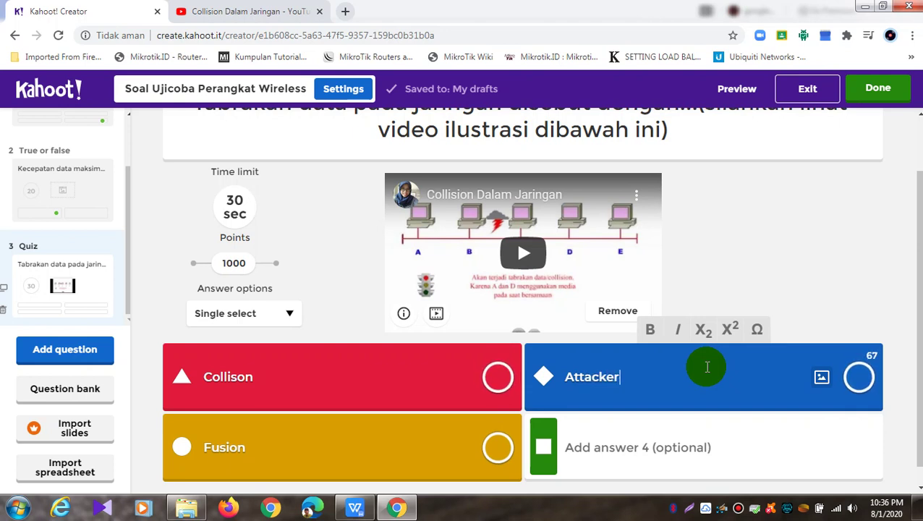
# Add Hijacking as the fourth answer, mark Collison correct, and preview the quiz
pyautogui.click(695, 441)
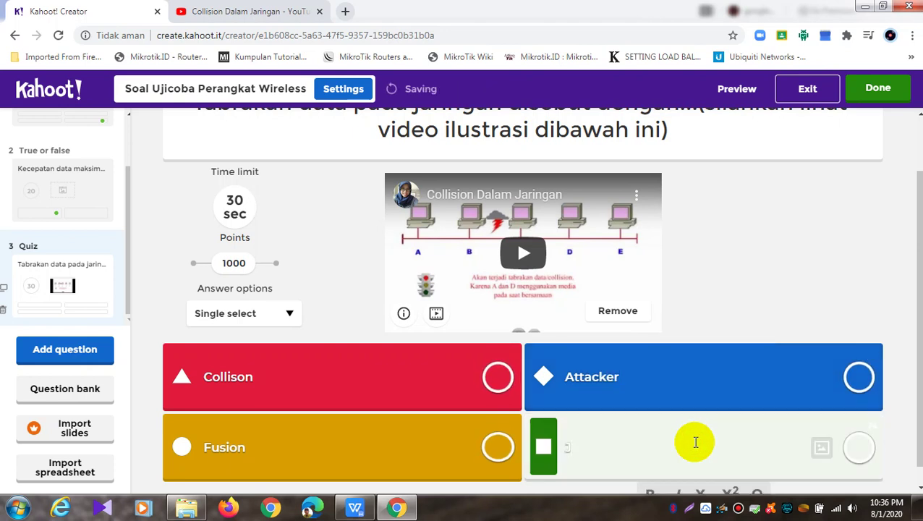
pyautogui.write('Jijacking')
pyautogui.moveTo(688, 443); pyautogui.dragTo(565, 447)
pyautogui.write('Hijacking')
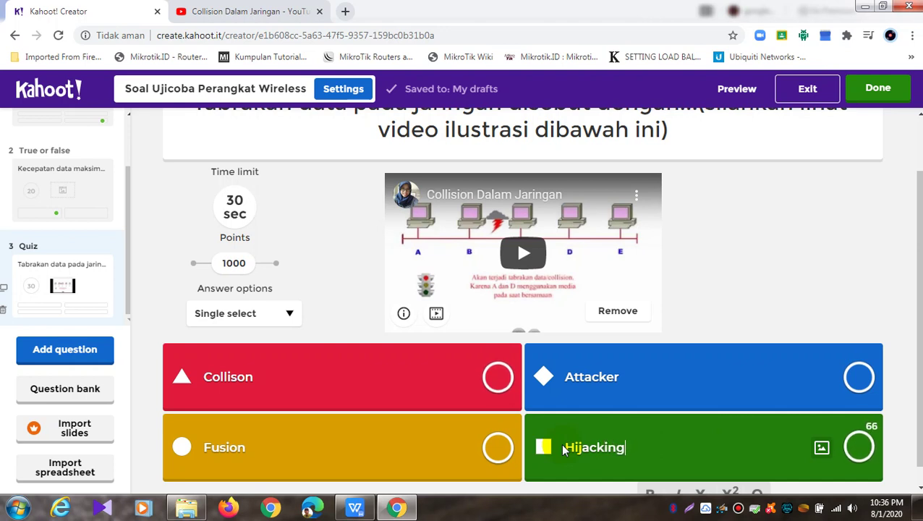
pyautogui.click(498, 376)
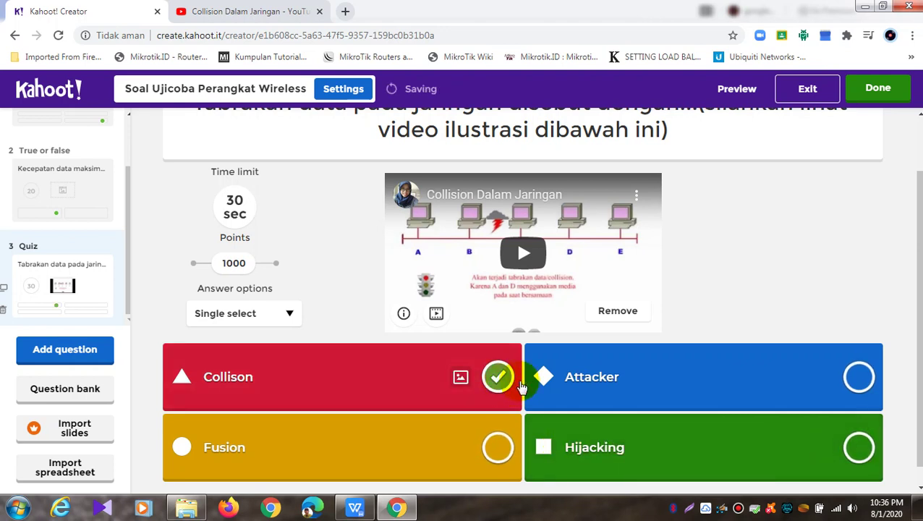
pyautogui.click(736, 88)
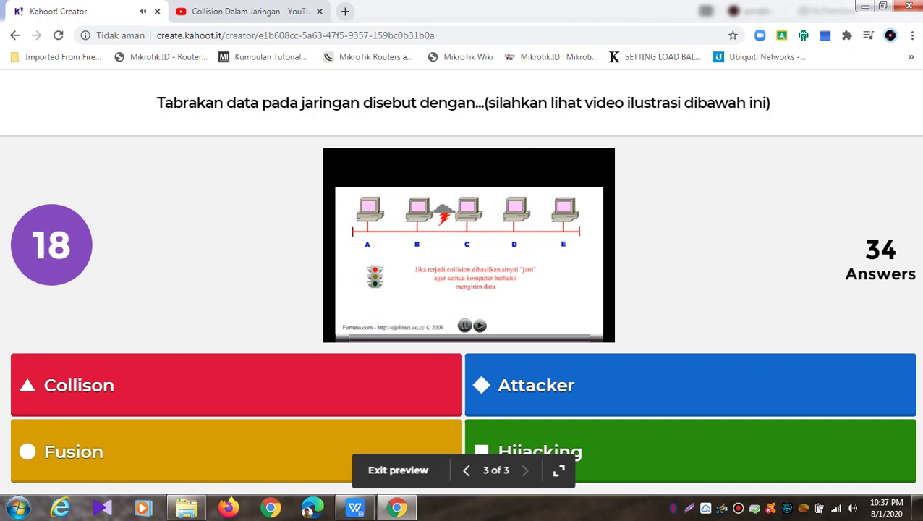
pyautogui.click(355, 269)
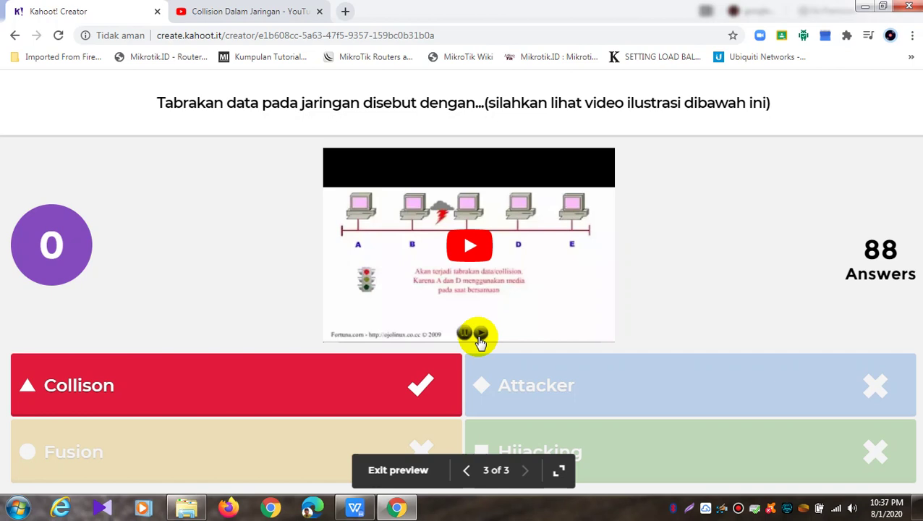
pyautogui.click(416, 469)
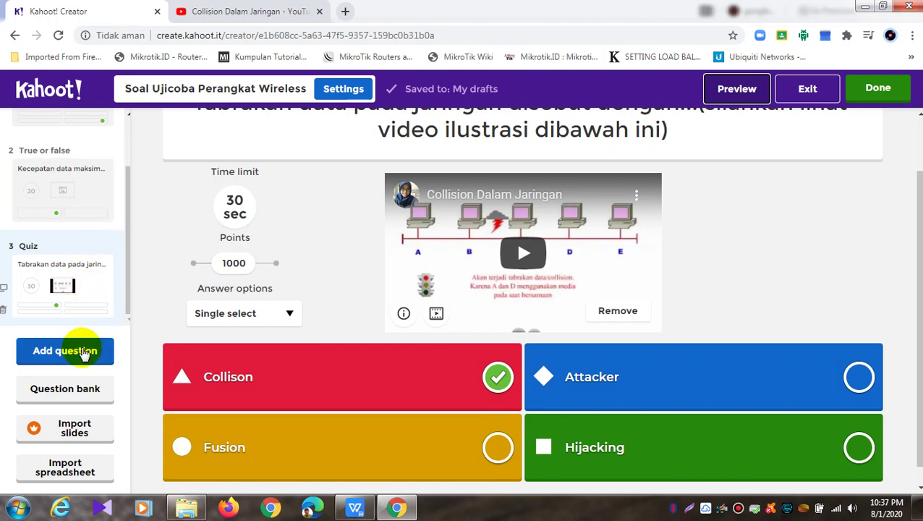
pyautogui.click(85, 352)
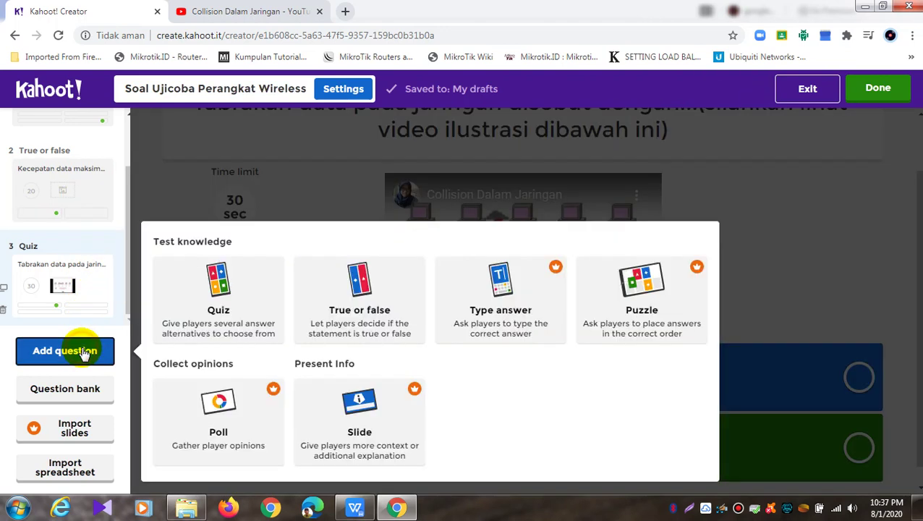
# Make the new question 4 a Quiz-type question
pyautogui.click(255, 301)
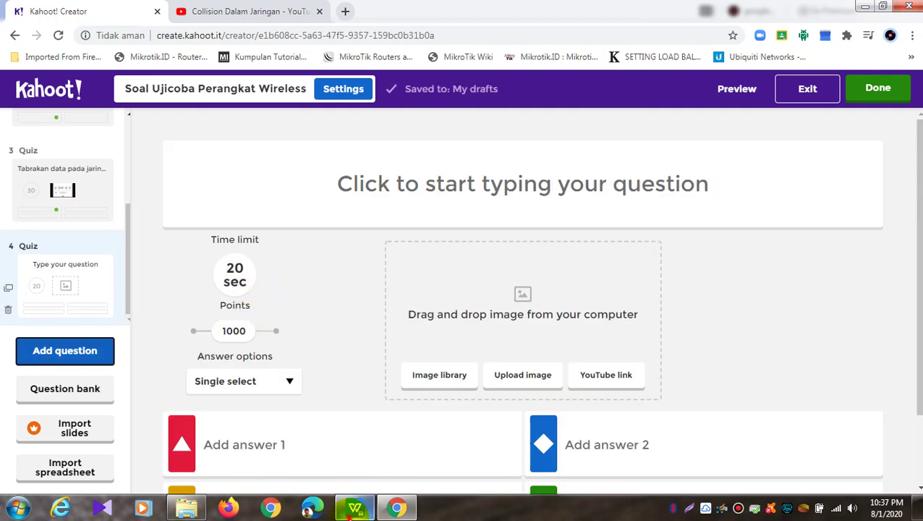
pyautogui.click(354, 508)
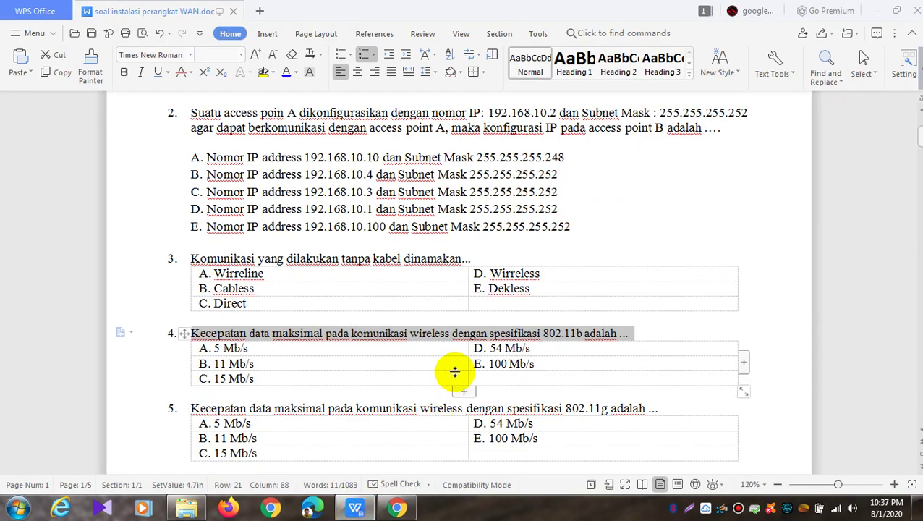
# Return to the Kahoot editor in Chrome showing blank question 4
pyautogui.click(396, 507)
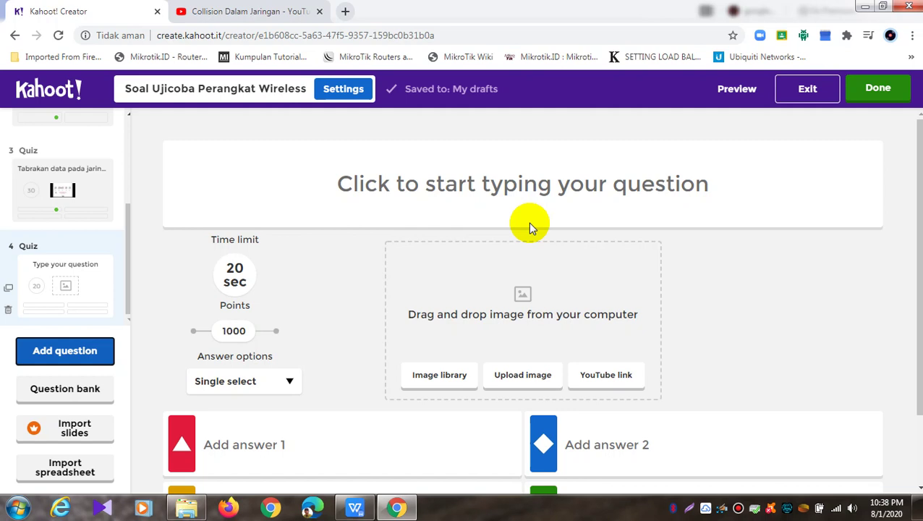
# Enter question 4's text 'Perangkat dibawah ini adalah perangkat jaringan....'
pyautogui.click(595, 163)
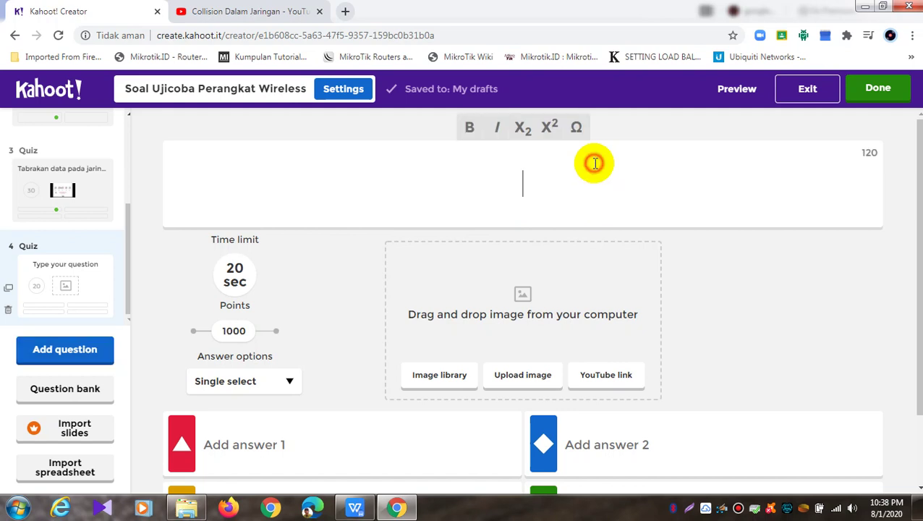
pyautogui.write('Perangkat dibawah ini y')
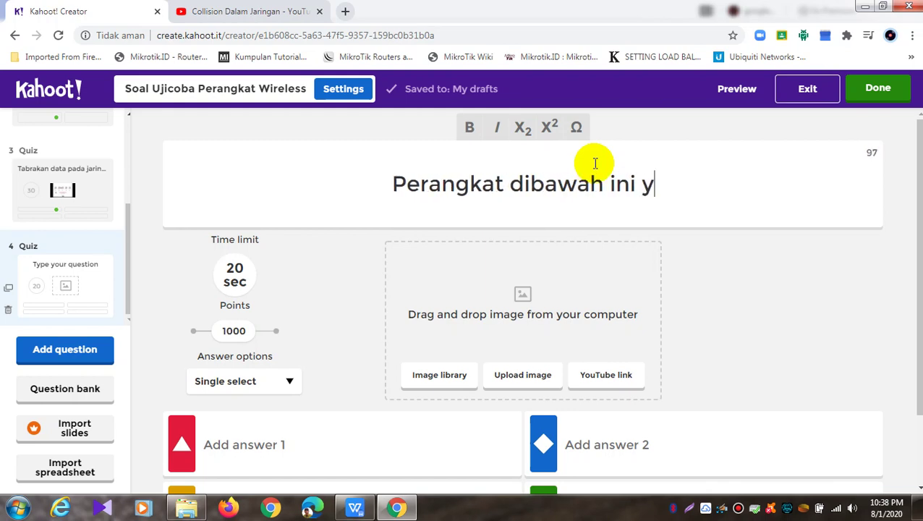
pyautogui.press('BackSpace')
pyautogui.write('adalah ')
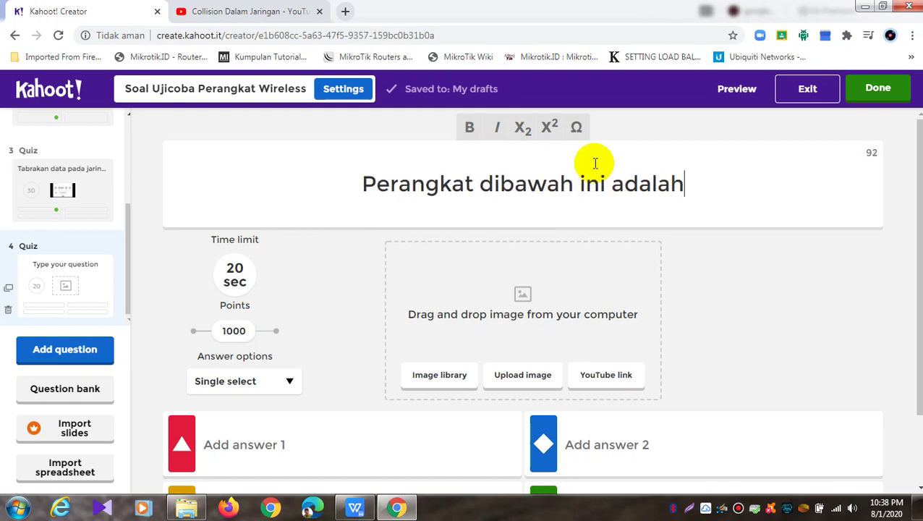
pyautogui.write('perang')
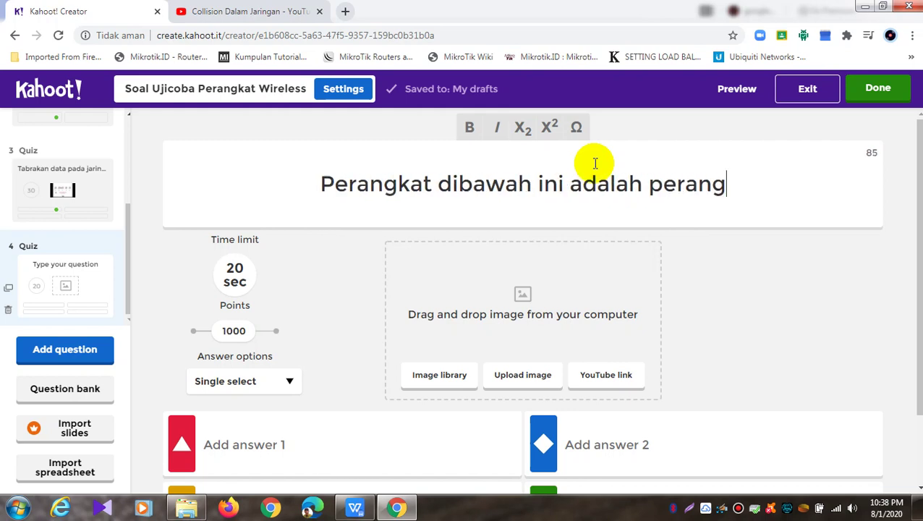
pyautogui.write('kat jari')
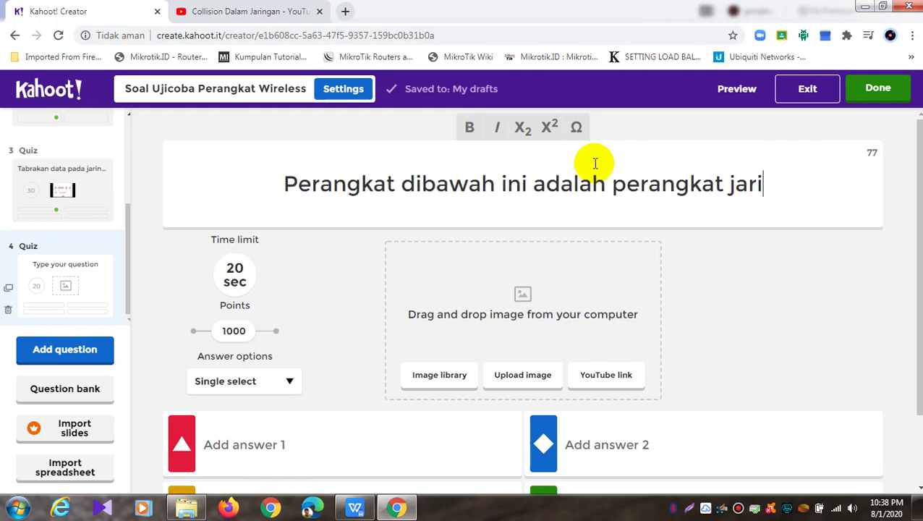
pyautogui.write('ngan')
pyautogui.press('BackSpace')
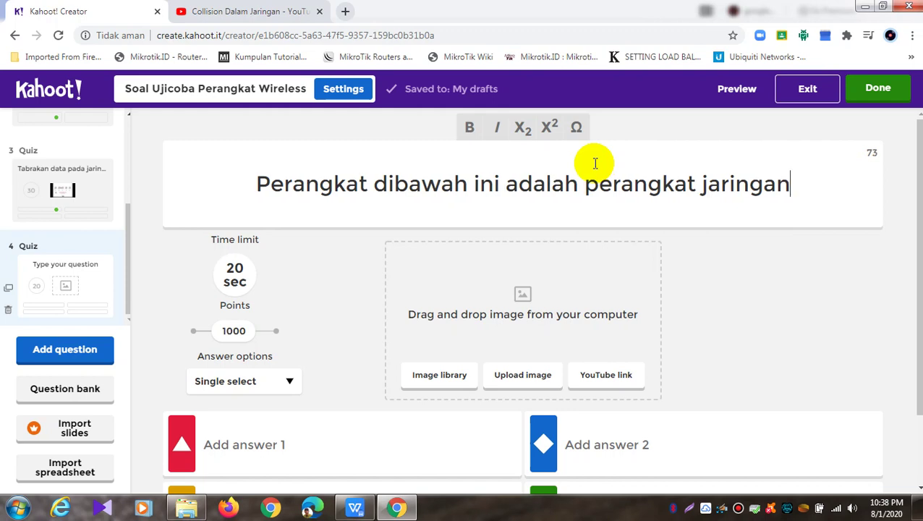
pyautogui.write('....')
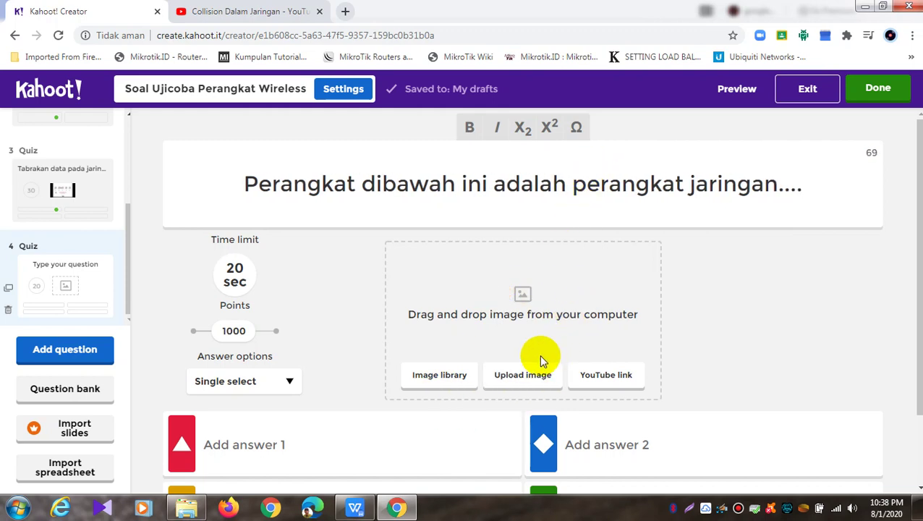
pyautogui.click(522, 383)
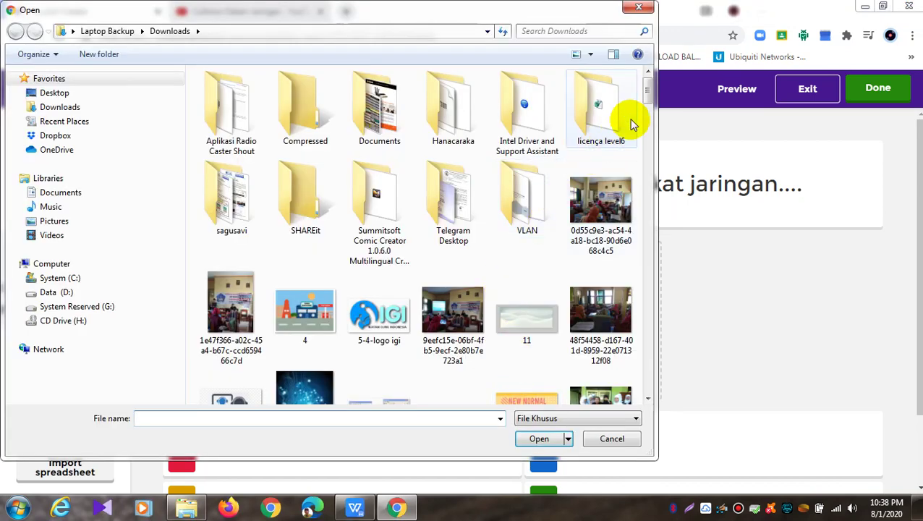
pyautogui.moveTo(649, 92); pyautogui.dragTo(639, 182)
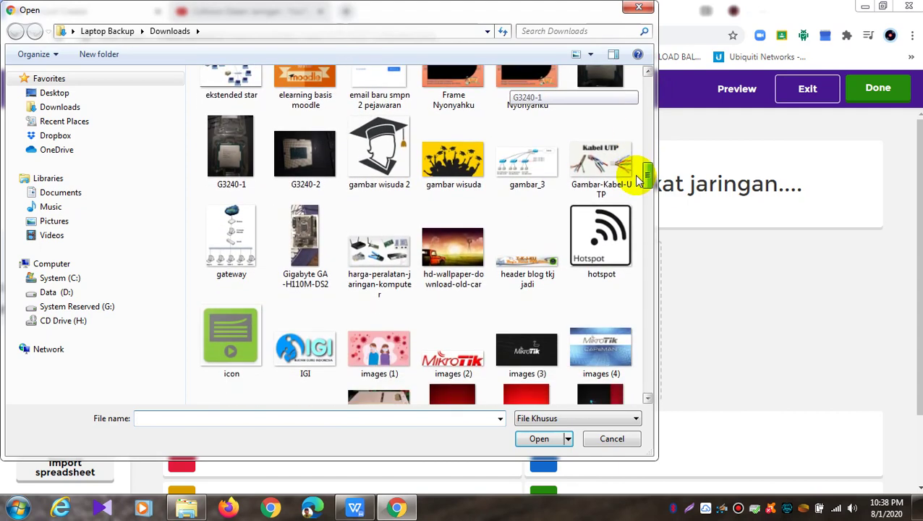
pyautogui.click(453, 269)
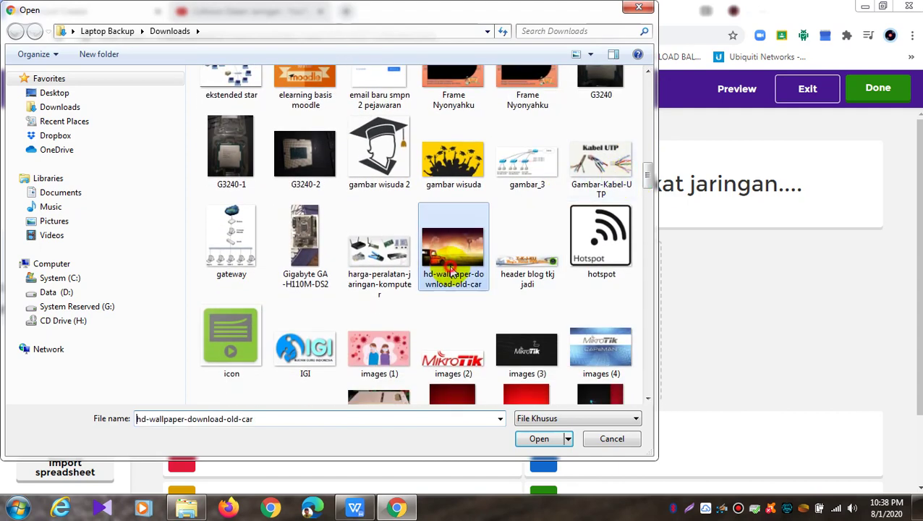
pyautogui.scroll(-10, 452, 269)
pyautogui.click(450, 269)
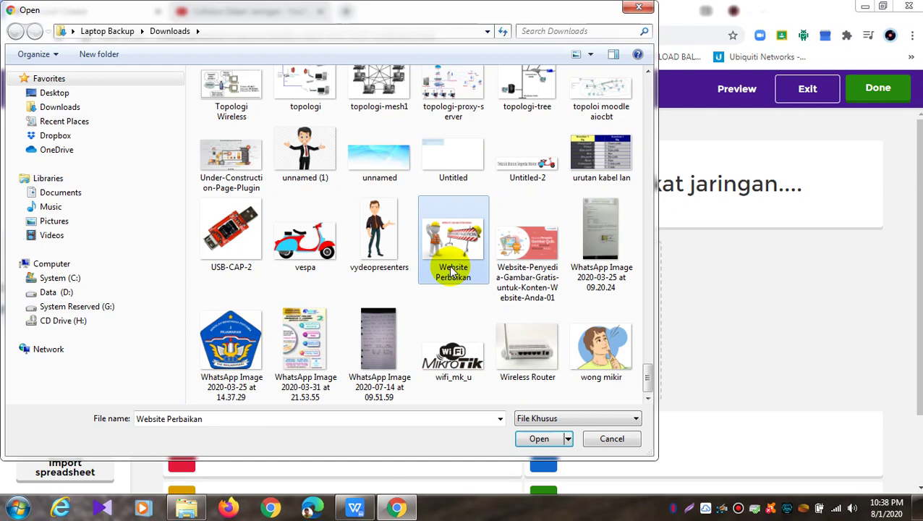
pyautogui.press('Right')
pyautogui.press('Right')
pyautogui.press('Right')
pyautogui.press('Right')
pyautogui.press('Right')
pyautogui.press('Right')
pyautogui.press('Right')
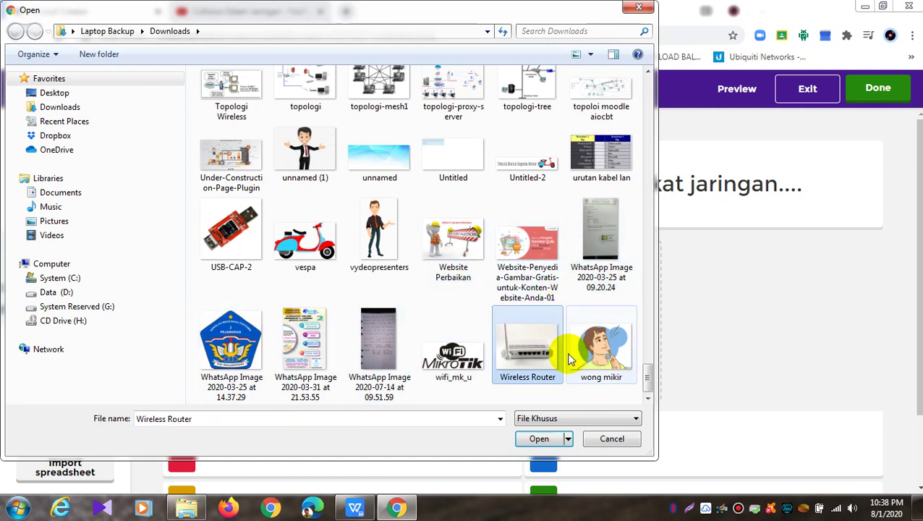
pyautogui.click(541, 438)
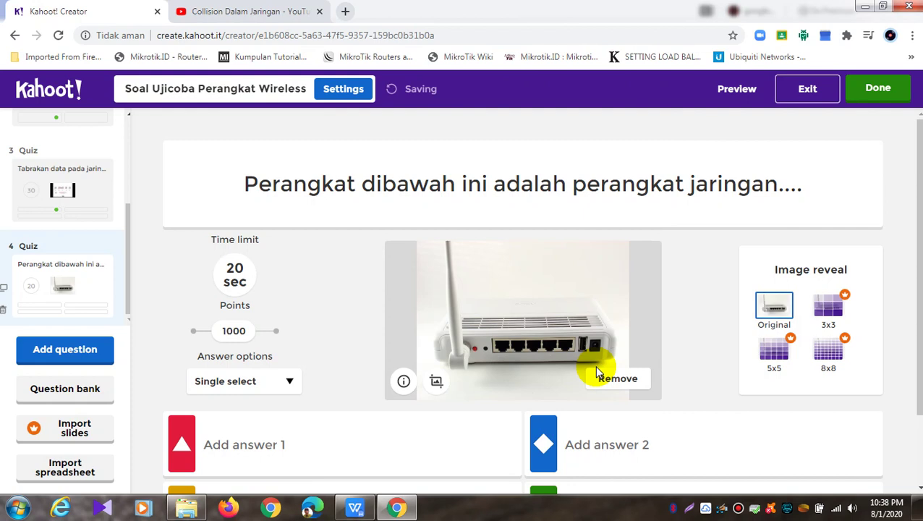
pyautogui.click(601, 381)
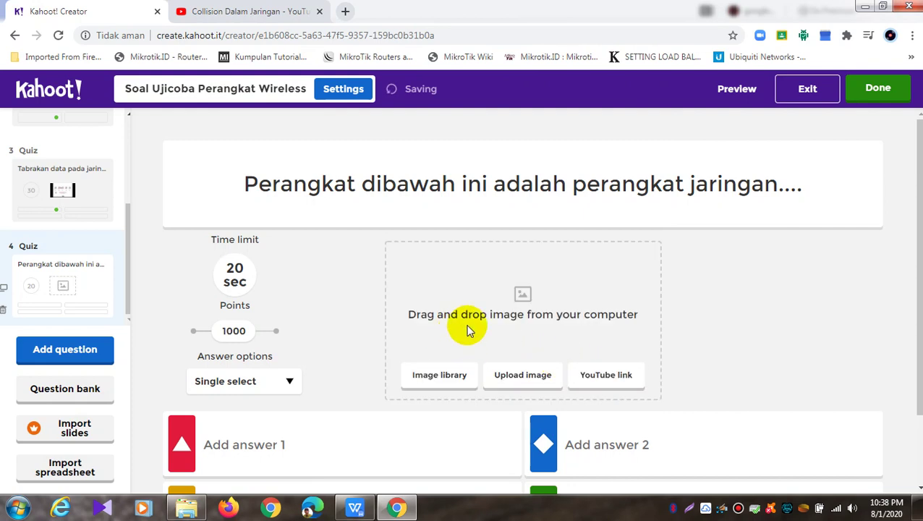
# Drag the Wireless Router picture from Downloads into question 4's image area
pyautogui.click(187, 508)
pyautogui.click(109, 84)
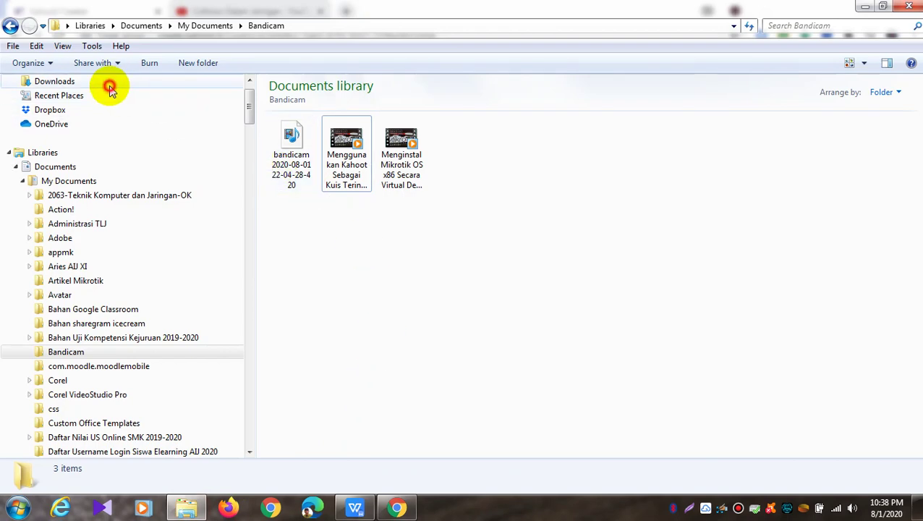
pyautogui.click(555, 268)
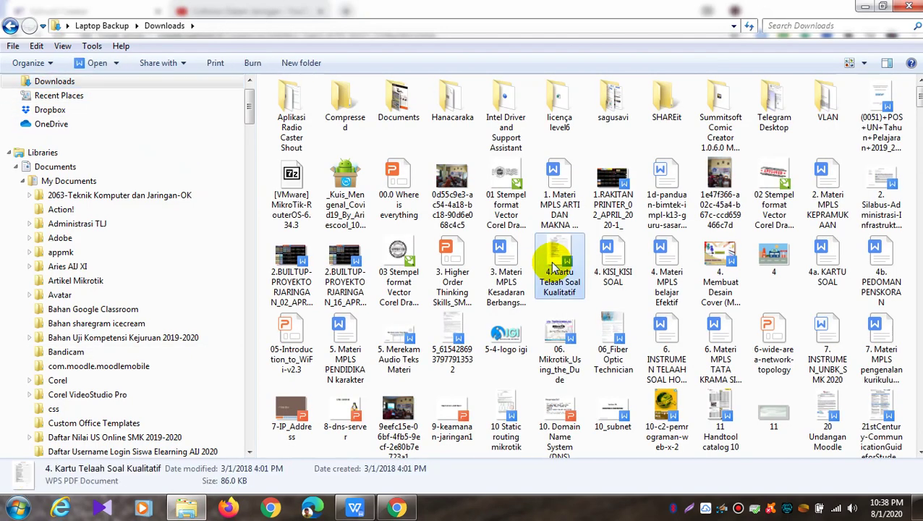
pyautogui.press('w')
pyautogui.press('w')
pyautogui.press('w')
pyautogui.press('w')
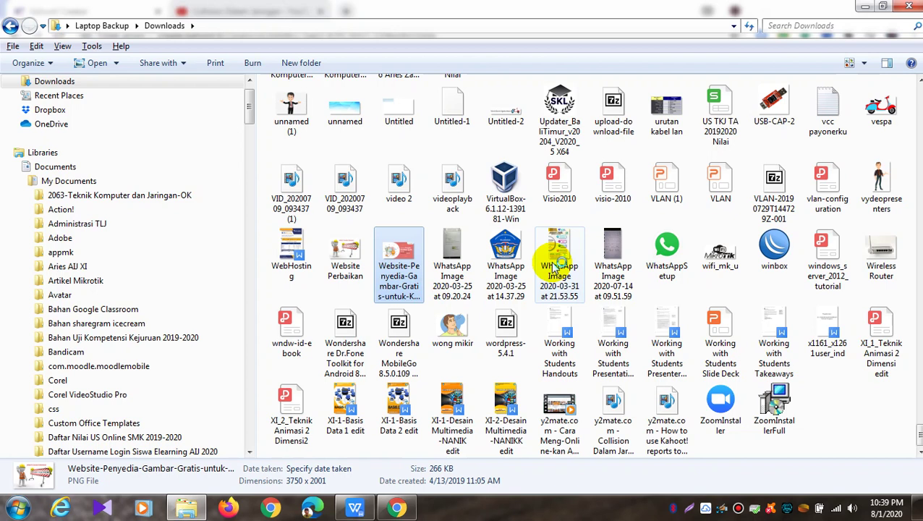
pyautogui.press('w')
pyautogui.press('w')
pyautogui.press('w')
pyautogui.press('w')
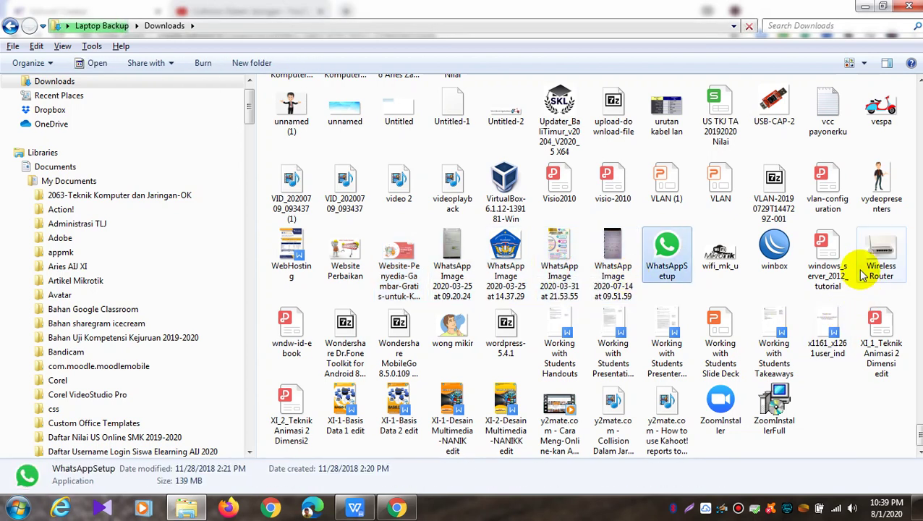
pyautogui.click(880, 259)
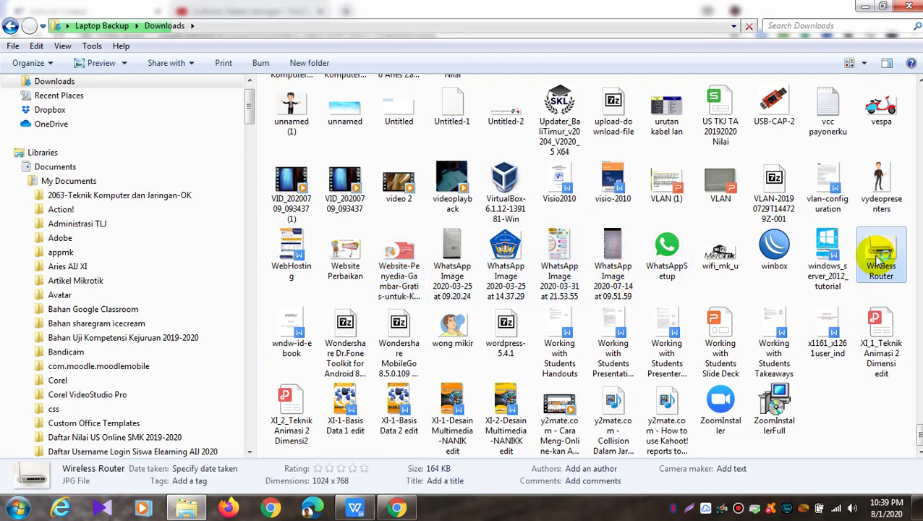
pyautogui.moveTo(880, 259); pyautogui.dragTo(516, 333)
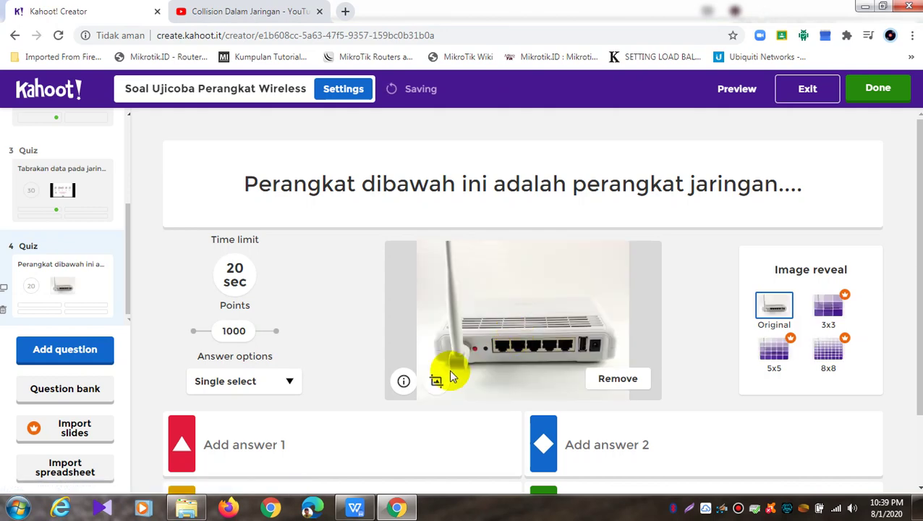
# Scroll down through the WPS exam question document
pyautogui.click(355, 507)
pyautogui.scroll(-6, 532, 373)
pyautogui.scroll(-10, 531, 374)
pyautogui.scroll(-10, 533, 372)
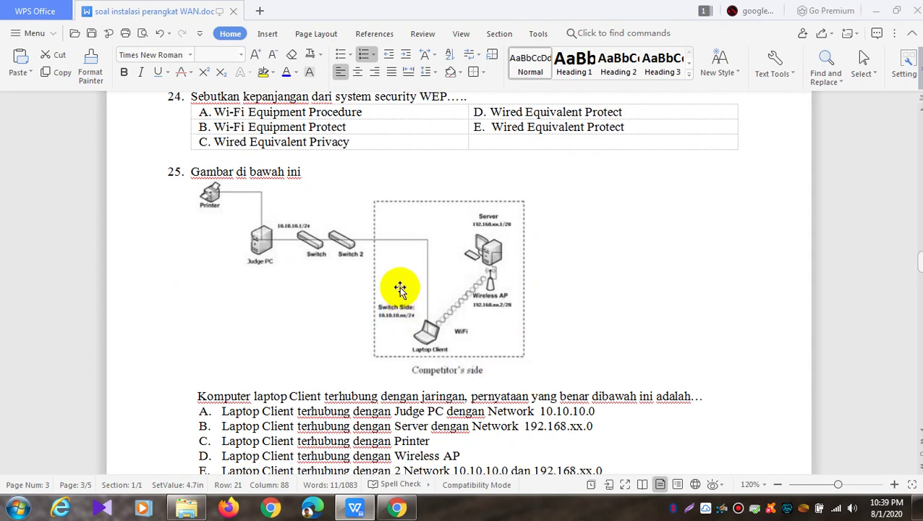
pyautogui.click(400, 289)
pyautogui.moveTo(400, 288); pyautogui.dragTo(556, 308)
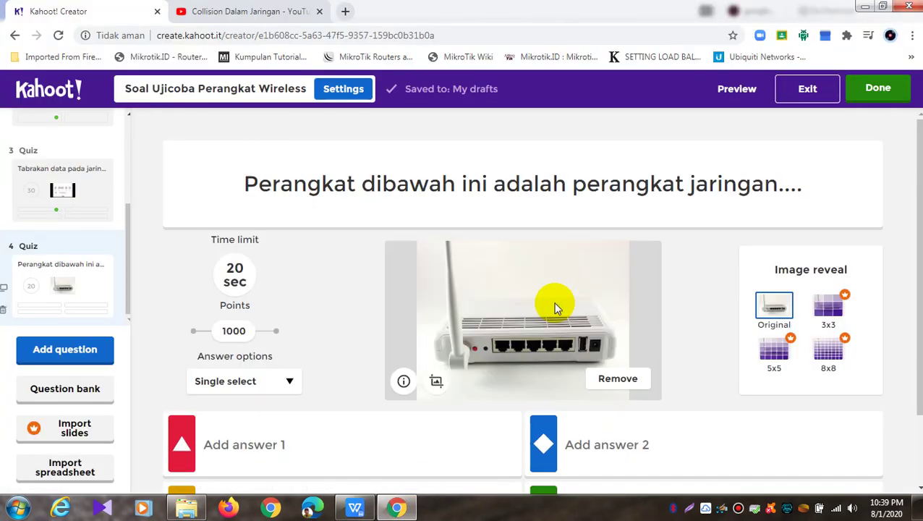
pyautogui.click(355, 508)
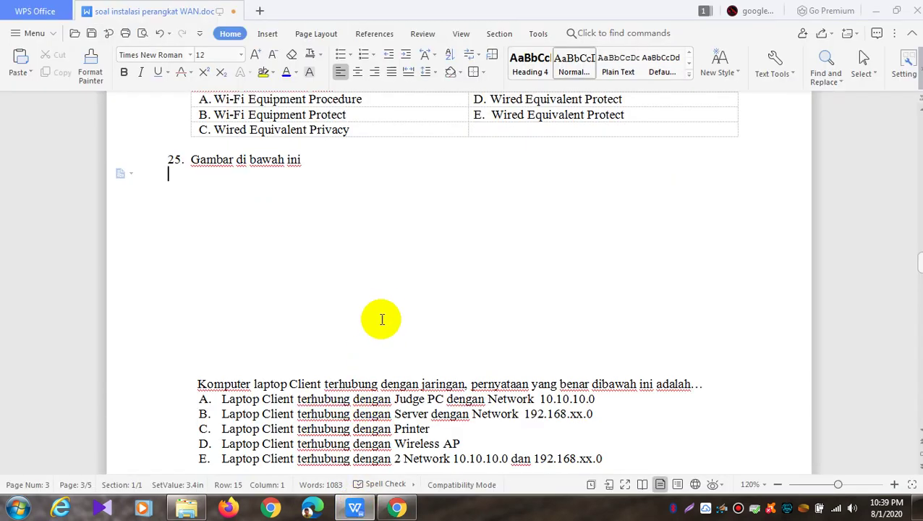
pyautogui.click(159, 33)
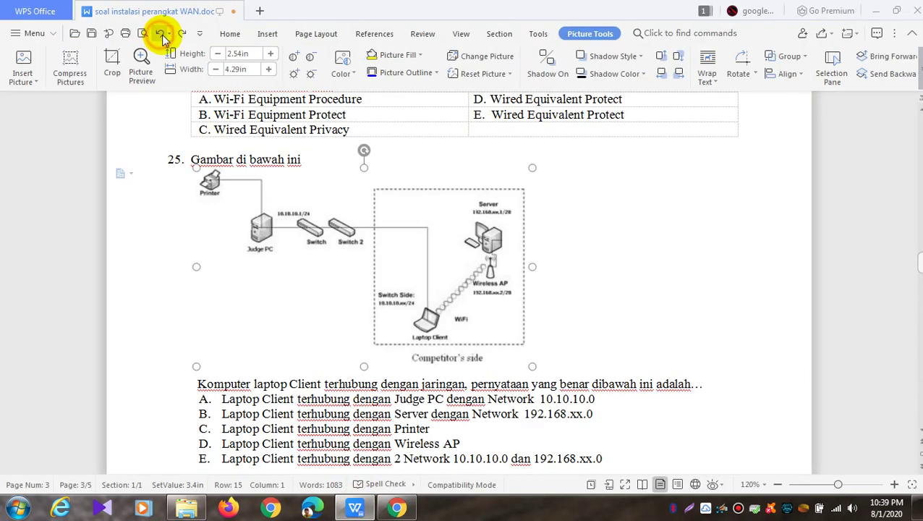
pyautogui.scroll(5, 756, 345)
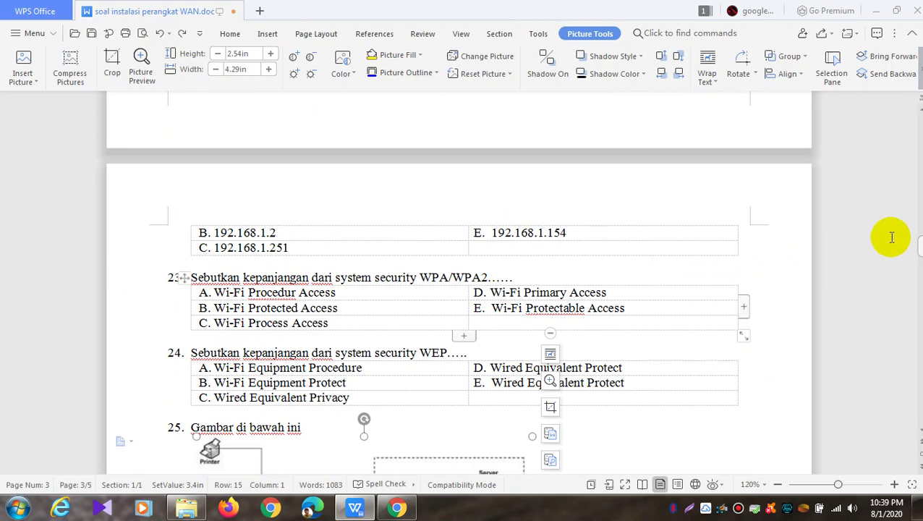
pyautogui.moveTo(917, 247); pyautogui.dragTo(919, 130)
# Fill question 4's first two answers with Router and Wireless Router
pyautogui.click(397, 507)
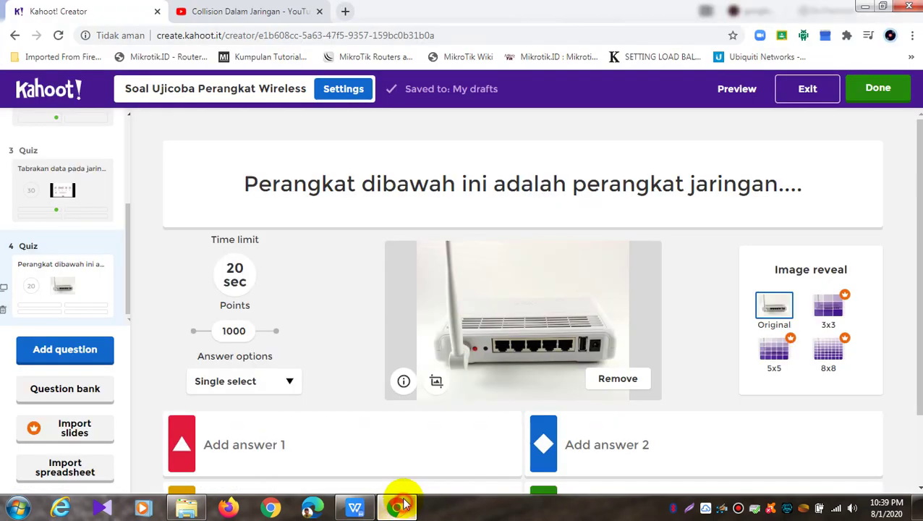
pyautogui.scroll(-2, 405, 385)
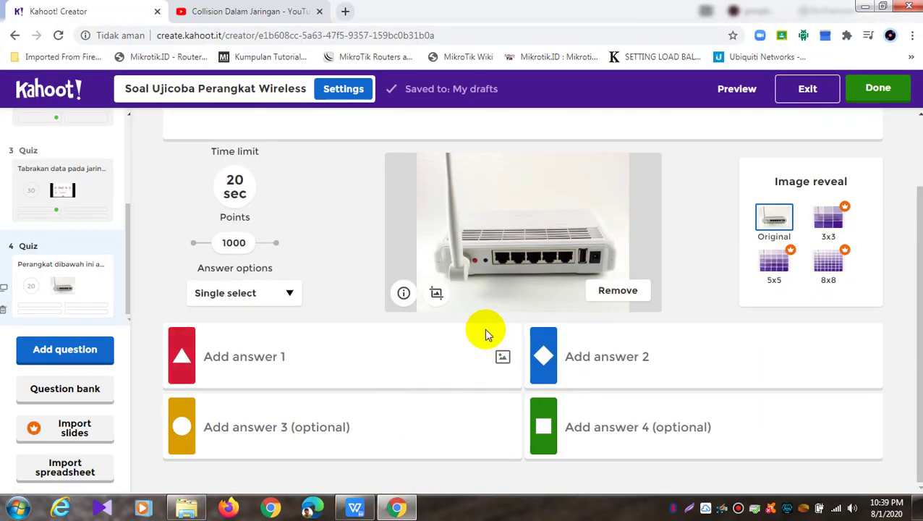
pyautogui.click(369, 359)
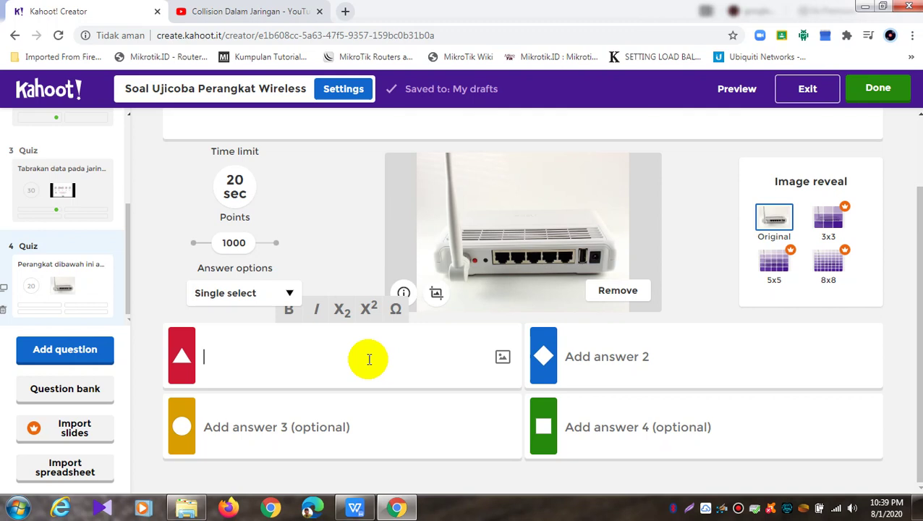
pyautogui.write('Router')
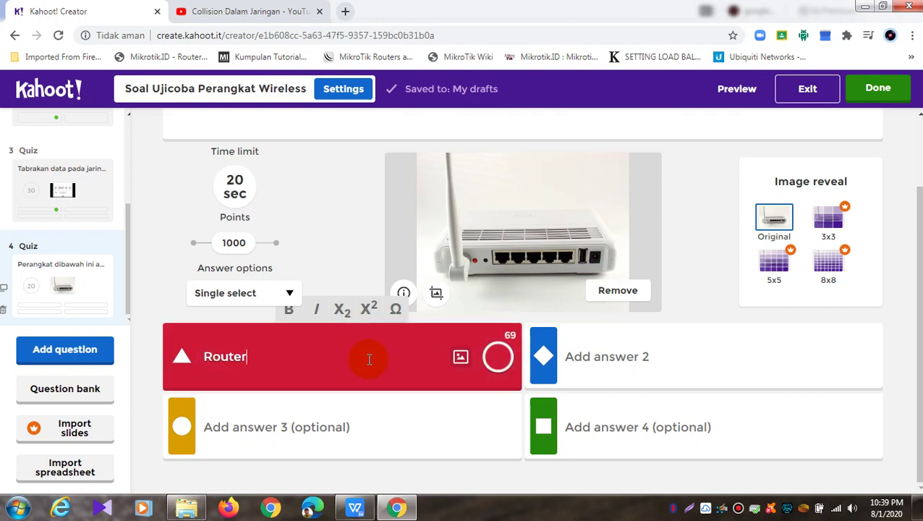
pyautogui.press('Tab')
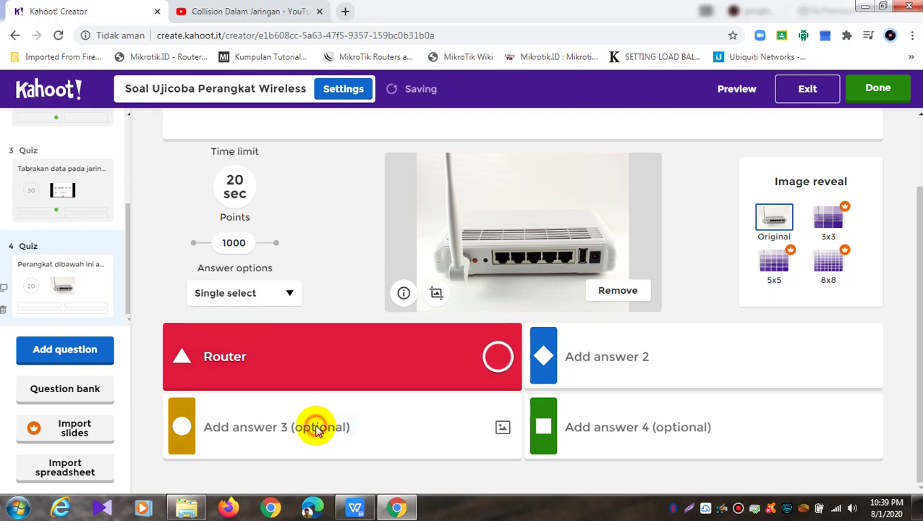
pyautogui.click(618, 357)
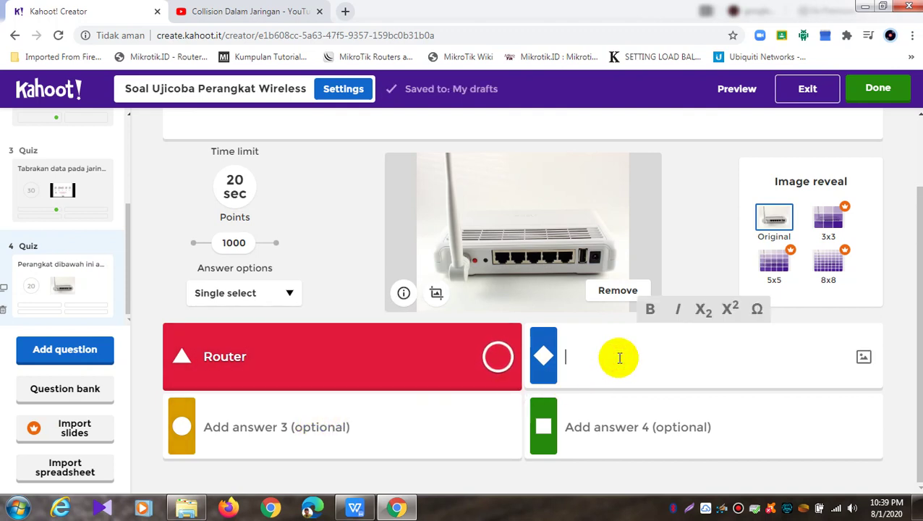
pyautogui.write('Wi')
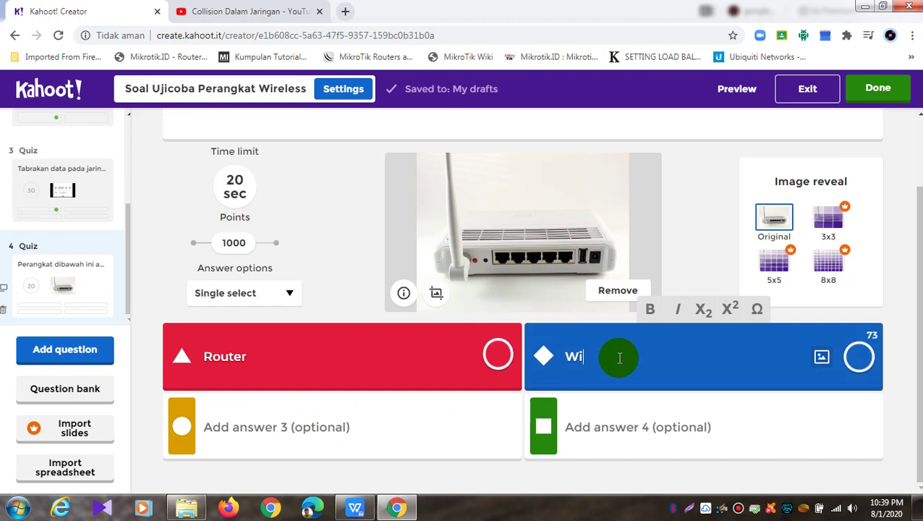
pyautogui.write('reless ')
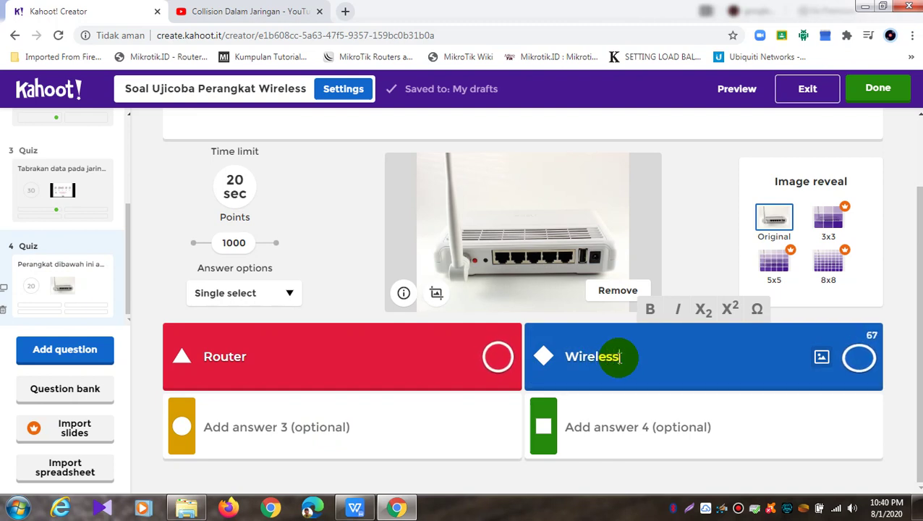
pyautogui.write('Router')
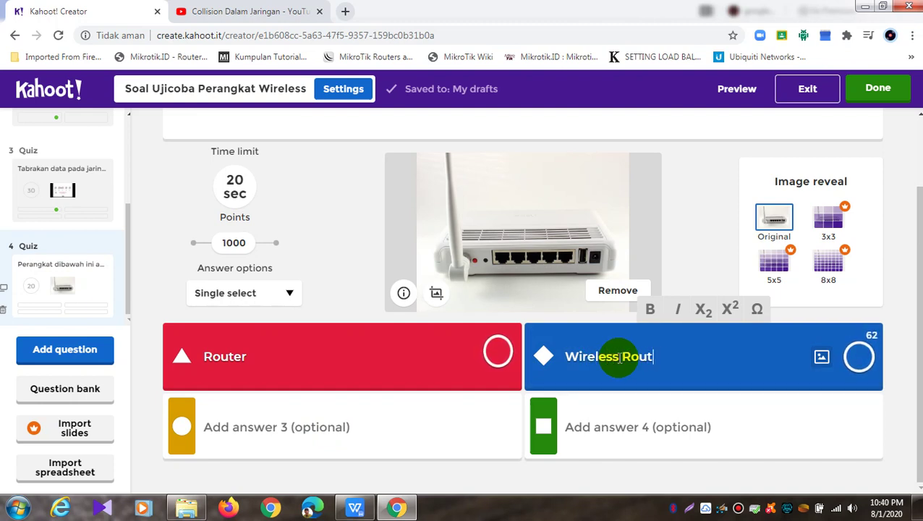
pyautogui.click(317, 429)
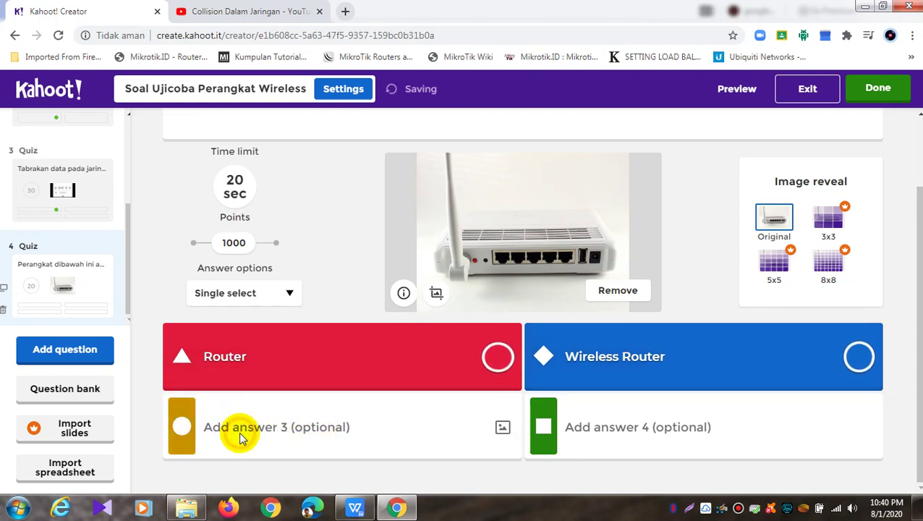
# Enter Modem as question 4's fourth answer
pyautogui.click(630, 426)
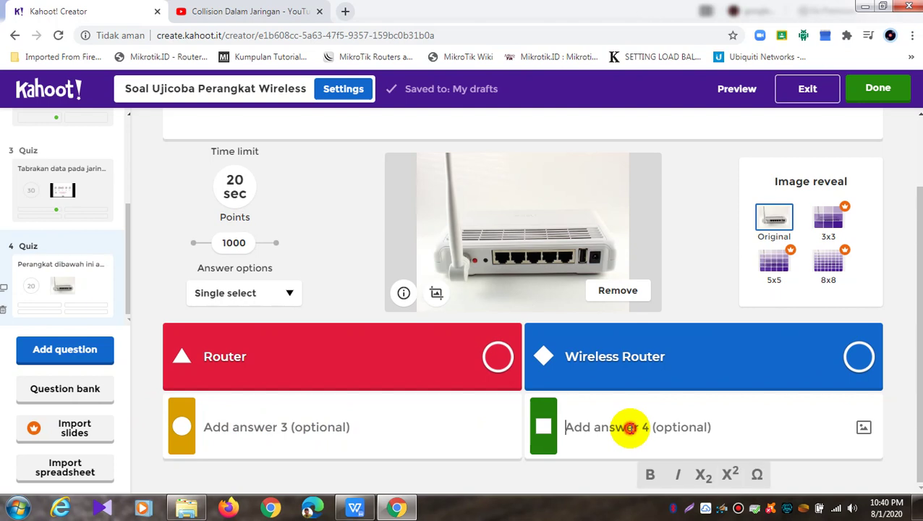
pyautogui.click(354, 427)
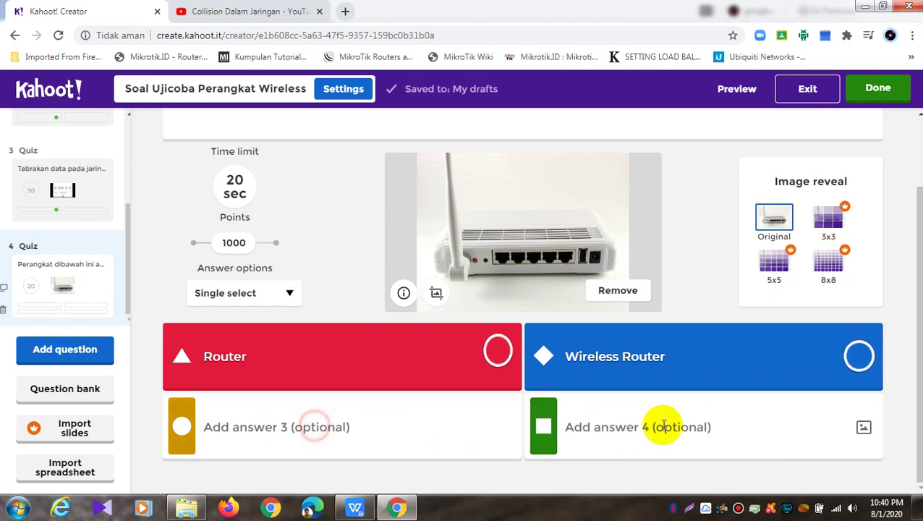
pyautogui.click(691, 423)
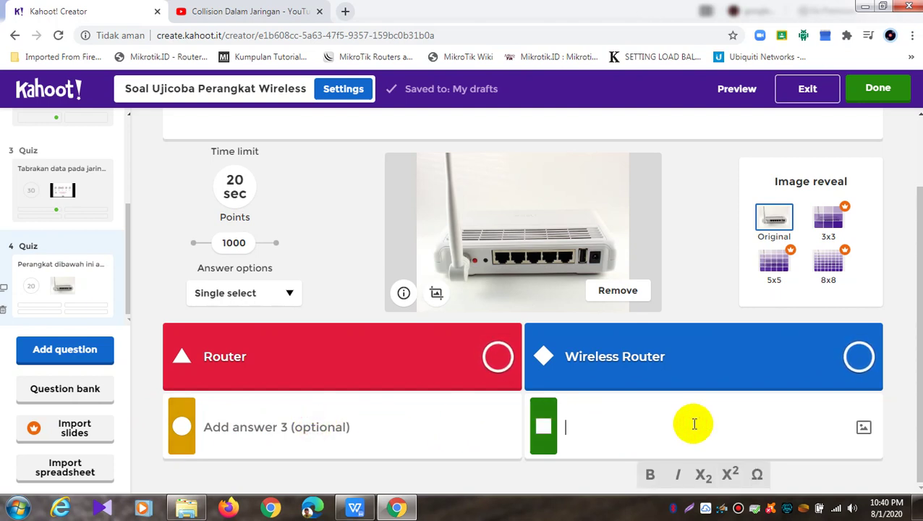
pyautogui.write('Modem')
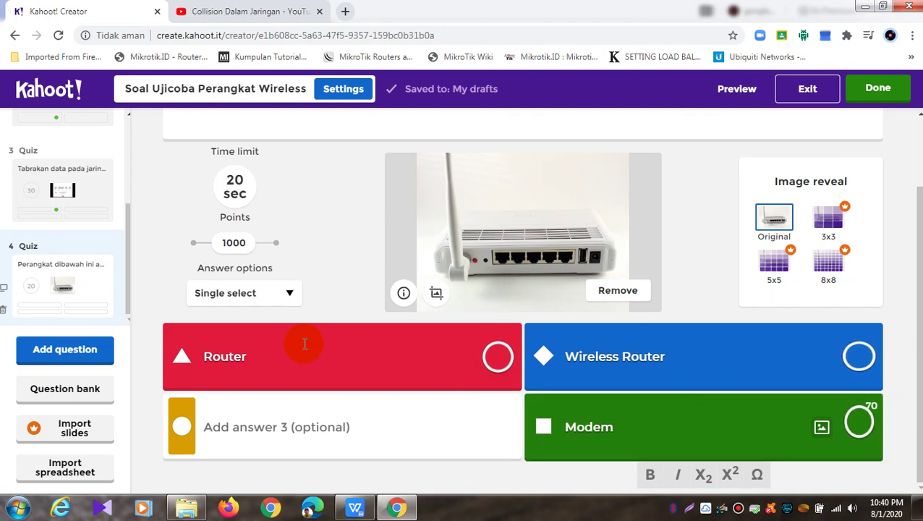
pyautogui.click(264, 434)
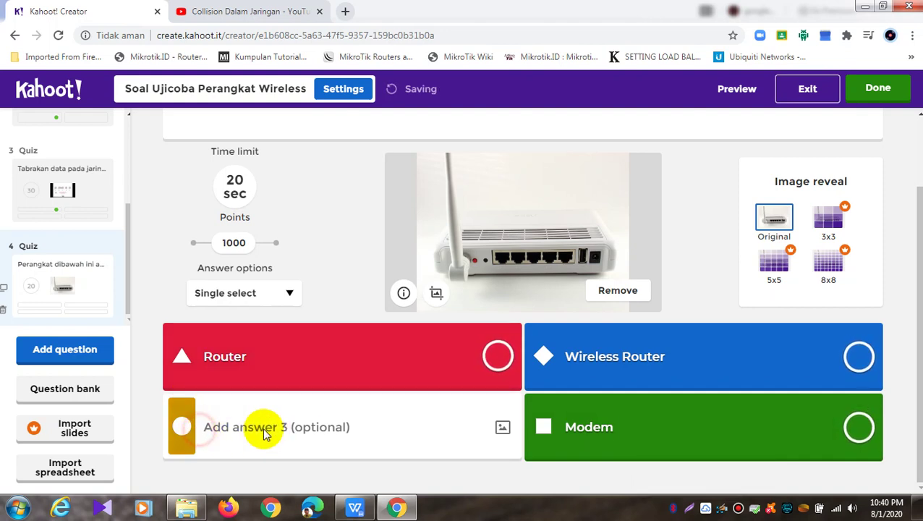
# Try repeatedly to start editing the still-empty third answer
pyautogui.click(304, 350)
pyautogui.click(274, 429)
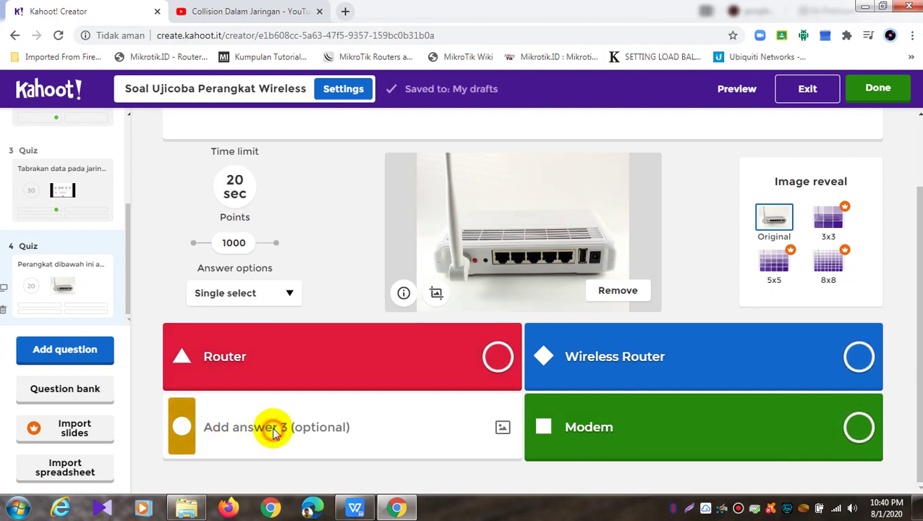
pyautogui.click(350, 355)
pyautogui.click(306, 440)
pyautogui.click(311, 432)
pyautogui.click(311, 432)
pyautogui.click(311, 431)
pyautogui.click(198, 421)
pyautogui.click(191, 422)
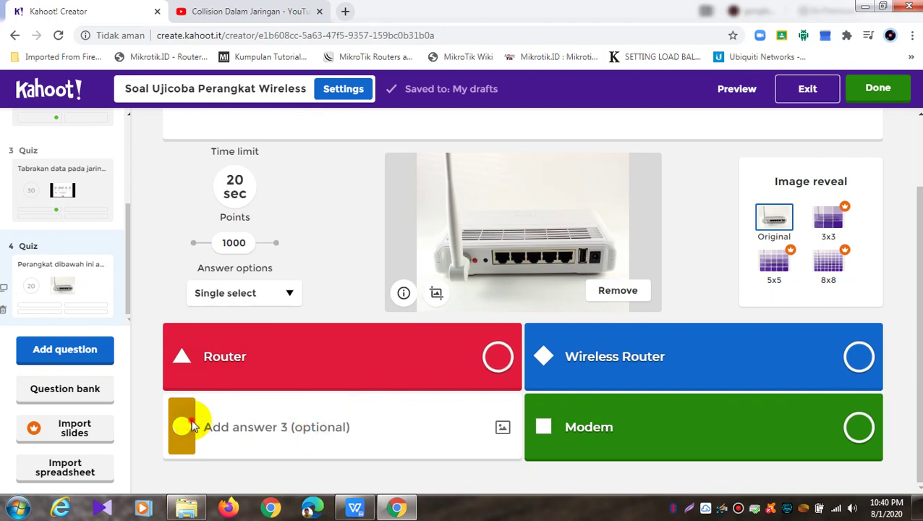
# Reload the editor, close the YouTube tab and reopen question 4 from the slide list
pyautogui.click(59, 34)
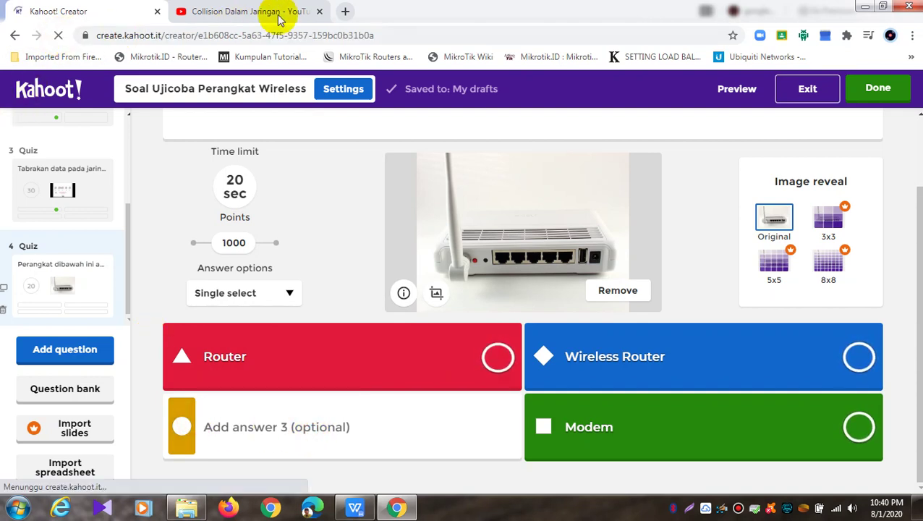
pyautogui.click(319, 11)
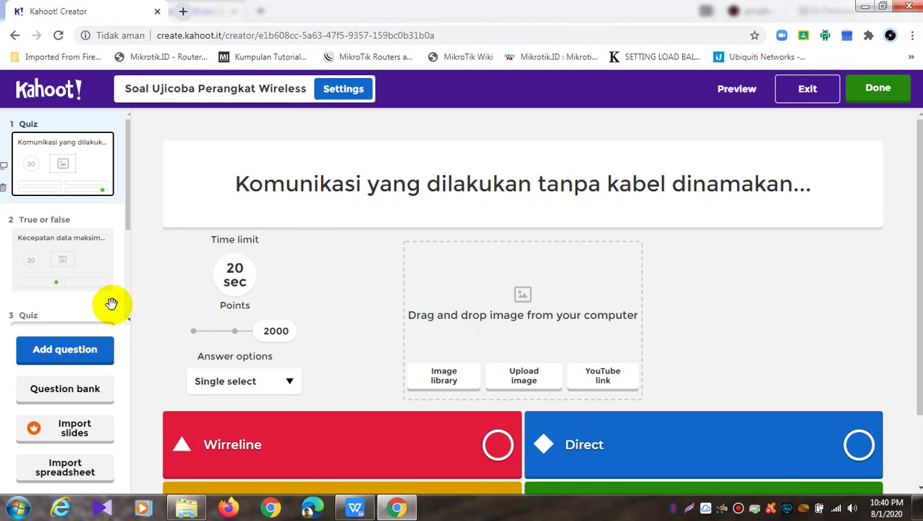
pyautogui.moveTo(129, 170); pyautogui.dragTo(129, 250)
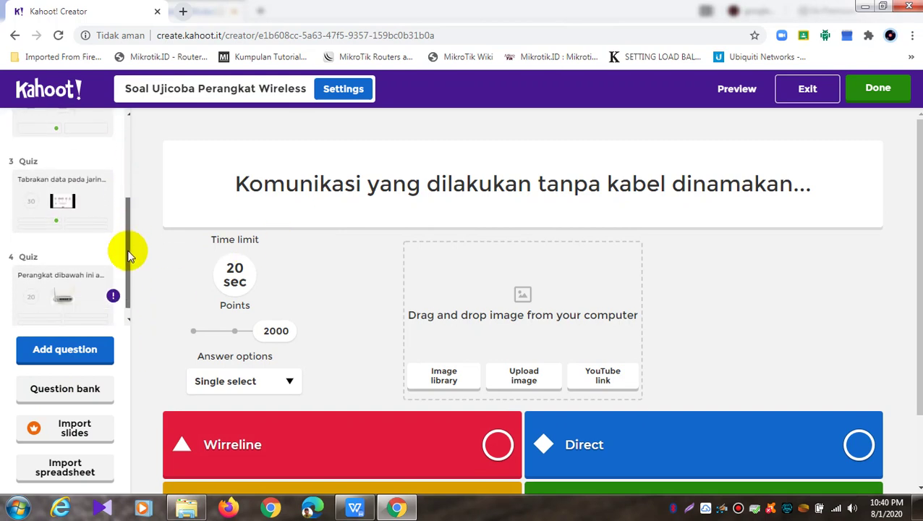
pyautogui.click(83, 281)
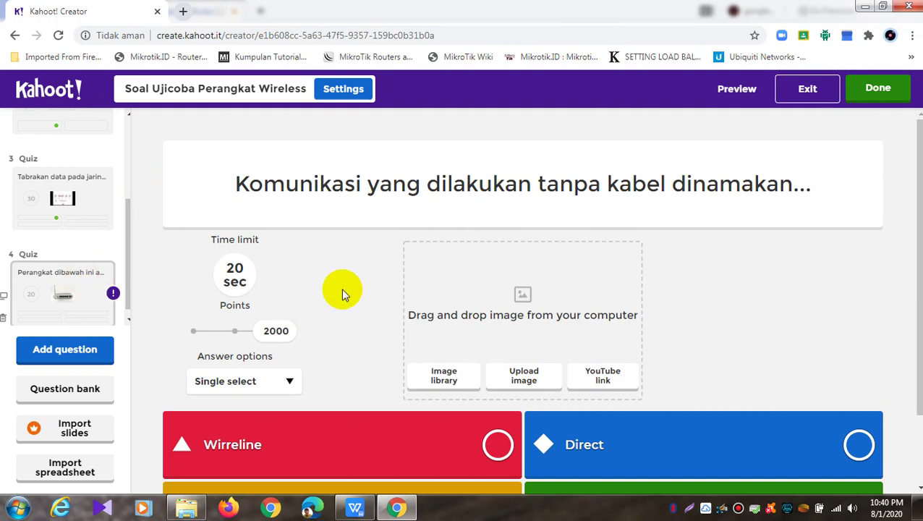
pyautogui.scroll(-1, 342, 288)
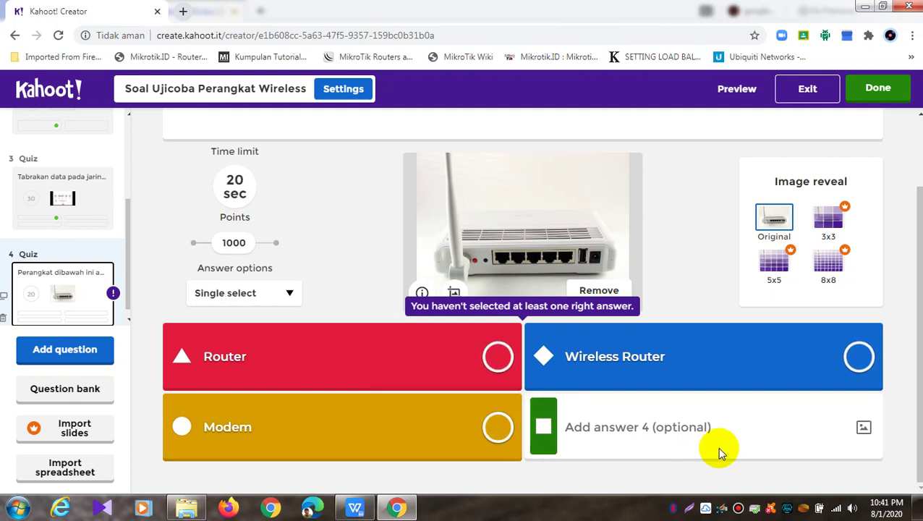
# Add Server as question 4's fourth answer and mark Wireless Router correct
pyautogui.click(629, 421)
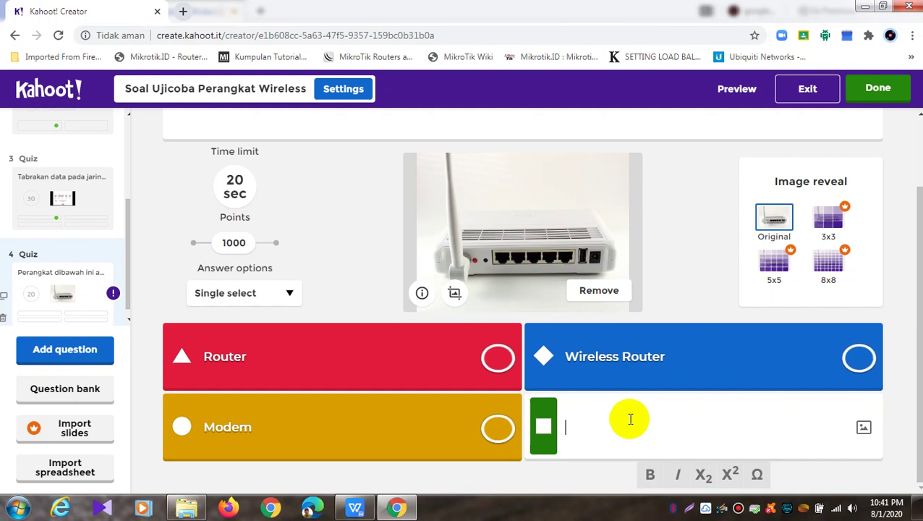
pyautogui.write('Server')
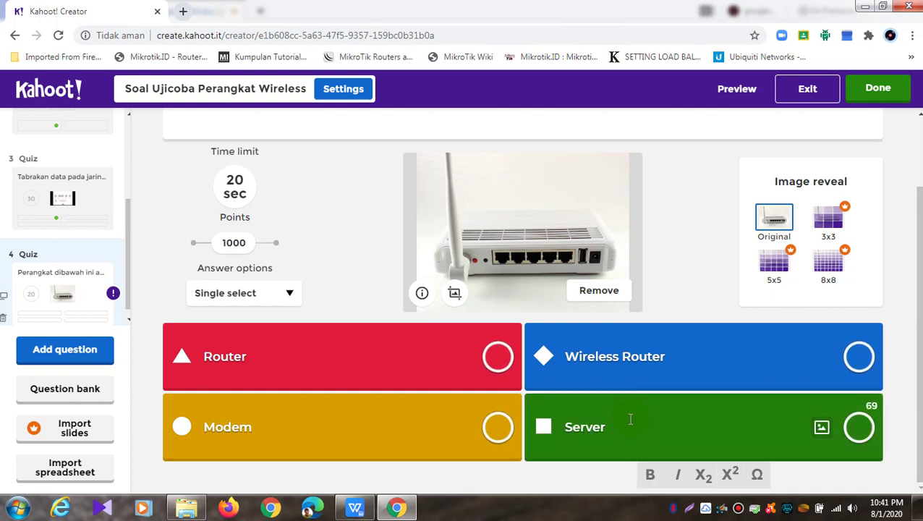
pyautogui.click(856, 355)
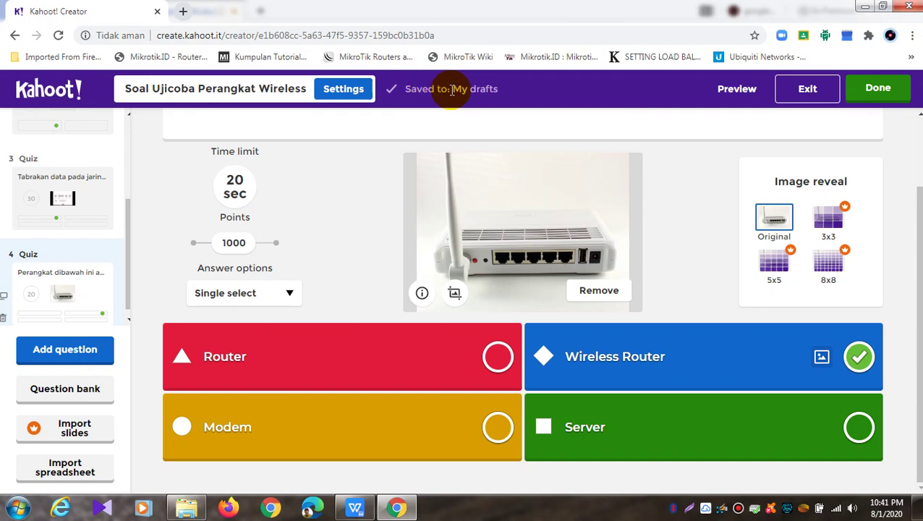
# Preview the quiz, exit the preview, and start adding a new question
pyautogui.click(723, 94)
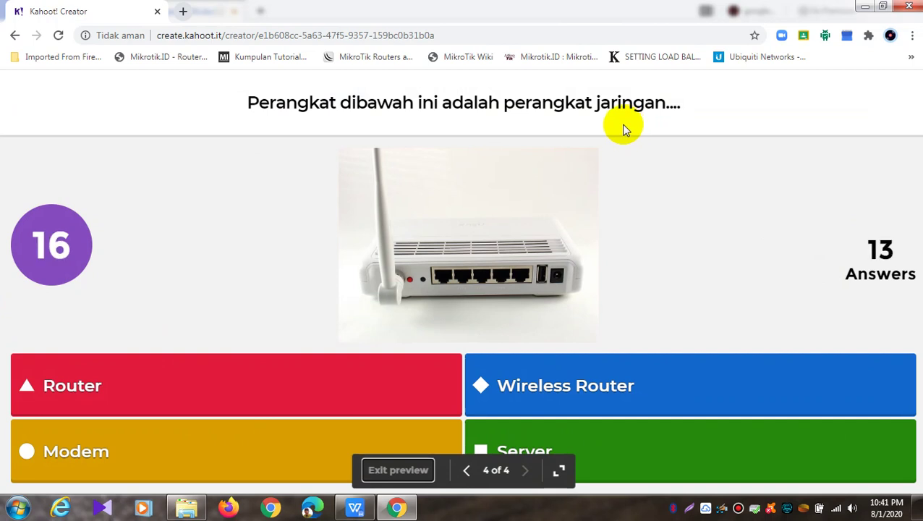
pyautogui.click(387, 470)
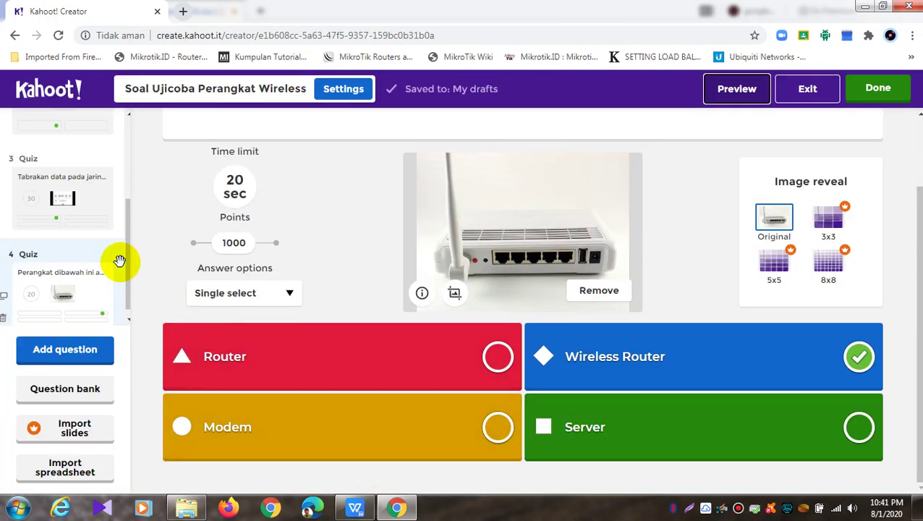
pyautogui.scroll(-1, 126, 261)
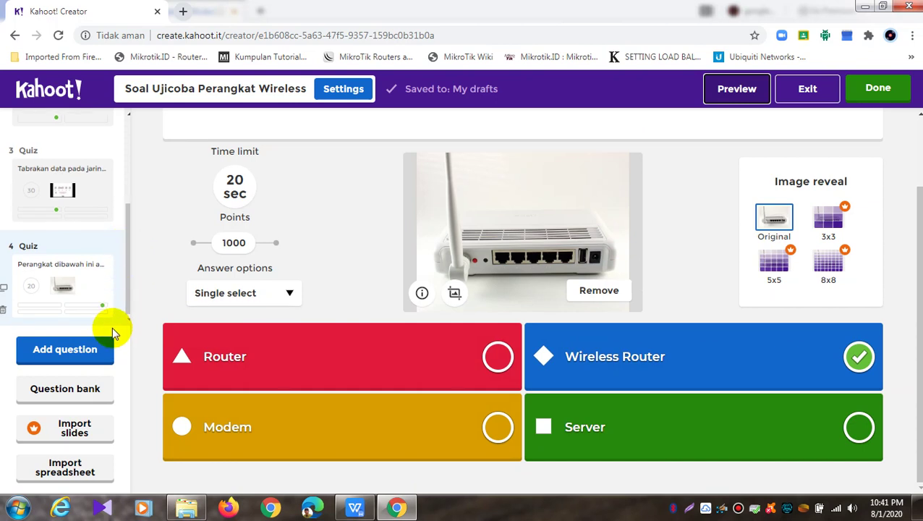
pyautogui.click(80, 351)
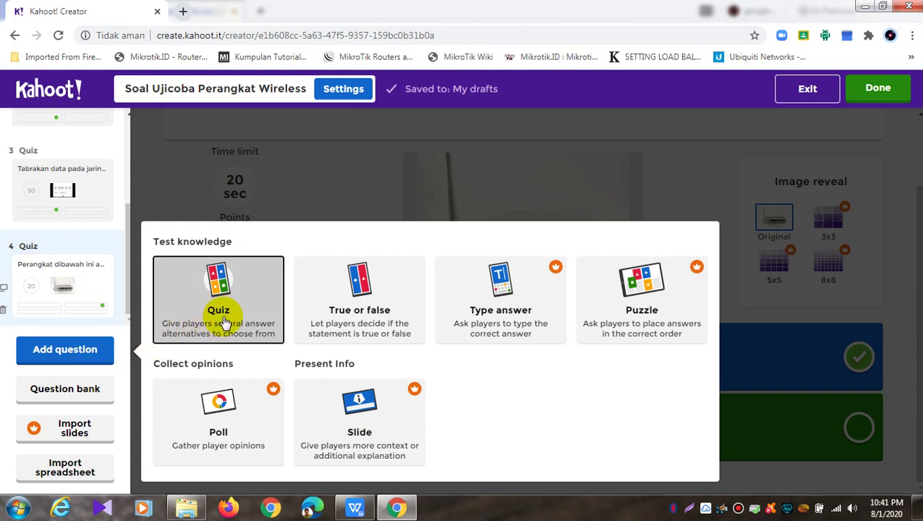
# Make the new question 5 multiple choice and glance at the WPS question document
pyautogui.click(223, 318)
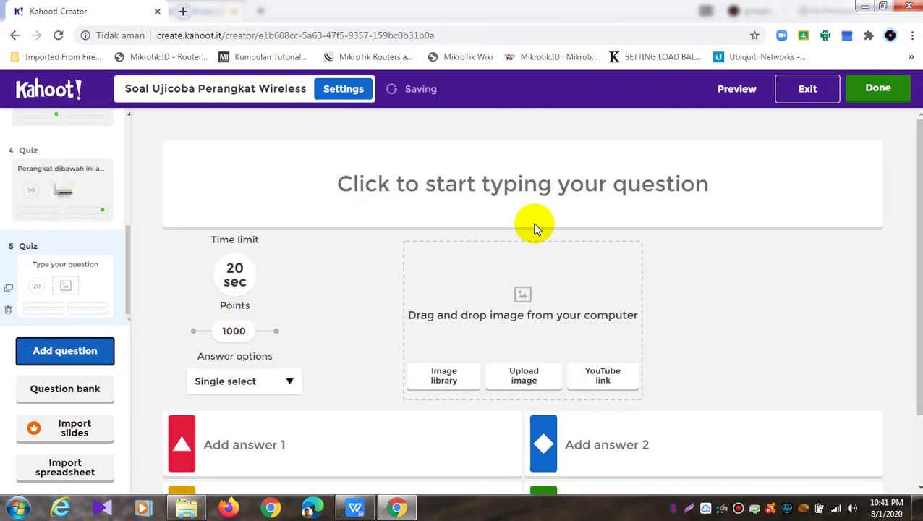
pyautogui.click(539, 191)
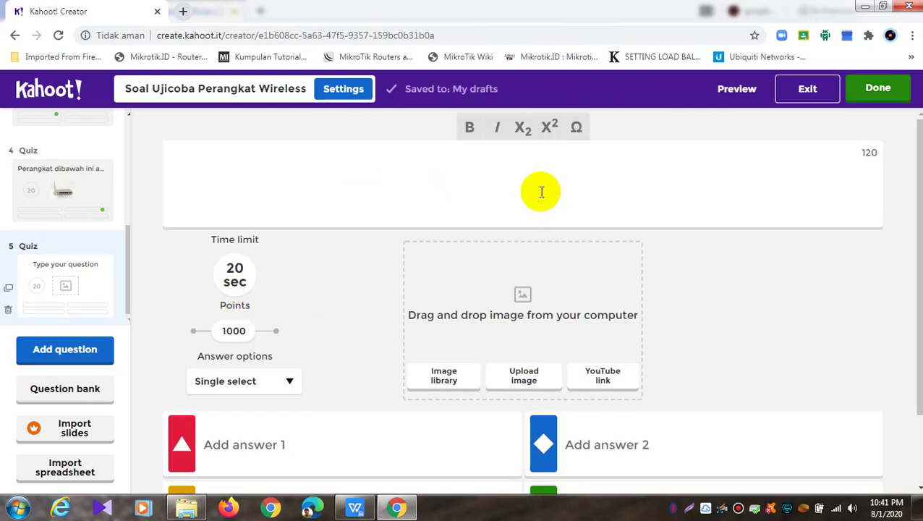
pyautogui.click(355, 506)
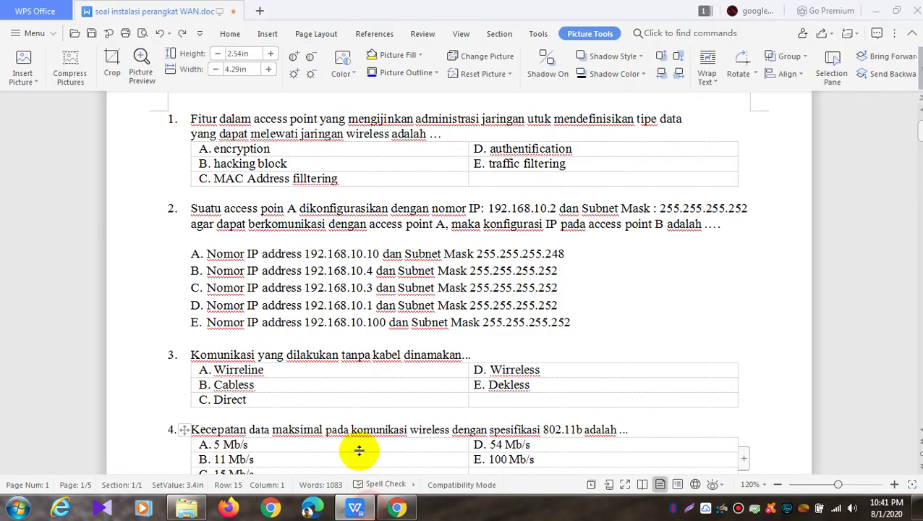
pyautogui.click(397, 507)
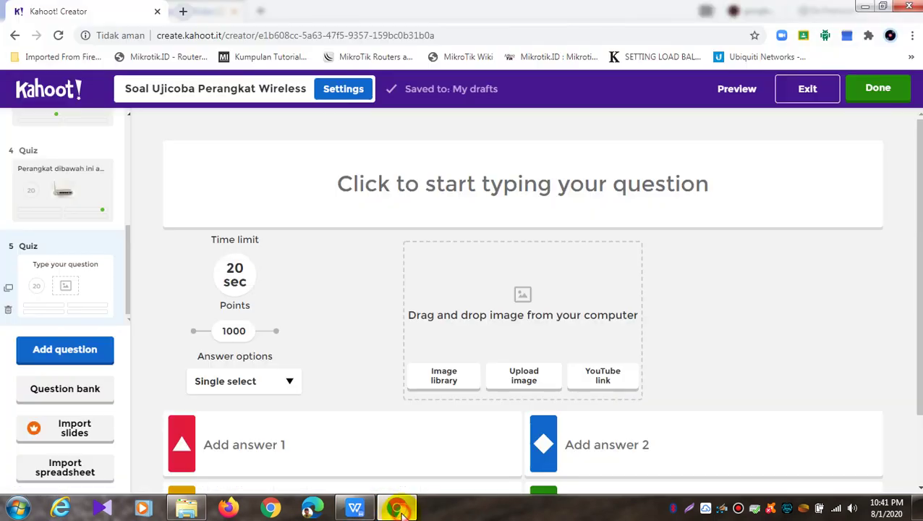
# Type the title 'Perangkat jaringan dibawah ini yang termasuk perangkat jaringan local'
pyautogui.click(509, 191)
pyautogui.write('S')
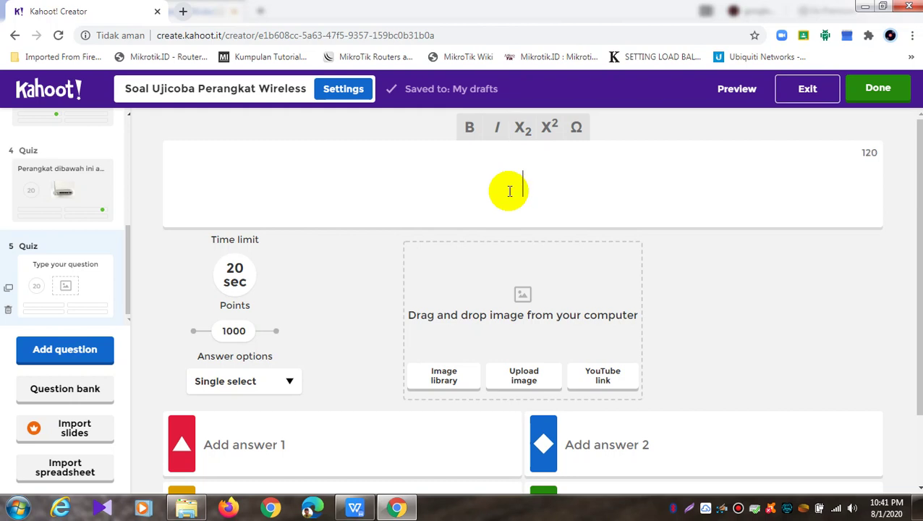
pyautogui.write('rangkat')
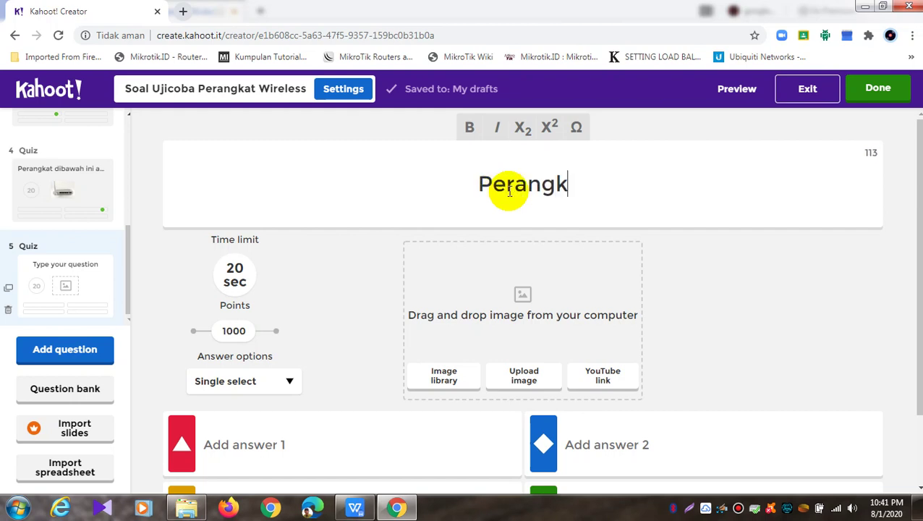
pyautogui.press('BackSpace')
pyautogui.press('BackSpace')
pyautogui.press('BackSpace')
pyautogui.press('BackSpace')
pyautogui.press('BackSpace')
pyautogui.press('BackSpace')
pyautogui.press('BackSpace')
pyautogui.press('BackSpace')
pyautogui.write('rangkat ')
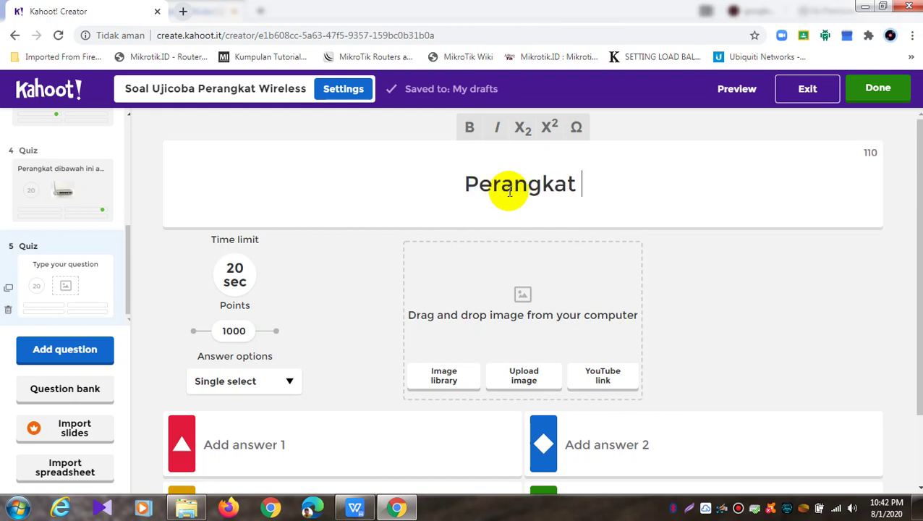
pyautogui.write('Jar')
pyautogui.press('BackSpace')
pyautogui.press('BackSpace')
pyautogui.press('BackSpace')
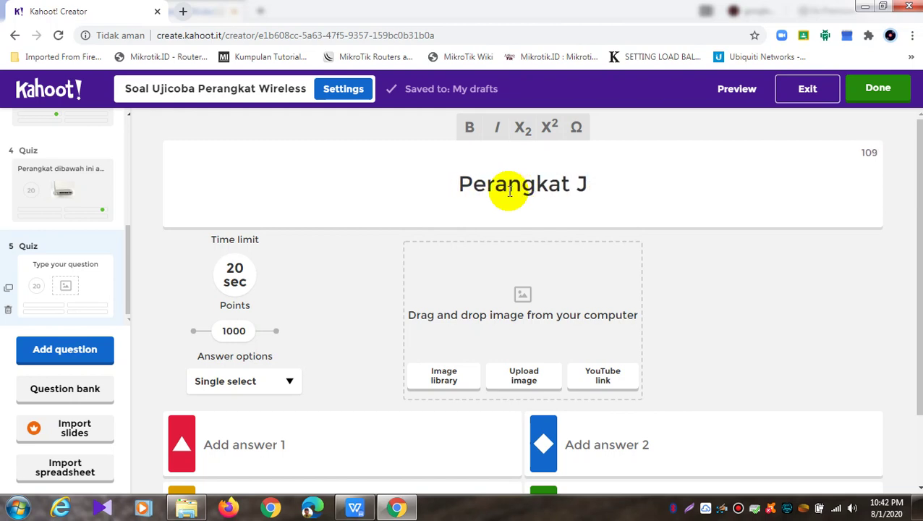
pyautogui.write('jaringa')
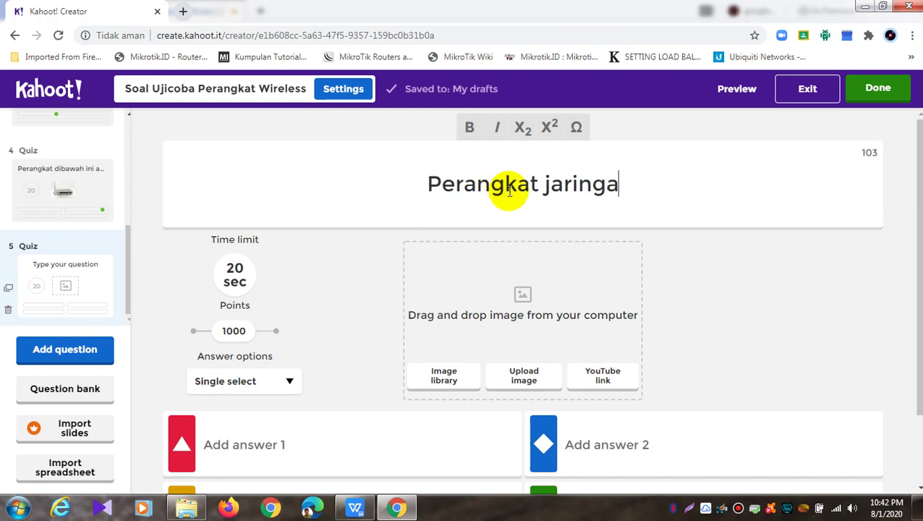
pyautogui.write('n dibawah ')
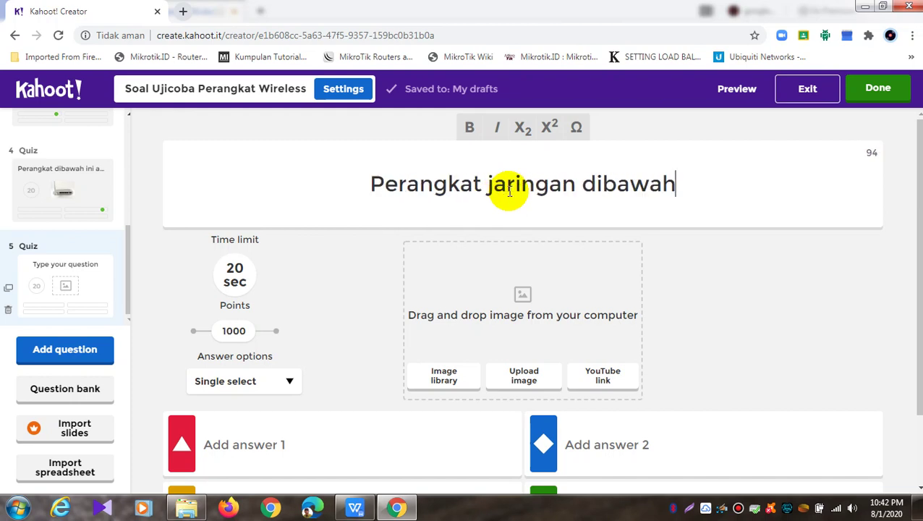
pyautogui.write('ini ')
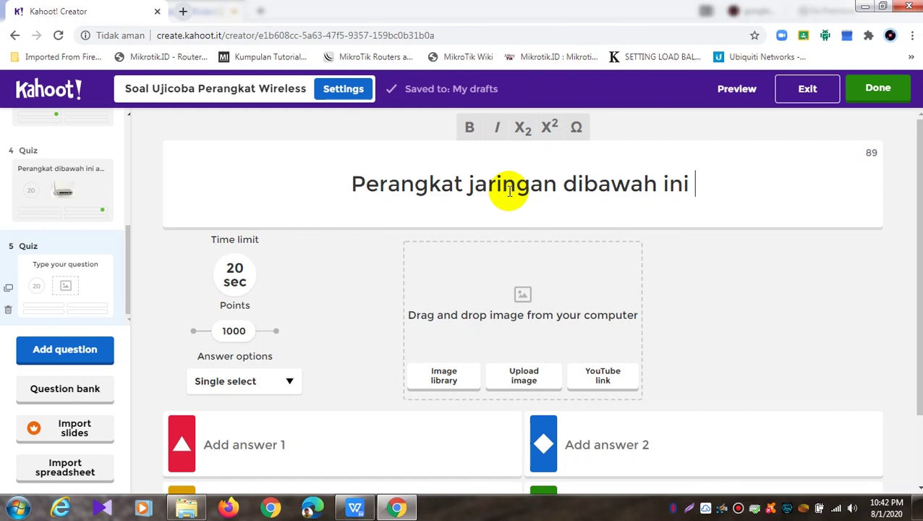
pyautogui.write('yang ter')
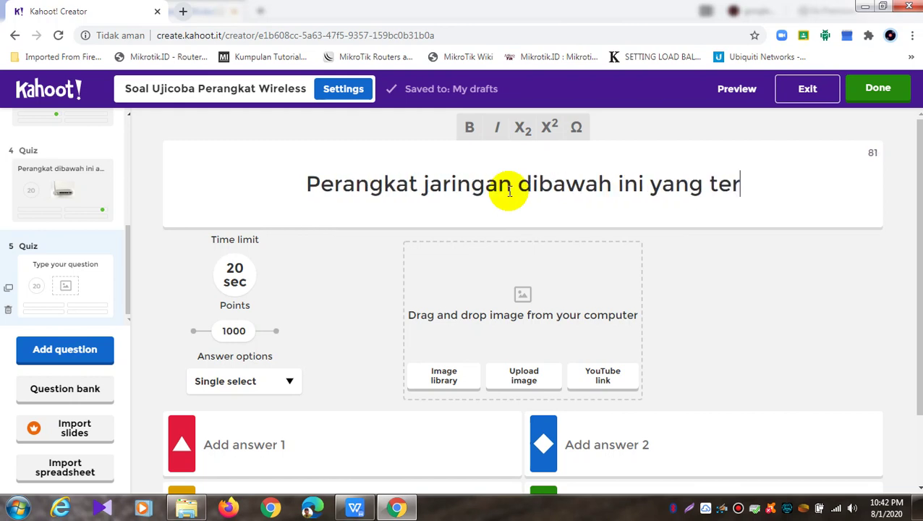
pyautogui.write('masuk ')
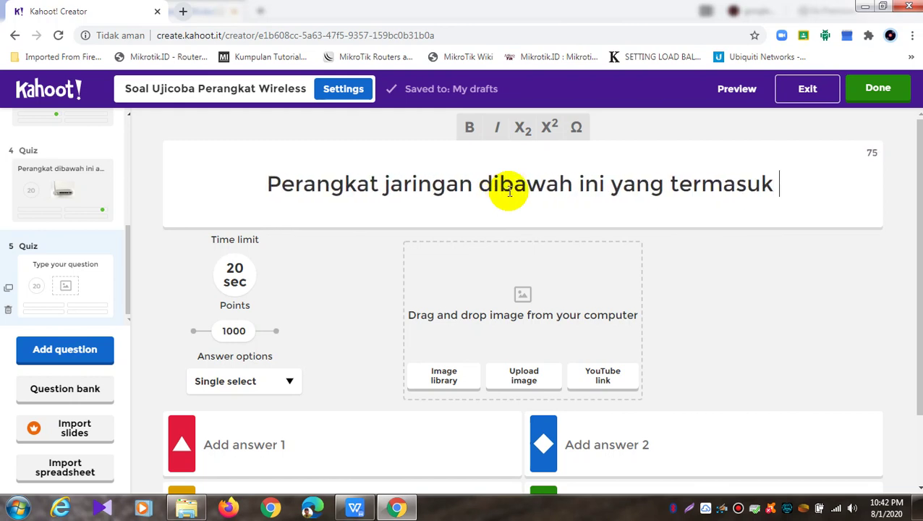
pyautogui.write('pe')
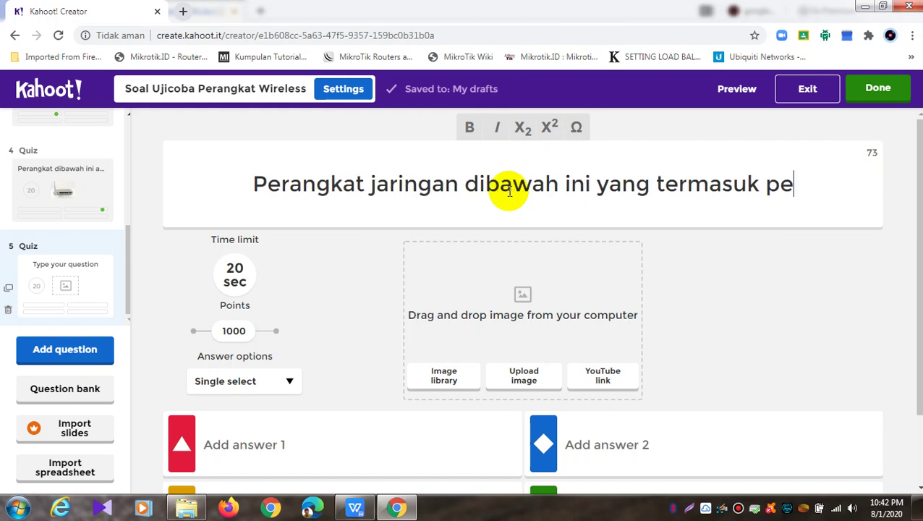
pyautogui.write('rang')
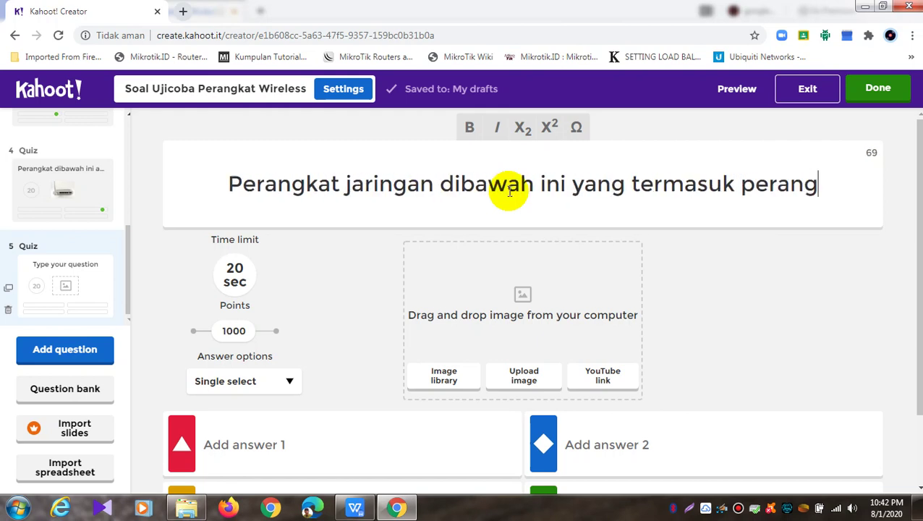
pyautogui.write('kat')
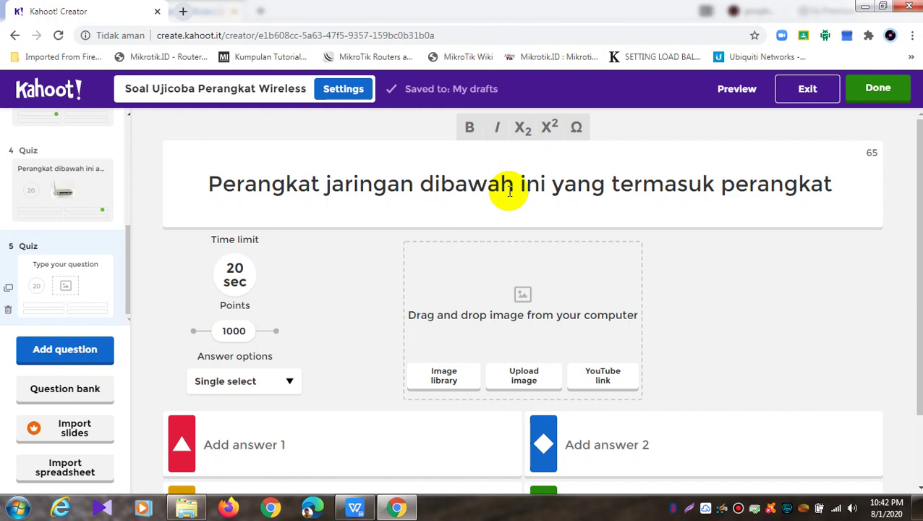
pyautogui.write('jaringan ')
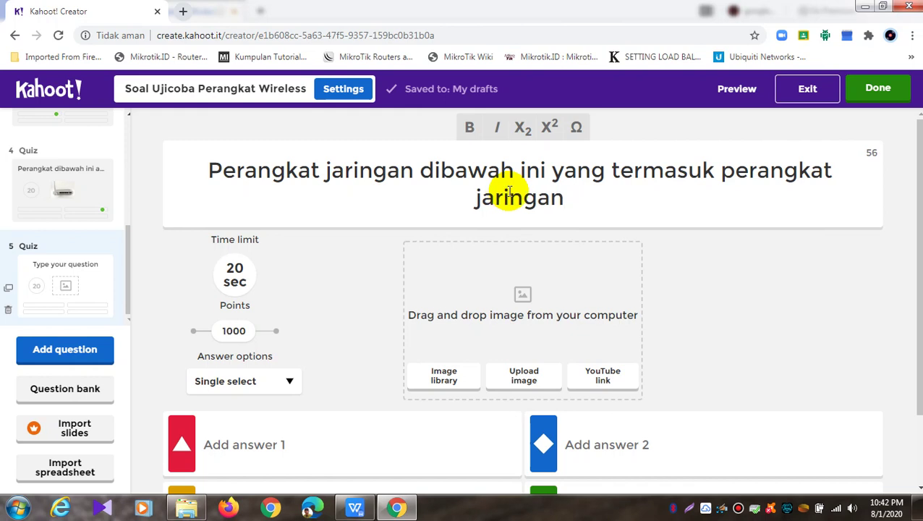
pyautogui.write('local')
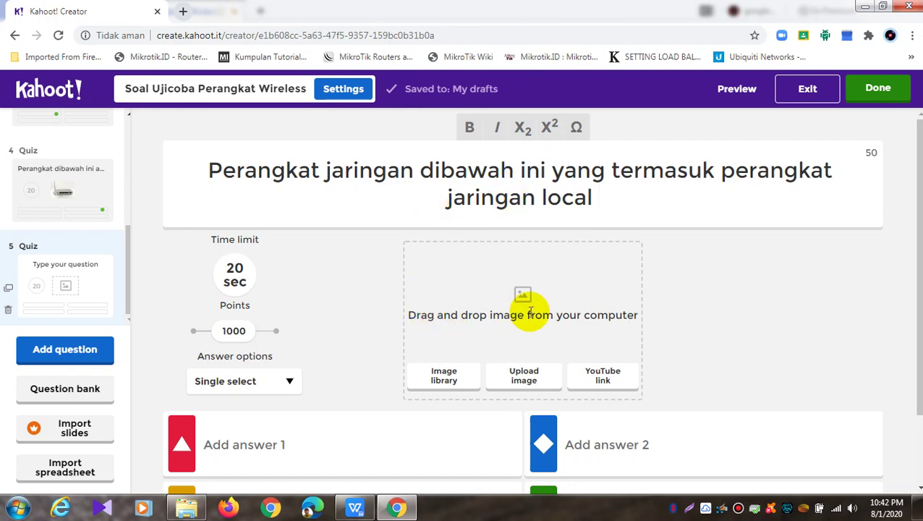
# Append ', Kecuali' to the title and switch back to the WPS document
pyautogui.scroll(-1, 529, 313)
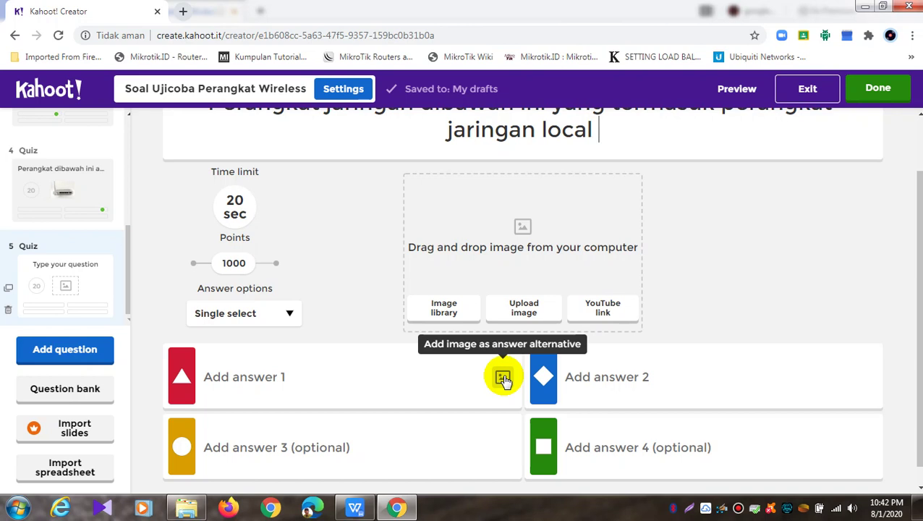
pyautogui.scroll(1, 492, 241)
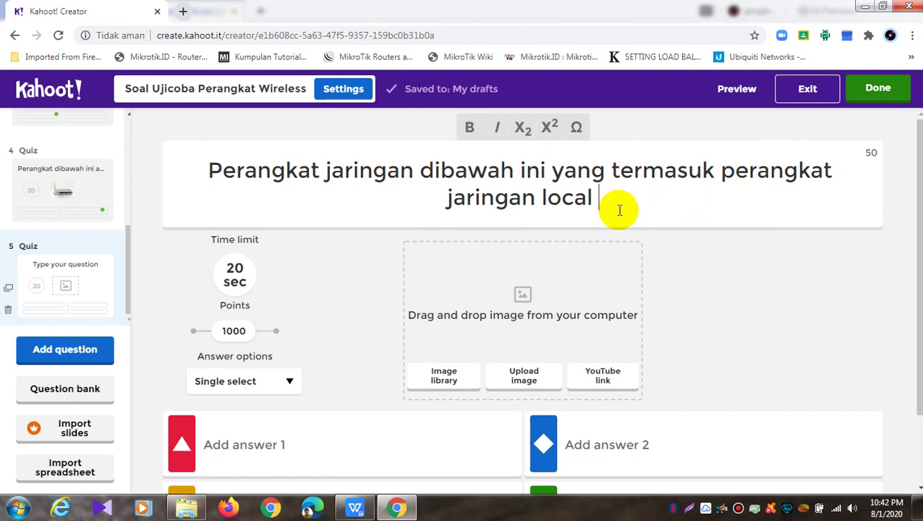
pyautogui.press('BackSpace')
pyautogui.write(', K')
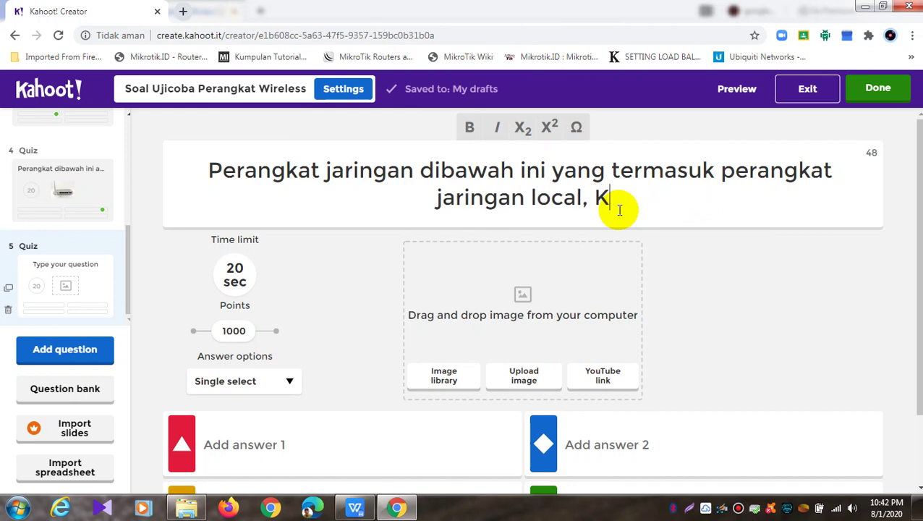
pyautogui.write('ecuali')
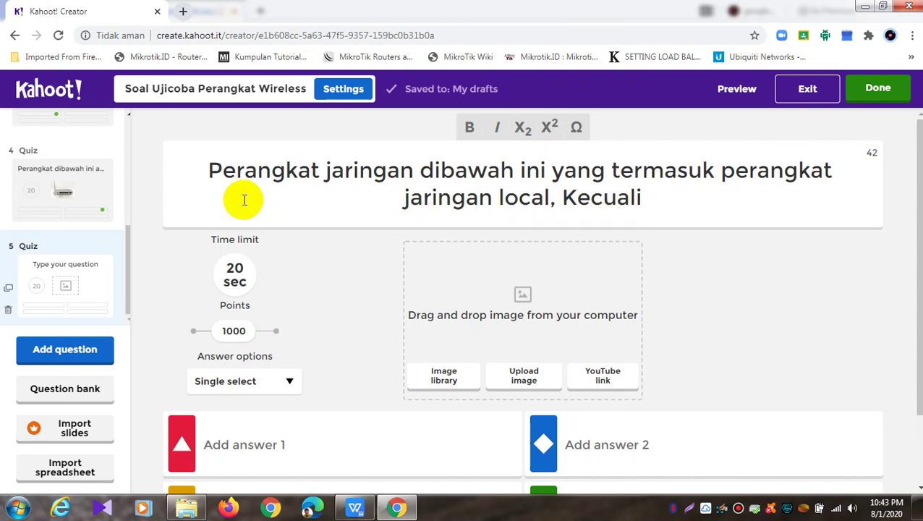
pyautogui.click(356, 508)
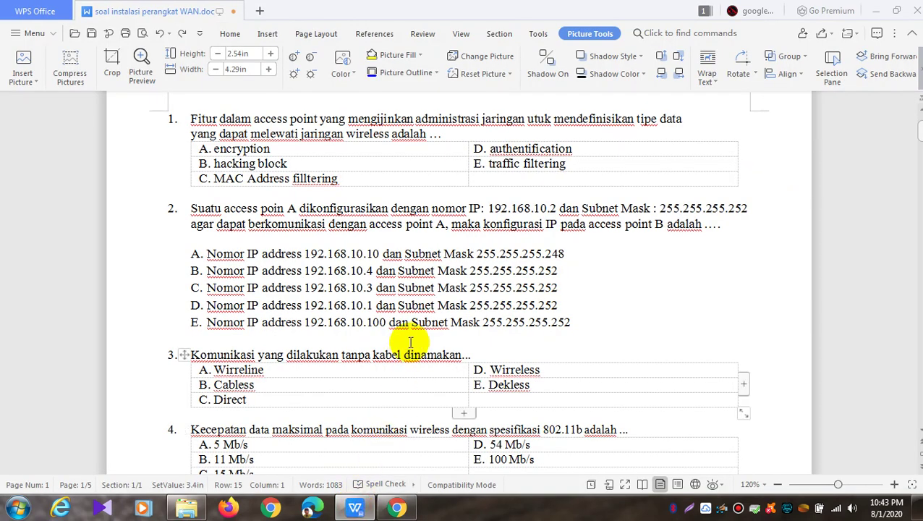
# Copy question 6's text from the WPS document and return to Kahoot
pyautogui.scroll(-1, 405, 339)
pyautogui.scroll(-4, 411, 343)
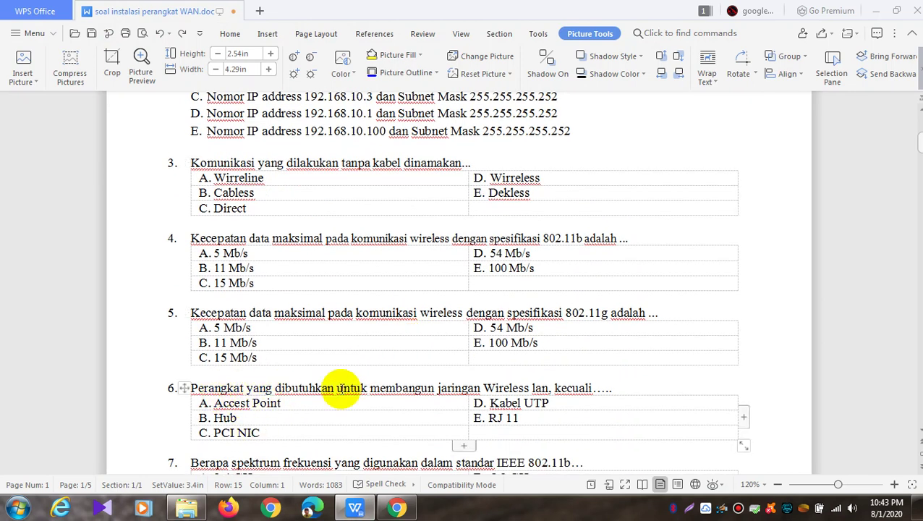
pyautogui.moveTo(612, 387); pyautogui.dragTo(191, 387)
pyautogui.rightClick(217, 388)
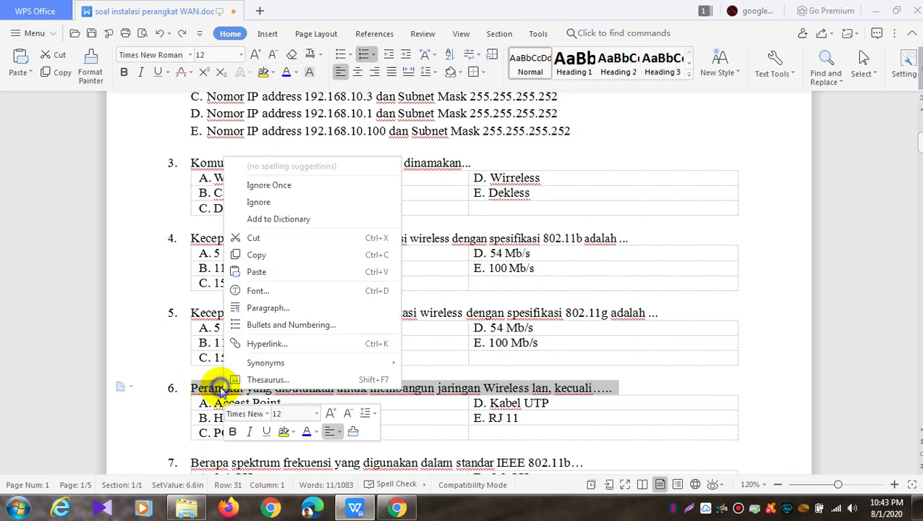
pyautogui.click(269, 259)
pyautogui.click(397, 508)
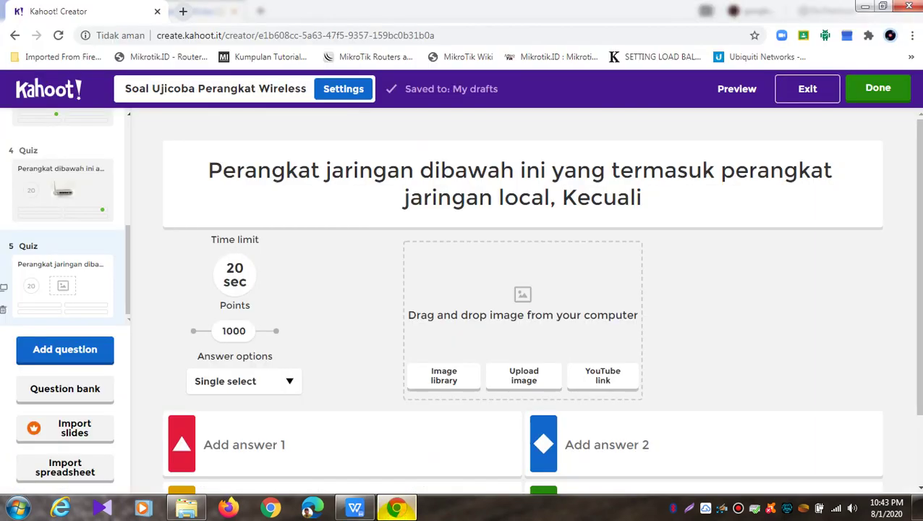
# Paste question 6's text as question 5's title, removing the numbering and capitalising 'Lan'
pyautogui.moveTo(646, 197); pyautogui.dragTo(145, 167)
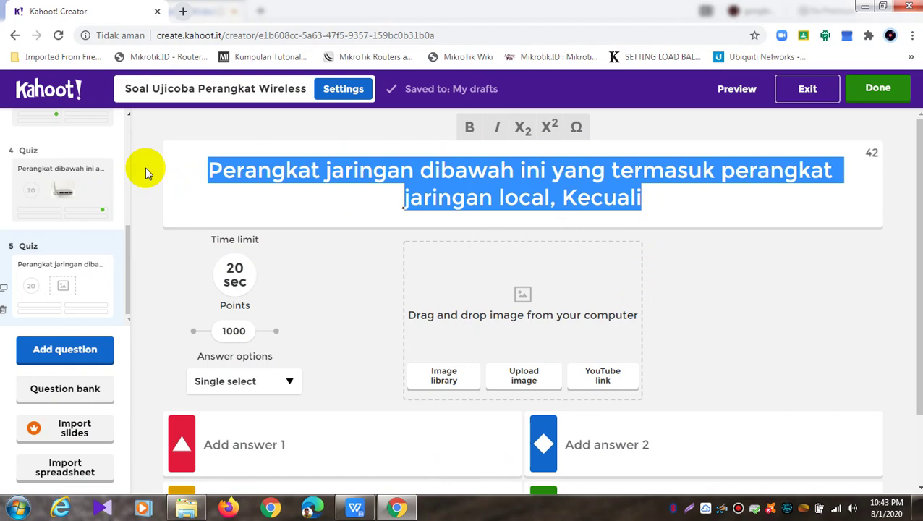
pyautogui.hotkey('ctrl', 'v')
pyautogui.click(223, 170)
pyautogui.press('BackSpace')
pyautogui.press('BackSpace')
pyautogui.press('BackSpace')
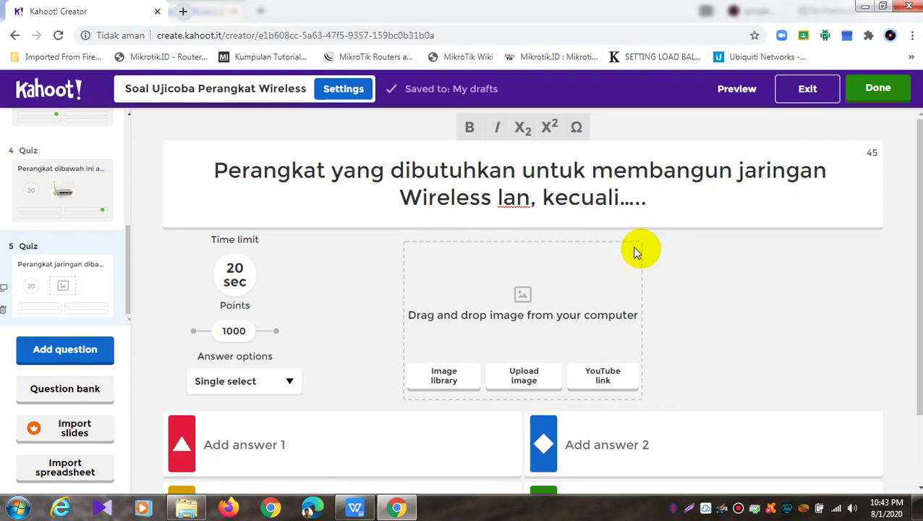
pyautogui.click(500, 197)
pyautogui.press('BackSpace')
pyautogui.write('L')
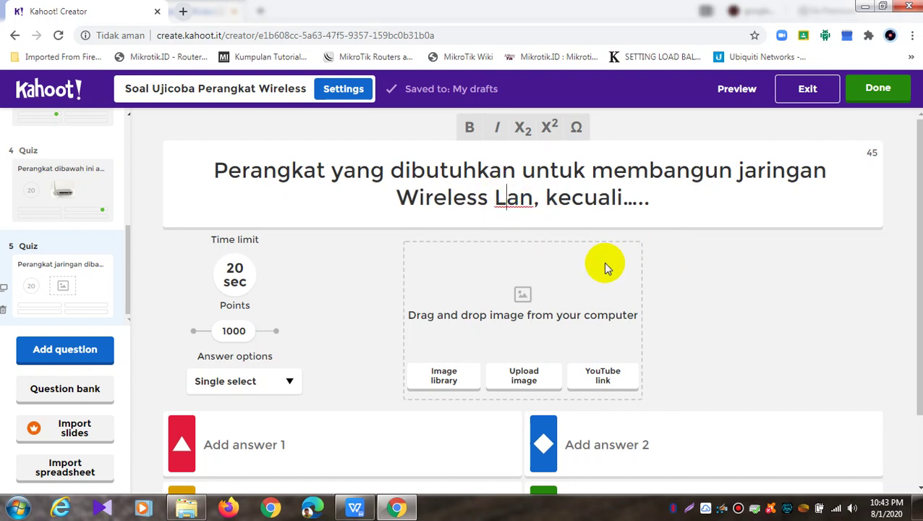
# Open answer 1's image options and check question 6's first answer, Accest Point, in the document
pyautogui.scroll(-1, 603, 262)
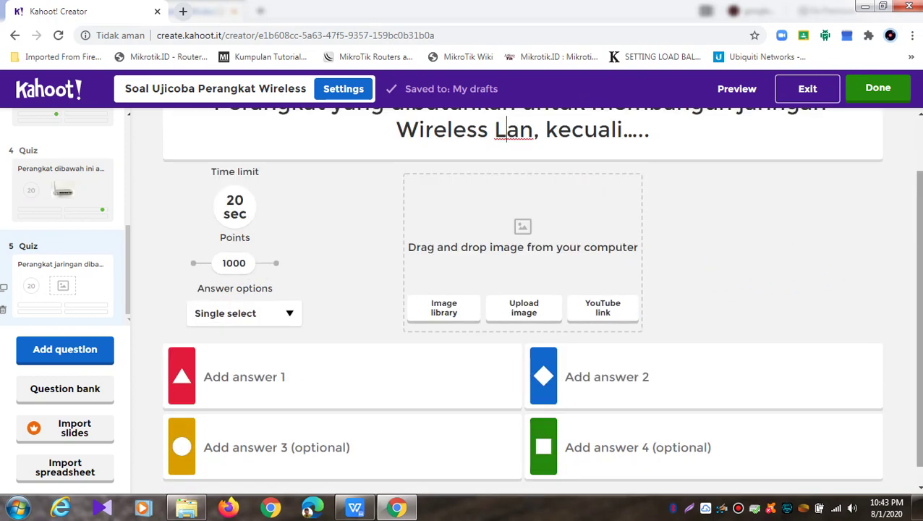
pyautogui.scroll(-1, 904, 249)
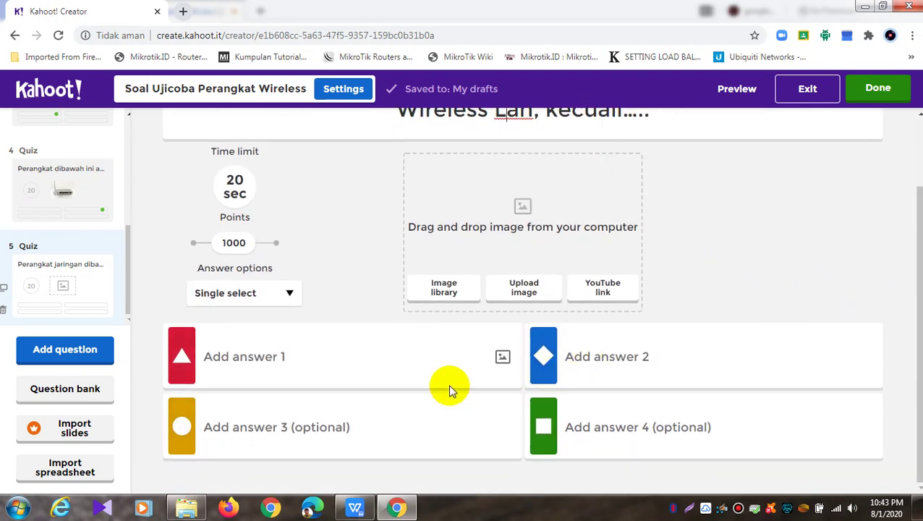
pyautogui.scroll(1, 749, 251)
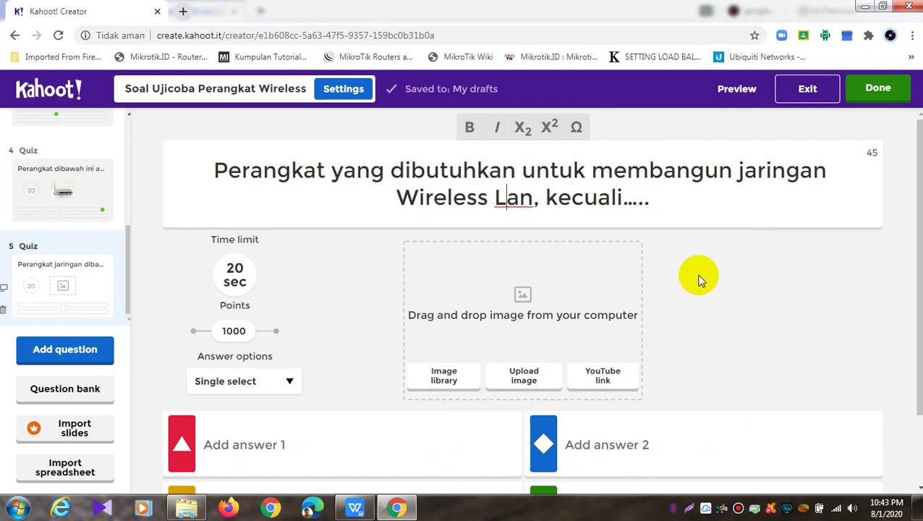
pyautogui.scroll(-1, 691, 283)
pyautogui.click(502, 362)
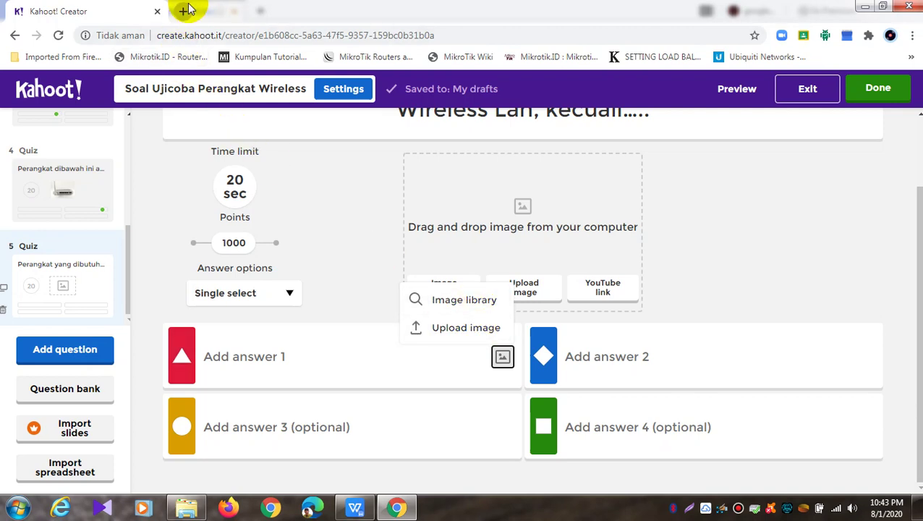
pyautogui.click(353, 508)
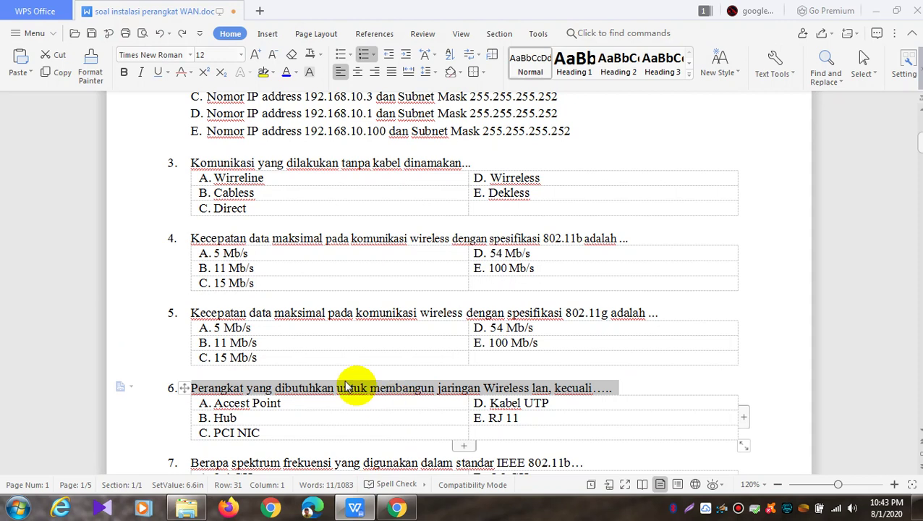
pyautogui.click(301, 406)
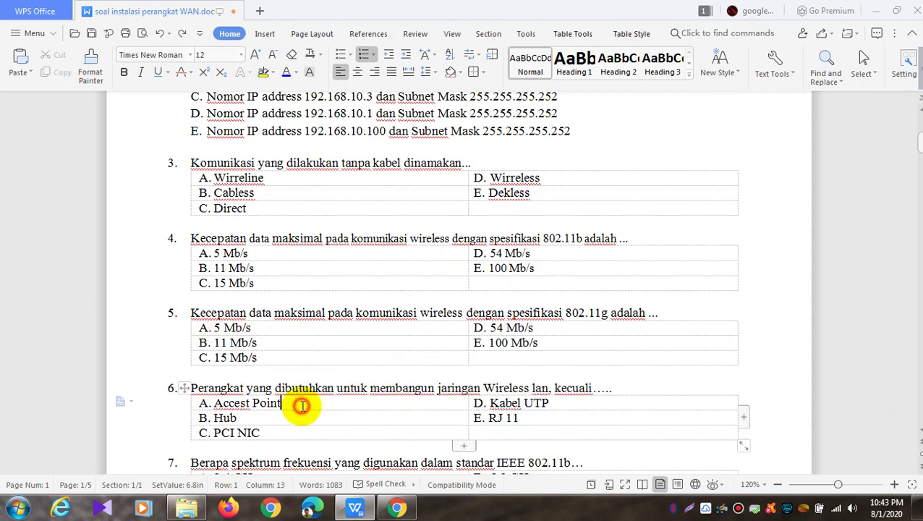
pyautogui.click(397, 508)
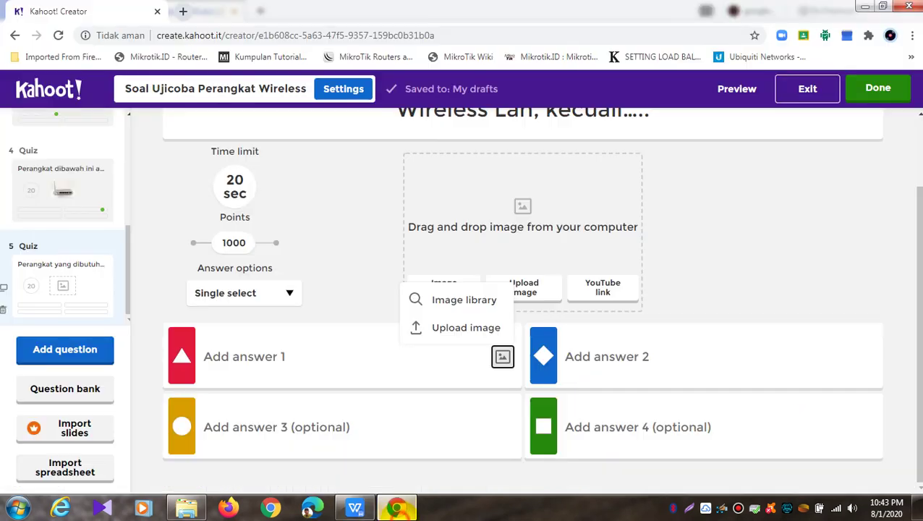
# Search Google Images for 'access point' in a new tab
pyautogui.click(183, 11)
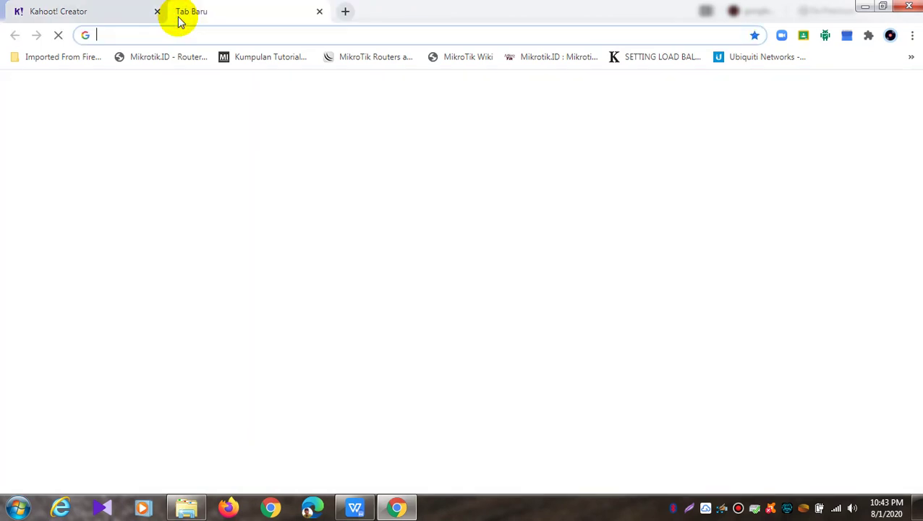
pyautogui.click(210, 32)
pyautogui.write('ac')
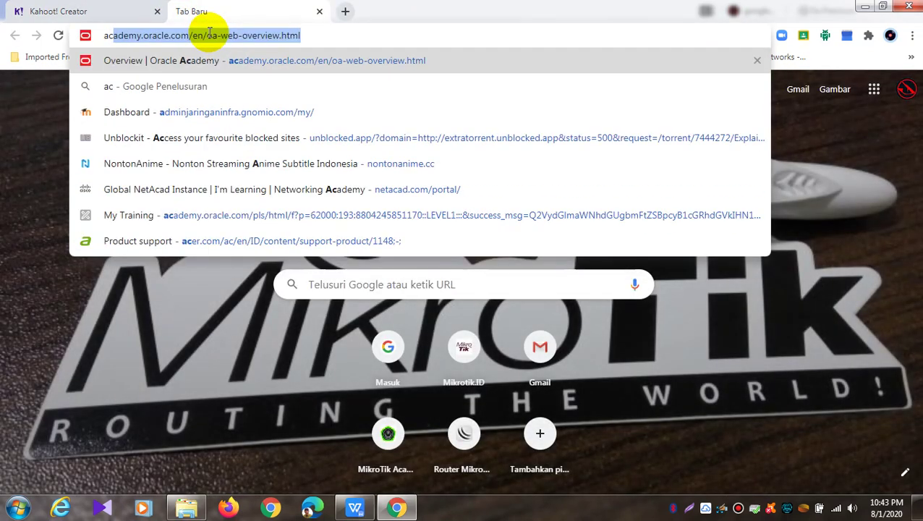
pyautogui.write('cess point')
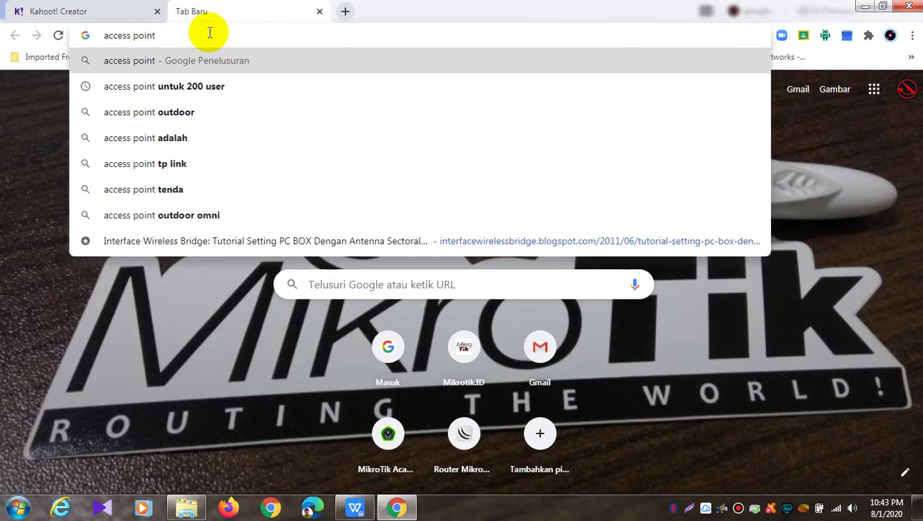
pyautogui.press('Return')
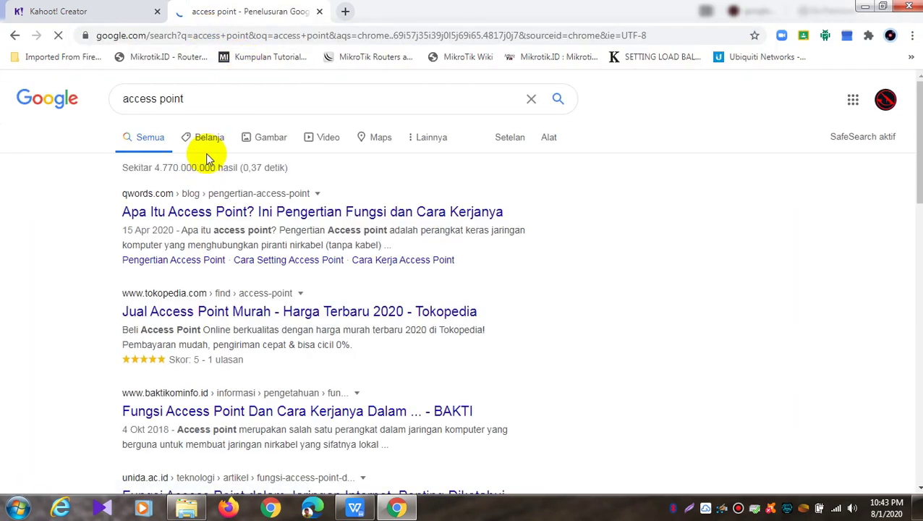
pyautogui.click(252, 138)
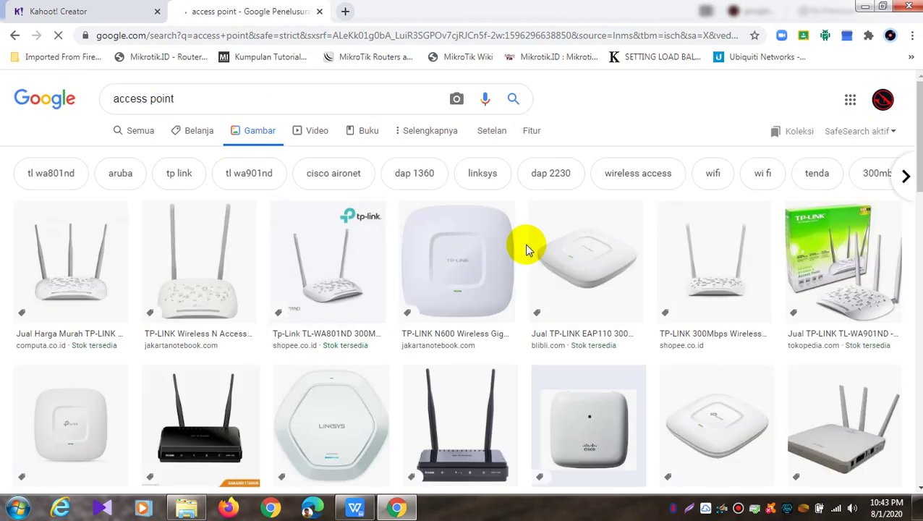
# Save the TP-LINK EAP110 ceiling access point image as Access Point.jpg
pyautogui.click(571, 253)
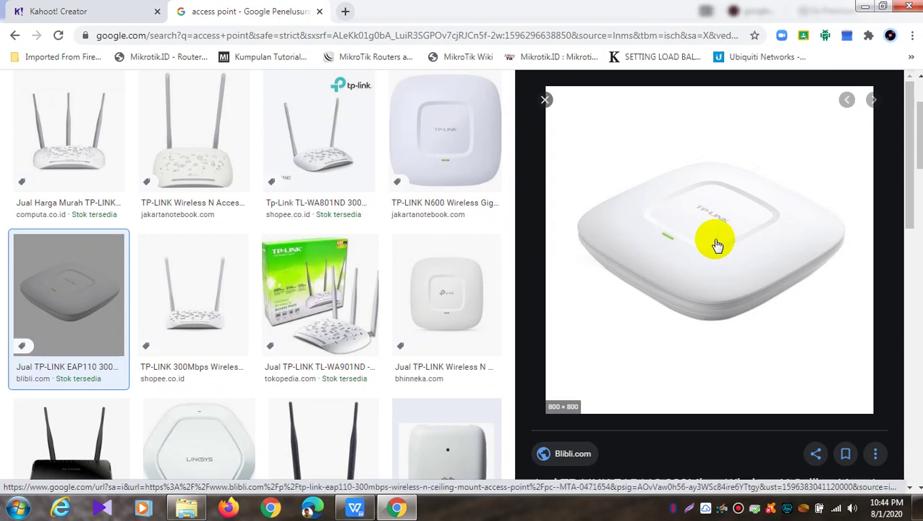
pyautogui.rightClick(716, 245)
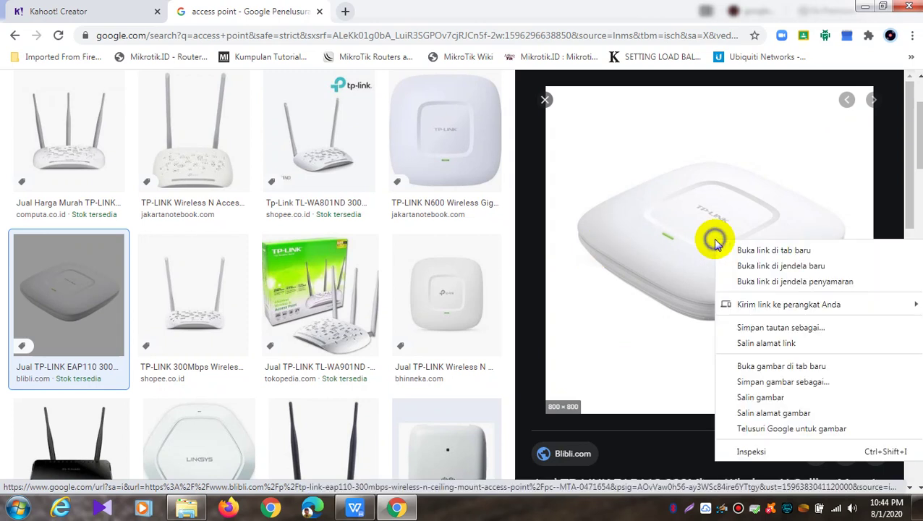
pyautogui.click(752, 382)
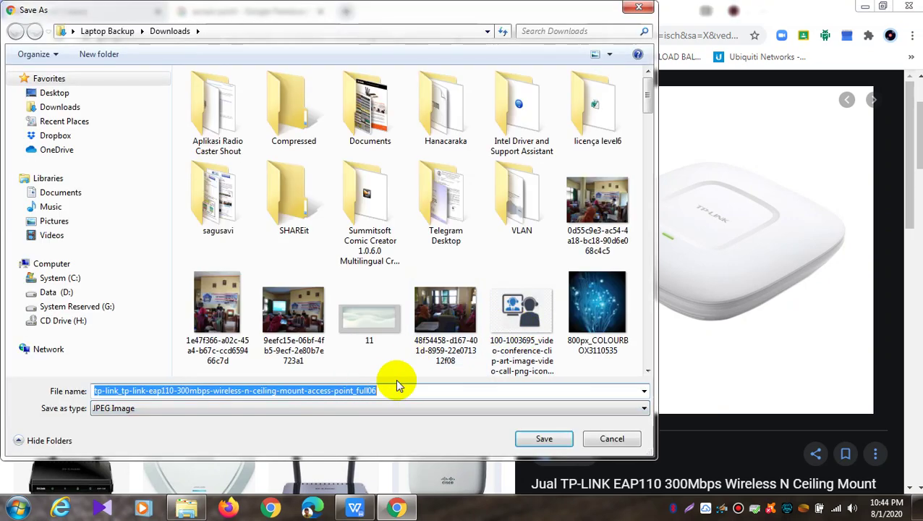
pyautogui.write('Access')
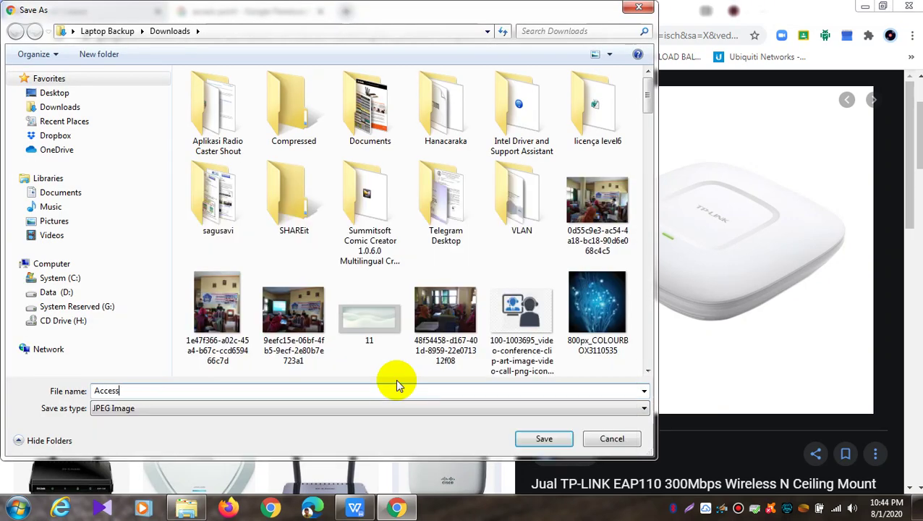
pyautogui.write(' Point')
pyautogui.press('Return')
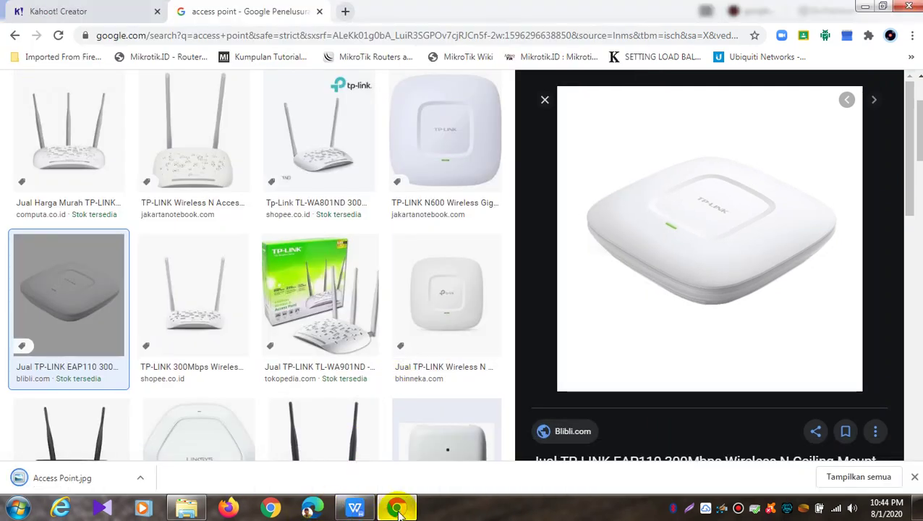
# Upload the Access Point picture from Downloads as answer 1's image
pyautogui.click(413, 469)
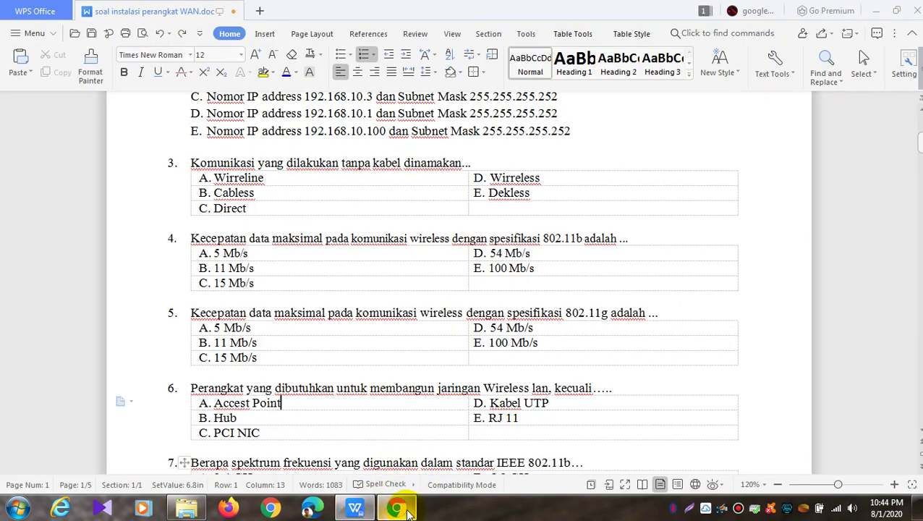
pyautogui.click(396, 508)
pyautogui.click(105, 13)
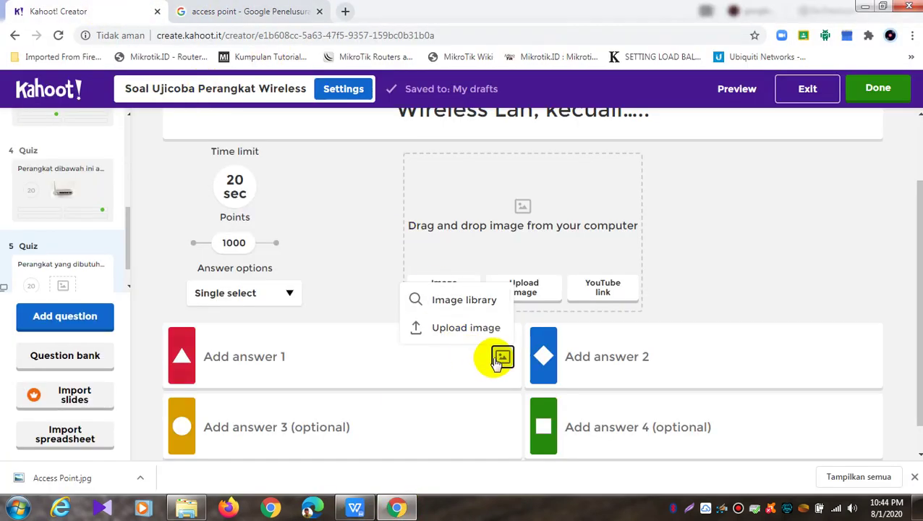
pyautogui.click(502, 358)
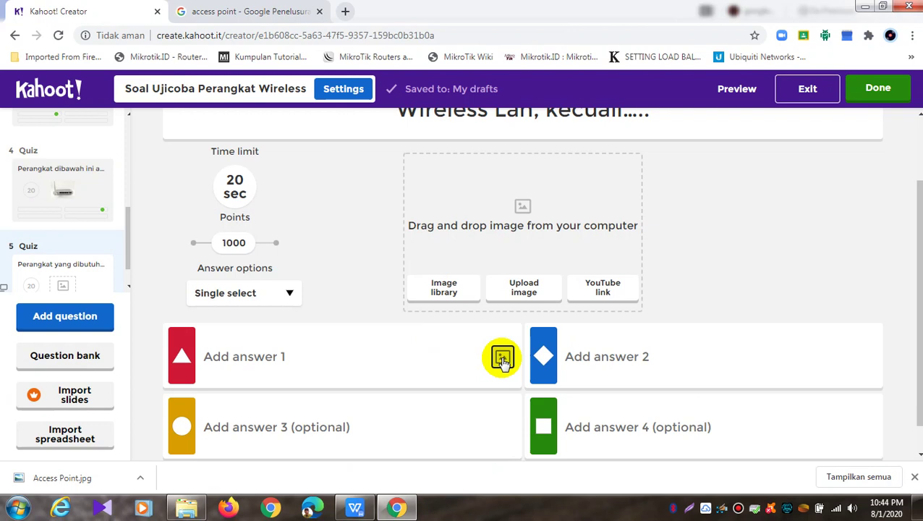
pyautogui.click(503, 358)
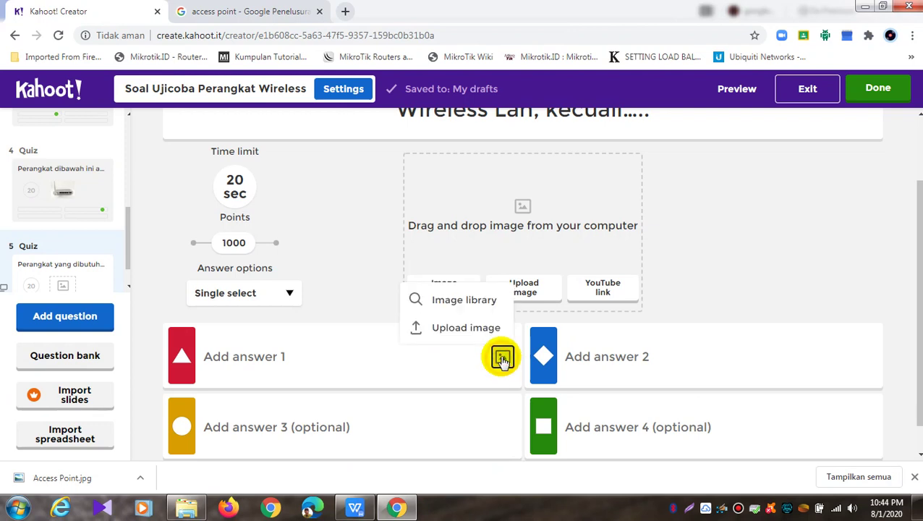
pyautogui.click(474, 327)
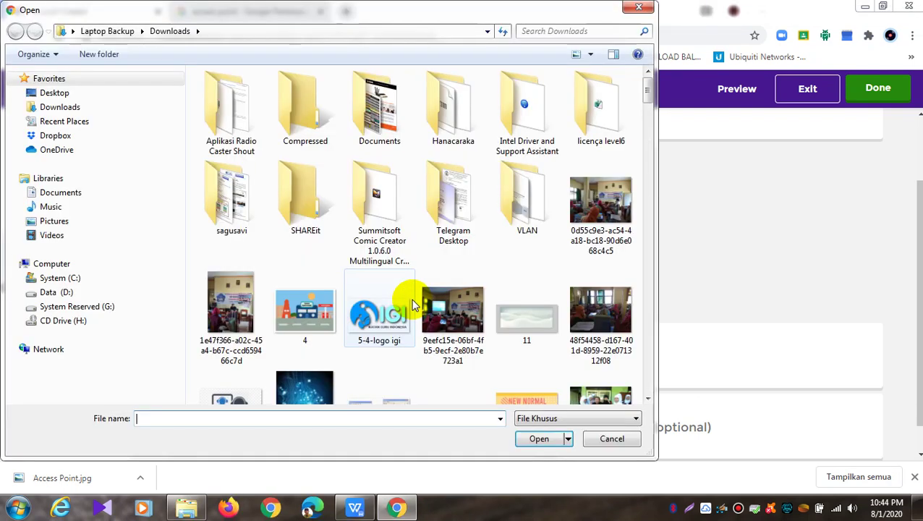
pyautogui.click(412, 304)
pyautogui.press('a')
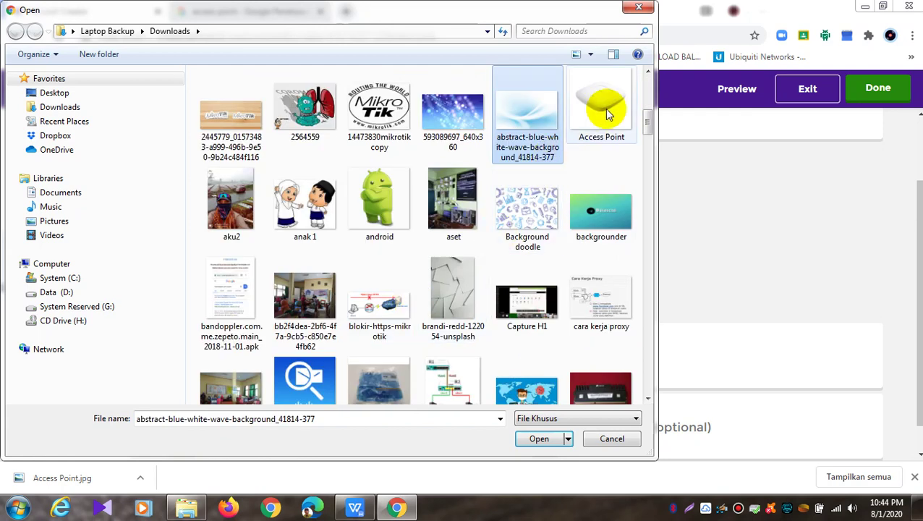
pyautogui.click(606, 114)
pyautogui.click(540, 438)
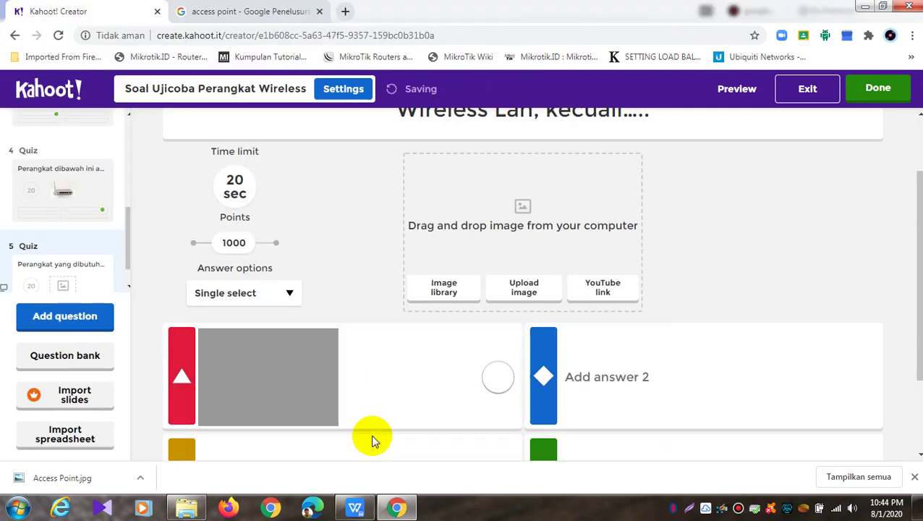
# Open answer 2's image choices, then go back to the access point image results
pyautogui.scroll(-2, 403, 408)
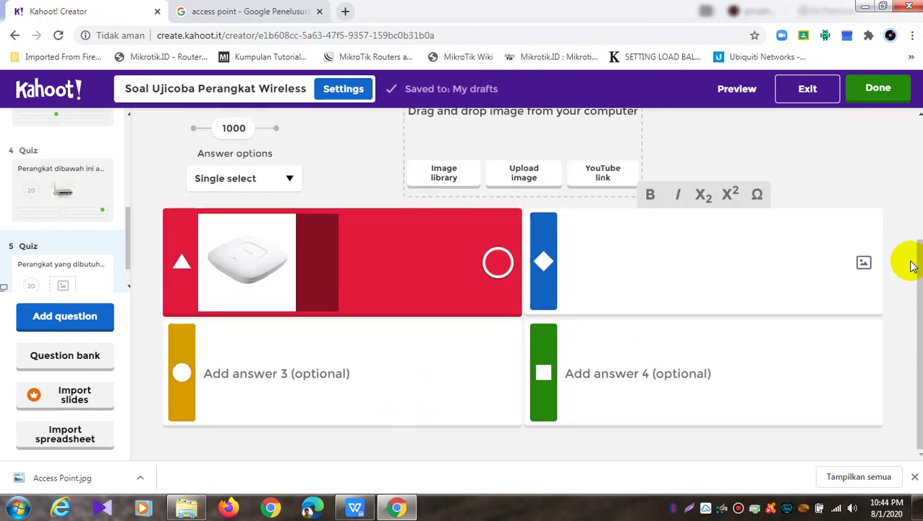
pyautogui.click(863, 262)
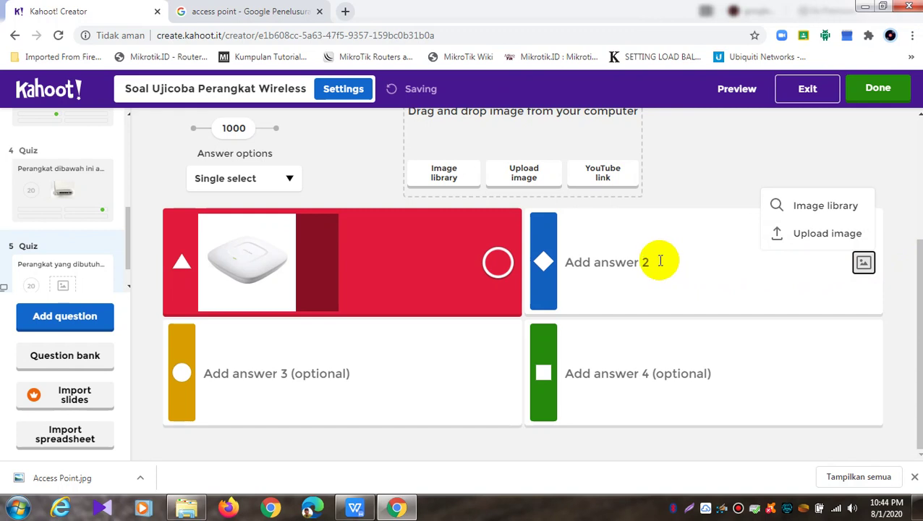
pyautogui.click(280, 11)
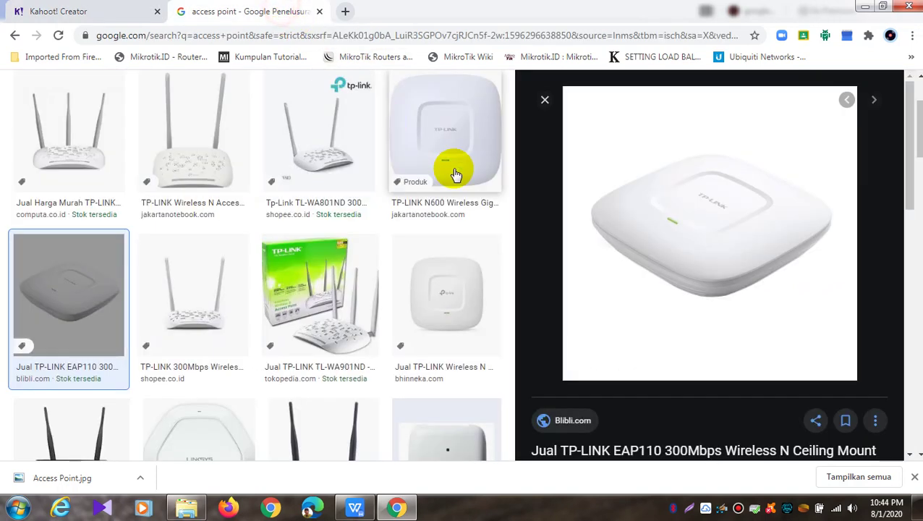
# Search Google Images for 'kartu jaringan'
pyautogui.click(346, 34)
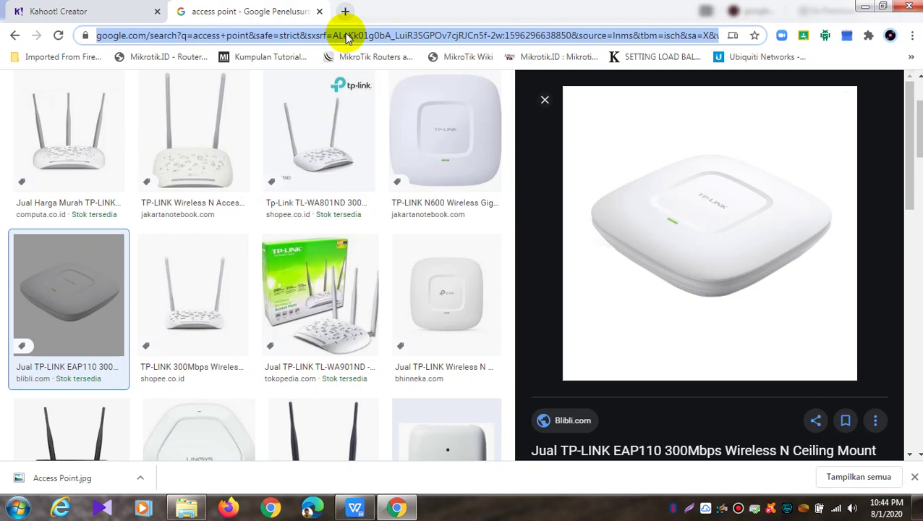
pyautogui.write('kartu jaringan')
pyautogui.press('Return')
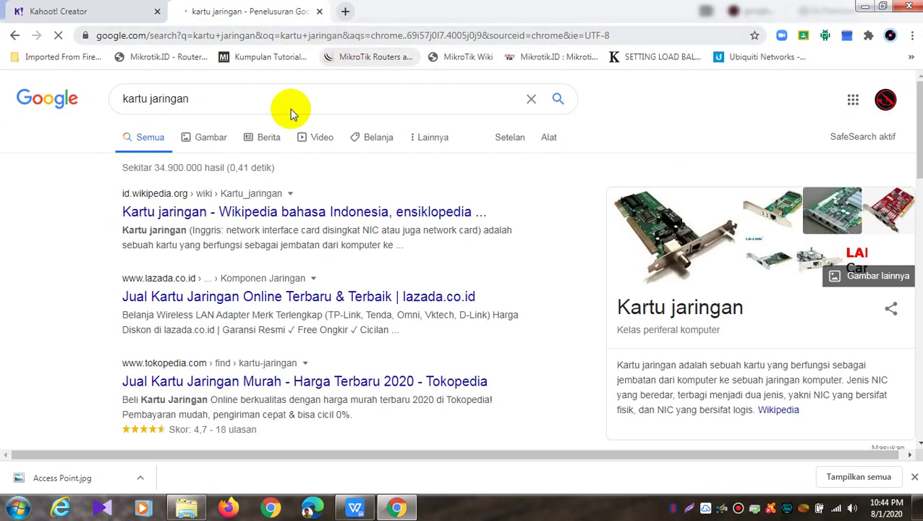
pyautogui.click(680, 227)
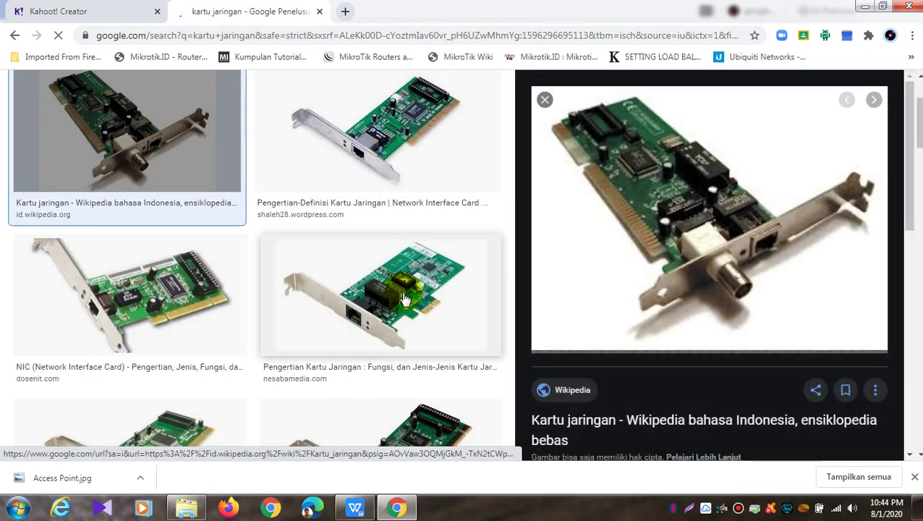
# Save the Nesabamedia network card picture as NIC
pyautogui.click(410, 291)
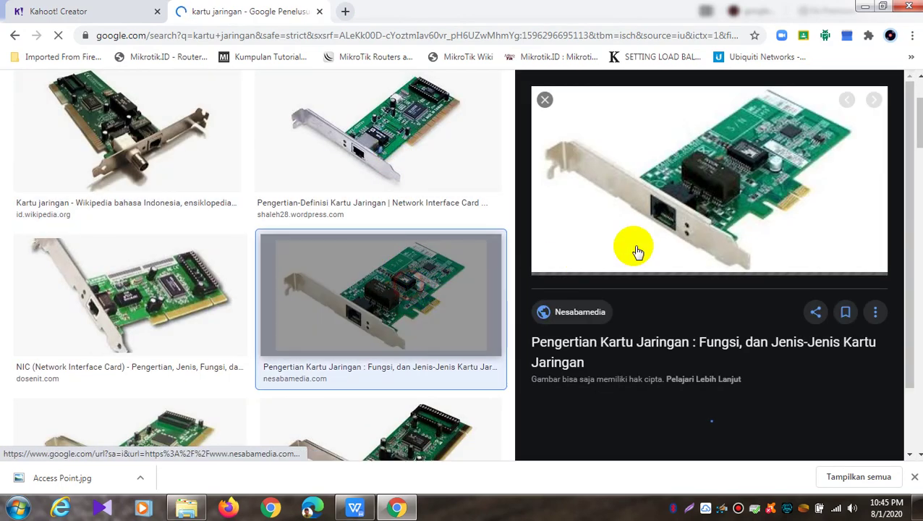
pyautogui.click(665, 201)
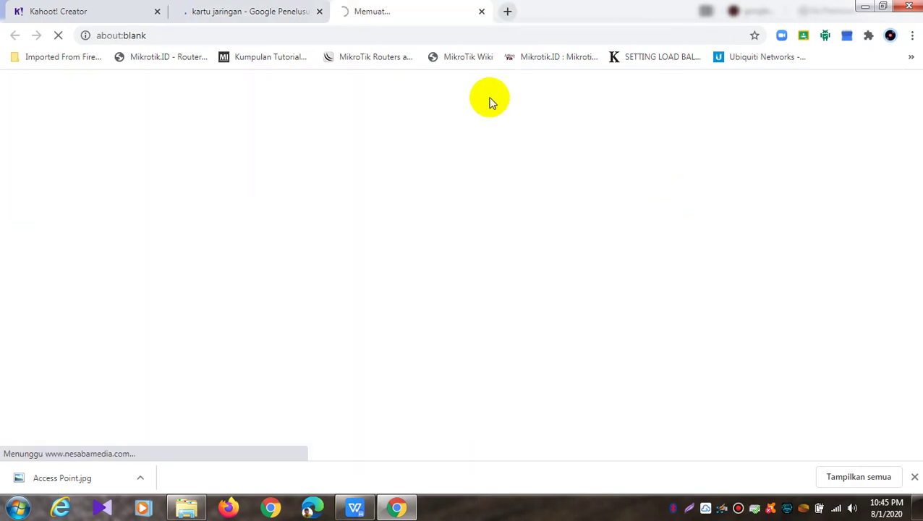
pyautogui.click(482, 10)
pyautogui.rightClick(716, 191)
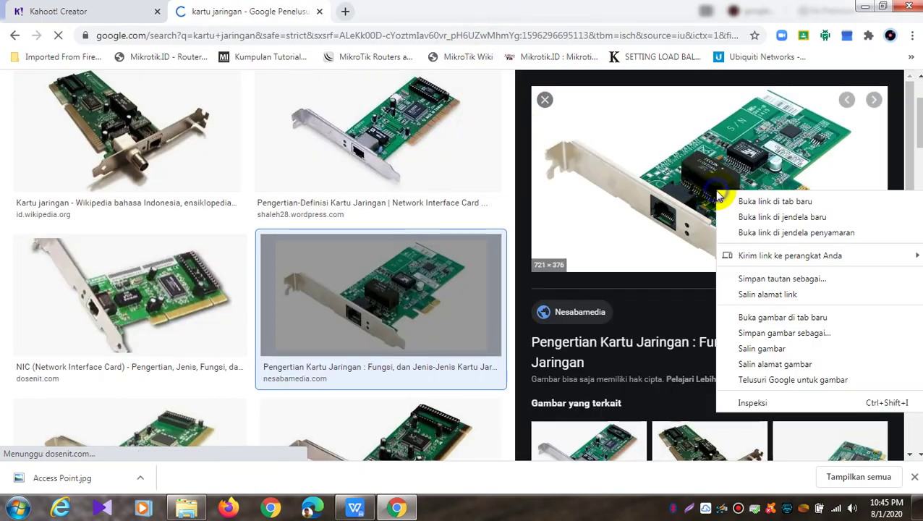
pyautogui.click(767, 333)
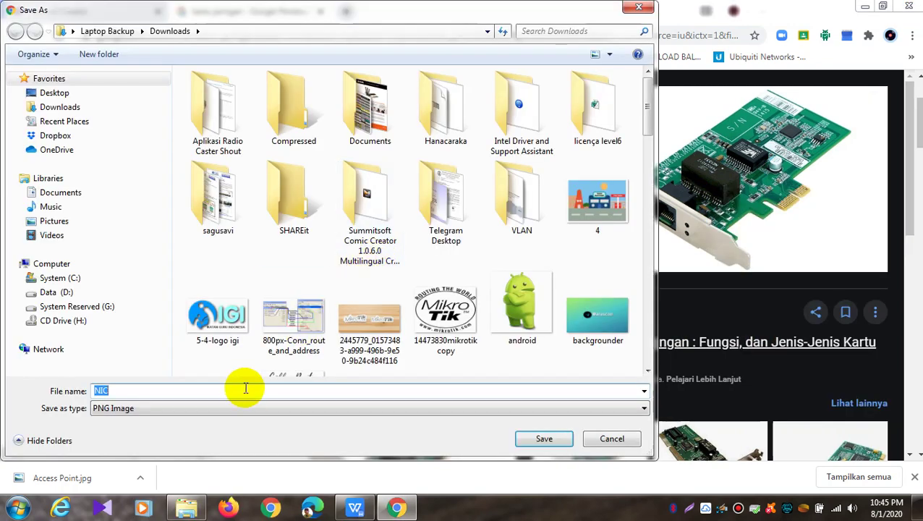
pyautogui.click(543, 439)
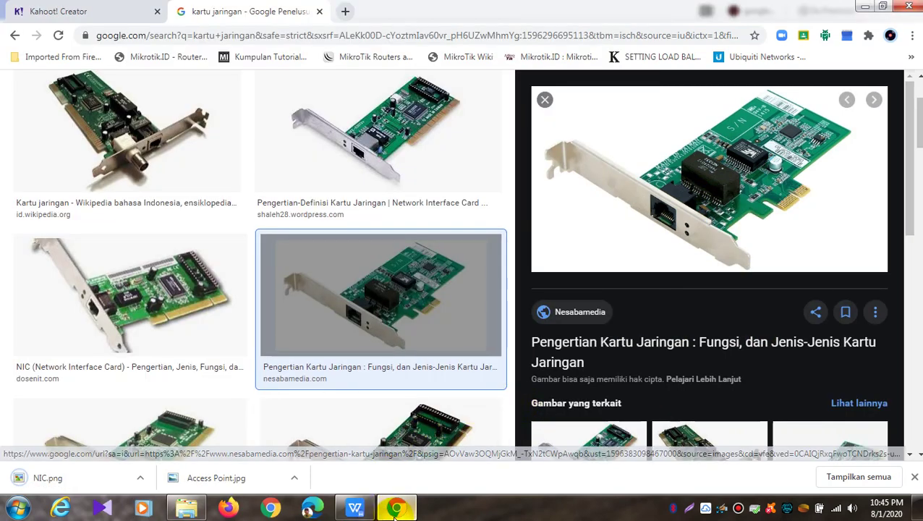
# Bring the browser back and switch to the Kahoot quiz editor tab
pyautogui.click(396, 507)
pyautogui.click(358, 507)
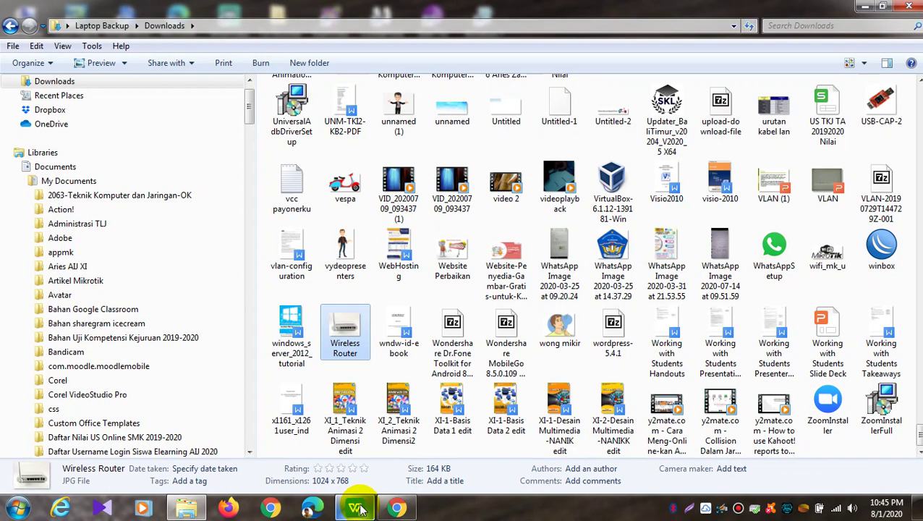
pyautogui.click(397, 509)
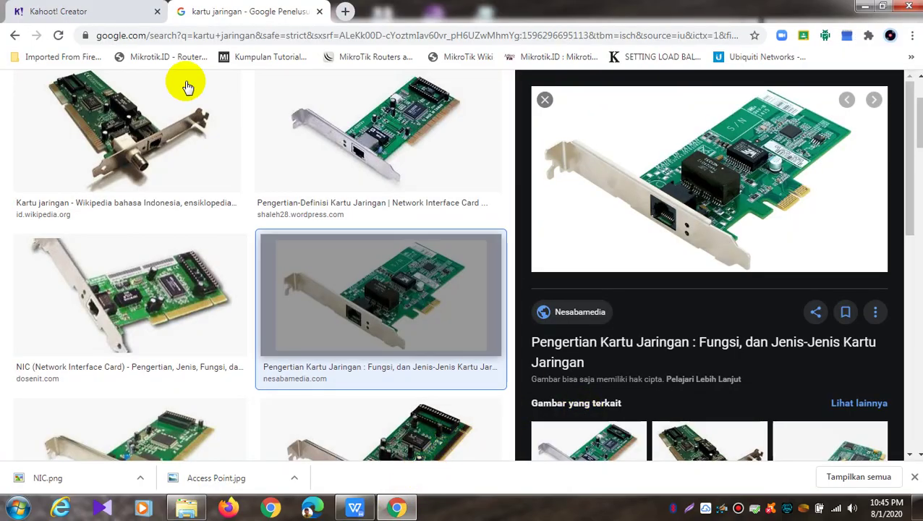
pyautogui.click(36, 10)
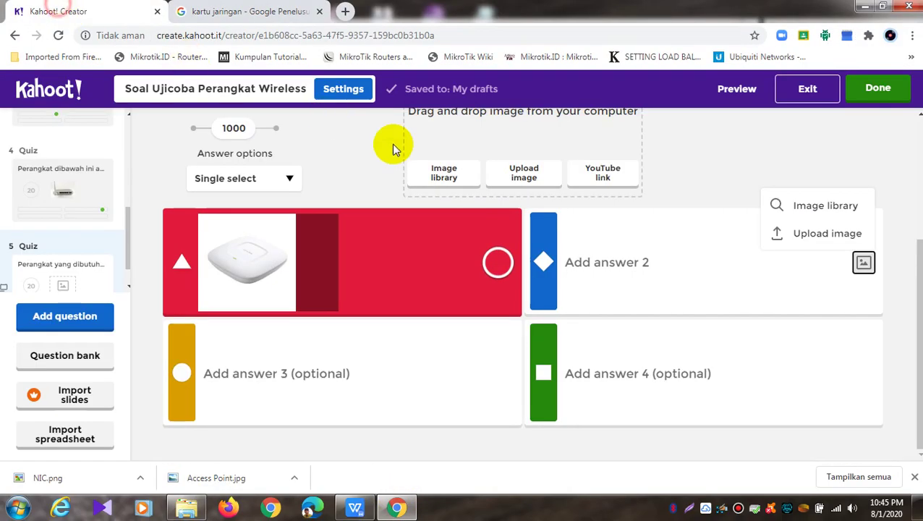
# Upload the NIC picture from Downloads as answer 2's image
pyautogui.click(838, 239)
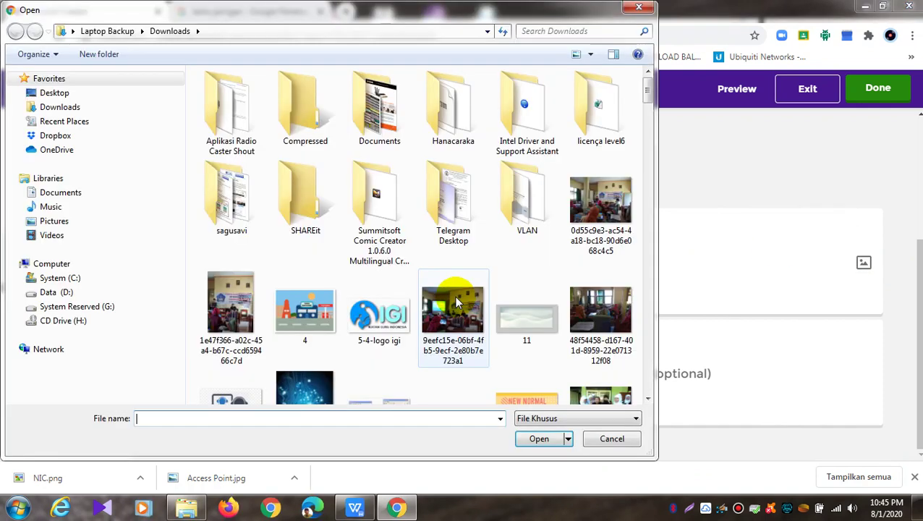
pyautogui.click(477, 319)
pyautogui.press('n')
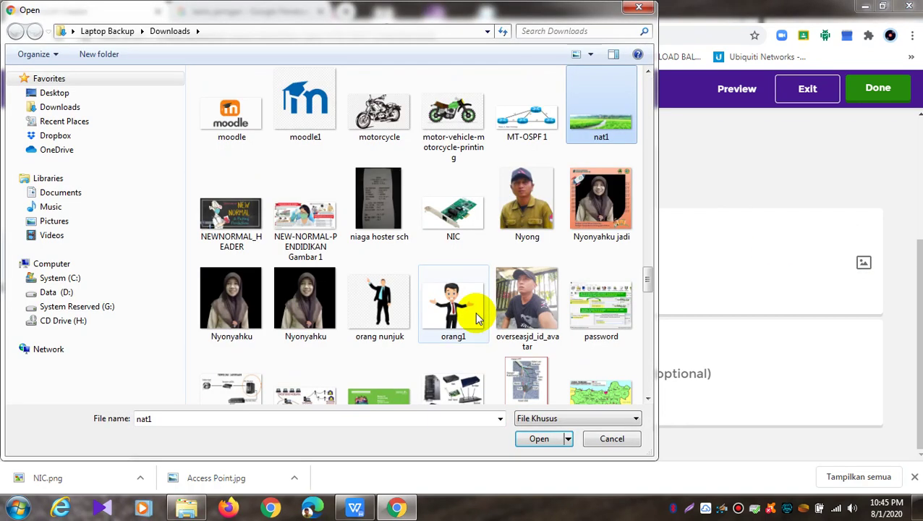
pyautogui.click(454, 217)
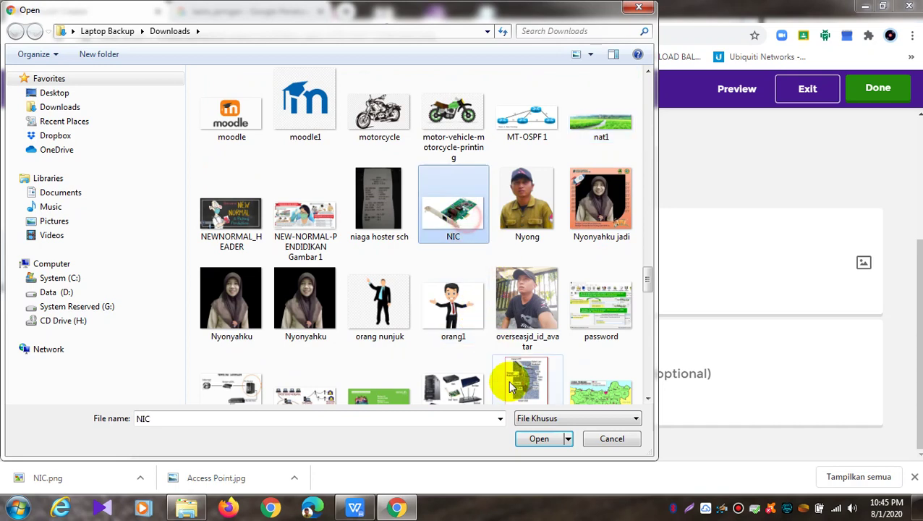
pyautogui.click(537, 438)
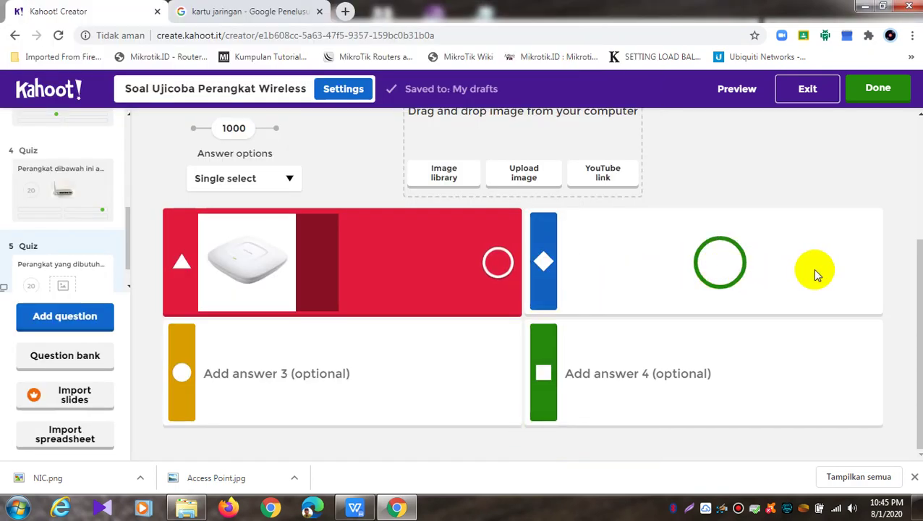
# Mark answer 2 as correct, then return to the kartu jaringan image results
pyautogui.scroll(2, 918, 270)
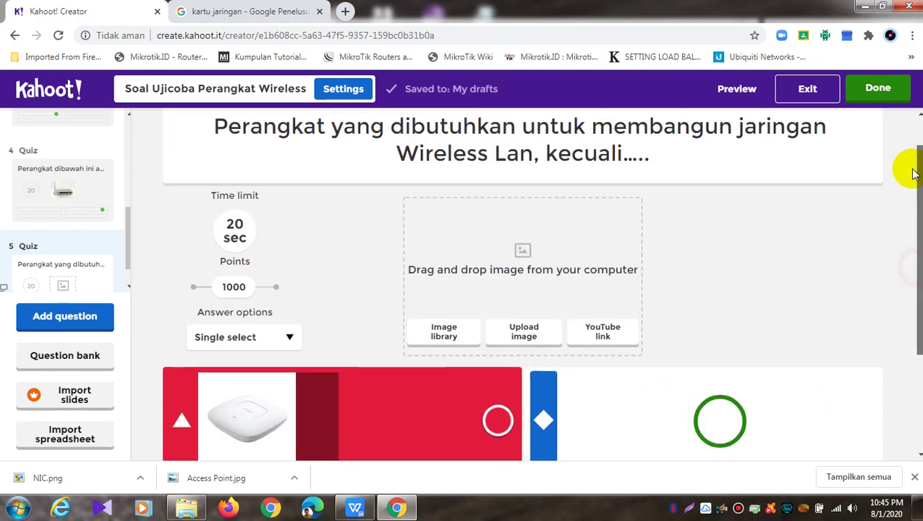
pyautogui.scroll(-2, 917, 165)
pyautogui.click(859, 263)
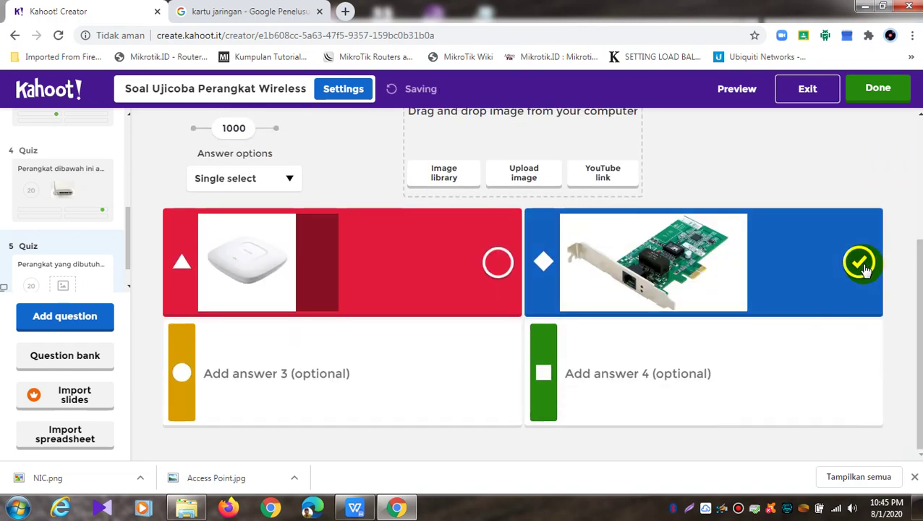
pyautogui.click(305, 372)
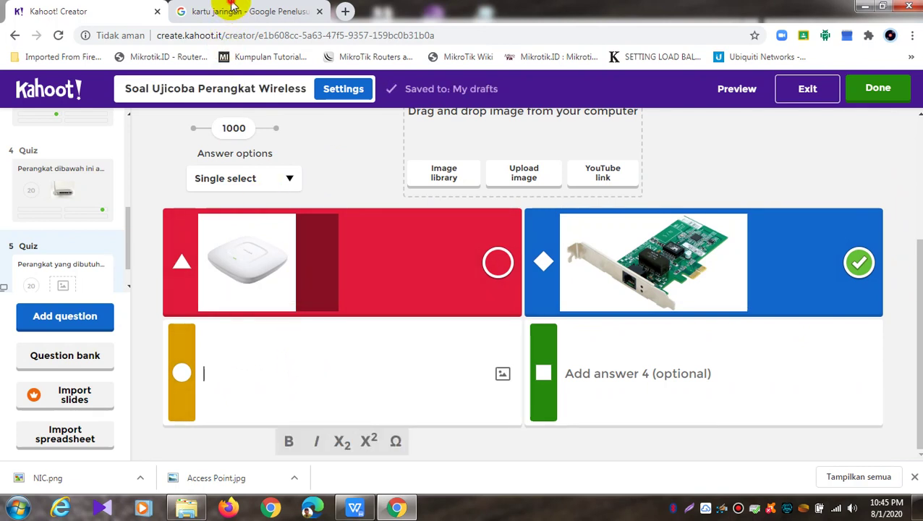
pyautogui.click(236, 13)
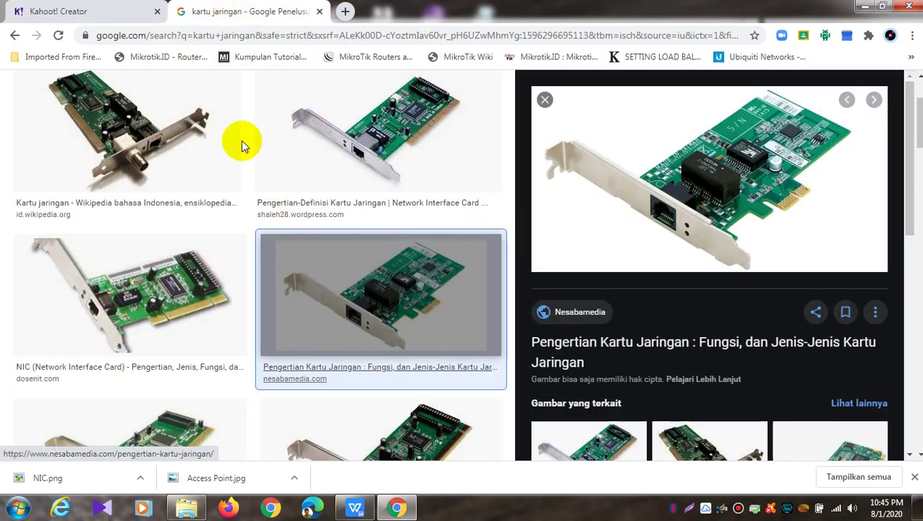
# Minimize the question document and start a Chrome search for 'kabel'
pyautogui.click(355, 506)
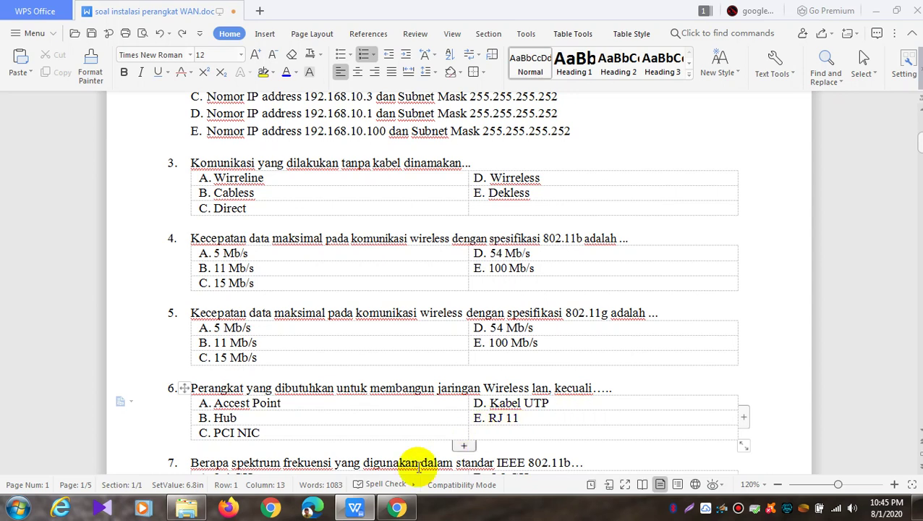
pyautogui.moveTo(360, 510)
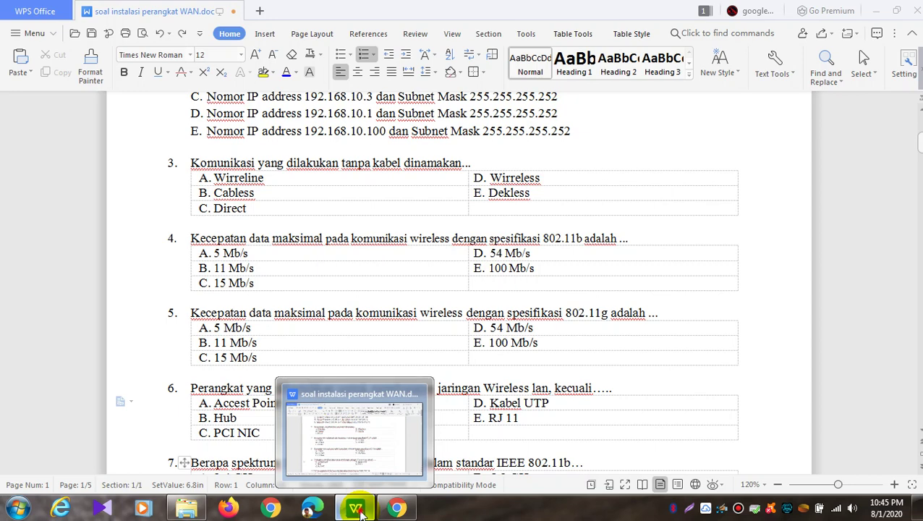
pyautogui.click(358, 508)
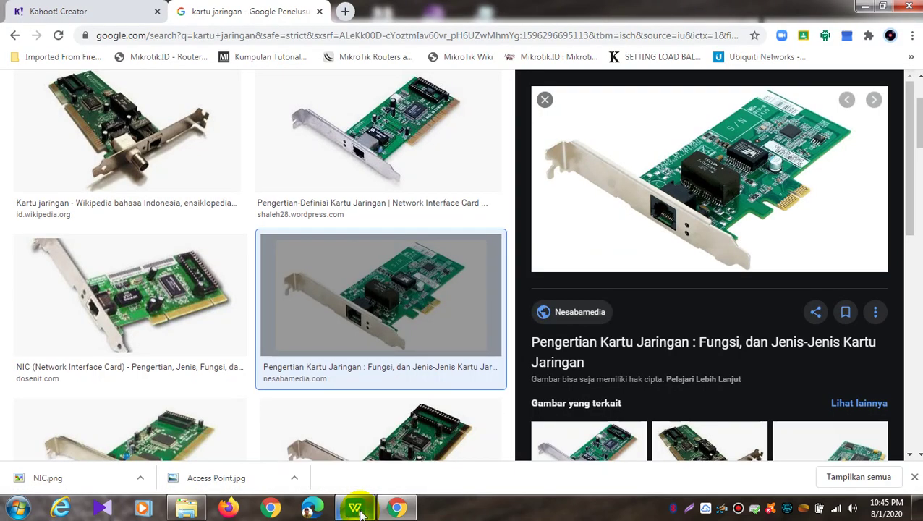
pyautogui.click(265, 34)
pyautogui.write('kabel')
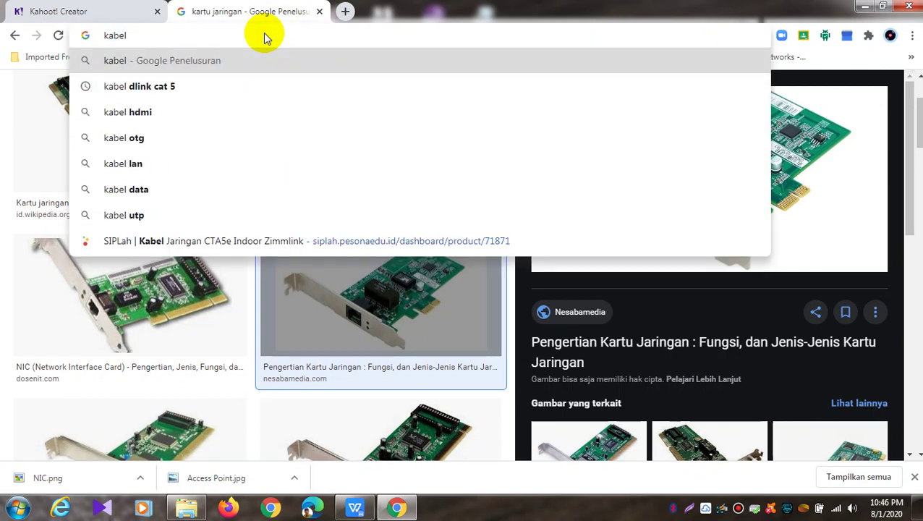
# Back in the Kahoot editor, start uploading a picture for question 5's answer 3
pyautogui.click(105, 7)
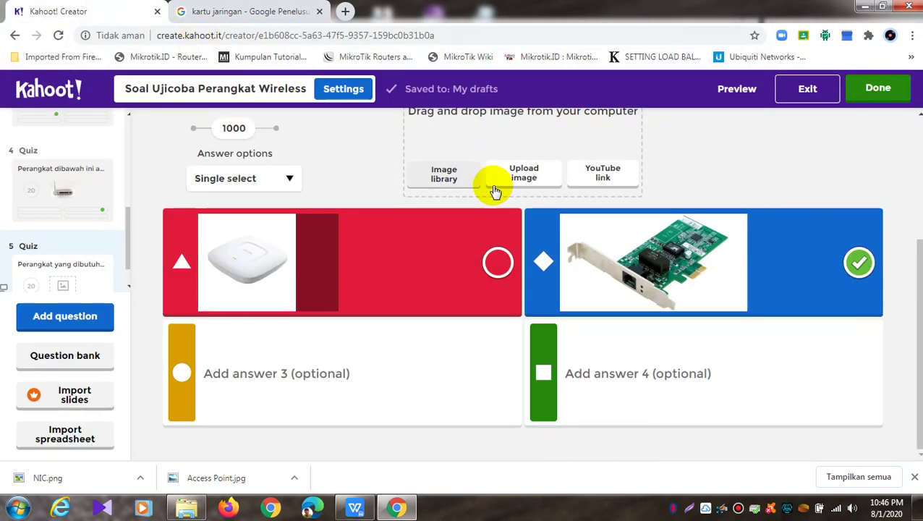
pyautogui.click(503, 374)
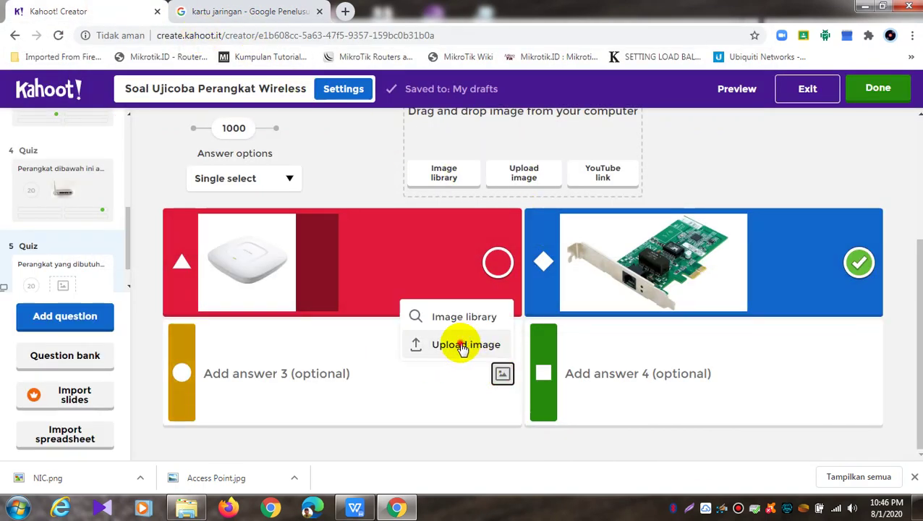
pyautogui.click(434, 345)
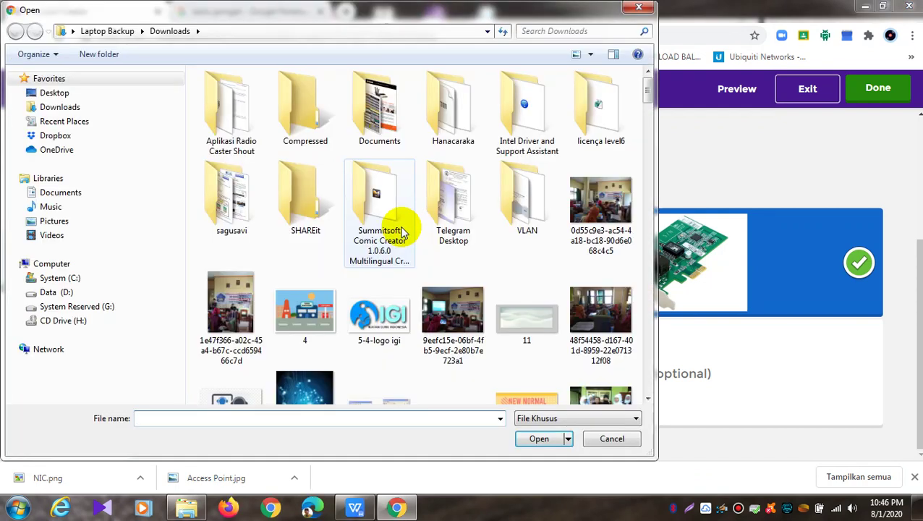
pyautogui.click(472, 322)
# Find Gambar-Kabel-UTP in Downloads and insert it as answer 3's picture
pyautogui.press('k')
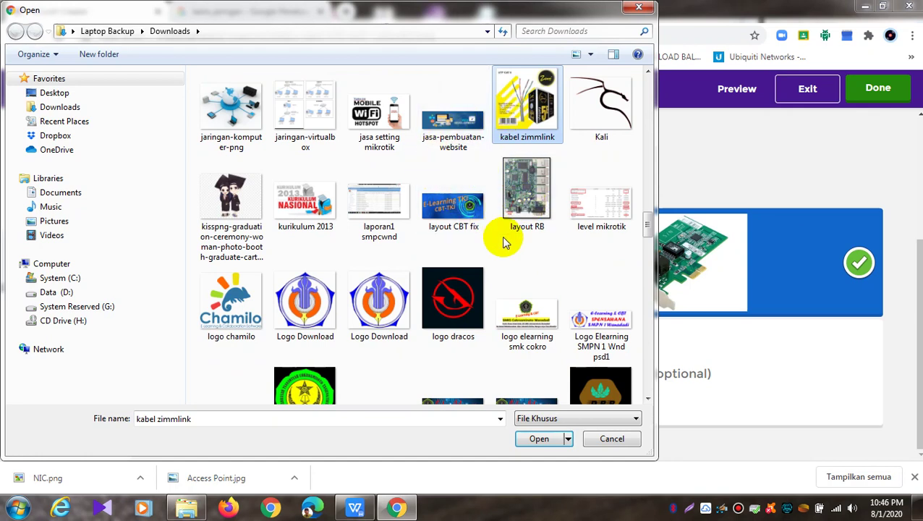
pyautogui.scroll(-3, 505, 243)
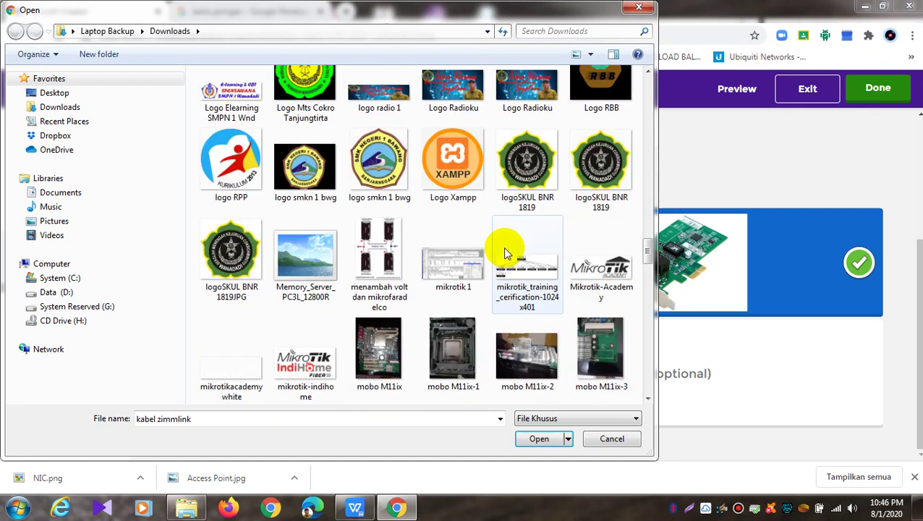
pyautogui.scroll(10, 507, 243)
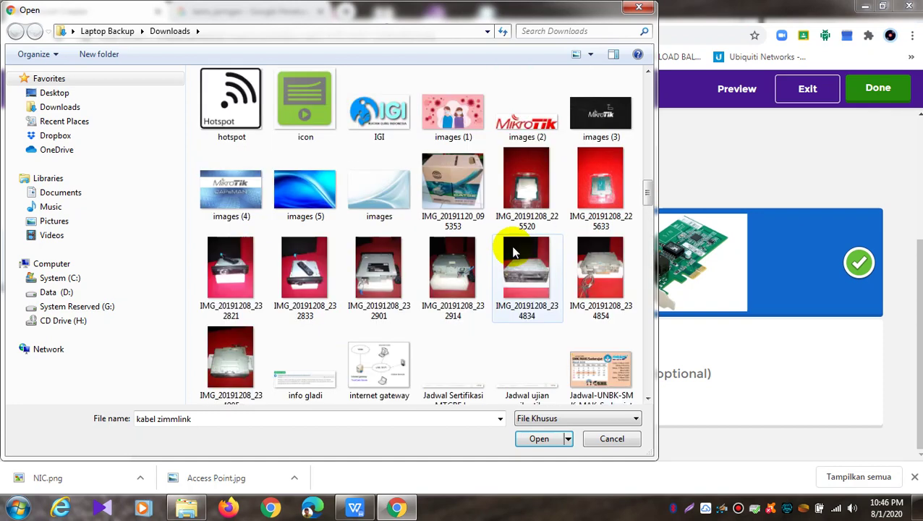
pyautogui.write('kal')
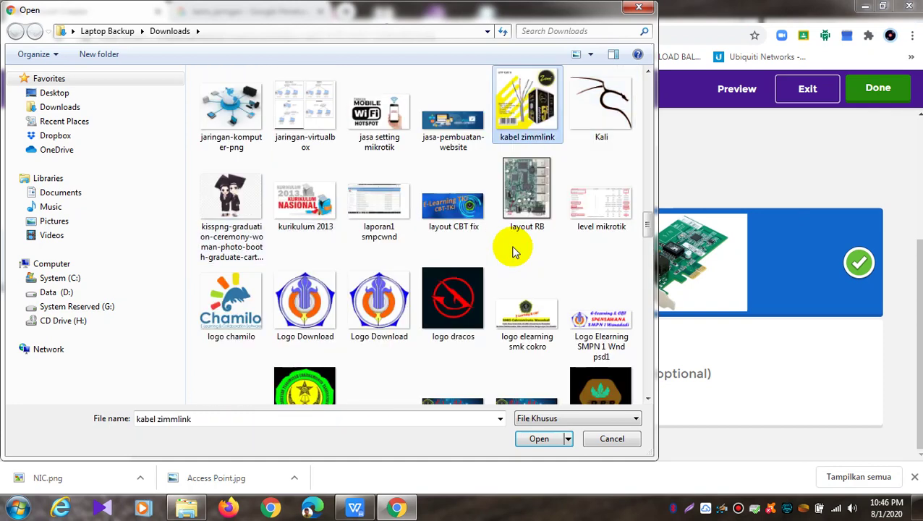
pyautogui.press('k')
pyautogui.press('k')
pyautogui.press('k')
pyautogui.press('k')
pyautogui.scroll(-9, 512, 252)
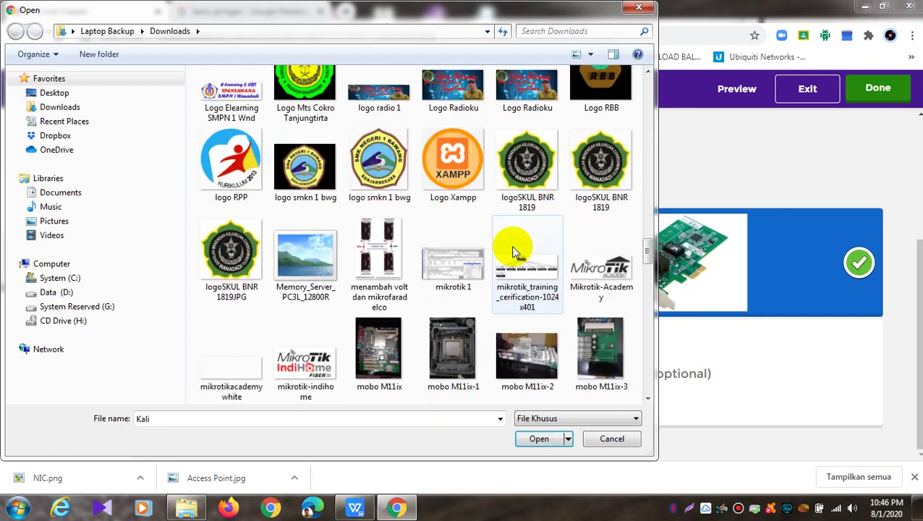
pyautogui.scroll(-10, 513, 252)
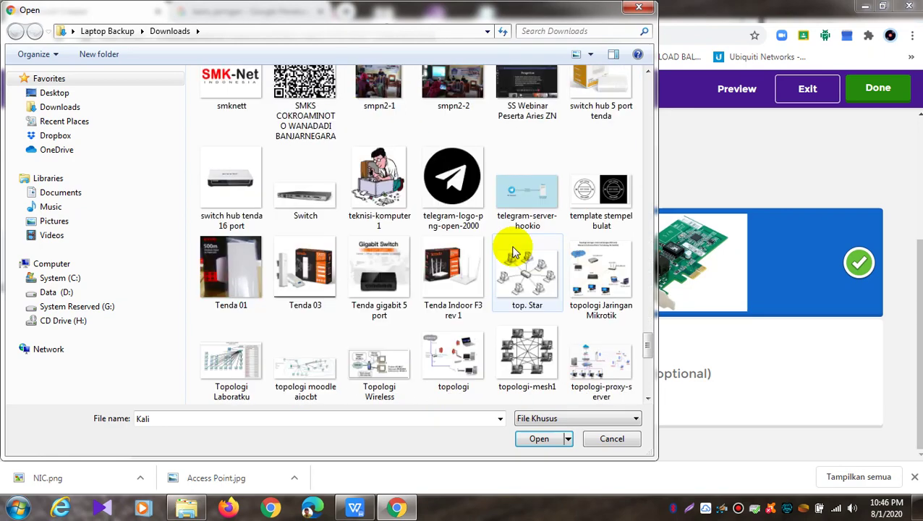
pyautogui.scroll(-8, 512, 252)
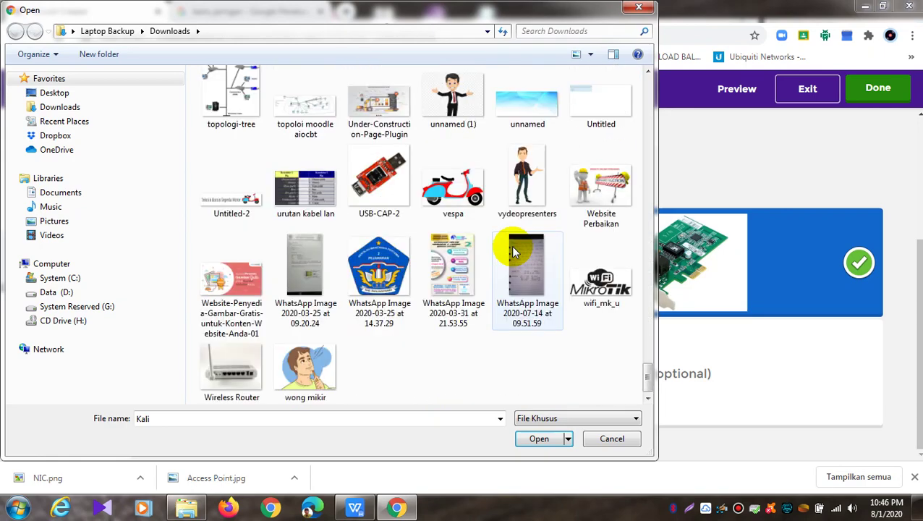
pyautogui.scroll(5, 512, 251)
pyautogui.scroll(10, 512, 252)
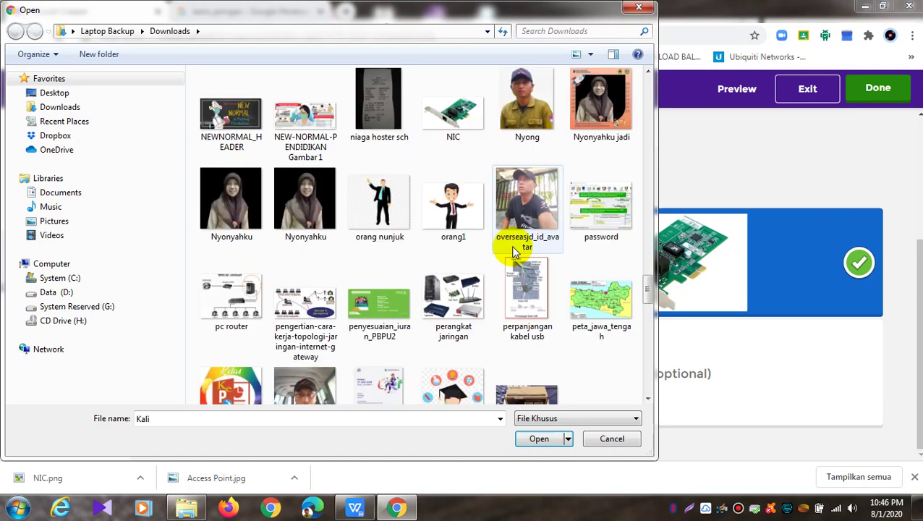
pyautogui.scroll(6, 513, 252)
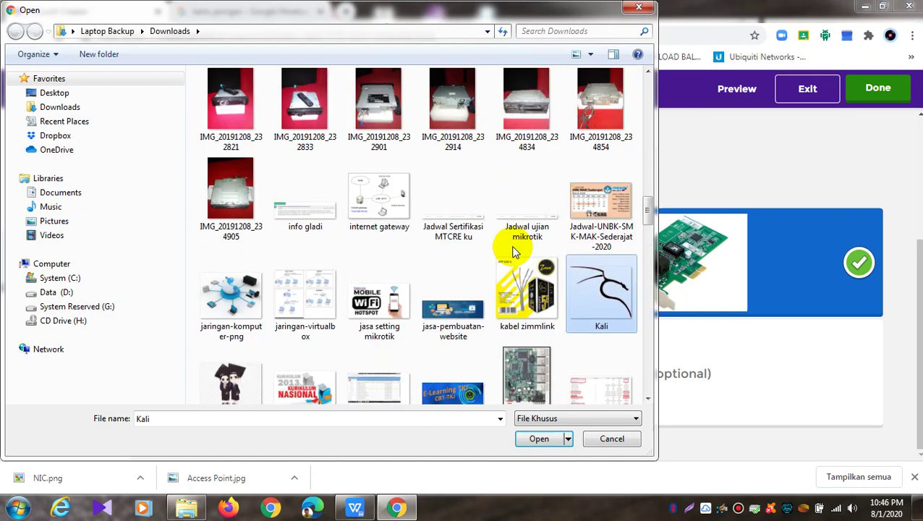
pyautogui.scroll(4, 514, 252)
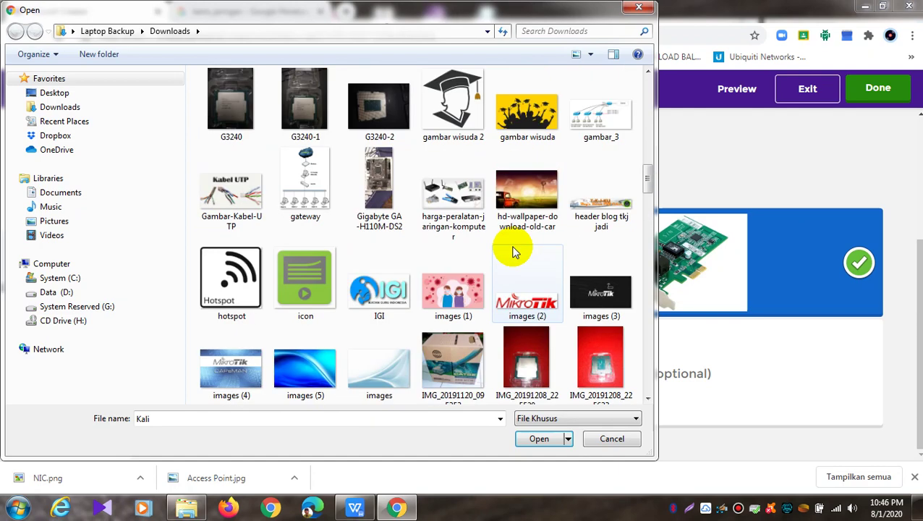
pyautogui.click(235, 185)
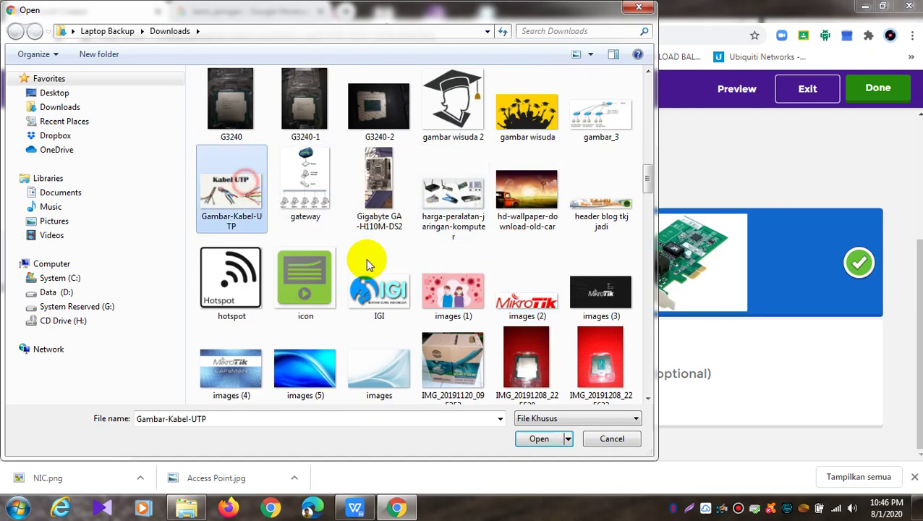
pyautogui.click(543, 439)
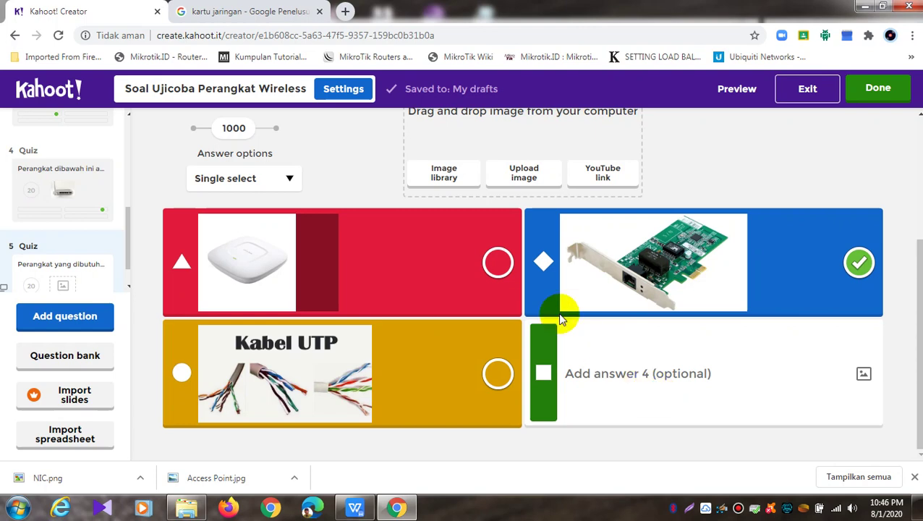
# Replace the 'kartu jaringan' image search with a Google Images search for 'hub'
pyautogui.click(293, 10)
pyautogui.scroll(2, 548, 194)
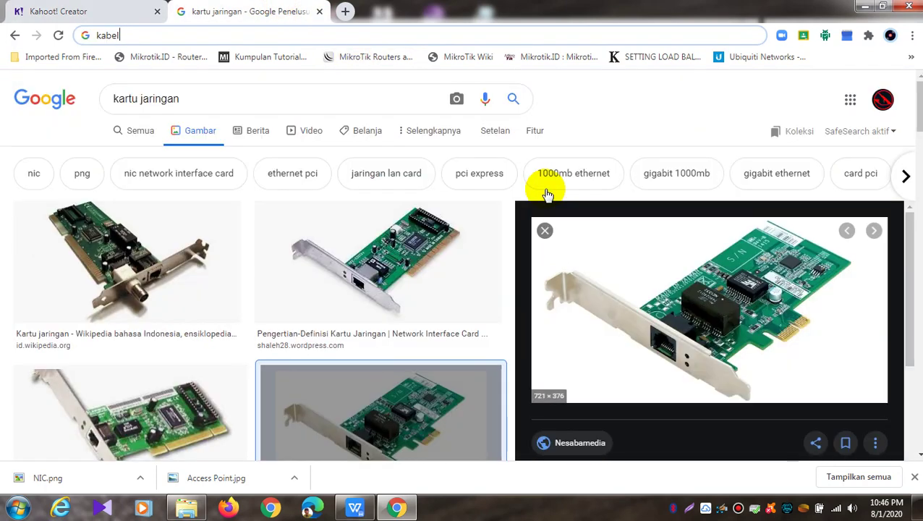
pyautogui.click(194, 98)
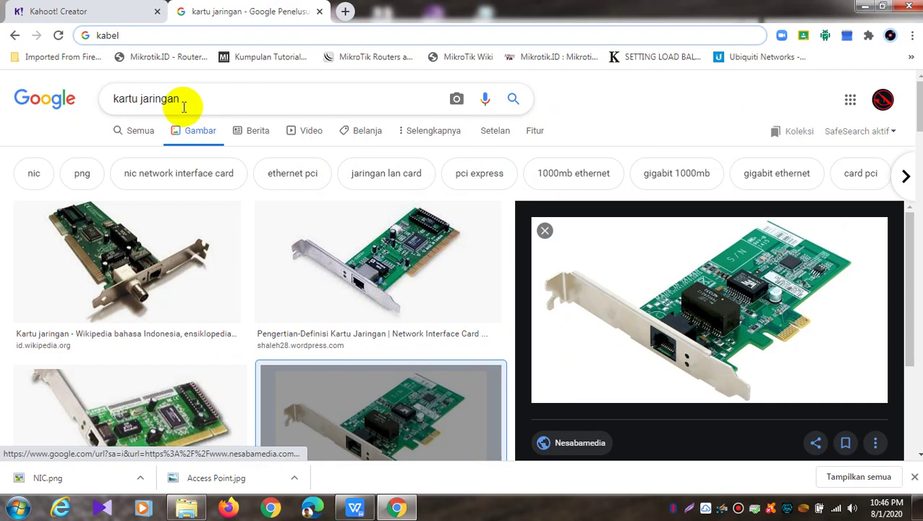
pyautogui.moveTo(158, 96); pyautogui.dragTo(101, 101)
pyautogui.write('hub')
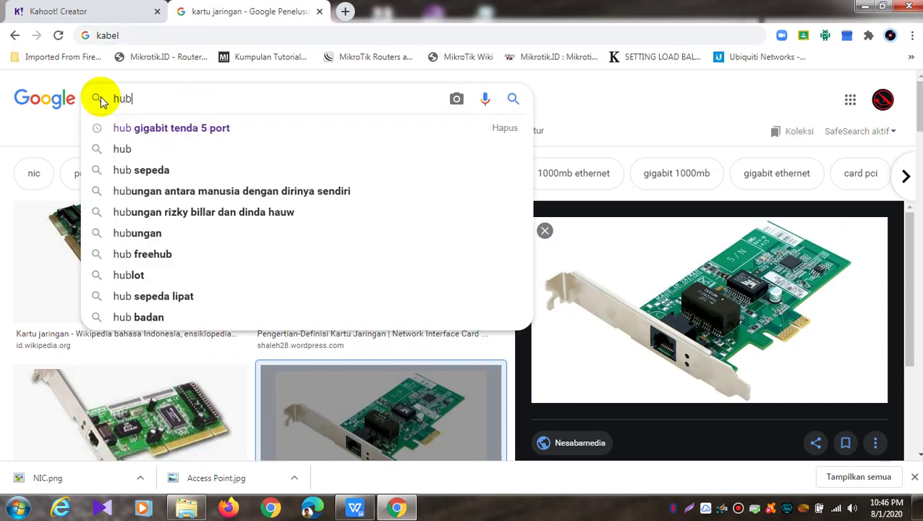
pyautogui.press('Return')
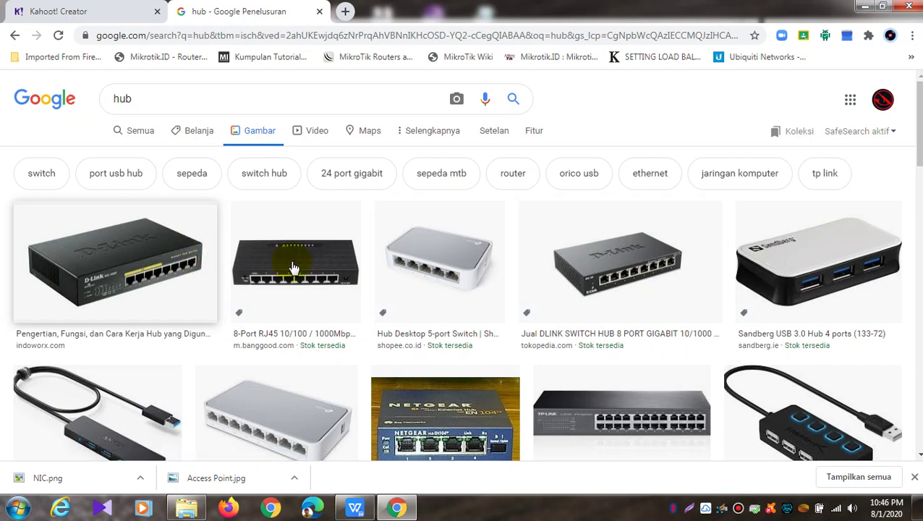
# Save the white 5-port hub picture to Downloads as 'hub' and return to Kahoot
pyautogui.click(486, 268)
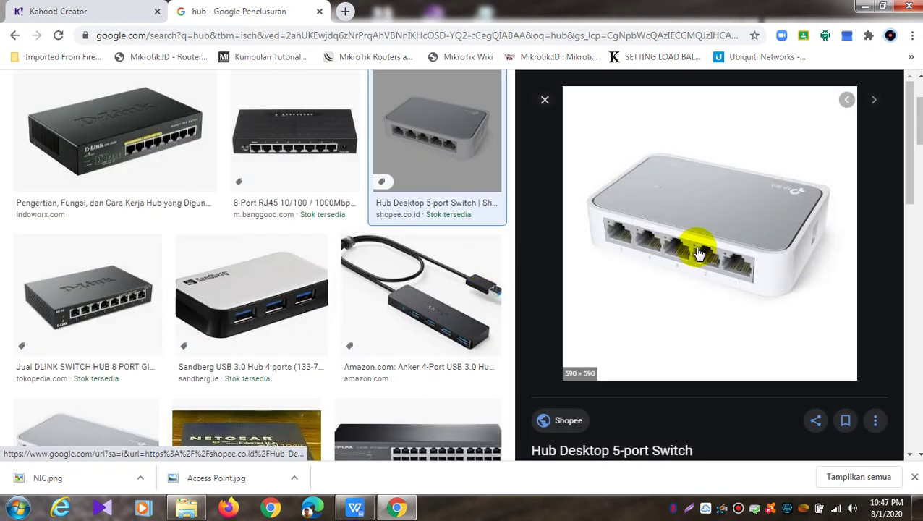
pyautogui.rightClick(699, 253)
pyautogui.click(726, 385)
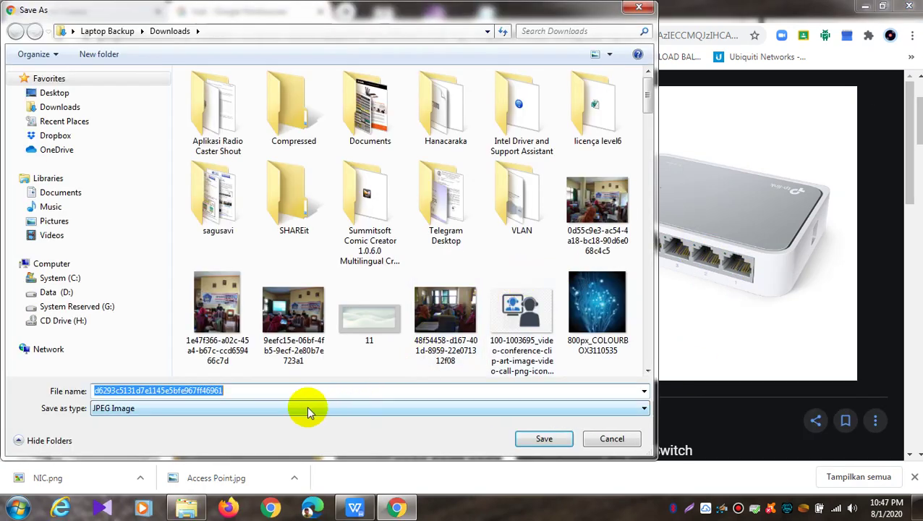
pyautogui.write('hub')
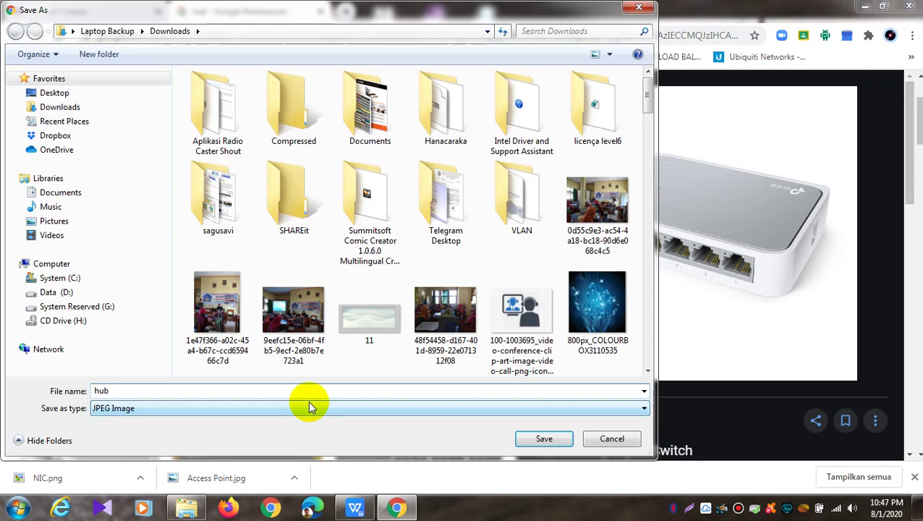
pyautogui.press('Return')
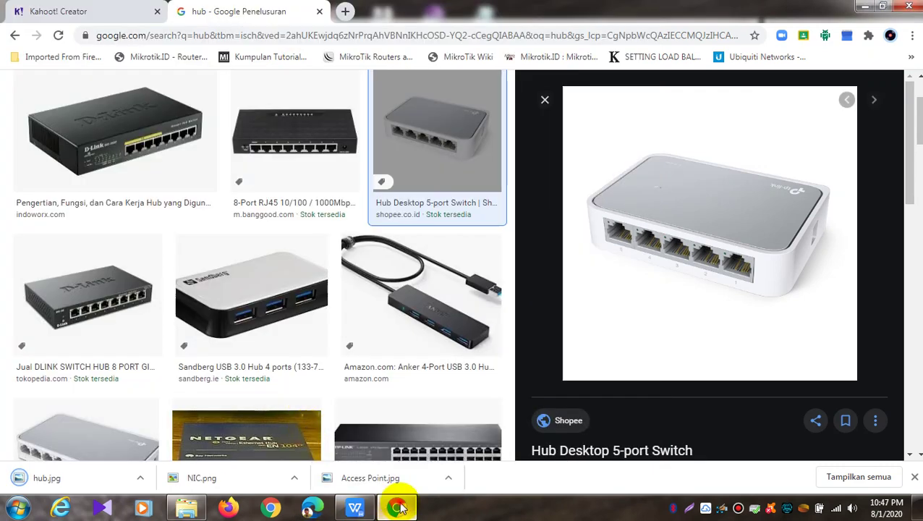
pyautogui.click(401, 508)
pyautogui.click(395, 506)
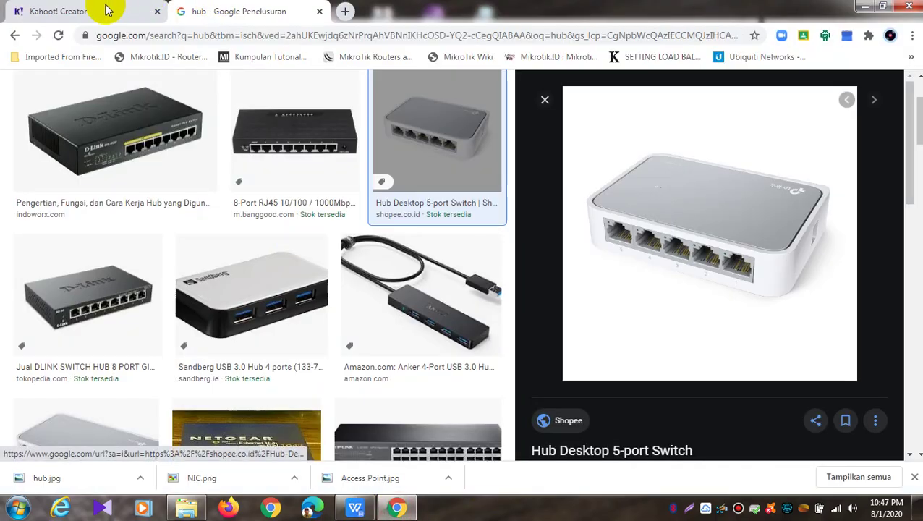
pyautogui.click(106, 10)
# Upload the hub picture from Downloads as answer 4's image
pyautogui.click(864, 373)
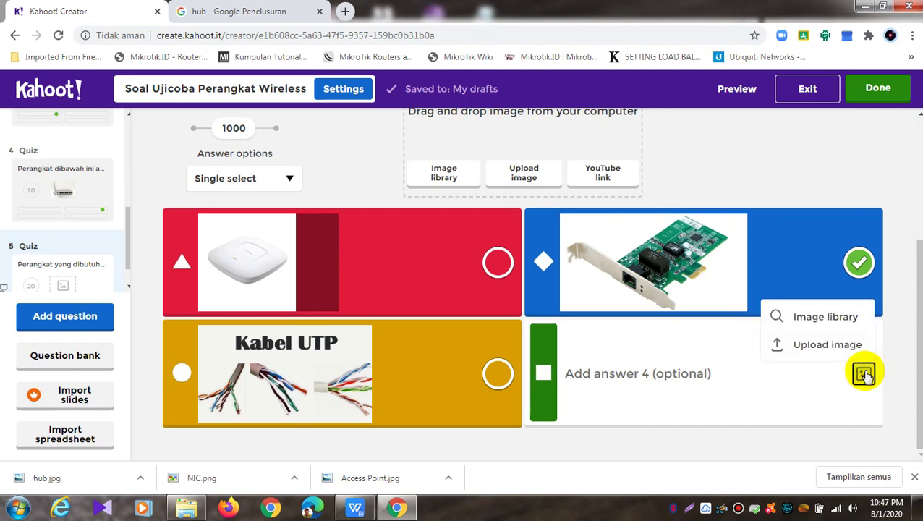
pyautogui.click(792, 345)
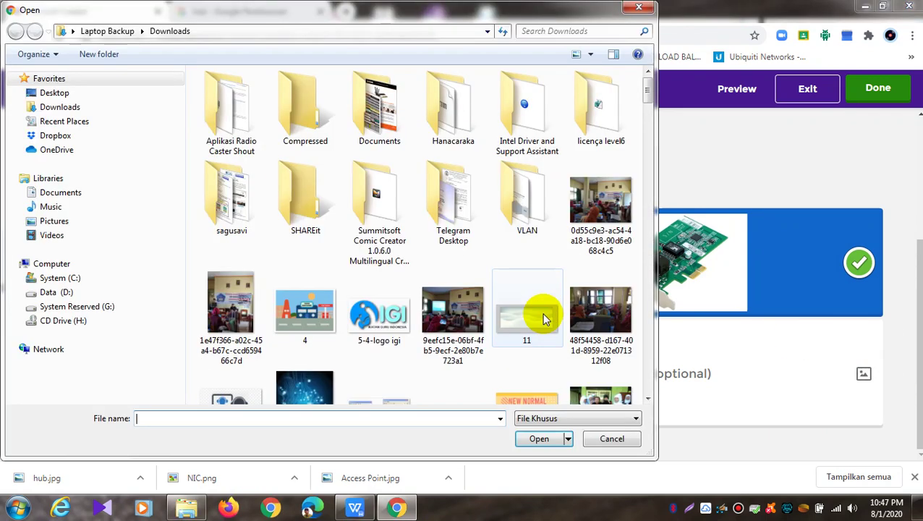
pyautogui.moveTo(644, 89); pyautogui.dragTo(649, 350)
pyautogui.click(496, 289)
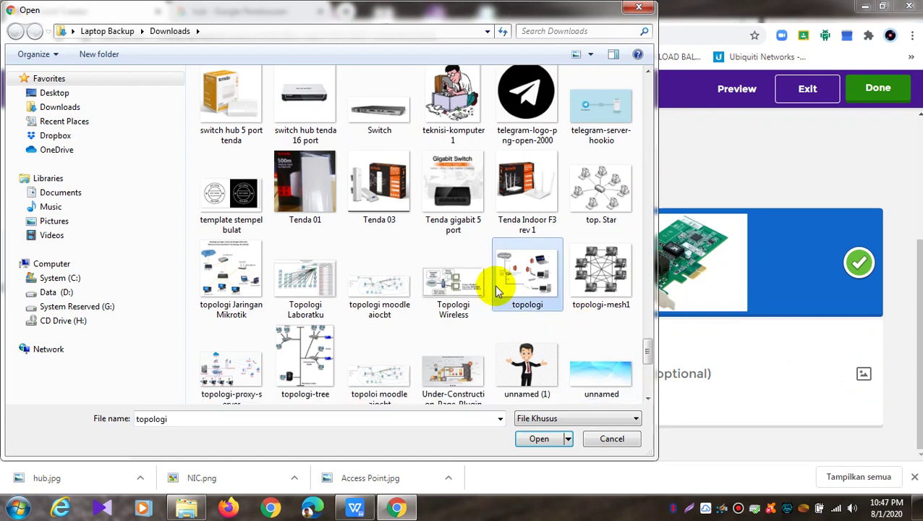
pyautogui.press('h')
pyautogui.press('h')
pyautogui.press('h')
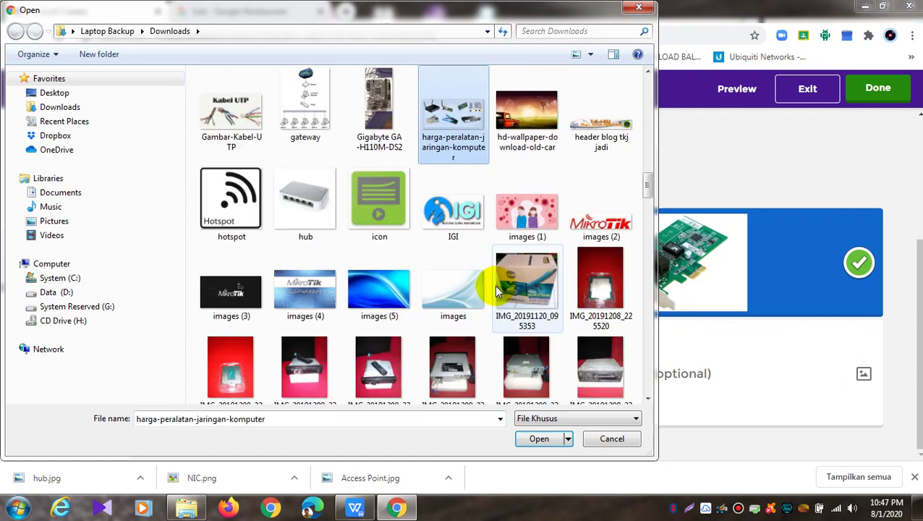
pyautogui.click(318, 193)
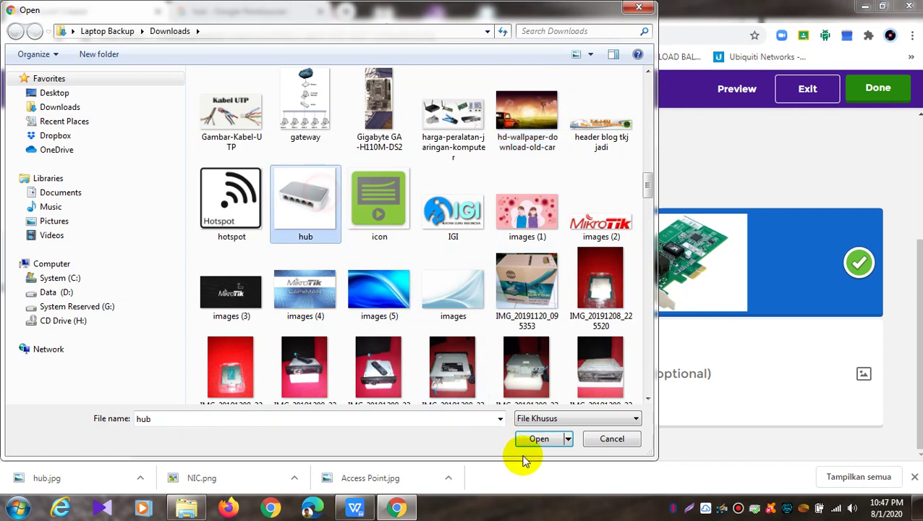
pyautogui.click(539, 440)
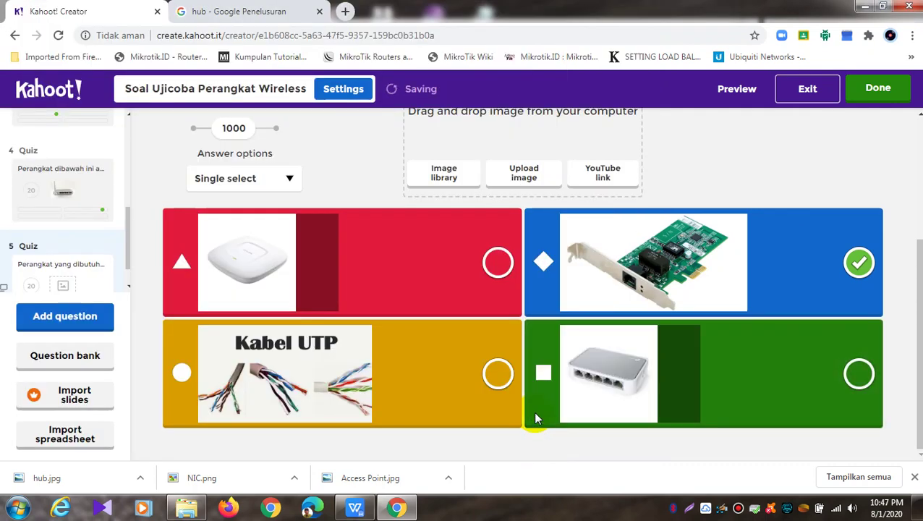
# Scroll through question 5 to review its four image answers
pyautogui.scroll(3, 533, 411)
pyautogui.scroll(-2, 526, 397)
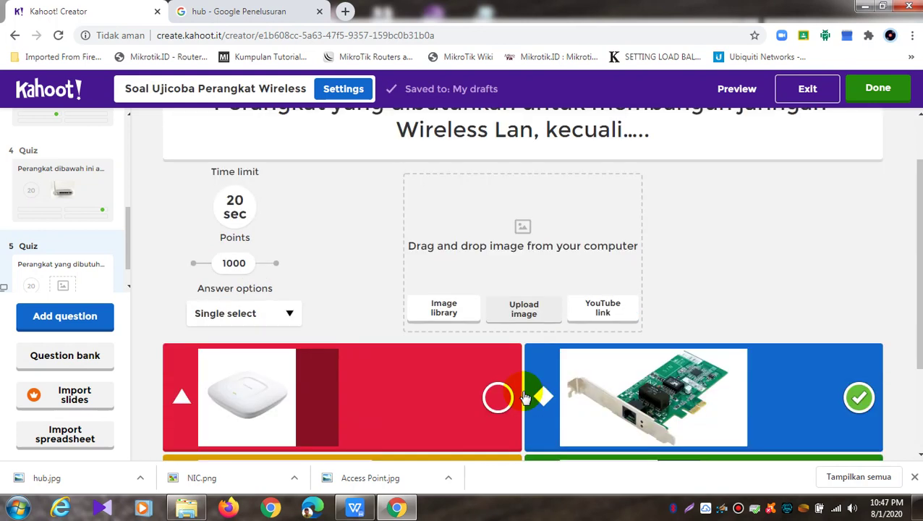
pyautogui.scroll(2, 516, 335)
pyautogui.scroll(-2, 507, 314)
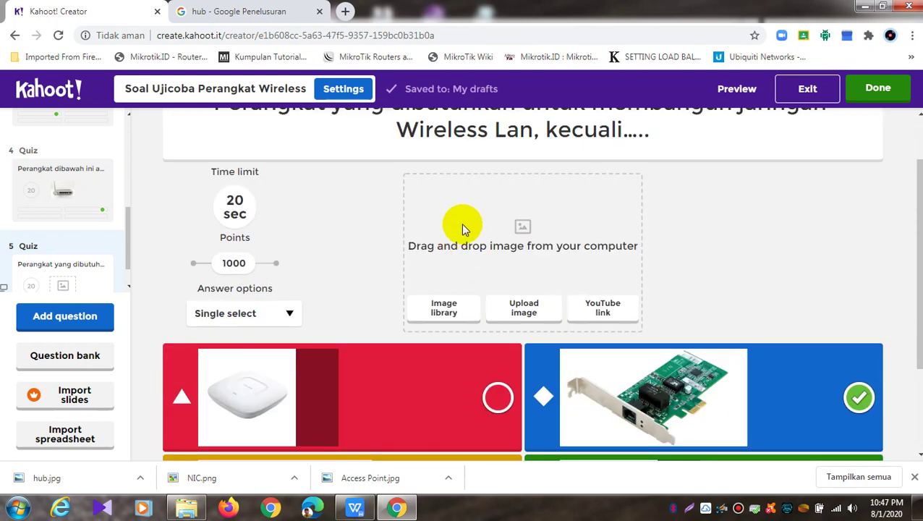
pyautogui.scroll(2, 651, 280)
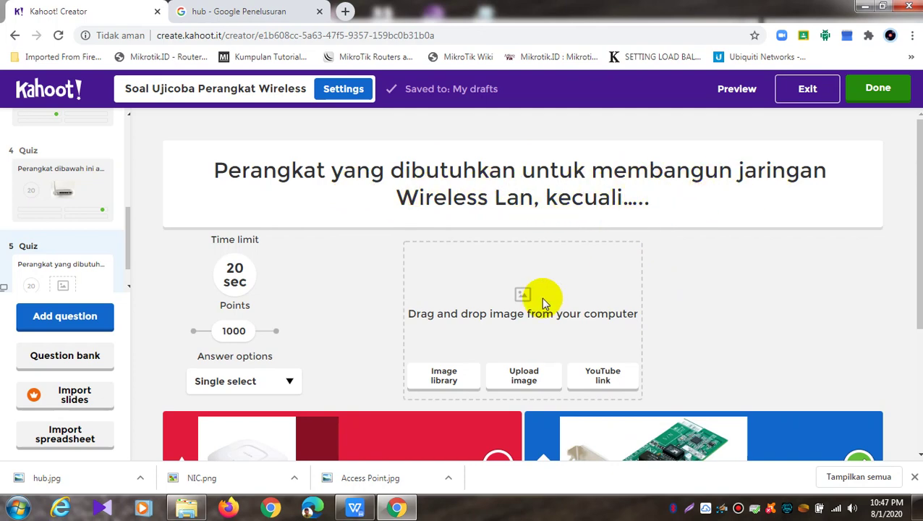
# Search Google Images for 'jaringan wireless lan', browse the results, then return to Kahoot
pyautogui.click(221, 15)
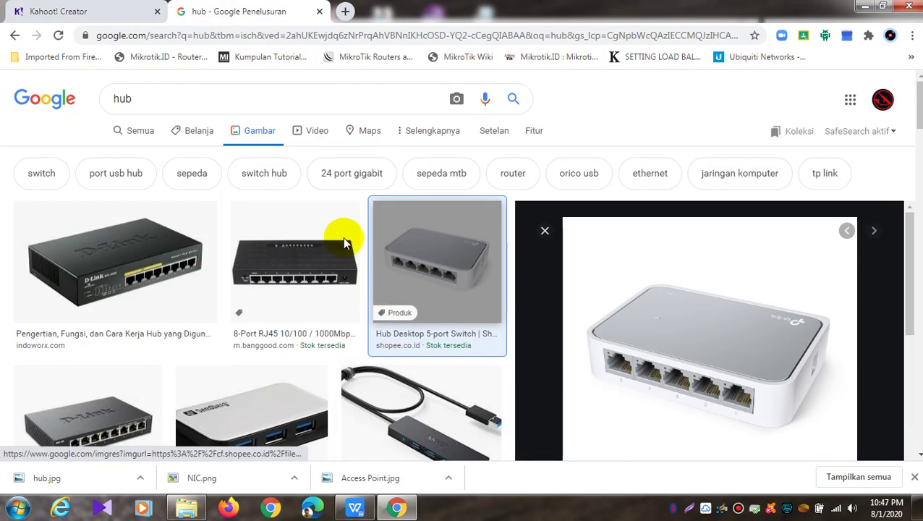
pyautogui.moveTo(149, 99); pyautogui.dragTo(95, 103)
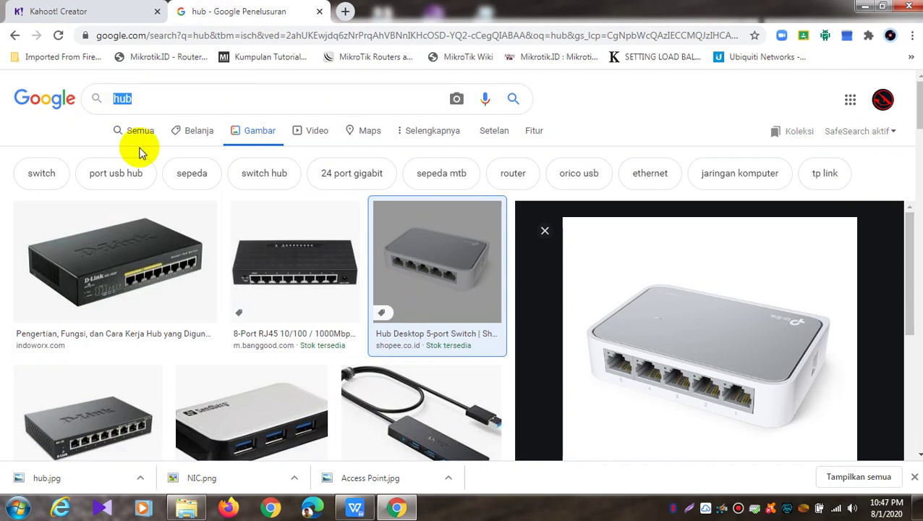
pyautogui.write('jaringan ')
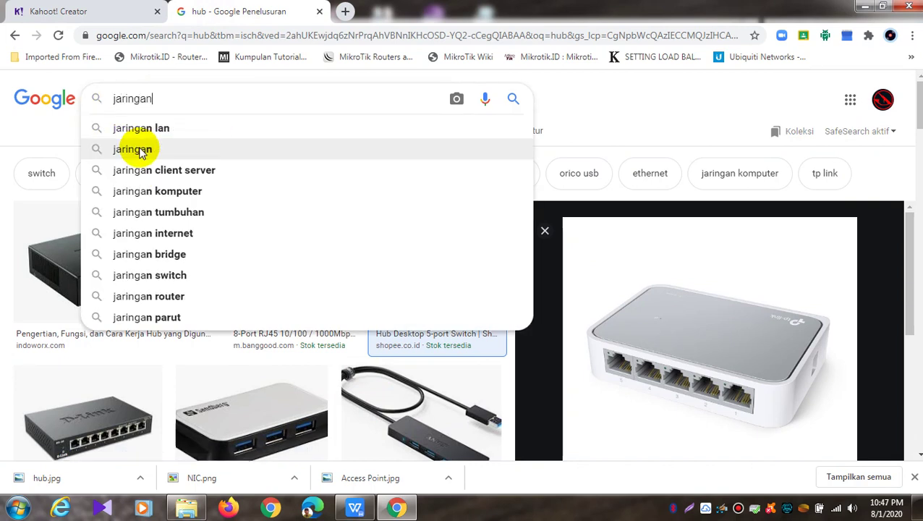
pyautogui.write('wirel')
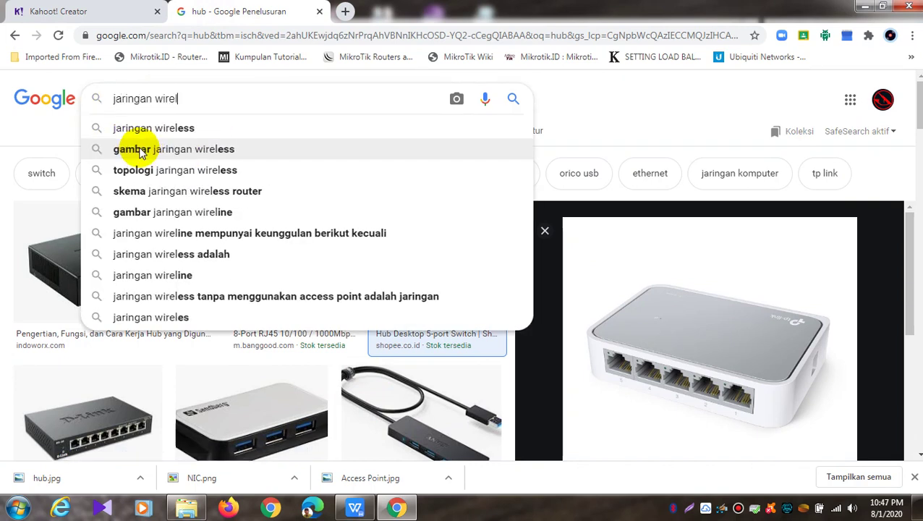
pyautogui.write('ess lan')
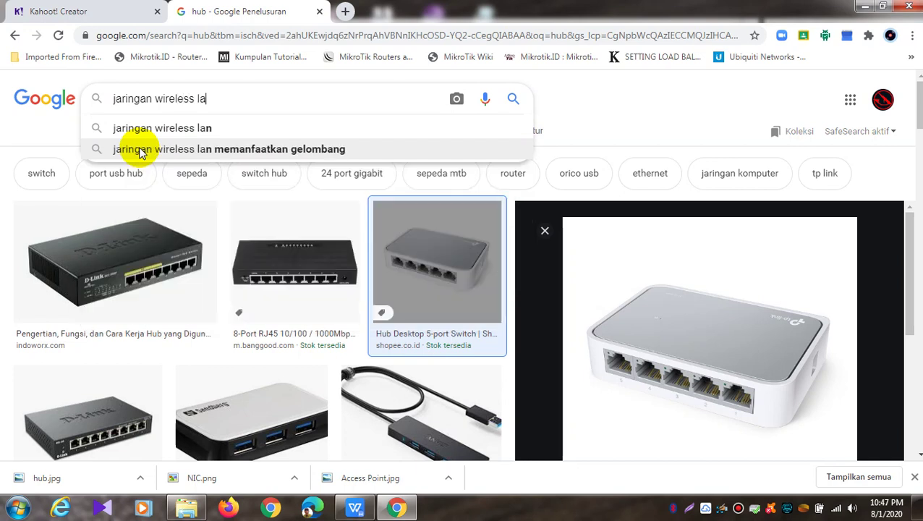
pyautogui.press('Return')
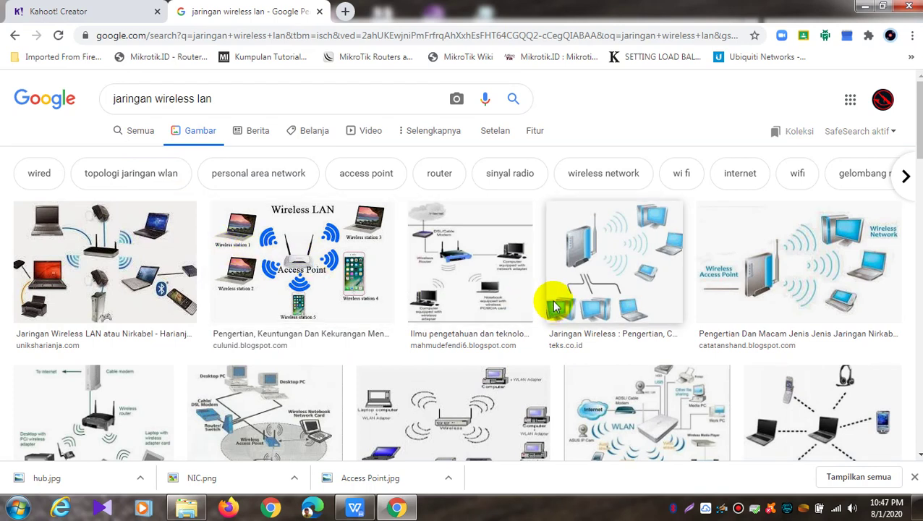
pyautogui.scroll(-1, 564, 297)
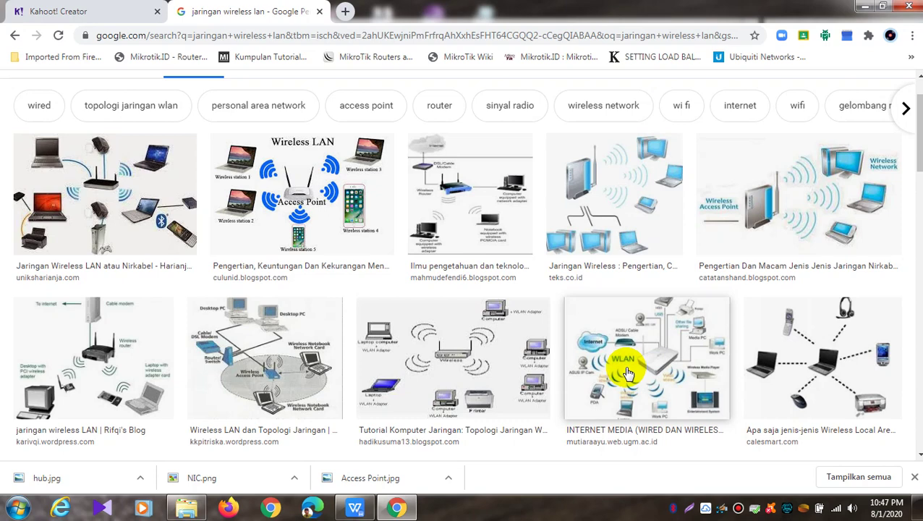
pyautogui.click(62, 12)
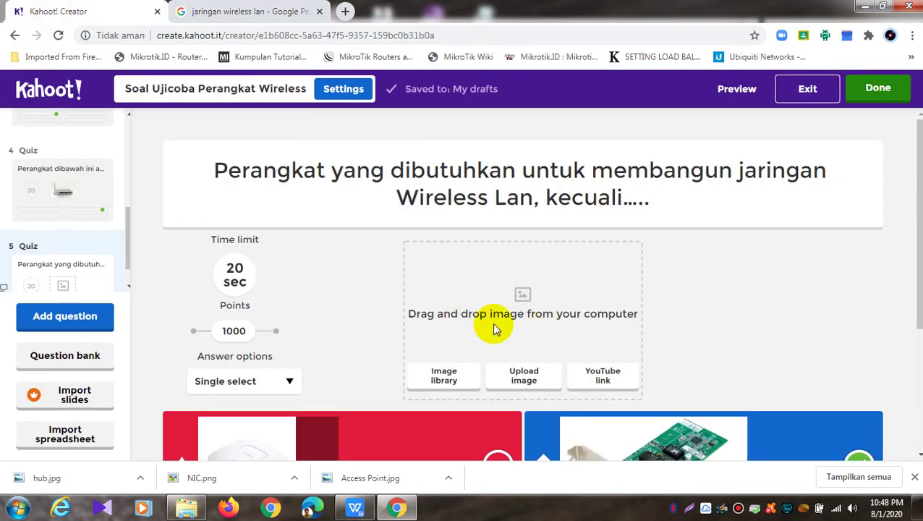
pyautogui.scroll(-3, 536, 311)
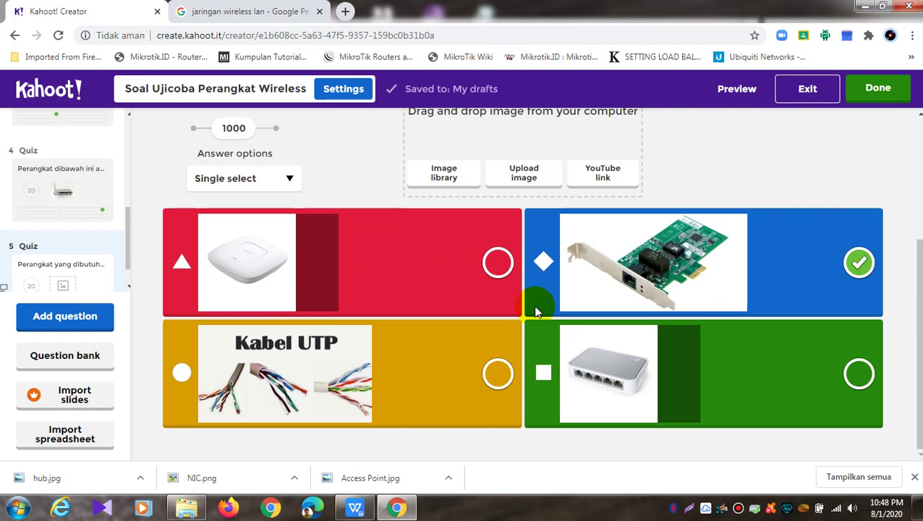
pyautogui.click(729, 88)
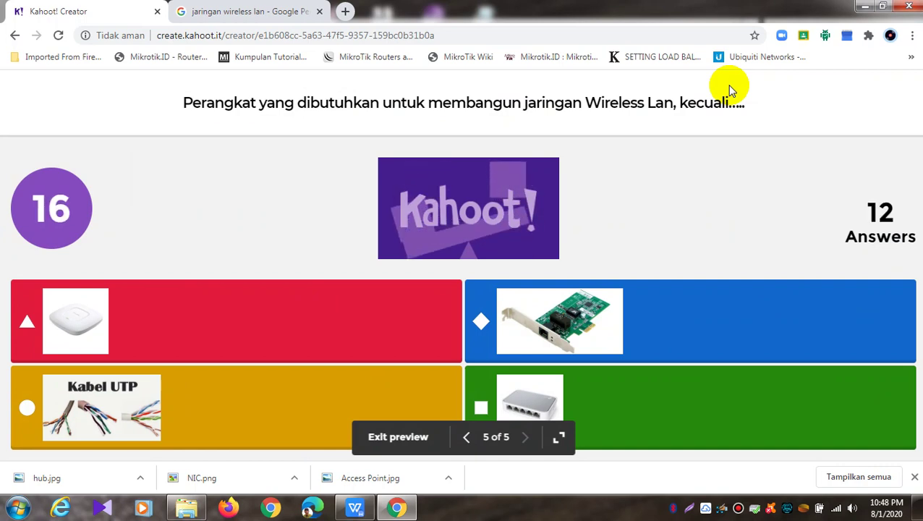
pyautogui.click(408, 440)
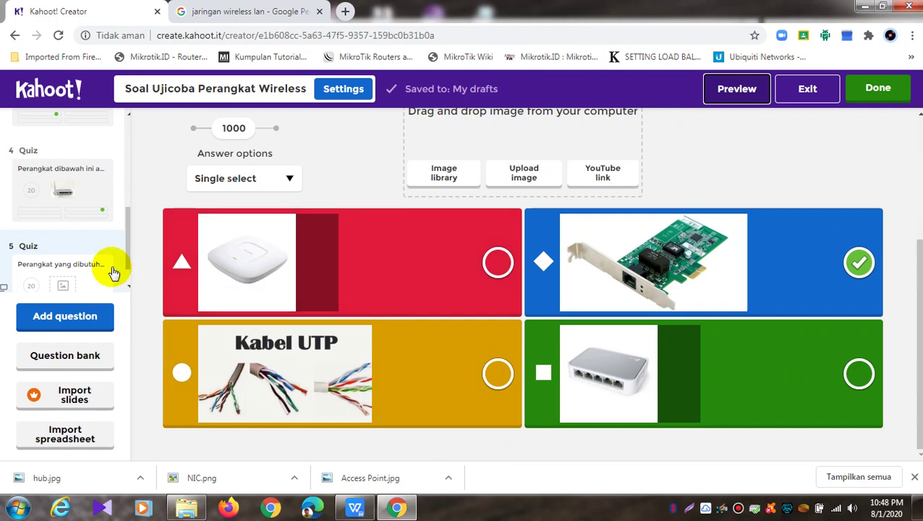
pyautogui.moveTo(130, 236); pyautogui.dragTo(128, 121)
# Check question 1's points and raise questions 2 and 3 to 2000 points
pyautogui.click(71, 155)
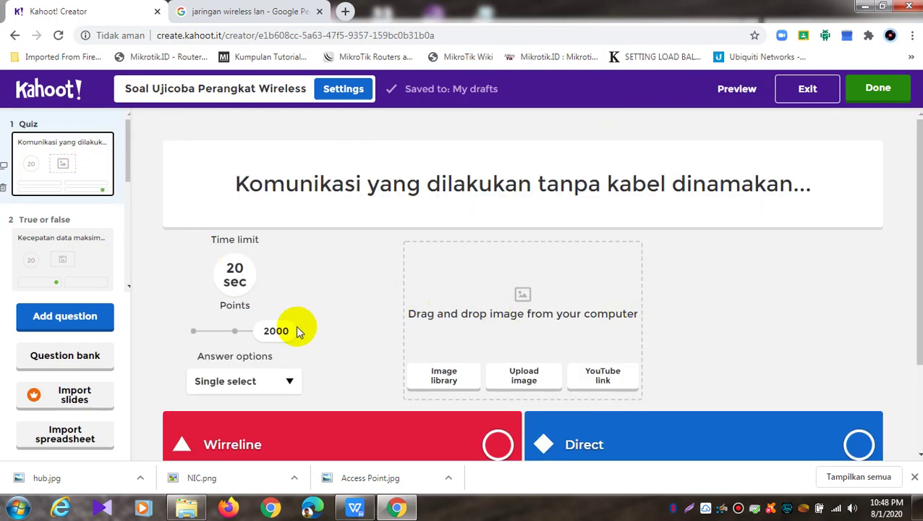
pyautogui.click(35, 261)
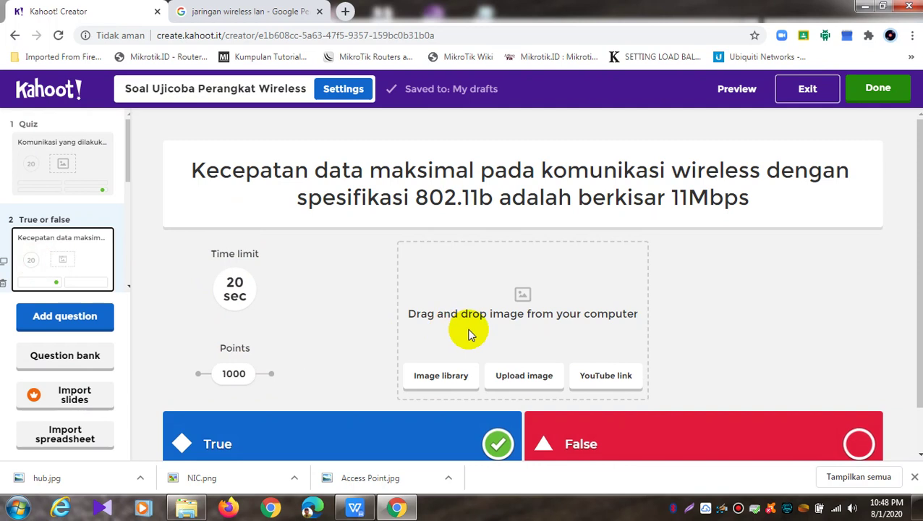
pyautogui.moveTo(237, 373); pyautogui.dragTo(274, 375)
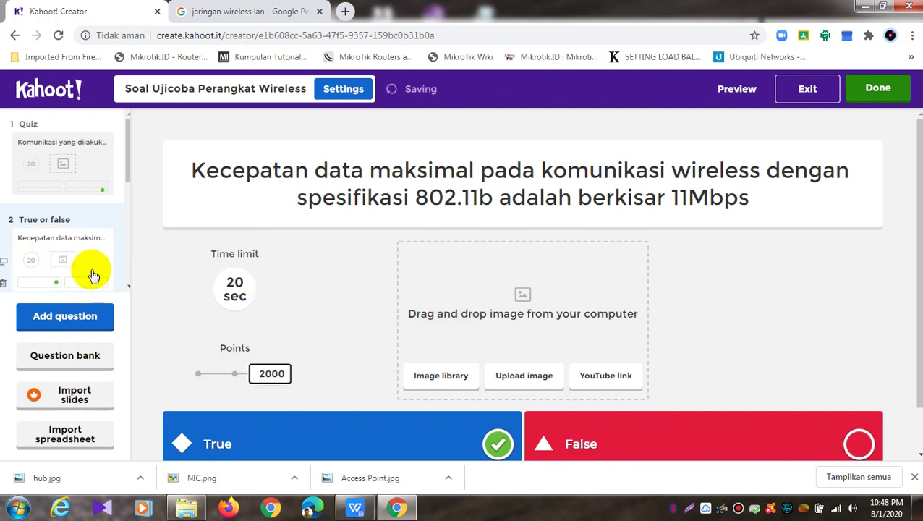
pyautogui.scroll(-3, 90, 272)
pyautogui.click(84, 223)
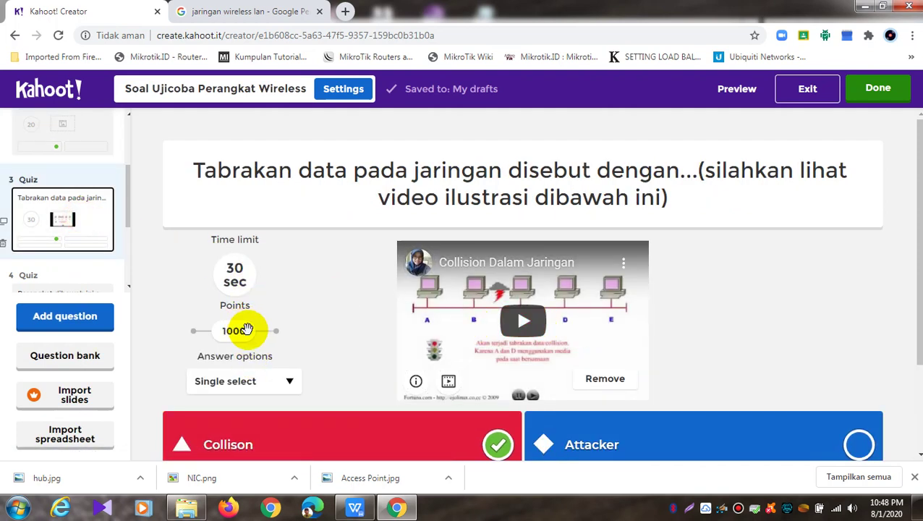
pyautogui.click(277, 330)
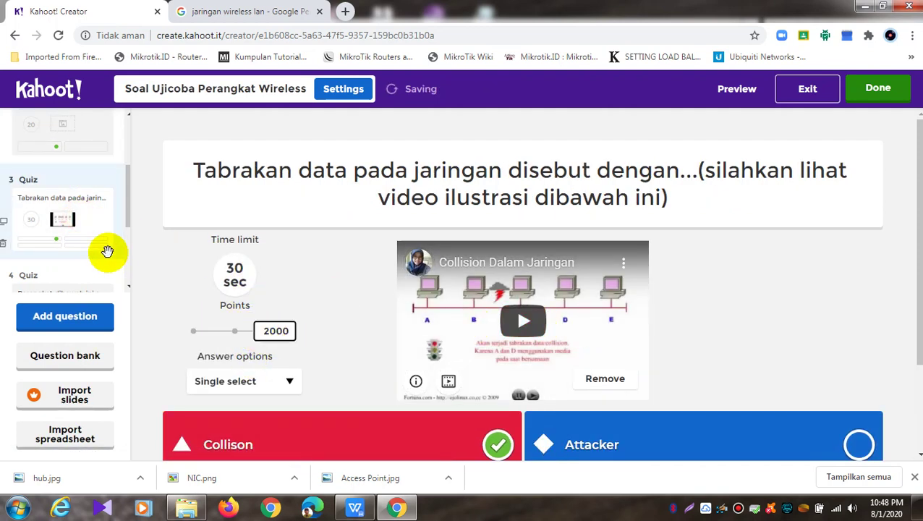
# Set questions 4 and 5 to 2000 points and review question 5
pyautogui.scroll(-2, 107, 251)
pyautogui.click(76, 185)
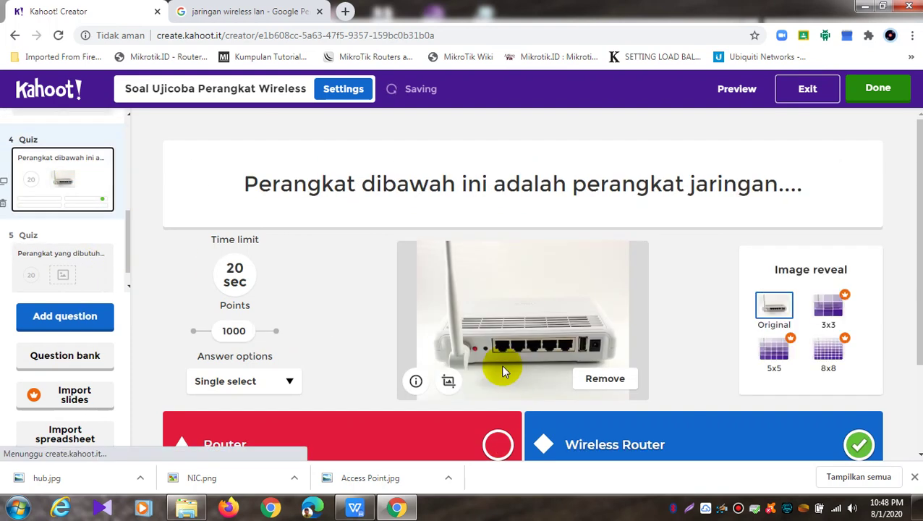
pyautogui.click(277, 330)
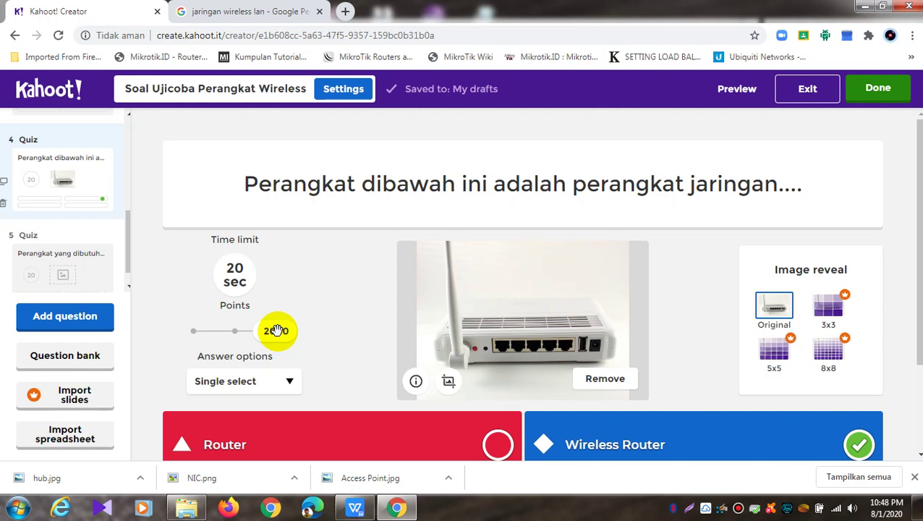
pyautogui.click(99, 264)
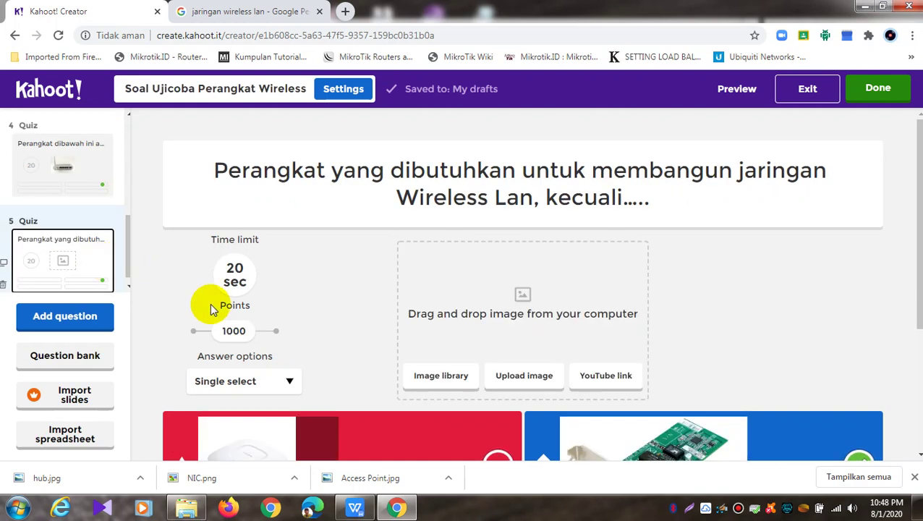
pyautogui.click(277, 332)
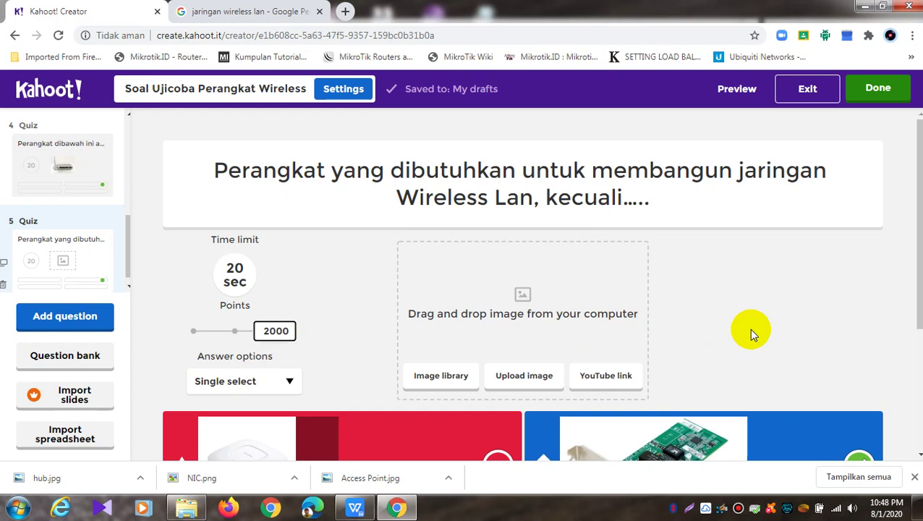
pyautogui.scroll(-2, 749, 329)
pyautogui.scroll(1, 749, 328)
pyautogui.scroll(-1, 749, 328)
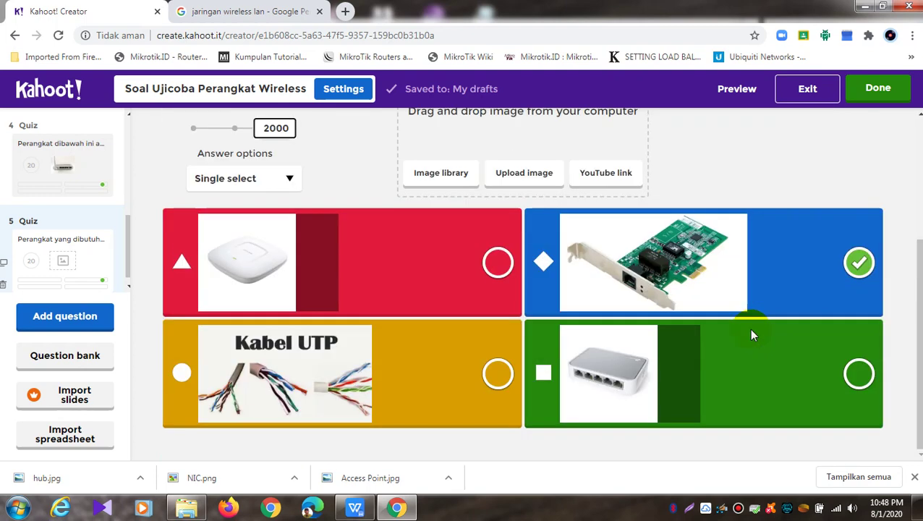
pyautogui.scroll(3, 749, 328)
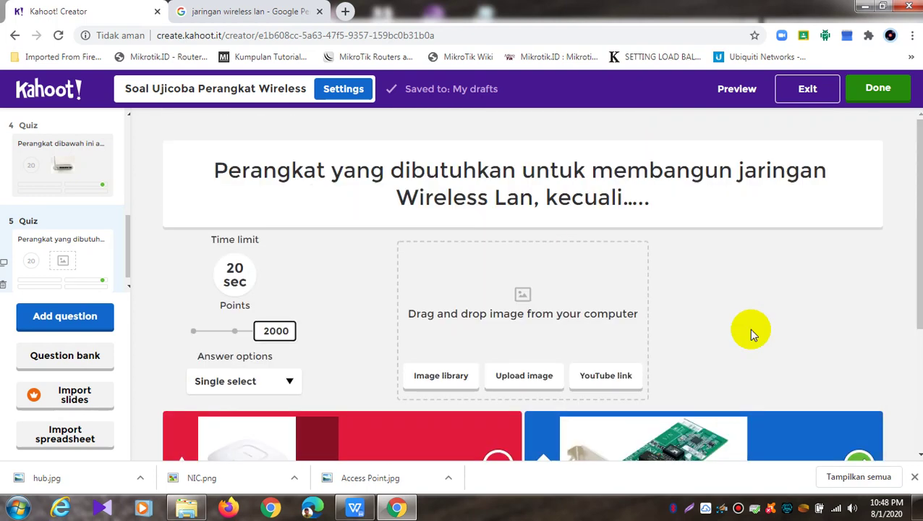
# Mark the quiz done, close the wireless LAN search tab, and scroll the ready dialog
pyautogui.click(901, 97)
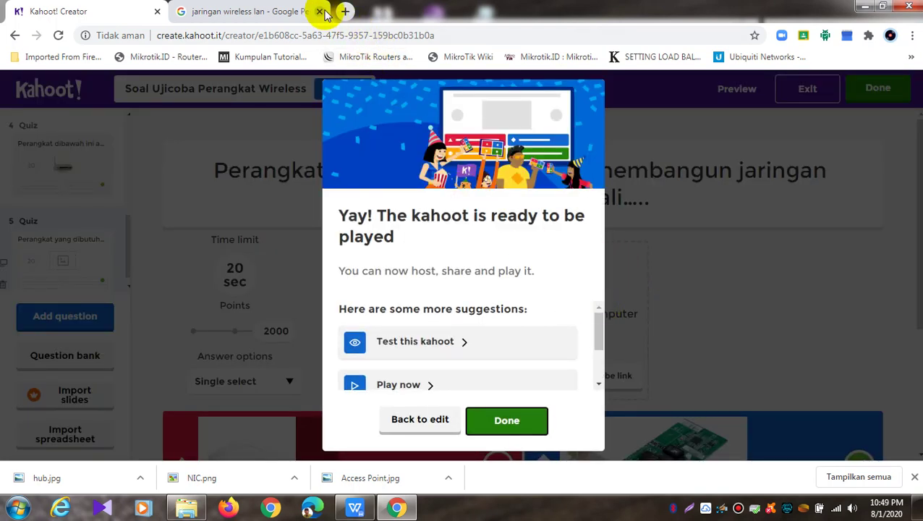
pyautogui.click(321, 12)
pyautogui.moveTo(602, 321); pyautogui.dragTo(597, 353)
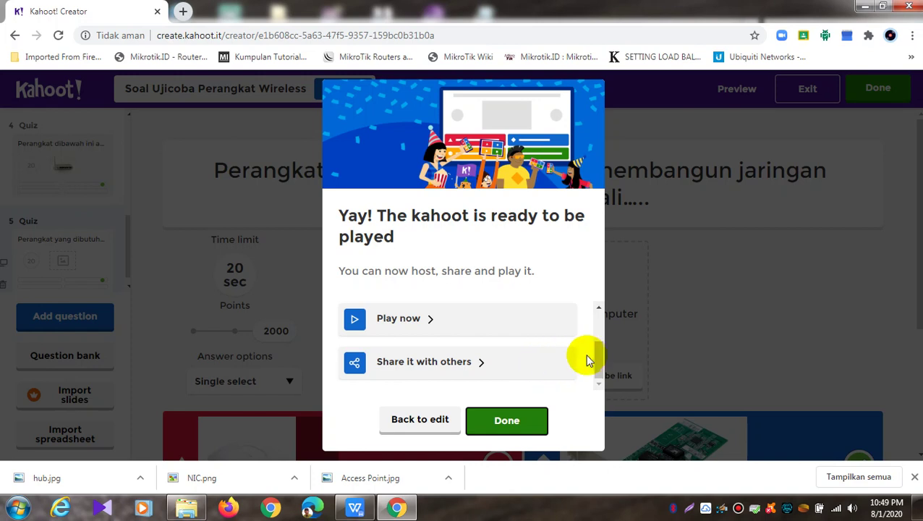
pyautogui.moveTo(598, 353); pyautogui.dragTo(598, 313)
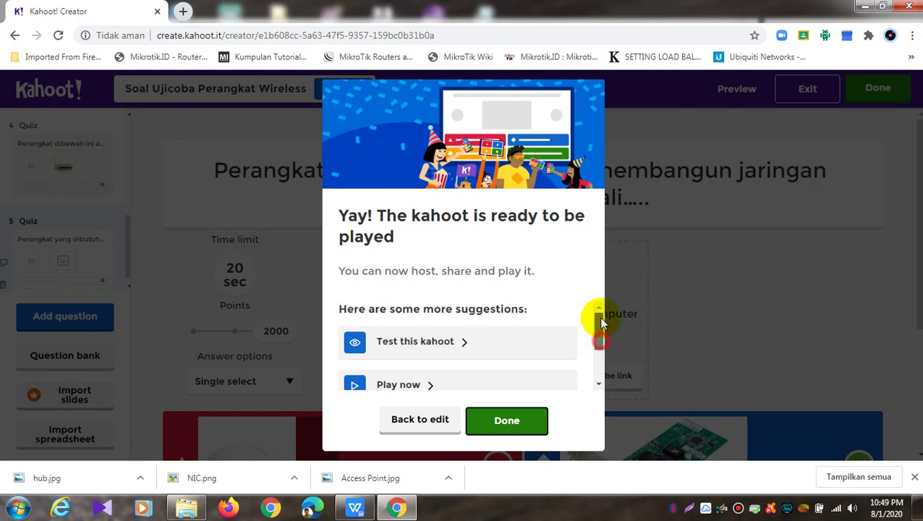
# Launch 'Test this kahoot' and hide Chrome's downloads bar while the preview loads
pyautogui.click(467, 345)
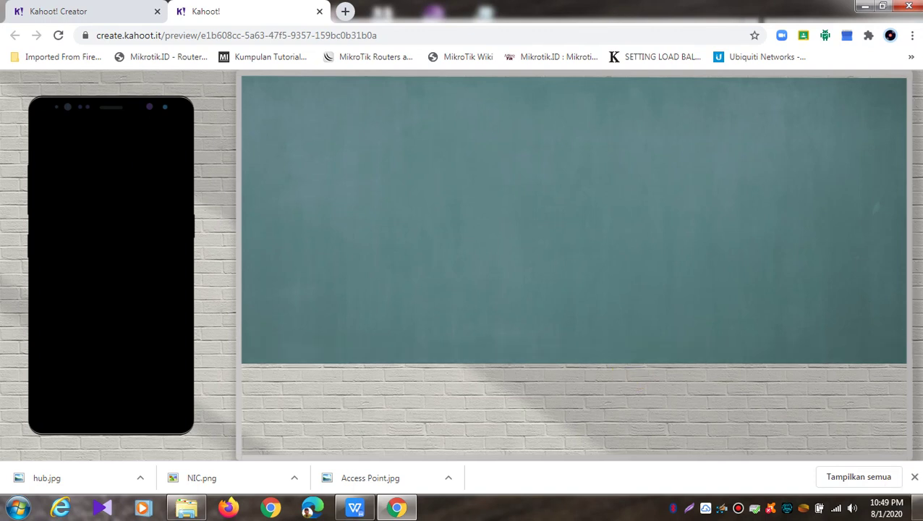
pyautogui.click(915, 477)
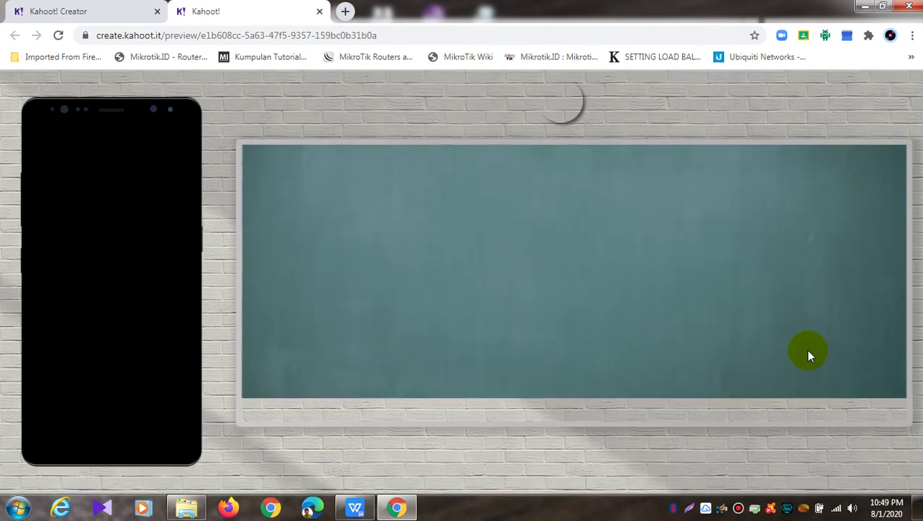
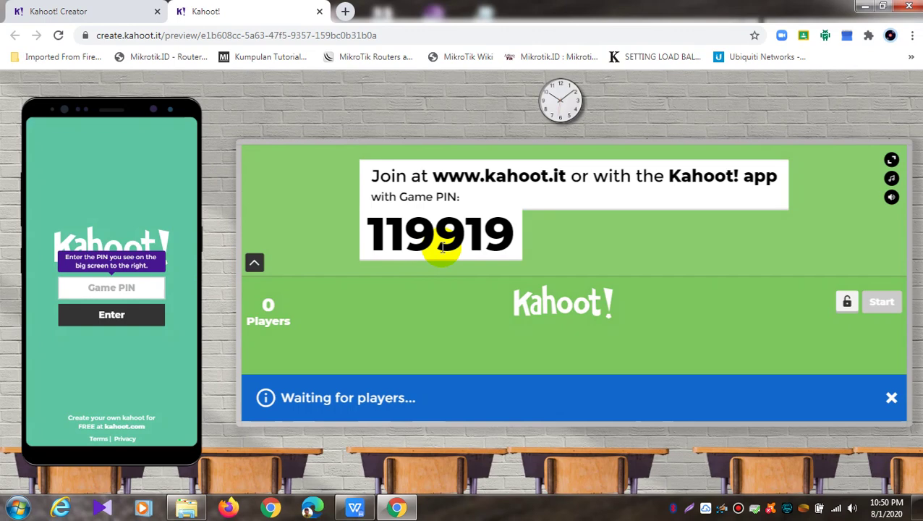
# Join the preview game on the phone with PIN 119919
pyautogui.click(131, 287)
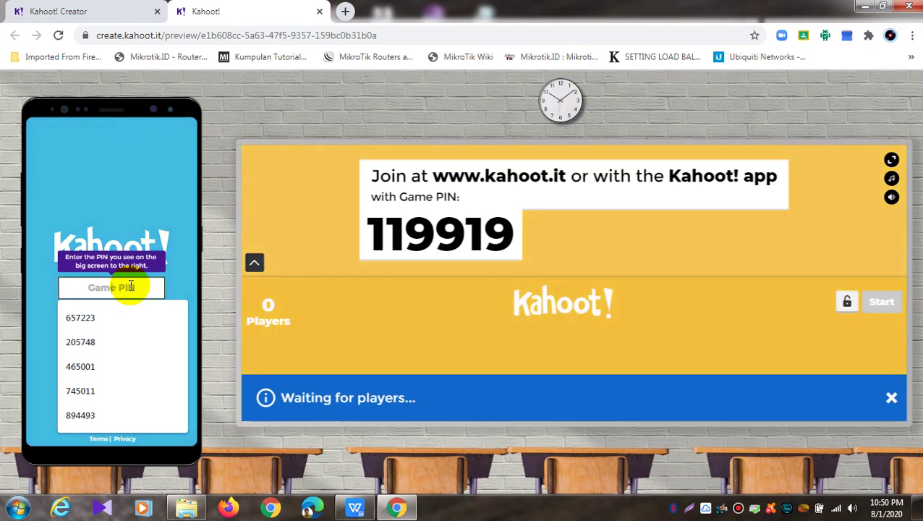
pyautogui.write('1199')
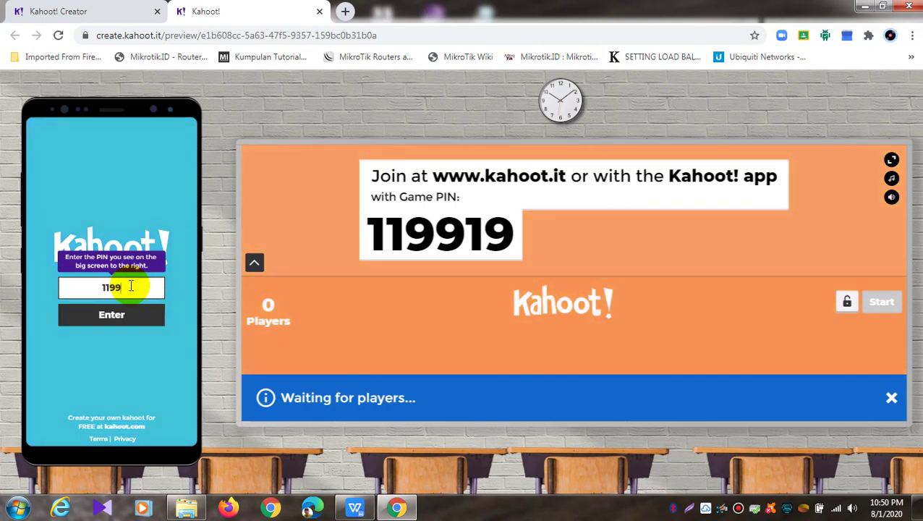
pyautogui.write('19')
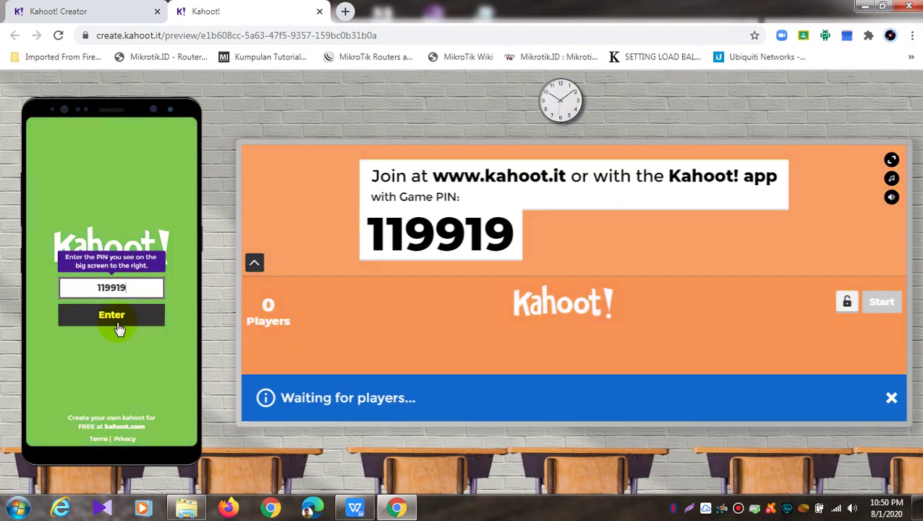
pyautogui.click(118, 324)
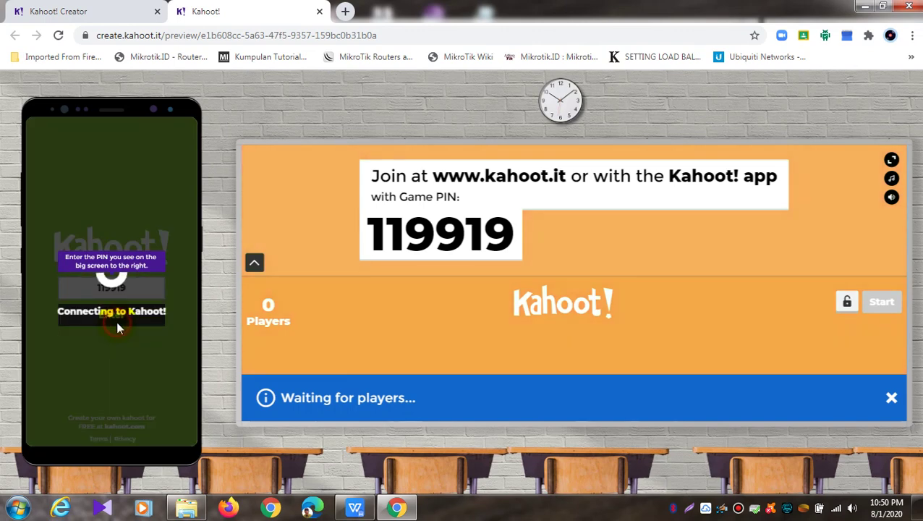
pyautogui.click(140, 352)
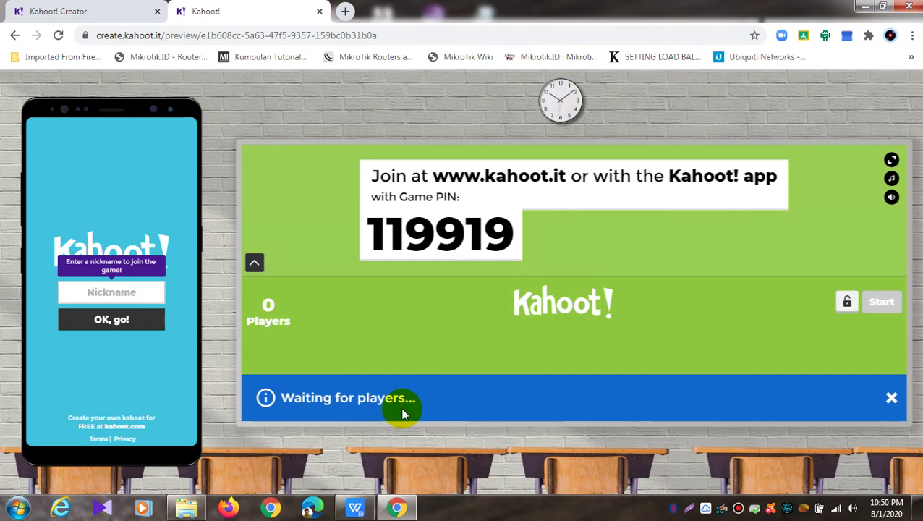
# Enter a player nickname, join the lobby, and start the game
pyautogui.click(108, 291)
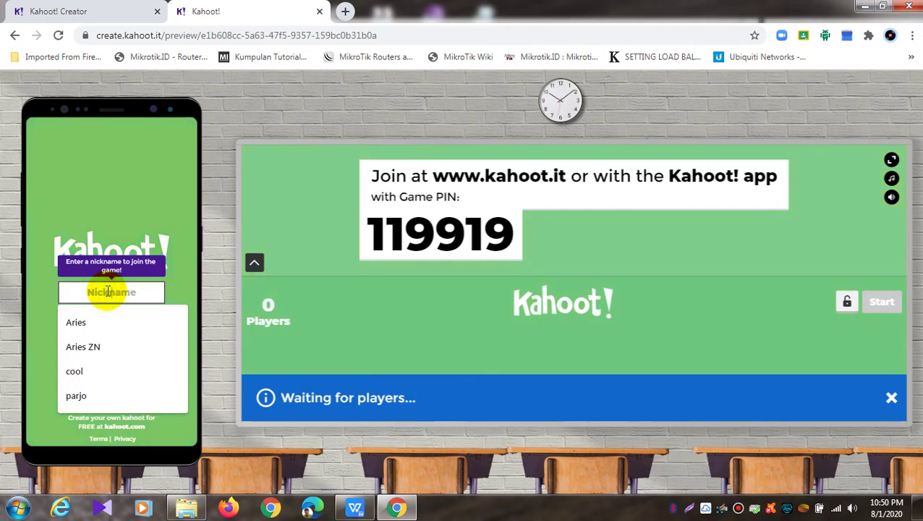
pyautogui.write('parjo')
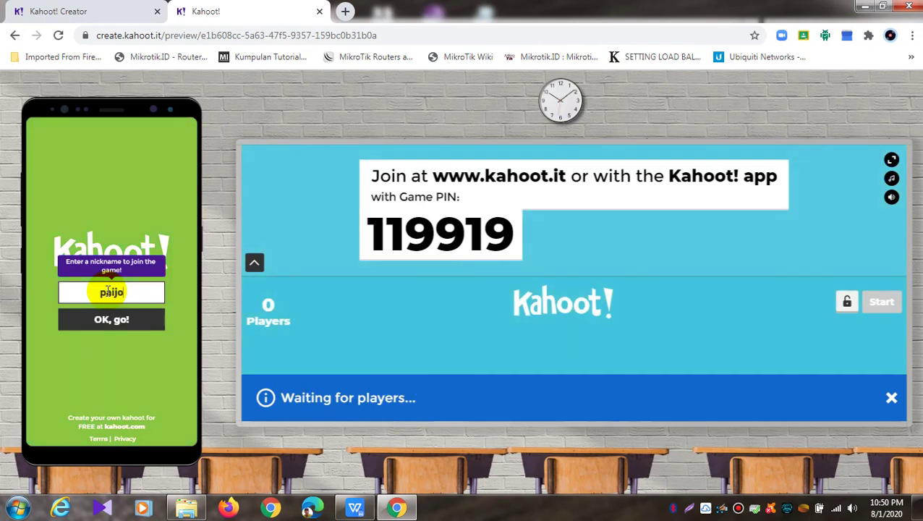
pyautogui.click(132, 321)
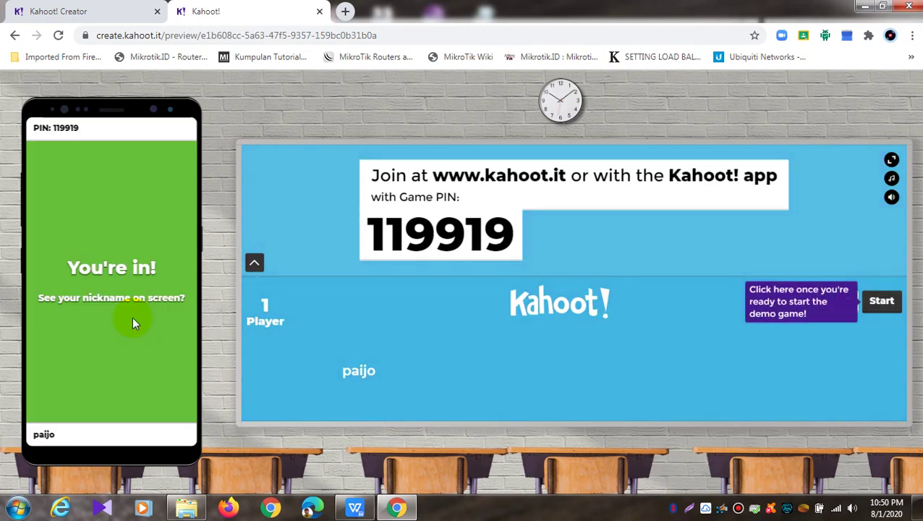
pyautogui.click(882, 301)
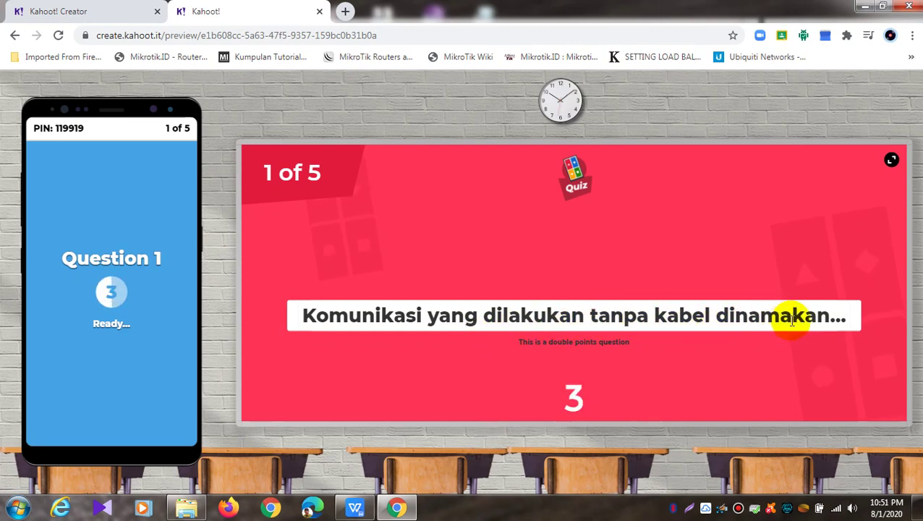
# Answer question 1 with Wirreless and advance past its scoreboard
pyautogui.click(146, 309)
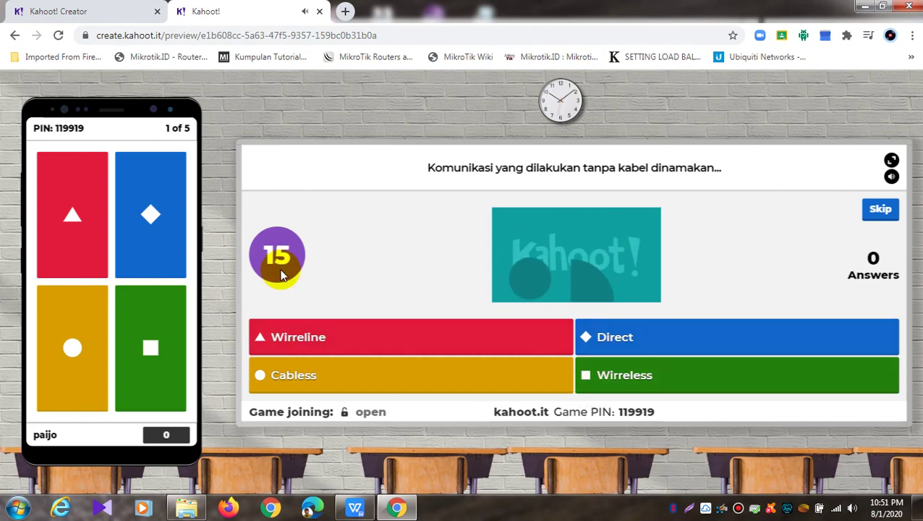
pyautogui.click(165, 315)
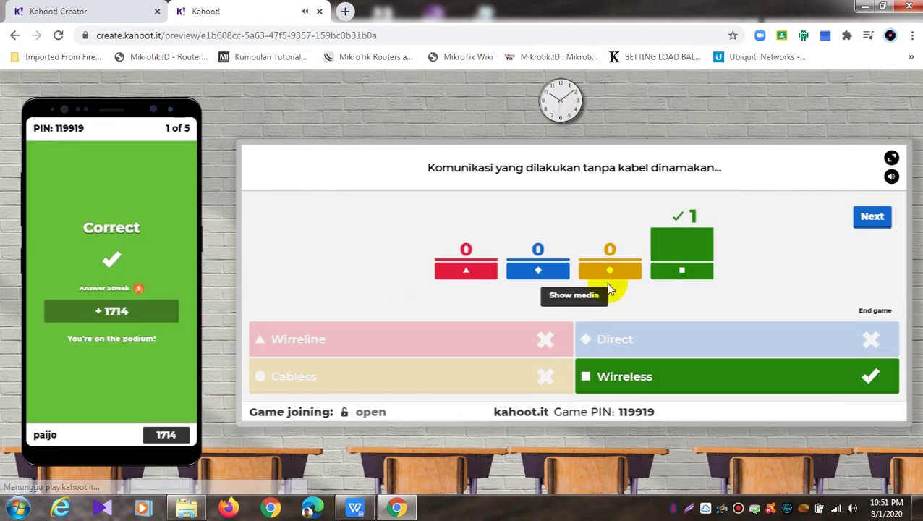
pyautogui.click(872, 219)
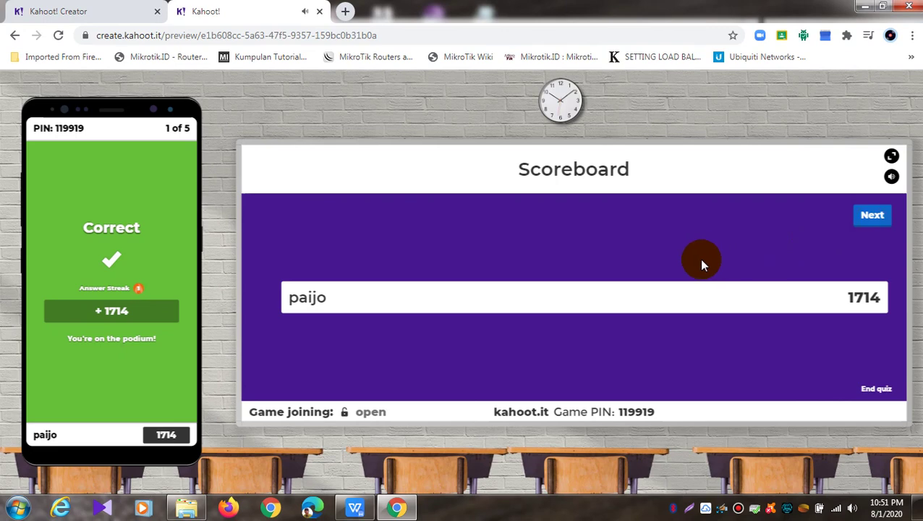
pyautogui.click(870, 217)
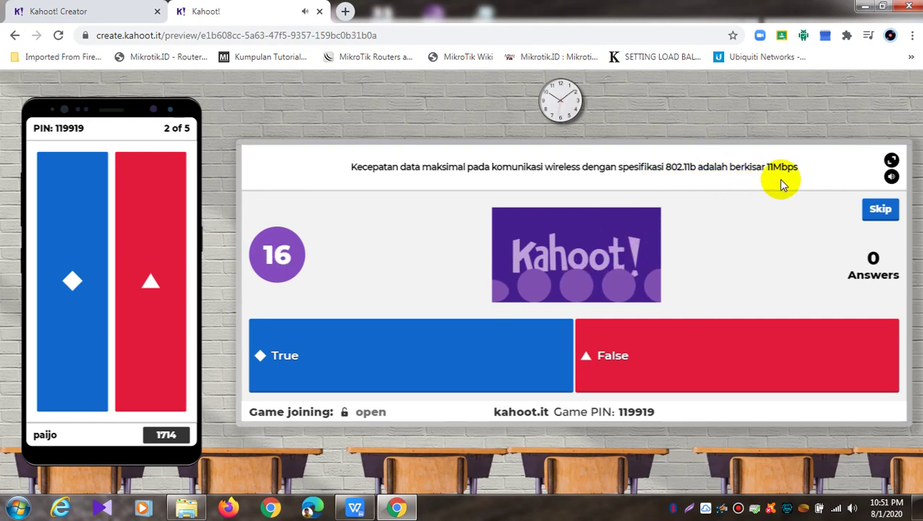
# Answer question 2 True and question 3 Collison after playing its video, reaching 4644 points
pyautogui.click(73, 282)
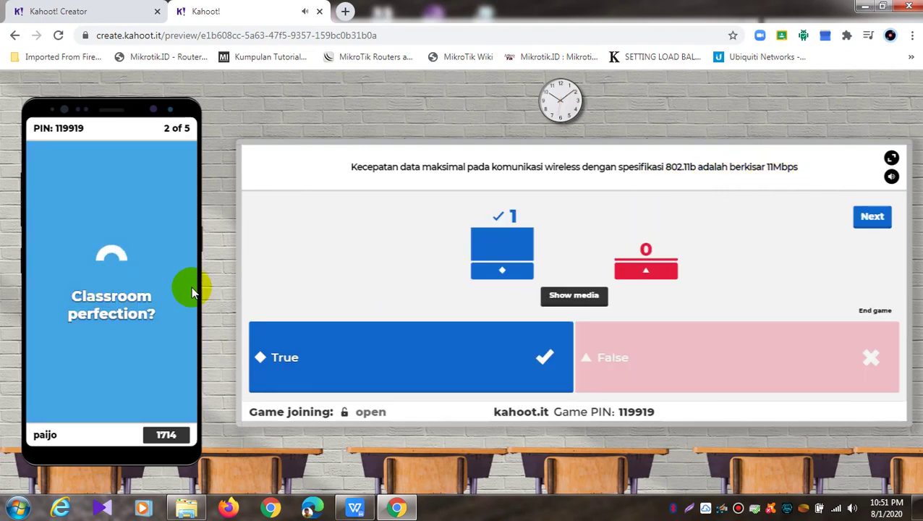
pyautogui.click(873, 226)
pyautogui.click(874, 224)
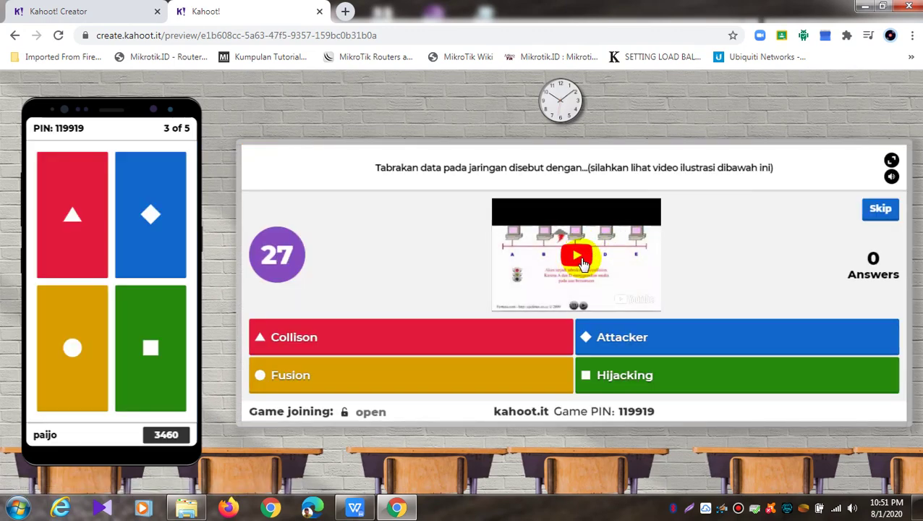
pyautogui.click(583, 260)
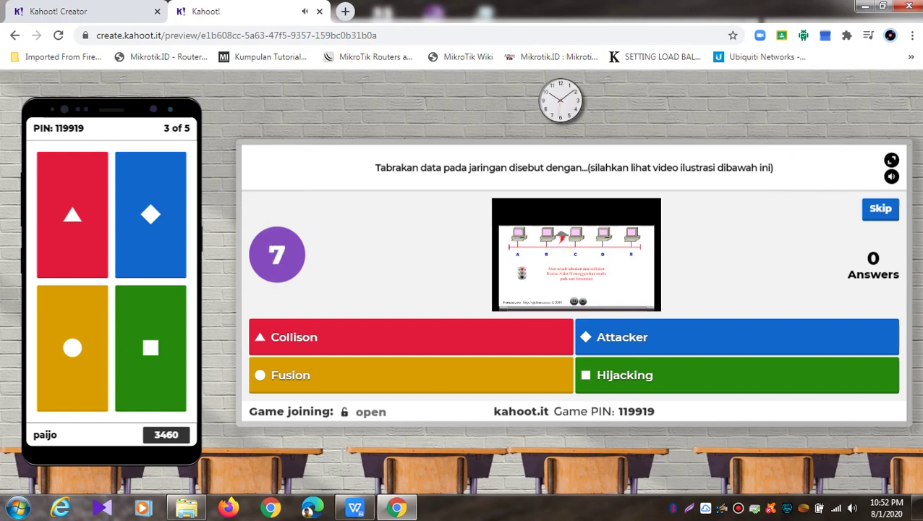
pyautogui.click(82, 190)
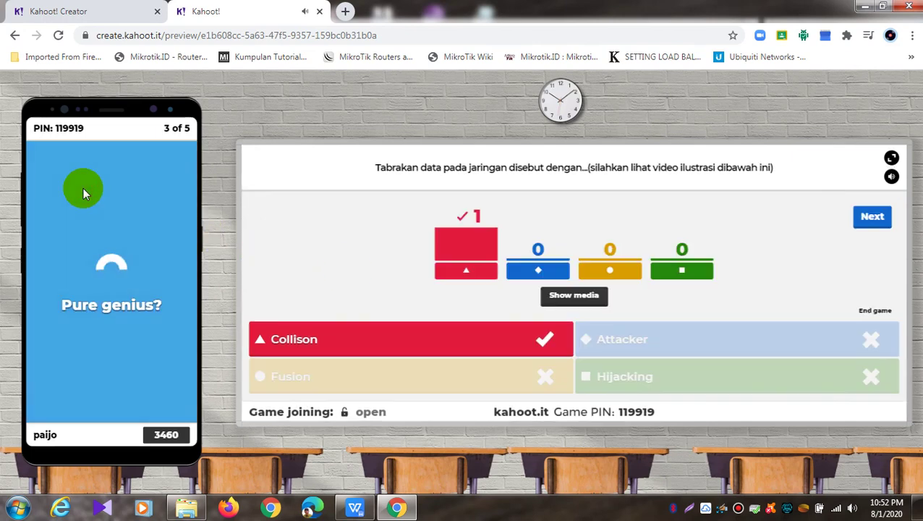
pyautogui.click(872, 218)
# Answer question 4 with Modem and advance to question 5
pyautogui.click(874, 216)
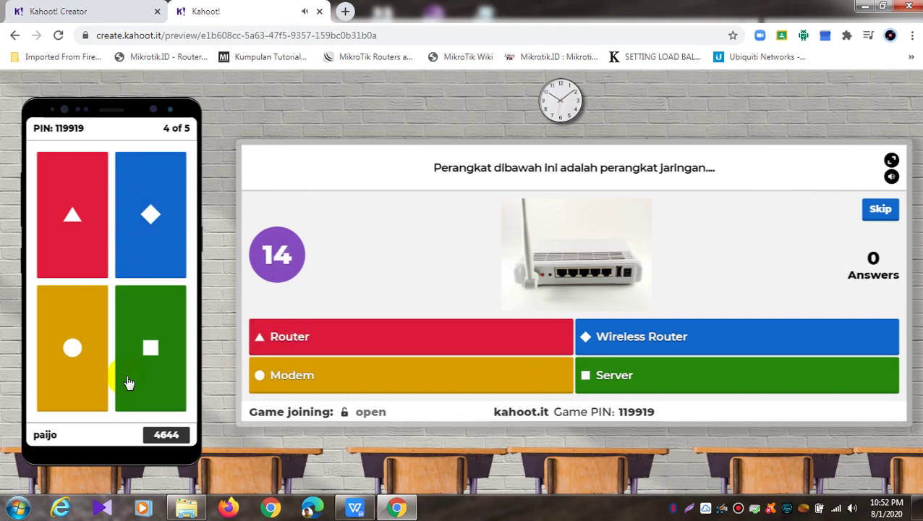
pyautogui.click(92, 369)
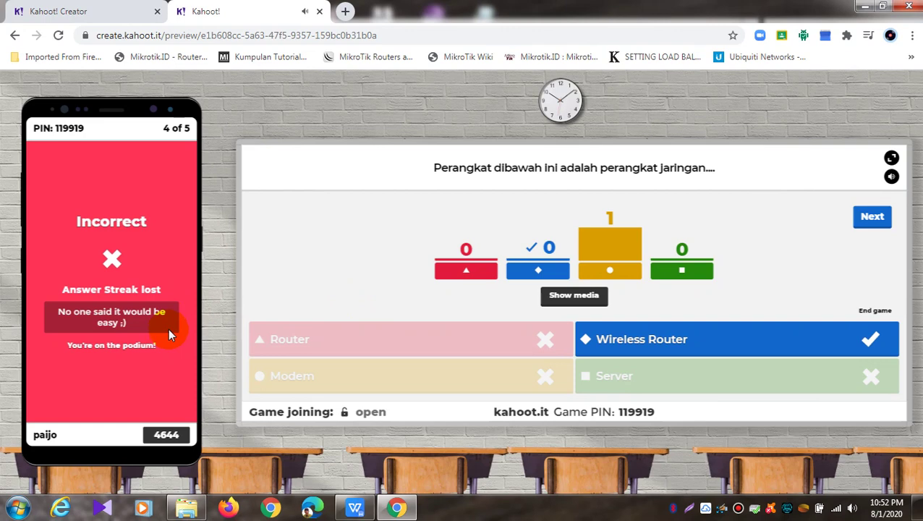
pyautogui.click(872, 217)
pyautogui.click(872, 216)
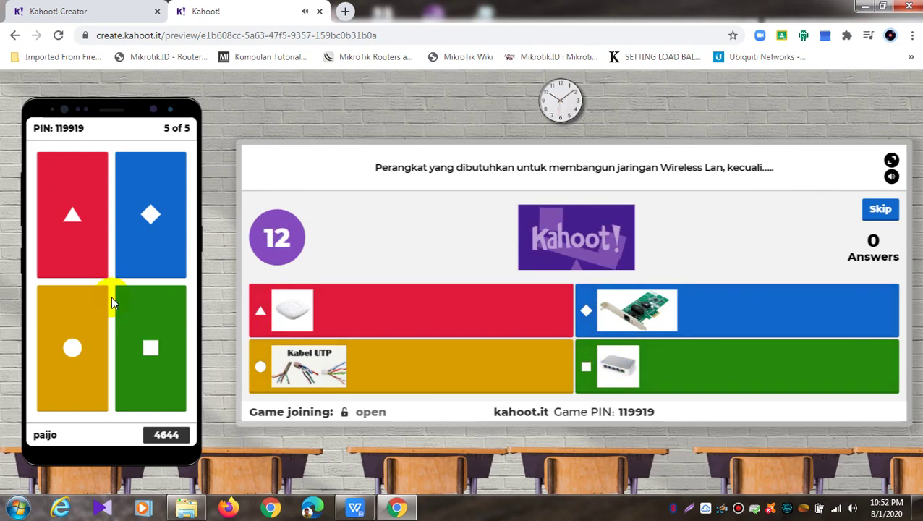
# Answer question 5 with the network card picture and reach the Well played summary at 80%
pyautogui.click(151, 233)
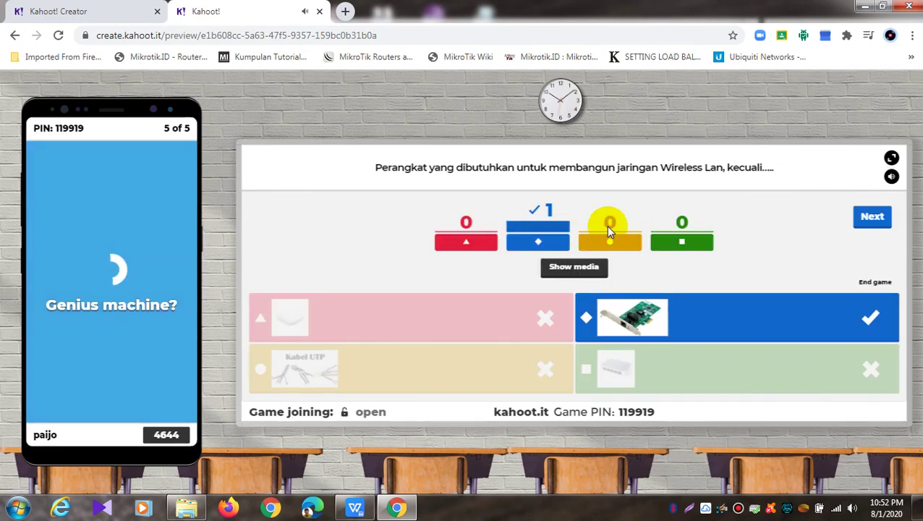
pyautogui.click(869, 229)
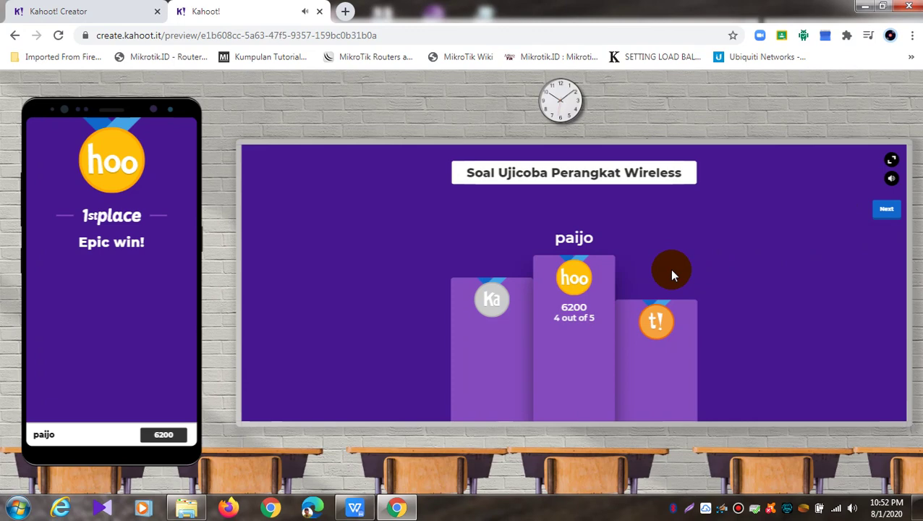
pyautogui.click(886, 210)
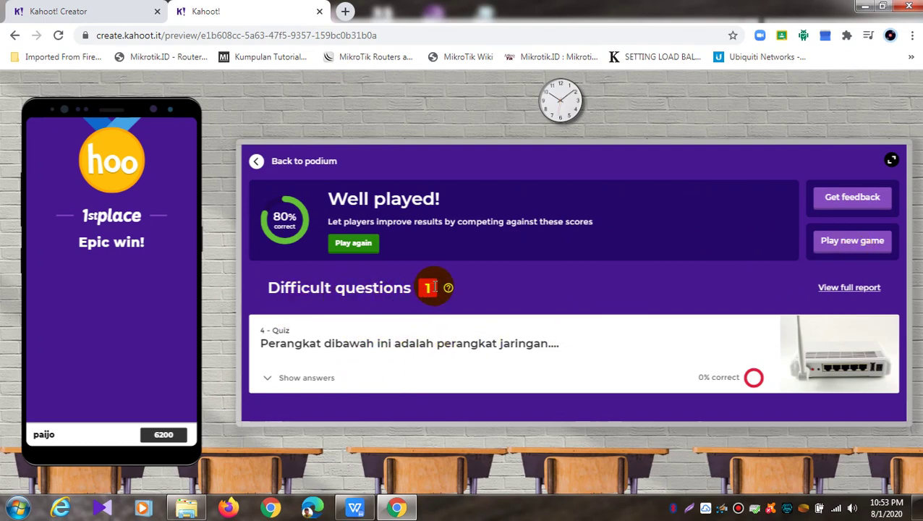
# Close the game preview tab and confirm leaving the site
pyautogui.moveTo(447, 289)
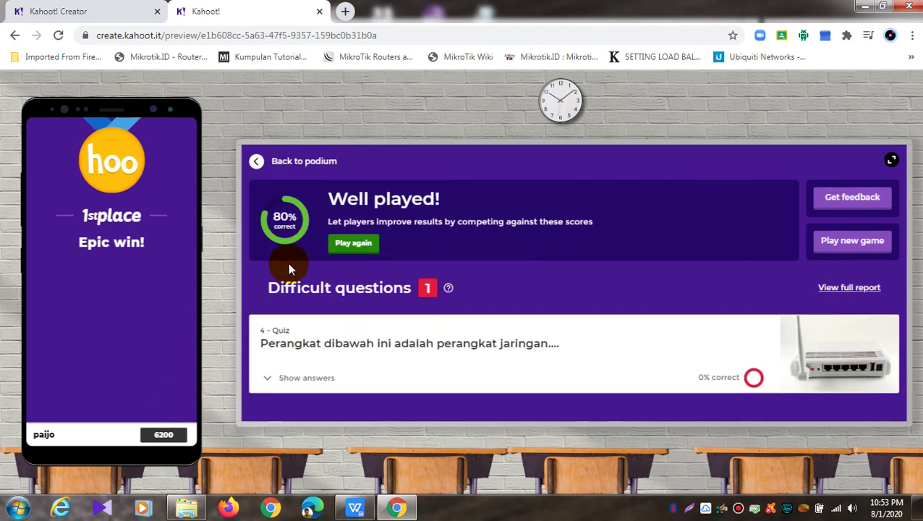
pyautogui.click(319, 12)
pyautogui.click(531, 113)
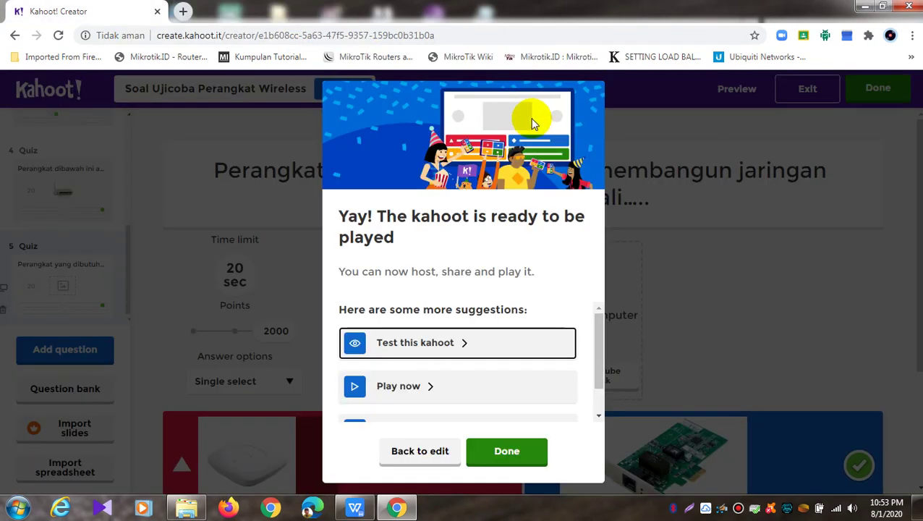
# Skip sharing and finish the kahoot, landing on My Kahoots with Soal Ujicoba Perangkat Wireless listed
pyautogui.moveTo(599, 336); pyautogui.dragTo(601, 378)
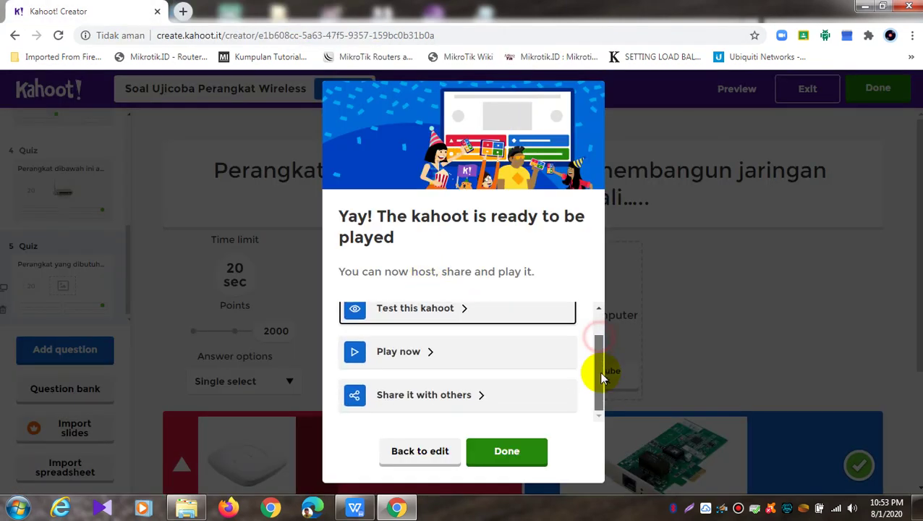
pyautogui.click(471, 399)
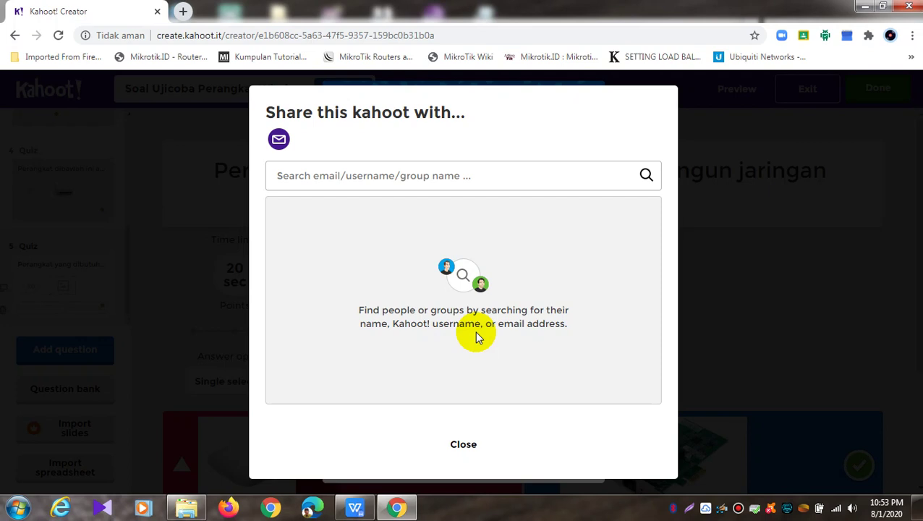
pyautogui.click(427, 173)
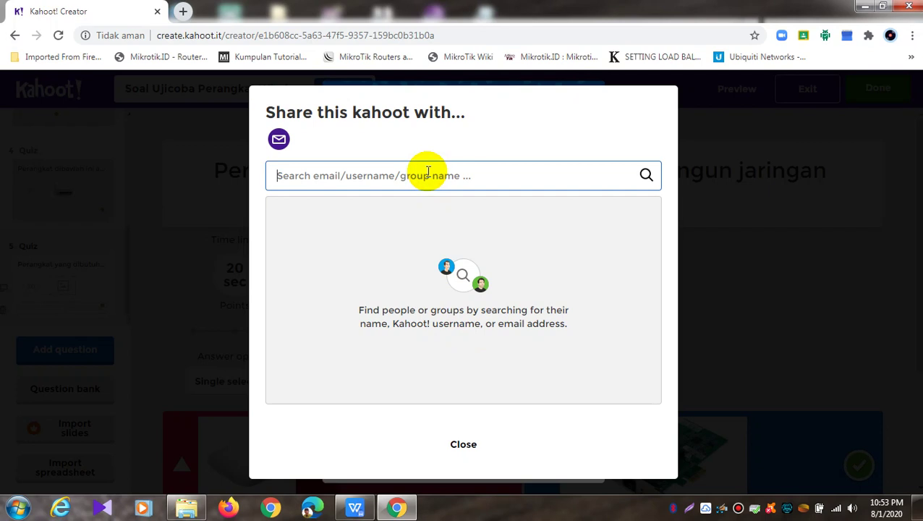
pyautogui.click(462, 447)
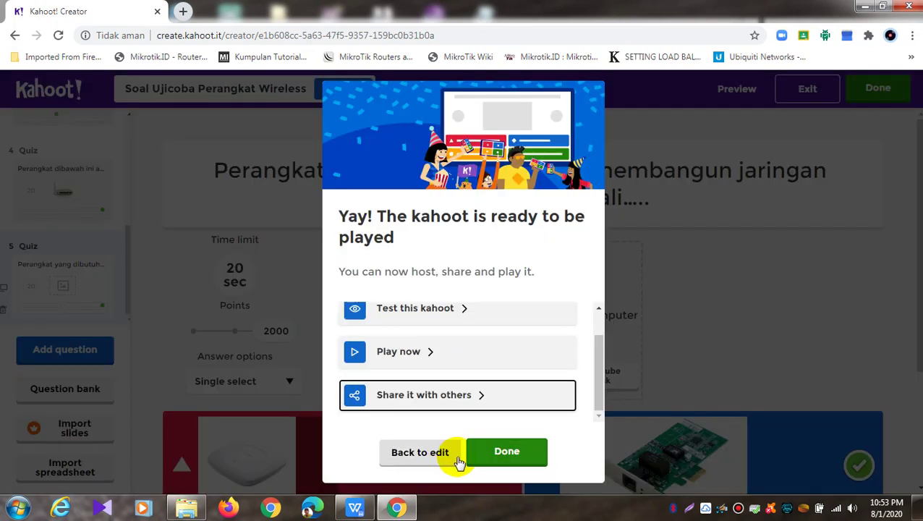
pyautogui.click(525, 454)
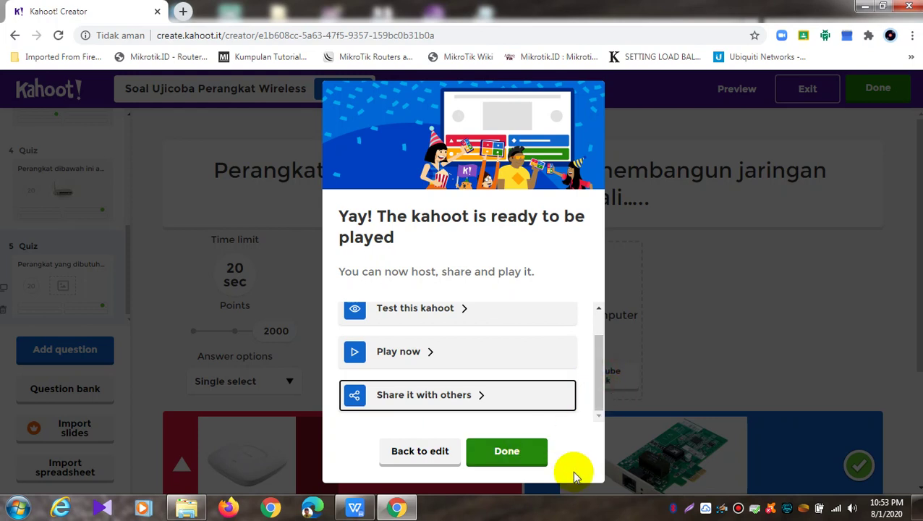
pyautogui.click(522, 458)
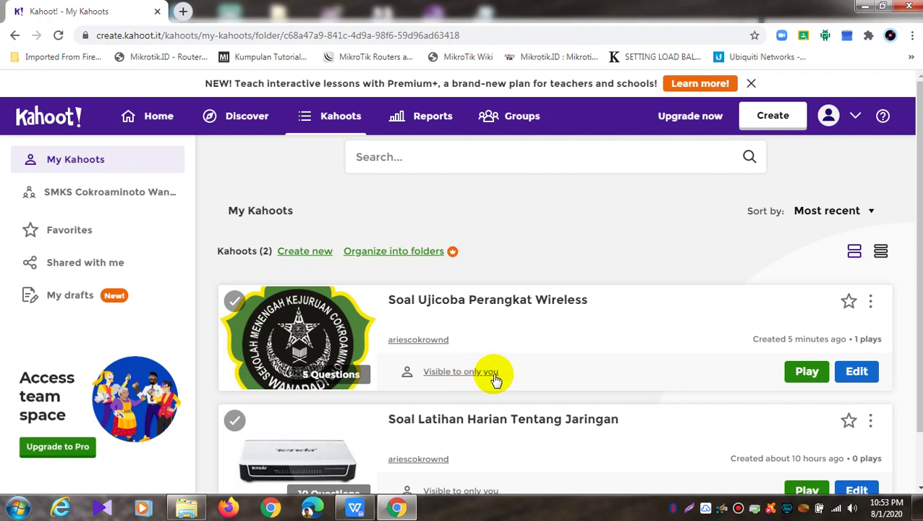
# Set the wireless kahoot's visibility to Everyone and choose Share from its actions menu
pyautogui.click(495, 377)
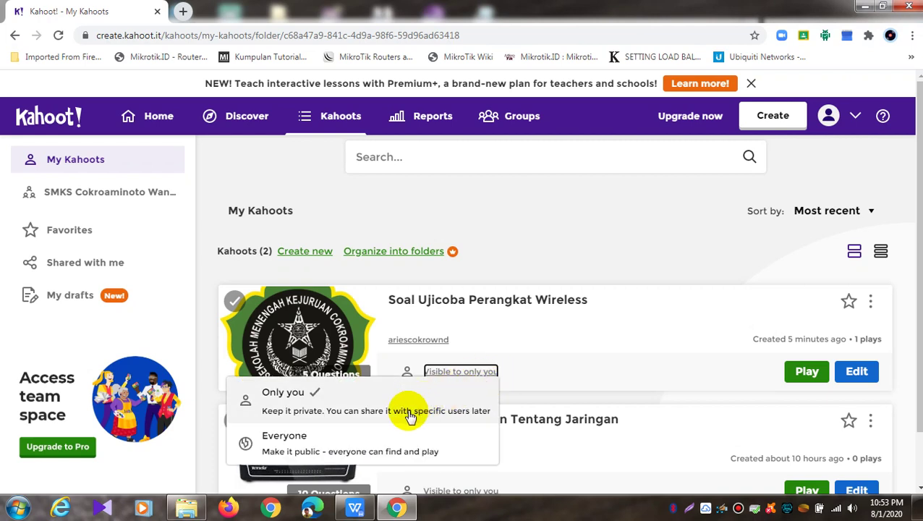
pyautogui.click(304, 447)
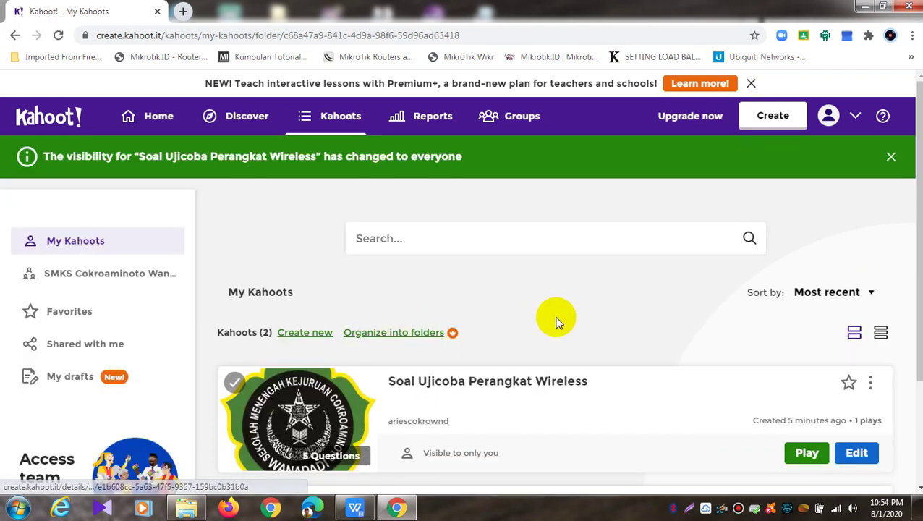
pyautogui.scroll(-2, 556, 329)
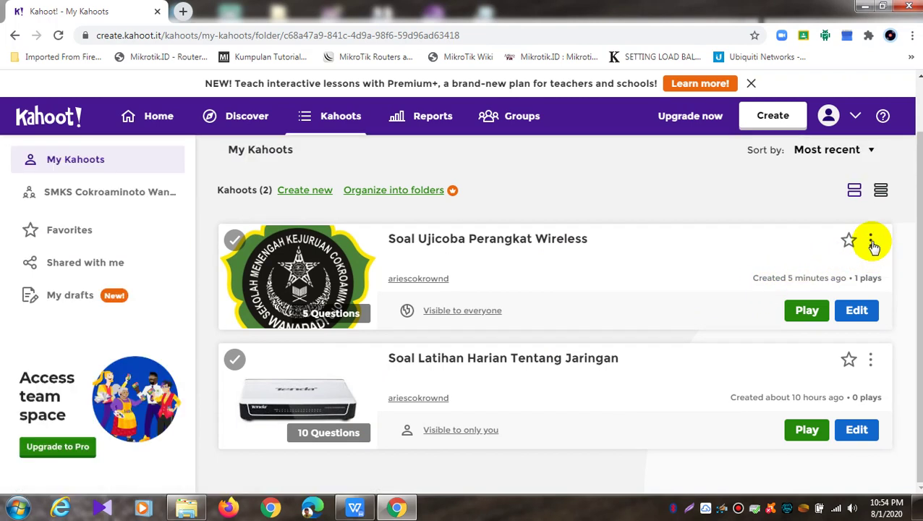
pyautogui.click(872, 241)
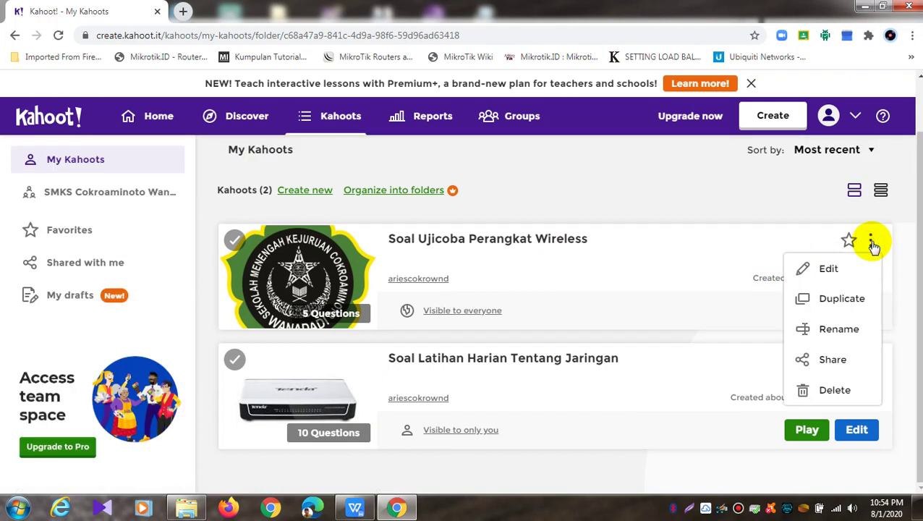
pyautogui.click(831, 361)
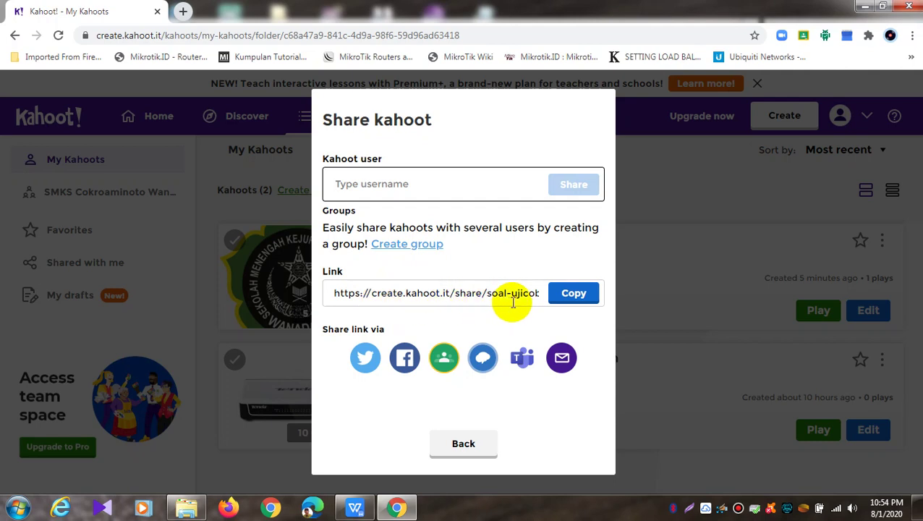
# Copy the kahoot's share link, try the Google Classroom share twice, then close the dialog
pyautogui.click(579, 294)
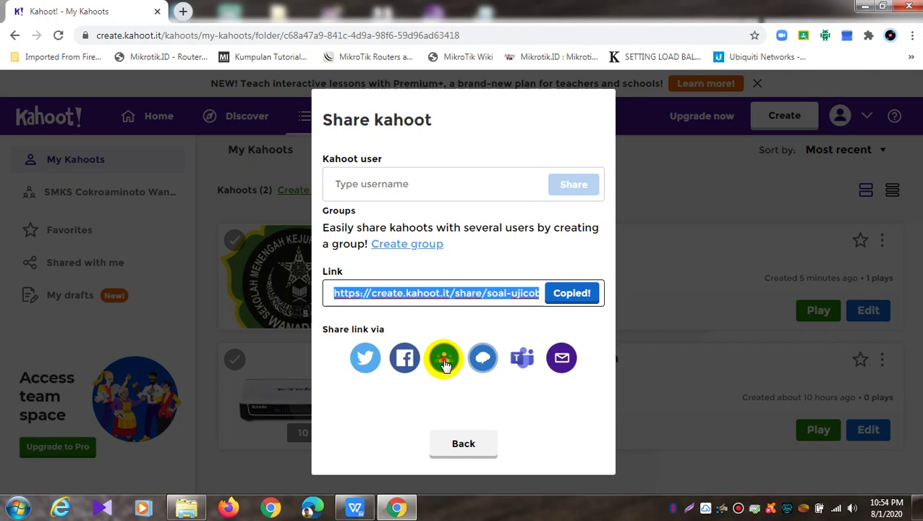
pyautogui.click(444, 358)
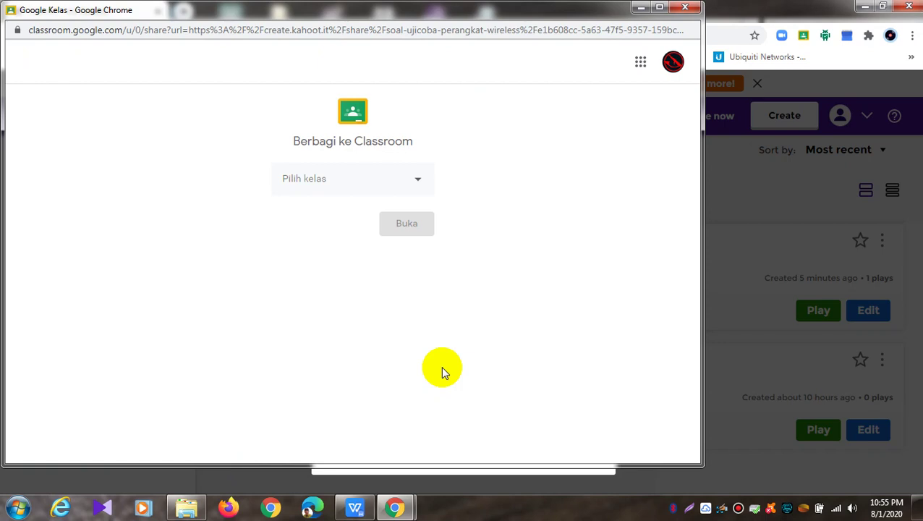
pyautogui.click(685, 7)
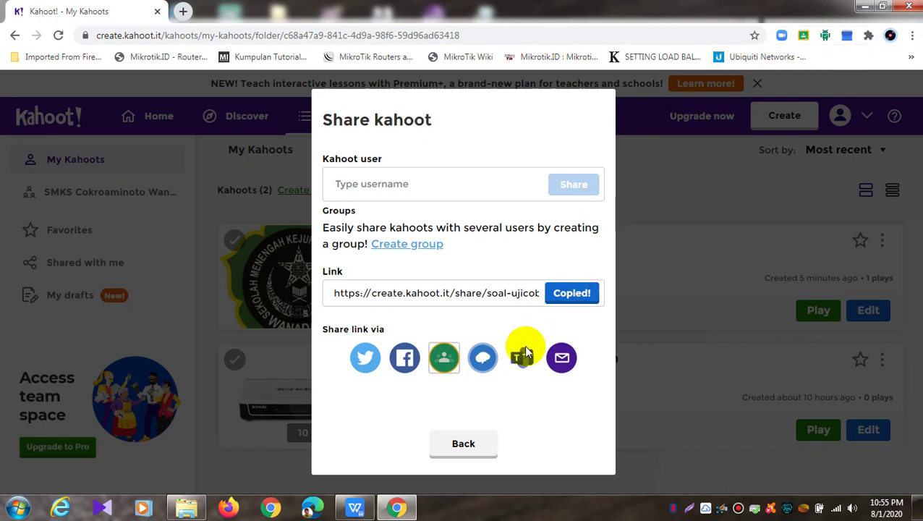
pyautogui.click(446, 358)
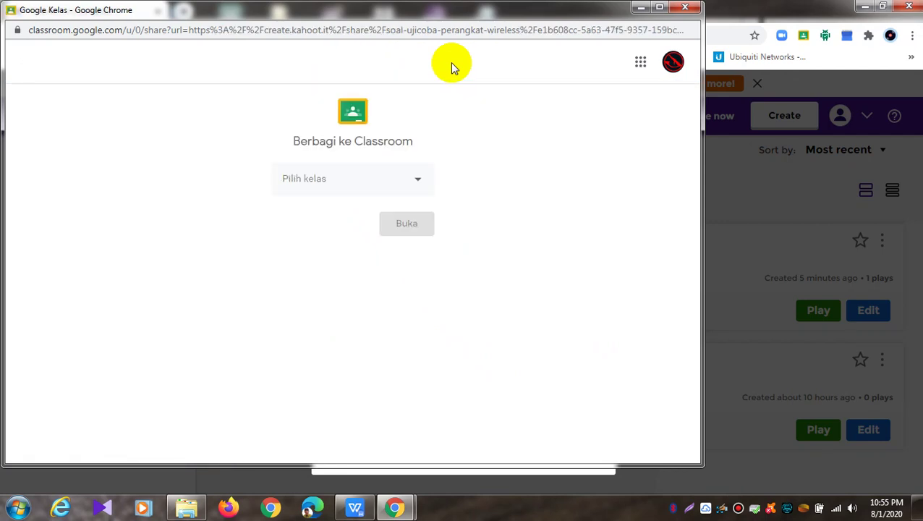
pyautogui.click(683, 8)
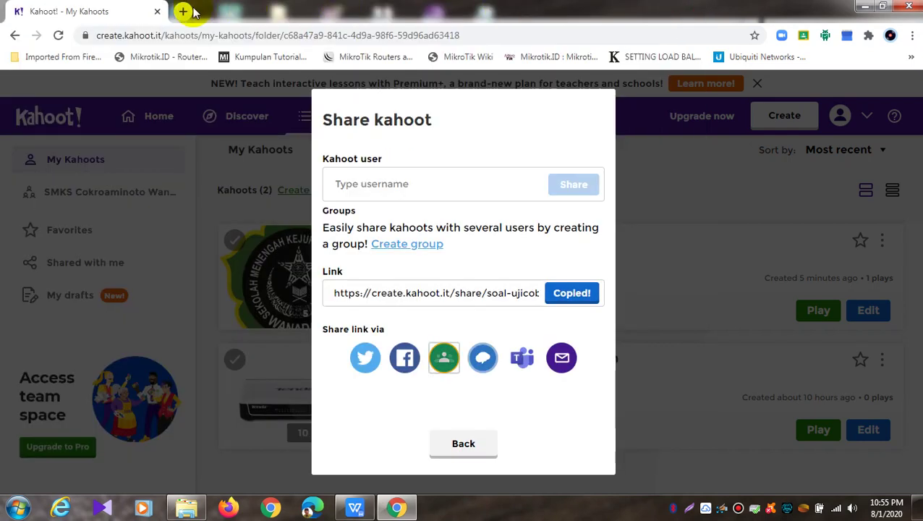
pyautogui.click(486, 449)
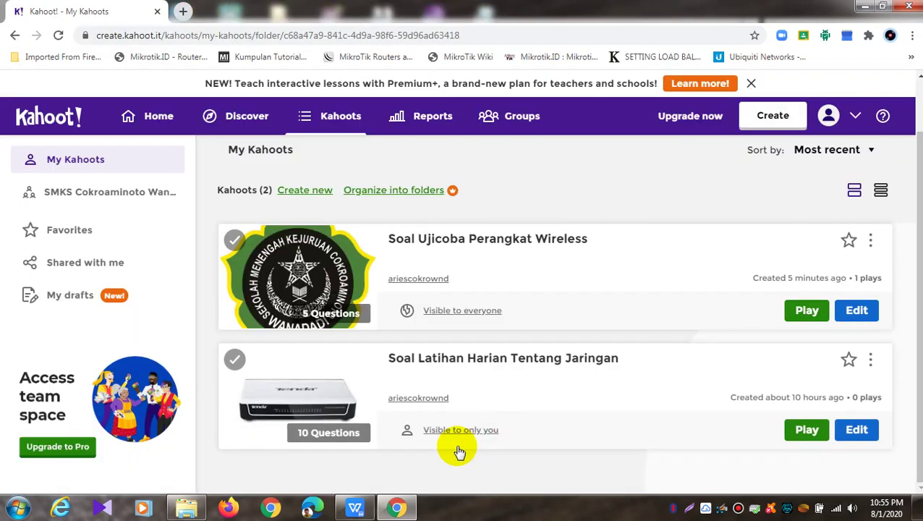
# Open Google Classroom in a new tab through the Google apps grid
pyautogui.click(184, 11)
pyautogui.click(262, 32)
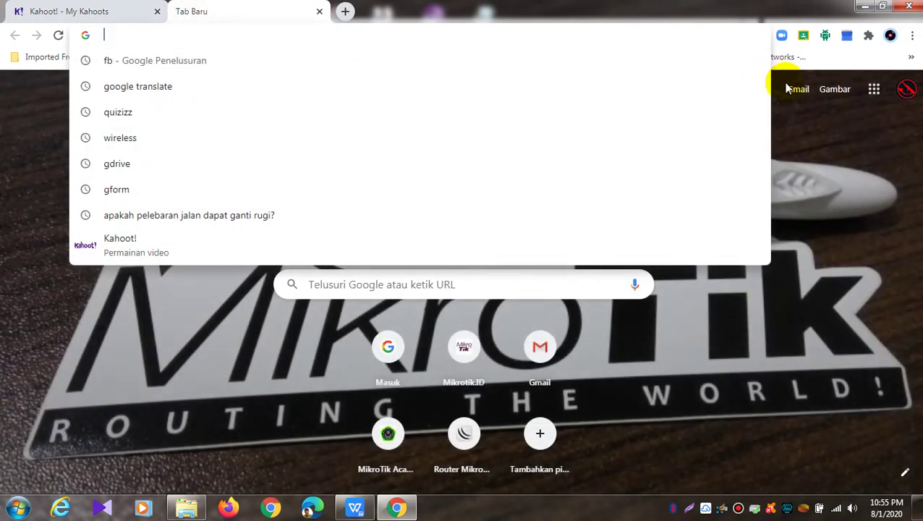
pyautogui.click(859, 131)
pyautogui.click(874, 89)
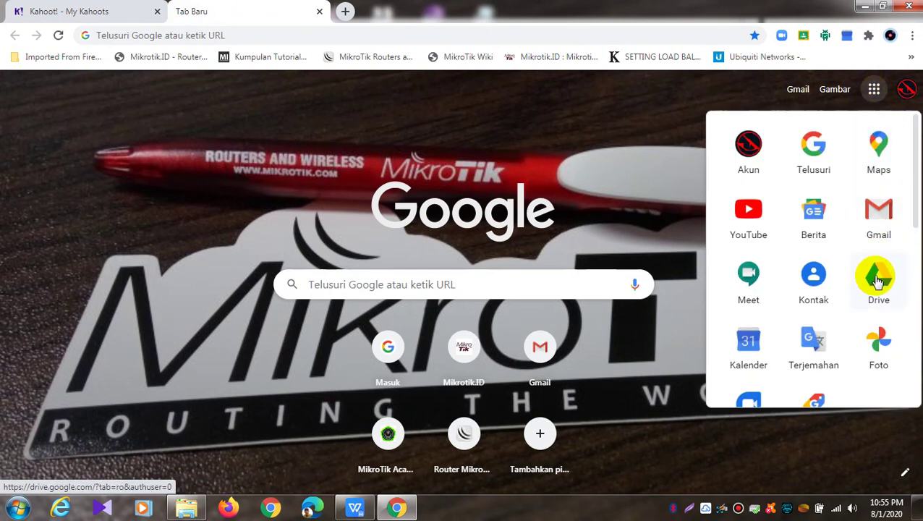
pyautogui.moveTo(916, 189); pyautogui.dragTo(909, 309)
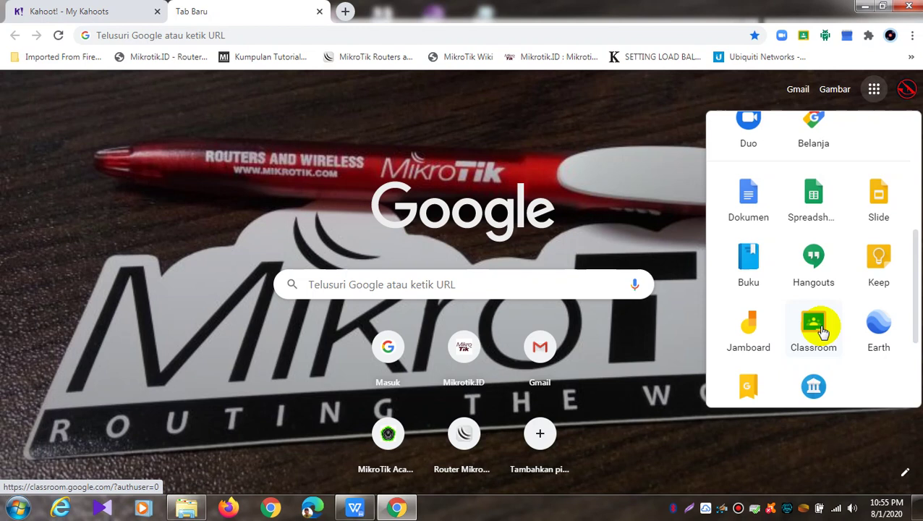
pyautogui.click(813, 327)
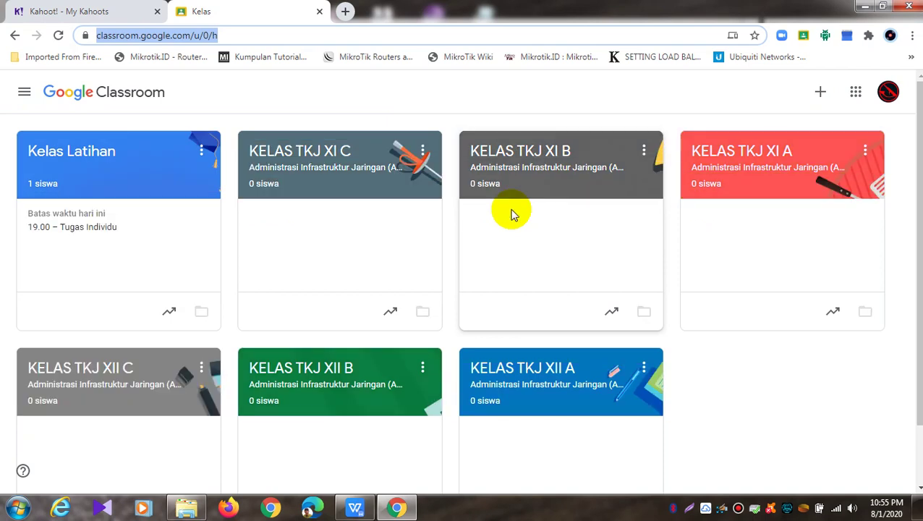
# Open Kelas Latihan and inspect the Tugas Individu assignment's edit view, closing it unchanged
pyautogui.click(108, 170)
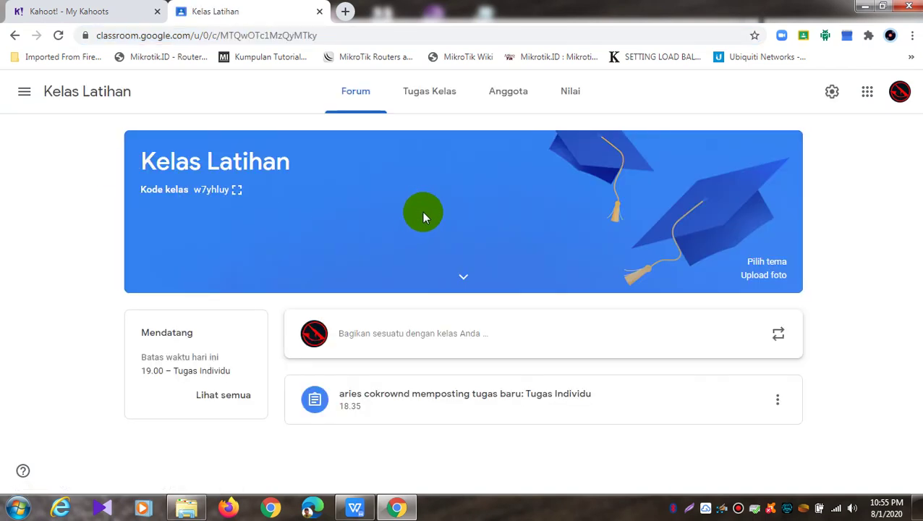
pyautogui.click(786, 410)
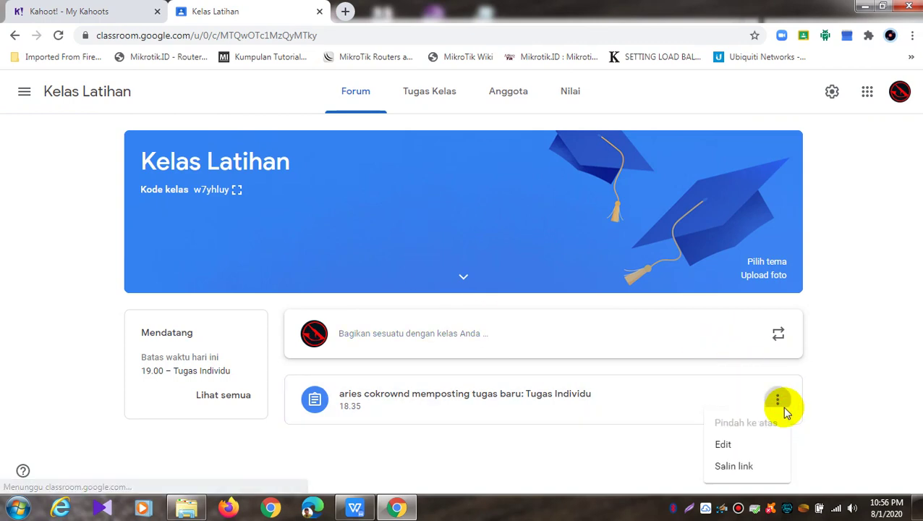
pyautogui.click(735, 452)
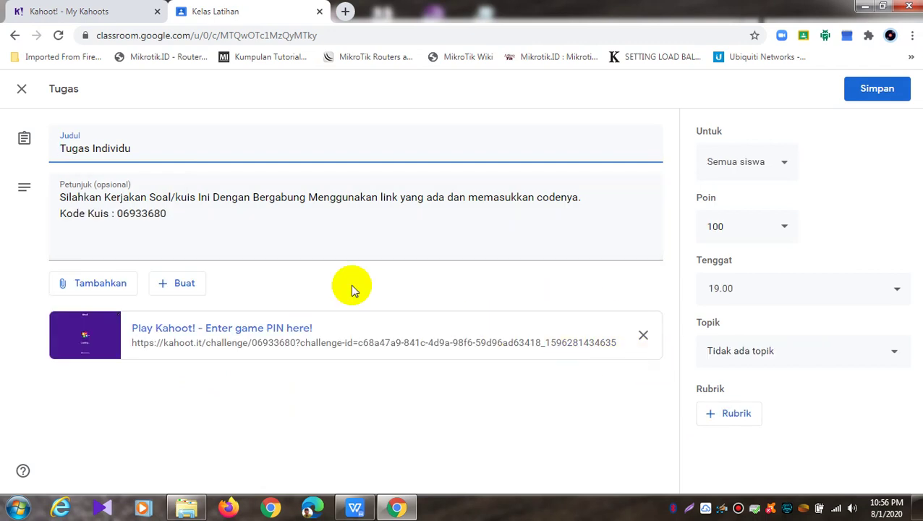
pyautogui.click(23, 168)
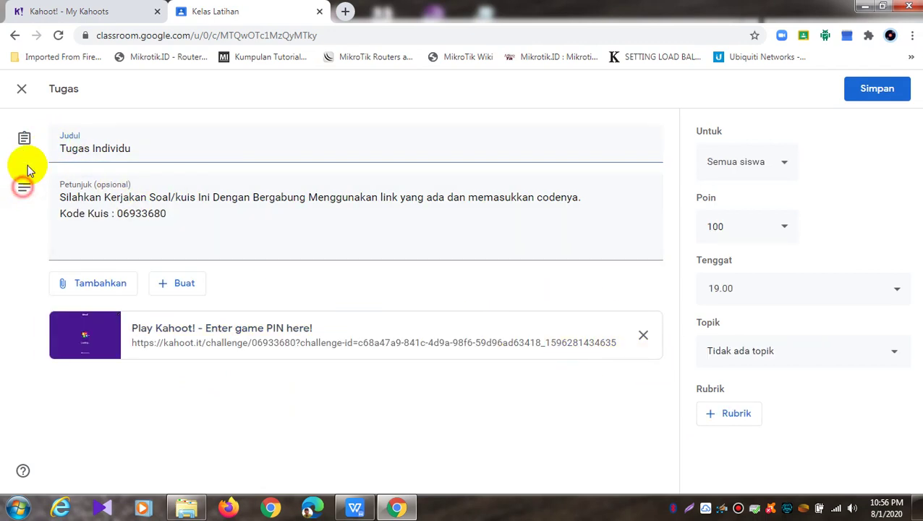
pyautogui.click(25, 91)
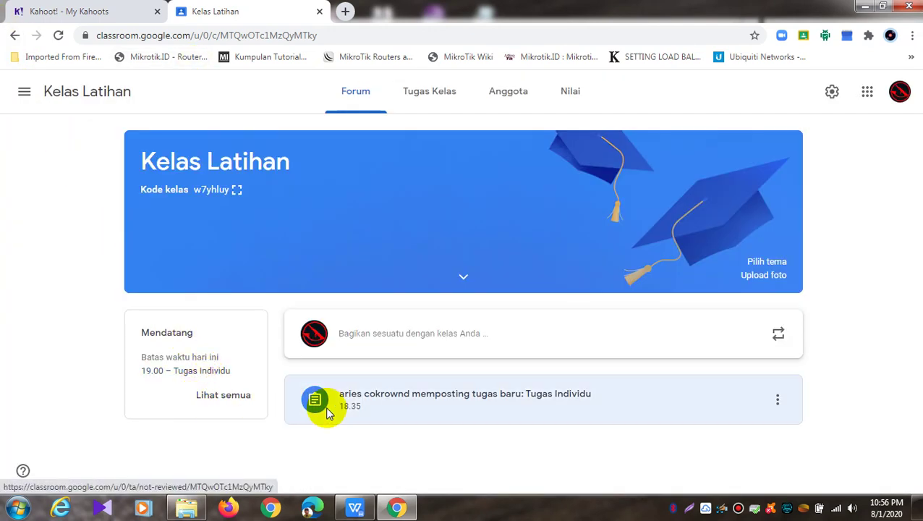
# Mark Tugas Individu as reviewed in the to-review list and check the reviewed tab
pyautogui.click(236, 399)
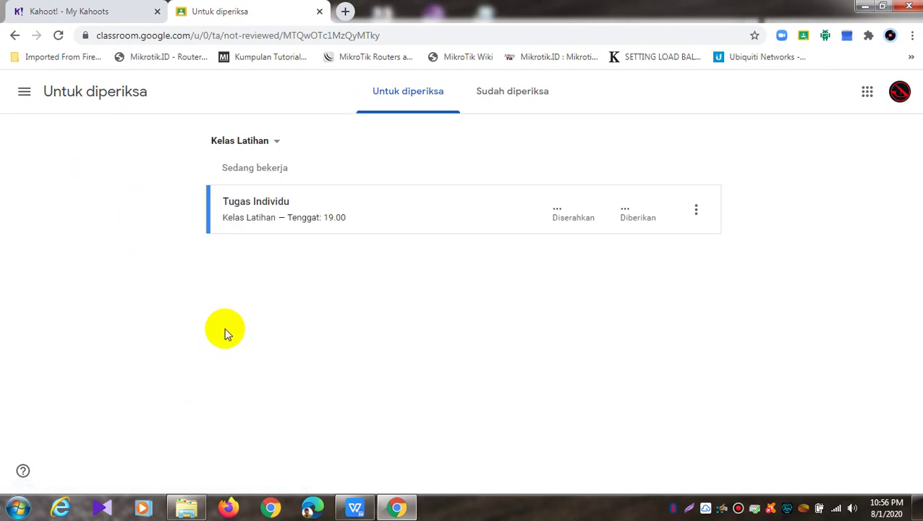
pyautogui.click(696, 210)
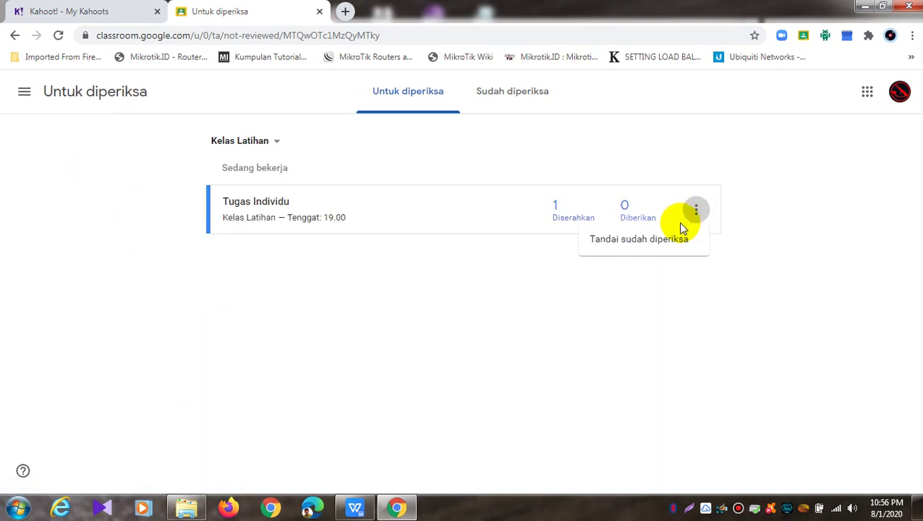
pyautogui.click(674, 242)
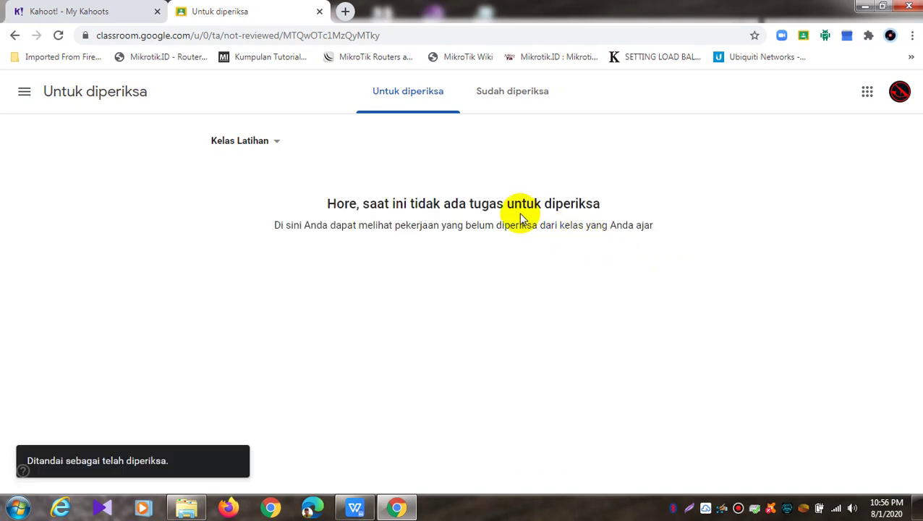
pyautogui.click(536, 109)
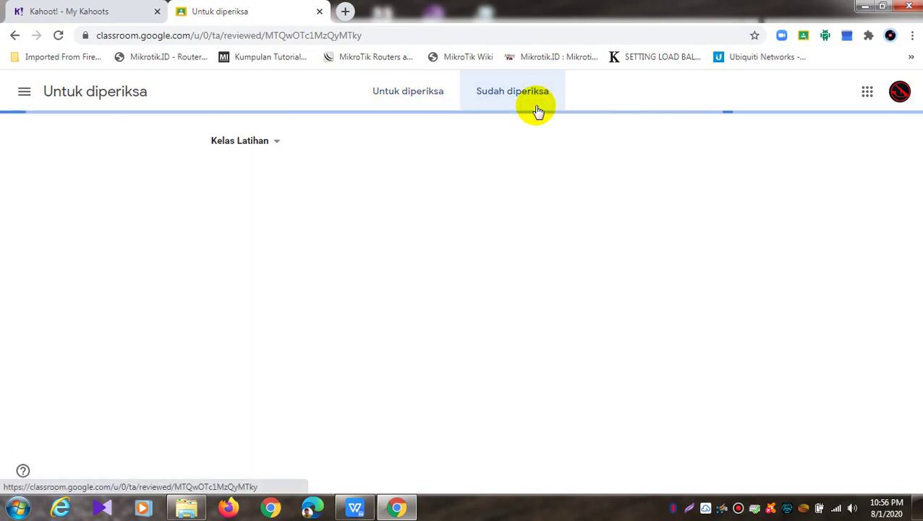
pyautogui.click(696, 210)
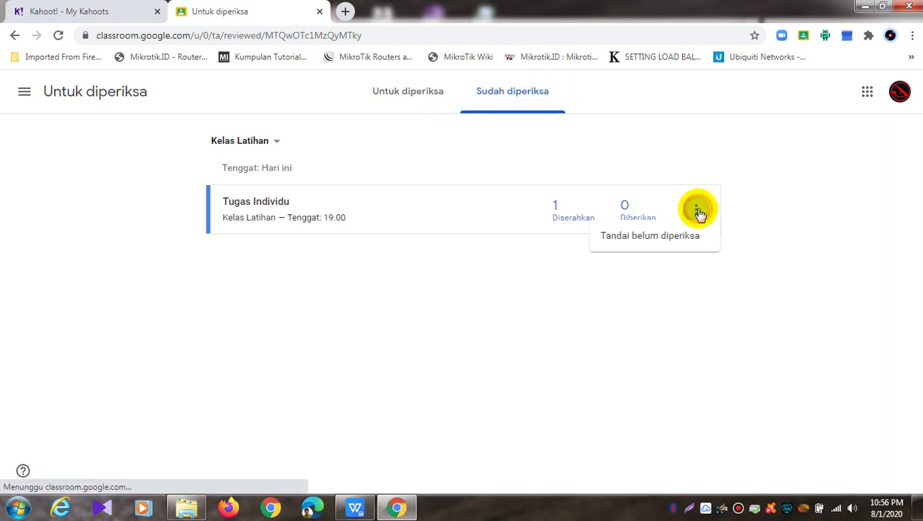
pyautogui.click(666, 162)
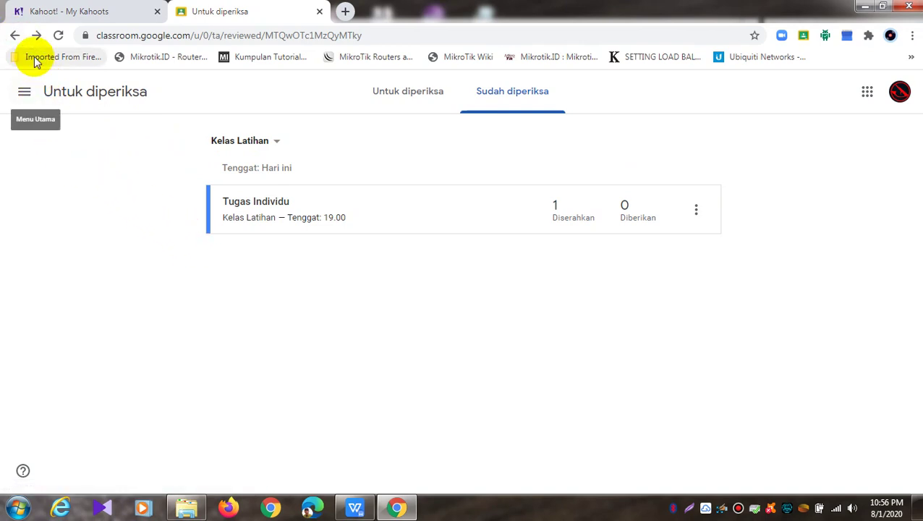
# Navigate back through the review pages to the Kelas Latihan stream
pyautogui.click(376, 95)
pyautogui.click(15, 35)
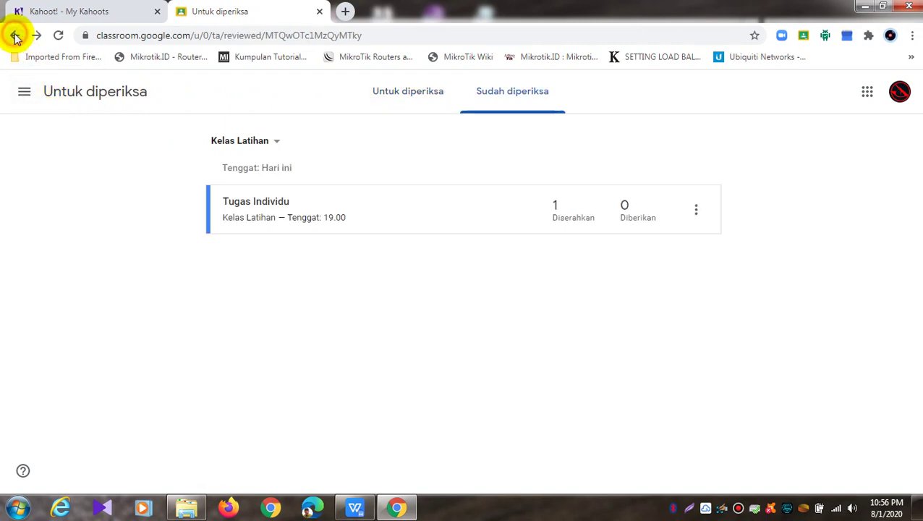
pyautogui.click(16, 33)
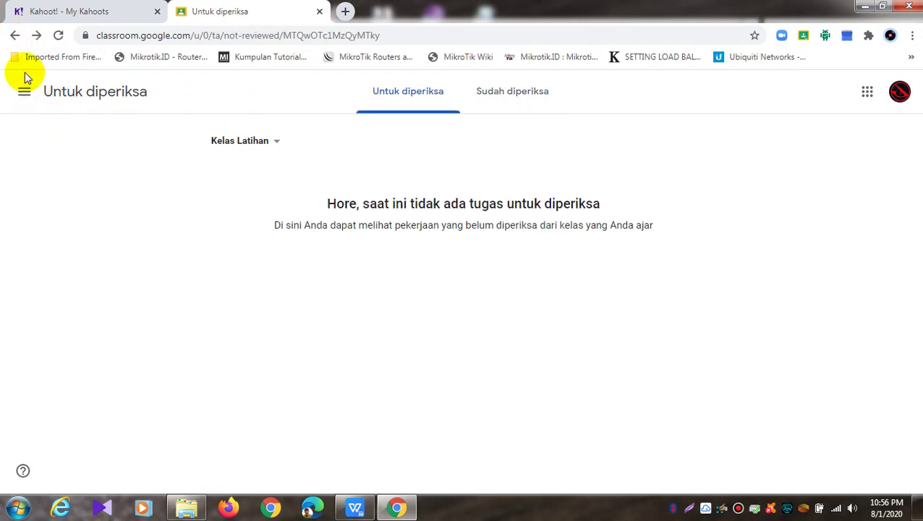
pyautogui.click(16, 35)
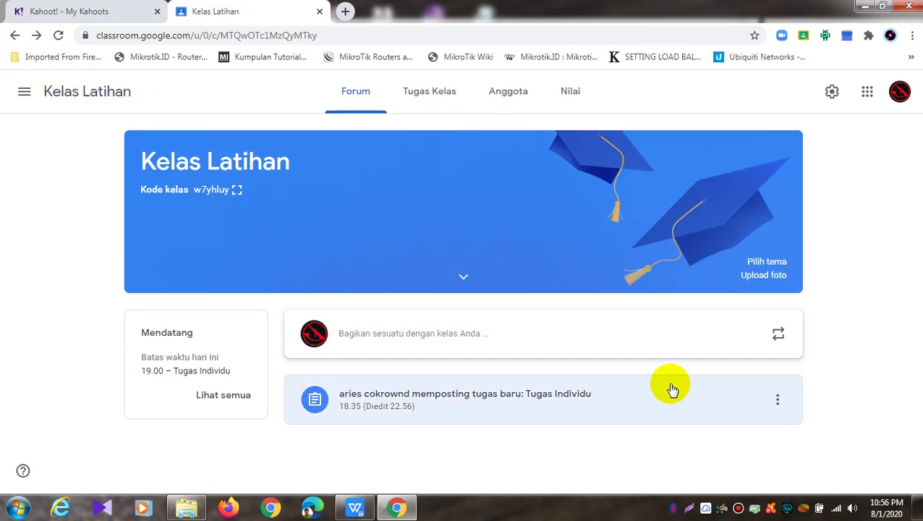
pyautogui.click(779, 398)
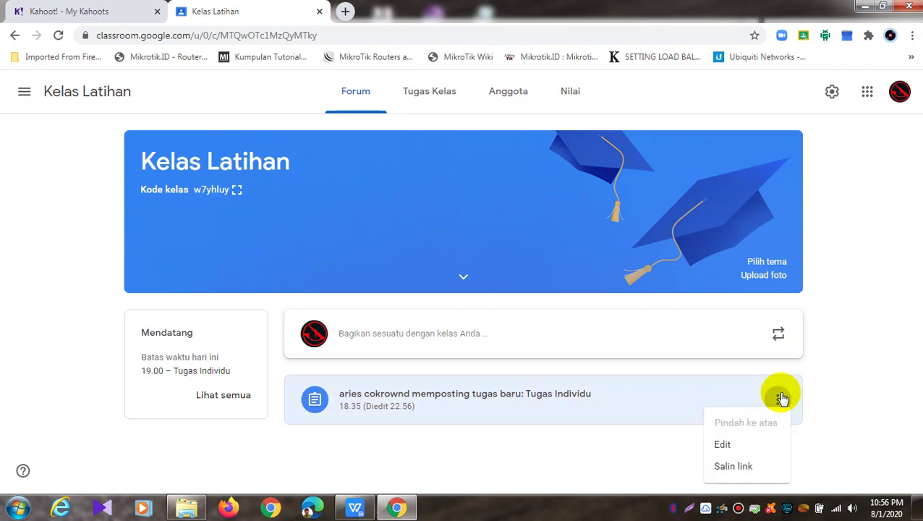
pyautogui.click(734, 455)
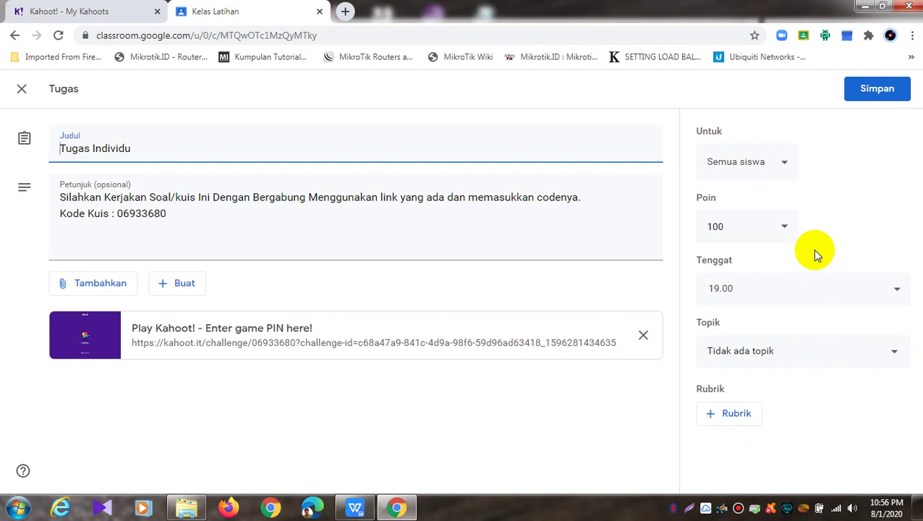
pyautogui.click(784, 164)
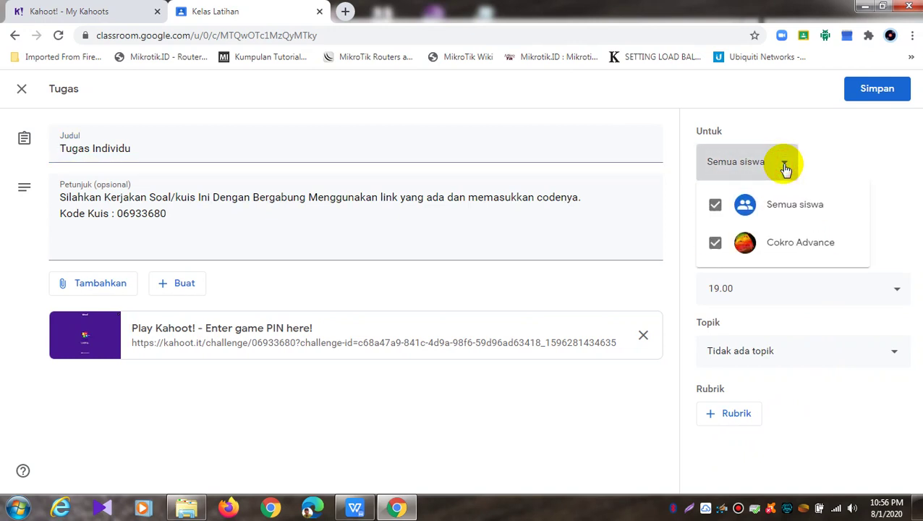
pyautogui.click(832, 150)
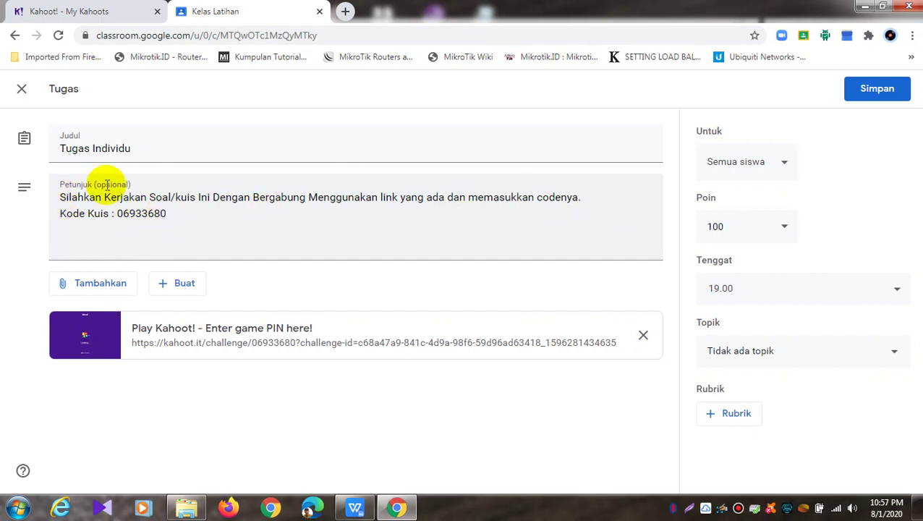
pyautogui.click(22, 90)
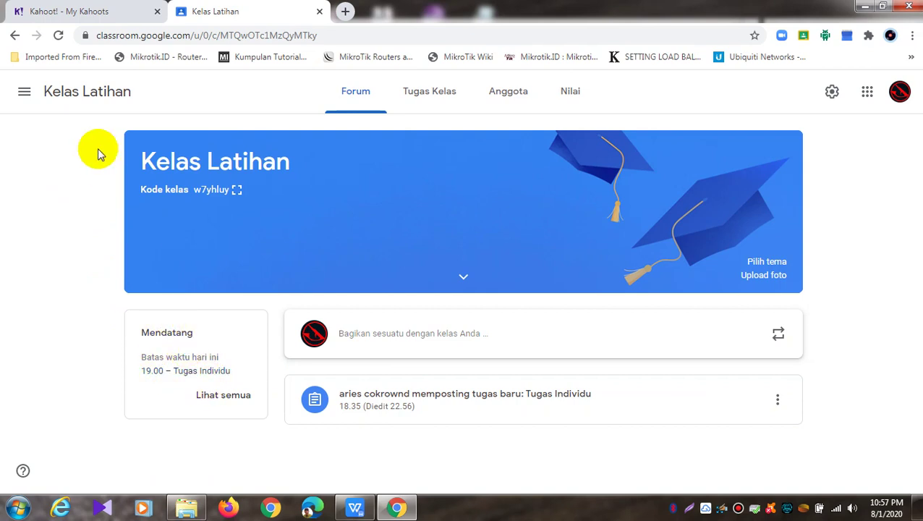
pyautogui.click(90, 10)
pyautogui.click(217, 10)
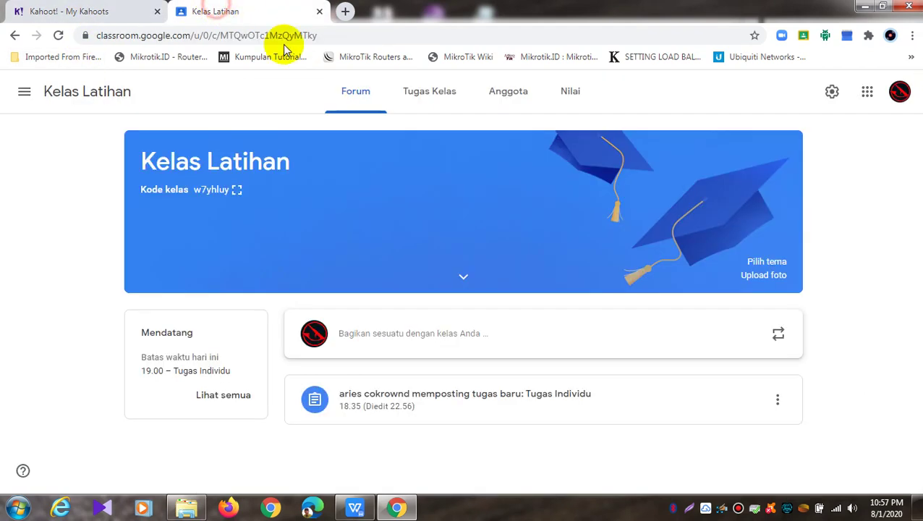
pyautogui.click(828, 92)
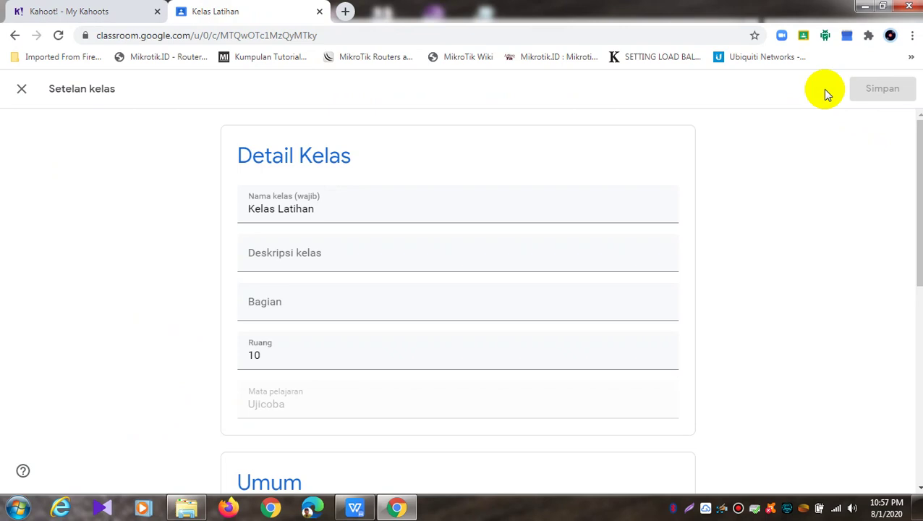
pyautogui.click(19, 91)
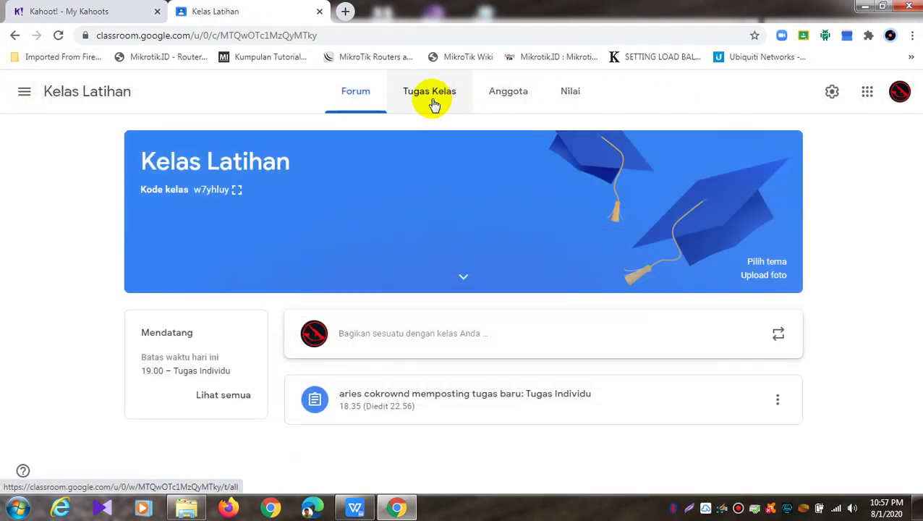
pyautogui.click(431, 101)
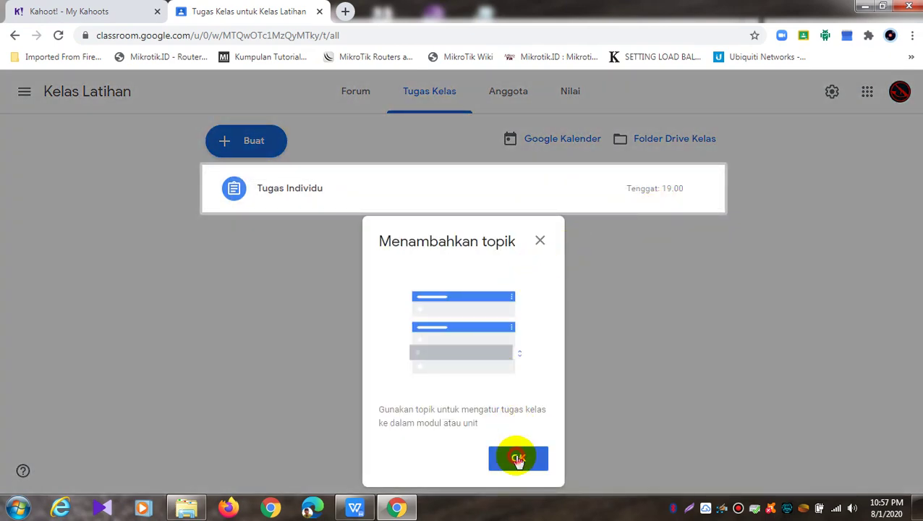
# Delete the Tugas Individu assignment from the Kelas Latihan classwork page
pyautogui.click(517, 457)
pyautogui.click(706, 189)
pyautogui.click(651, 241)
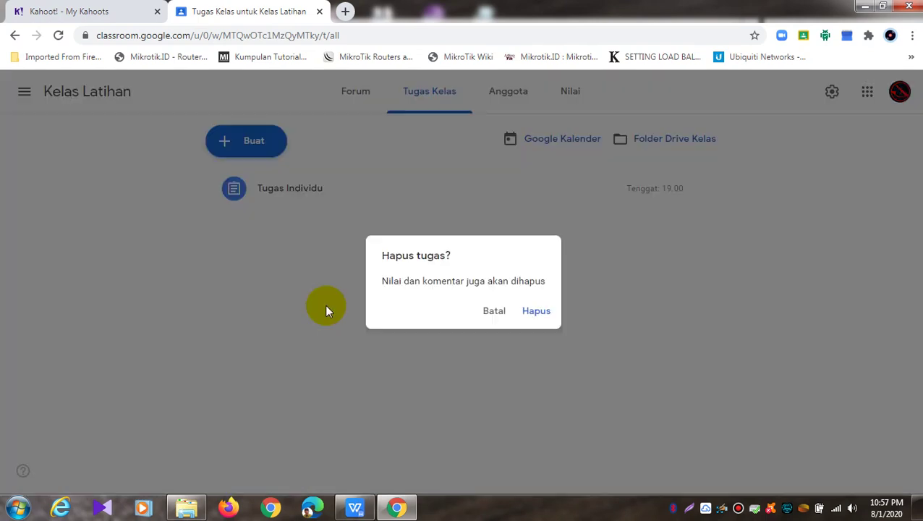
pyautogui.click(539, 311)
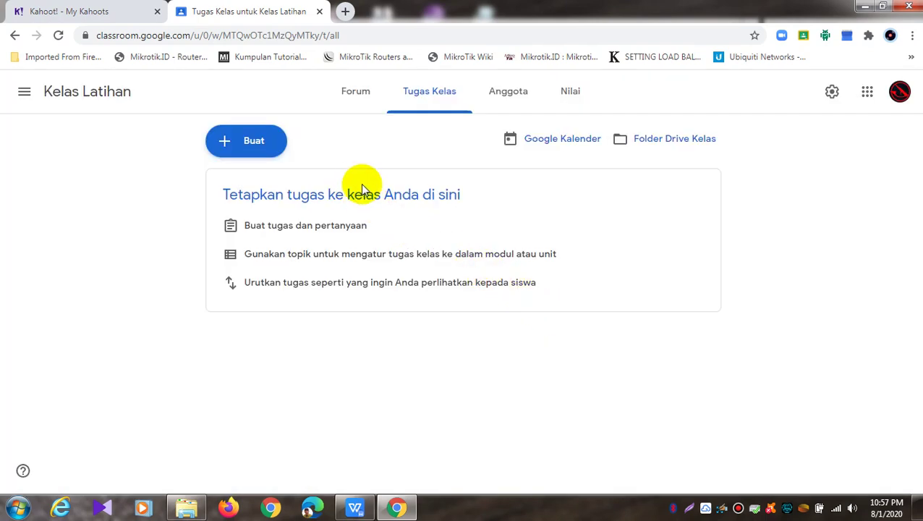
# Browse the class stream, members, classwork and grades pages, then return to the Kahoot! tab
pyautogui.click(352, 91)
pyautogui.click(513, 96)
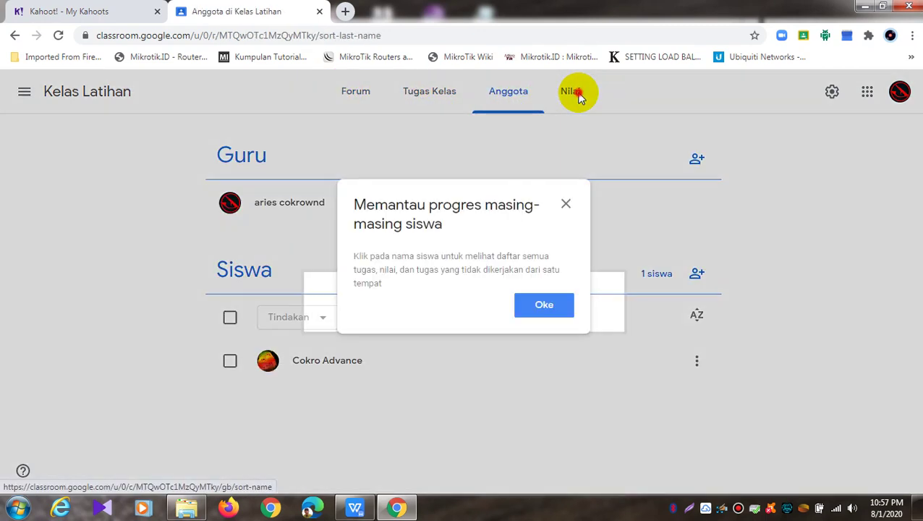
pyautogui.click(565, 207)
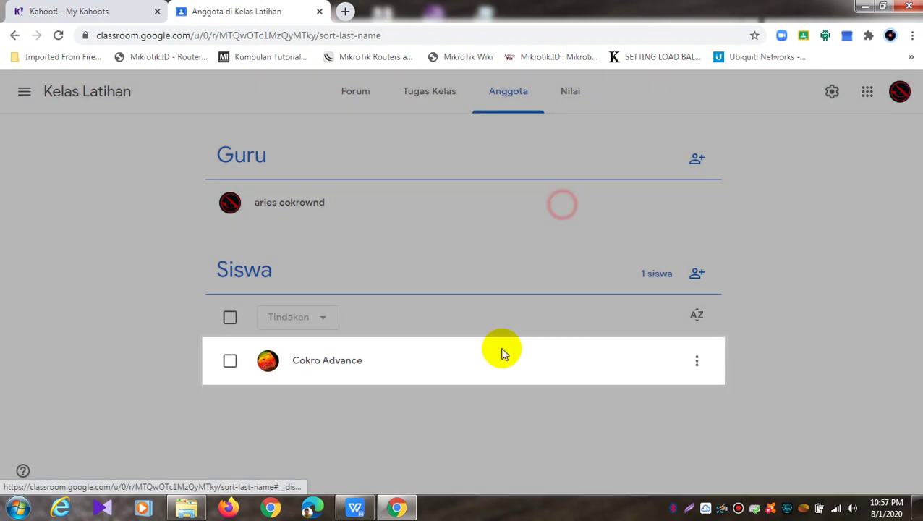
pyautogui.click(501, 89)
pyautogui.click(409, 97)
pyautogui.click(571, 93)
pyautogui.click(442, 99)
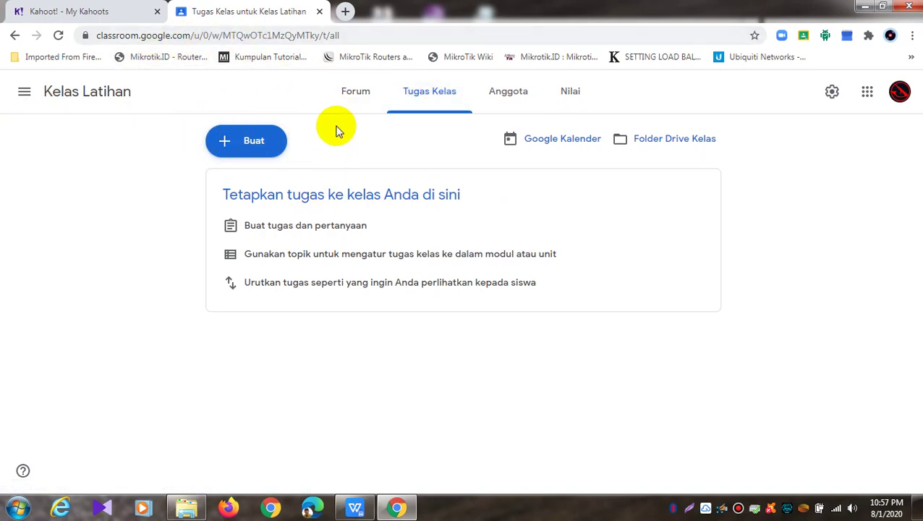
pyautogui.click(353, 96)
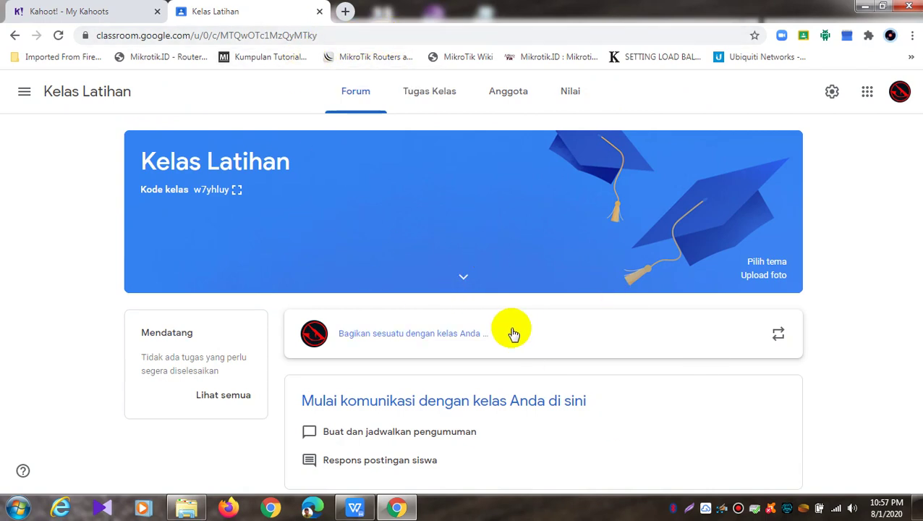
pyautogui.click(79, 10)
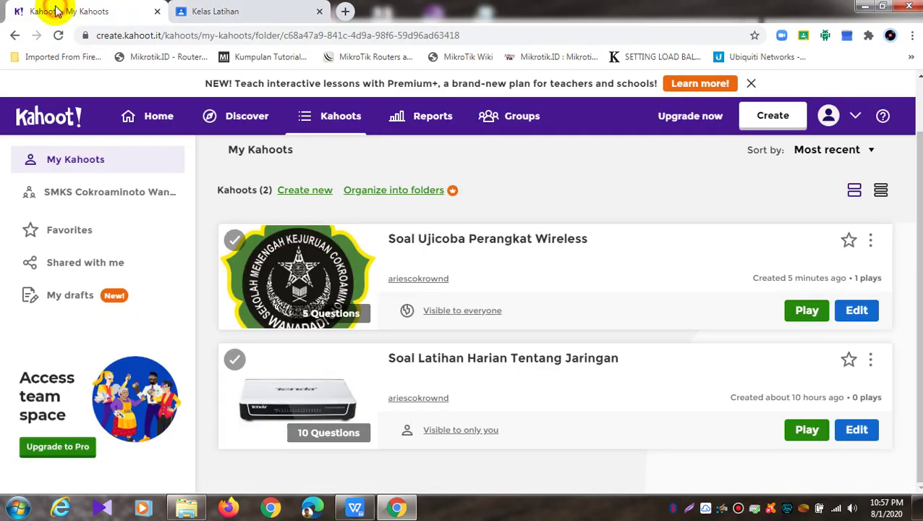
# Set the first kahoot's visibility back to Everyone
pyautogui.click(457, 310)
pyautogui.click(338, 383)
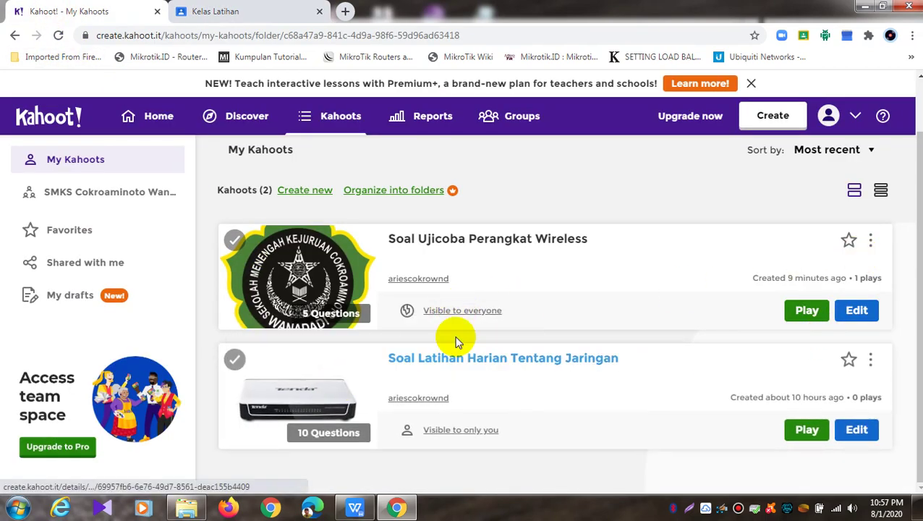
pyautogui.click(474, 313)
pyautogui.click(385, 344)
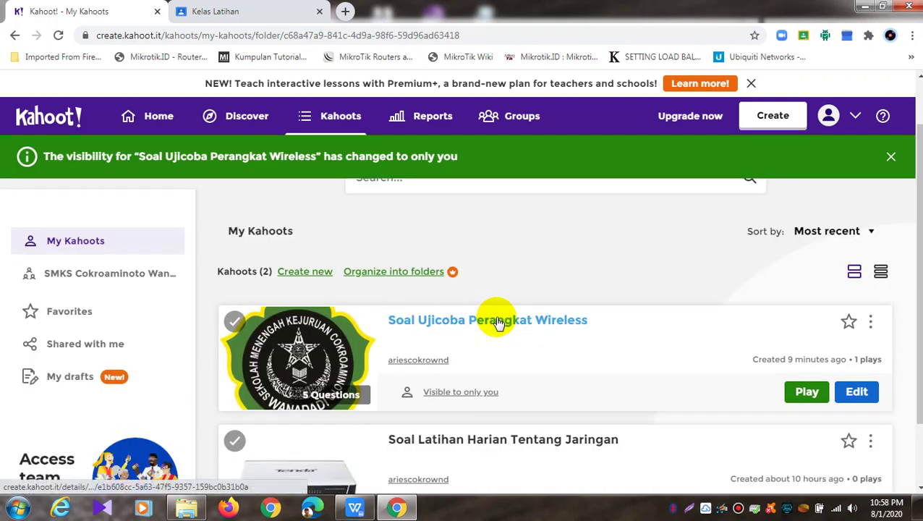
pyautogui.scroll(-1, 498, 322)
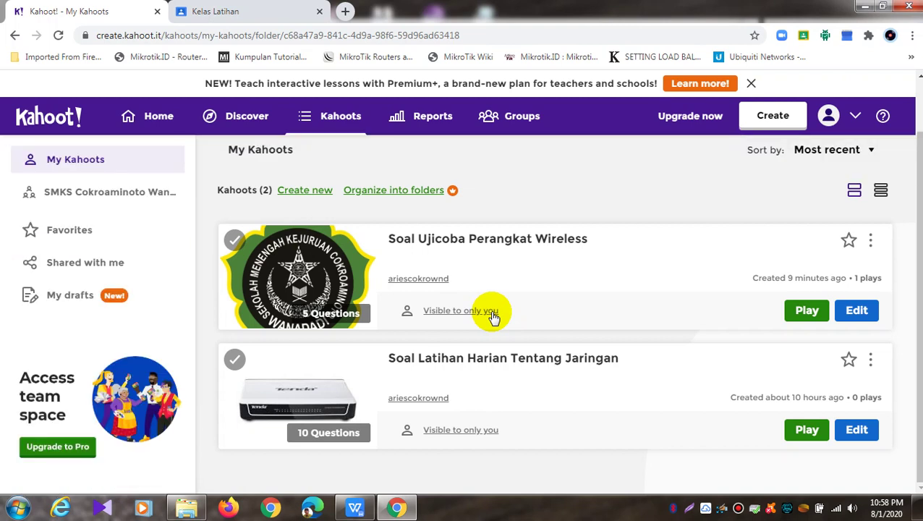
pyautogui.click(491, 314)
pyautogui.click(369, 385)
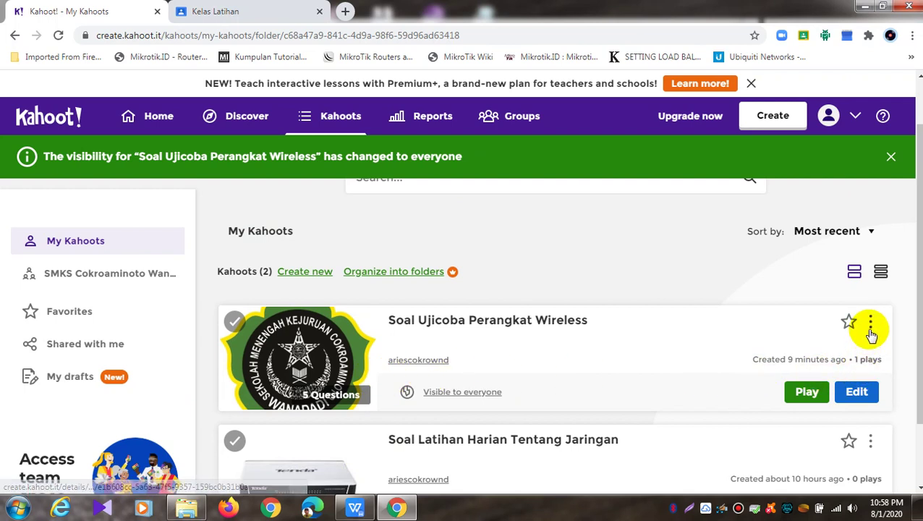
# Copy the share link of the Soal Ujicoba Perangkat Wireless kahoot
pyautogui.click(872, 325)
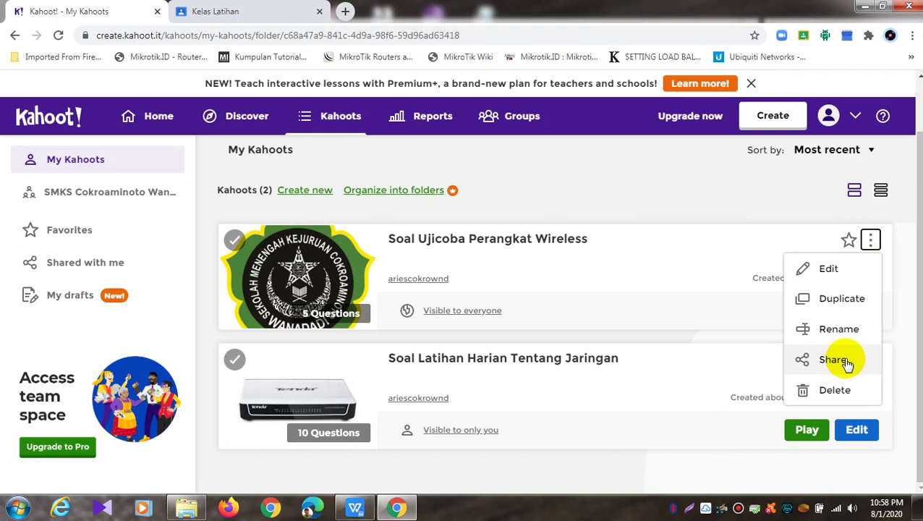
pyautogui.click(841, 360)
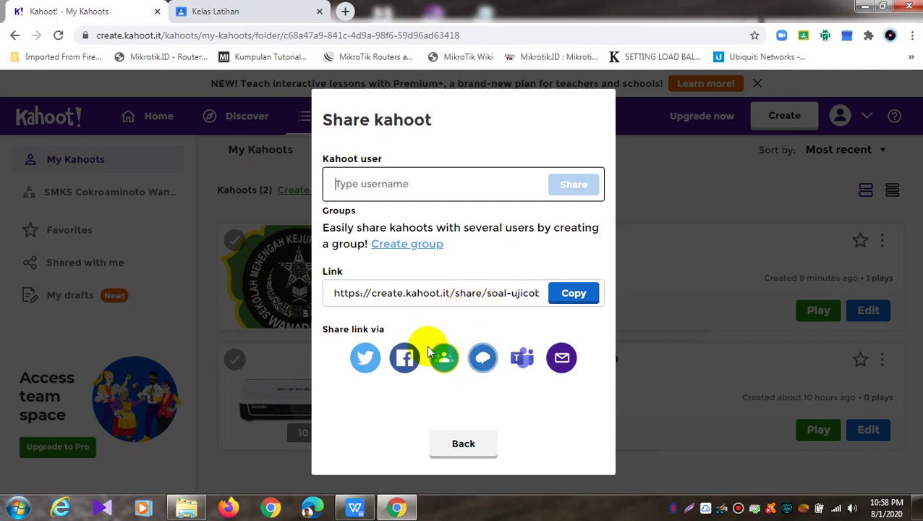
pyautogui.click(573, 293)
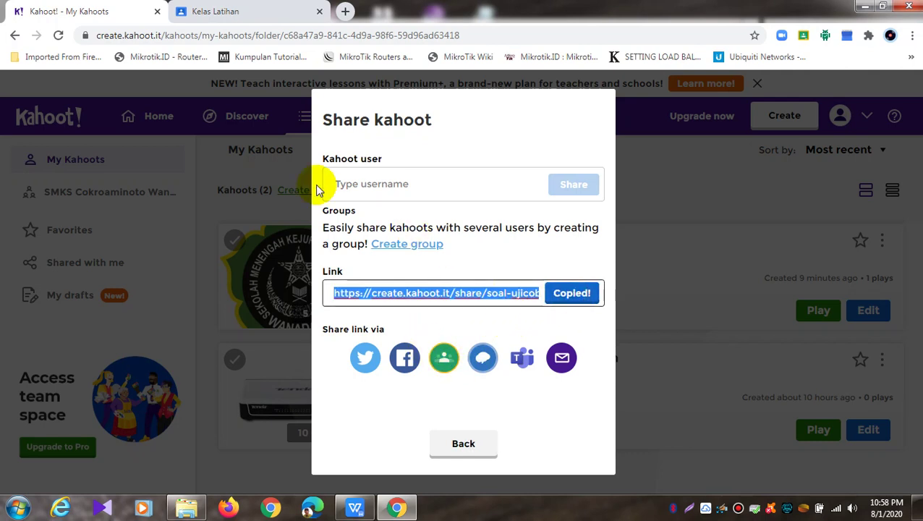
pyautogui.click(457, 443)
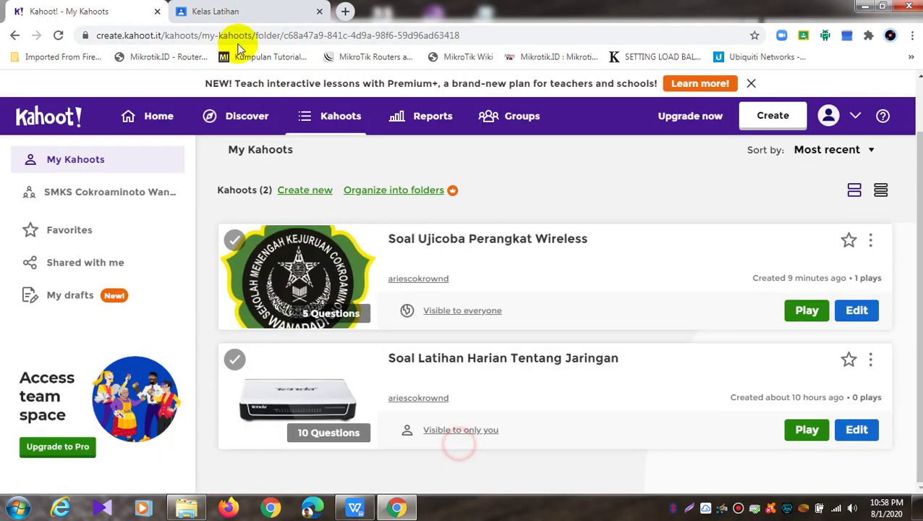
pyautogui.click(233, 12)
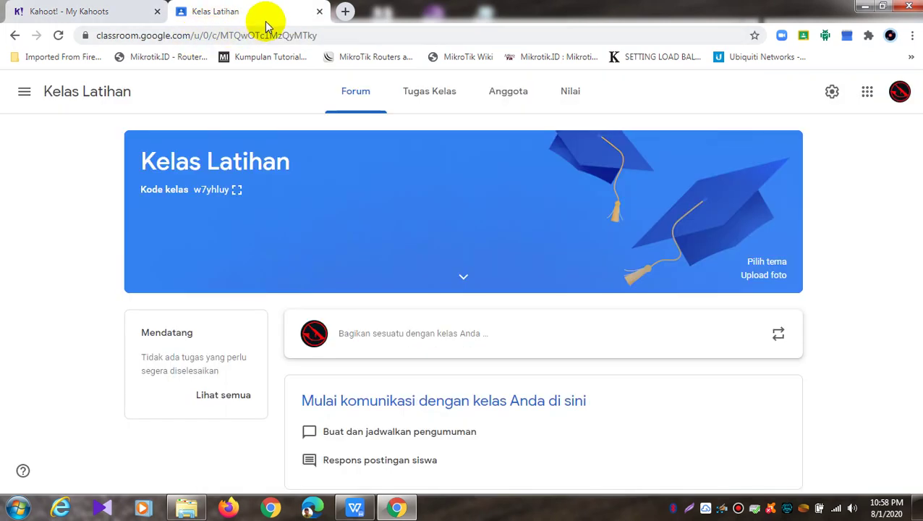
# Start a new quiz assignment in Kelas Latihan classwork and remove its Blank Quiz attachment
pyautogui.click(447, 98)
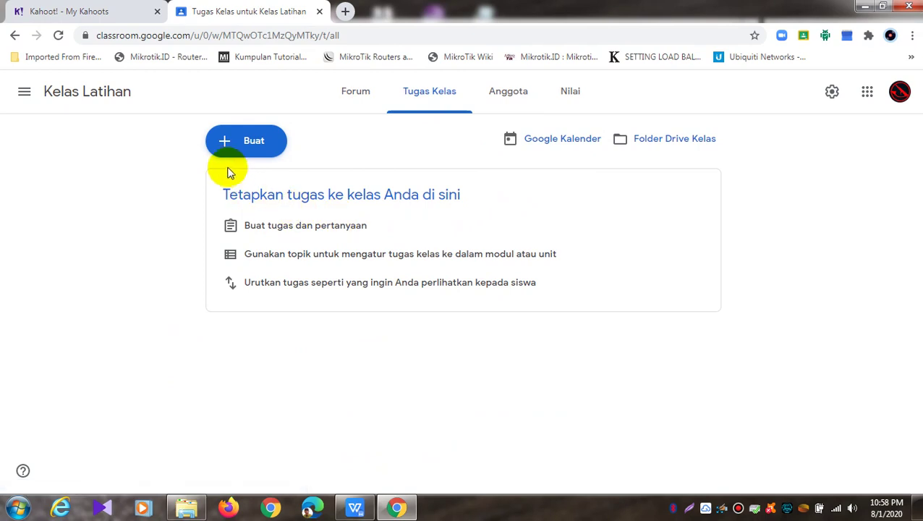
pyautogui.click(246, 144)
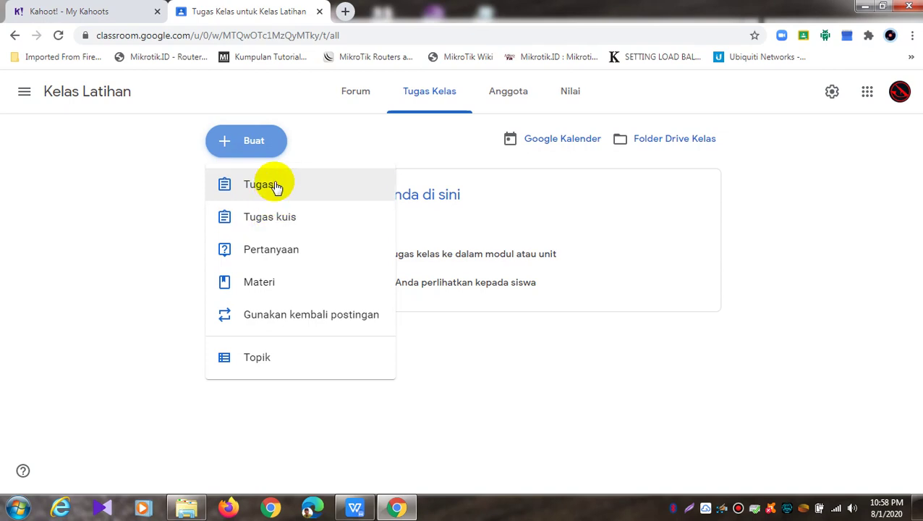
pyautogui.click(275, 222)
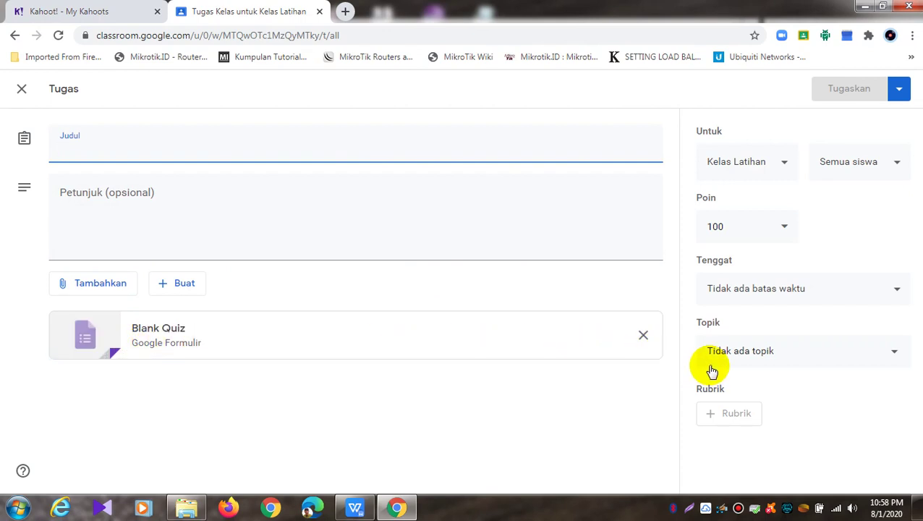
pyautogui.click(643, 337)
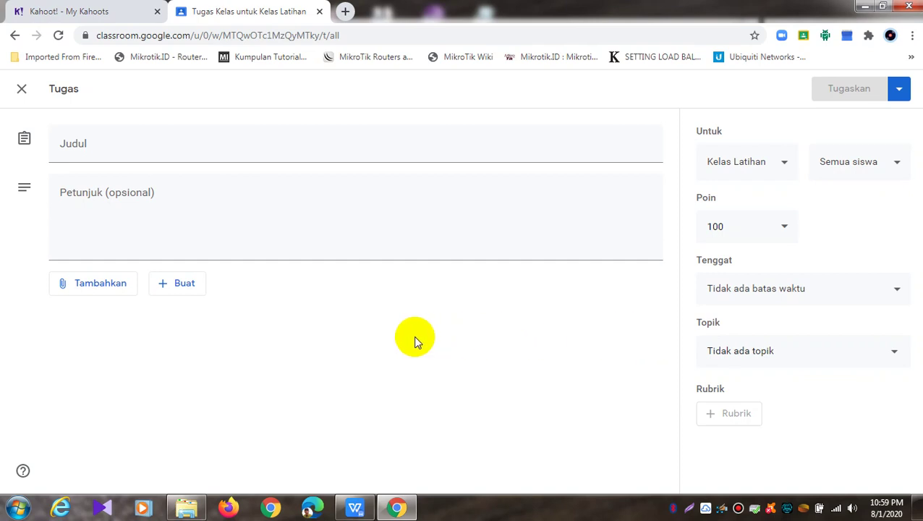
# Attach the copied Kahoot share link to the assignment as a Link
pyautogui.click(103, 289)
pyautogui.click(94, 334)
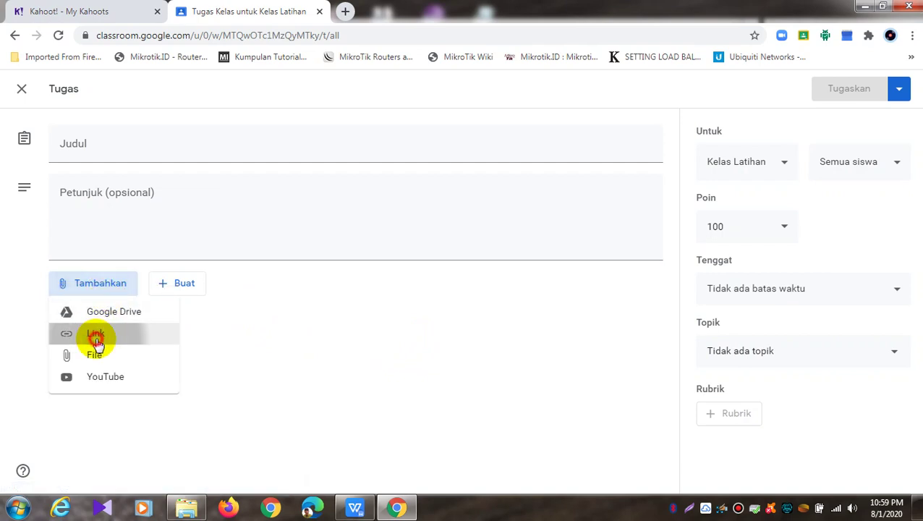
pyautogui.rightClick(421, 281)
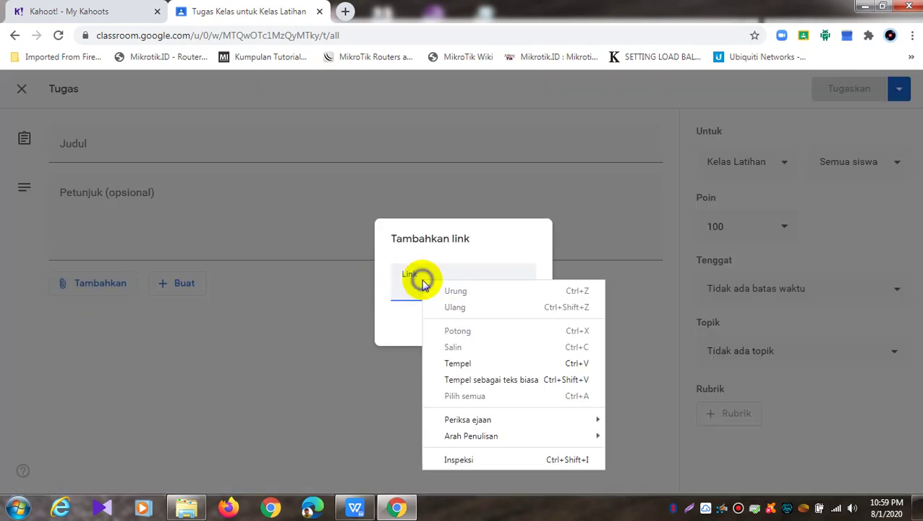
pyautogui.click(471, 365)
pyautogui.click(506, 329)
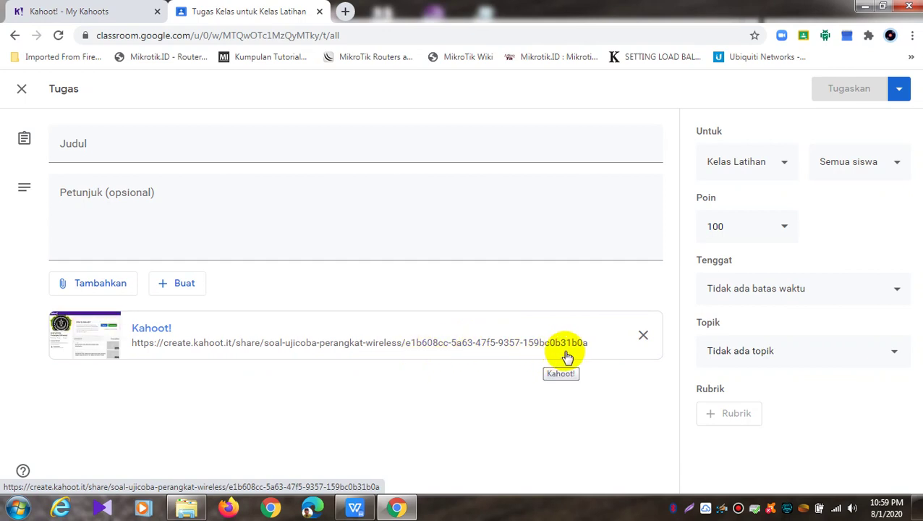
# Remove the Kahoot! link card from the assignment draft and return to My Kahoots
pyautogui.click(643, 336)
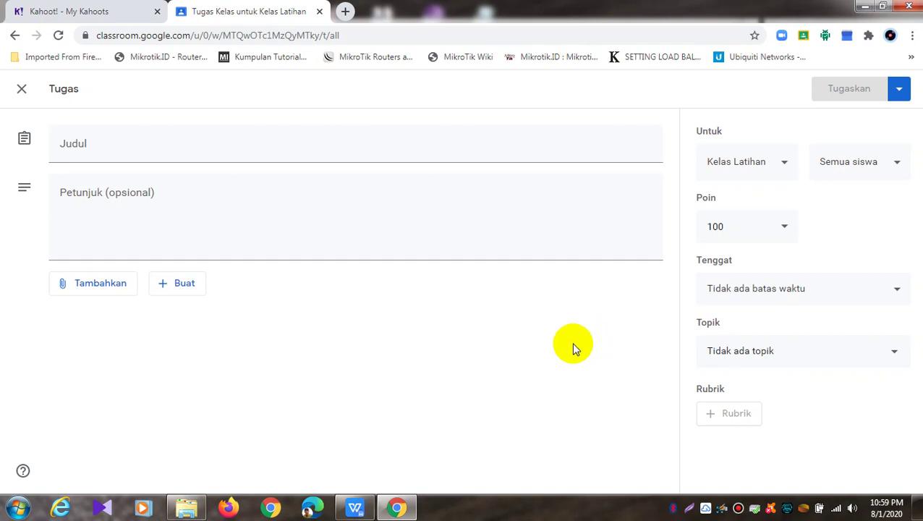
pyautogui.click(33, 10)
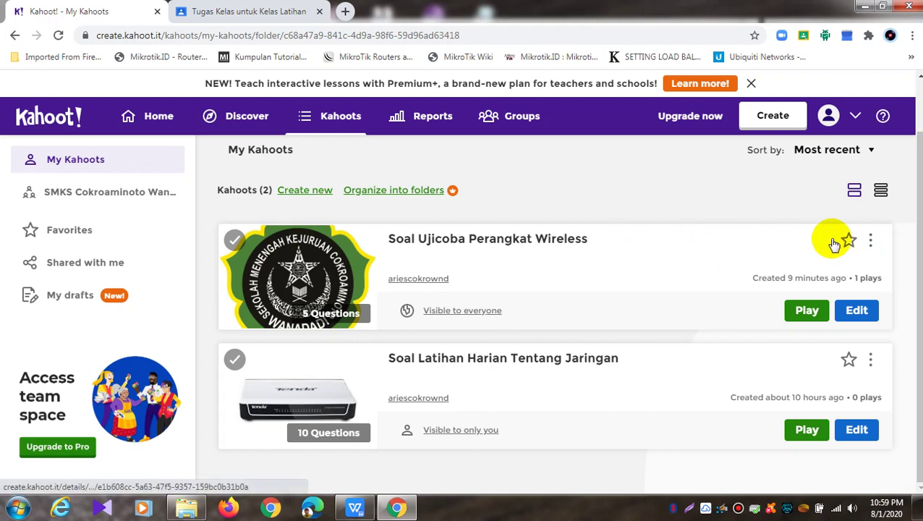
# Share the Soal Ujicoba Perangkat Wireless kahoot via the Google Classroom share option
pyautogui.click(870, 239)
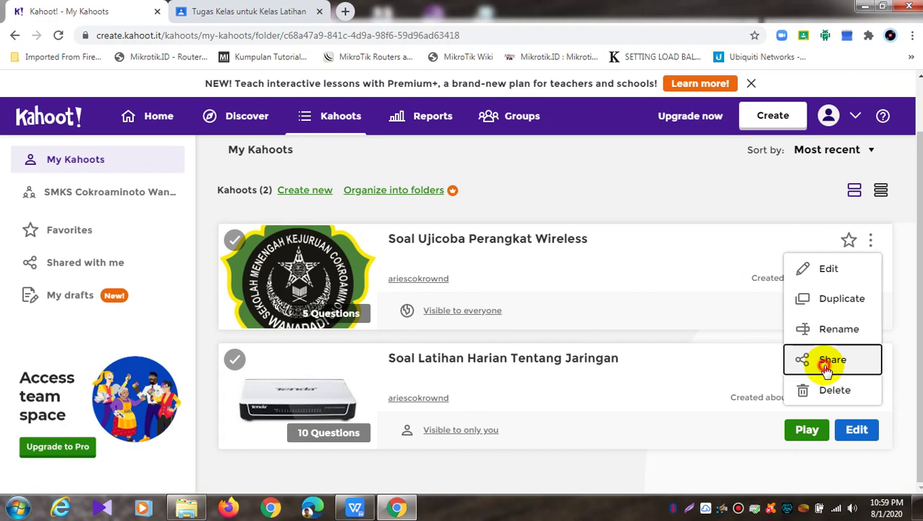
pyautogui.click(829, 361)
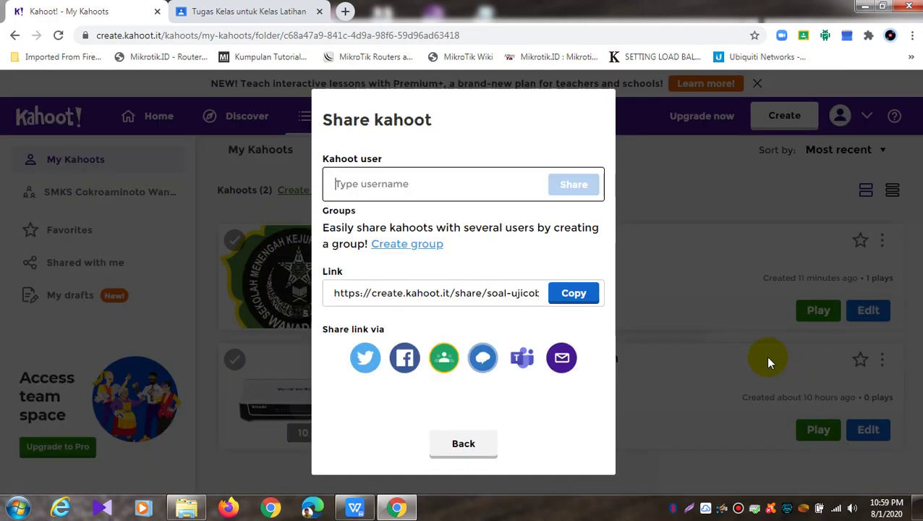
pyautogui.click(450, 356)
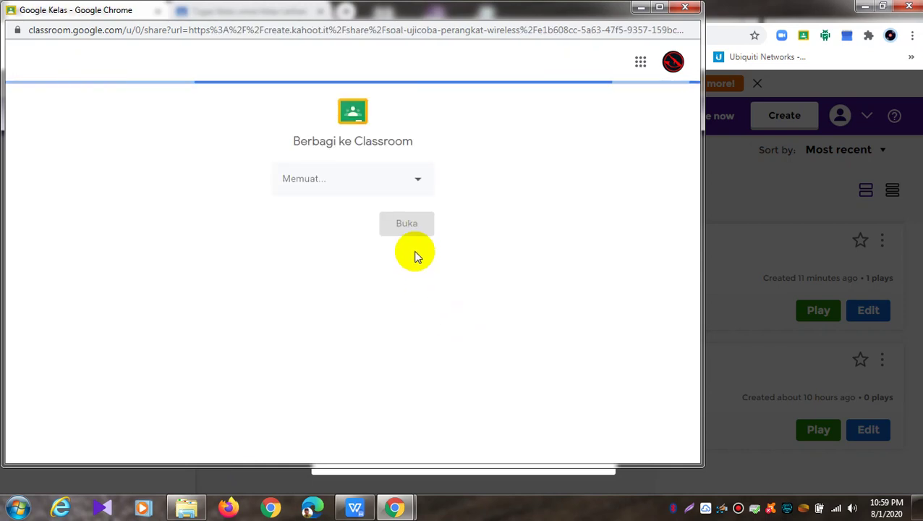
# Choose Kelas Latihan and Buat tugas in the Classroom share window, open it, then close the window
pyautogui.click(423, 176)
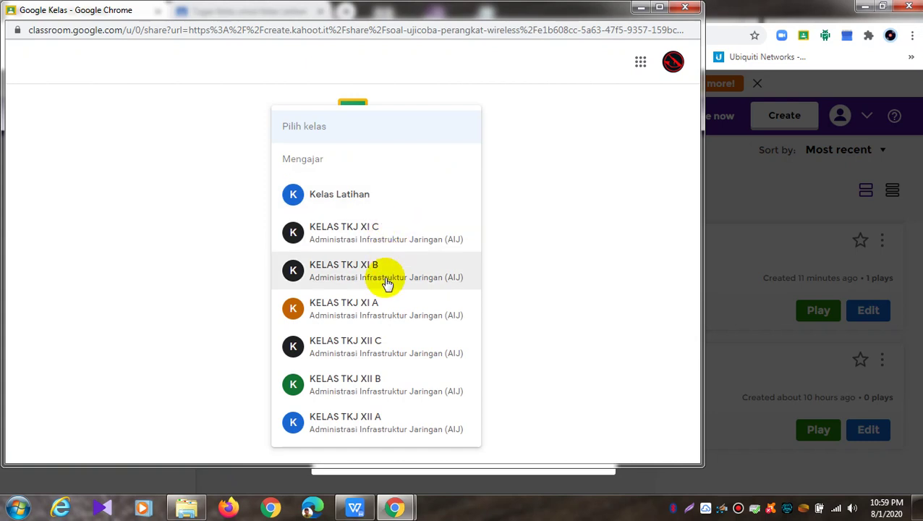
pyautogui.click(394, 194)
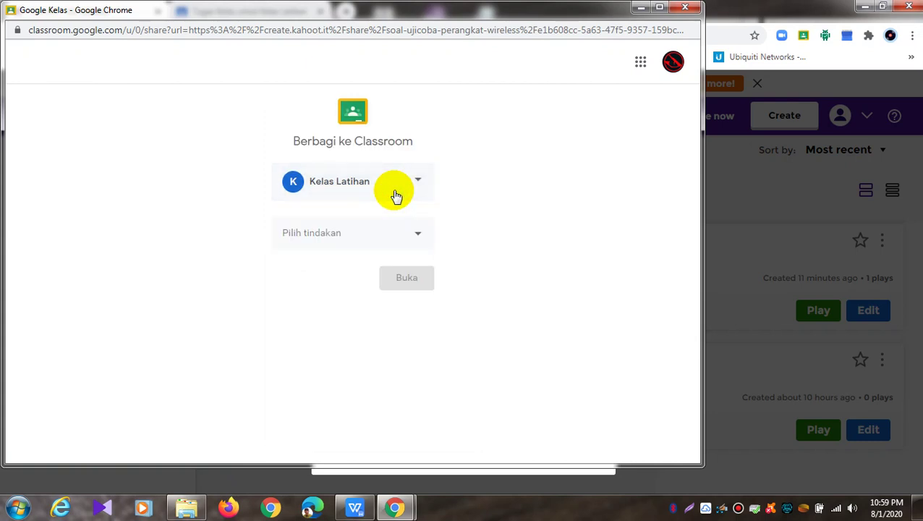
pyautogui.click(419, 237)
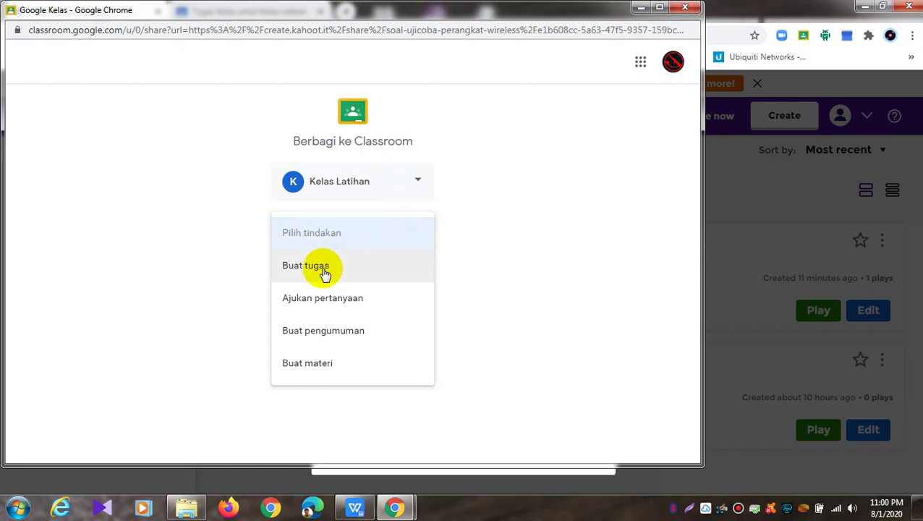
pyautogui.click(325, 273)
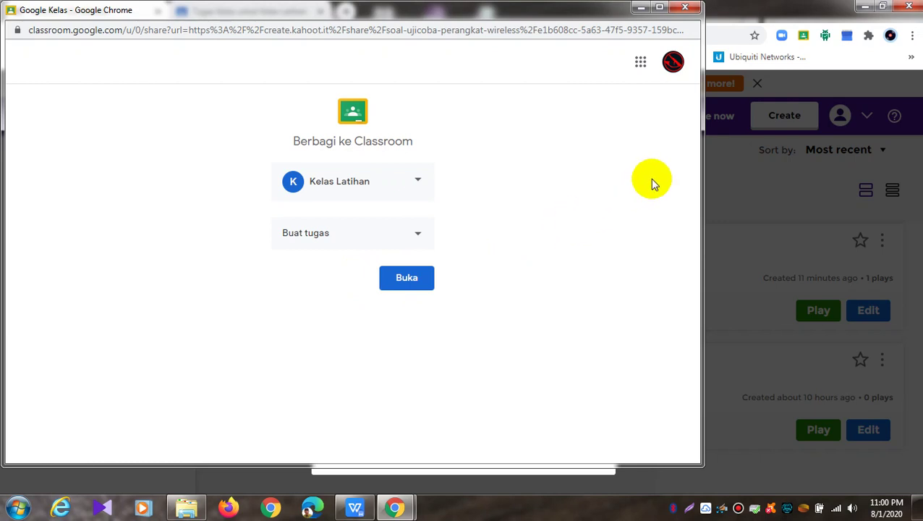
pyautogui.click(411, 283)
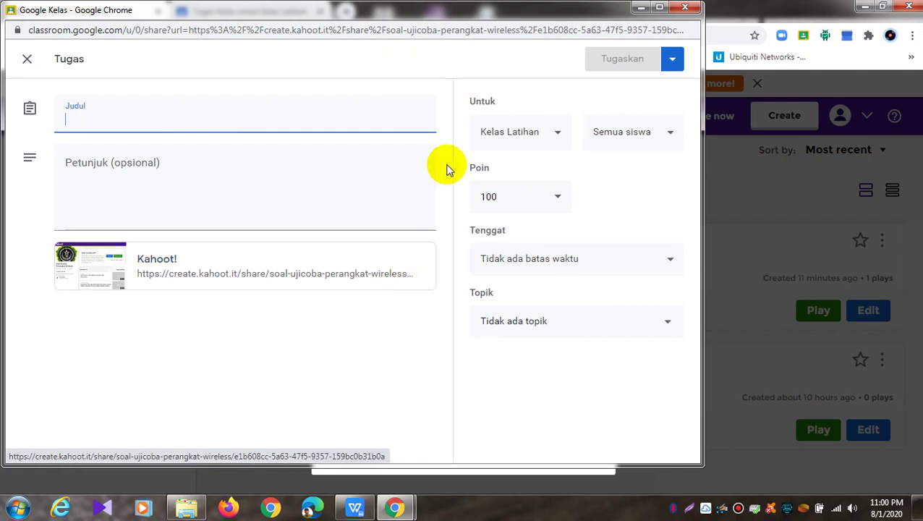
pyautogui.click(685, 7)
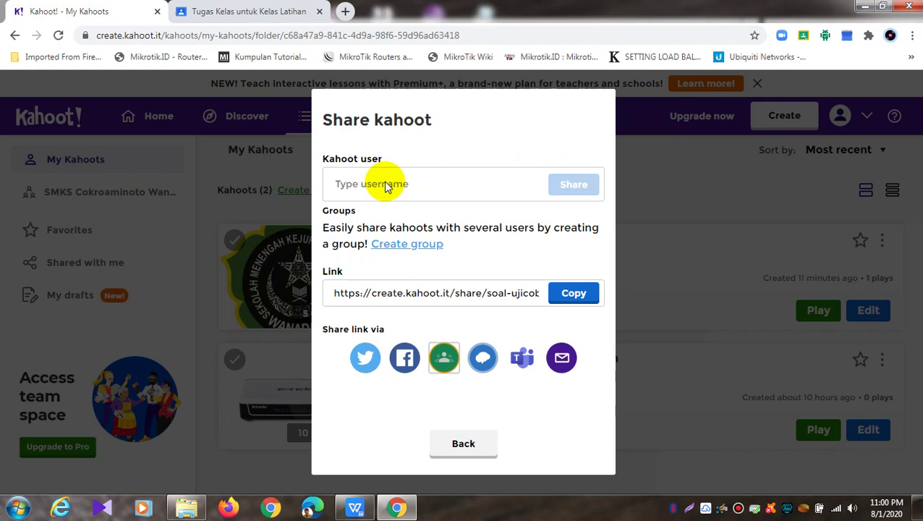
# Close the Share kahoot dialog, reload the Classroom Tugas Kelas page, and return to My Kahoots
pyautogui.click(479, 444)
pyautogui.click(236, 12)
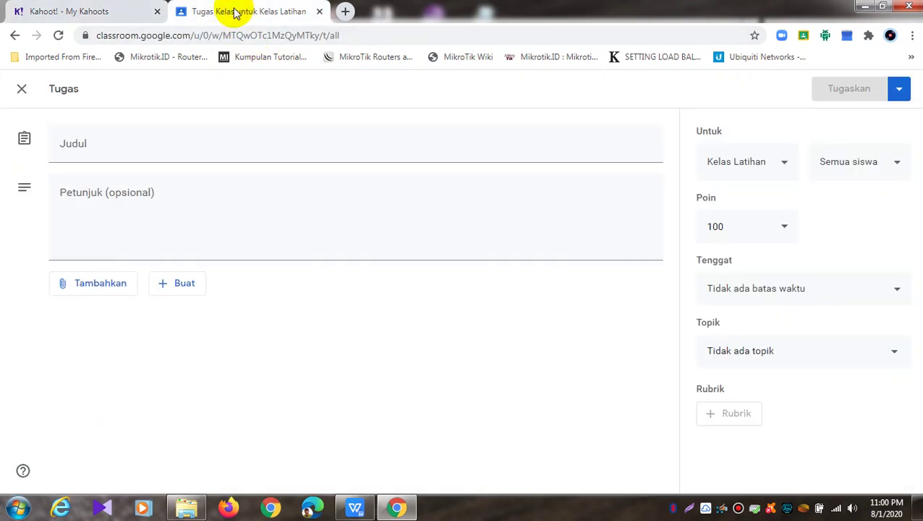
pyautogui.click(58, 36)
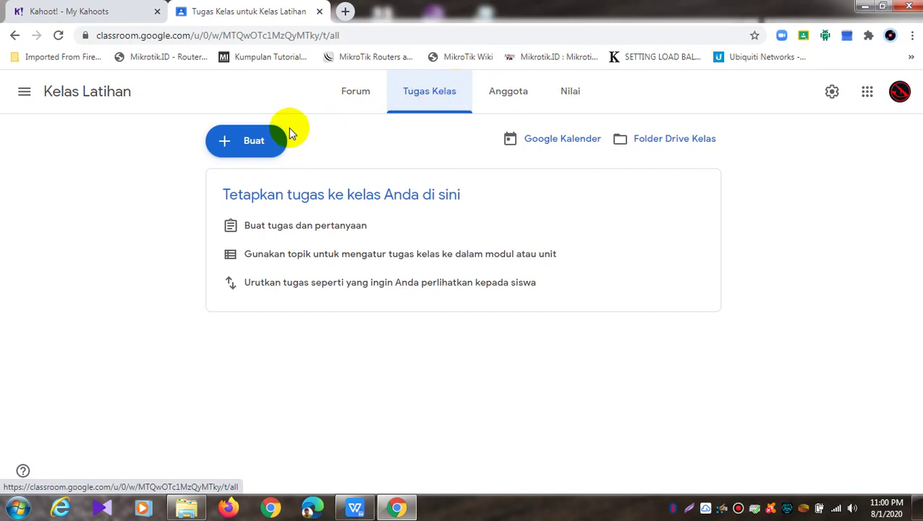
pyautogui.click(116, 12)
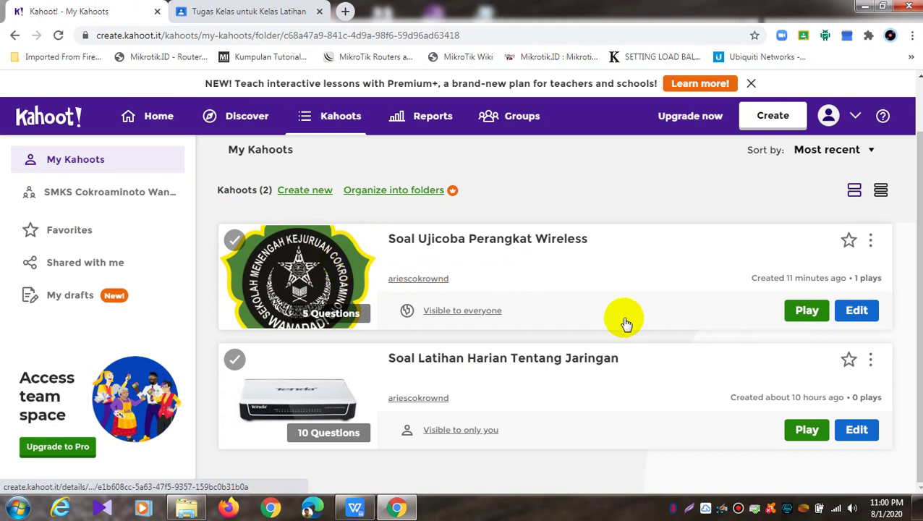
# Review the Teach live-game options for the wireless kahoot, then close that tab for Classroom
pyautogui.click(807, 311)
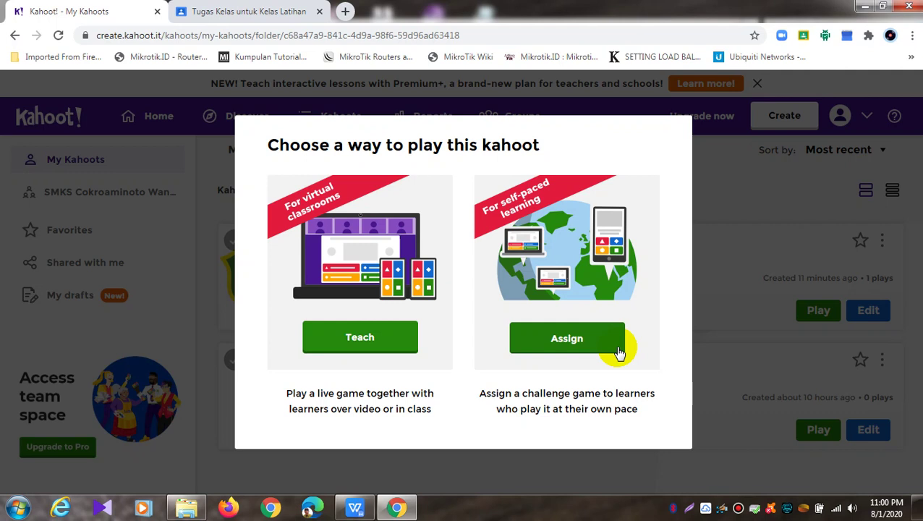
pyautogui.click(392, 337)
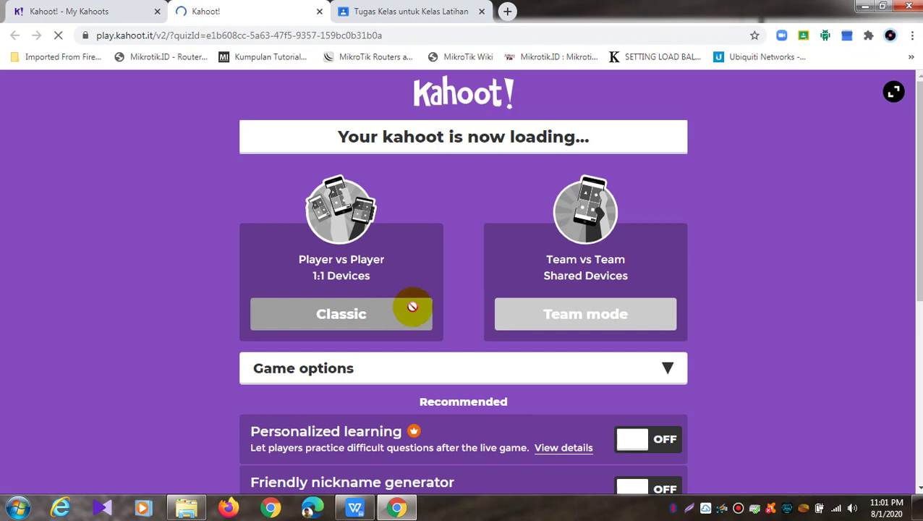
pyautogui.scroll(-1, 412, 307)
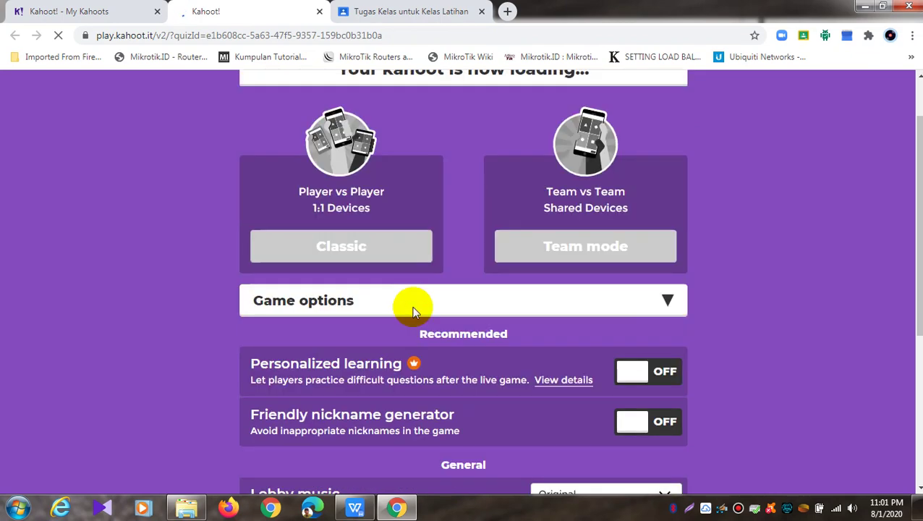
pyautogui.scroll(-2, 413, 310)
pyautogui.scroll(3, 412, 309)
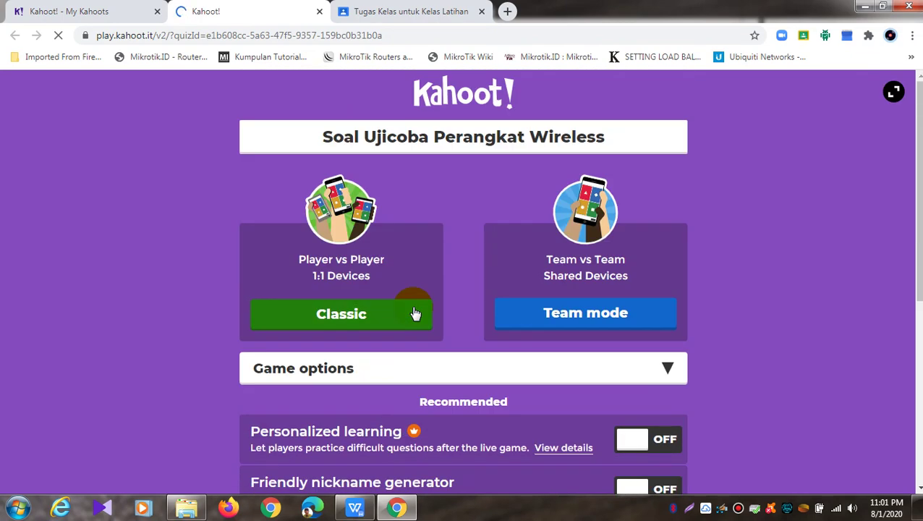
pyautogui.click(415, 314)
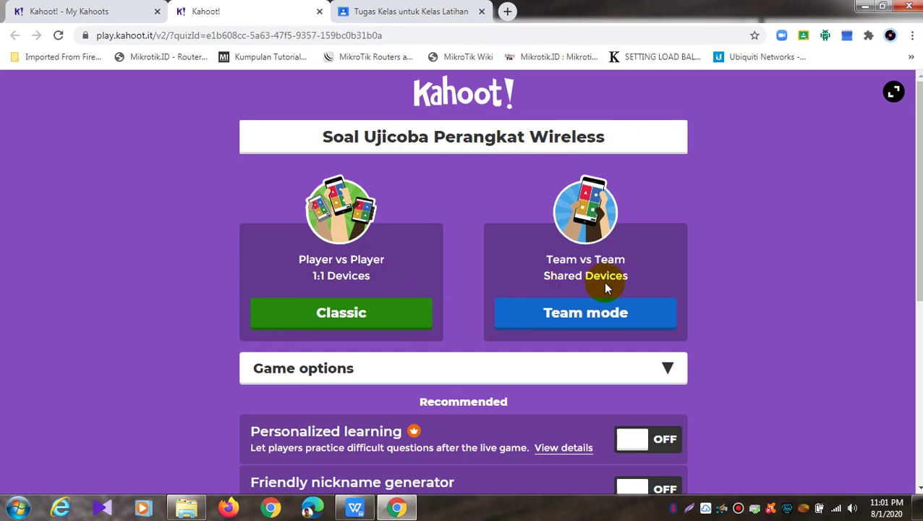
pyautogui.scroll(-4, 603, 282)
pyautogui.scroll(-1, 606, 288)
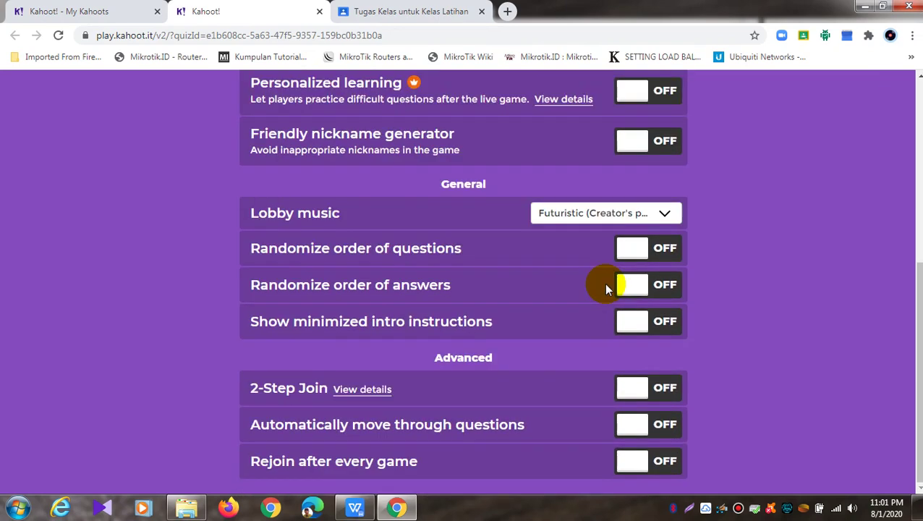
pyautogui.click(319, 11)
pyautogui.click(216, 12)
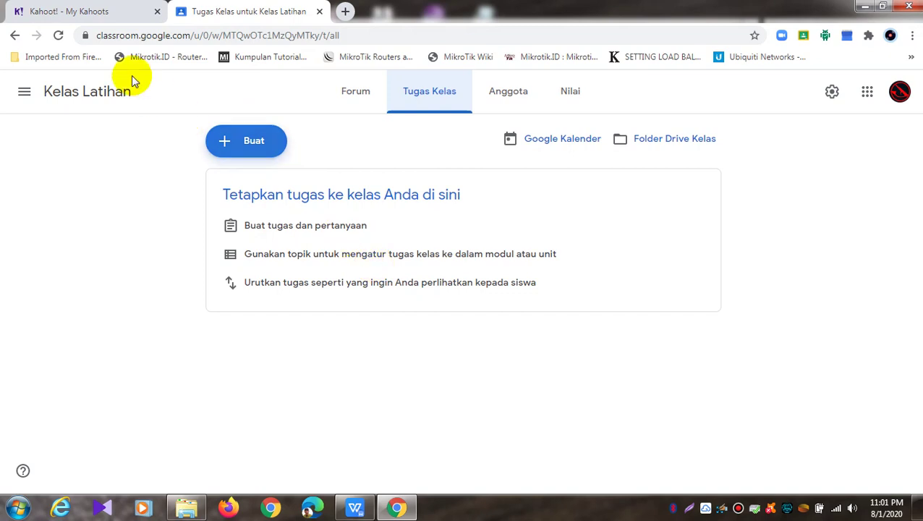
# Open the Assign challenge dialog for the Soal Ujicoba Perangkat Wireless kahoot
pyautogui.click(70, 13)
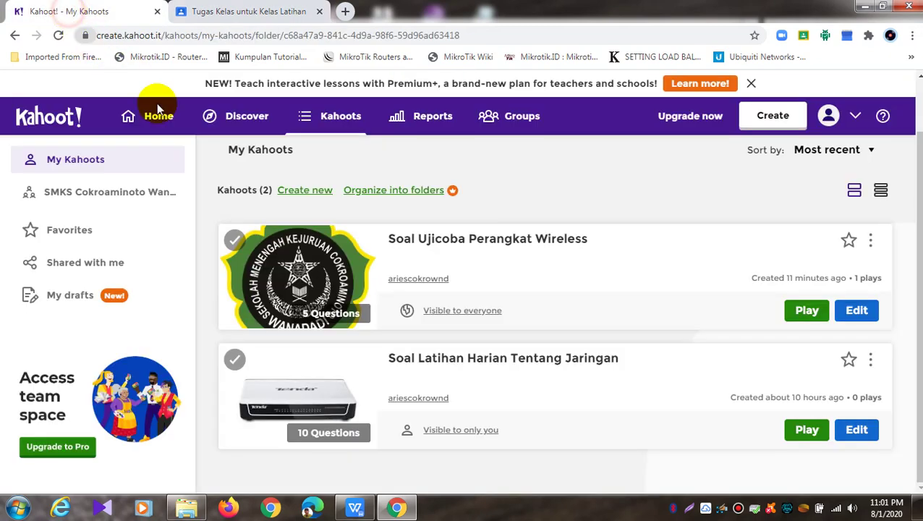
pyautogui.click(797, 311)
pyautogui.click(582, 348)
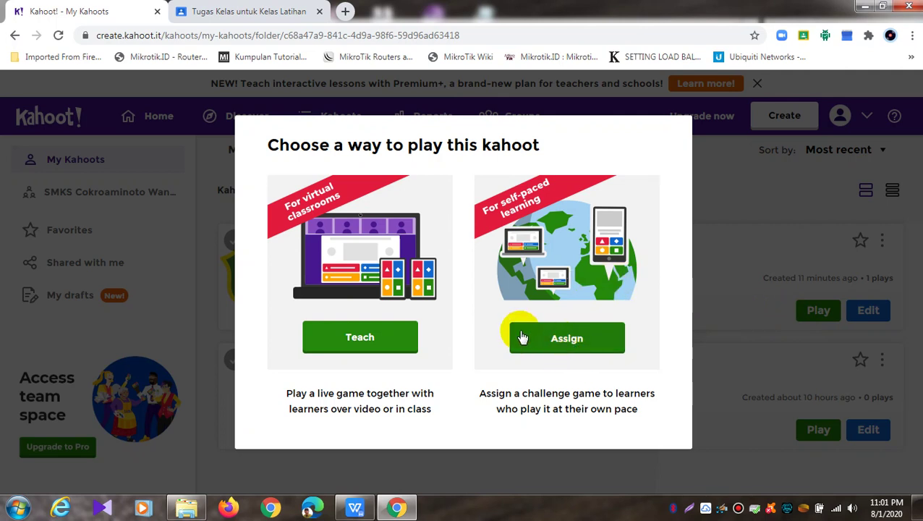
pyautogui.click(585, 345)
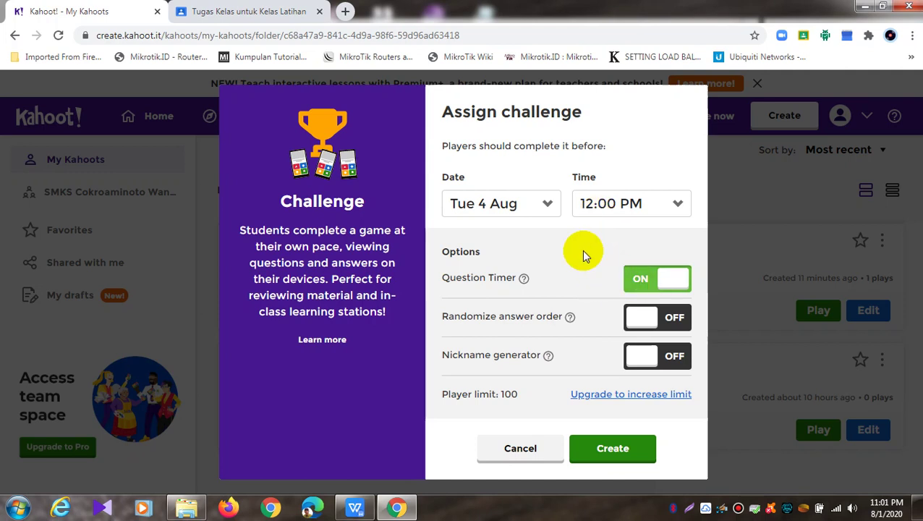
# Set the challenge deadline date to Sat 1 Aug, keeping the time at 12:00 PM
pyautogui.click(548, 205)
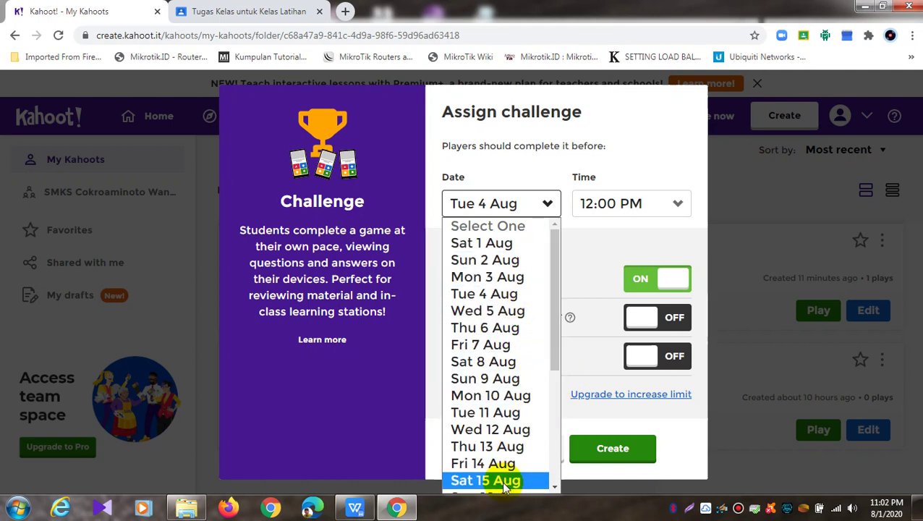
pyautogui.click(483, 250)
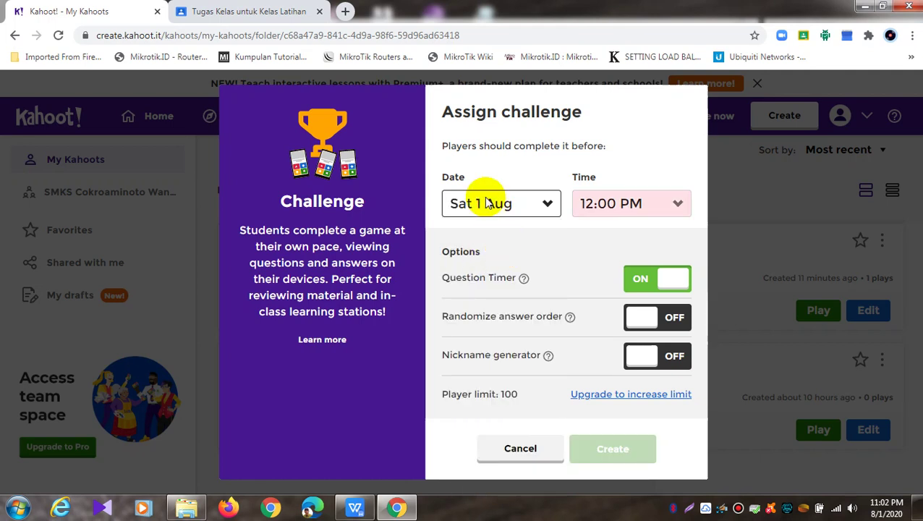
pyautogui.click(675, 205)
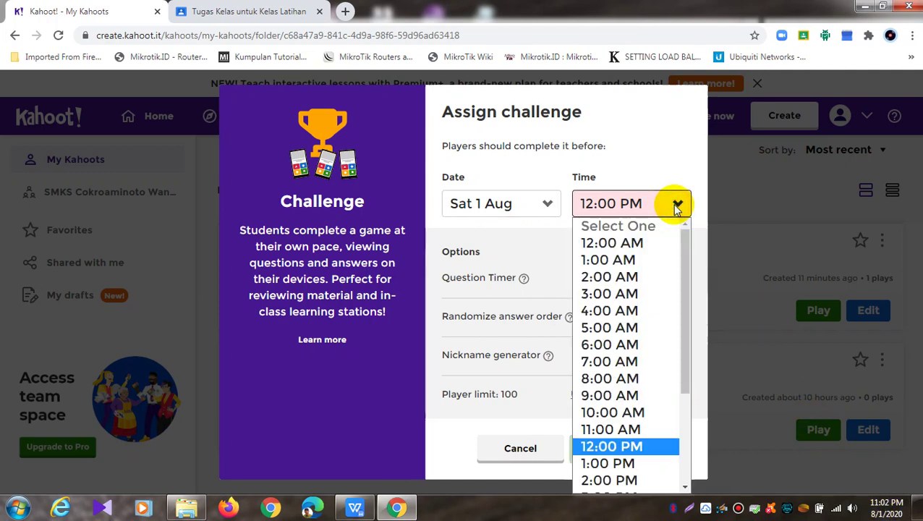
pyautogui.scroll(-1, 688, 334)
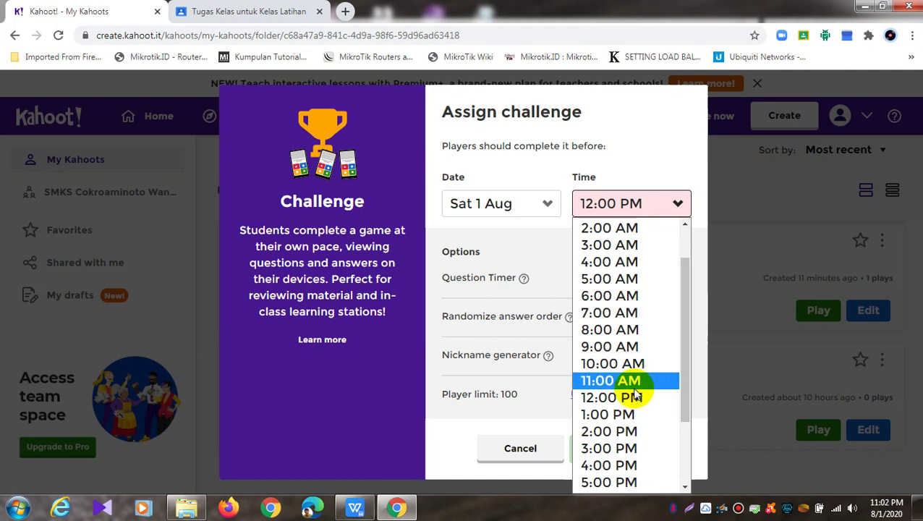
pyautogui.moveTo(680, 390); pyautogui.dragTo(670, 463)
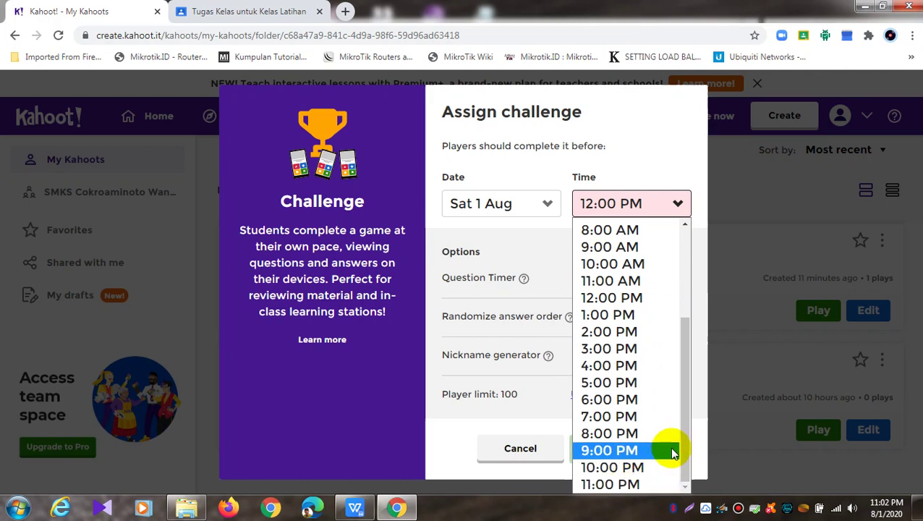
pyautogui.moveTo(687, 411); pyautogui.dragTo(684, 433)
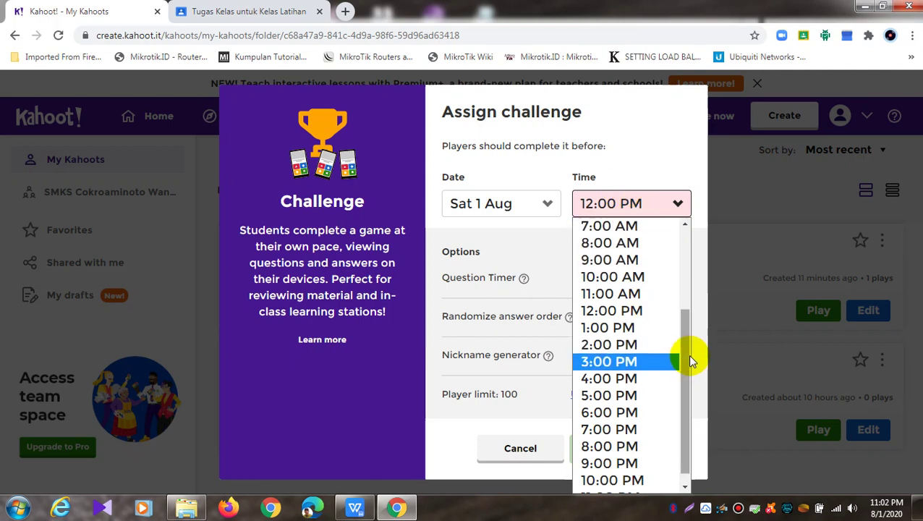
pyautogui.moveTo(688, 354); pyautogui.dragTo(693, 416)
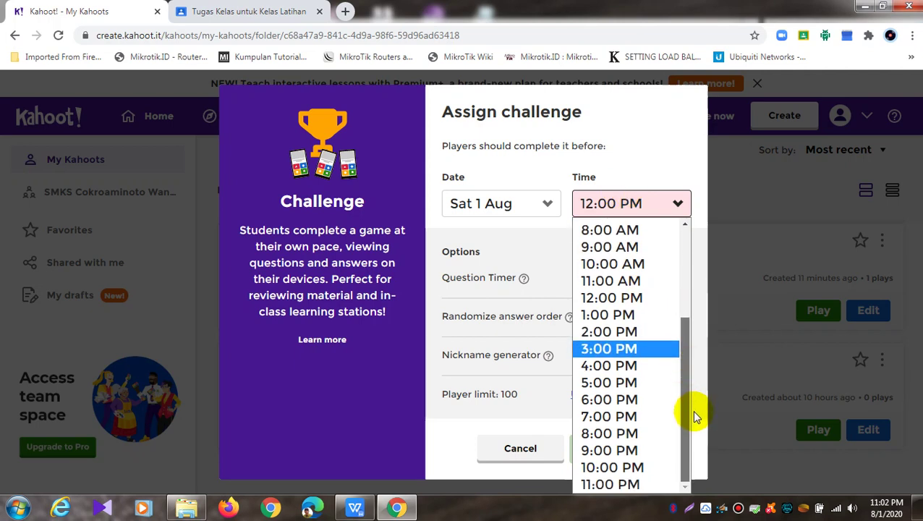
pyautogui.click(631, 481)
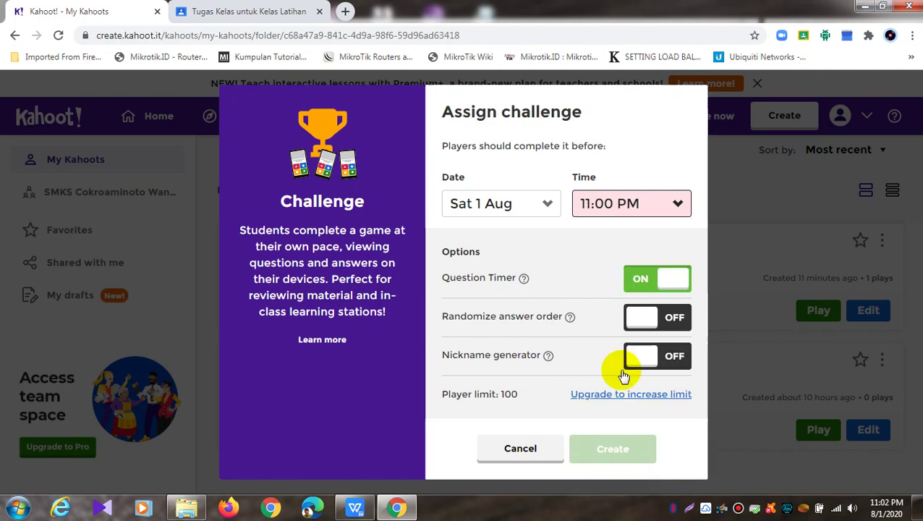
pyautogui.click(673, 202)
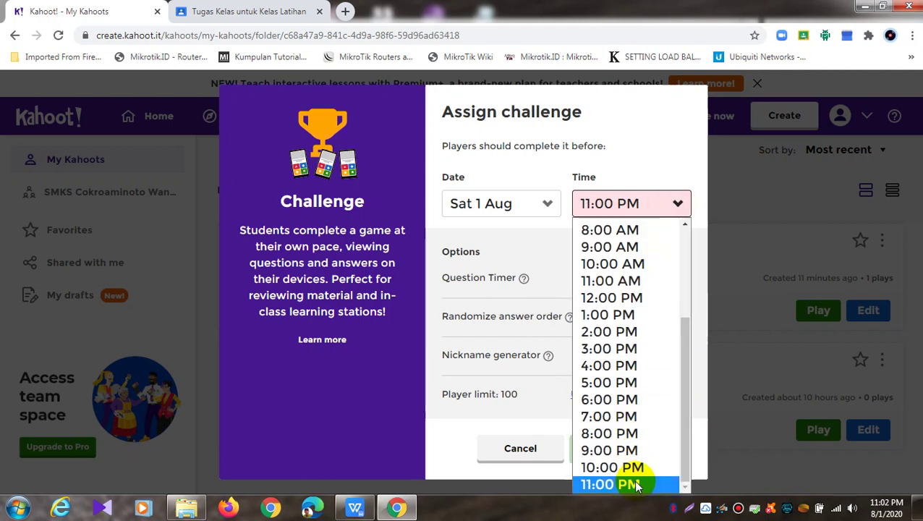
pyautogui.moveTo(680, 439); pyautogui.dragTo(692, 380)
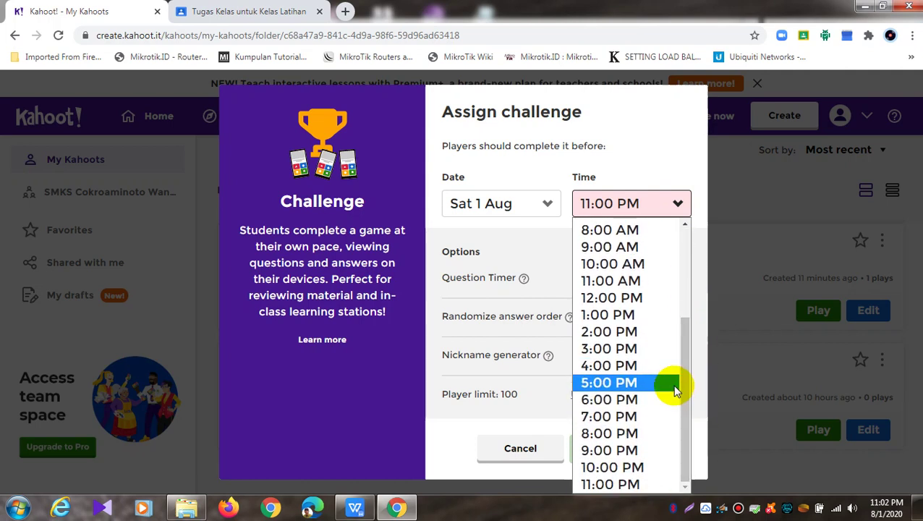
pyautogui.click(657, 300)
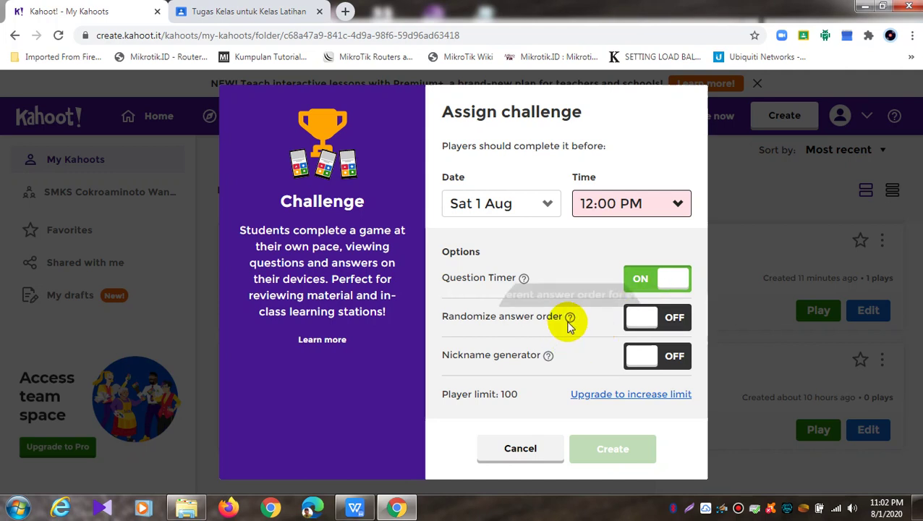
# Turn on the Randomize answer order and Nickname generator options
pyautogui.moveTo(570, 319)
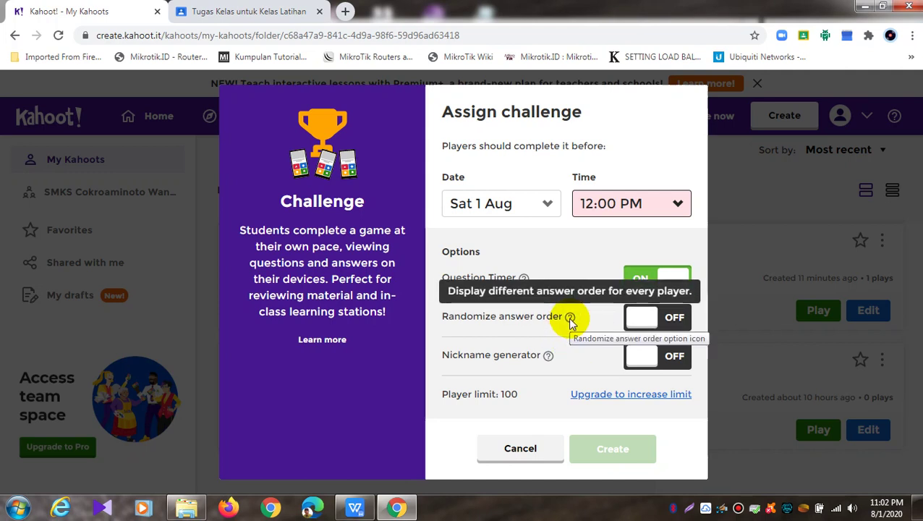
pyautogui.click(668, 323)
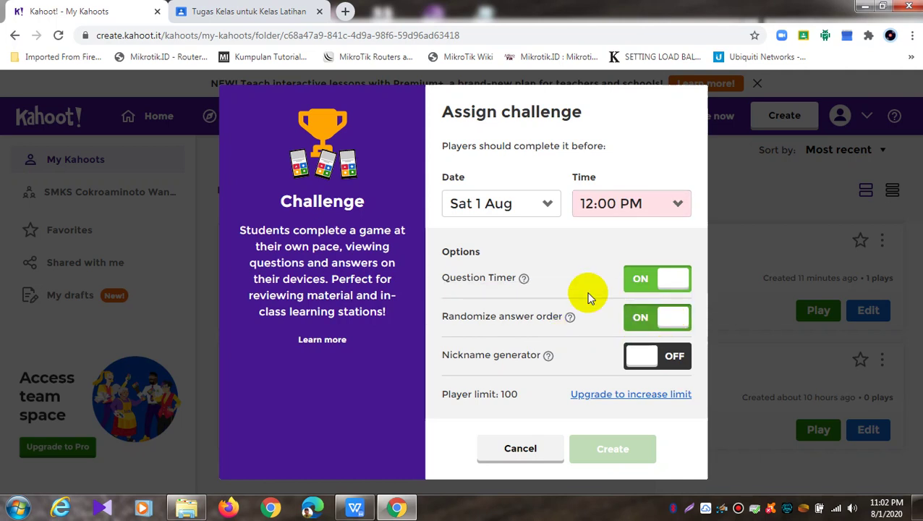
pyautogui.moveTo(524, 282)
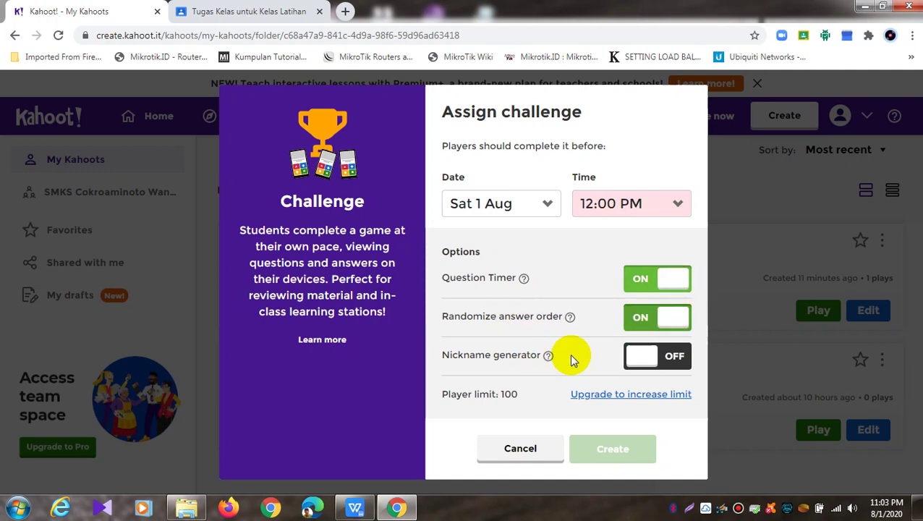
pyautogui.moveTo(548, 356)
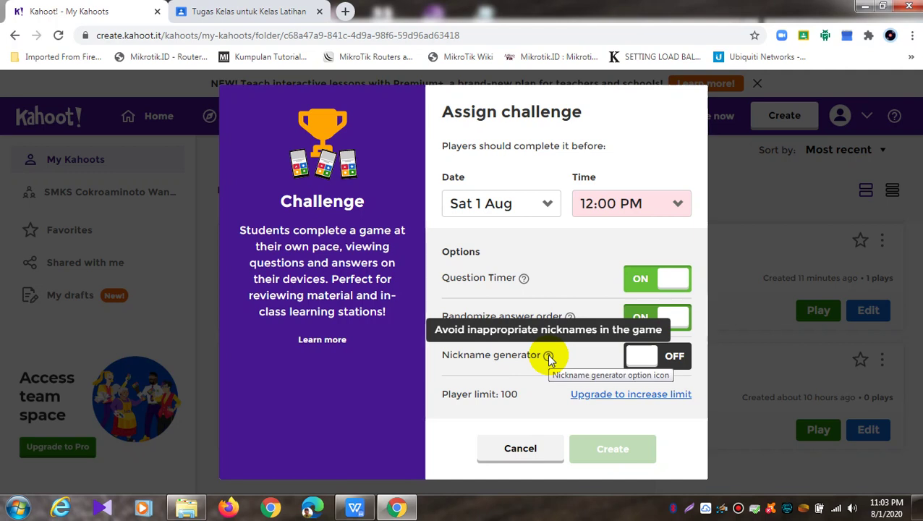
pyautogui.click(640, 356)
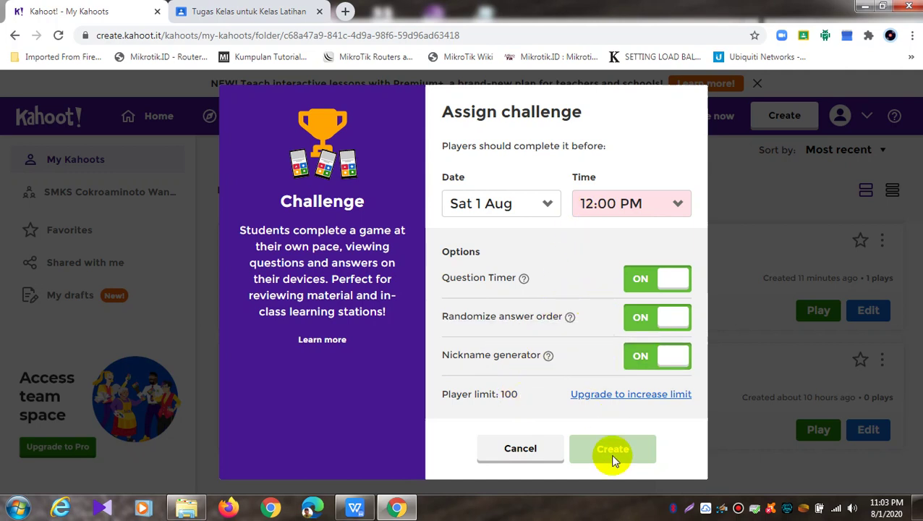
# Set the deadline to Sun 2 Aug, 12:00 AM and create the challenge
pyautogui.click(603, 206)
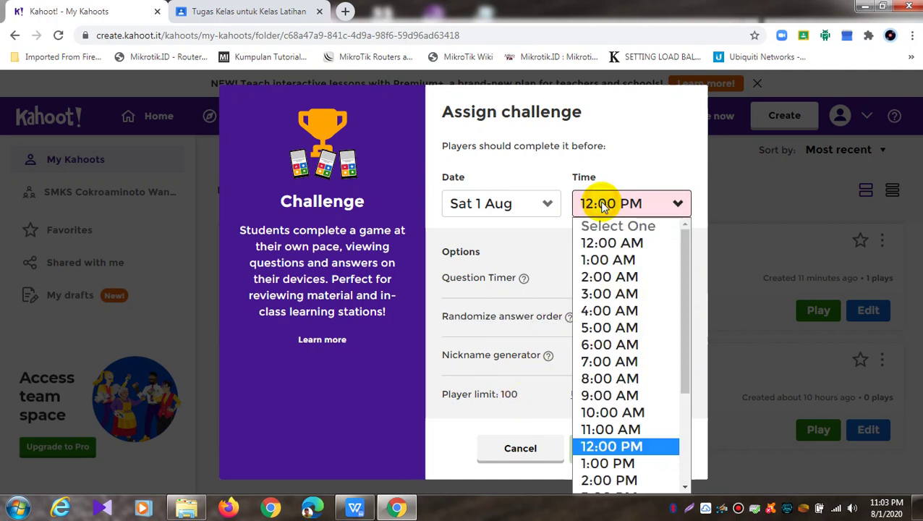
pyautogui.click(622, 449)
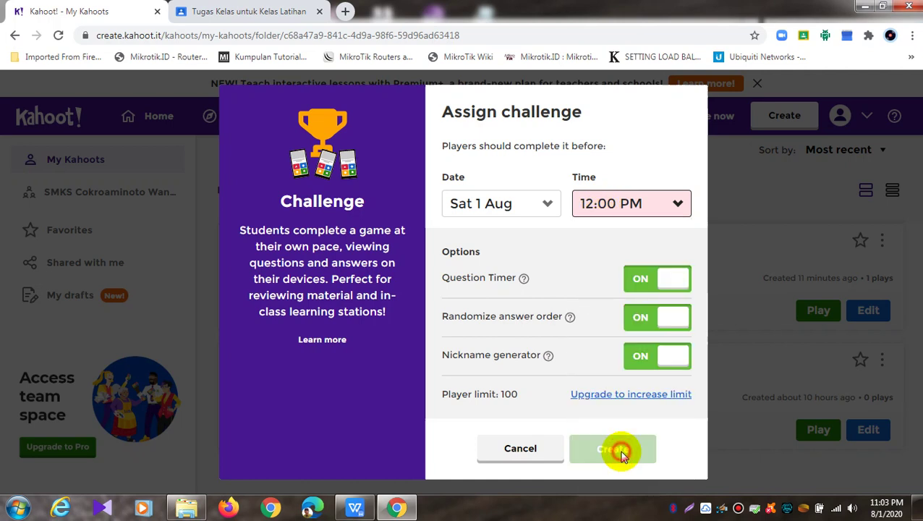
pyautogui.click(668, 197)
pyautogui.scroll(-1, 689, 391)
pyautogui.scroll(-2, 691, 394)
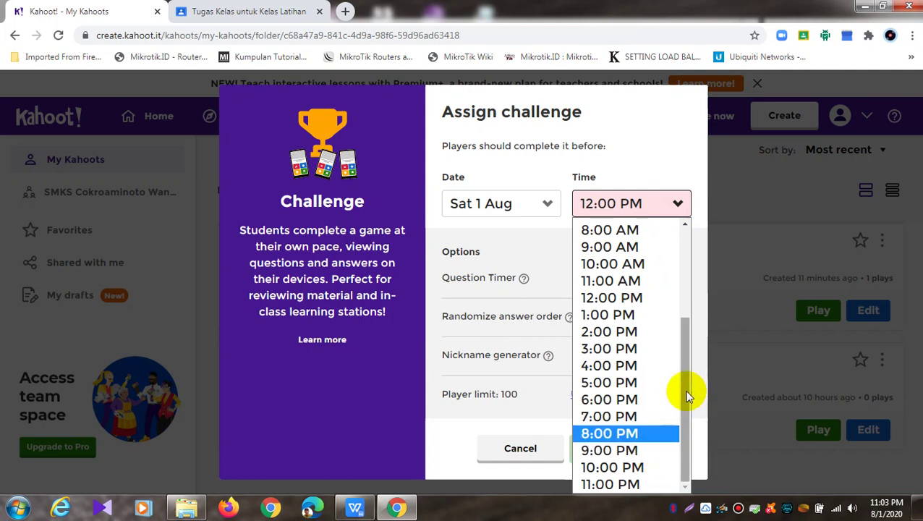
pyautogui.scroll(1, 689, 383)
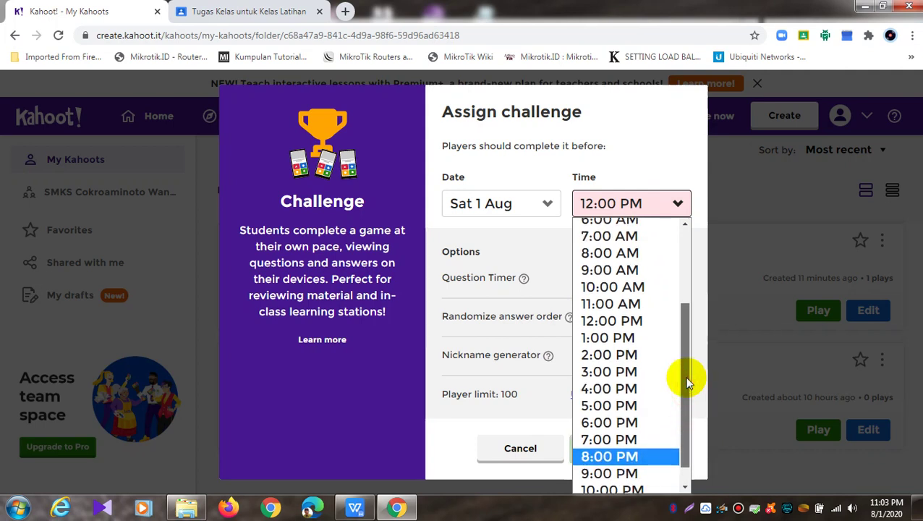
pyautogui.scroll(-1, 686, 405)
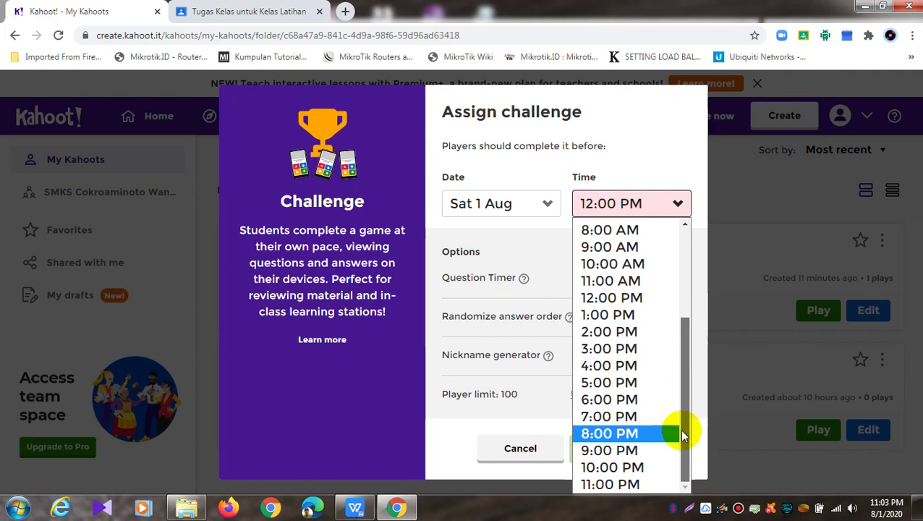
pyautogui.click(629, 490)
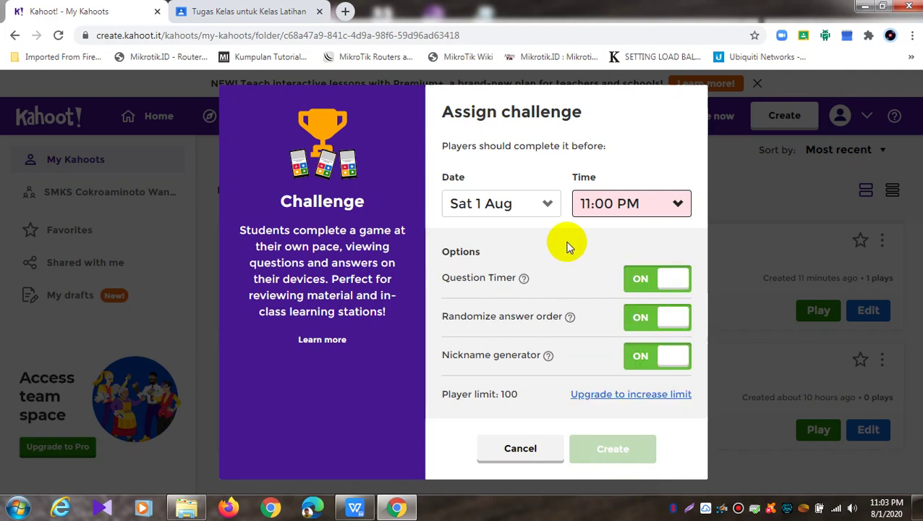
pyautogui.click(547, 205)
pyautogui.click(511, 260)
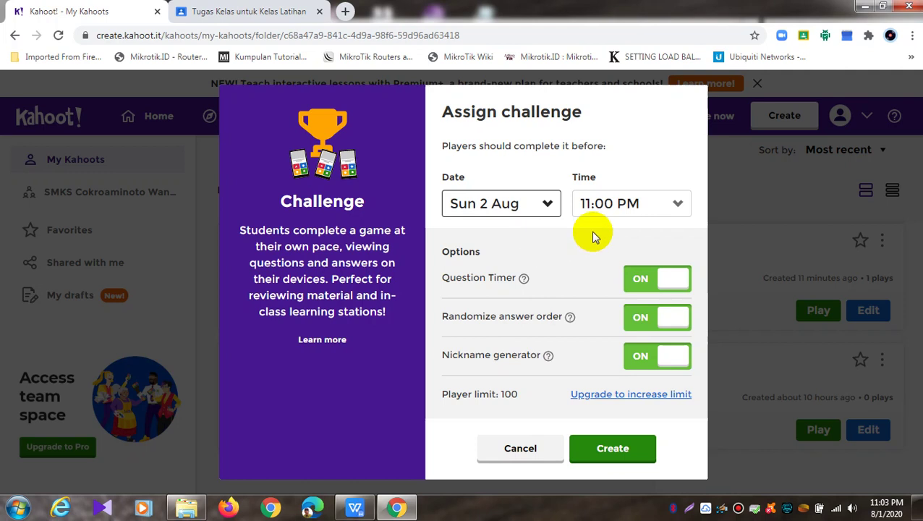
pyautogui.click(677, 203)
pyautogui.moveTo(681, 360); pyautogui.dragTo(686, 233)
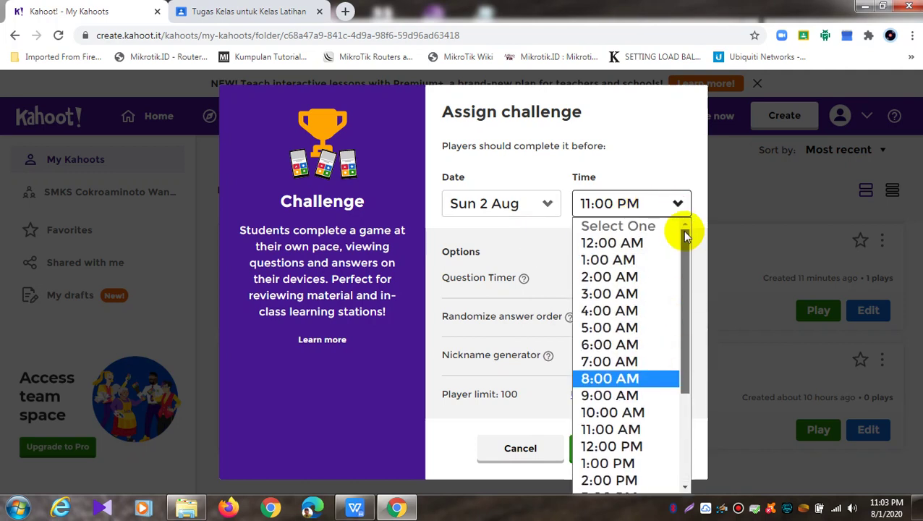
pyautogui.click(632, 249)
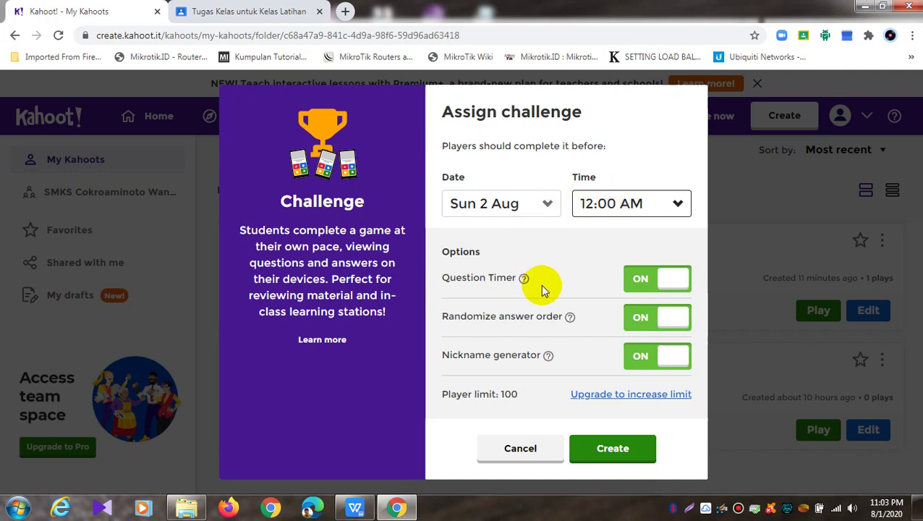
pyautogui.click(614, 450)
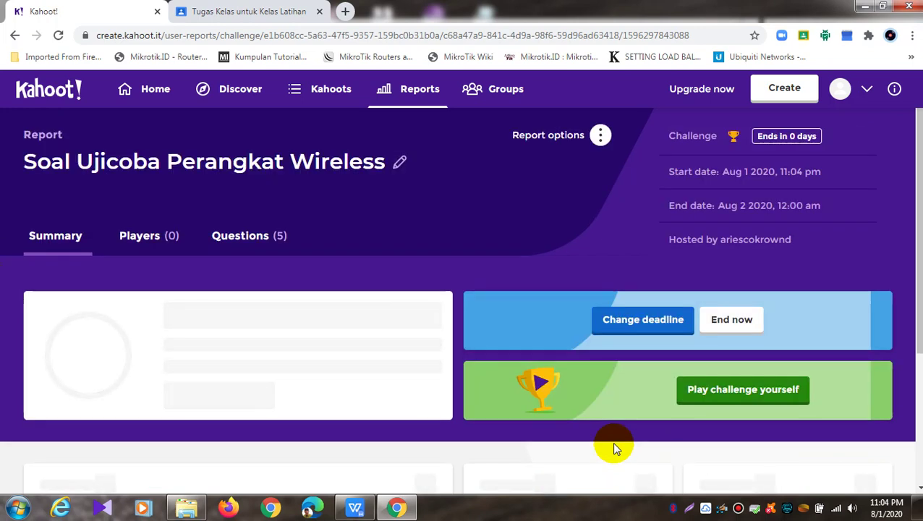
# Copy the challenge's URL from the Invite more players card, then go to the Classroom tab
pyautogui.scroll(-2, 574, 170)
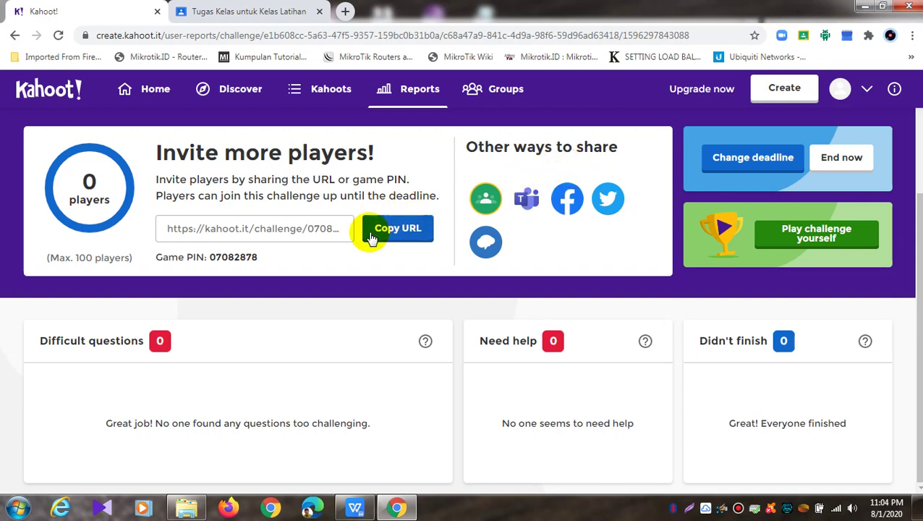
pyautogui.click(397, 228)
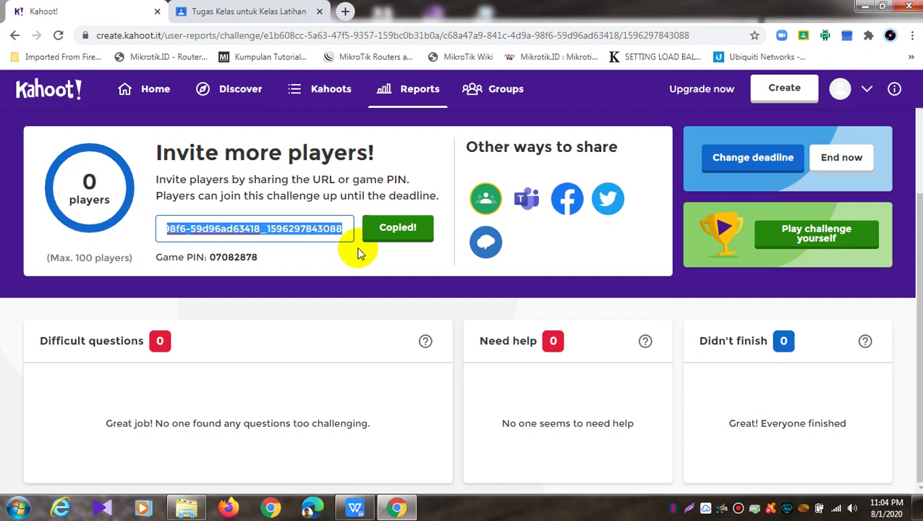
pyautogui.click(253, 11)
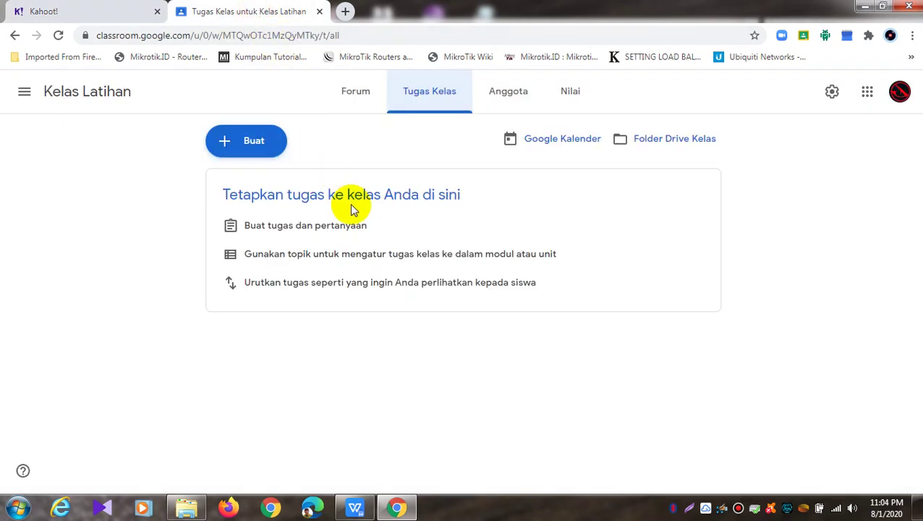
# Try sharing the challenge straight to Google Classroom, then close that window
pyautogui.click(103, 17)
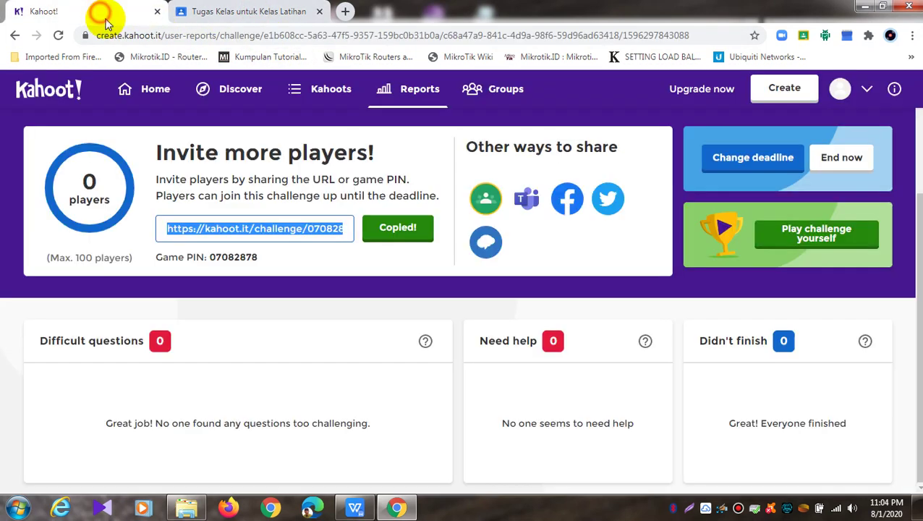
pyautogui.click(483, 202)
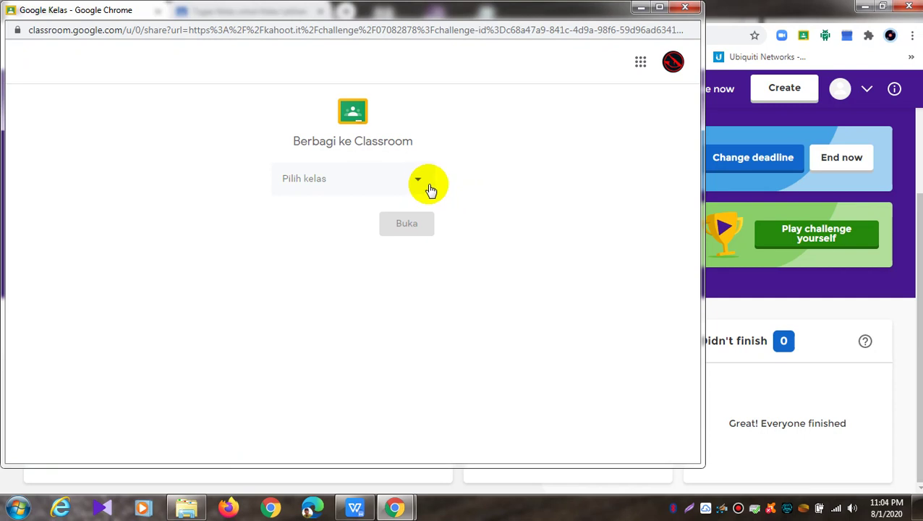
pyautogui.click(683, 7)
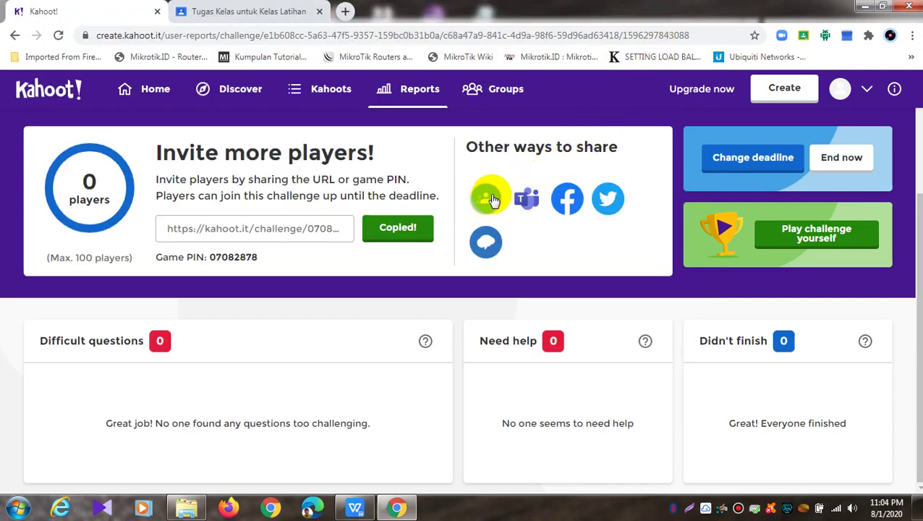
# Copy the challenge link and open the new classwork types in Kelas Latihan
pyautogui.click(423, 230)
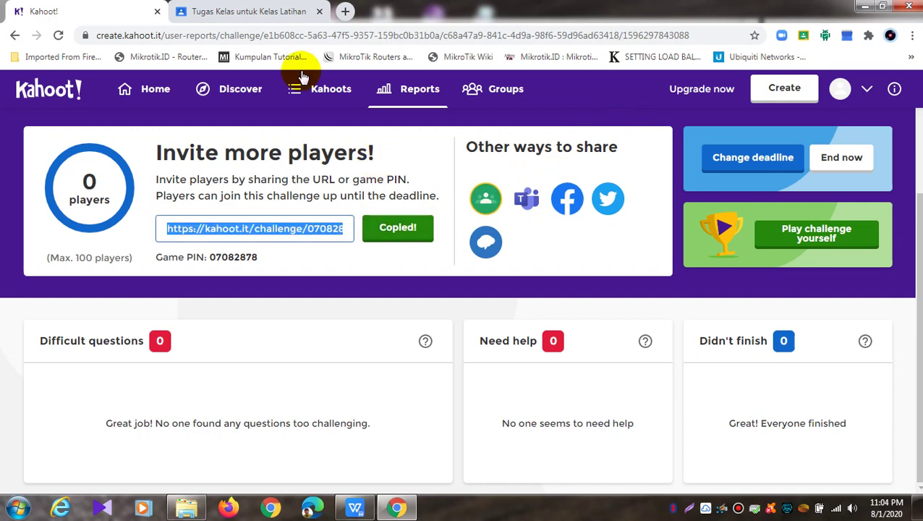
pyautogui.click(261, 11)
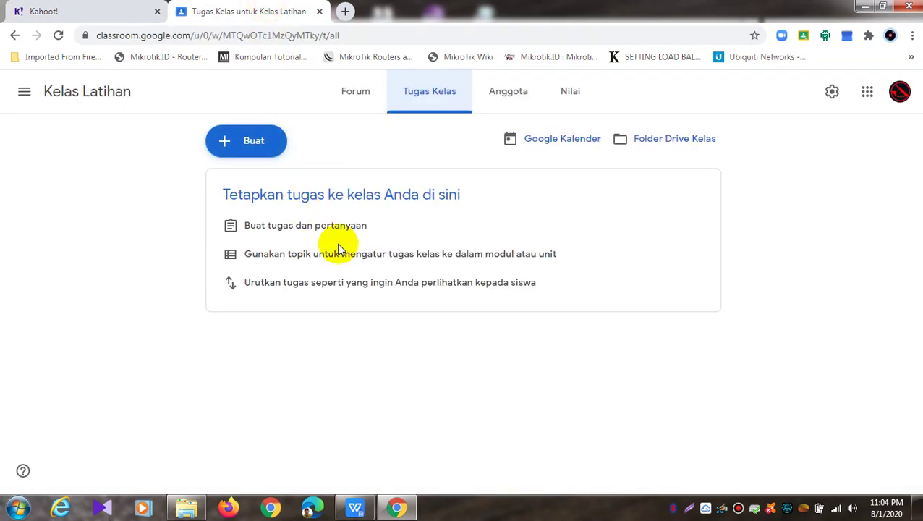
pyautogui.click(266, 145)
# Start a quiz assignment and replace its Blank Quiz attachment with the pasted Kahoot challenge link
pyautogui.click(293, 224)
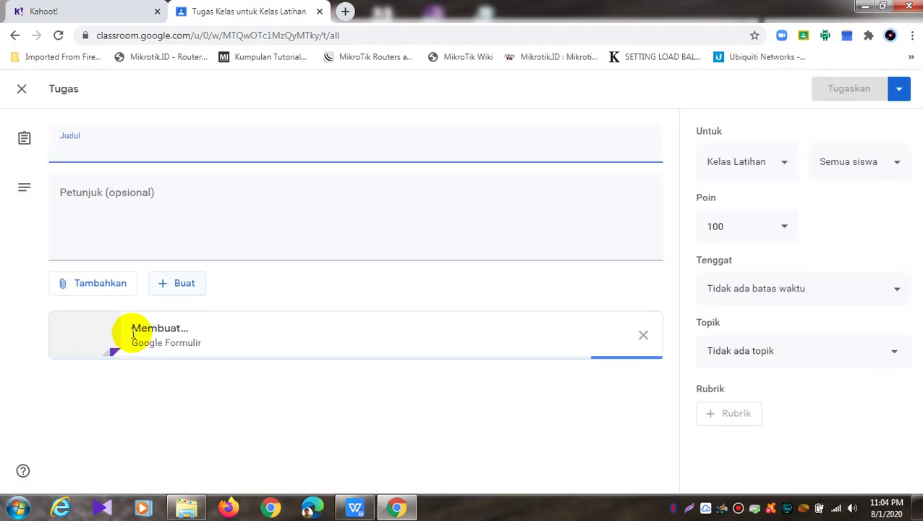
pyautogui.click(644, 338)
pyautogui.click(90, 288)
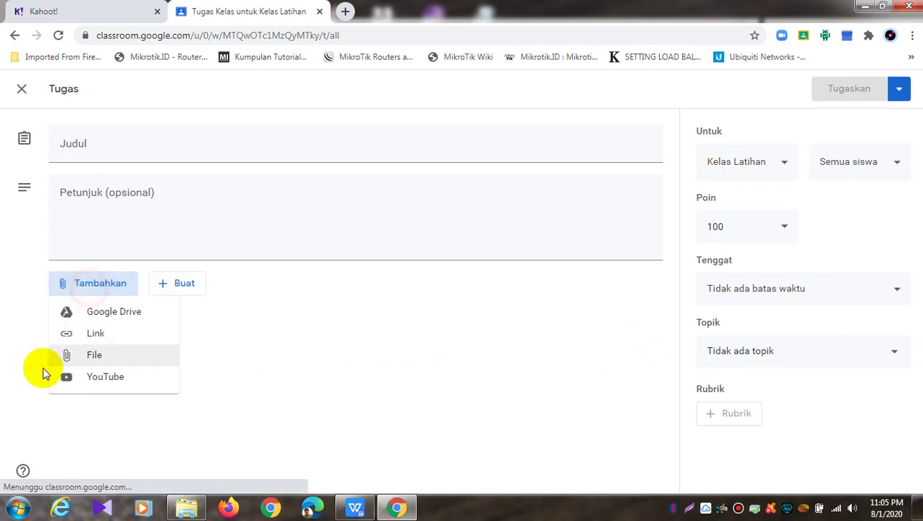
pyautogui.click(97, 335)
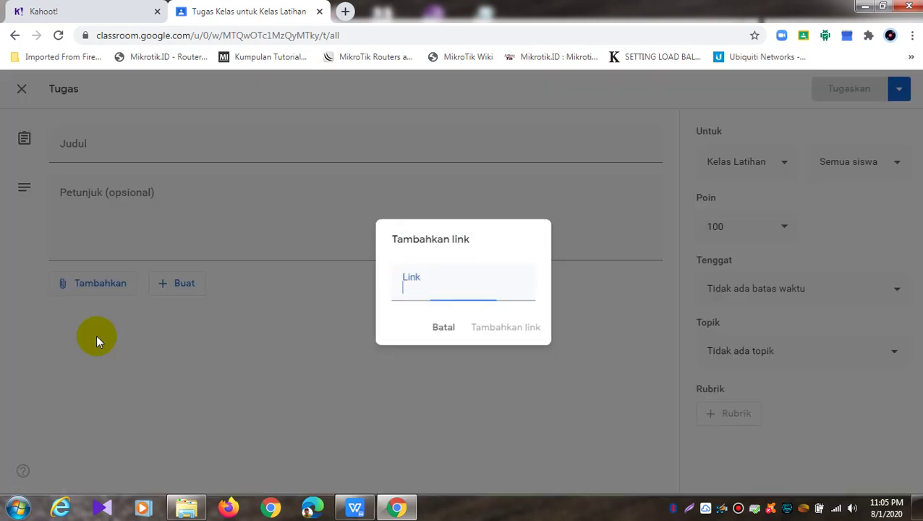
pyautogui.rightClick(406, 289)
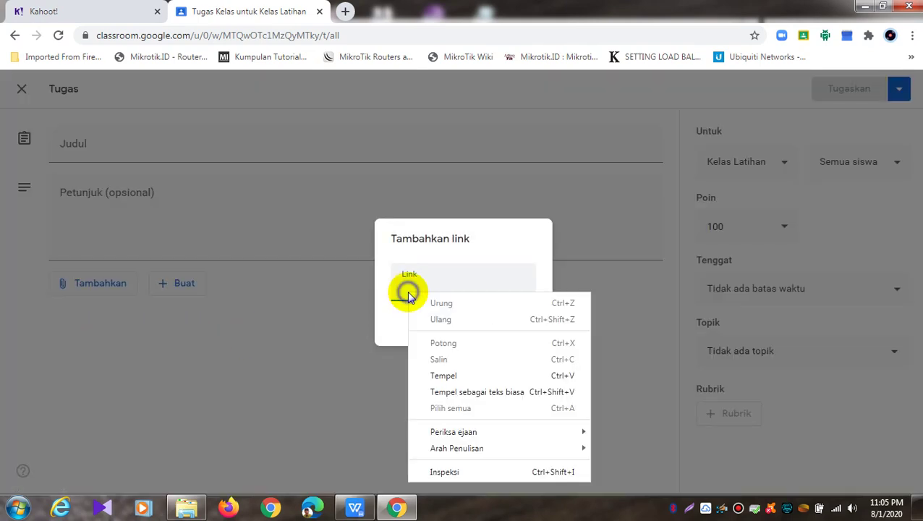
pyautogui.click(444, 375)
pyautogui.click(523, 333)
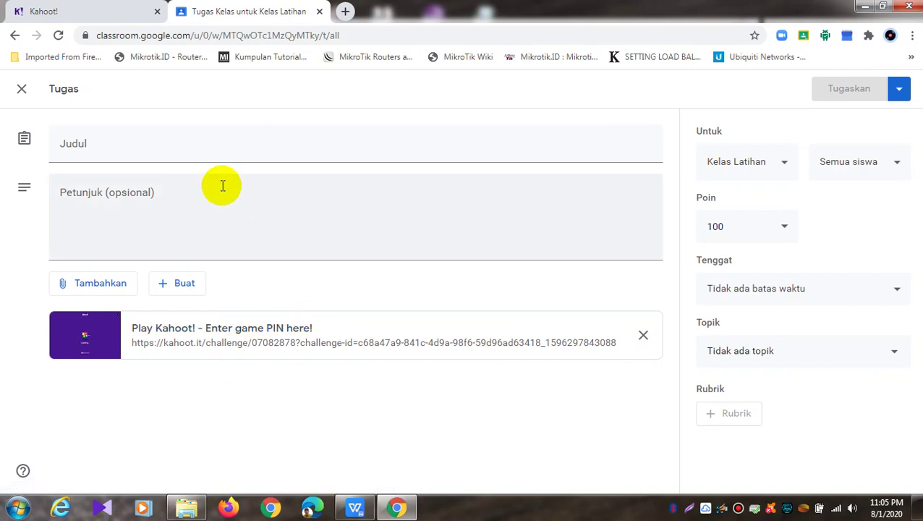
pyautogui.click(218, 146)
# Title it 'Tugas Individu' and write instructions to join via the link and enter the Kahoot PIN
pyautogui.write('Tu')
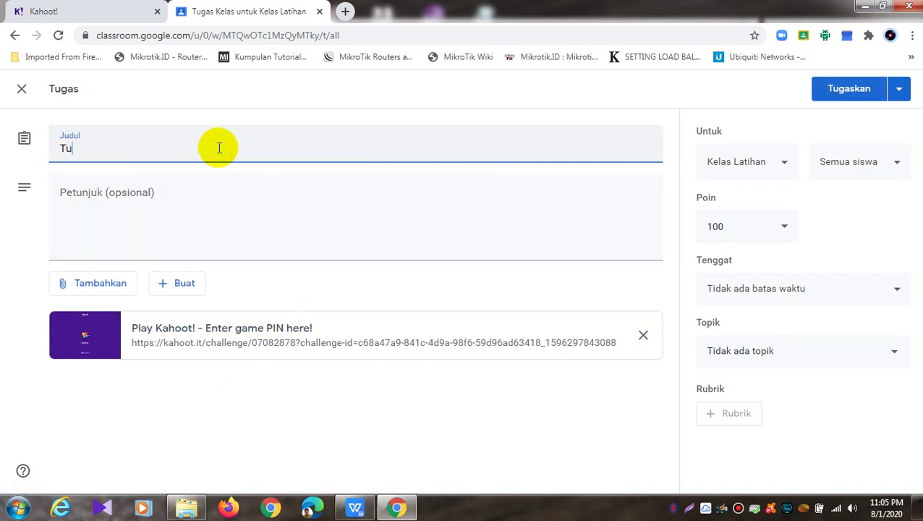
pyautogui.write('gas Individu')
pyautogui.click(206, 189)
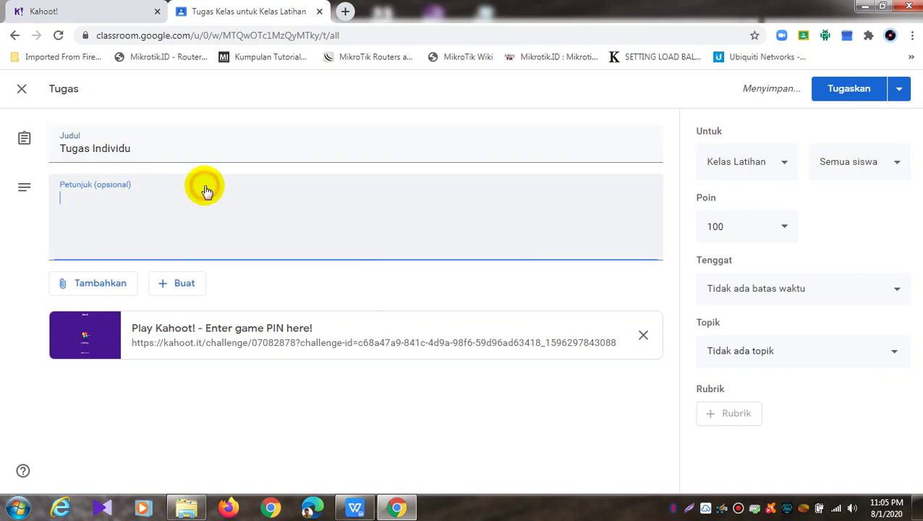
pyautogui.write('Kerjak')
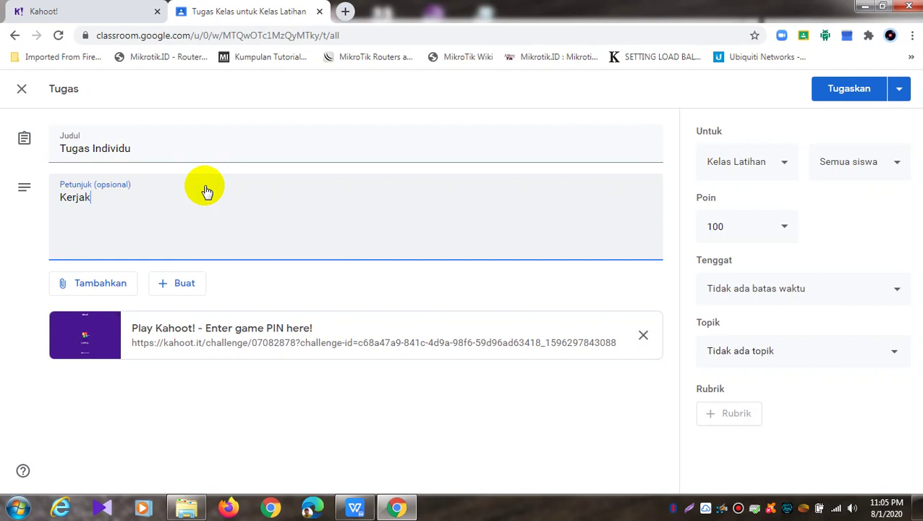
pyautogui.write('an Soal')
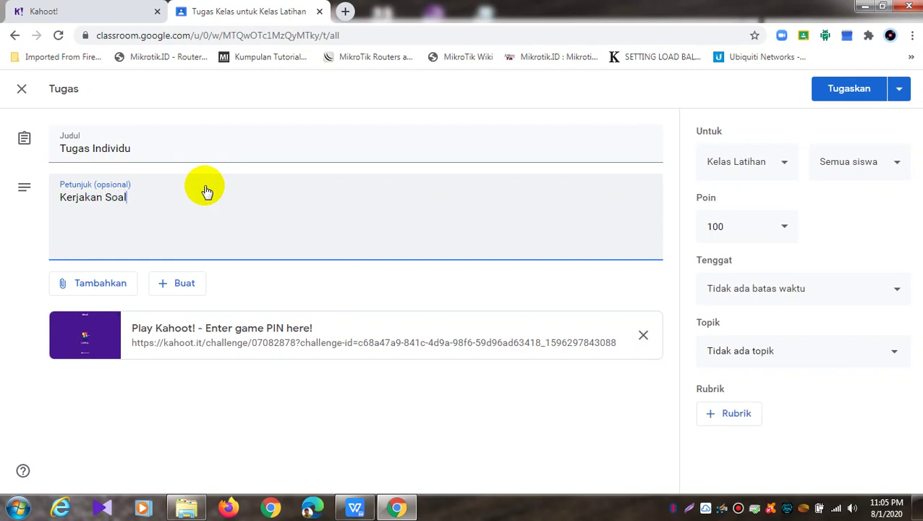
pyautogui.write(' Ini Dengan Serius, Untuk ')
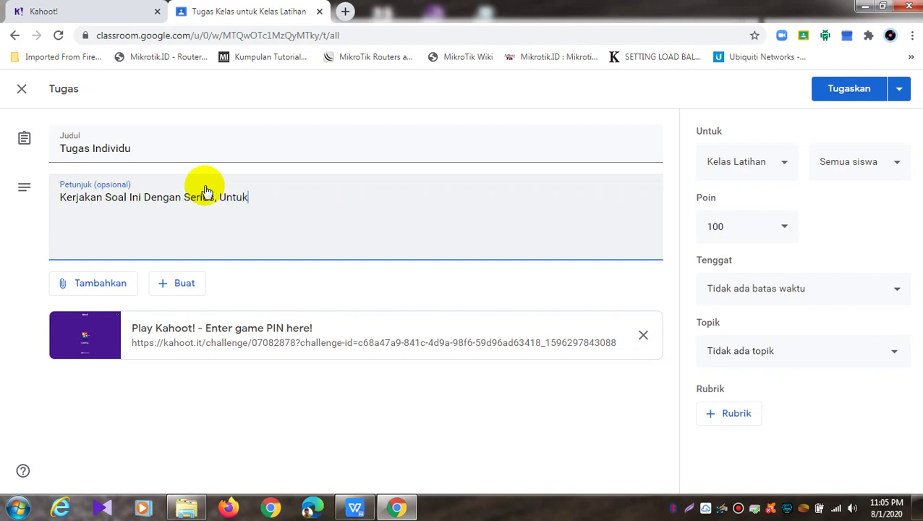
pyautogui.write('Bergabung Silahkan ')
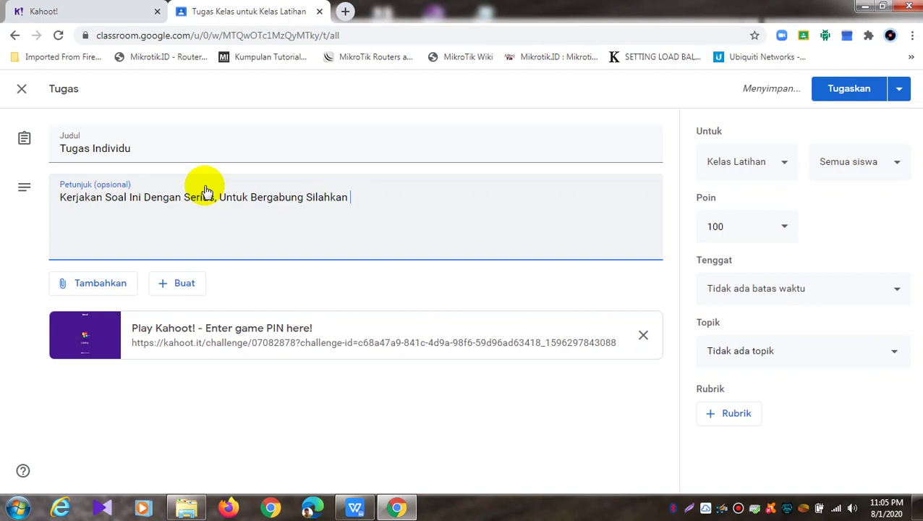
pyautogui.write('Click Link Tautan Yang ')
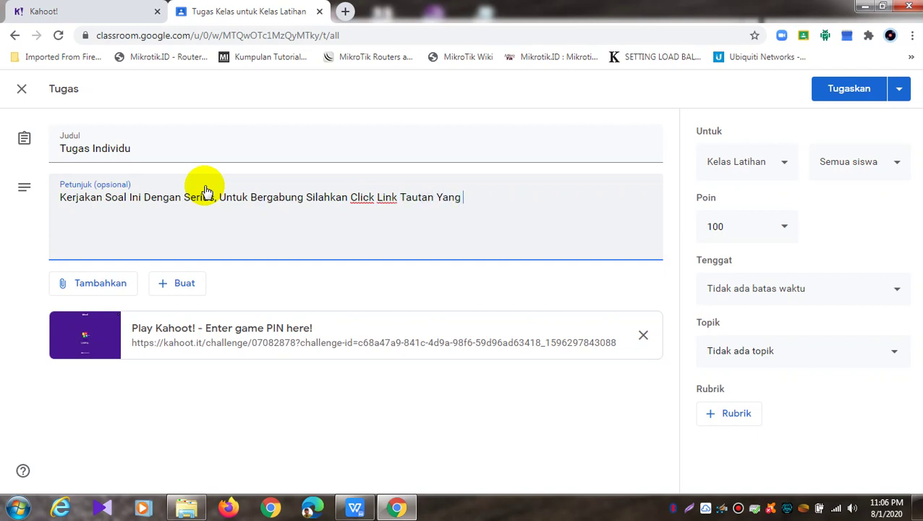
pyautogui.write('Tersedia, Apab')
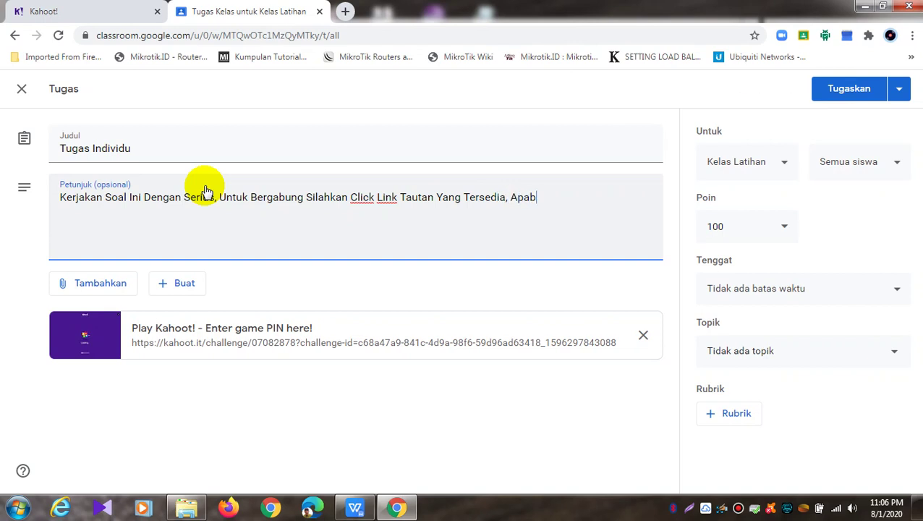
pyautogui.write('ila menayakan')
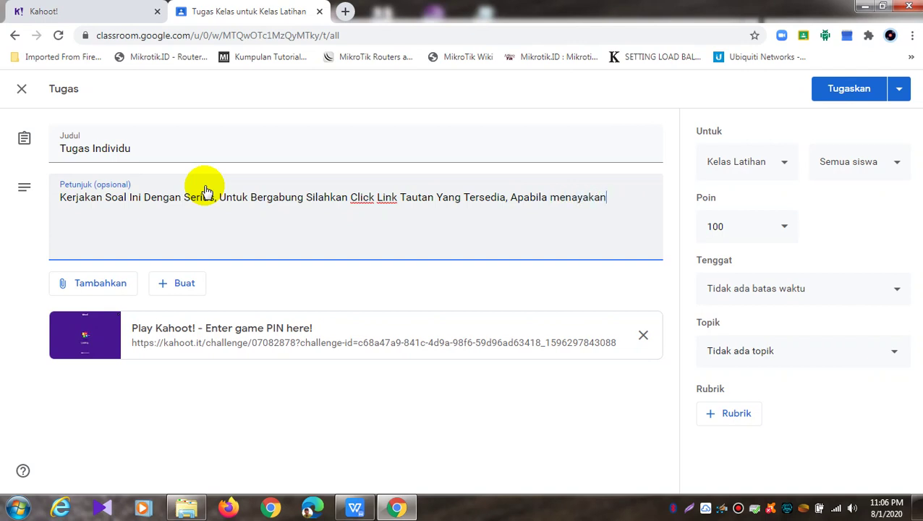
pyautogui.press('BackSpace')
pyautogui.press('BackSpace')
pyautogui.press('BackSpace')
pyautogui.press('BackSpace')
pyautogui.press('BackSpace')
pyautogui.press('BackSpace')
pyautogui.press('BackSpace')
pyautogui.press('BackSpace')
pyautogui.write('Sistem')
pyautogui.write(' C')
pyautogui.press('BackSpace')
pyautogui.write('Kahhot')
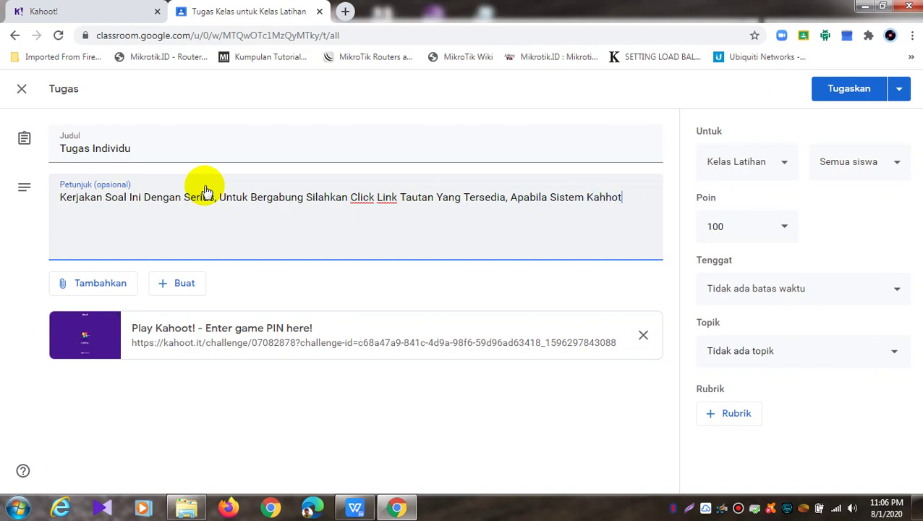
pyautogui.press('BackSpace')
pyautogui.press('BackSpace')
pyautogui.press('BackSpace')
pyautogui.write('oot Menanyakan')
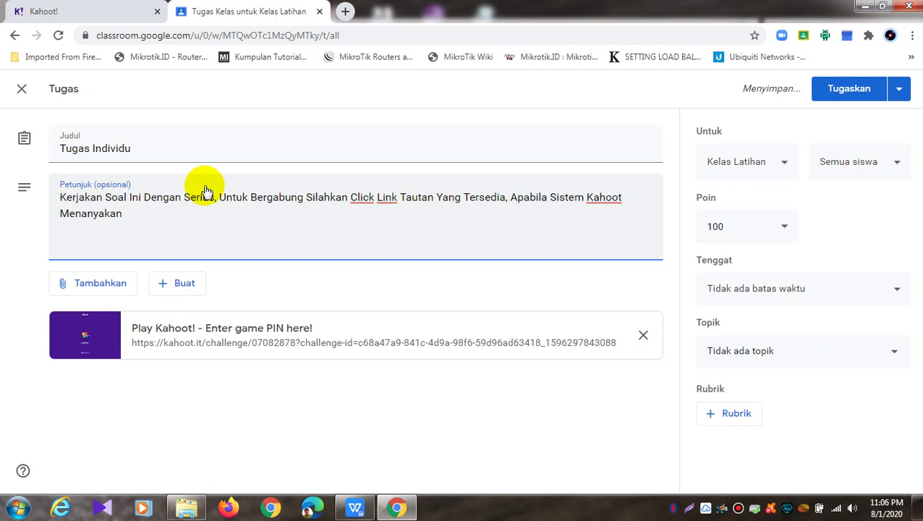
pyautogui.write(' Pin Kode')
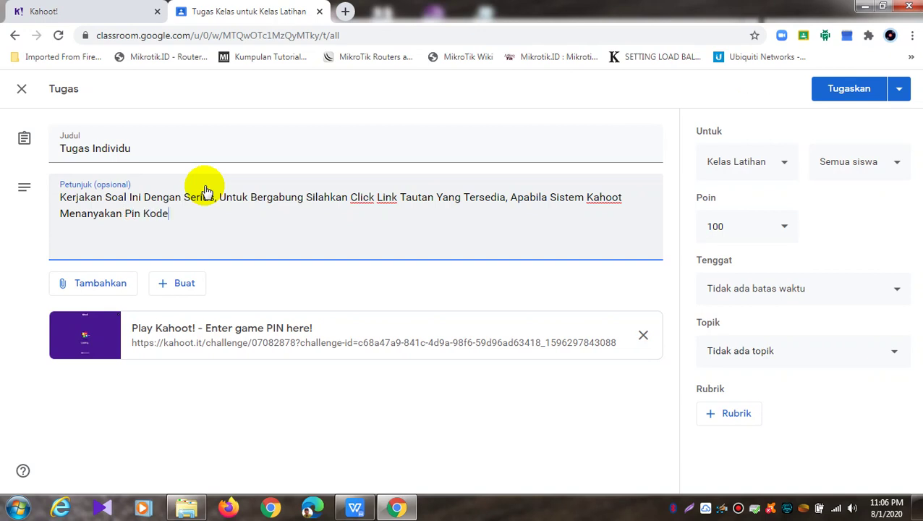
pyautogui.write(' maka silahkan masukka')
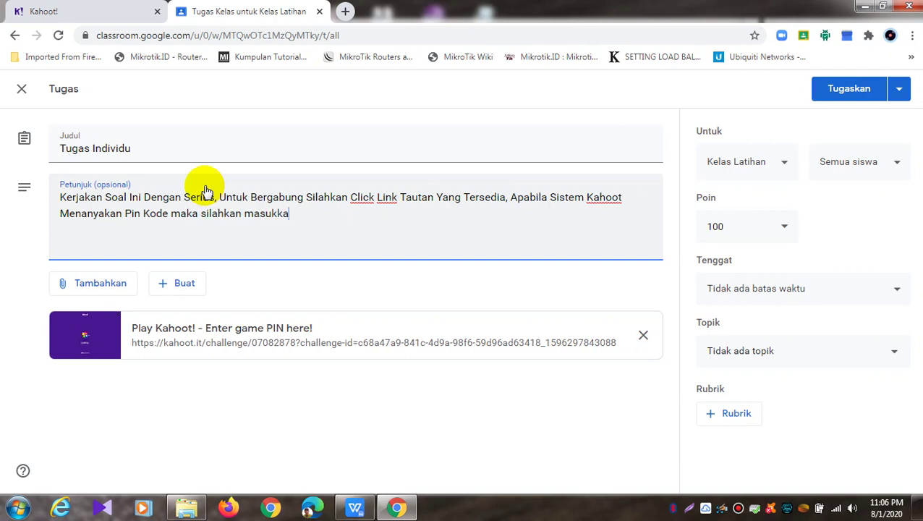
pyautogui.write('n kodenya')
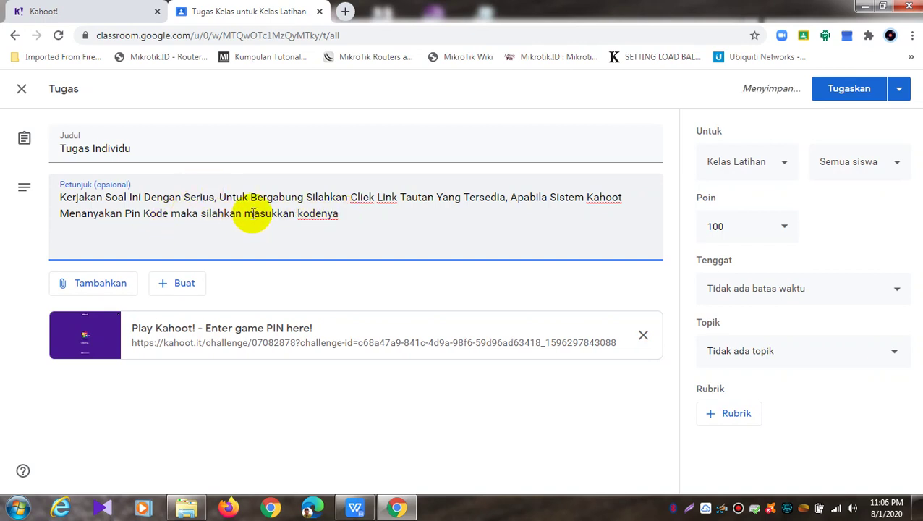
# Capitalise Maka, Silahkan, Masukkan and Kodenya in the instructions
pyautogui.click(184, 213)
pyautogui.press('BackSpace')
pyautogui.write('M')
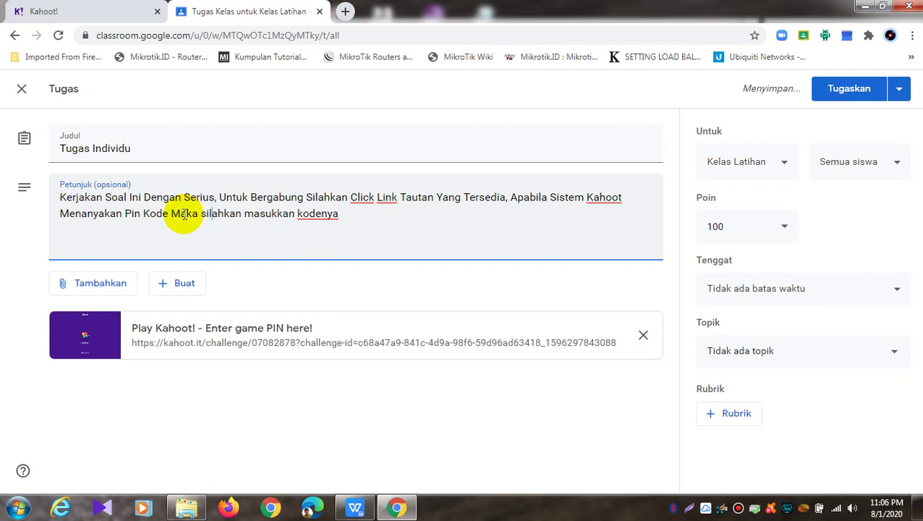
pyautogui.press('Right')
pyautogui.press('Right')
pyautogui.press('Right')
pyautogui.press('Right')
pyautogui.press('Right')
pyautogui.press('BackSpace')
pyautogui.write('S')
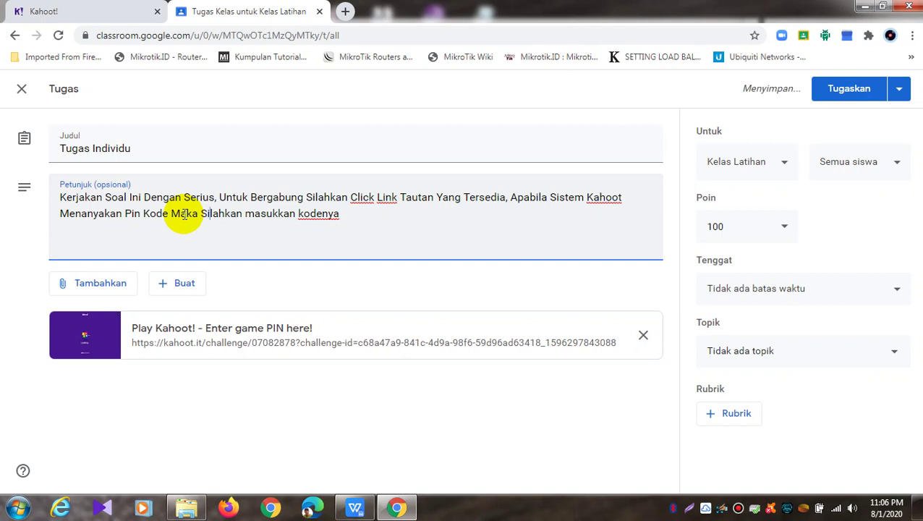
pyautogui.press('Right')
pyautogui.press('BackSpace')
pyautogui.write('M')
pyautogui.press('Delete')
pyautogui.write('K')
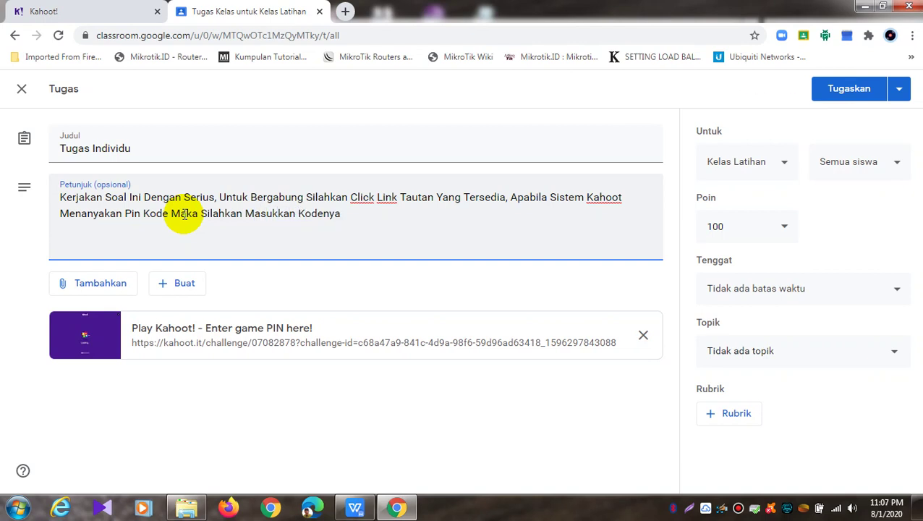
# End the instructions with a period and add a new line 'Kode Pin'
pyautogui.click(355, 211)
pyautogui.write('.')
pyautogui.press('Return')
pyautogui.write('Kode Pin :')
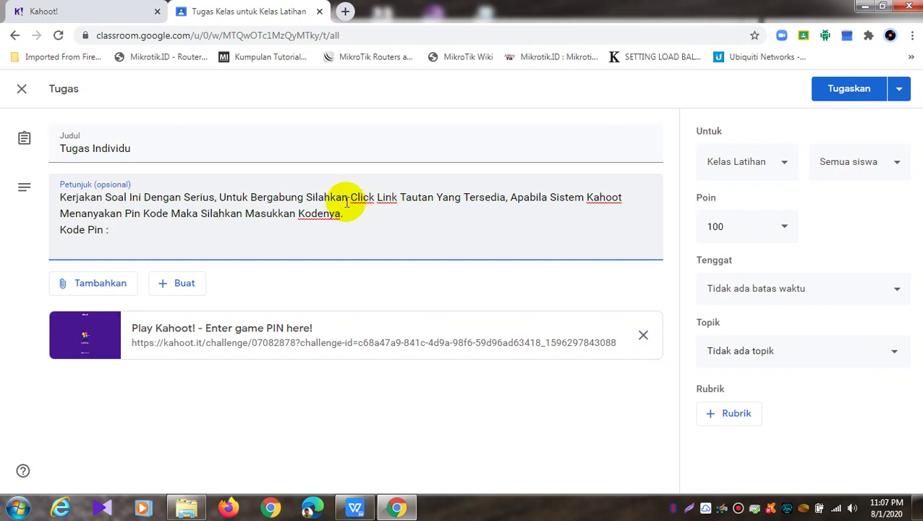
pyautogui.click(30, 11)
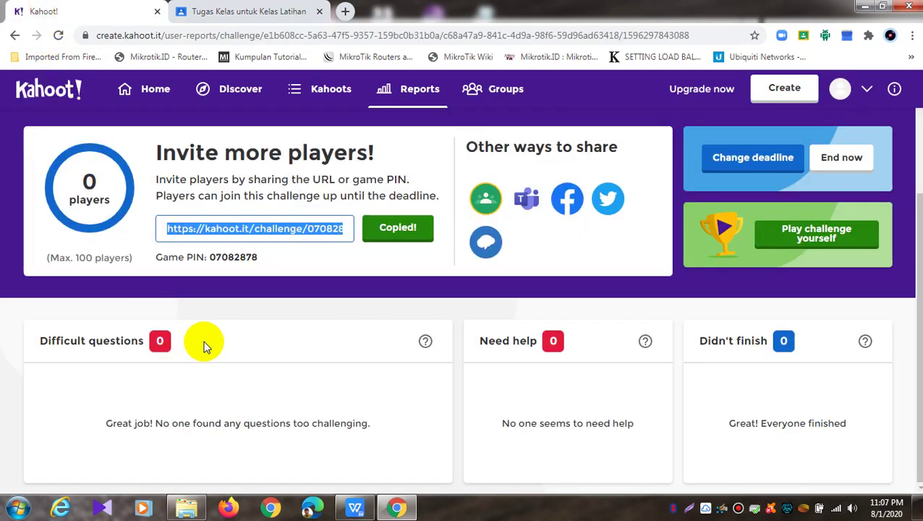
# Copy the challenge game PIN 07082878 and paste it after 'Kode Pin' in the instructions
pyautogui.moveTo(264, 262); pyautogui.dragTo(155, 258)
pyautogui.click(246, 258)
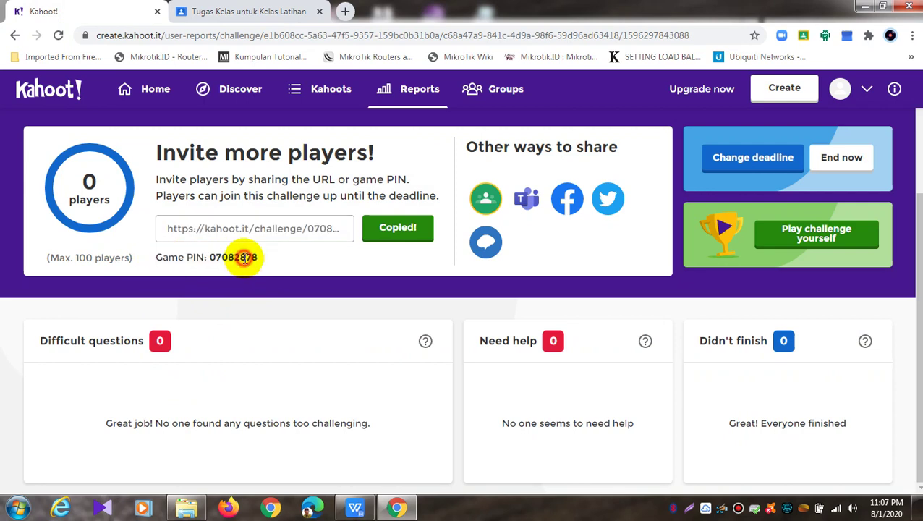
pyautogui.doubleClick(257, 257)
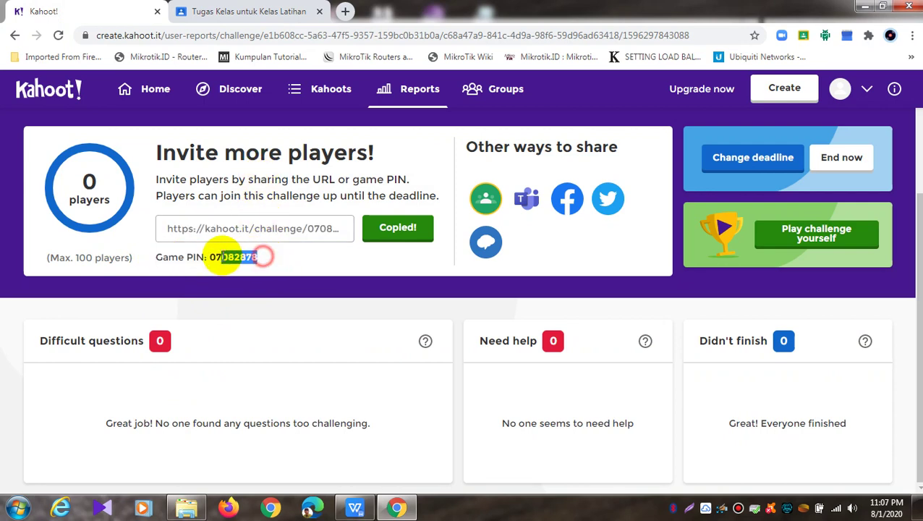
pyautogui.rightClick(216, 257)
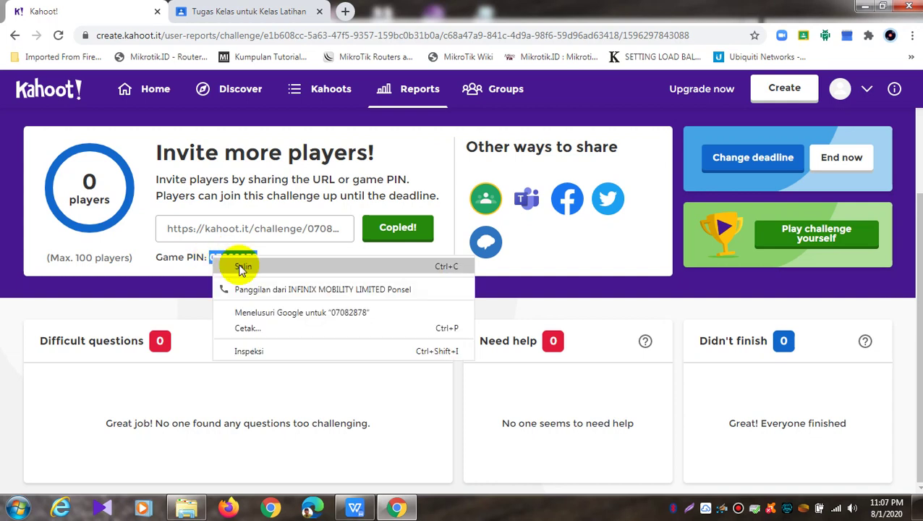
pyautogui.click(241, 265)
pyautogui.click(229, 14)
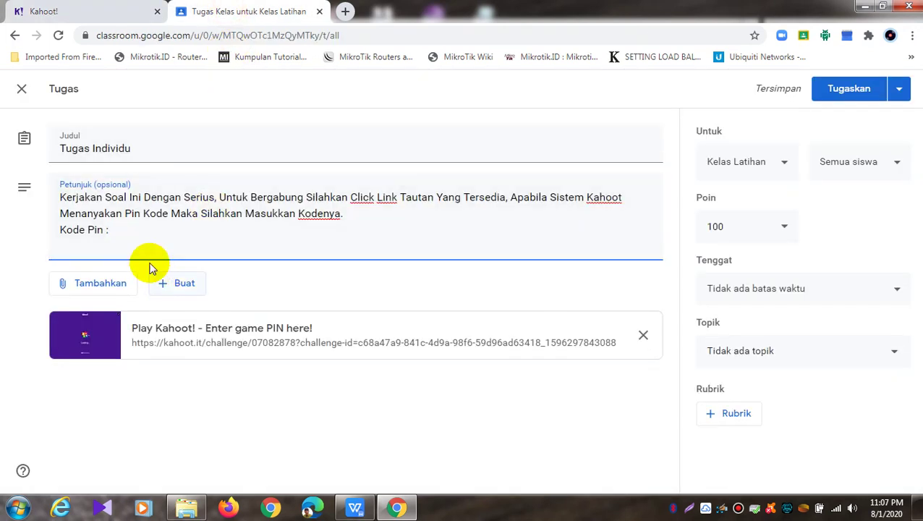
pyautogui.rightClick(143, 228)
pyautogui.click(181, 309)
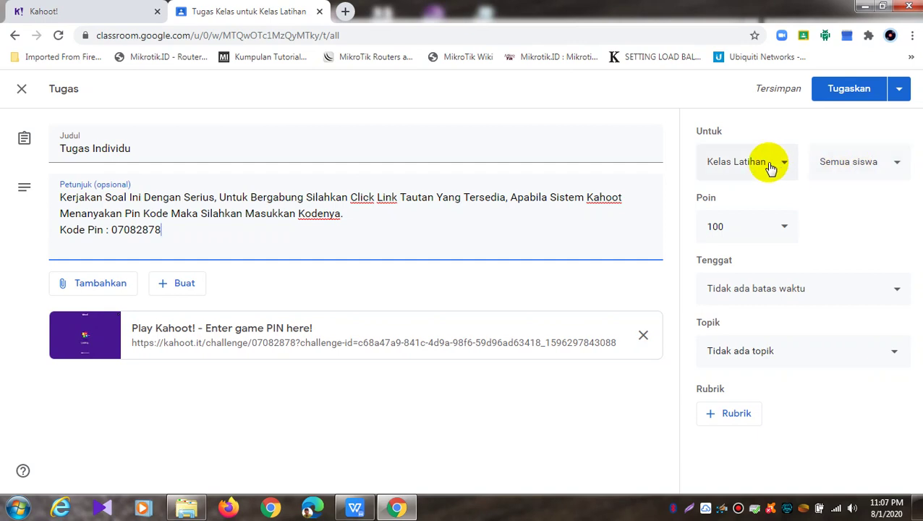
# Keep 100 points and set the due date to 2 Agu 2020 at 12.00
pyautogui.click(782, 231)
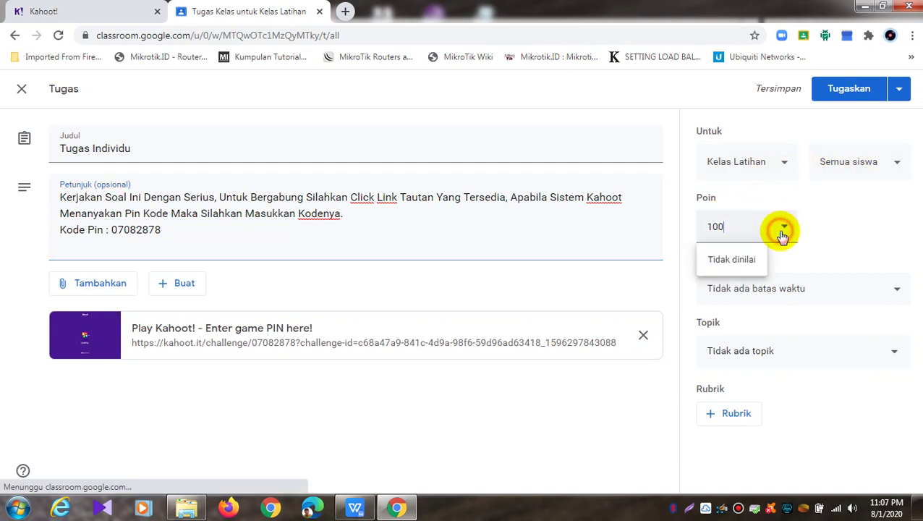
pyautogui.click(830, 229)
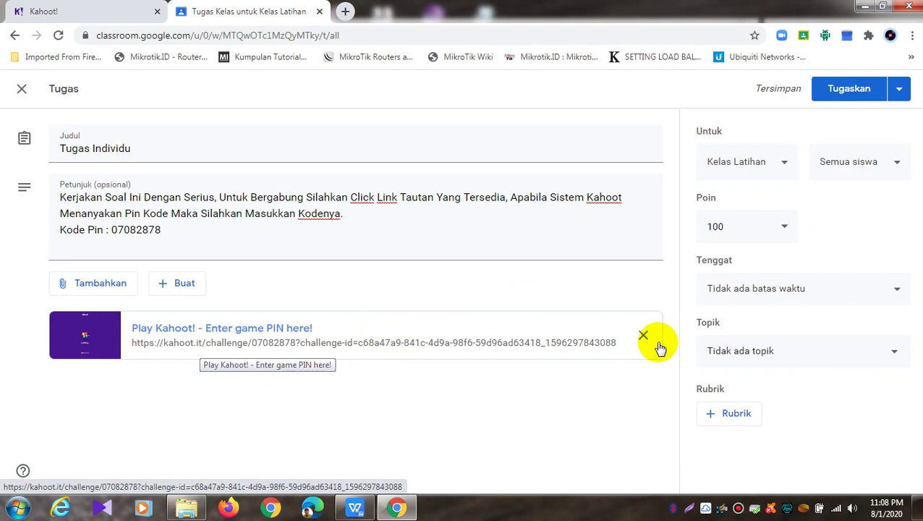
pyautogui.click(825, 290)
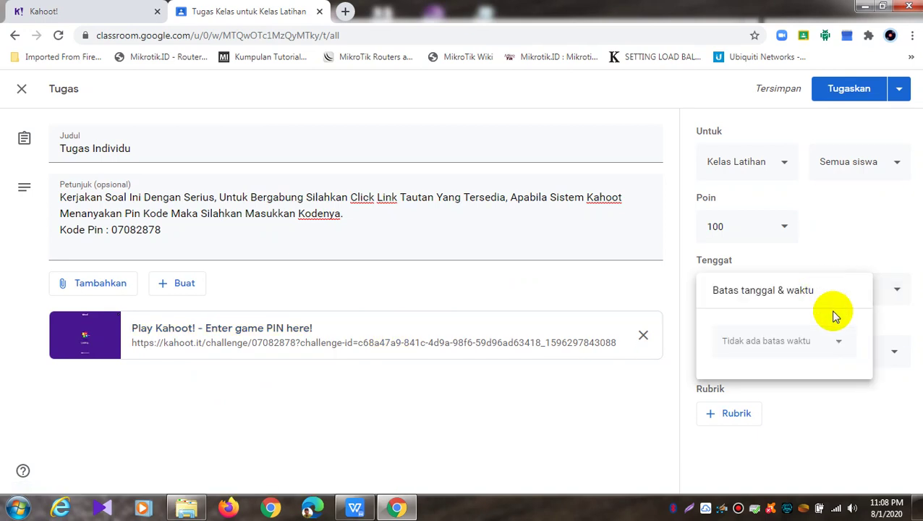
pyautogui.click(843, 342)
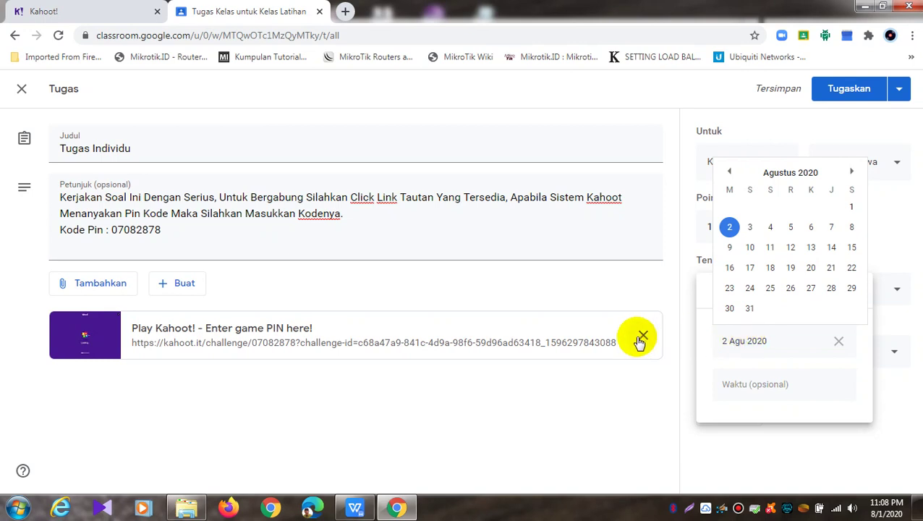
pyautogui.click(729, 226)
pyautogui.click(734, 385)
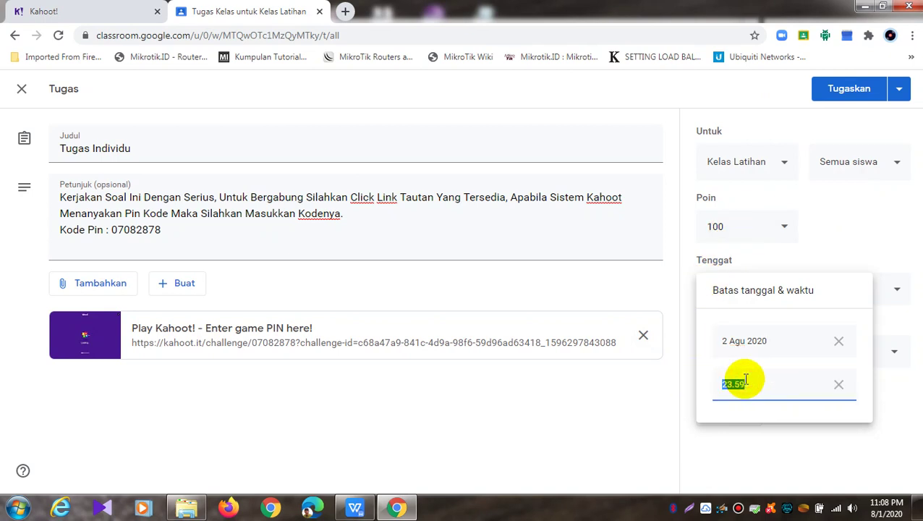
pyautogui.write('12.00')
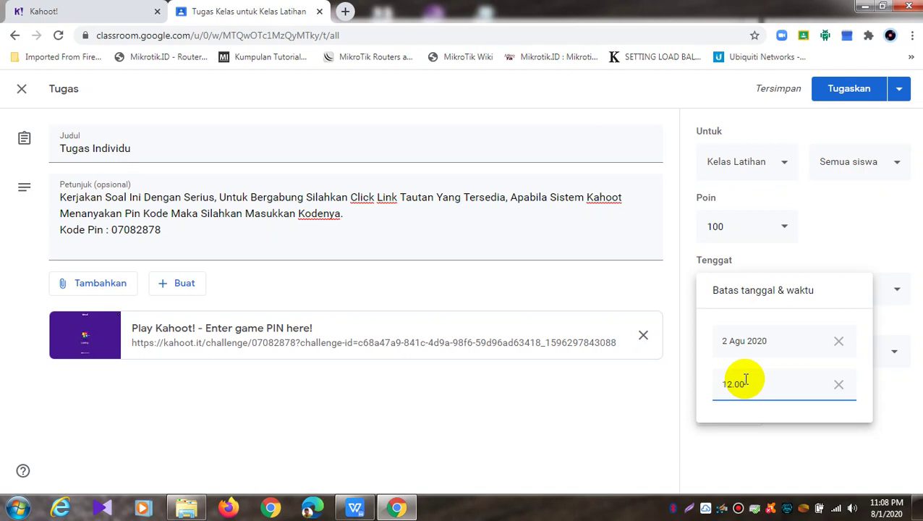
pyautogui.click(914, 402)
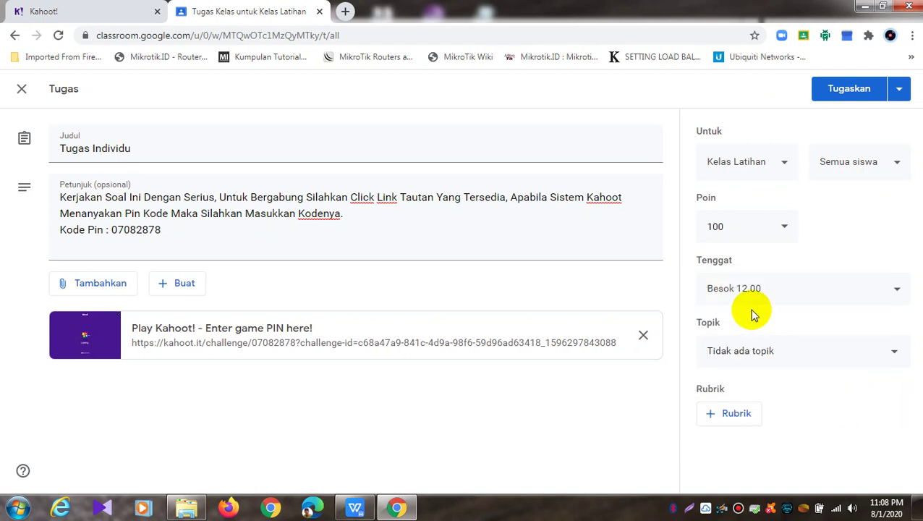
pyautogui.click(890, 353)
# Create the new topic 'Kuis Penilaian Jaringan Wireless' for the assignment
pyautogui.click(782, 384)
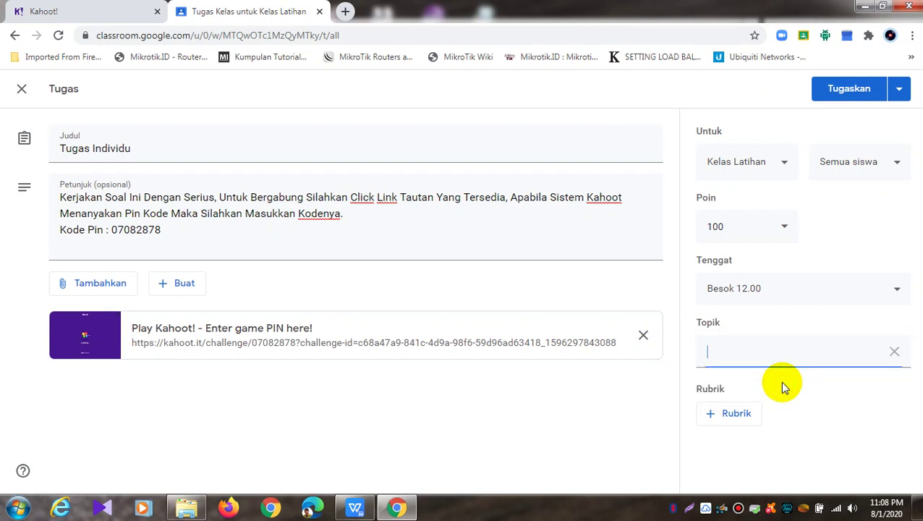
pyautogui.write('E')
pyautogui.press('BackSpace')
pyautogui.write('Kuia')
pyautogui.press('BackSpace')
pyautogui.write('s Penilaian ')
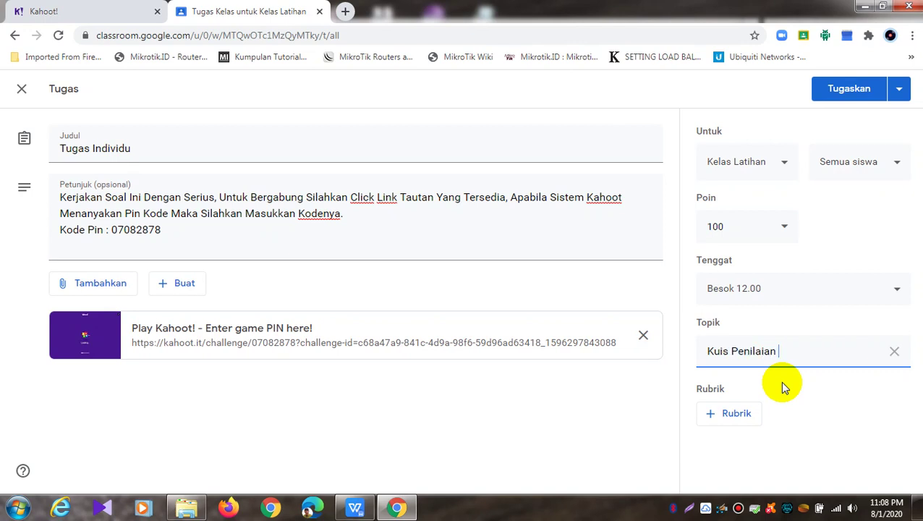
pyautogui.write('Jaringan Wireless')
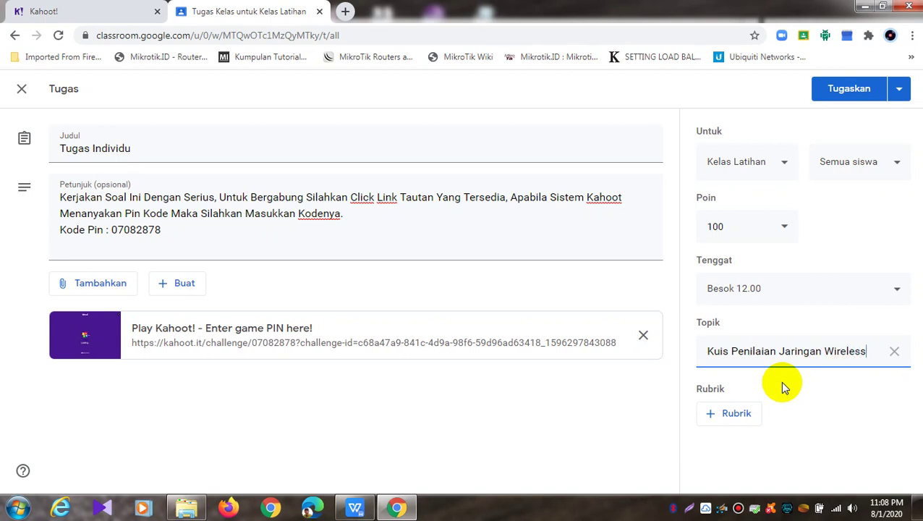
pyautogui.click(735, 424)
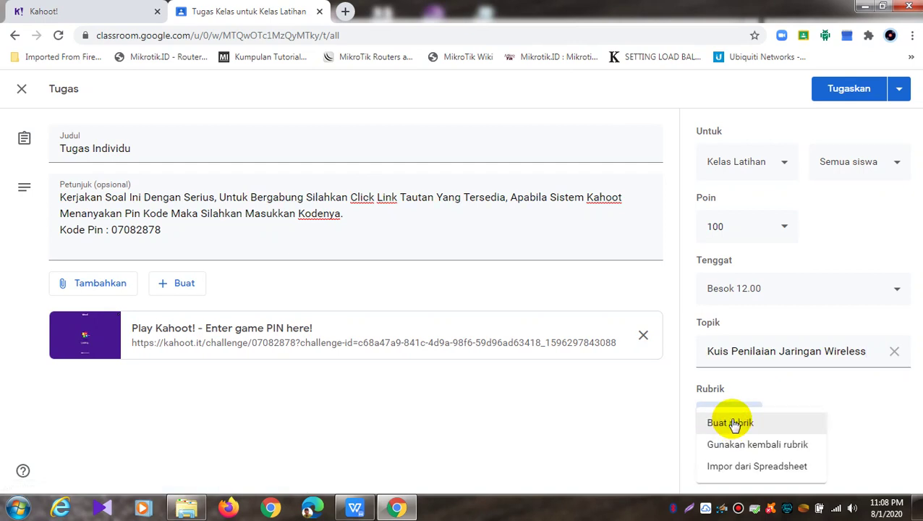
# Try Impor dari Spreadsheet and Gunakan kembali rubrik, close both, then choose Buat rubrik
pyautogui.click(749, 469)
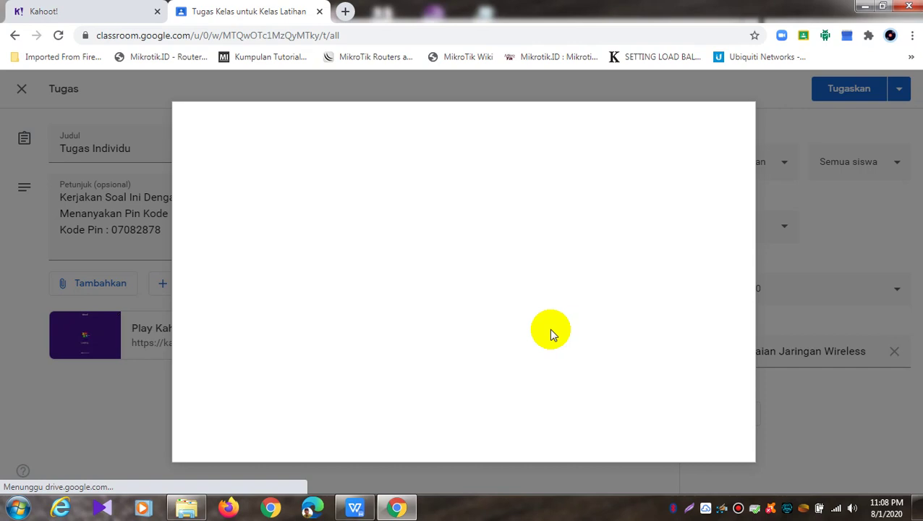
pyautogui.click(740, 122)
pyautogui.click(742, 420)
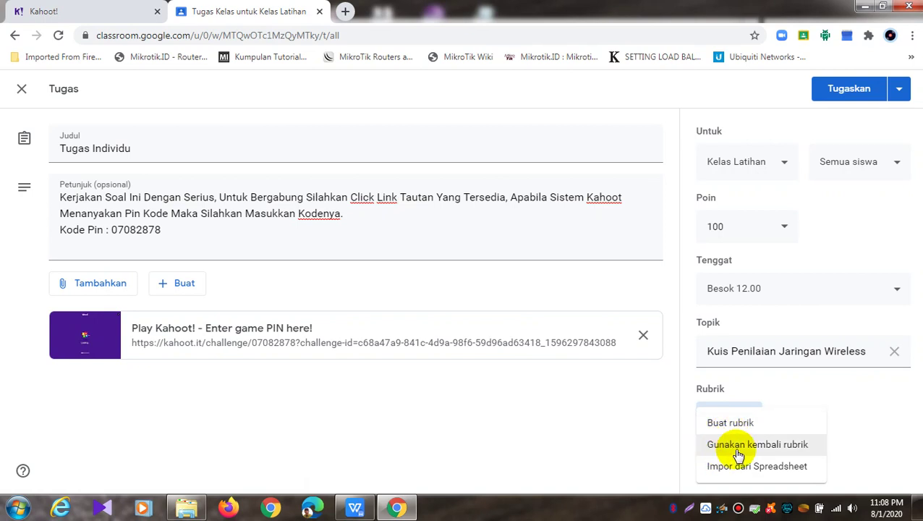
pyautogui.click(739, 453)
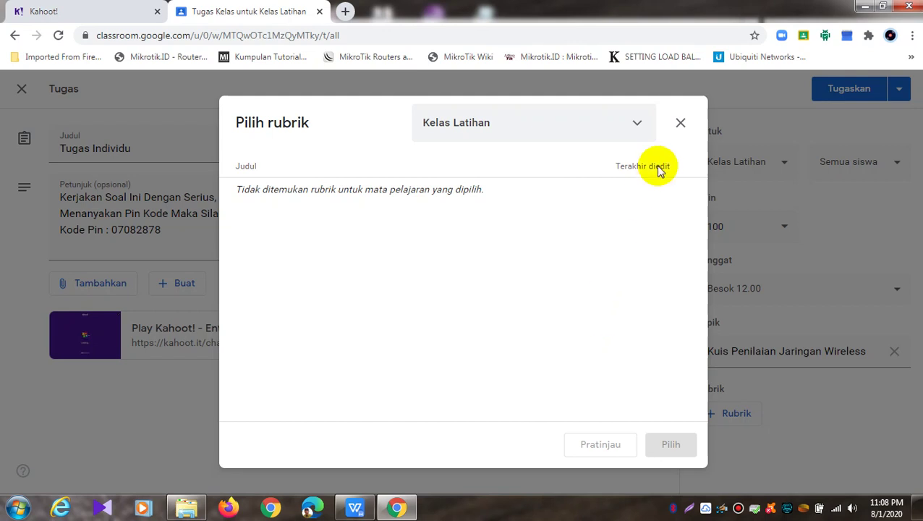
pyautogui.click(682, 125)
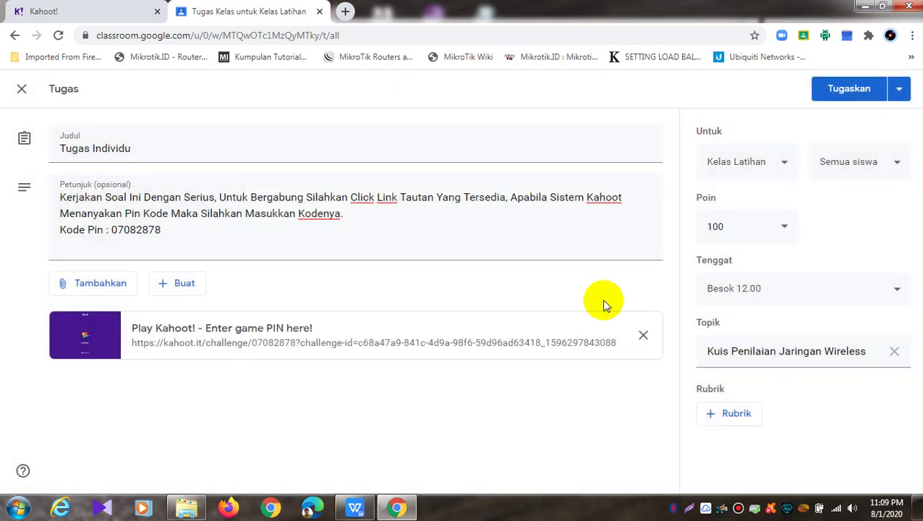
pyautogui.click(727, 414)
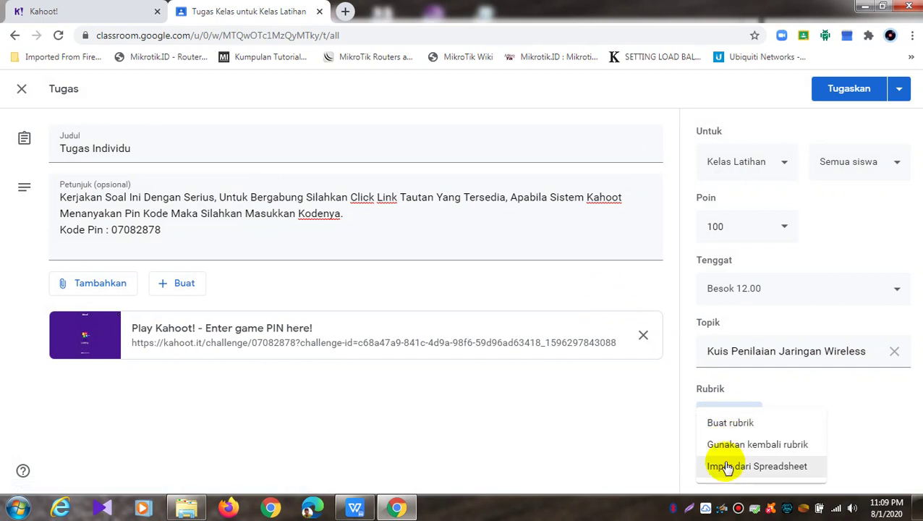
pyautogui.click(730, 427)
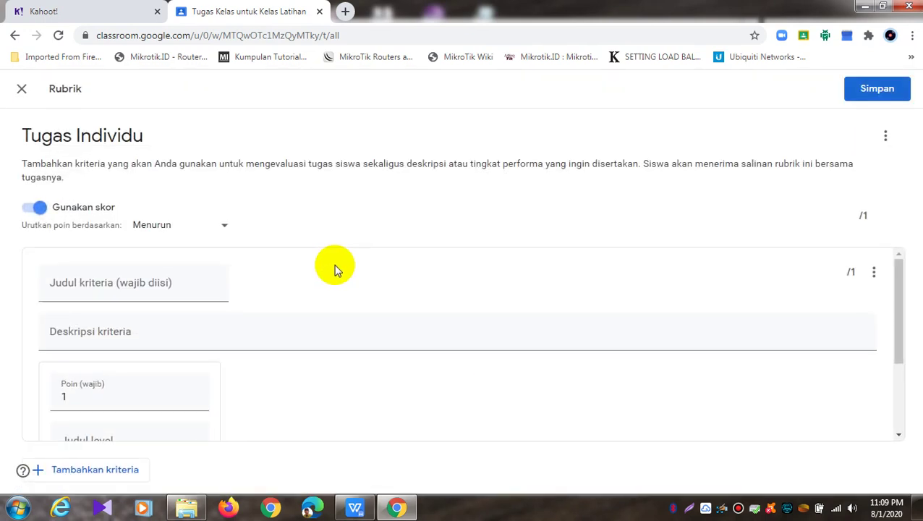
# Keep the rubric points sorted in descending order
pyautogui.scroll(-2, 165, 255)
pyautogui.scroll(2, 165, 255)
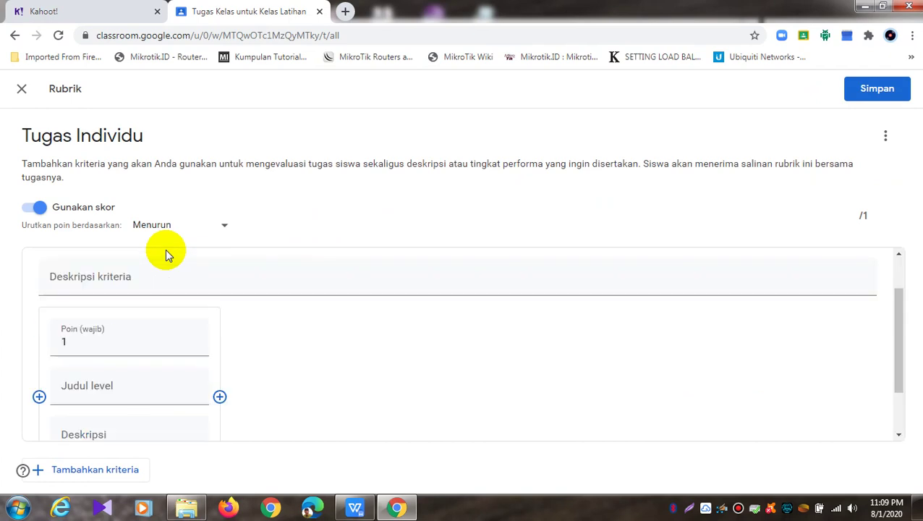
pyautogui.scroll(-1, 165, 255)
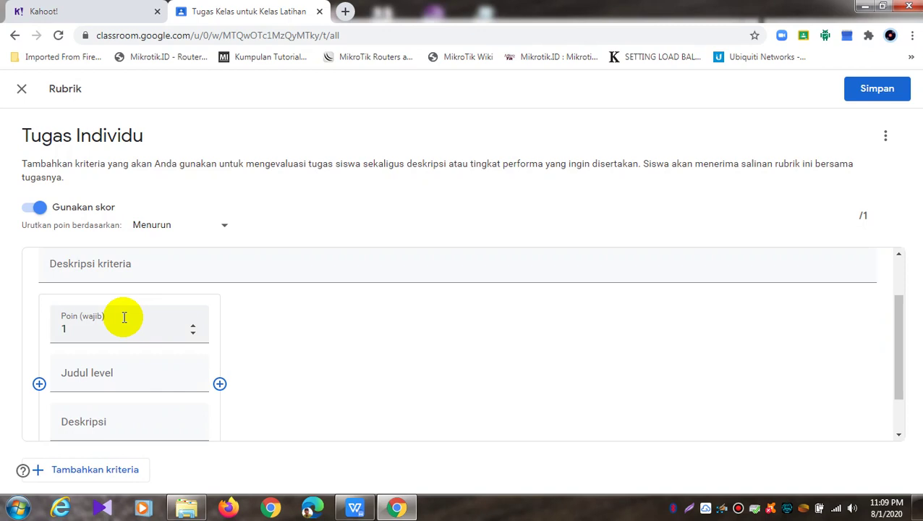
pyautogui.click(231, 231)
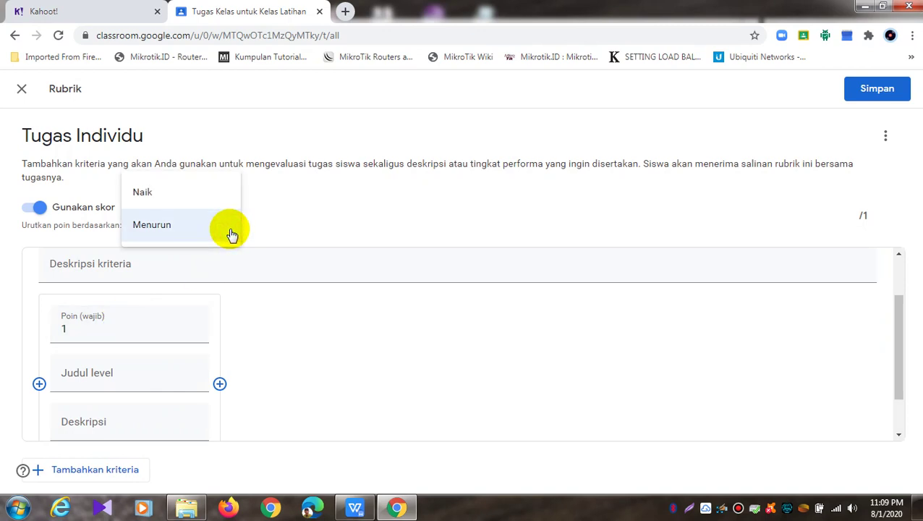
pyautogui.click(336, 252)
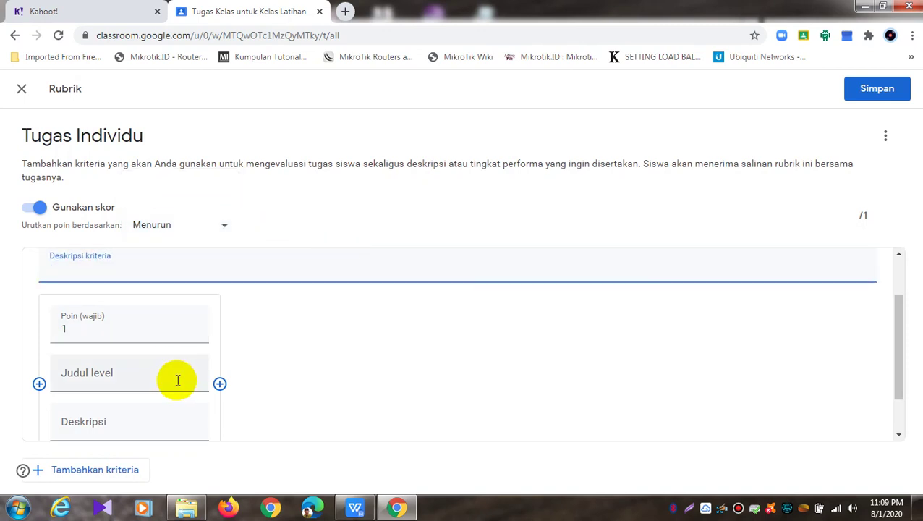
pyautogui.click(162, 374)
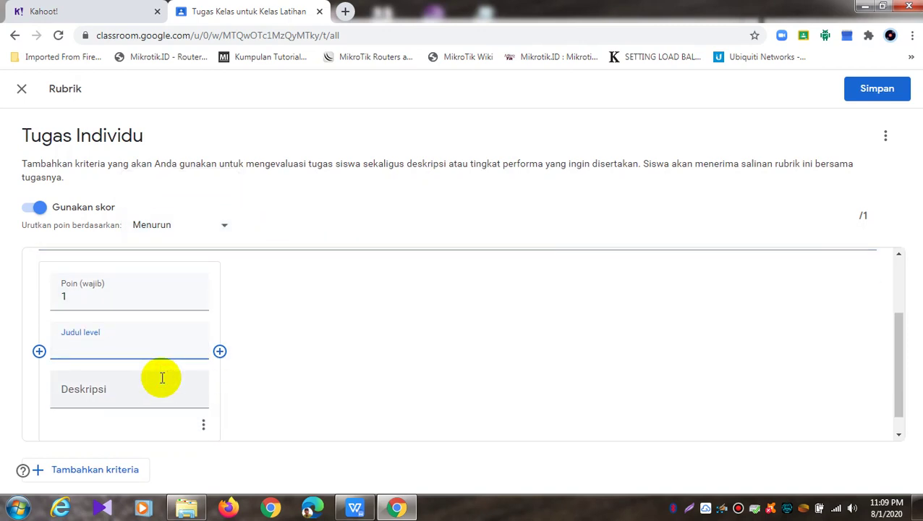
pyautogui.scroll(-1, 162, 376)
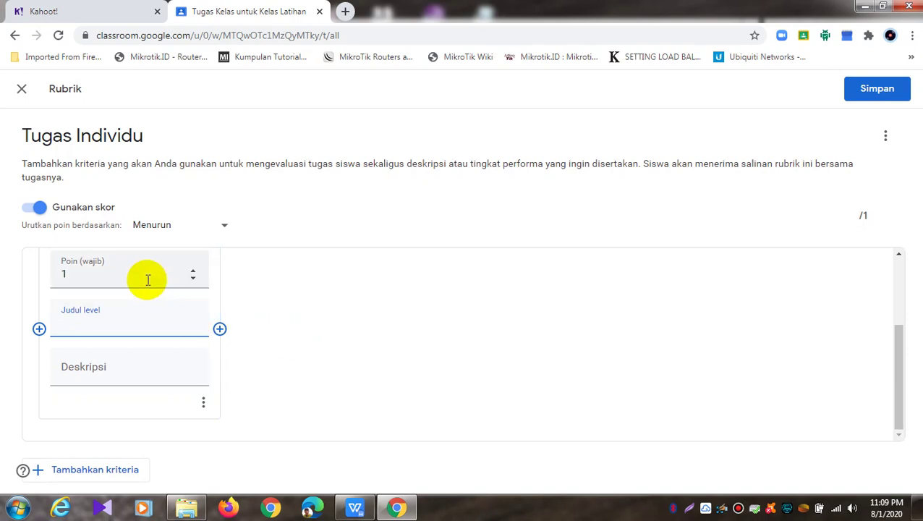
pyautogui.scroll(1, 166, 279)
# Set the first level of the criterion to 20 points
pyautogui.click(136, 343)
pyautogui.scroll(-1, 133, 346)
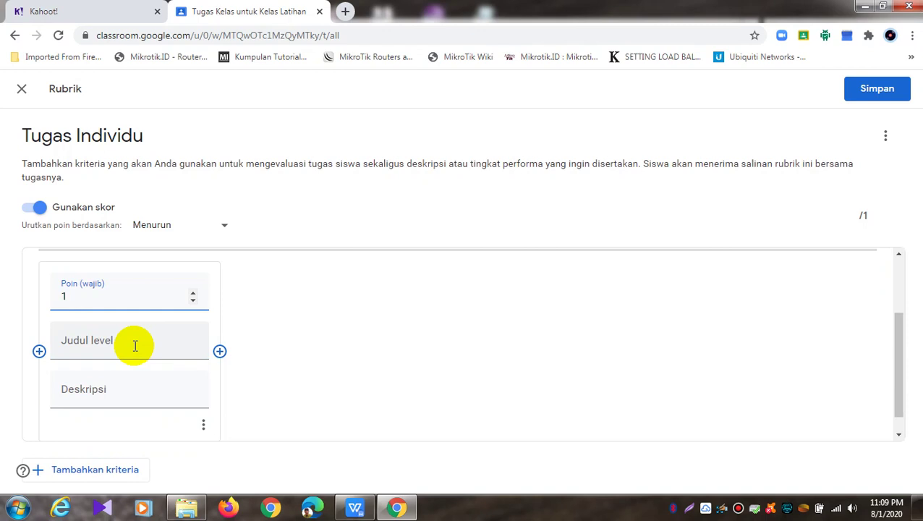
pyautogui.press('BackSpace')
pyautogui.write('20')
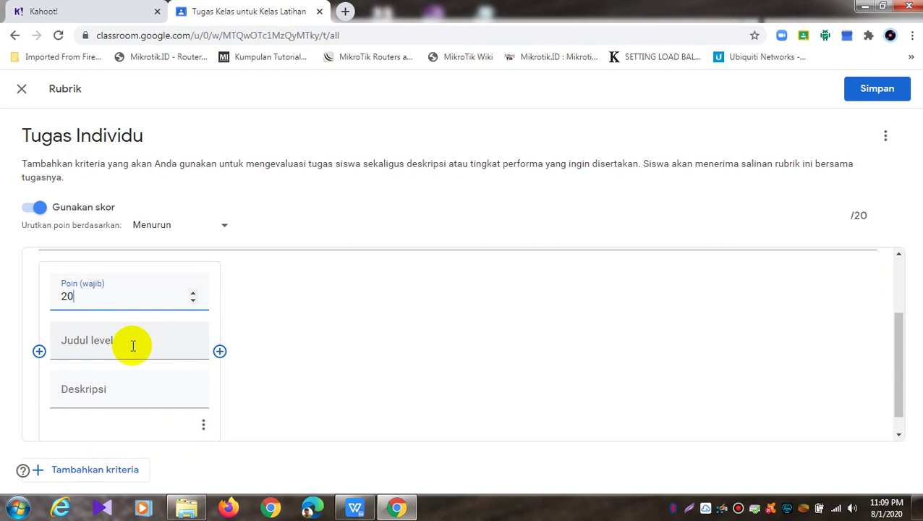
pyautogui.click(133, 346)
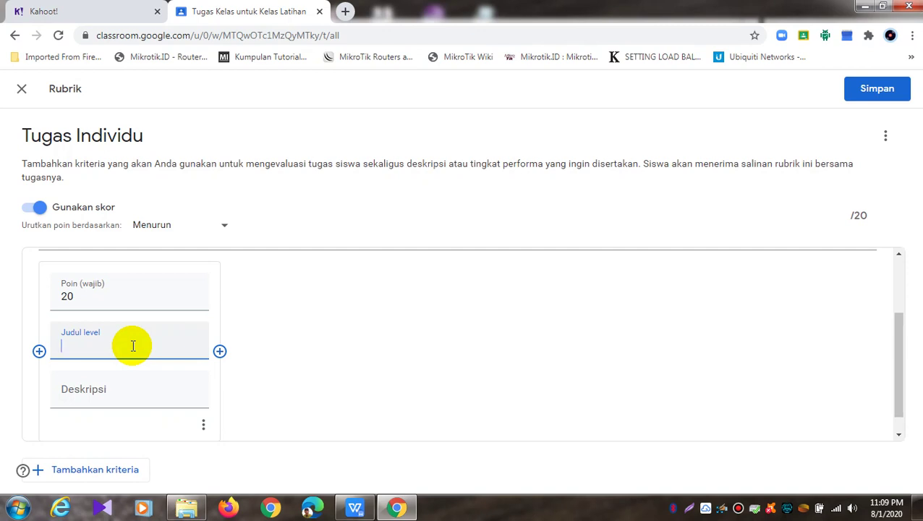
pyautogui.click(135, 401)
pyautogui.click(205, 425)
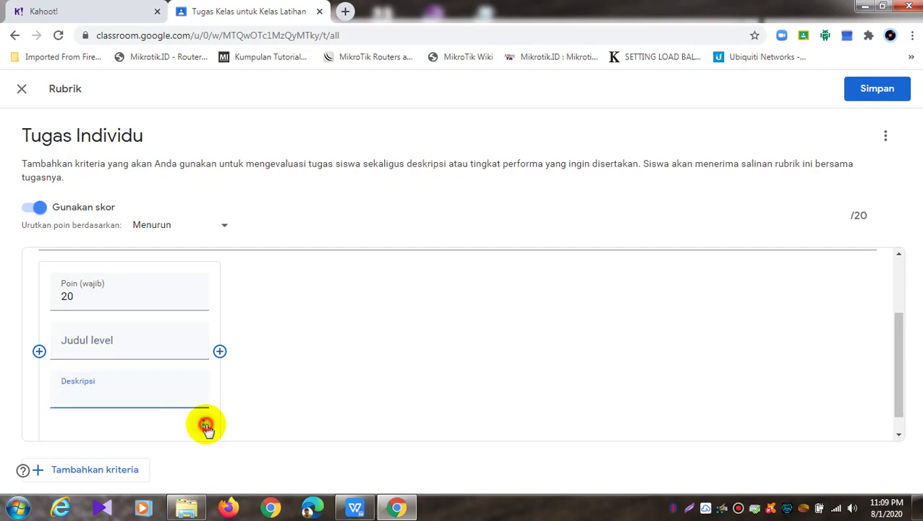
pyautogui.click(266, 295)
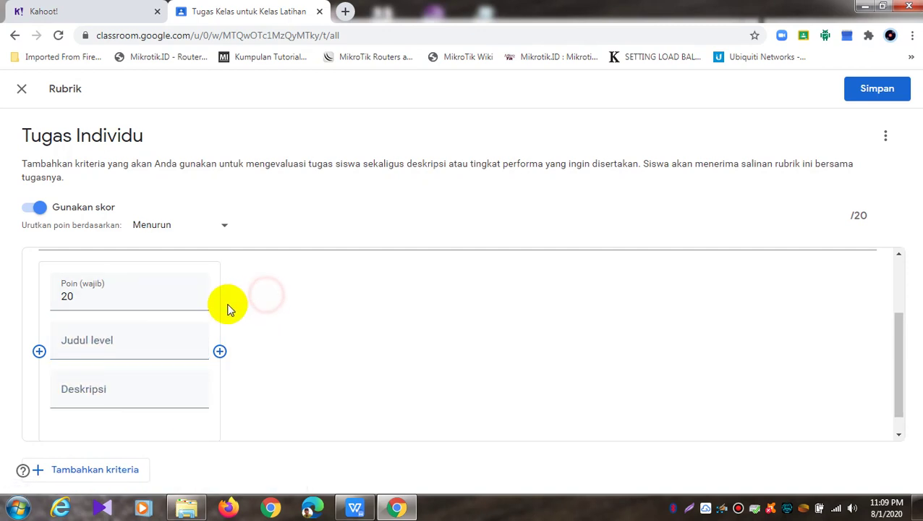
# Add four more scoring levels to the criterion, then close the rubric editor
pyautogui.moveTo(217, 280)
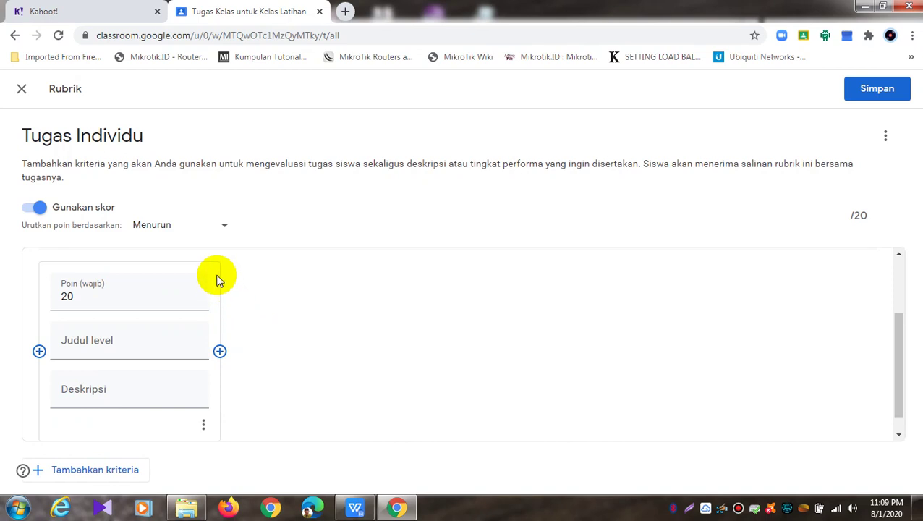
pyautogui.click(221, 352)
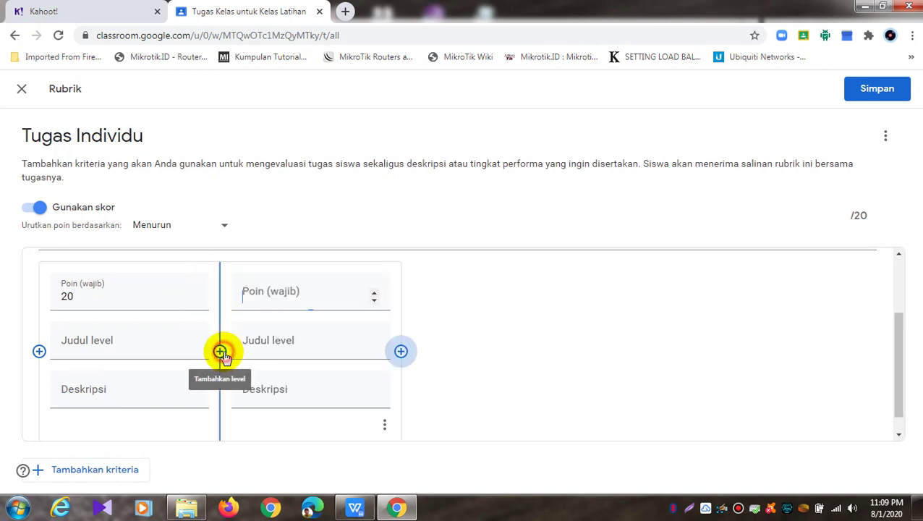
pyautogui.click(401, 351)
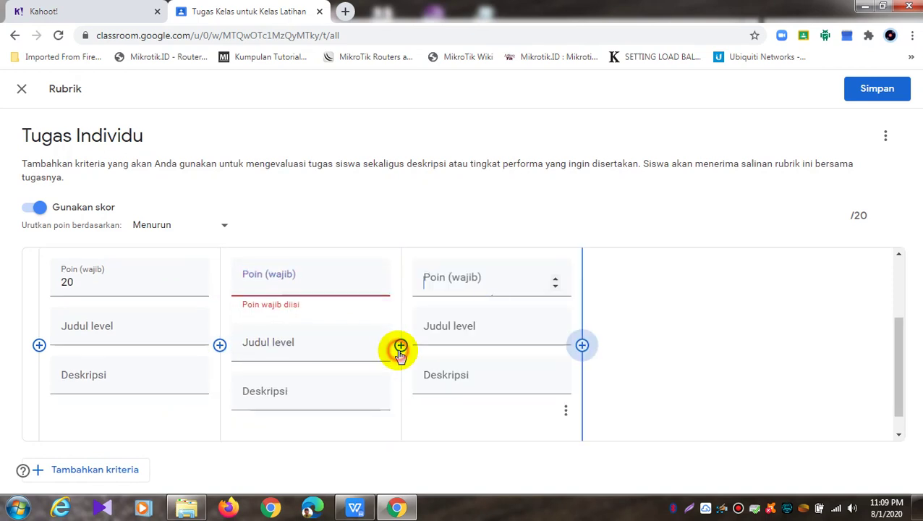
pyautogui.click(582, 347)
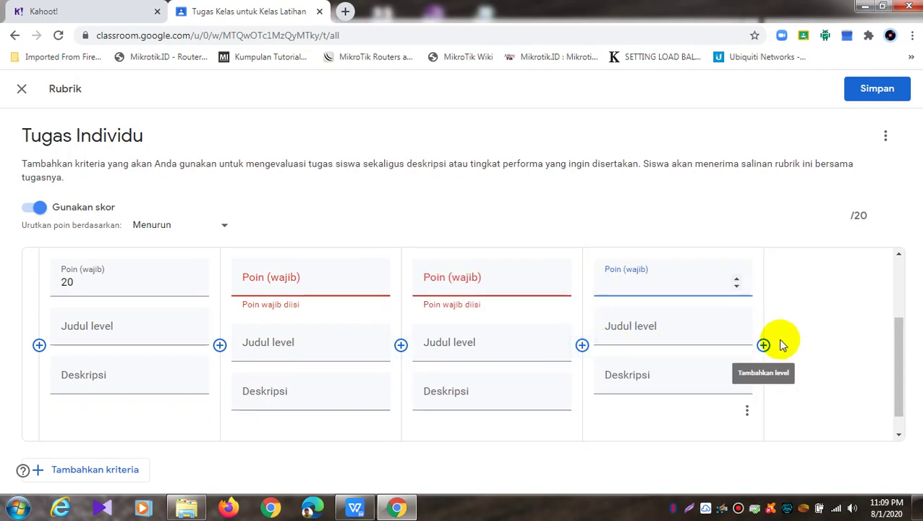
pyautogui.click(763, 345)
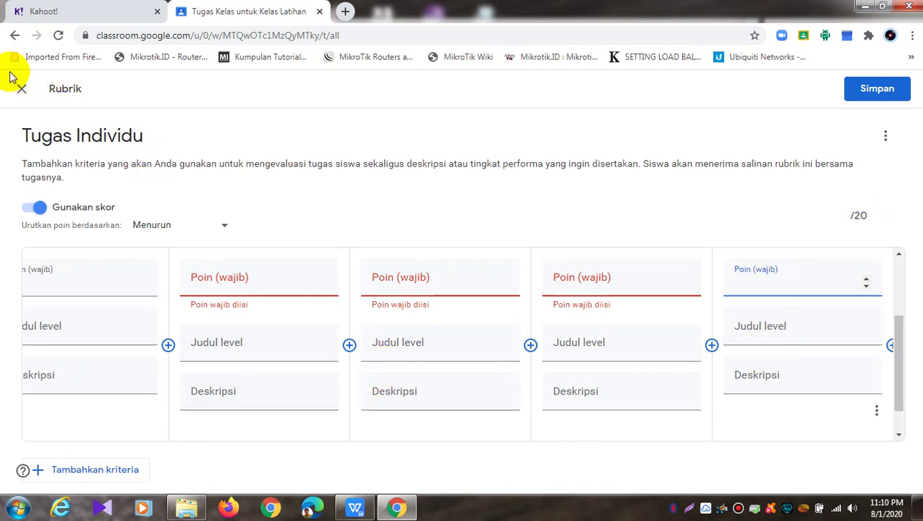
pyautogui.click(20, 91)
# Discard the rubric, assign Tugas Individu now, and return to the Kahoot challenge report
pyautogui.click(548, 320)
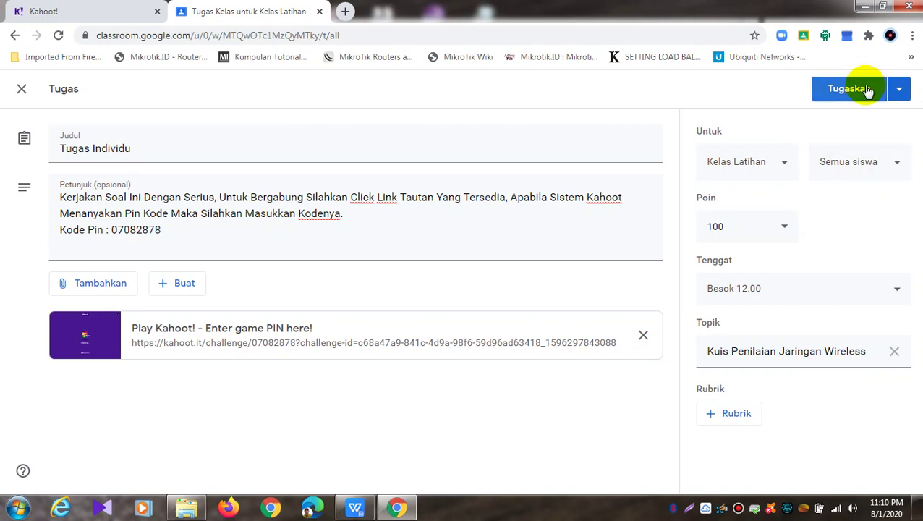
pyautogui.click(899, 88)
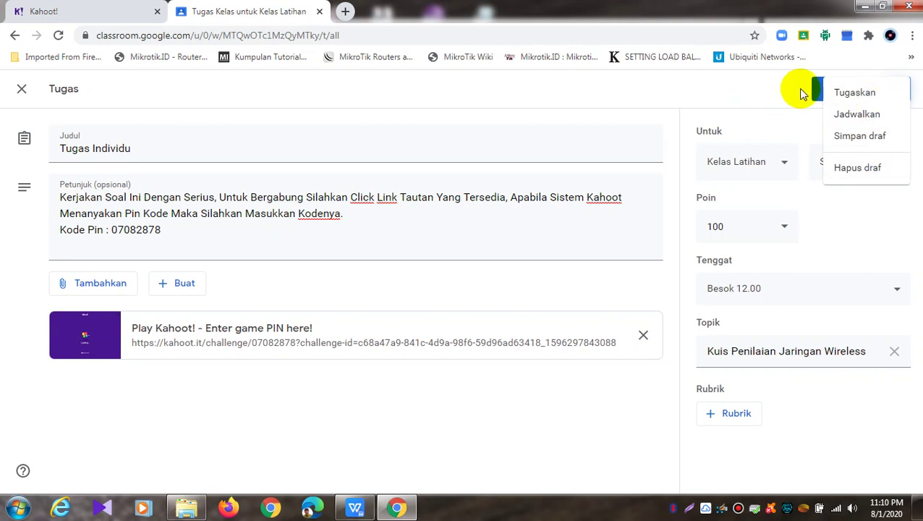
pyautogui.click(868, 94)
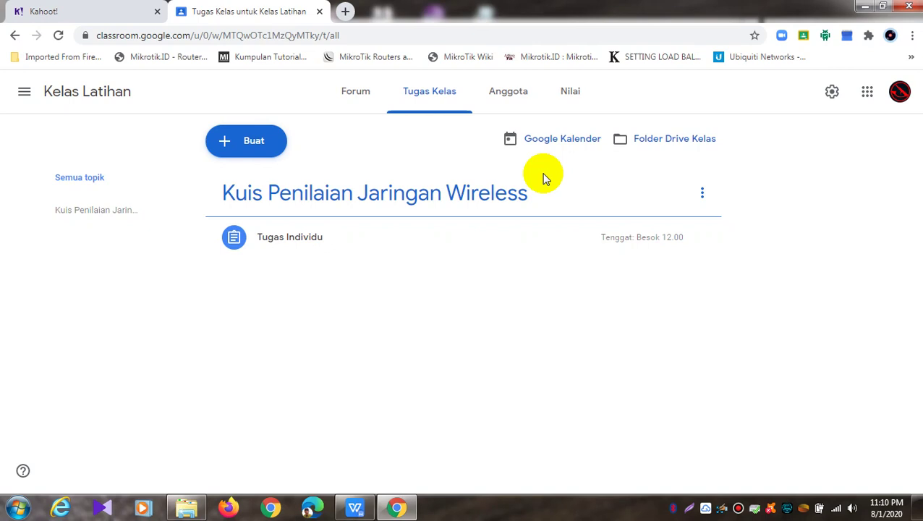
pyautogui.click(40, 11)
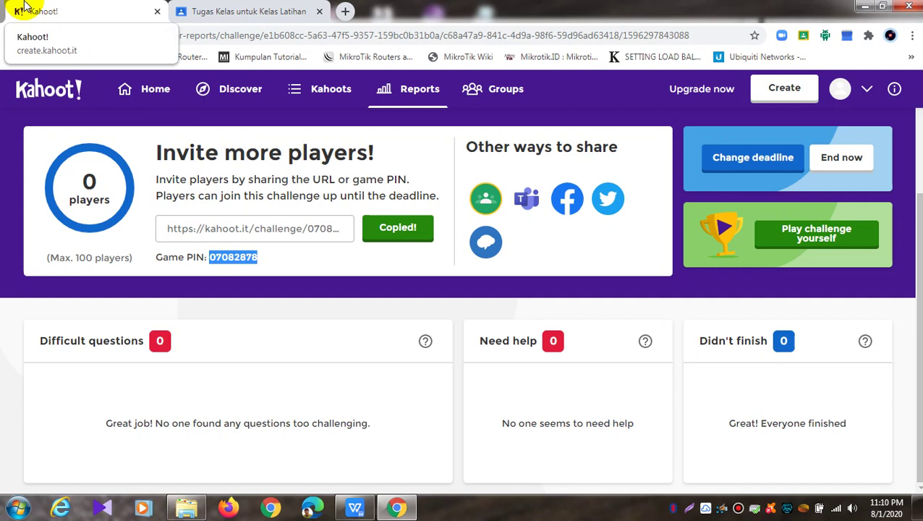
# Close the Classroom and Kahoot report tabs, keeping only a new Google start tab
pyautogui.click(193, 10)
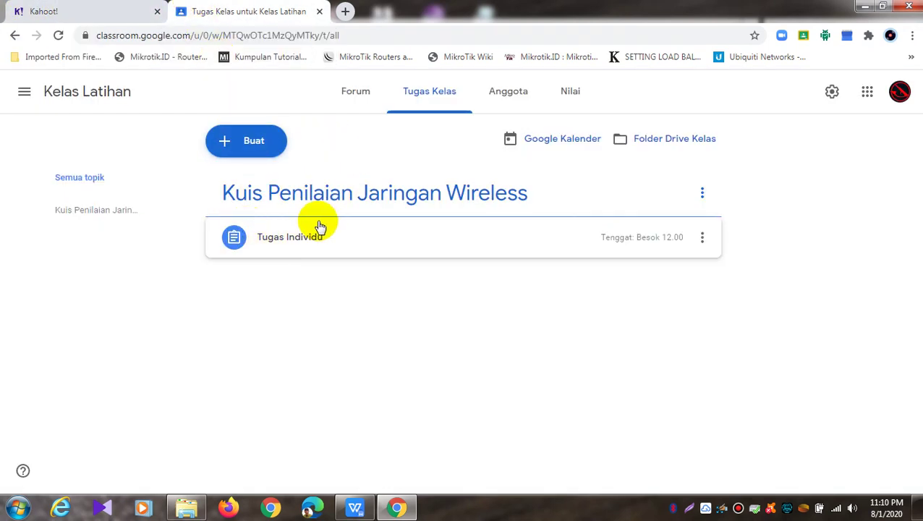
pyautogui.click(320, 11)
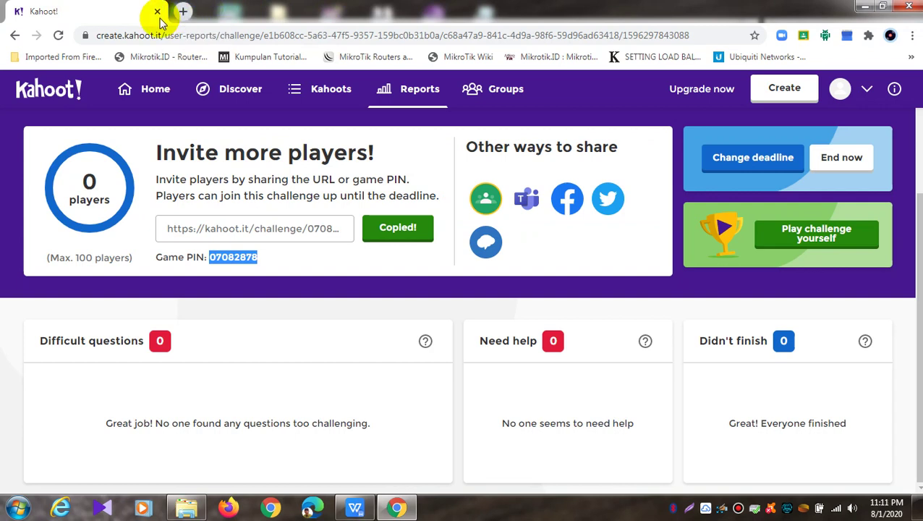
pyautogui.click(181, 11)
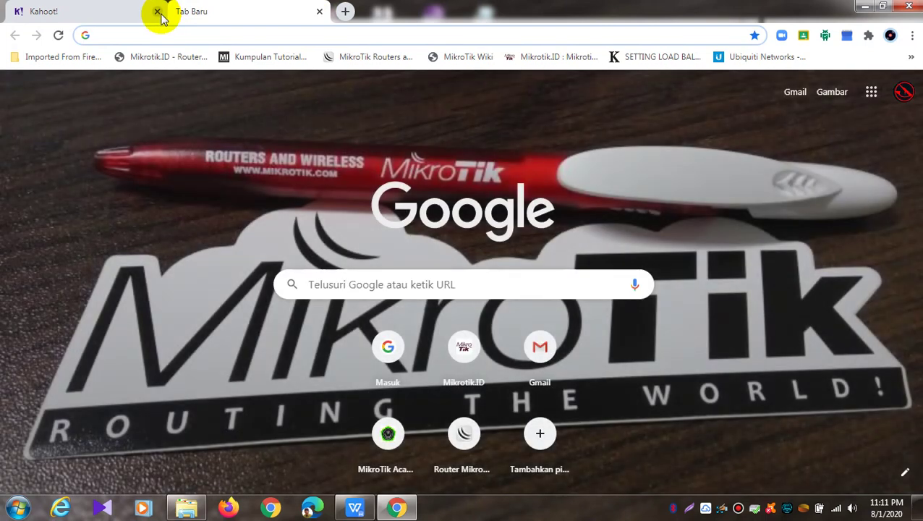
pyautogui.click(111, 11)
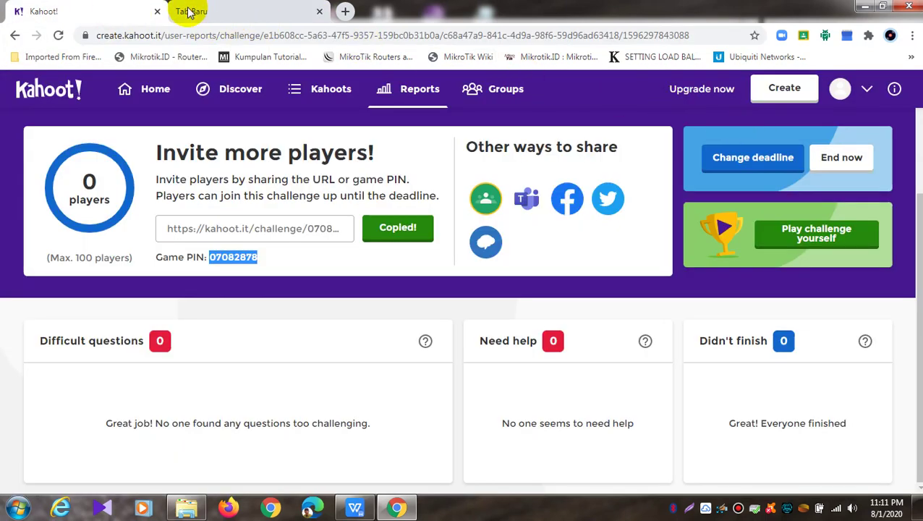
pyautogui.click(157, 12)
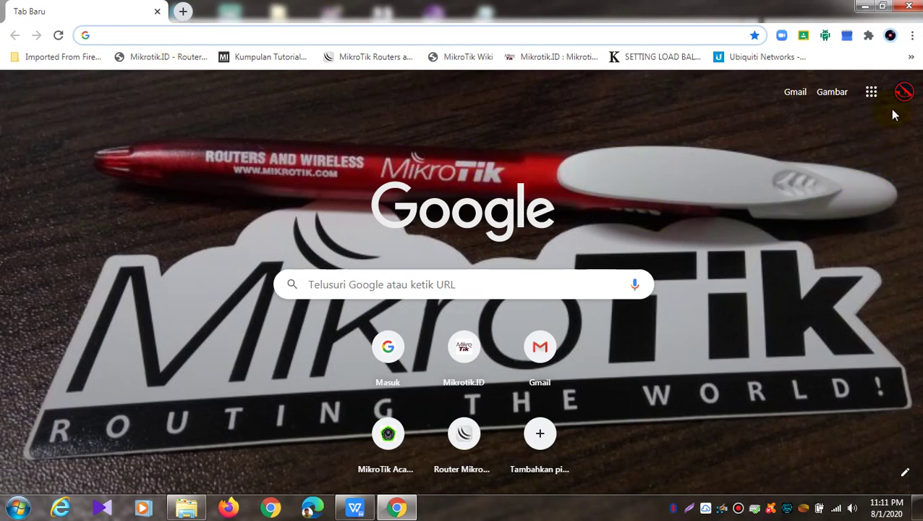
pyautogui.click(903, 91)
# Switch Chrome to the second Google account and launch Classroom from the Google apps grid
pyautogui.click(800, 293)
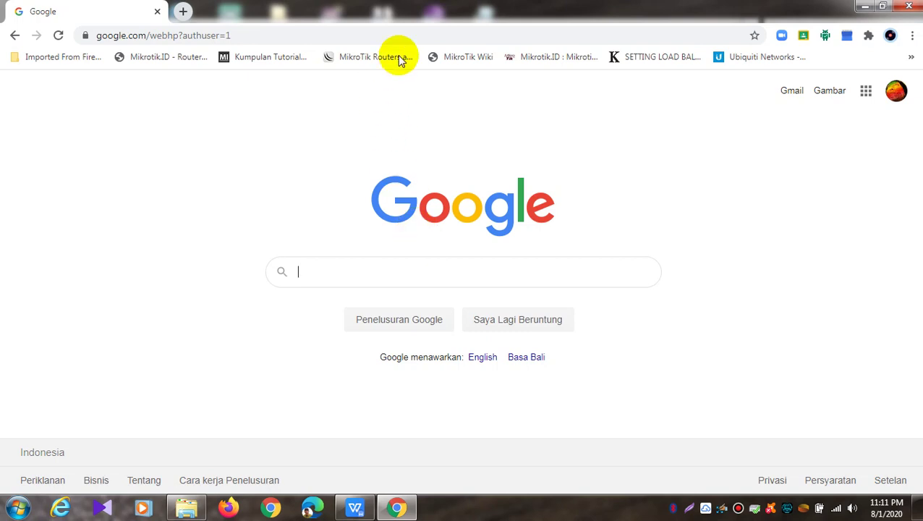
pyautogui.click(866, 90)
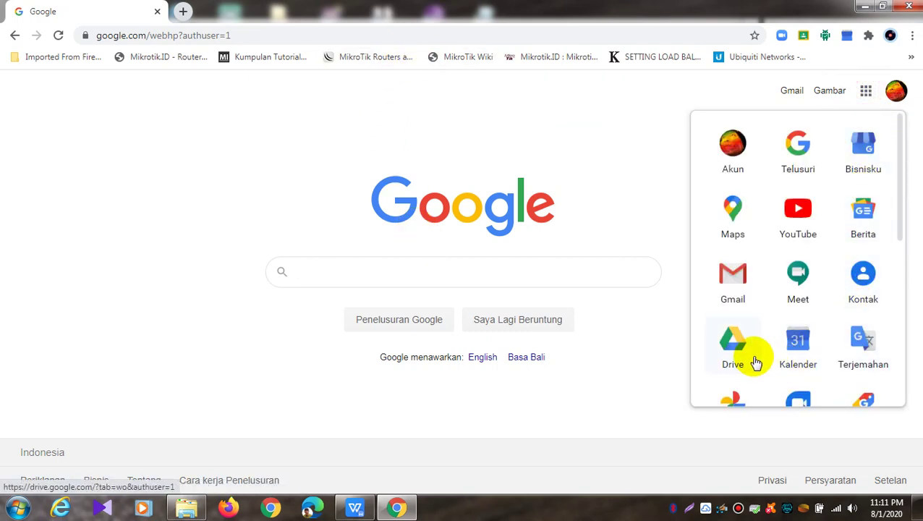
pyautogui.scroll(-5, 841, 330)
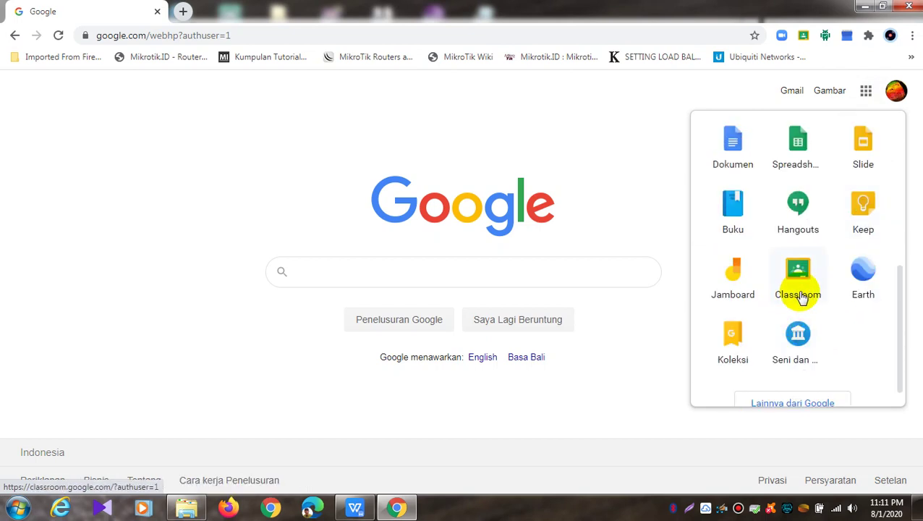
pyautogui.click(801, 291)
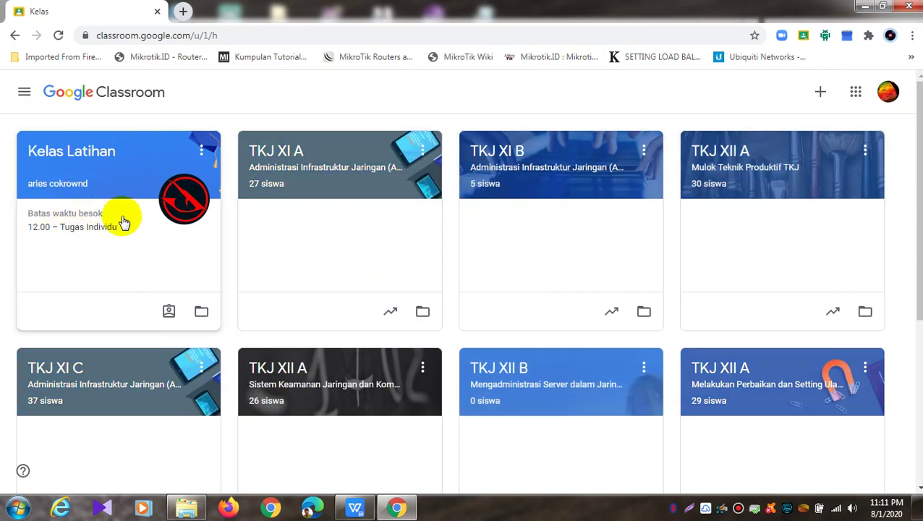
# In Kelas Latihan, open the Tugas Individu post and follow its Play Kahoot! challenge link
pyautogui.click(84, 168)
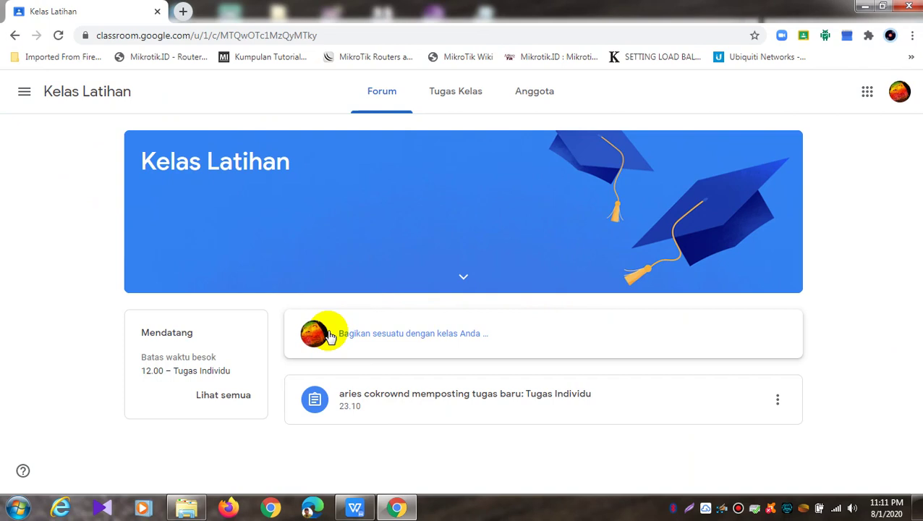
pyautogui.click(473, 395)
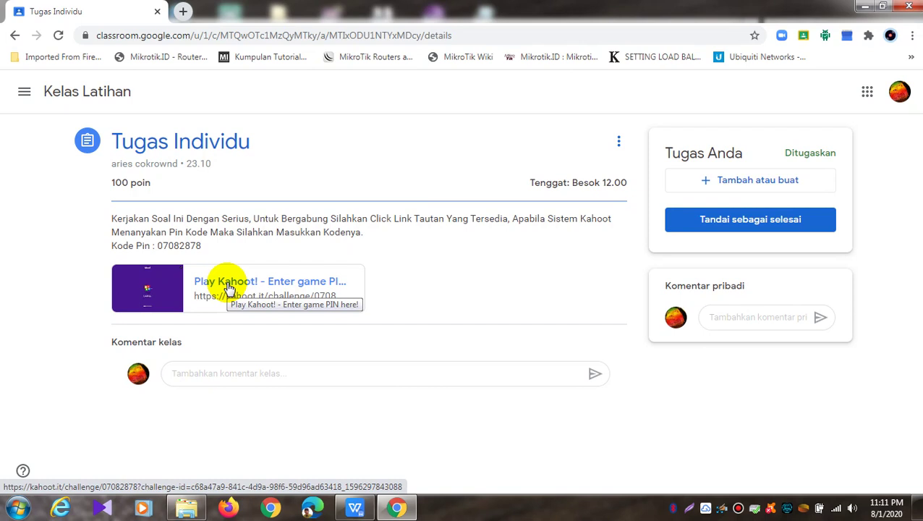
pyautogui.click(227, 300)
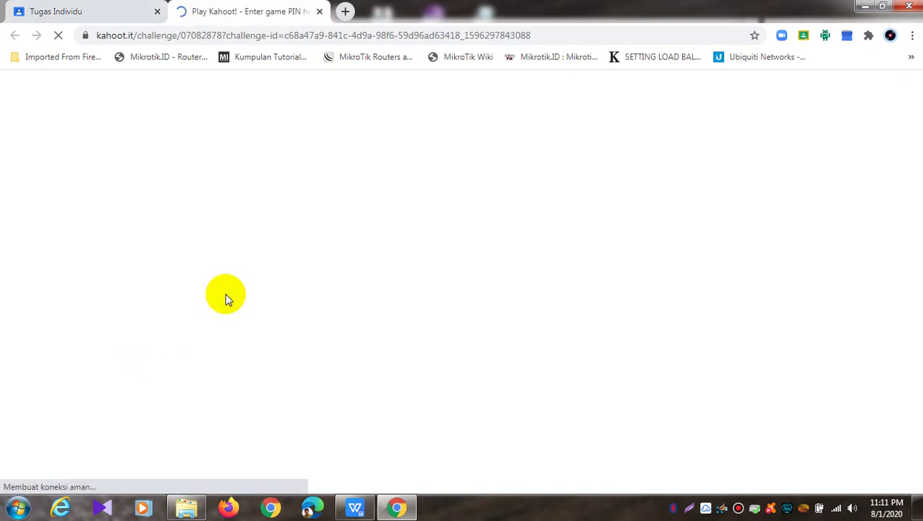
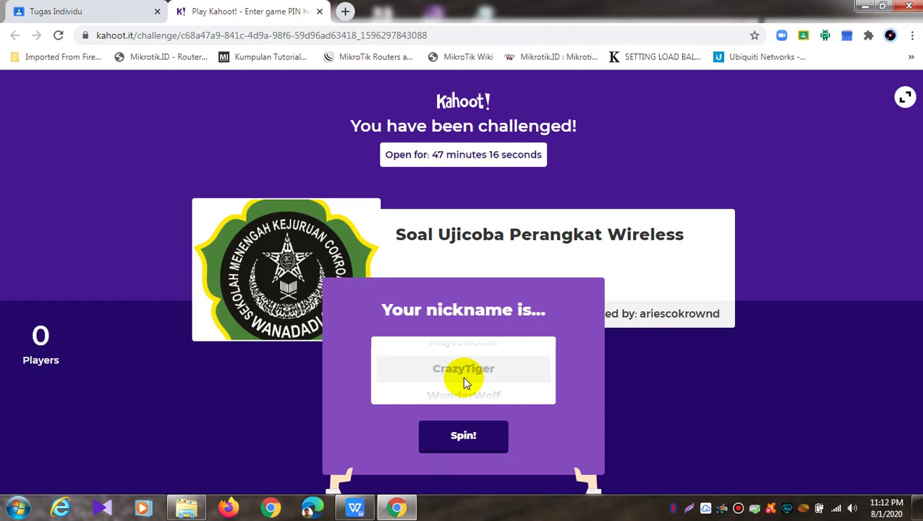
# Spin the random nickname AquaticUnicorn, then close and leave the Kahoot challenge tab
pyautogui.click(462, 443)
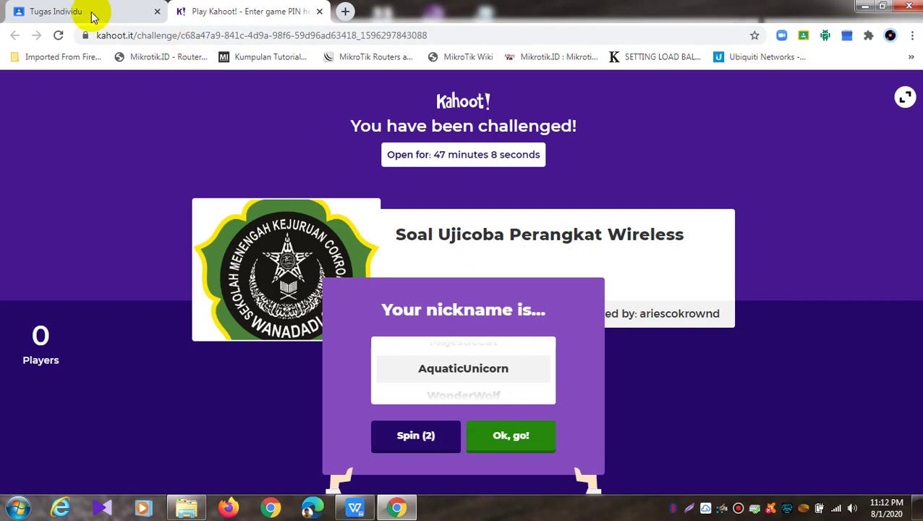
pyautogui.click(320, 11)
pyautogui.click(519, 112)
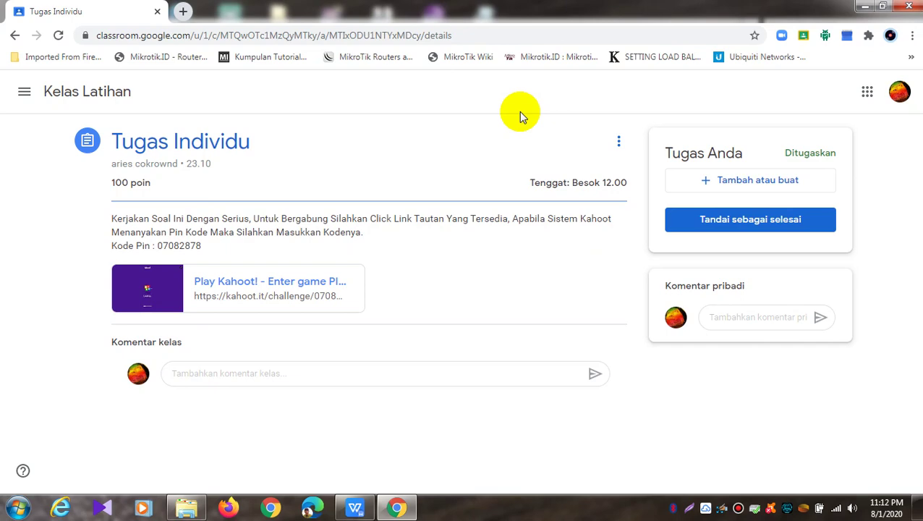
# Go to kahoot.com in a new tab and log in to the Kahoot account
pyautogui.click(183, 11)
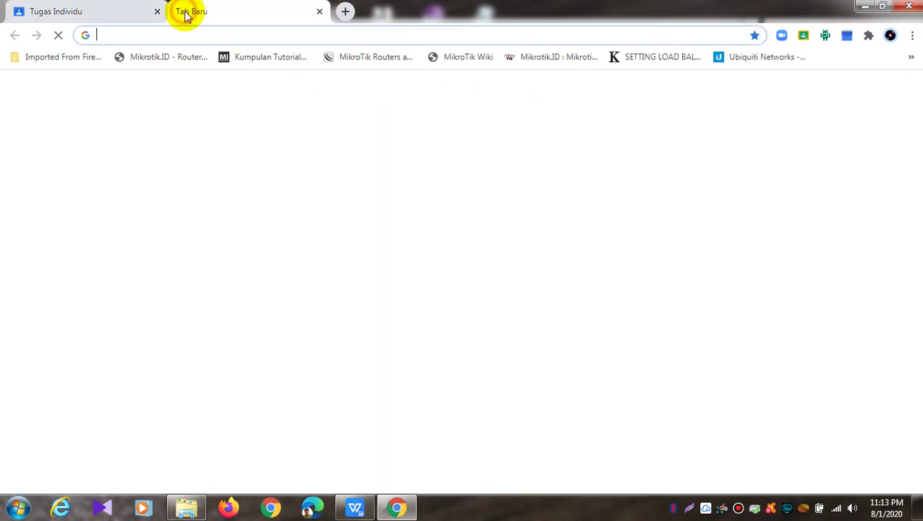
pyautogui.click(205, 31)
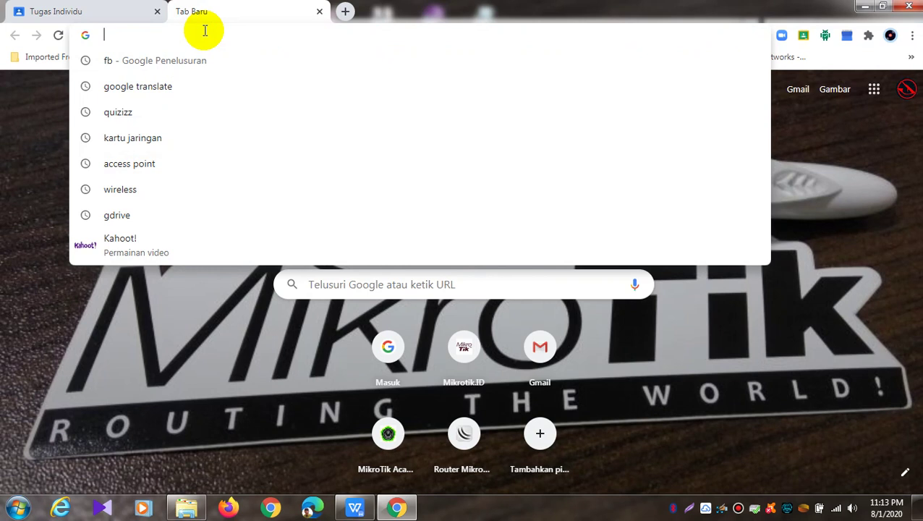
pyautogui.write('kahoot.com')
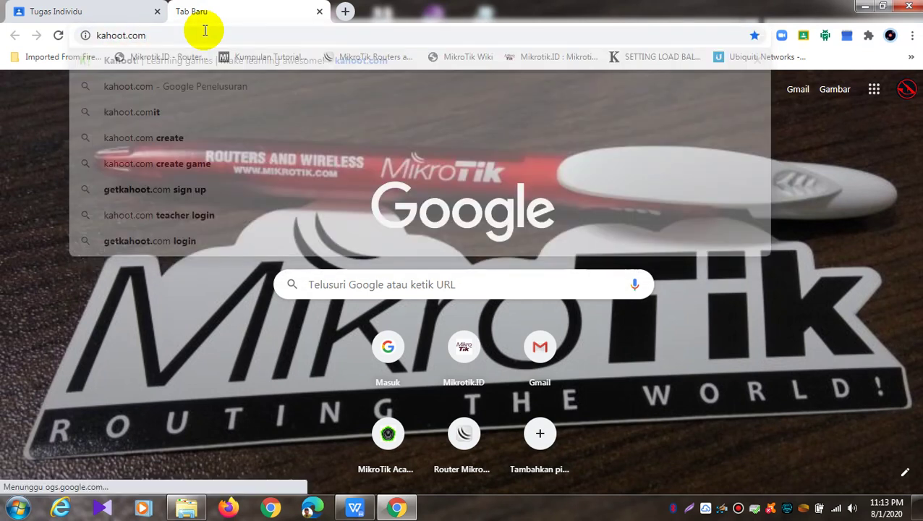
pyautogui.press('Return')
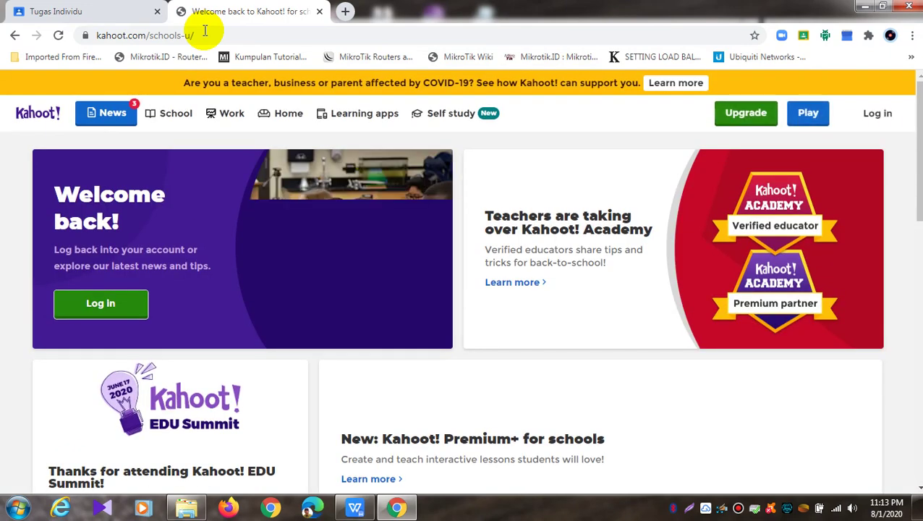
pyautogui.click(878, 114)
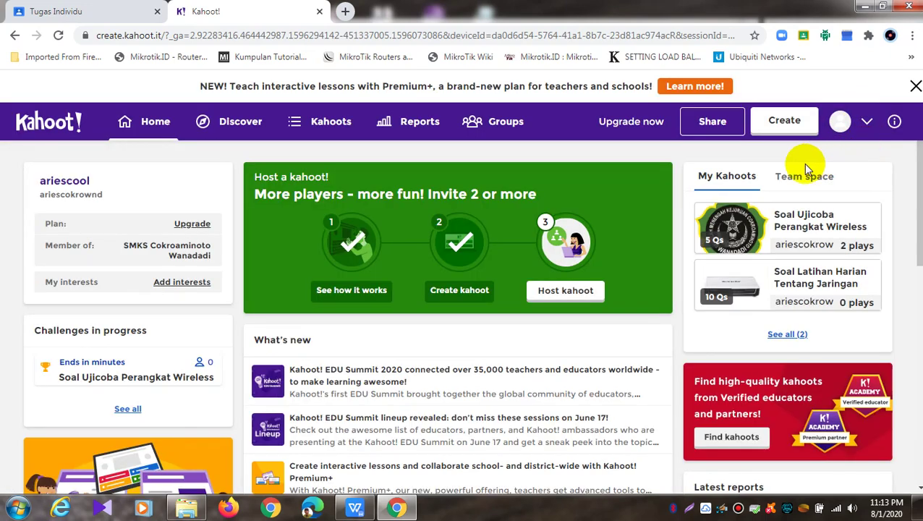
# From My Kahoots, assign Soal Ujicoba Perangkat Wireless and view the in-progress challenge info
pyautogui.click(323, 125)
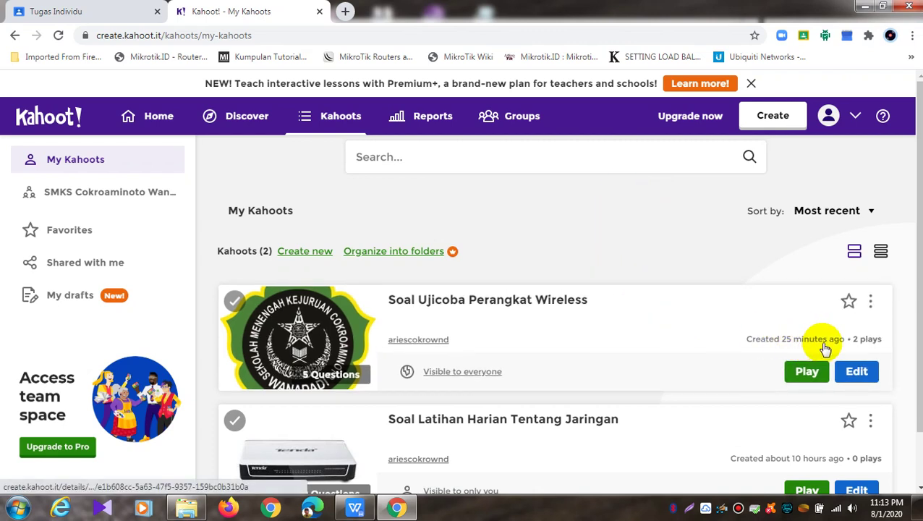
pyautogui.click(866, 385)
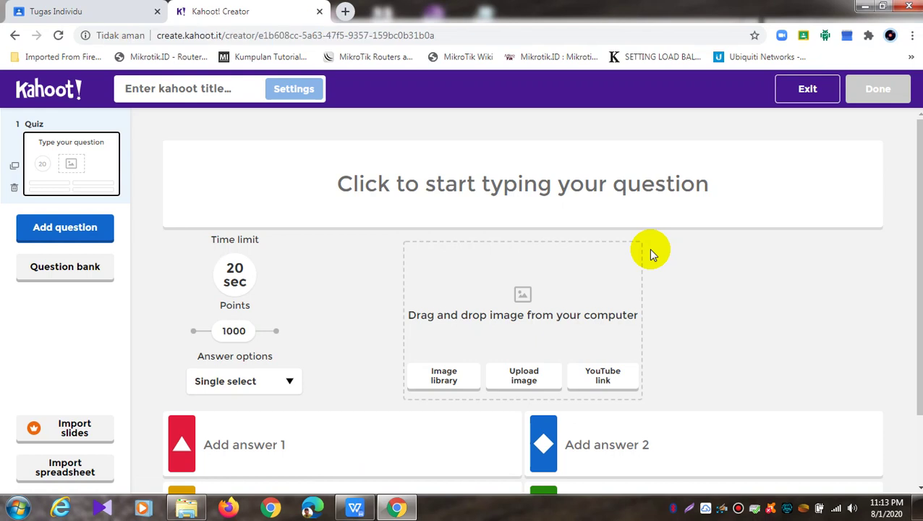
pyautogui.click(14, 34)
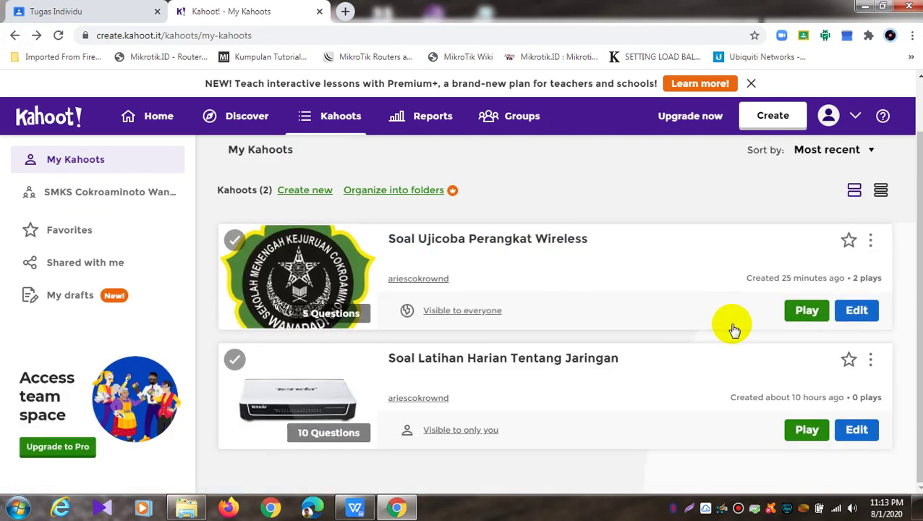
pyautogui.click(796, 312)
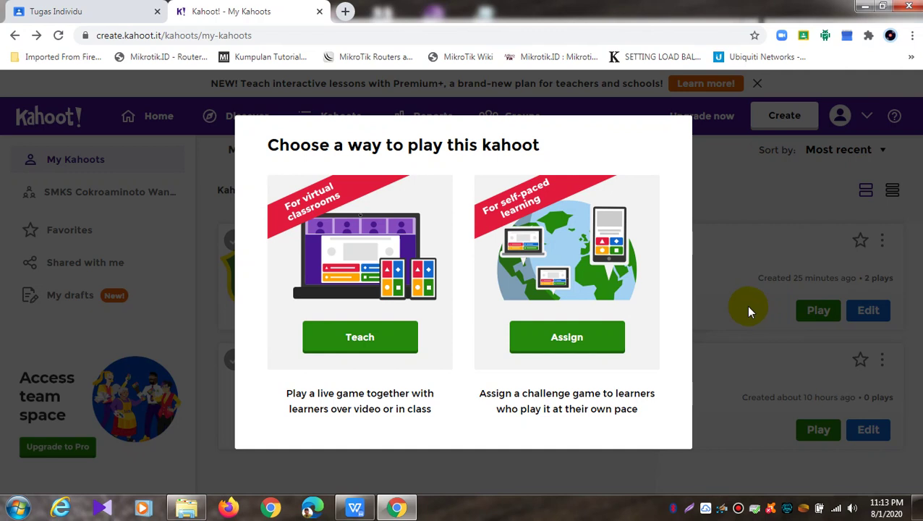
pyautogui.click(597, 339)
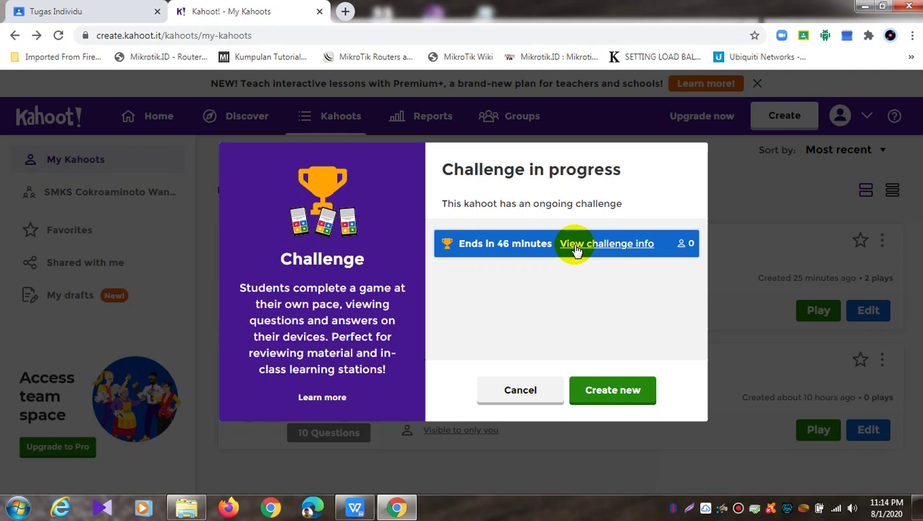
pyautogui.click(517, 248)
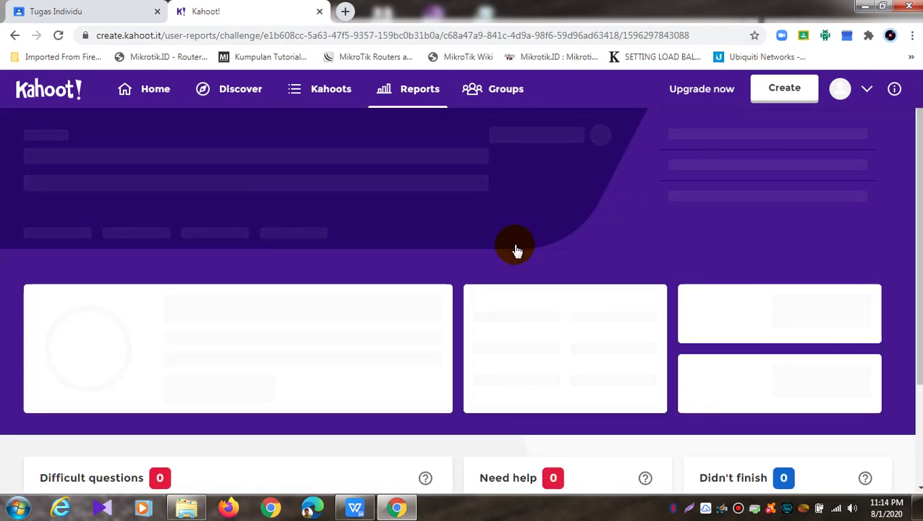
# Review the challenge report, glancing at Classroom and opening the report options without choosing any
pyautogui.scroll(-2, 516, 250)
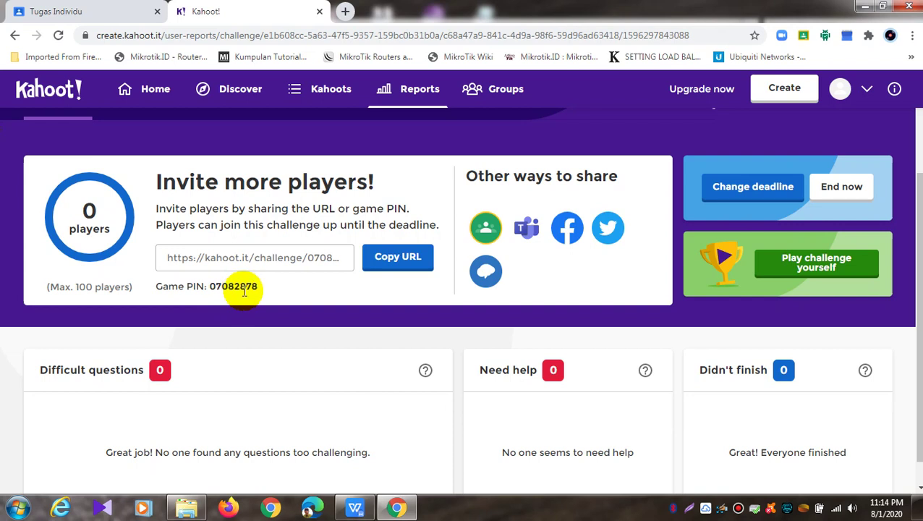
pyautogui.click(127, 12)
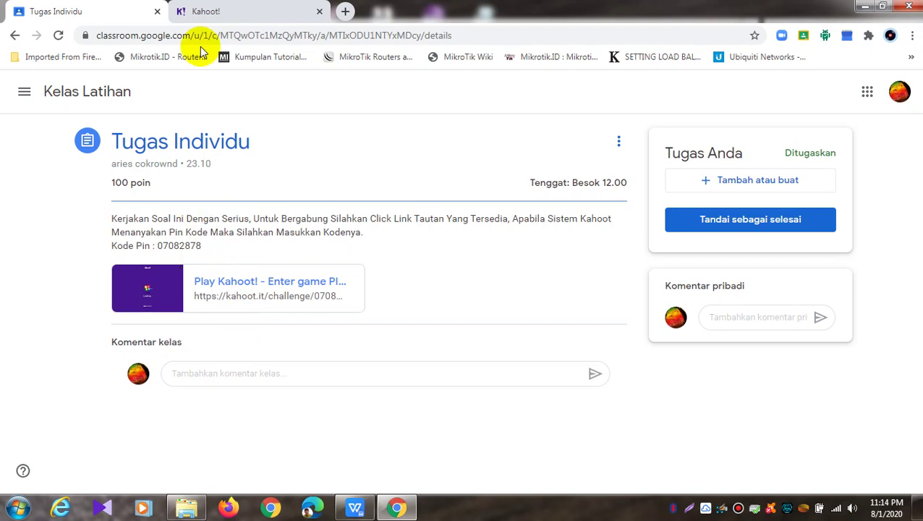
pyautogui.click(211, 12)
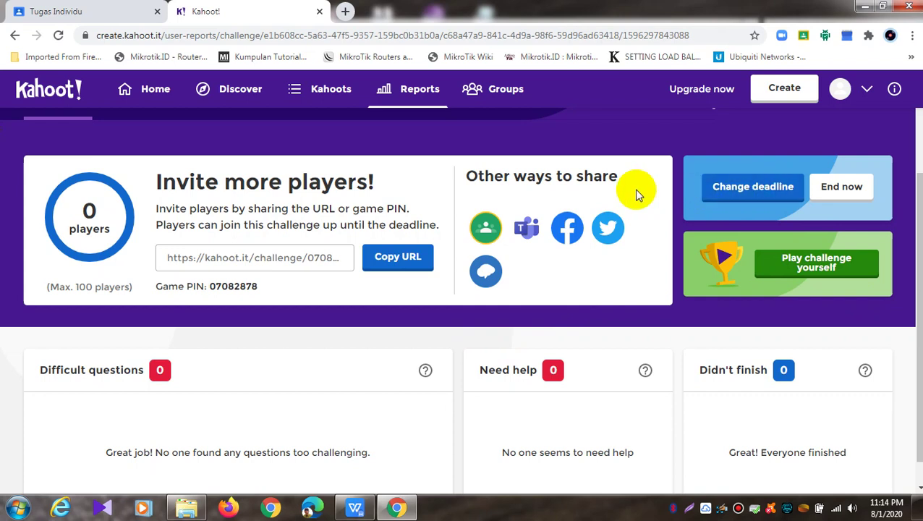
pyautogui.scroll(2, 564, 241)
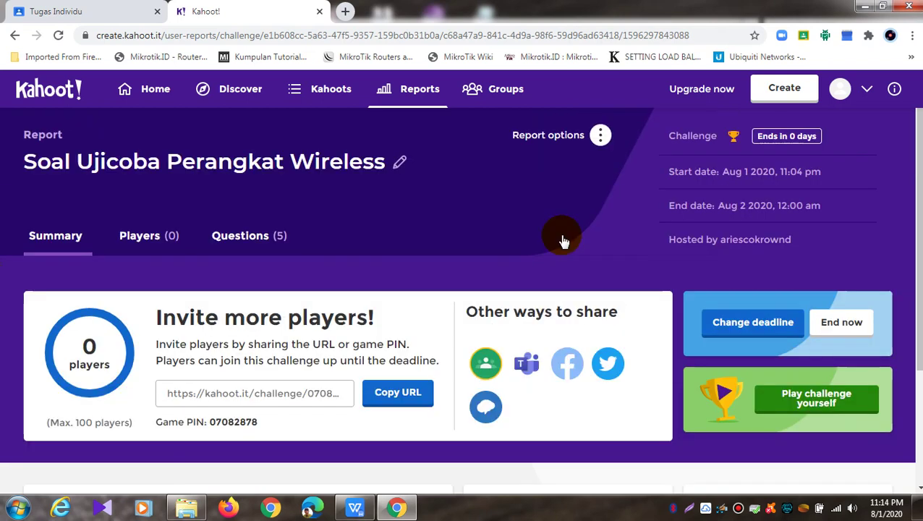
pyautogui.click(601, 137)
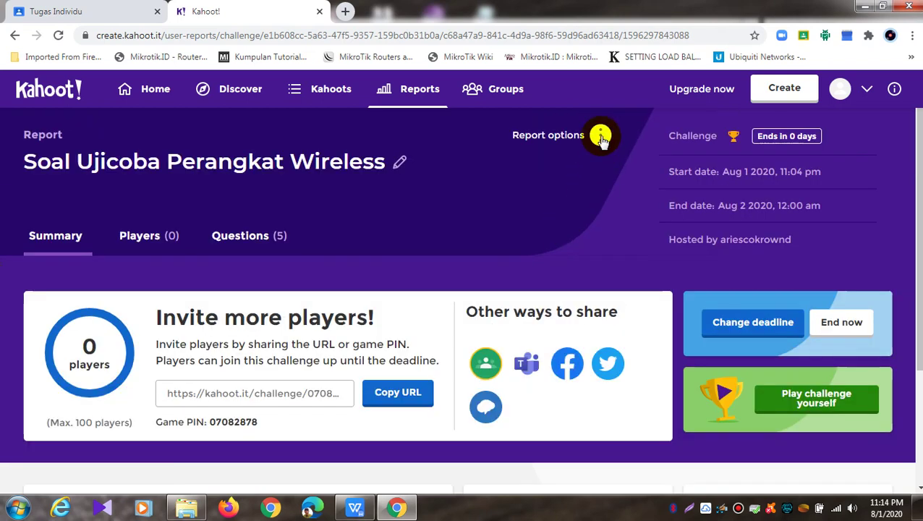
pyautogui.click(601, 137)
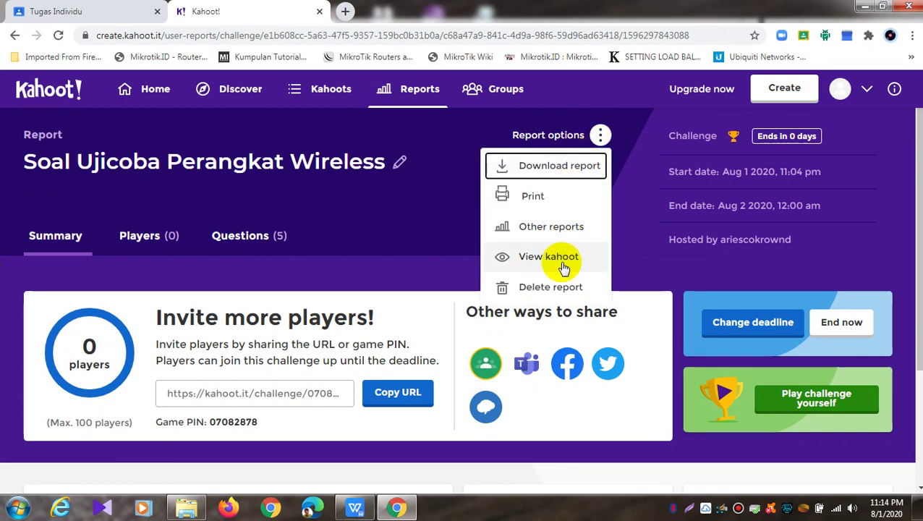
pyautogui.click(627, 170)
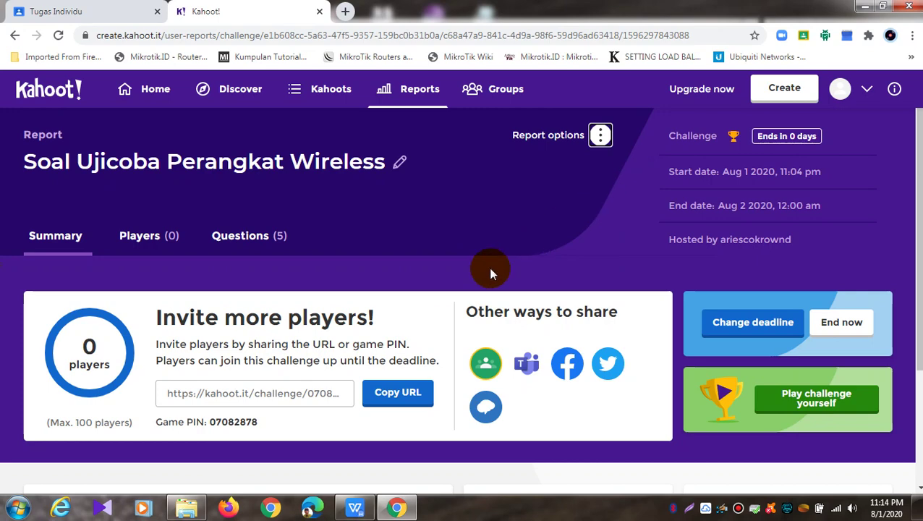
pyautogui.scroll(-2, 490, 272)
pyautogui.scroll(-1, 490, 273)
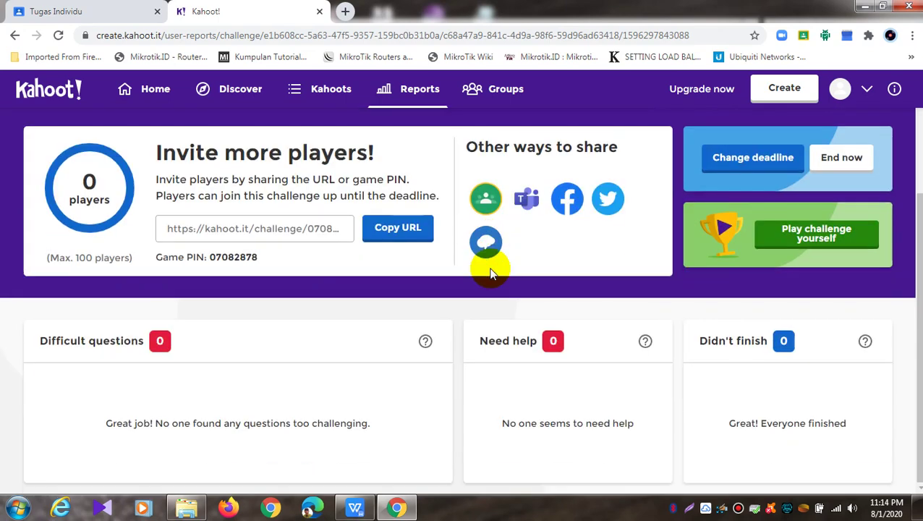
pyautogui.scroll(2, 491, 273)
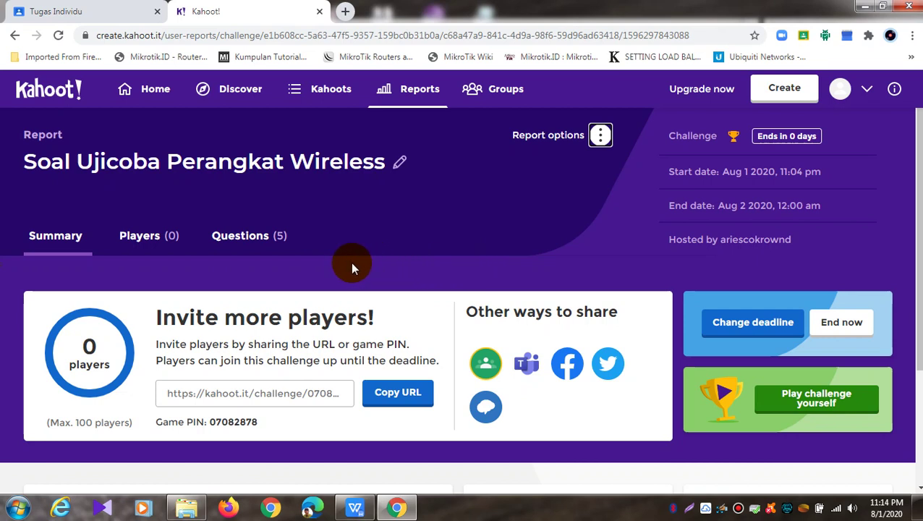
pyautogui.click(597, 137)
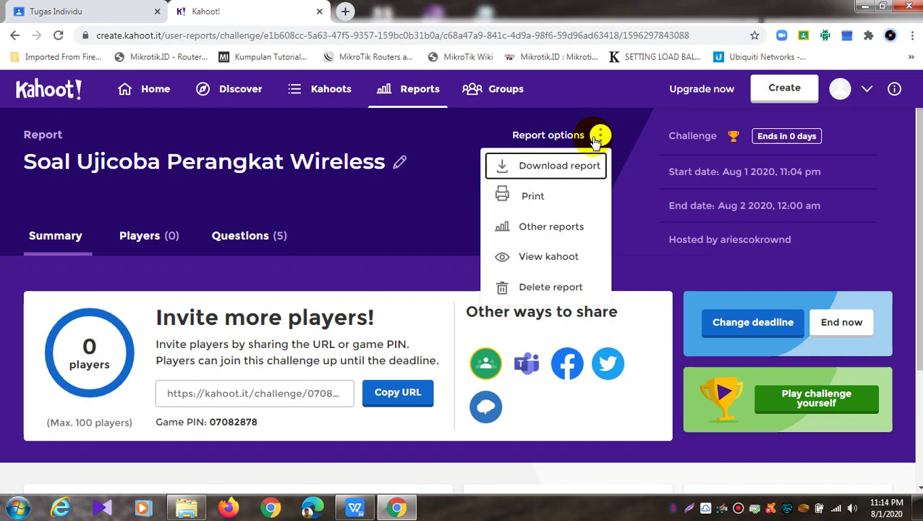
pyautogui.click(628, 171)
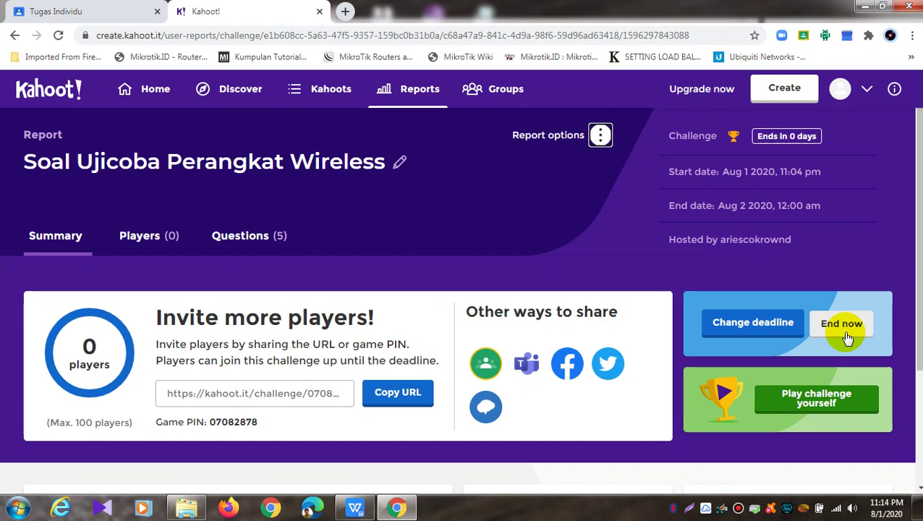
# Leave the deadline settings unchanged and end the challenge immediately
pyautogui.click(753, 330)
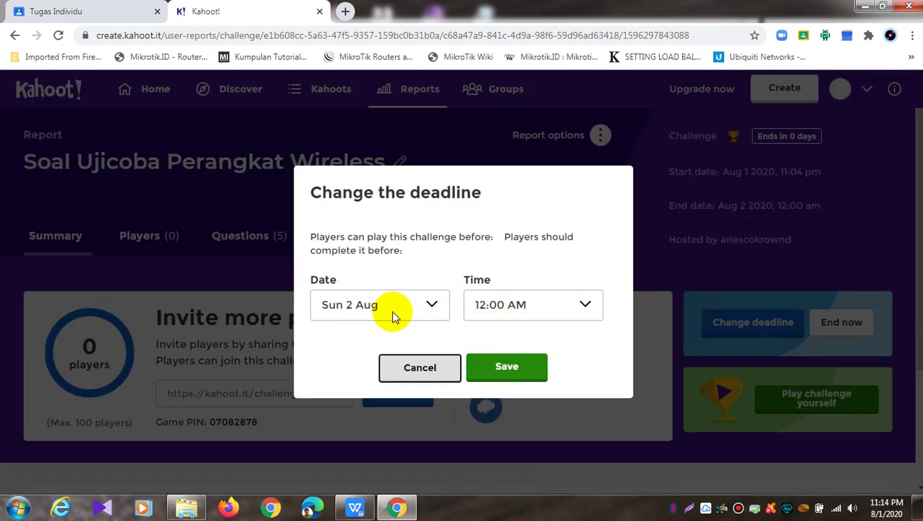
pyautogui.click(413, 369)
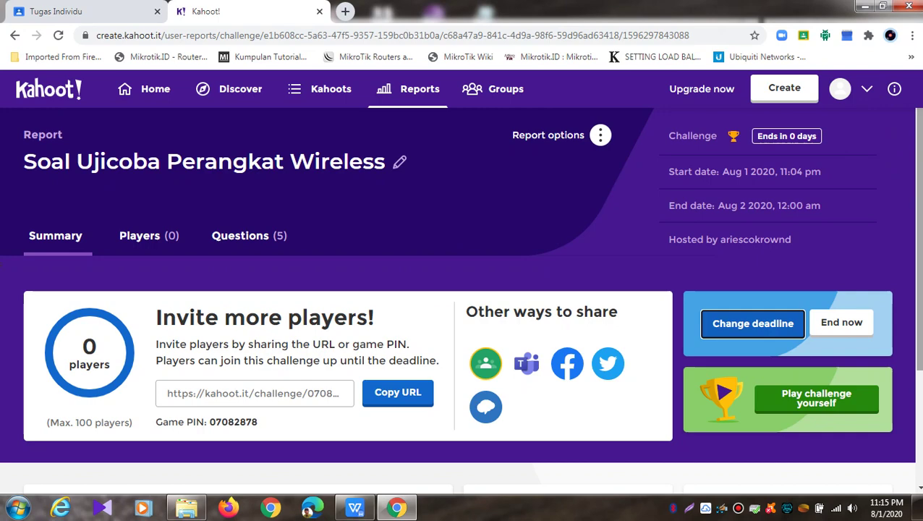
pyautogui.scroll(-3, 857, 316)
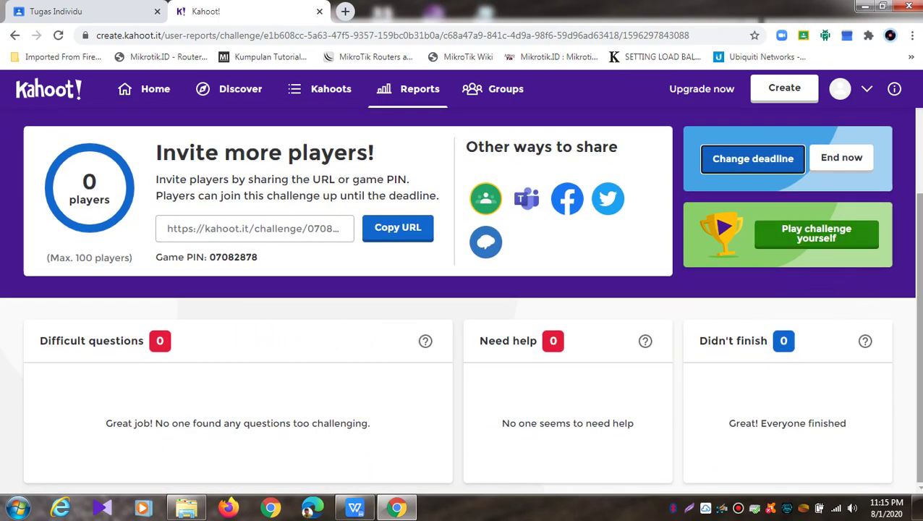
pyautogui.scroll(1, 916, 286)
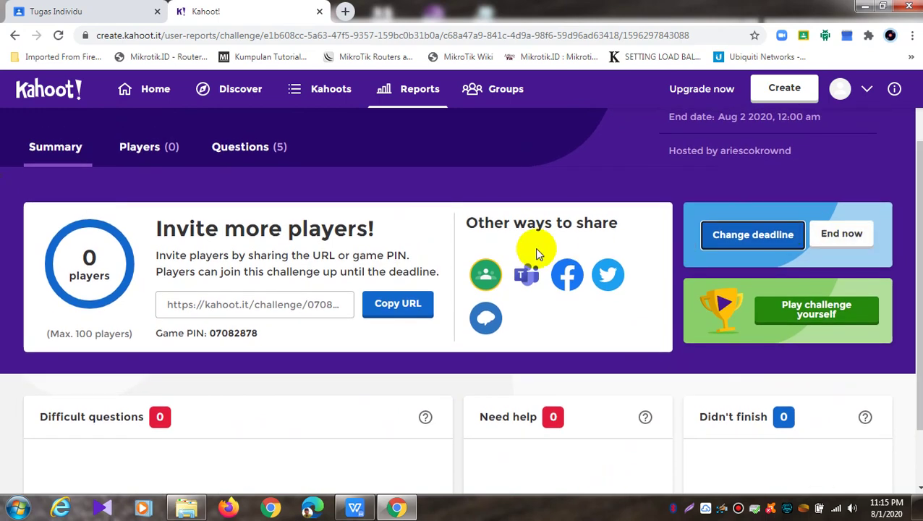
pyautogui.click(841, 233)
pyautogui.click(505, 327)
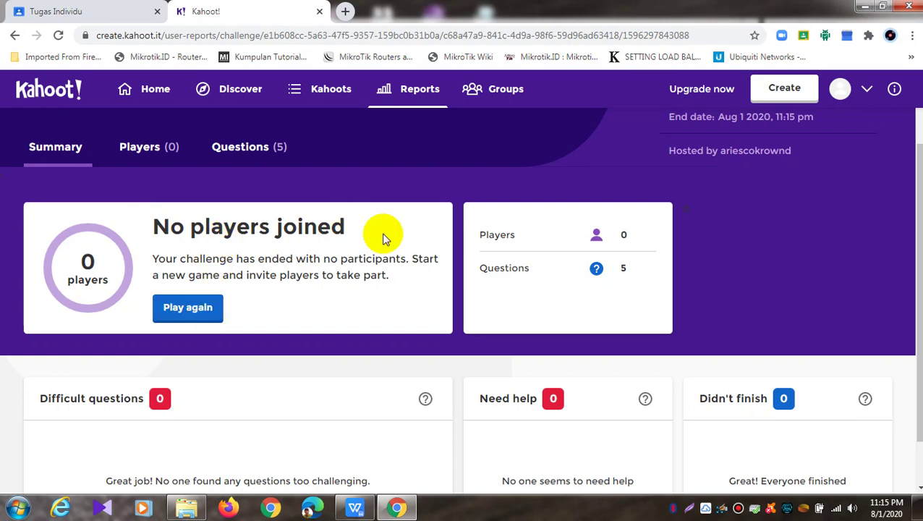
# Create a challenge with randomized answer order, then end that running challenge right away
pyautogui.click(215, 308)
pyautogui.click(566, 317)
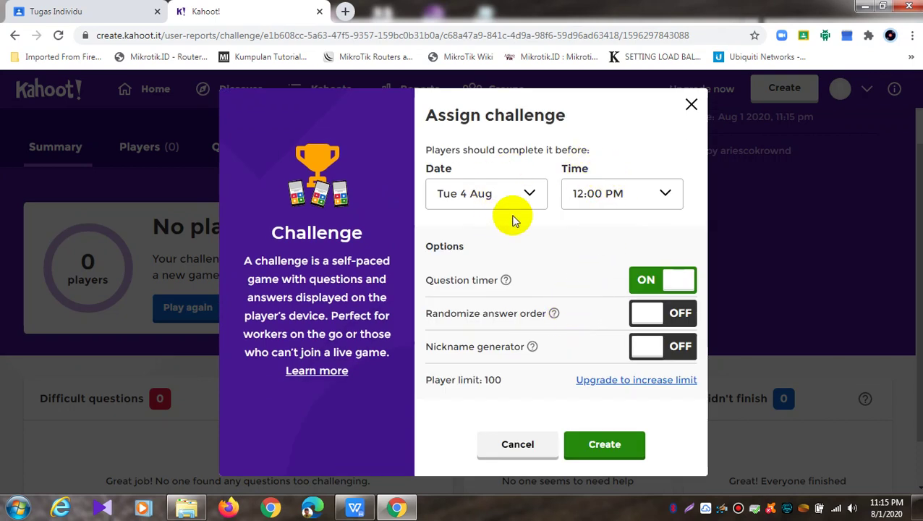
pyautogui.click(655, 313)
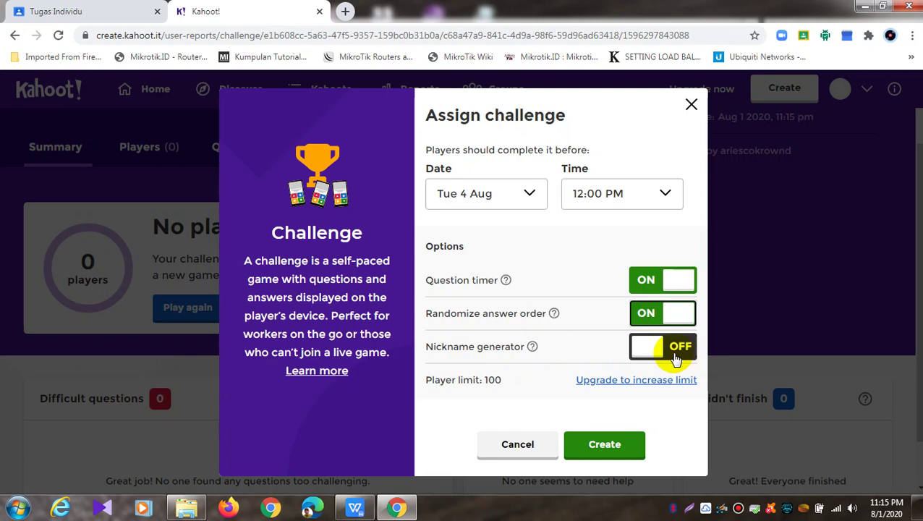
pyautogui.click(588, 444)
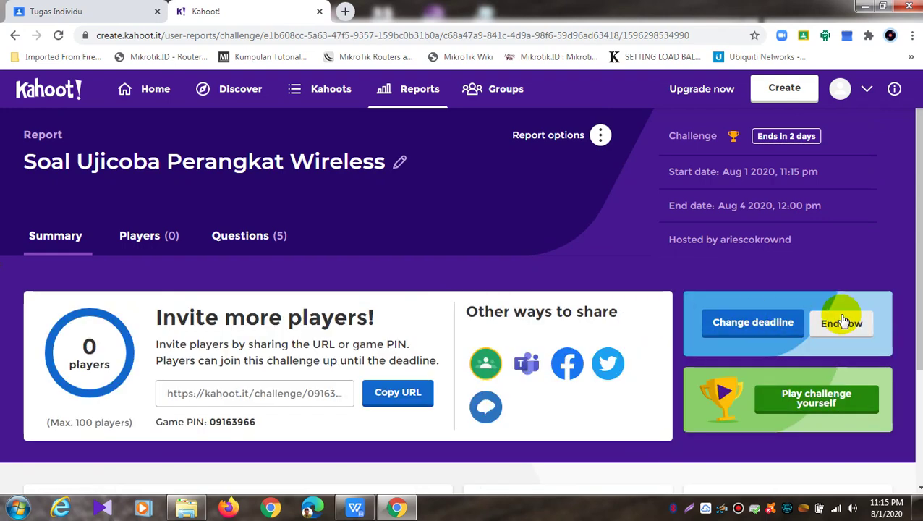
pyautogui.click(843, 321)
pyautogui.click(522, 327)
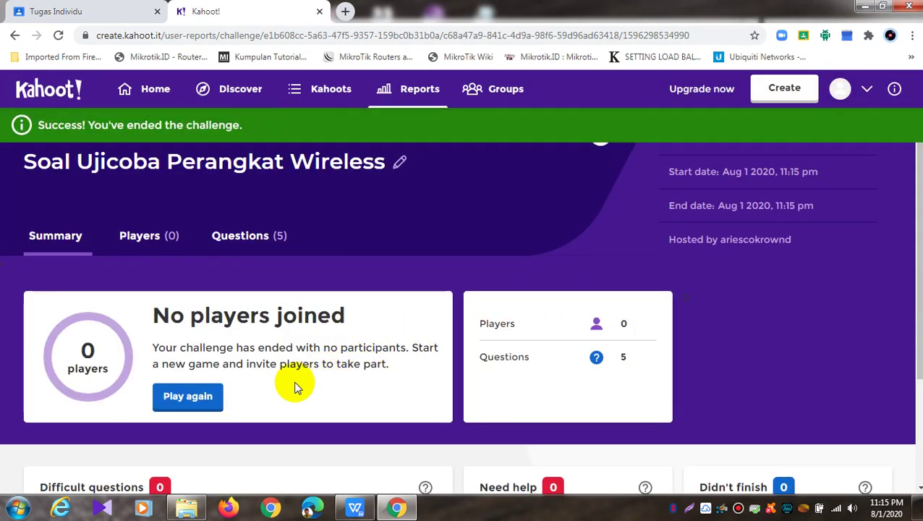
# Reassign the kahoot as a challenge due Sun 2 Aug, 12:00 AM, with randomized answer order
pyautogui.click(210, 400)
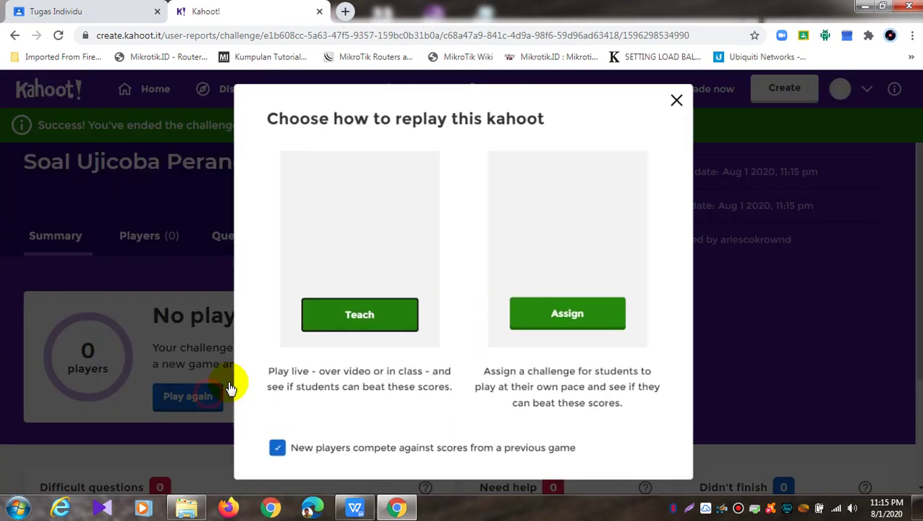
pyautogui.click(546, 316)
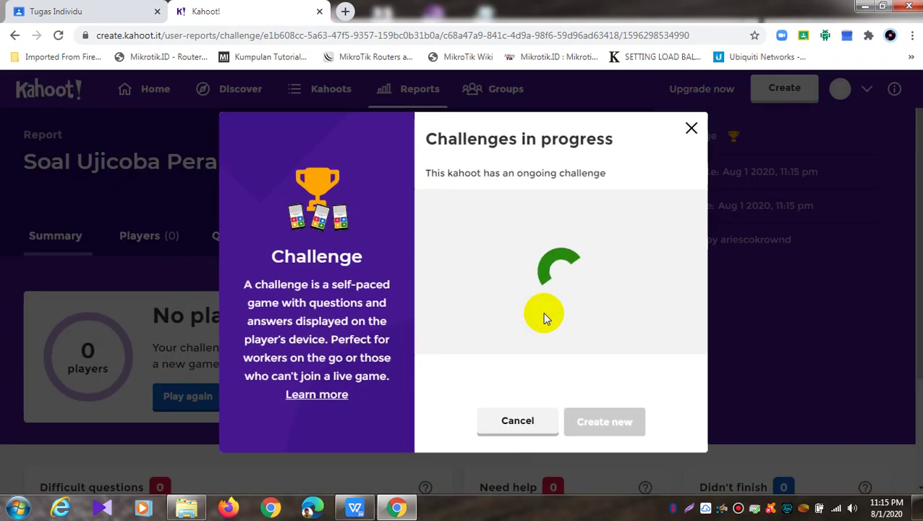
pyautogui.click(539, 196)
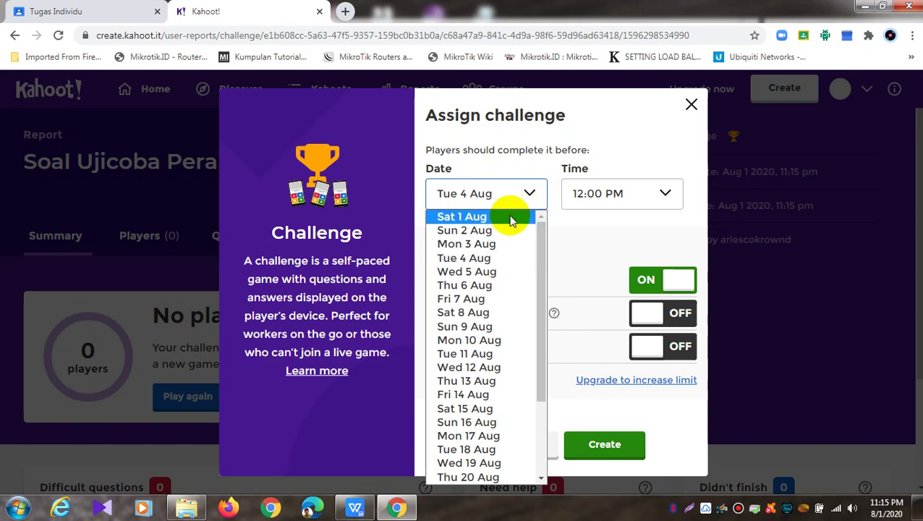
pyautogui.click(503, 229)
pyautogui.click(643, 201)
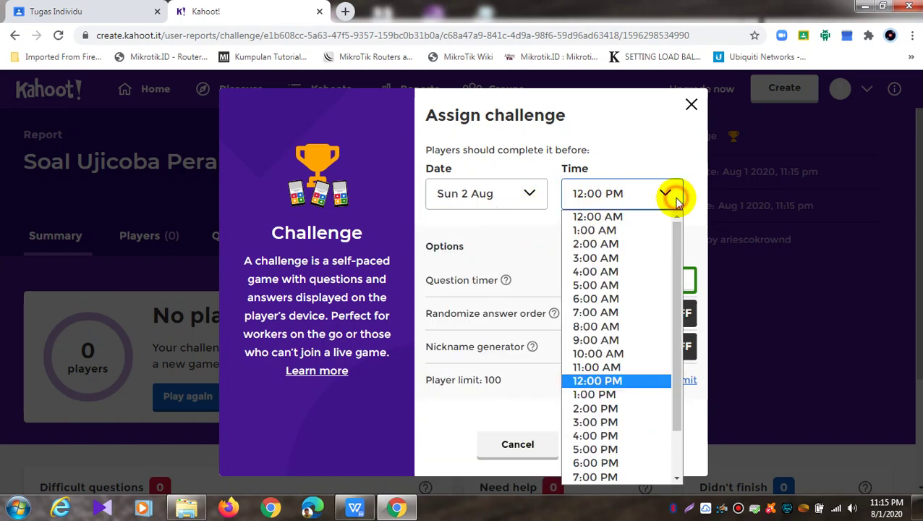
pyautogui.click(639, 215)
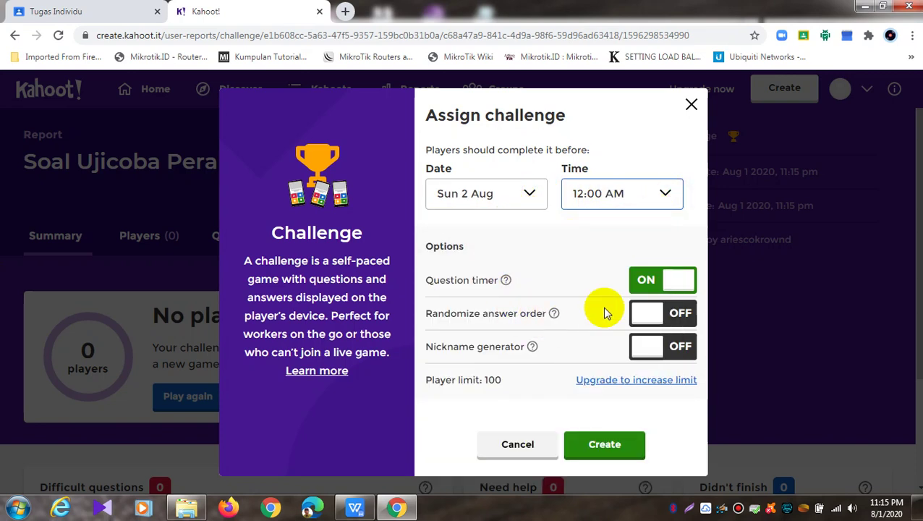
pyautogui.click(654, 316)
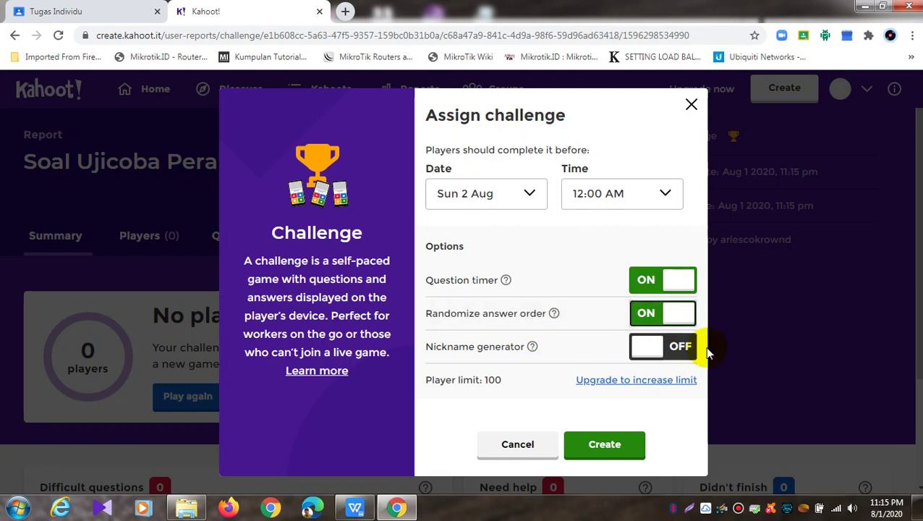
pyautogui.click(607, 445)
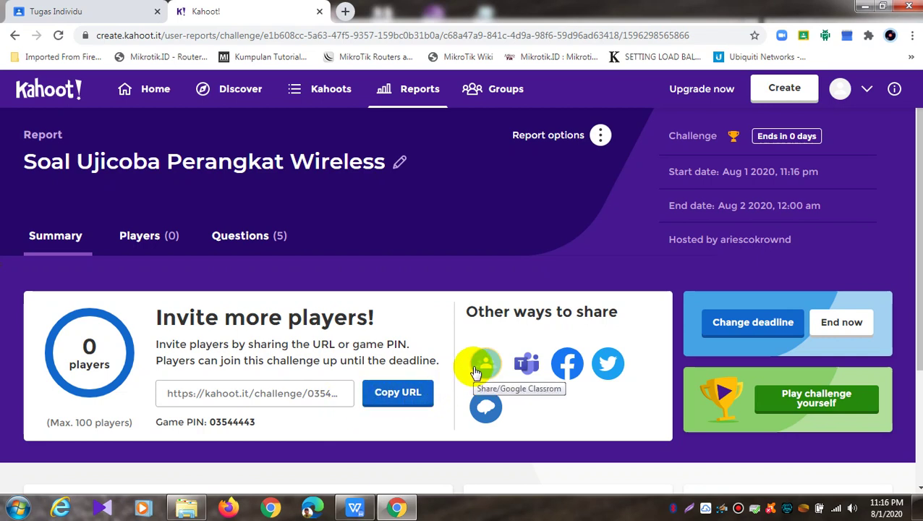
# Copy the new challenge's share link, close the Tugas Individu tab, and open a blank tab
pyautogui.click(387, 393)
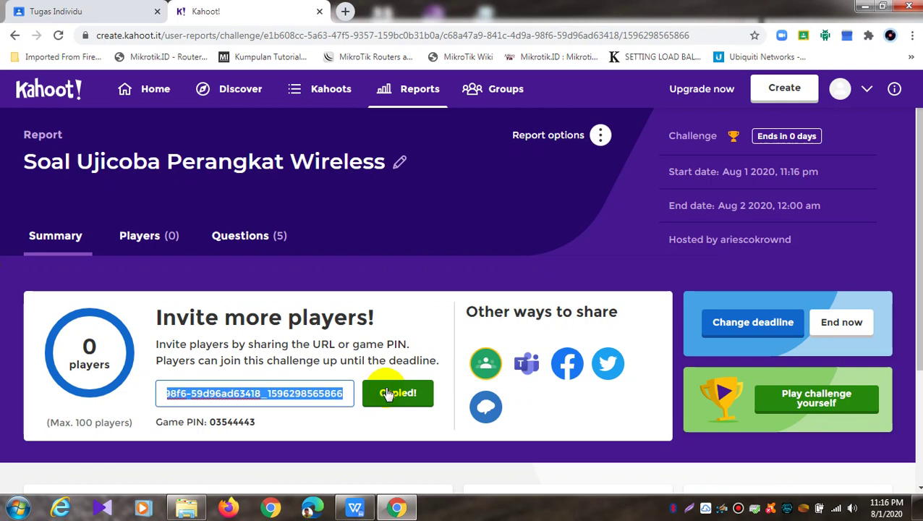
pyautogui.click(99, 15)
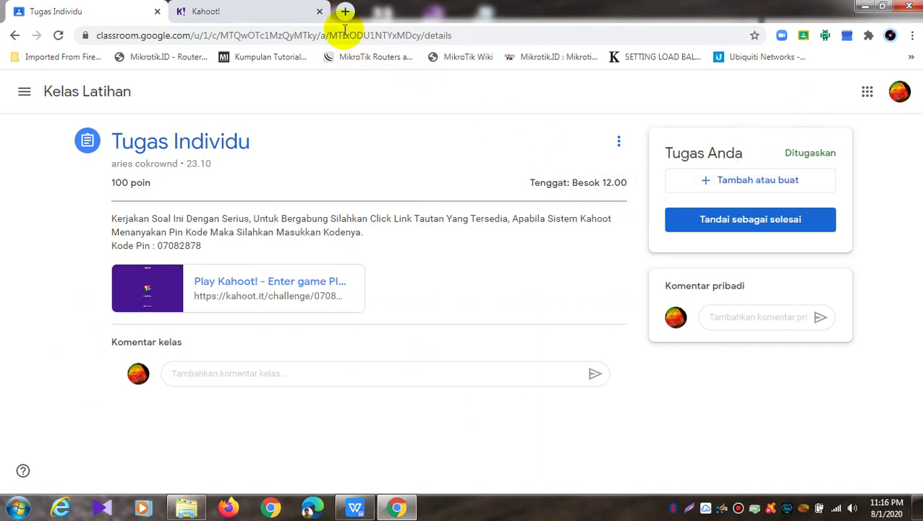
pyautogui.click(156, 12)
pyautogui.click(182, 11)
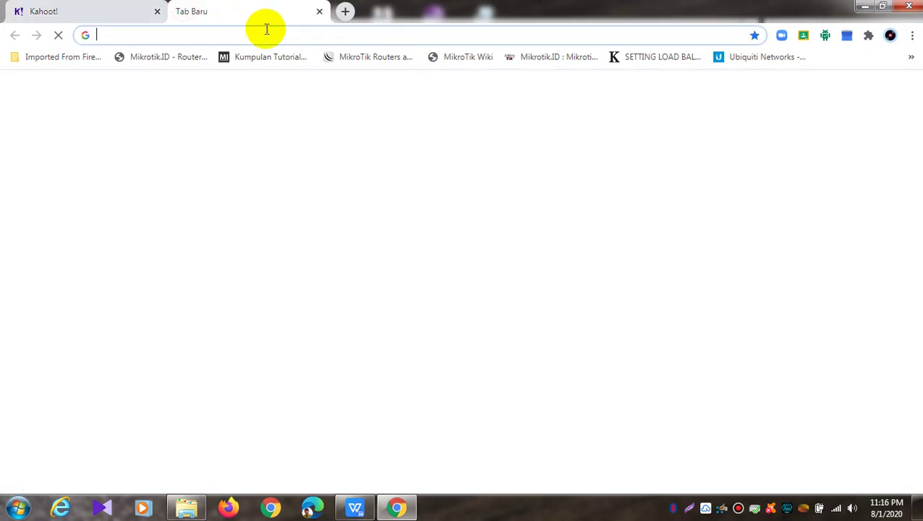
pyautogui.click(299, 32)
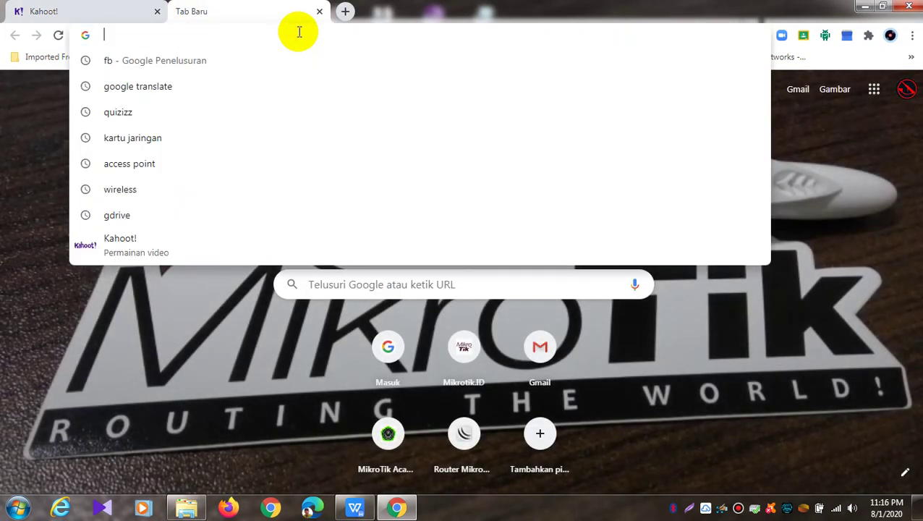
# Launch Classroom from the Google apps grid and open the Kelas Latihan classwork
pyautogui.click(875, 89)
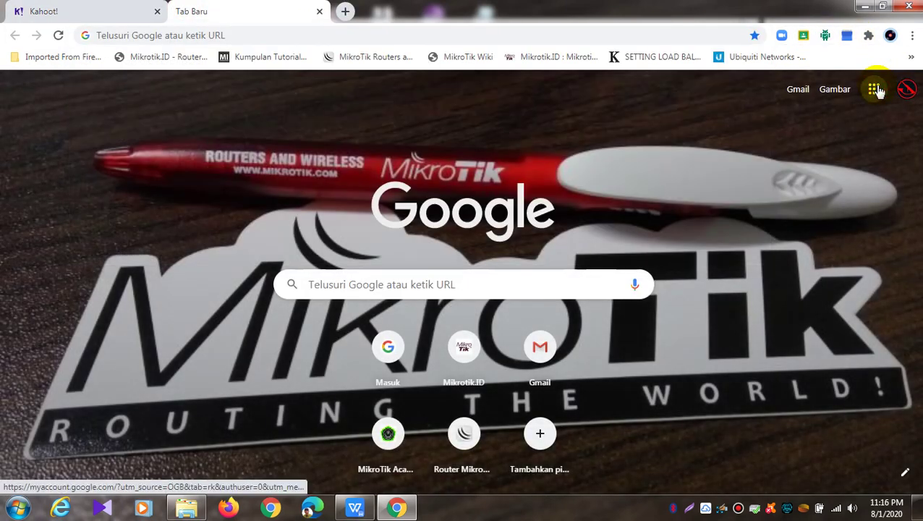
pyautogui.scroll(-4, 890, 264)
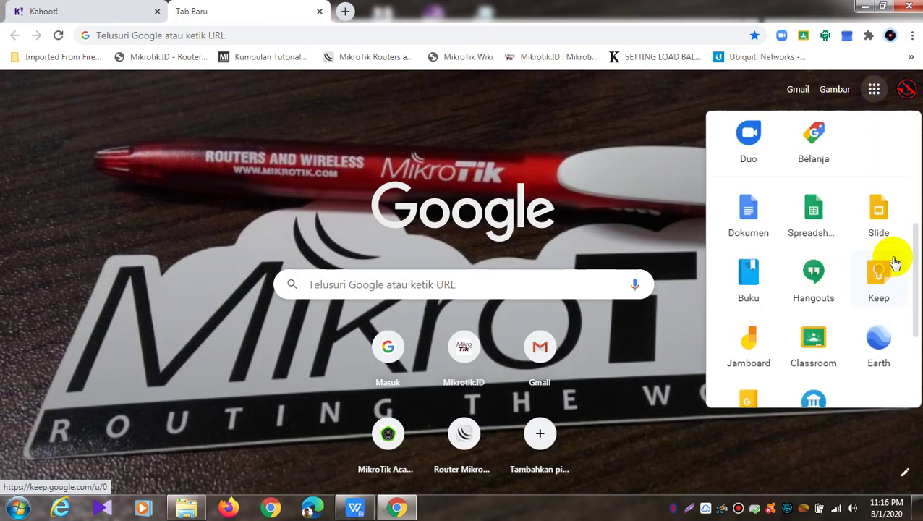
pyautogui.click(822, 334)
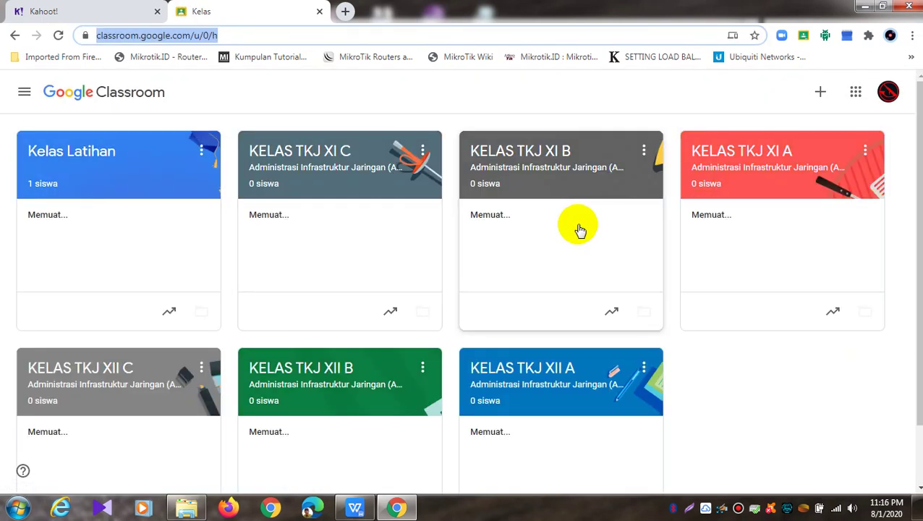
pyautogui.click(123, 179)
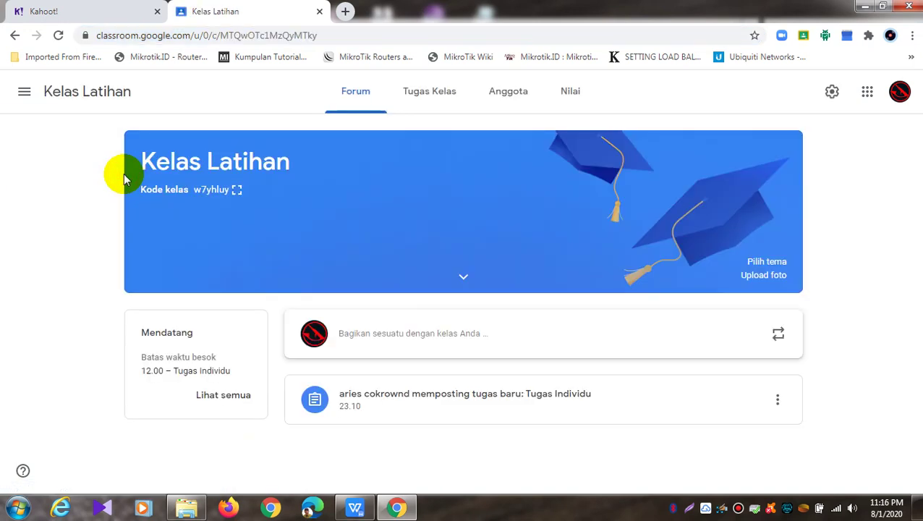
pyautogui.click(449, 99)
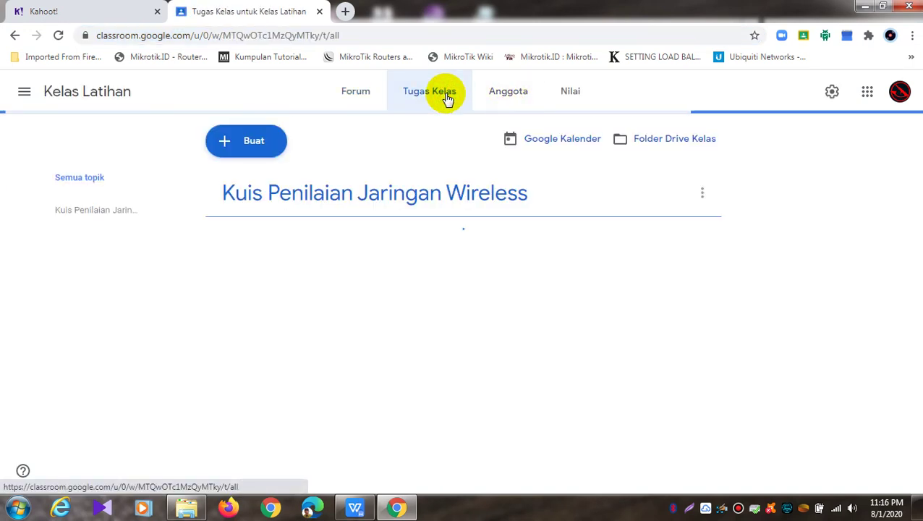
# Expand Tugas Individu and view its student work before returning to the classwork list
pyautogui.click(465, 236)
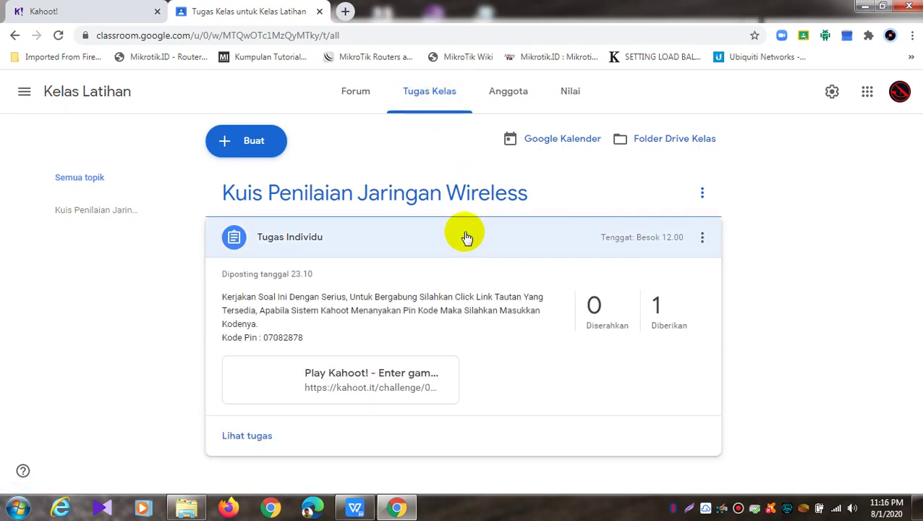
pyautogui.click(257, 437)
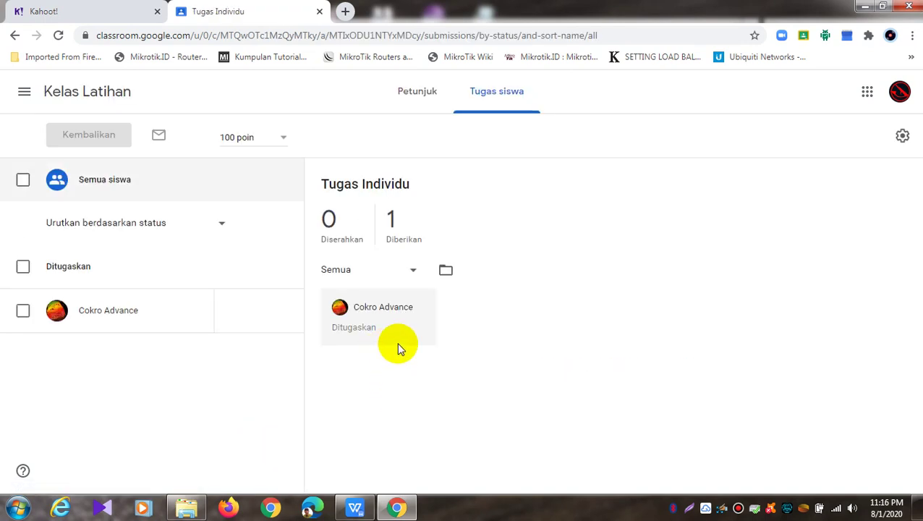
pyautogui.click(14, 36)
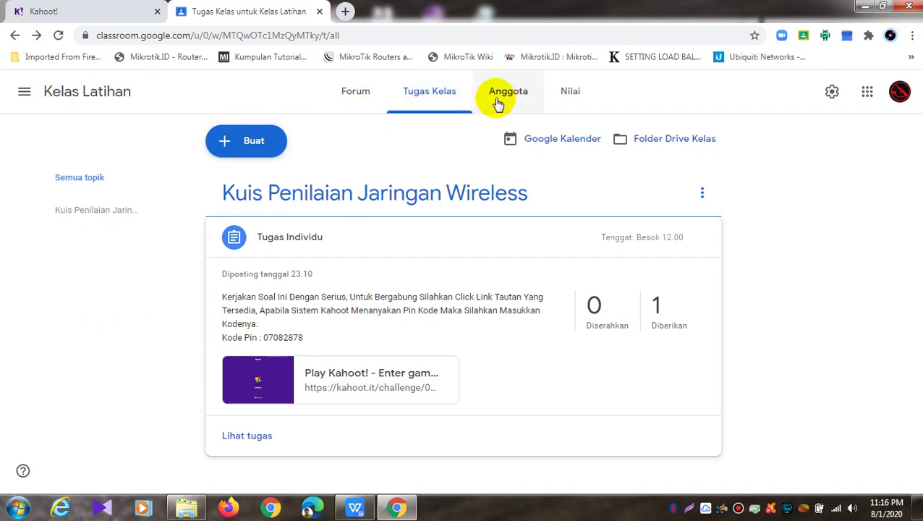
# Start renaming the Kuis Penilaian Jaringan Wireless topic, then cancel without changes
pyautogui.click(703, 194)
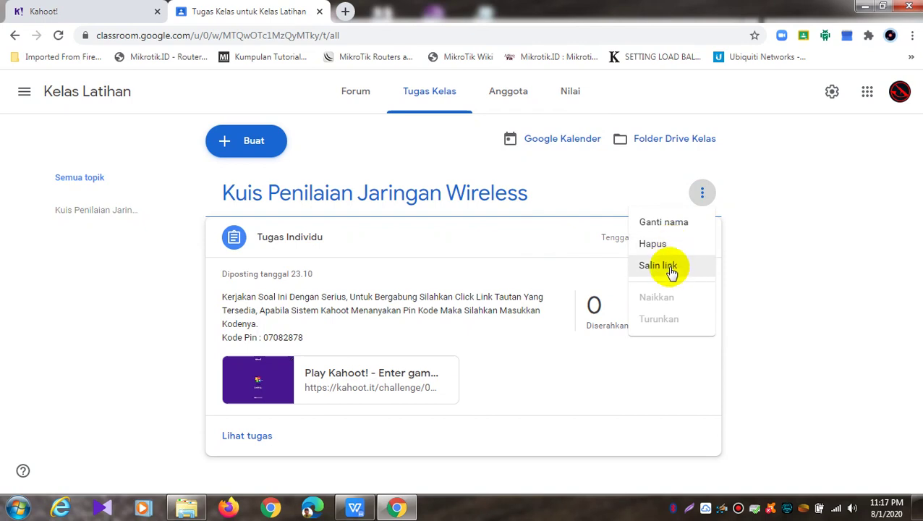
pyautogui.click(664, 222)
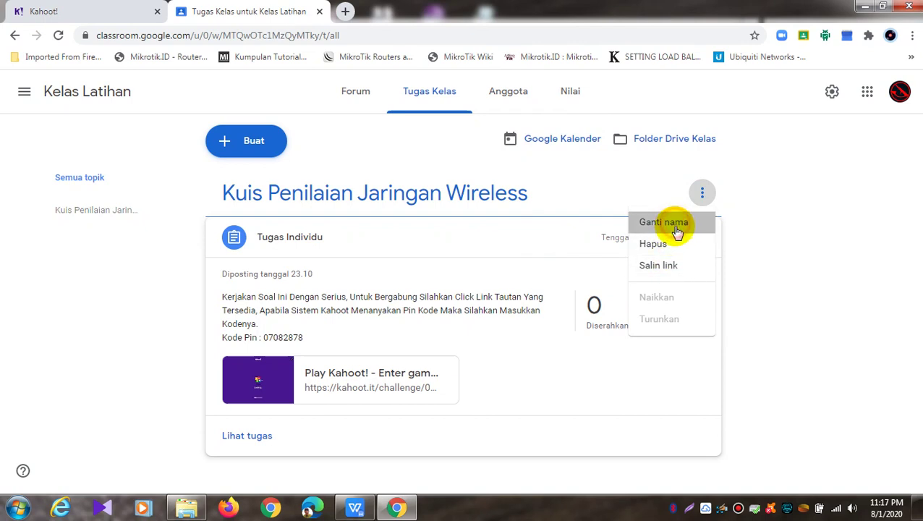
pyautogui.click(462, 327)
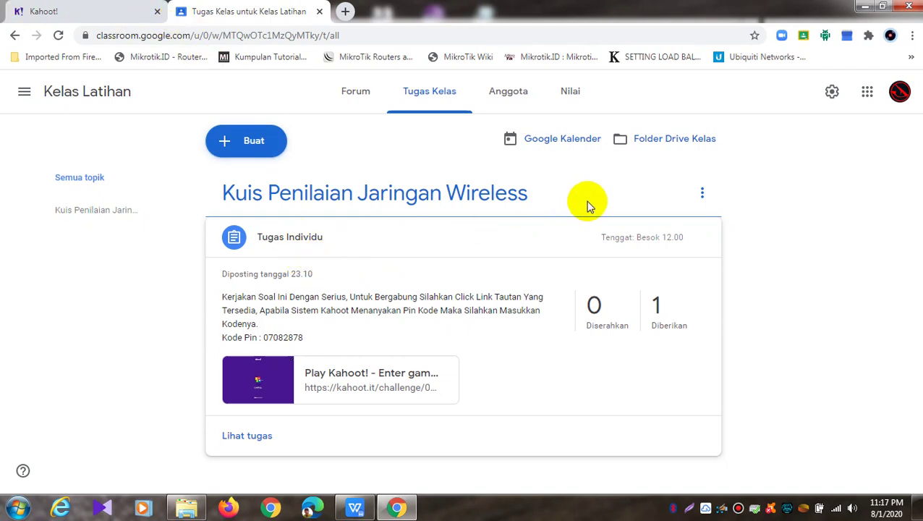
# Delete the Kuis Penilaian Jaringan Wireless topic
pyautogui.click(702, 193)
pyautogui.click(683, 245)
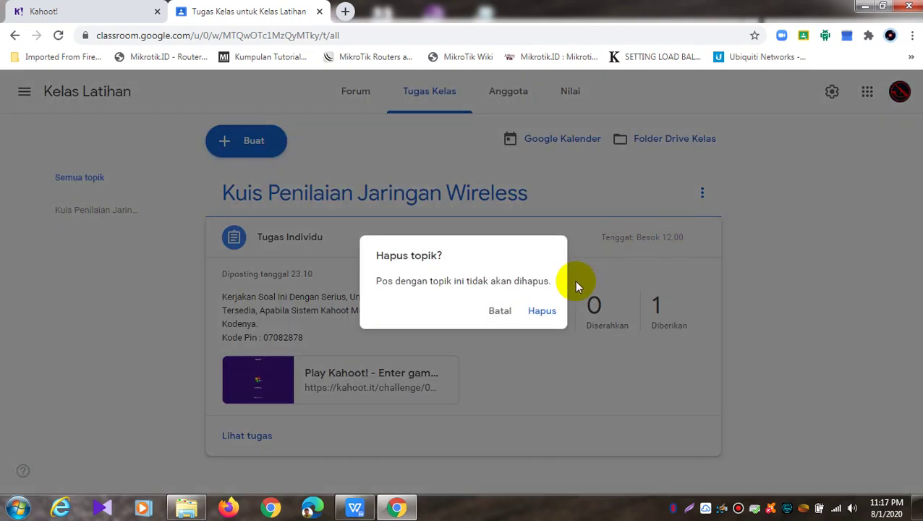
pyautogui.click(544, 310)
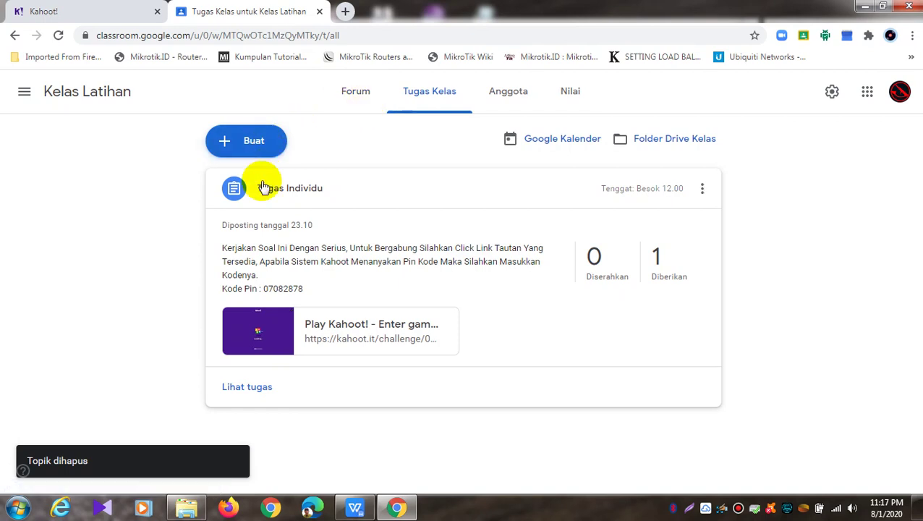
# Delete the old Tugas Individu assignment from the classwork
pyautogui.click(701, 188)
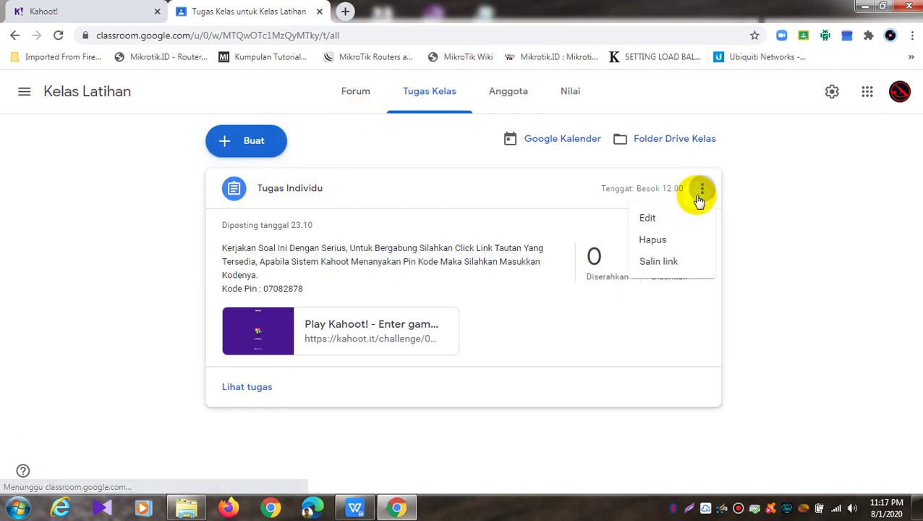
pyautogui.click(671, 241)
pyautogui.click(541, 317)
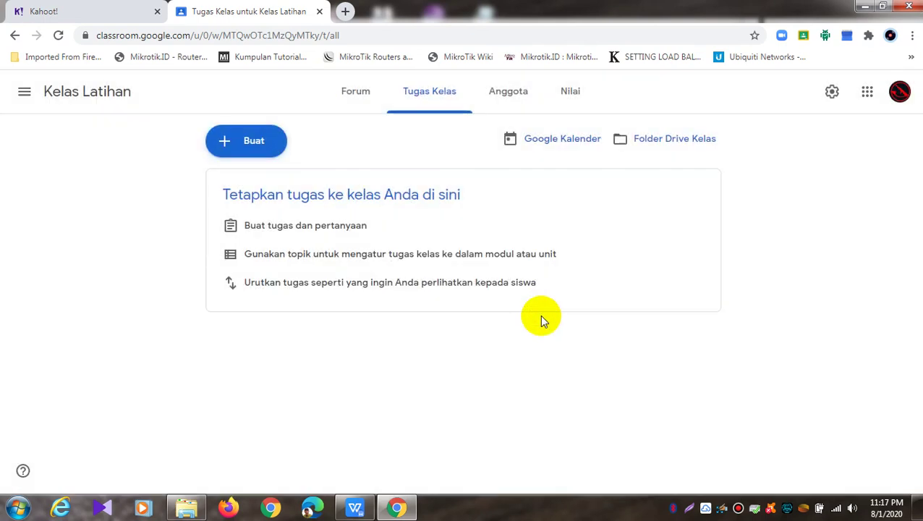
pyautogui.click(258, 155)
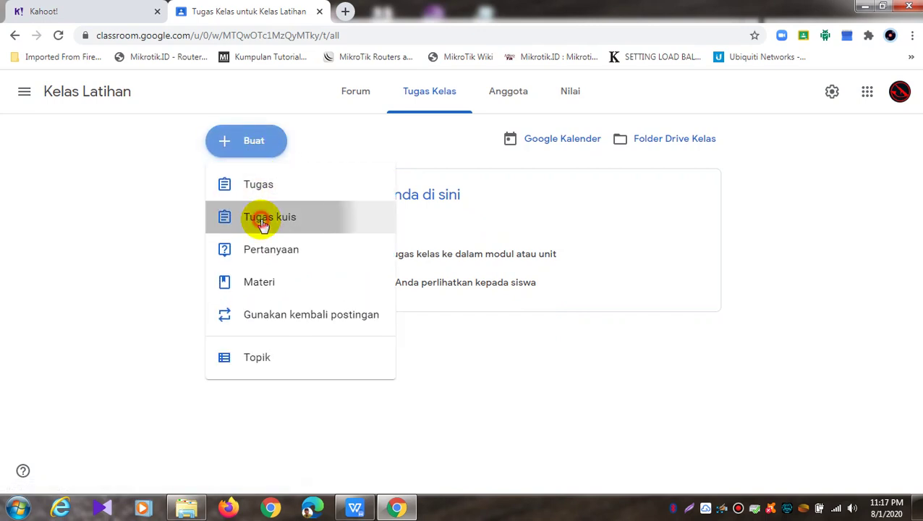
# Create a quiz assignment, replacing the Blank Quiz form with the pasted Kahoot challenge link
pyautogui.click(260, 219)
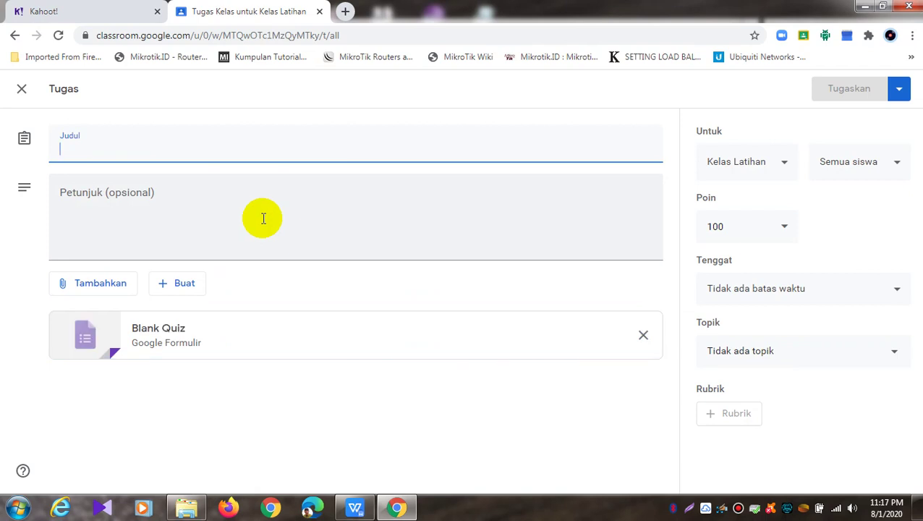
pyautogui.click(641, 336)
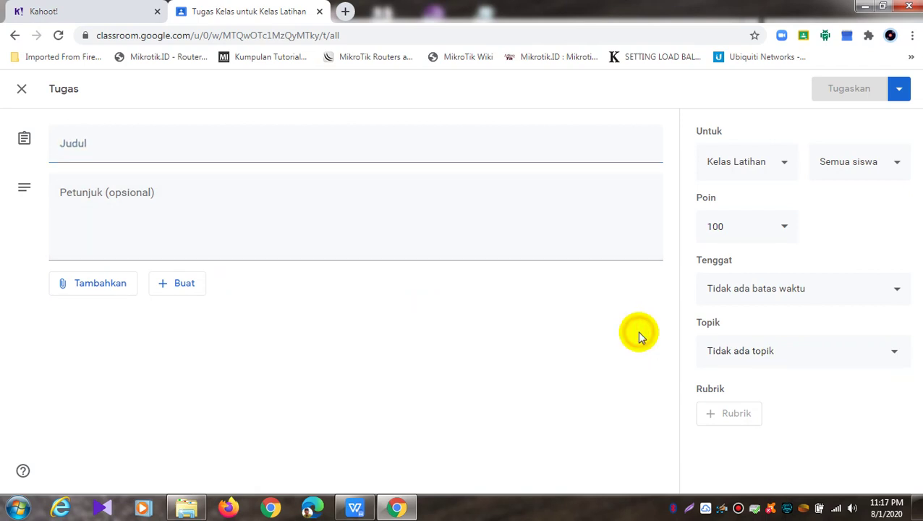
pyautogui.click(127, 295)
pyautogui.click(110, 334)
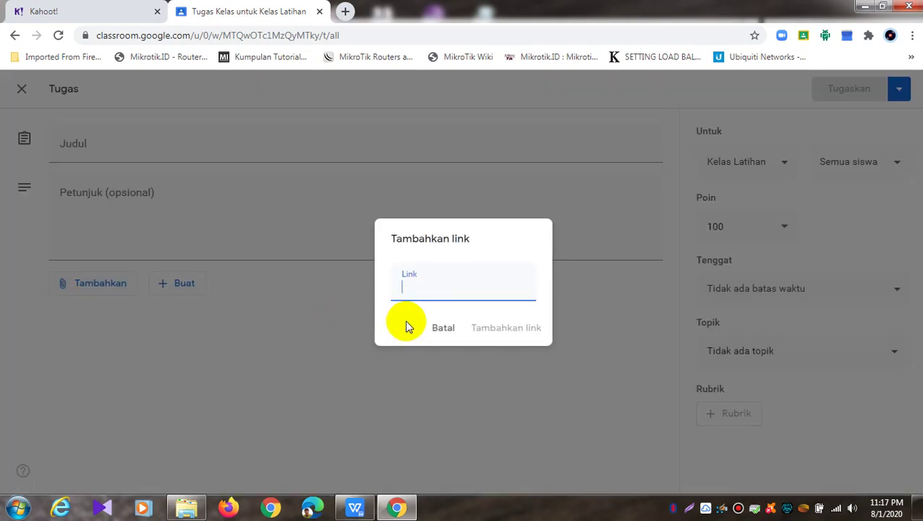
pyautogui.rightClick(423, 295)
pyautogui.click(454, 380)
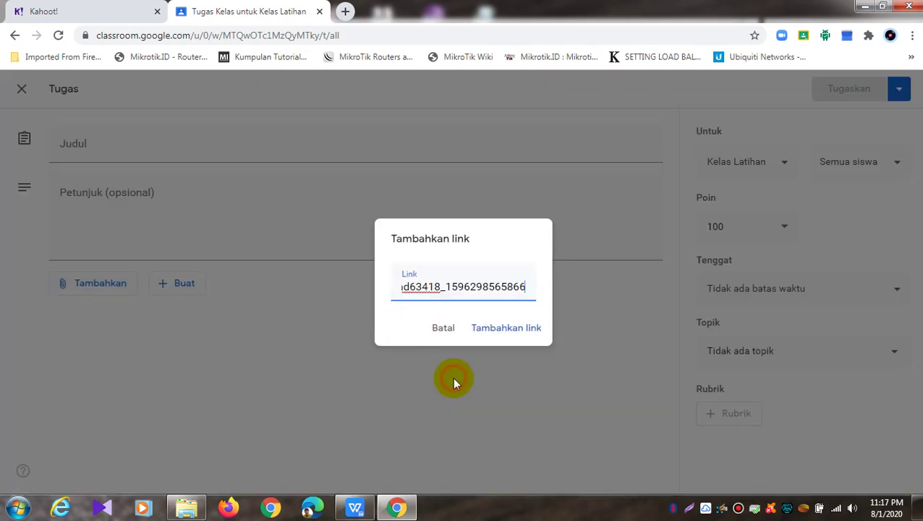
pyautogui.click(506, 329)
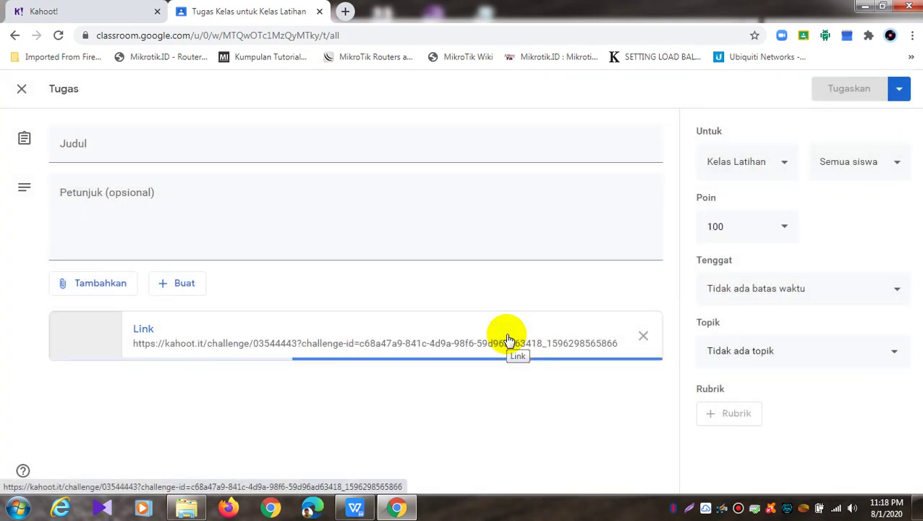
pyautogui.click(239, 148)
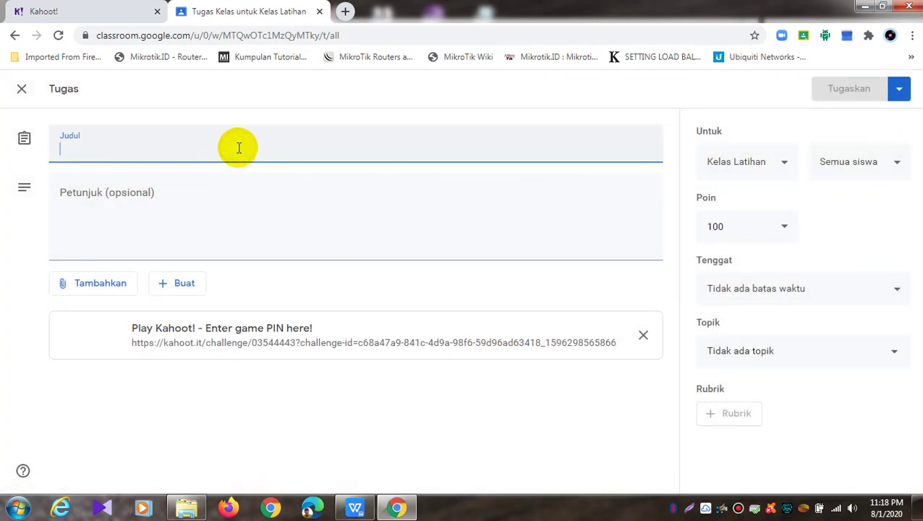
# Title the assignment 'Tugas Individu' and write instructions for joining the Kahoot quiz with a PIN
pyautogui.write('T')
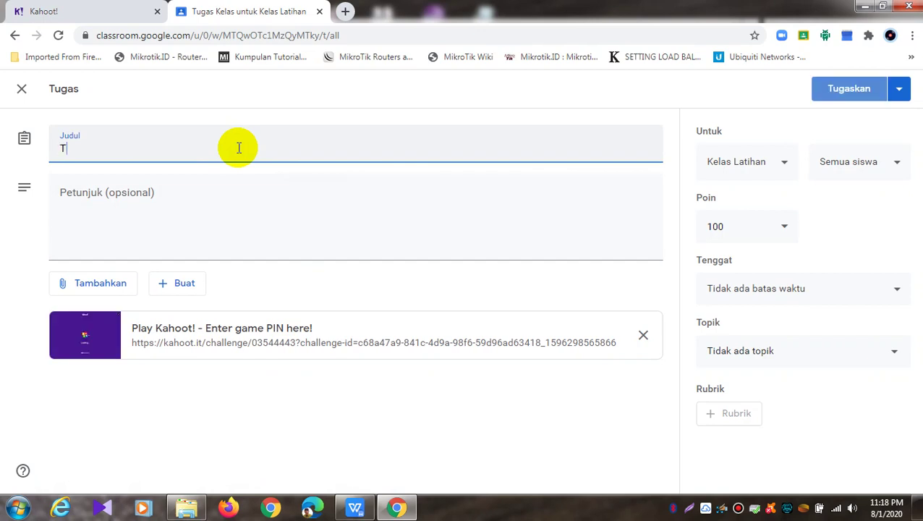
pyautogui.write('ugas Indivi')
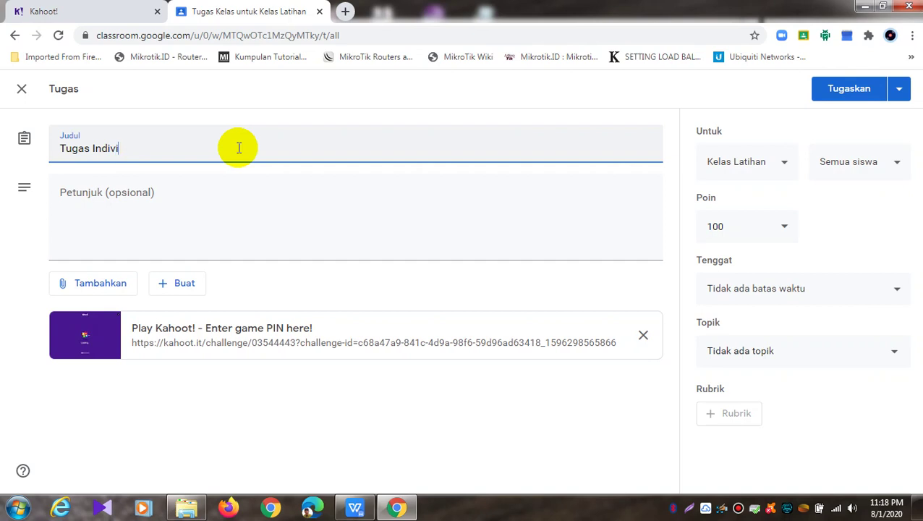
pyautogui.write('du')
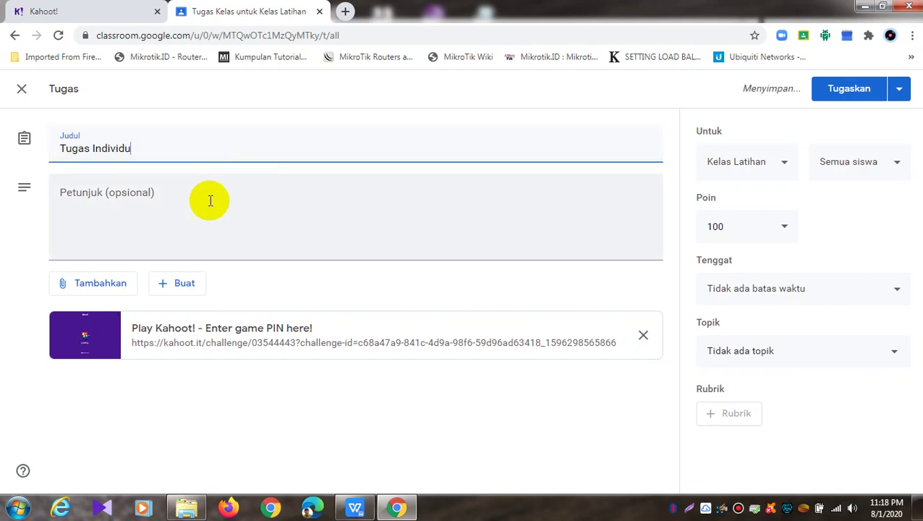
pyautogui.click(210, 201)
pyautogui.write('K')
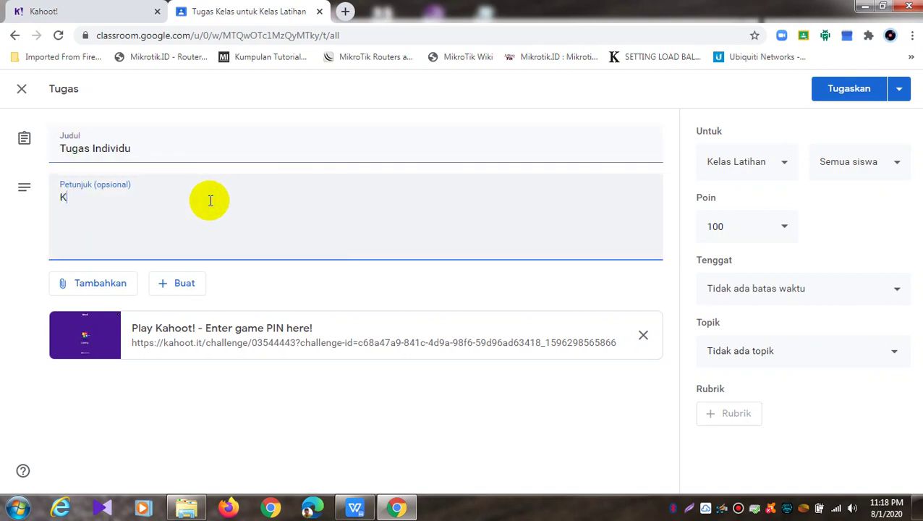
pyautogui.write('erjakan ')
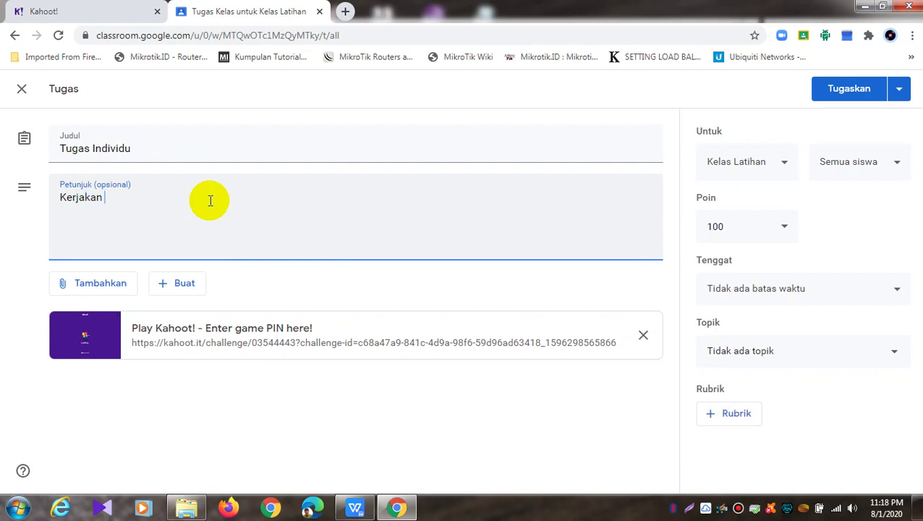
pyautogui.write('Kuis Ini dDengan Serius')
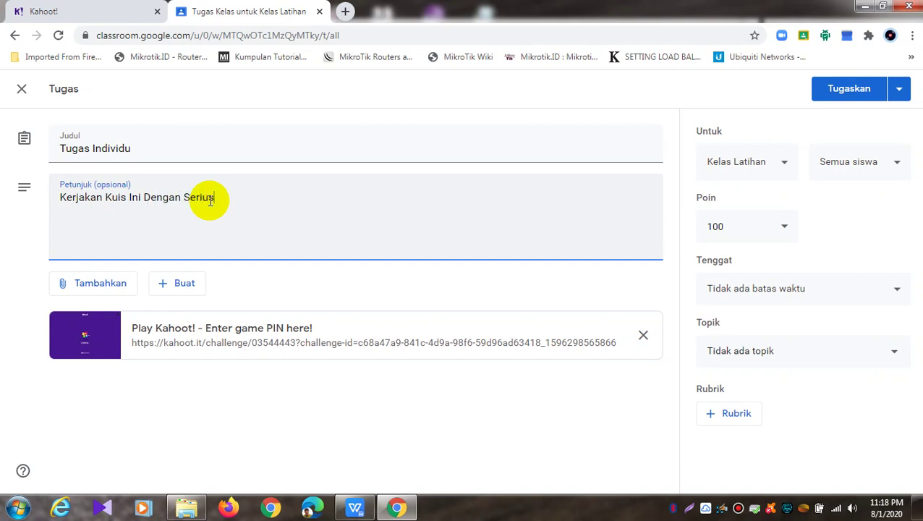
pyautogui.write(', Untuk Bergabung ')
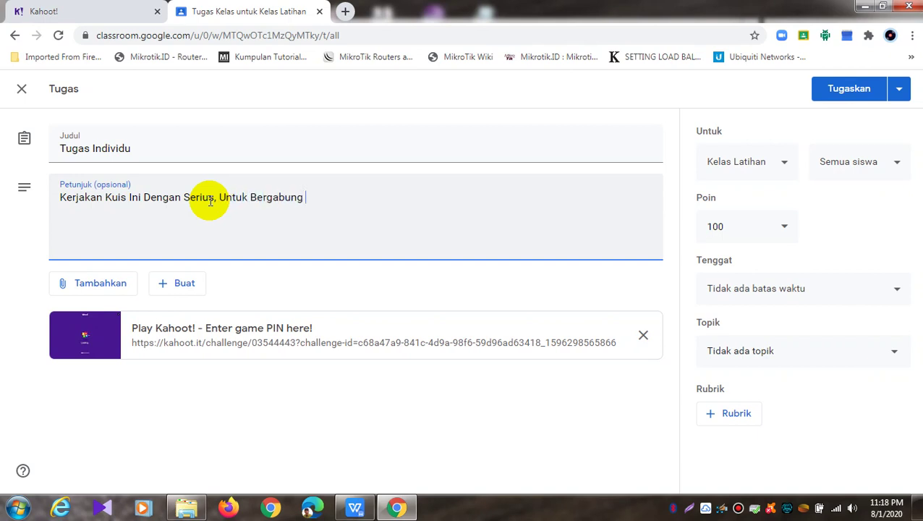
pyautogui.write('dari')
pyautogui.press('BackSpace')
pyautogui.press('BackSpace')
pyautogui.press('BackSpace')
pyautogui.press('BackSpace')
pyautogui.write('Dan Mengerjakan Silahkan ')
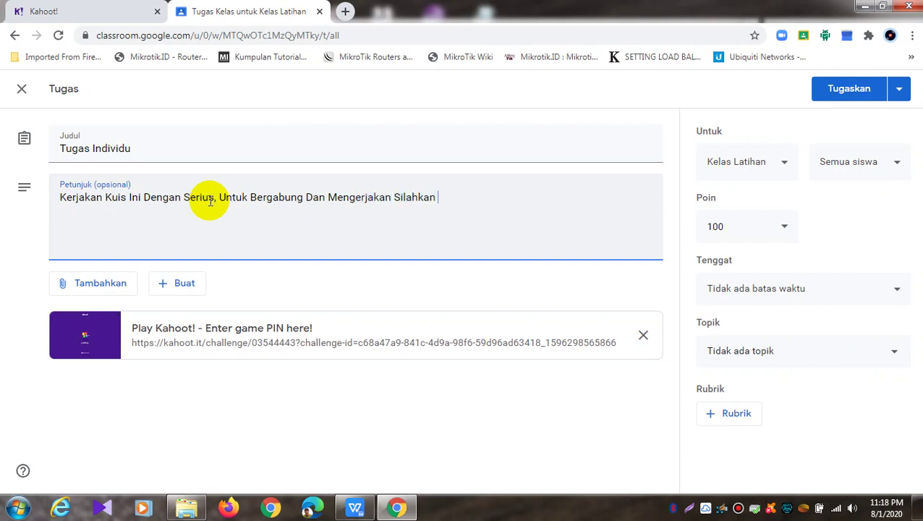
pyautogui.write('Click Tautan Link Y')
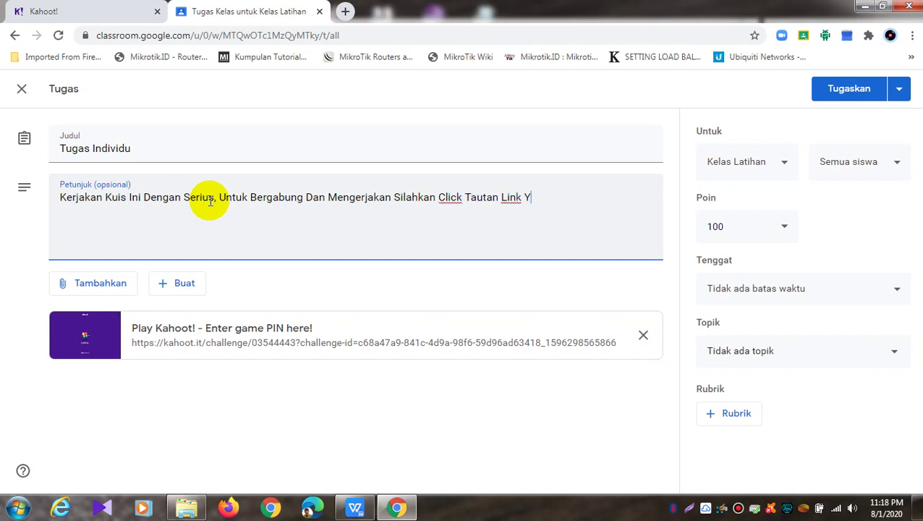
pyautogui.write('ang telah Dis')
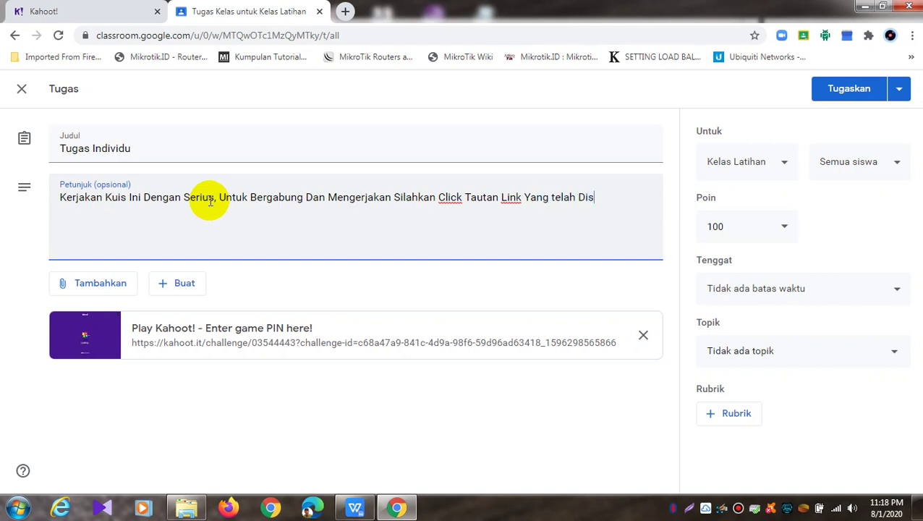
pyautogui.write('ediakan')
pyautogui.write(',')
pyautogui.write(' Apabi')
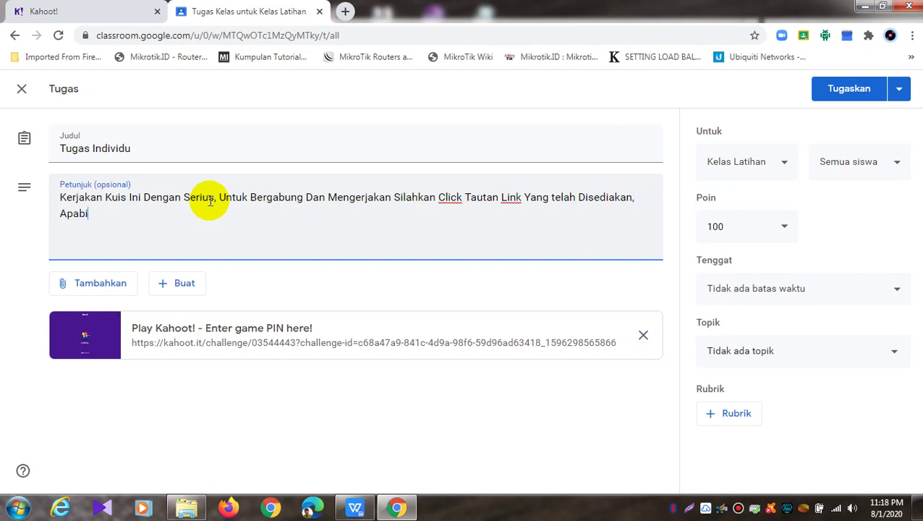
pyautogui.write('la Menanya')
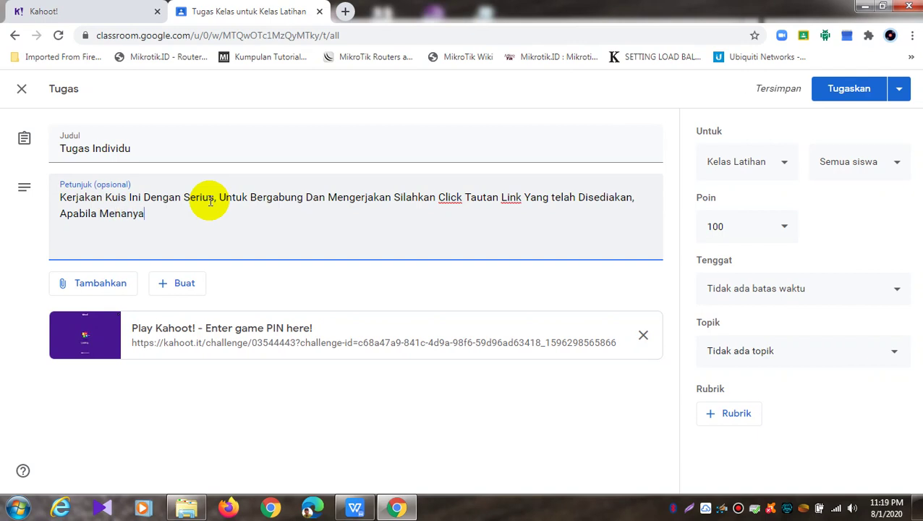
pyautogui.write('kan Game ')
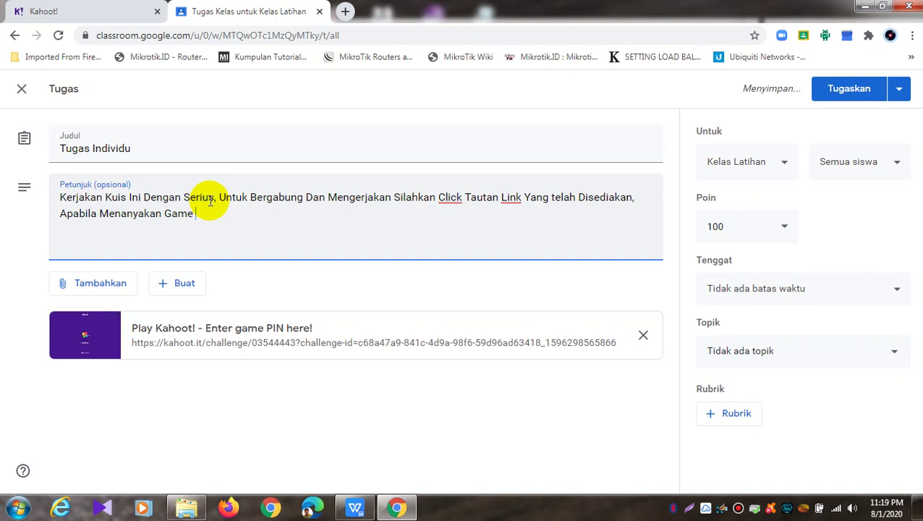
pyautogui.write('Kuis Pin')
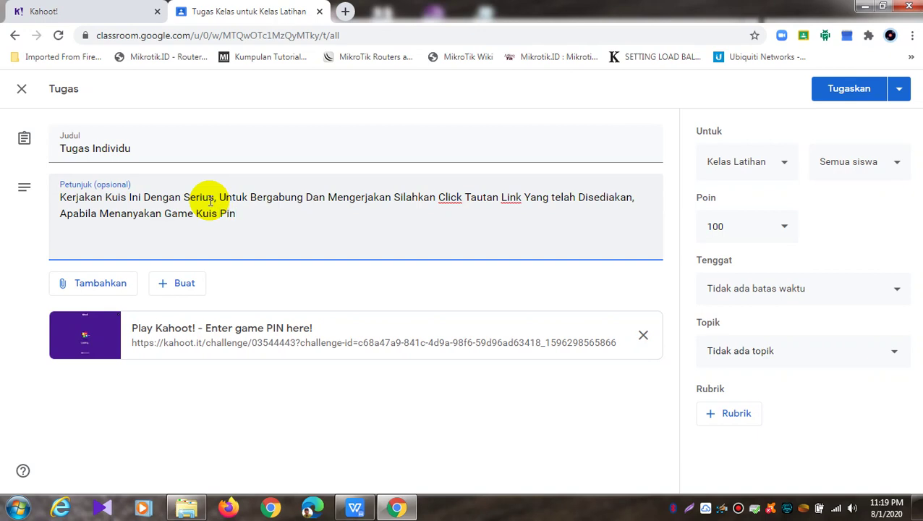
pyautogui.write(', silahkan')
pyautogui.press('BackSpace')
pyautogui.press('BackSpace')
pyautogui.press('BackSpace')
pyautogui.press('BackSpace')
pyautogui.press('BackSpace')
pyautogui.press('BackSpace')
pyautogui.press('BackSpace')
pyautogui.press('BackSpace')
pyautogui.write('Silahkan Mas')
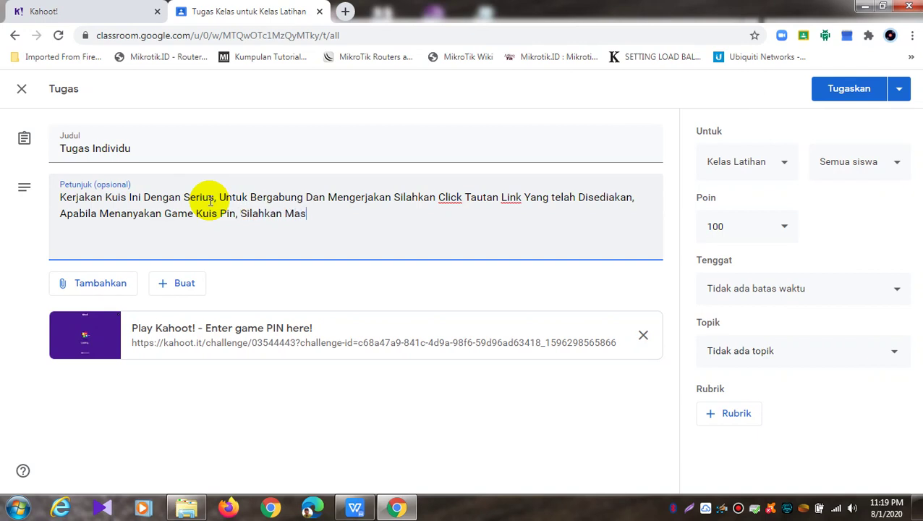
pyautogui.write('ukkan PIN')
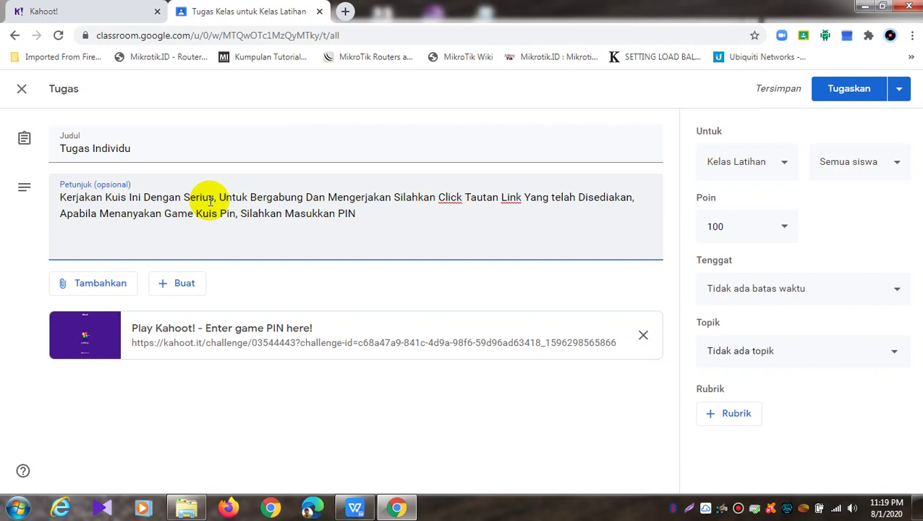
# Add a new 'Kode Pin :' line at the end of the instructions
pyautogui.press('Return')
pyautogui.write('Kode Pl')
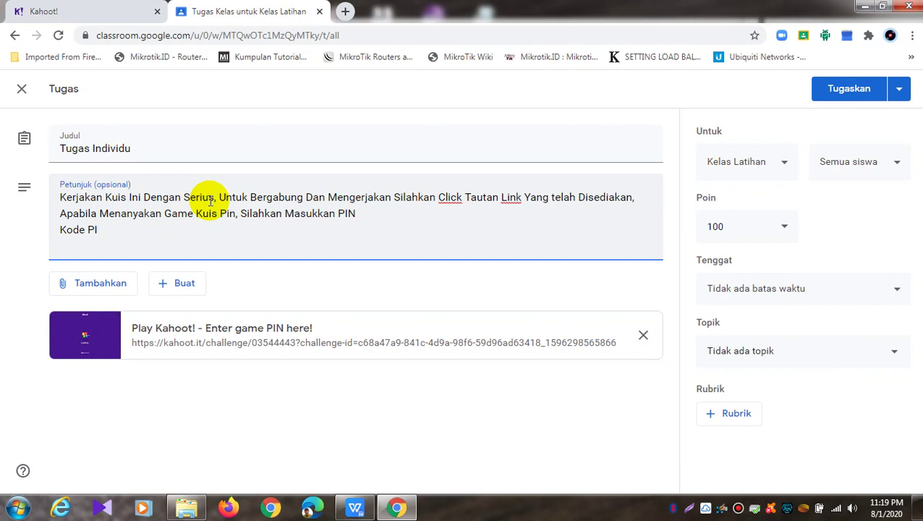
pyautogui.press('BackSpace')
pyautogui.write('in :')
pyautogui.click(44, 10)
# Copy the game PIN from the Kahoot challenge report and return to the Classroom draft
pyautogui.moveTo(274, 423); pyautogui.dragTo(208, 423)
pyautogui.hotkey('ctrl', 'c')
pyautogui.click(162, 422)
pyautogui.click(262, 423)
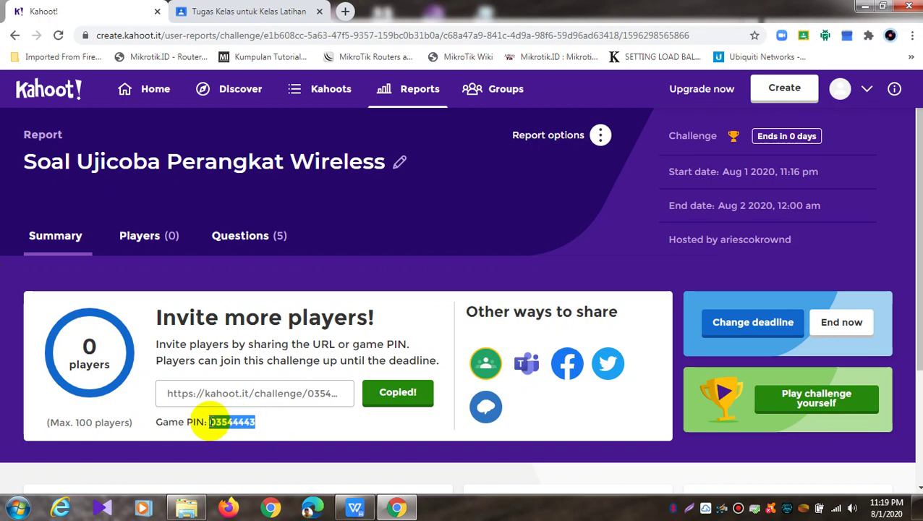
pyautogui.rightClick(221, 424)
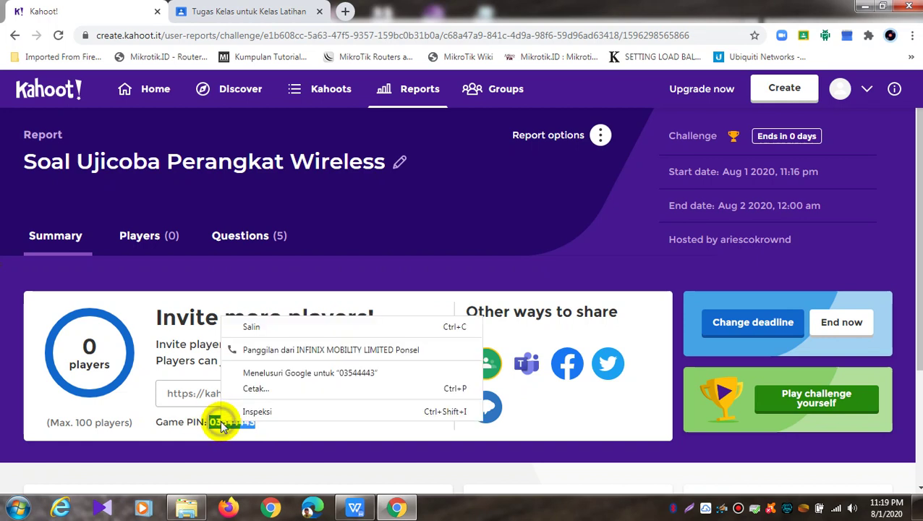
pyautogui.click(251, 326)
pyautogui.click(243, 9)
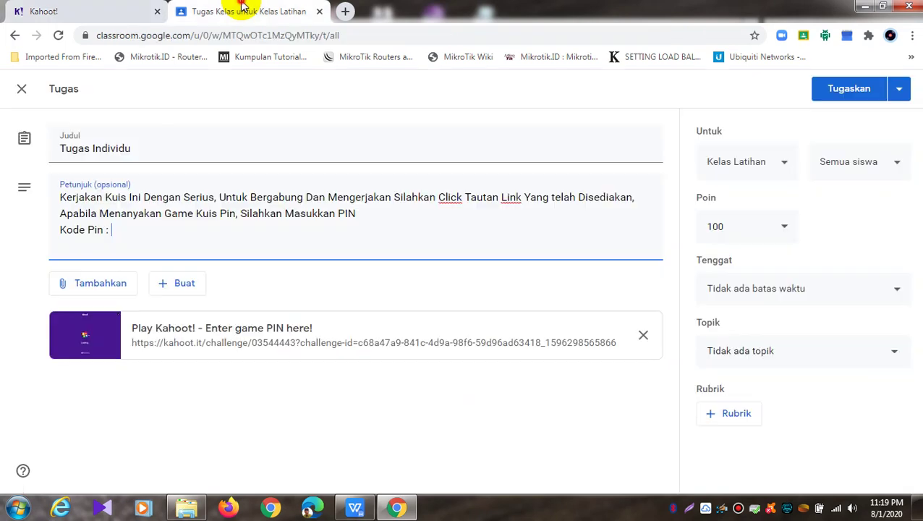
pyautogui.rightClick(174, 232)
# Paste the game PIN 03544443 after 'Kode Pin :' in the instructions
pyautogui.click(222, 313)
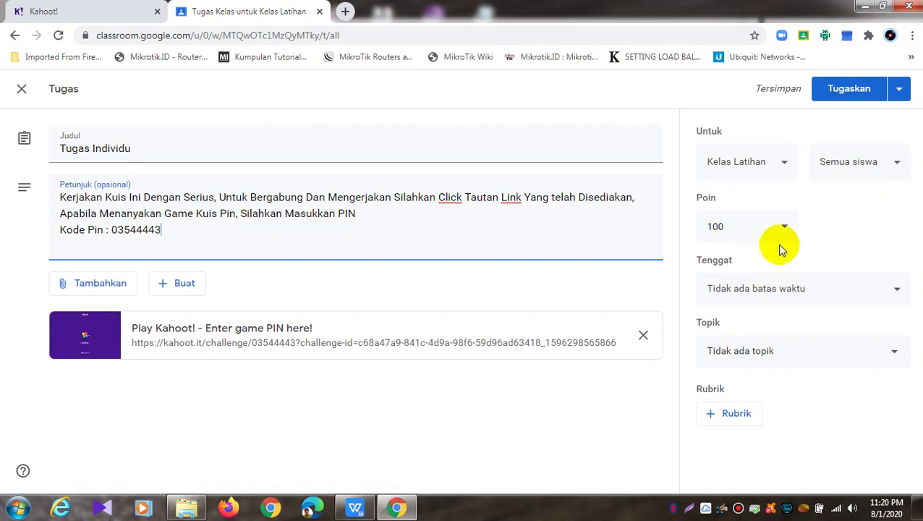
# Set the assignment due date to 2 August 2020 at 12.00
pyautogui.click(769, 298)
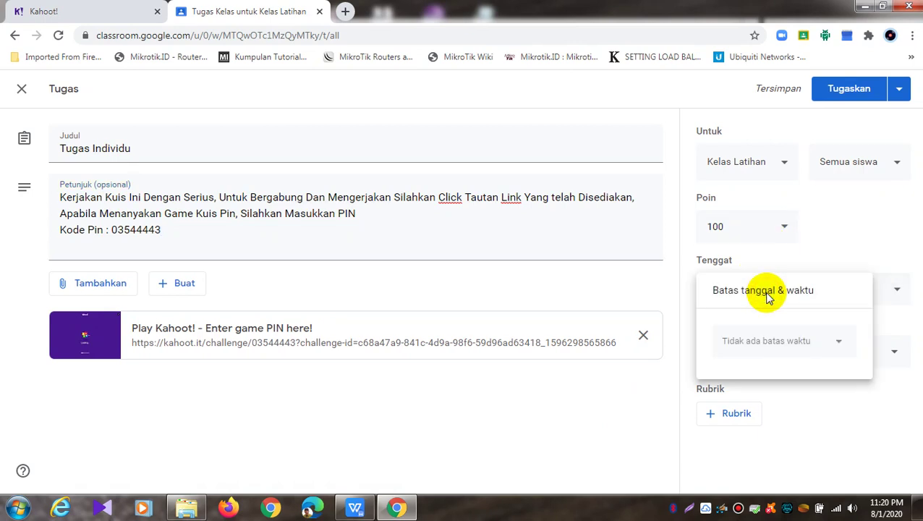
pyautogui.click(833, 340)
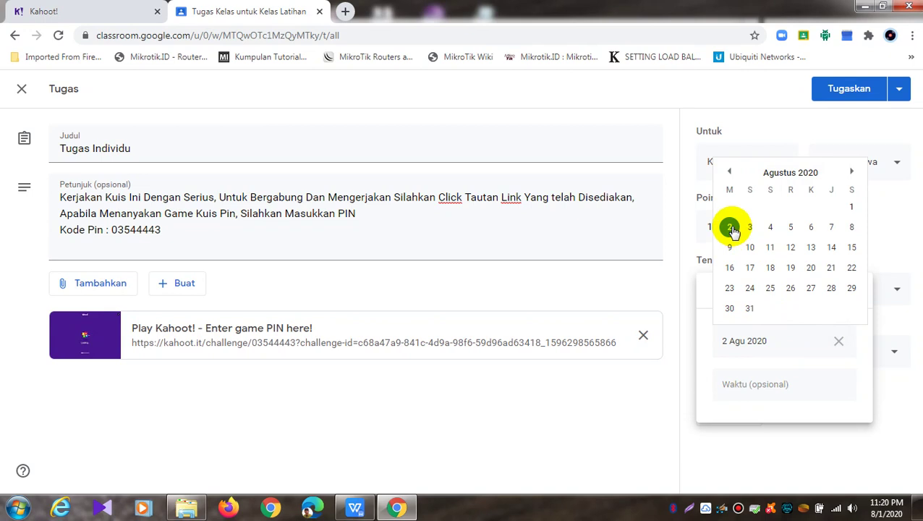
pyautogui.click(729, 227)
pyautogui.click(774, 382)
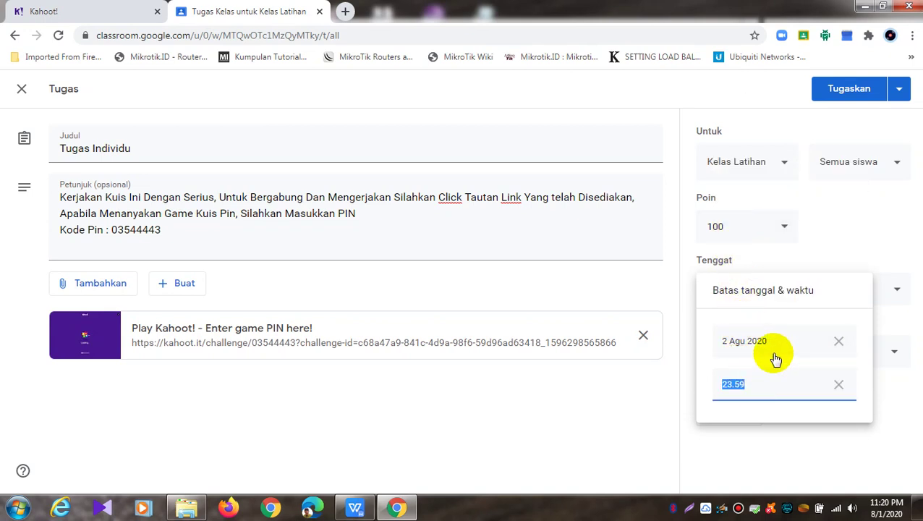
pyautogui.write('12')
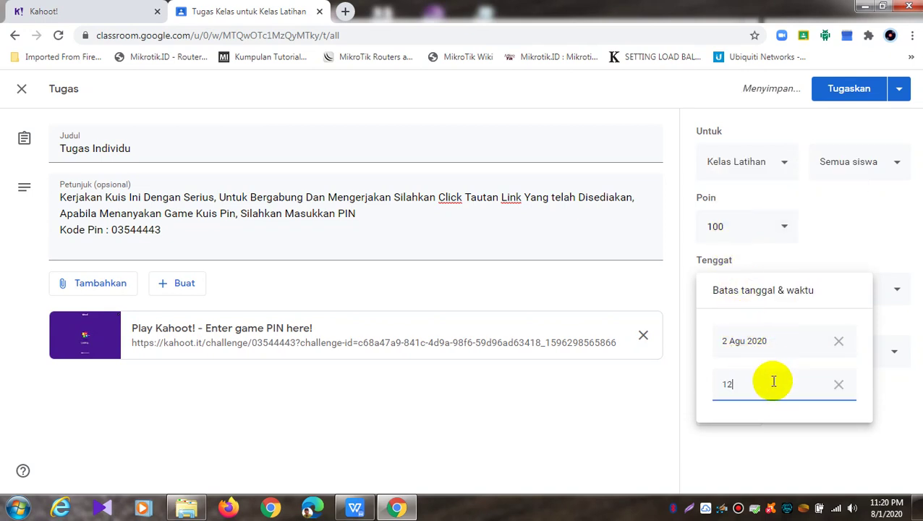
pyautogui.write('.00')
pyautogui.click(903, 395)
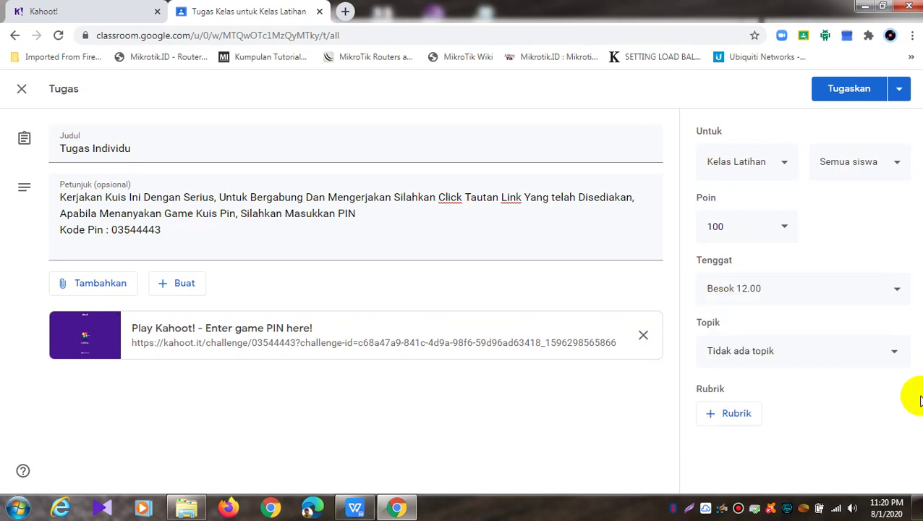
# Create a new topic named 'Kuis/Soal Jaringan Wireless' for the assignment
pyautogui.click(833, 361)
pyautogui.click(793, 379)
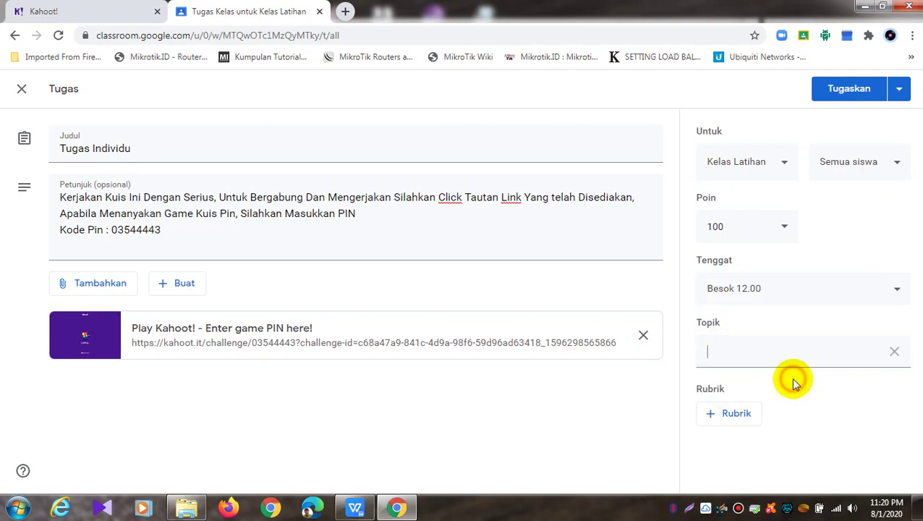
pyautogui.write('J')
pyautogui.press('BackSpace')
pyautogui.write('Kuis')
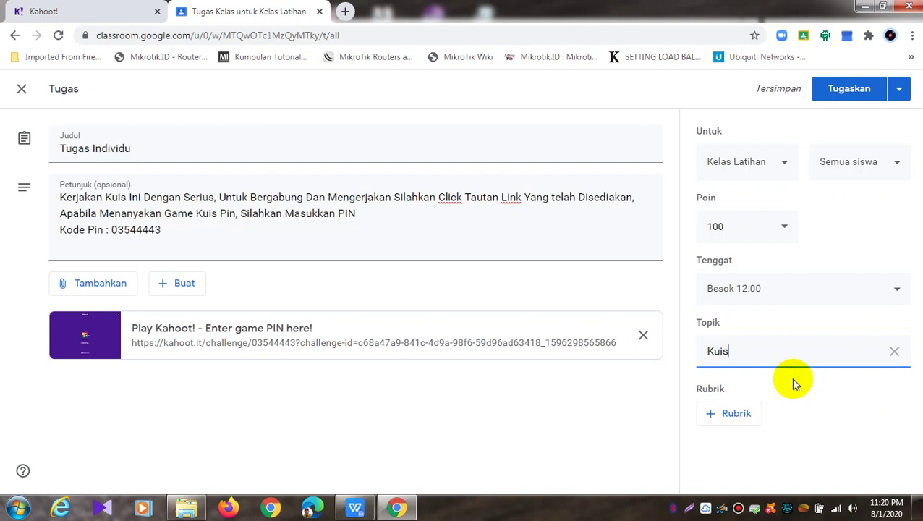
pyautogui.write('/Soal Jaringan Wireless')
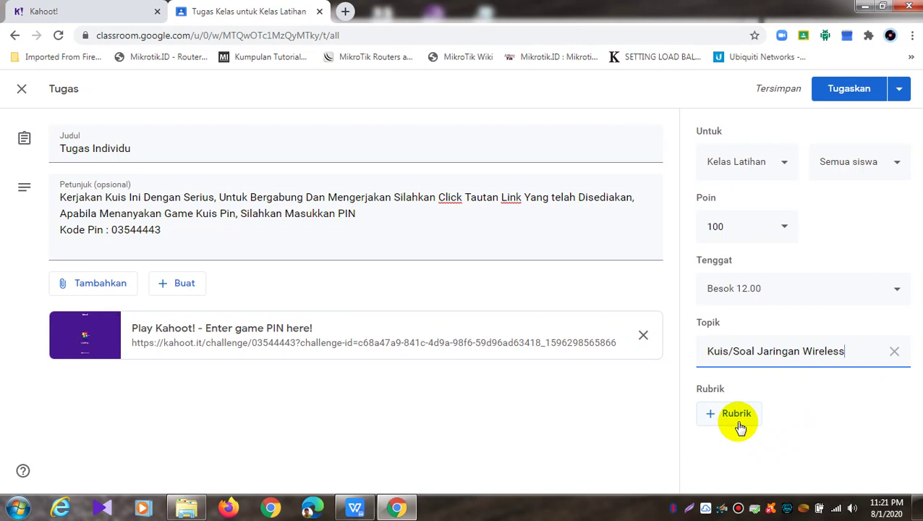
# Post the Tugas Individu assignment to the class with Tugaskan
pyautogui.click(900, 90)
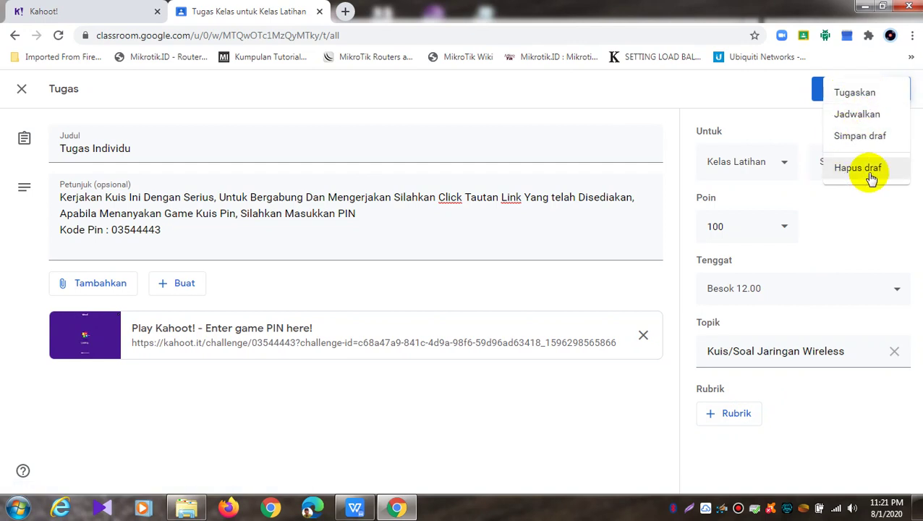
pyautogui.click(745, 109)
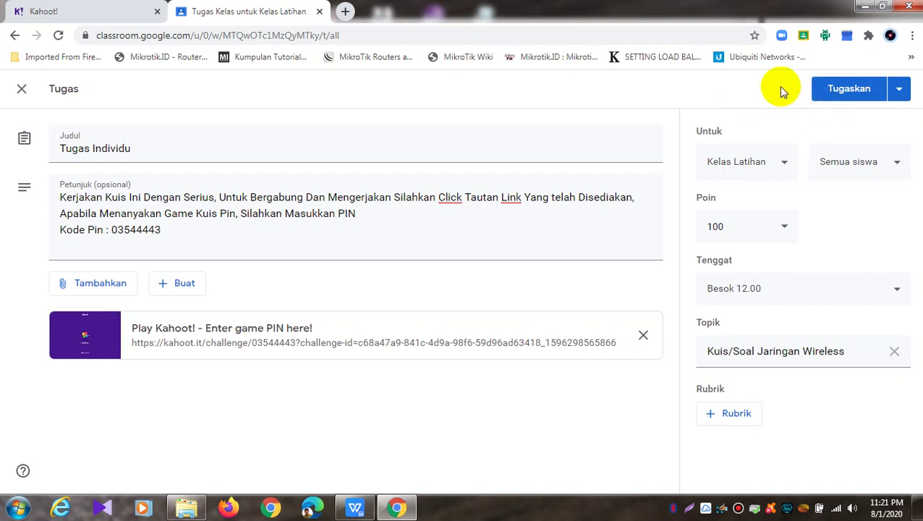
pyautogui.click(835, 88)
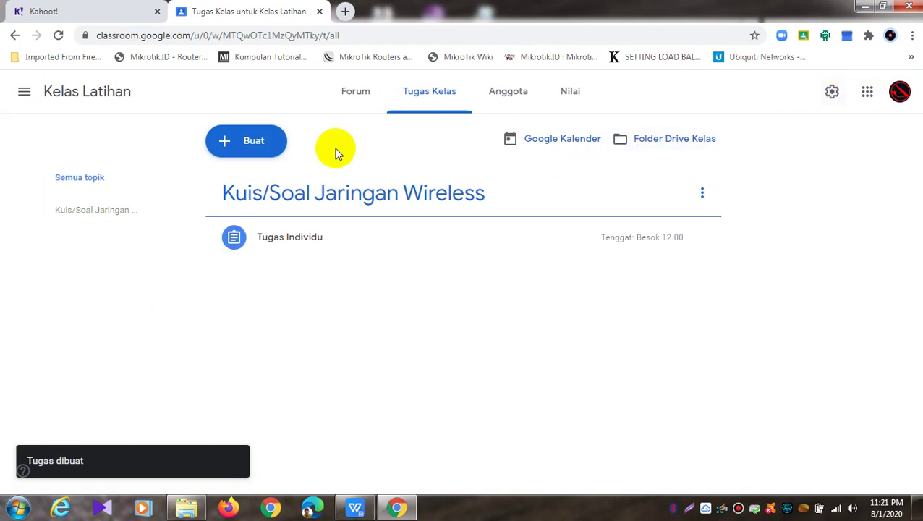
# Close the Classroom and Kahoot report tabs, leaving a single new tab
pyautogui.click(321, 13)
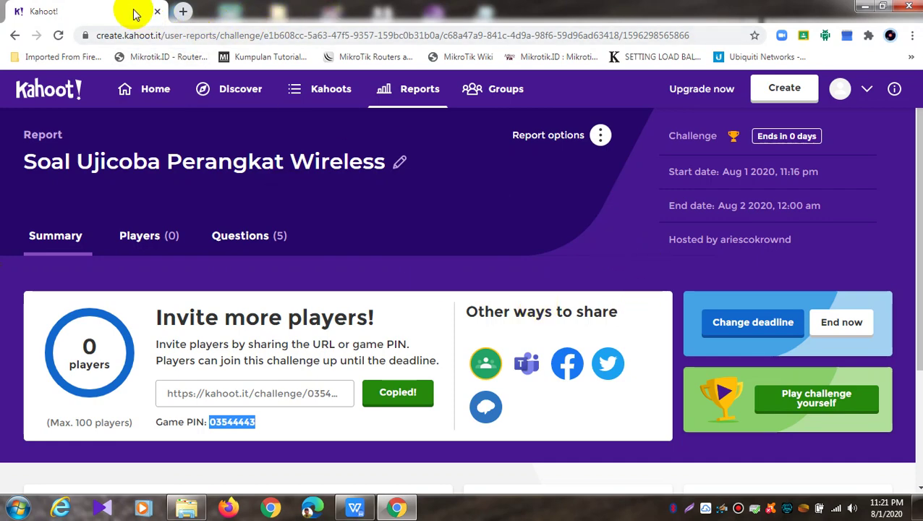
pyautogui.click(183, 11)
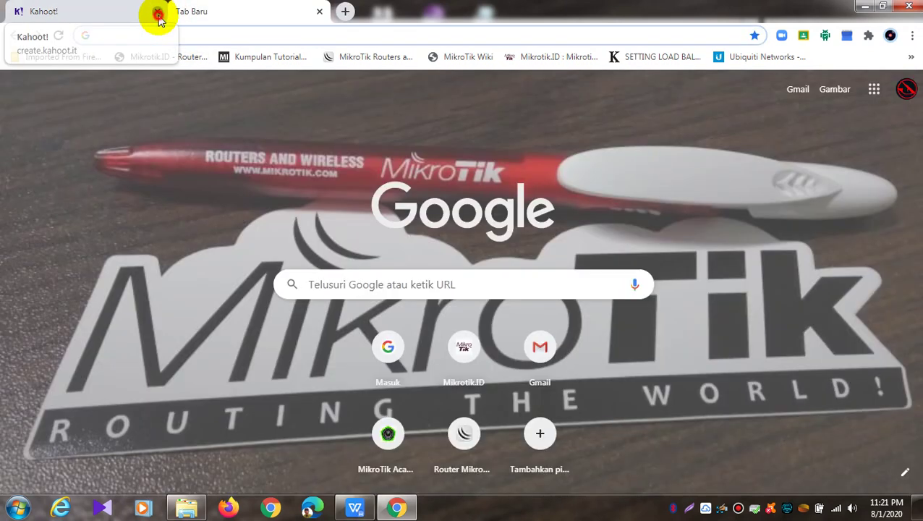
pyautogui.click(157, 12)
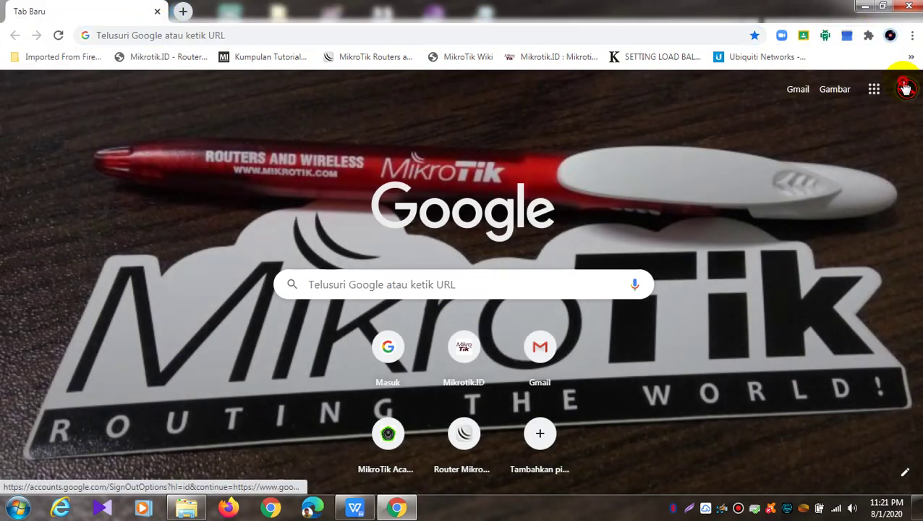
# Switch to the second Google account and open Google Classroom from the apps grid
pyautogui.click(906, 88)
pyautogui.click(794, 293)
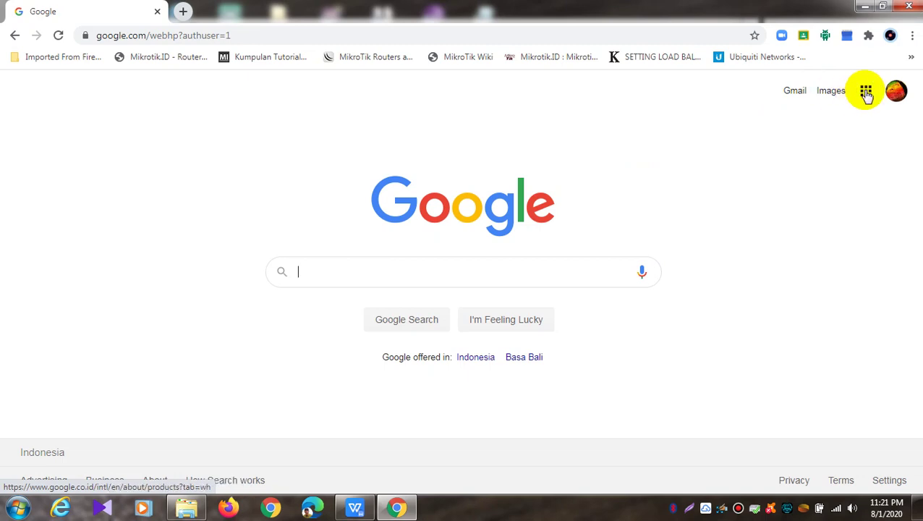
pyautogui.click(866, 90)
pyautogui.scroll(-3, 794, 347)
pyautogui.click(797, 339)
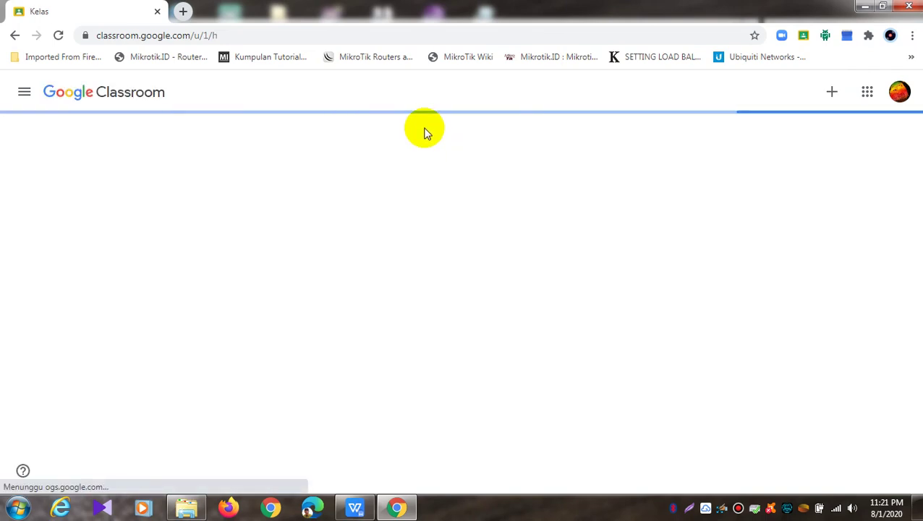
# Open Tugas Individu in Kelas Latihan and follow its attached Kahoot challenge link
pyautogui.click(61, 188)
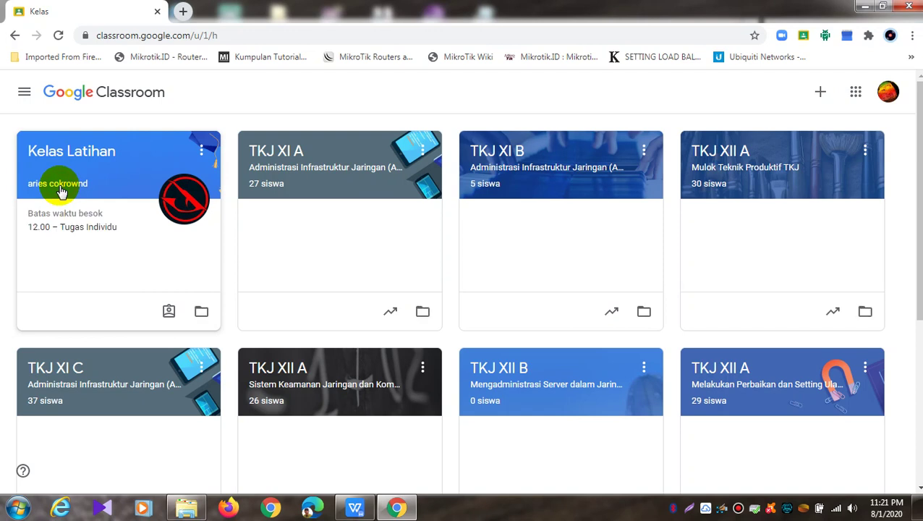
pyautogui.click(113, 149)
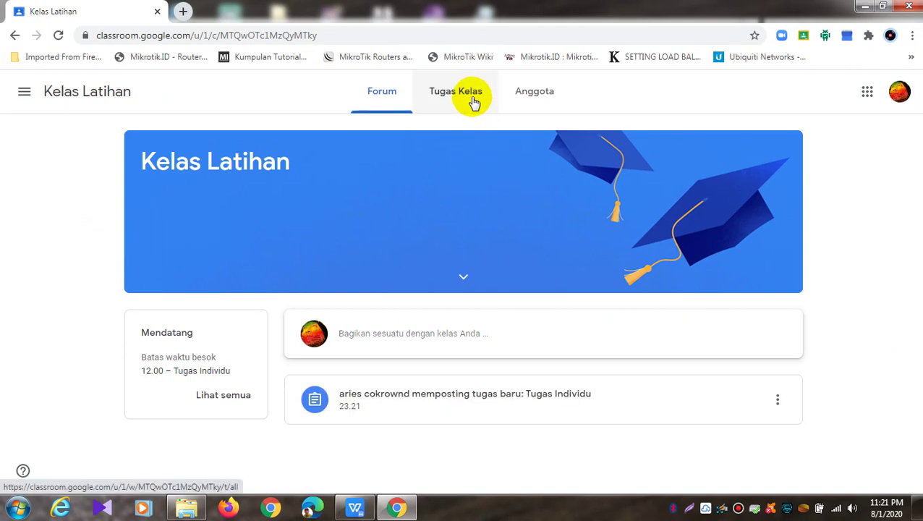
pyautogui.click(450, 403)
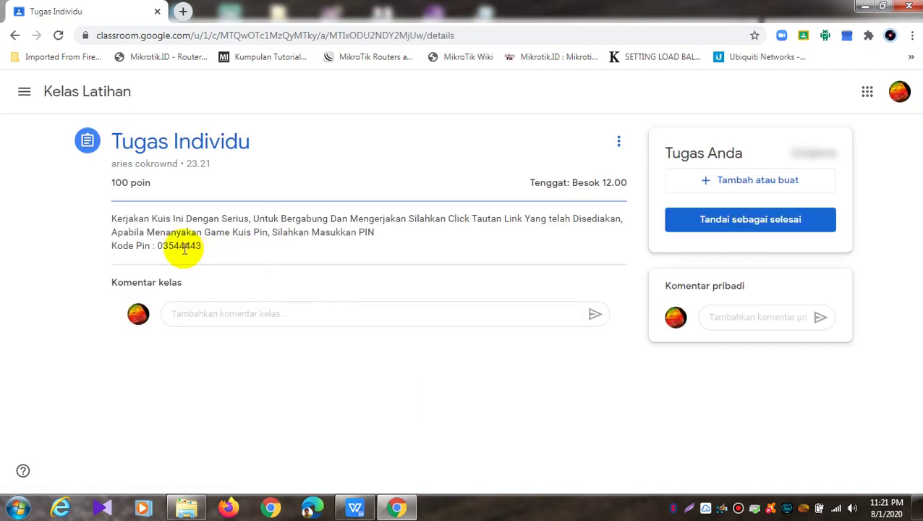
pyautogui.click(261, 284)
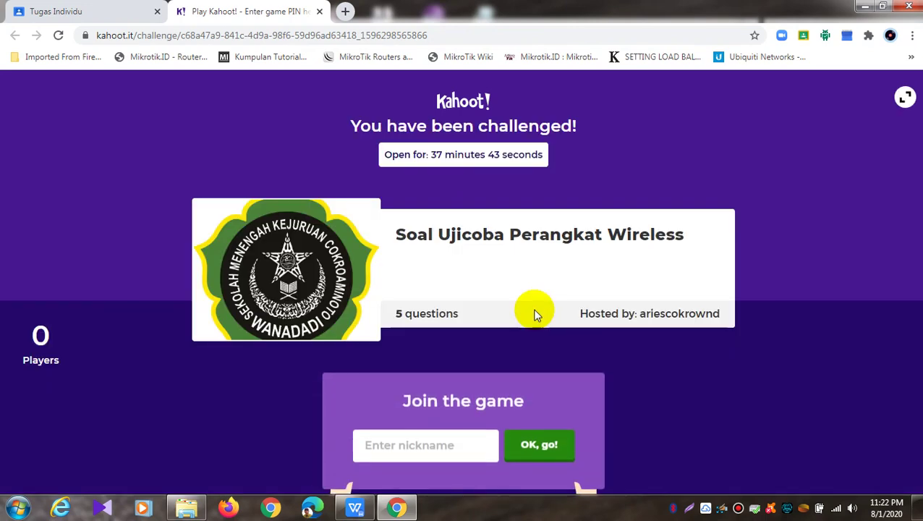
# Join the Soal Ujicoba Perangkat Wireless challenge using a saved nickname
pyautogui.click(461, 434)
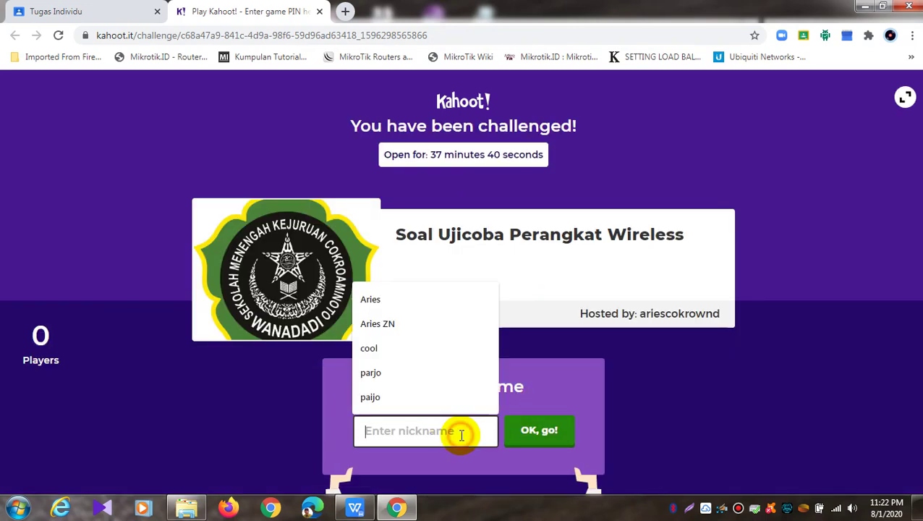
pyautogui.click(492, 411)
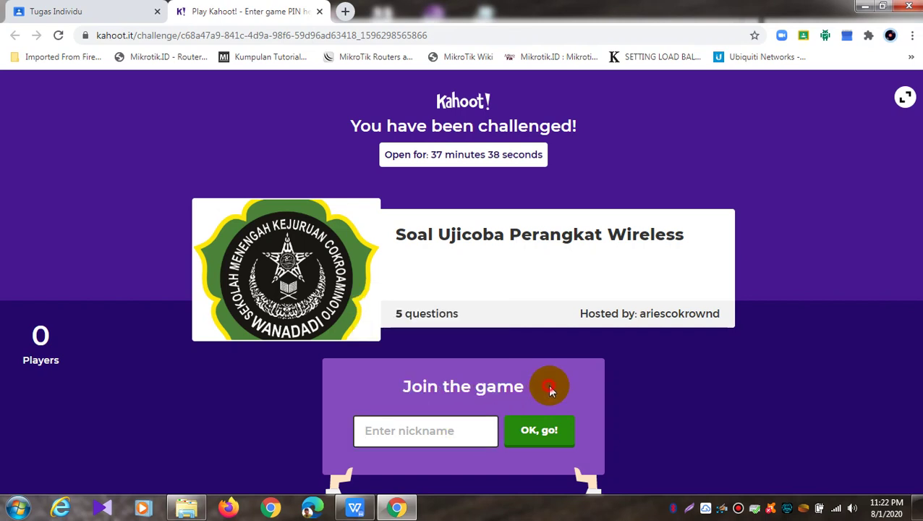
pyautogui.click(441, 430)
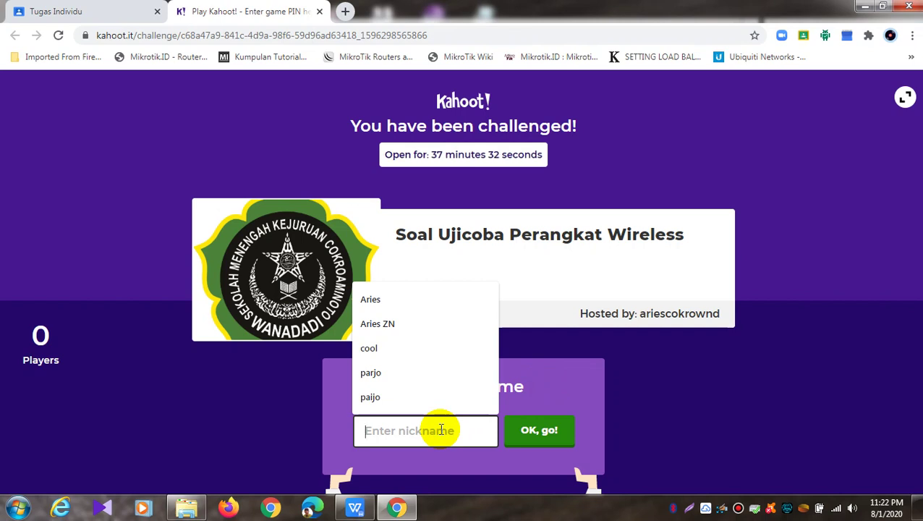
pyautogui.write('A')
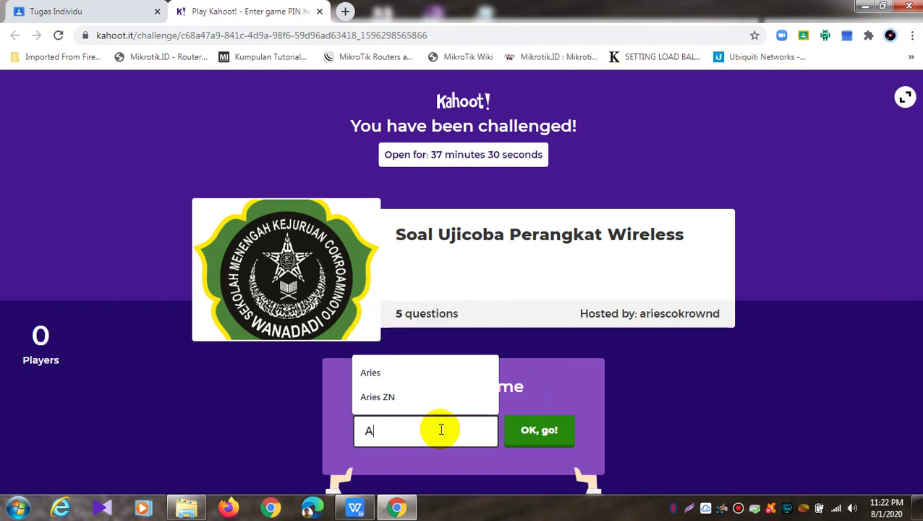
pyautogui.write('ries')
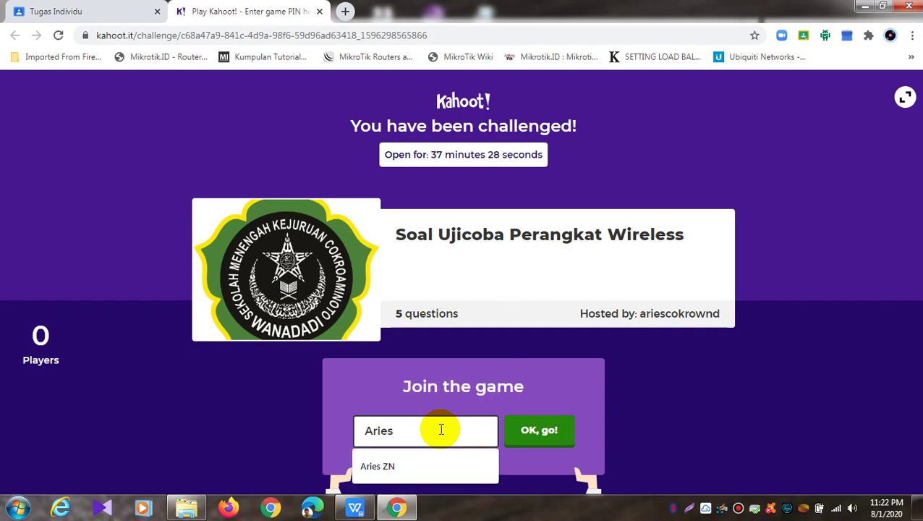
pyautogui.click(433, 467)
pyautogui.click(544, 432)
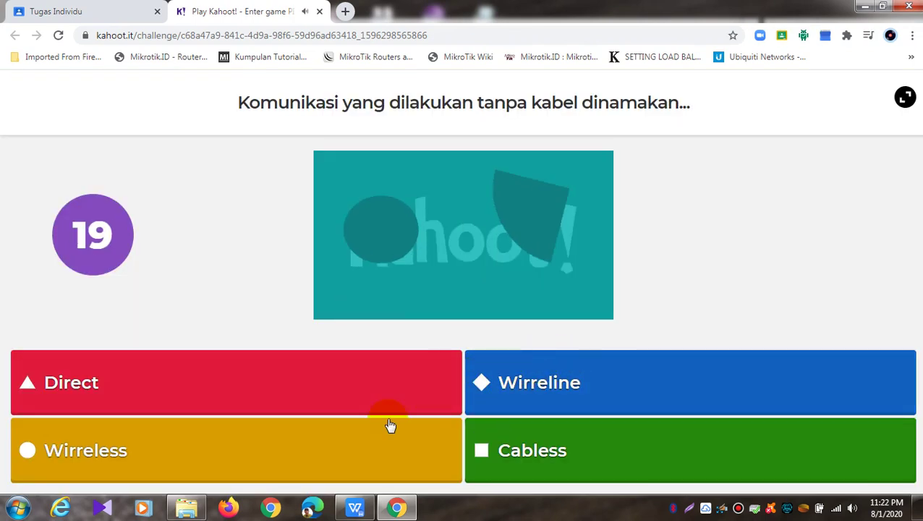
# Answer 'Wireless' to the first question and continue past the scoreboard
pyautogui.click(383, 428)
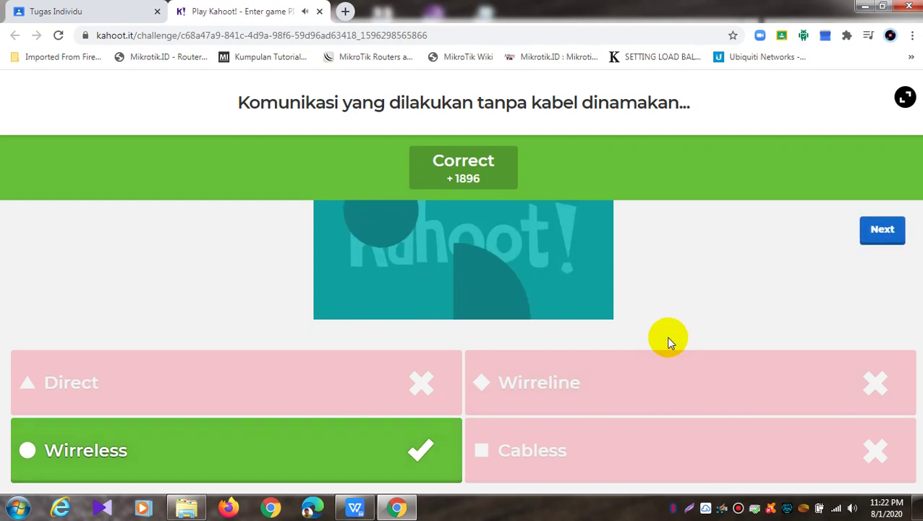
pyautogui.click(881, 235)
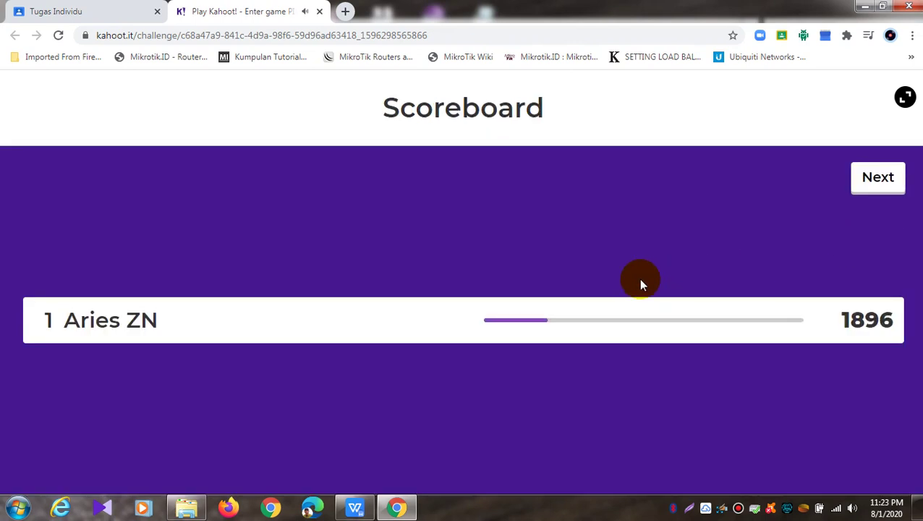
pyautogui.click(878, 178)
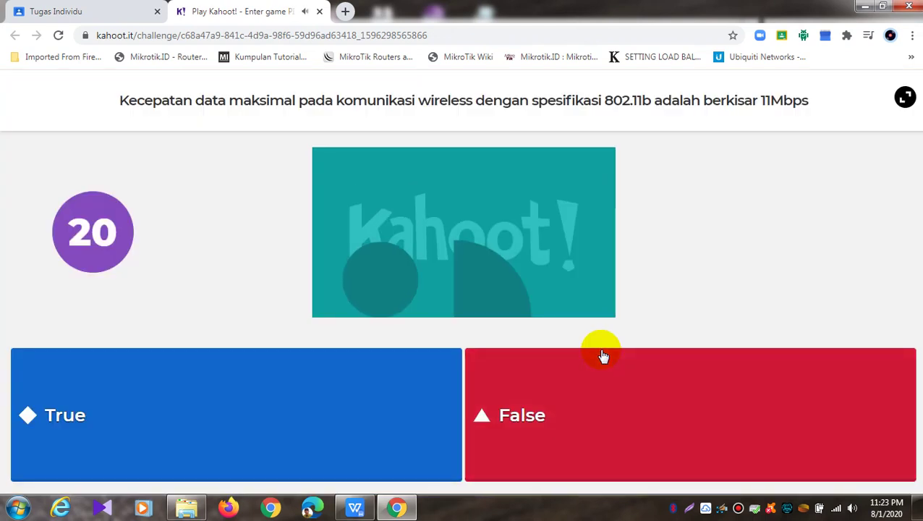
# Answer True to the 802.11b speed question and advance to question 3
pyautogui.click(362, 412)
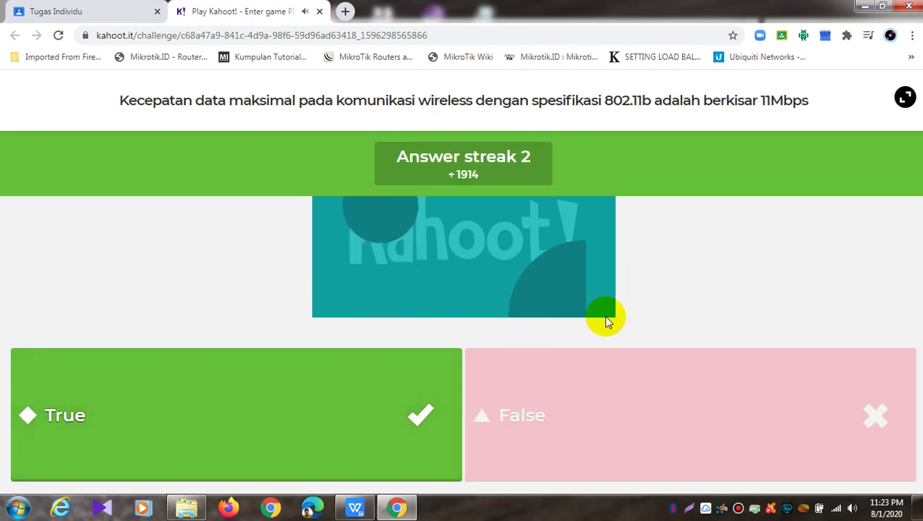
pyautogui.click(870, 224)
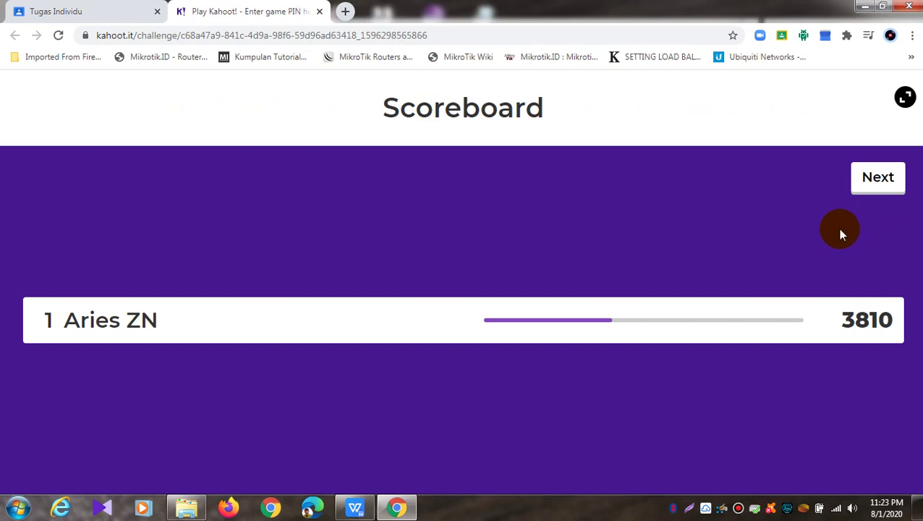
pyautogui.click(876, 191)
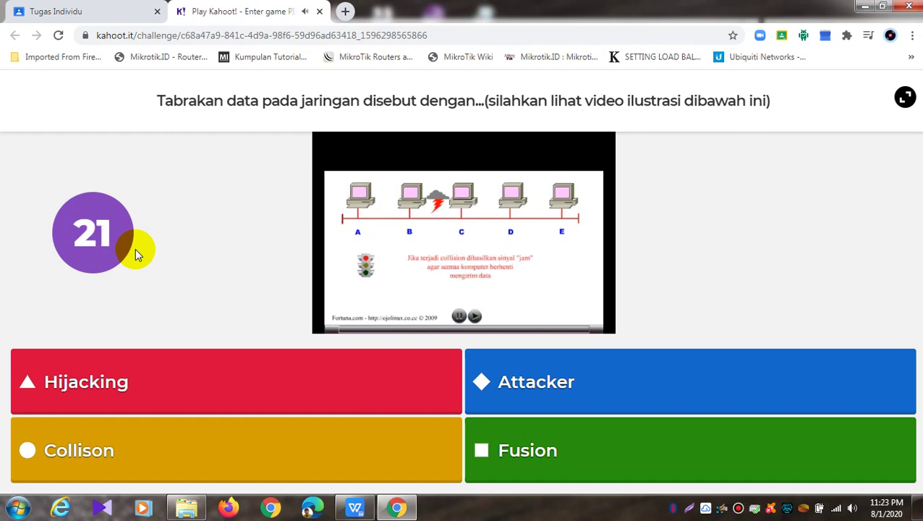
# Play the illustration video from the start
pyautogui.click(474, 319)
pyautogui.click(474, 316)
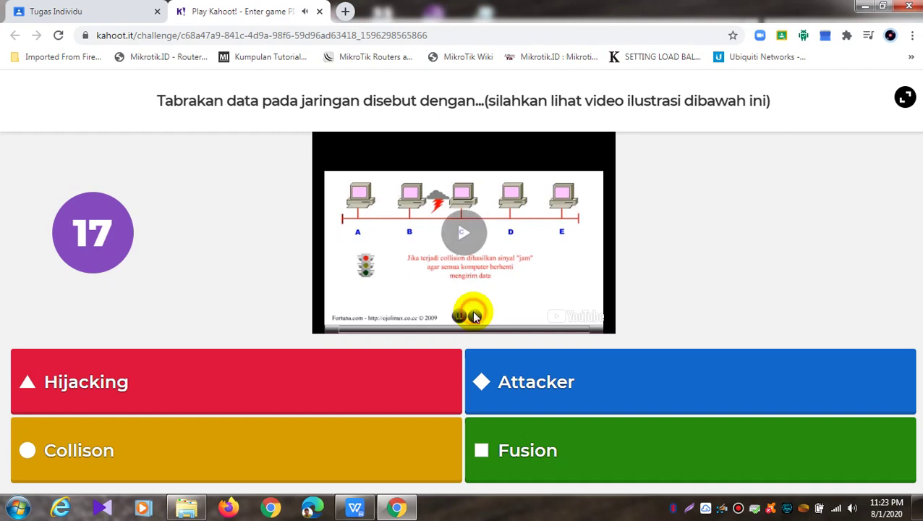
pyautogui.click(476, 317)
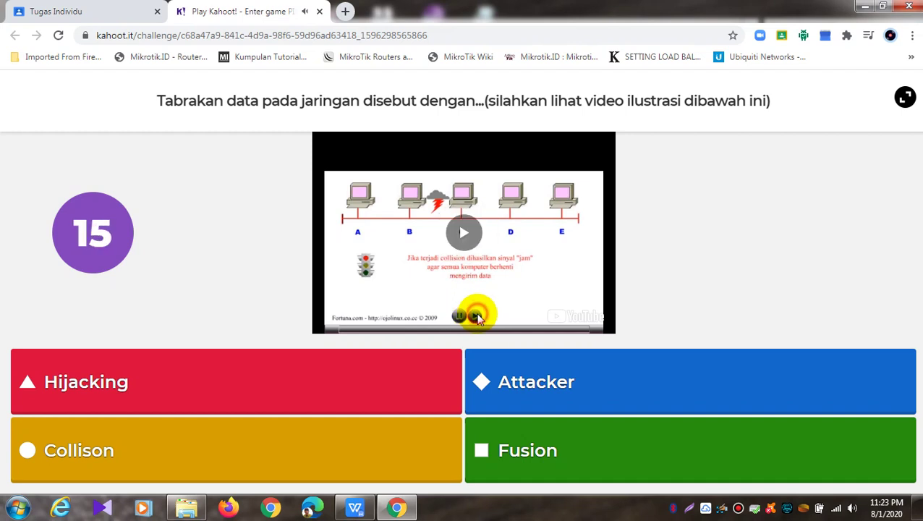
pyautogui.click(478, 314)
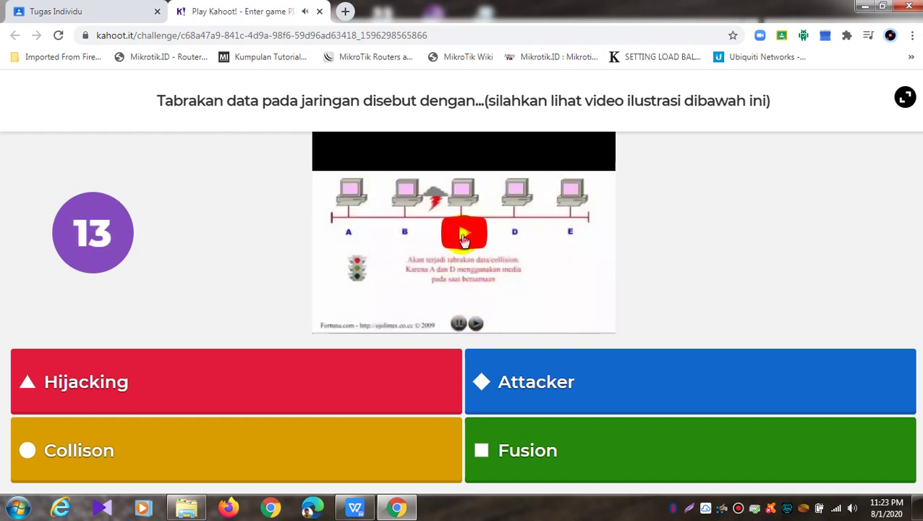
pyautogui.click(464, 239)
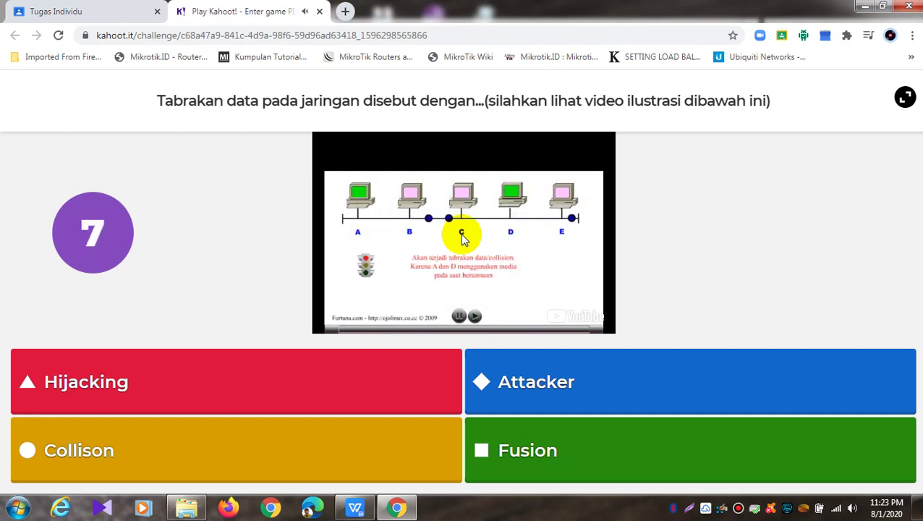
# Answer Collison and continue past the scoreboard to question 4
pyautogui.click(224, 453)
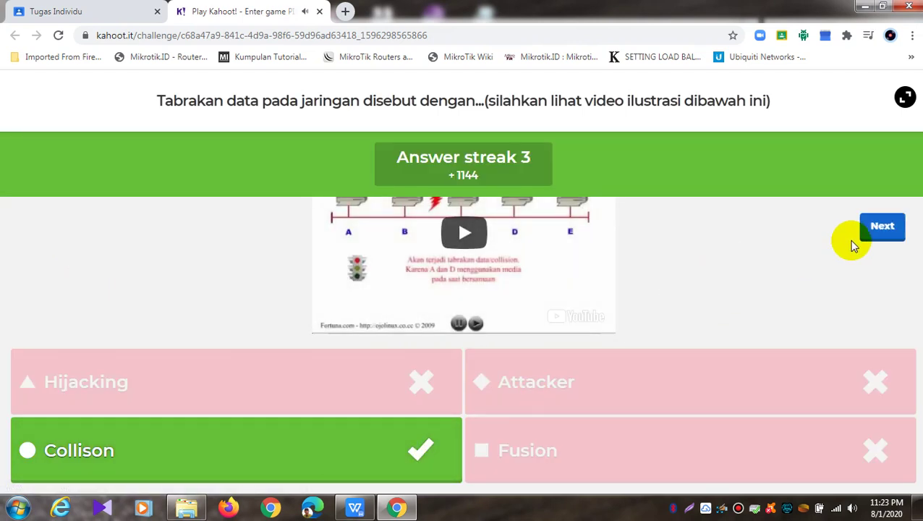
pyautogui.click(868, 230)
pyautogui.click(878, 181)
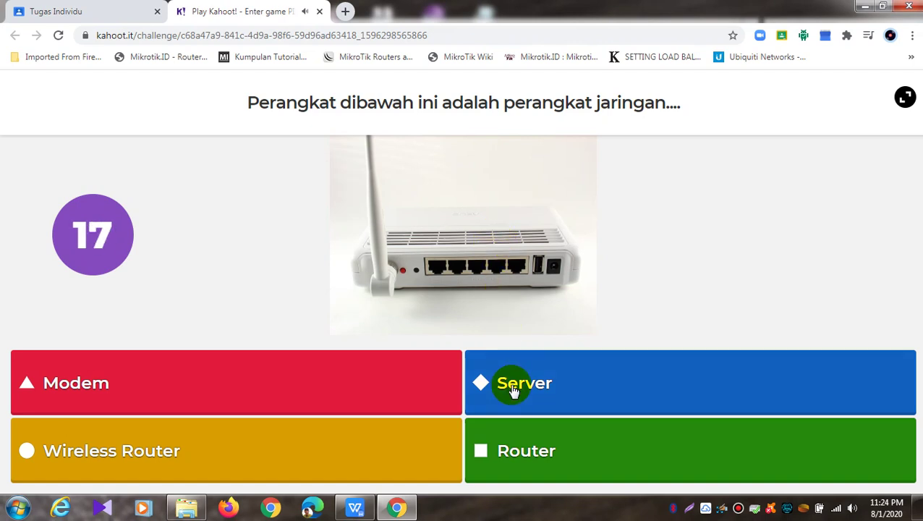
# Answer Modem on question 4 and the network card on question 5, reaching 6858 points
pyautogui.click(346, 407)
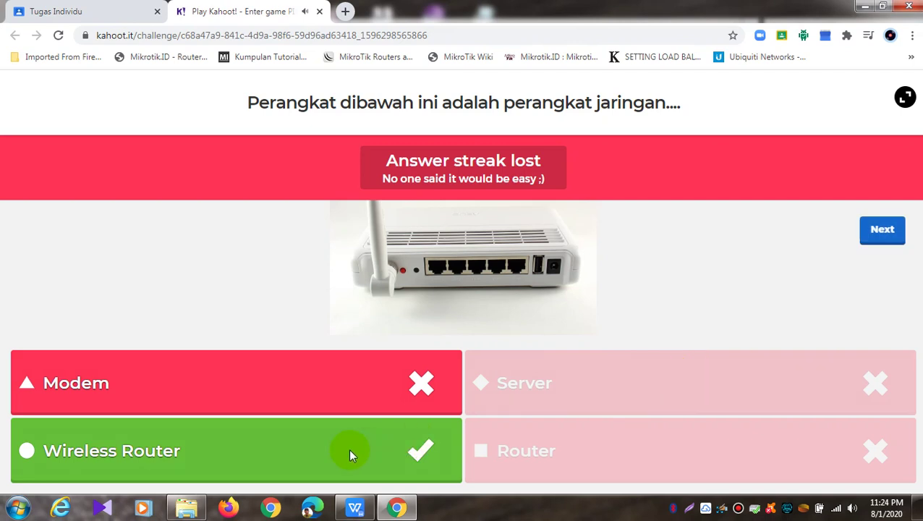
pyautogui.click(895, 244)
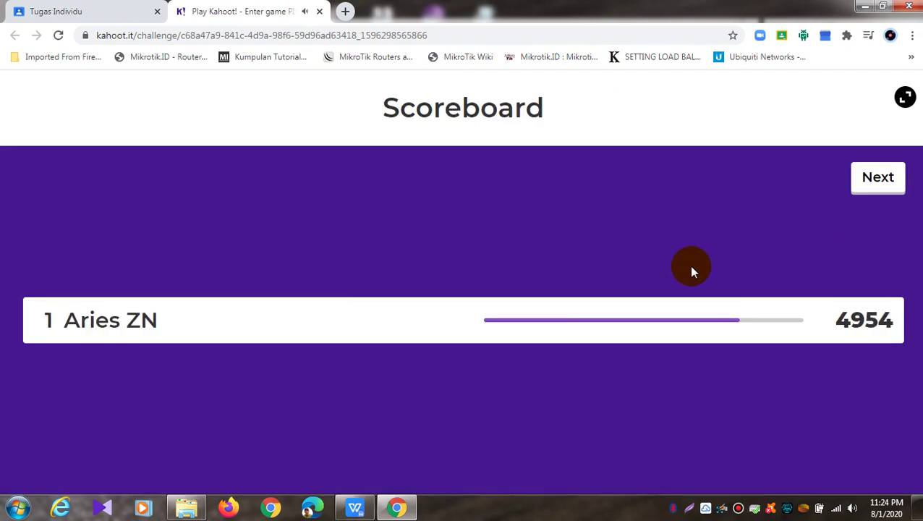
pyautogui.click(879, 182)
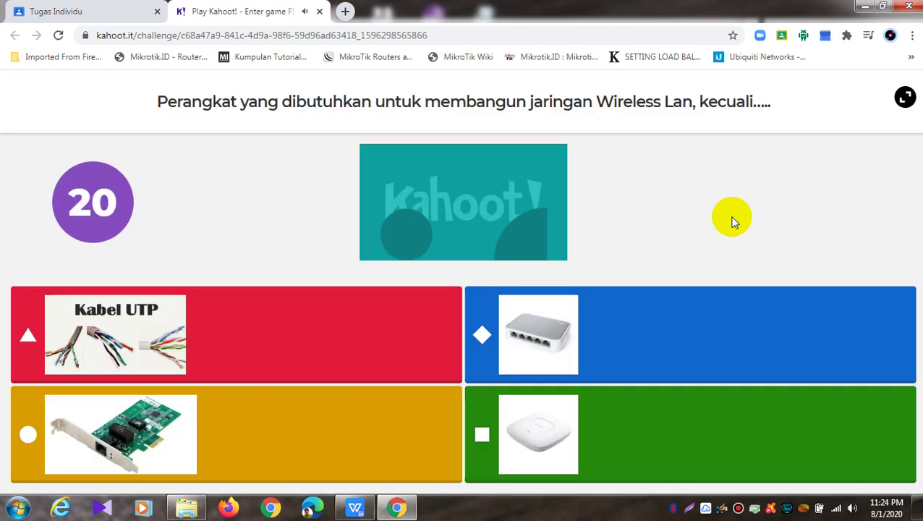
pyautogui.click(206, 430)
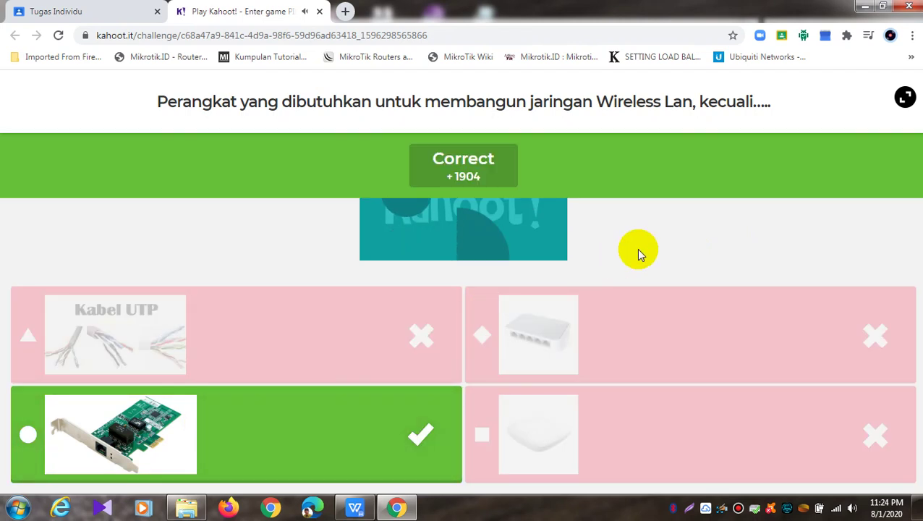
pyautogui.click(879, 230)
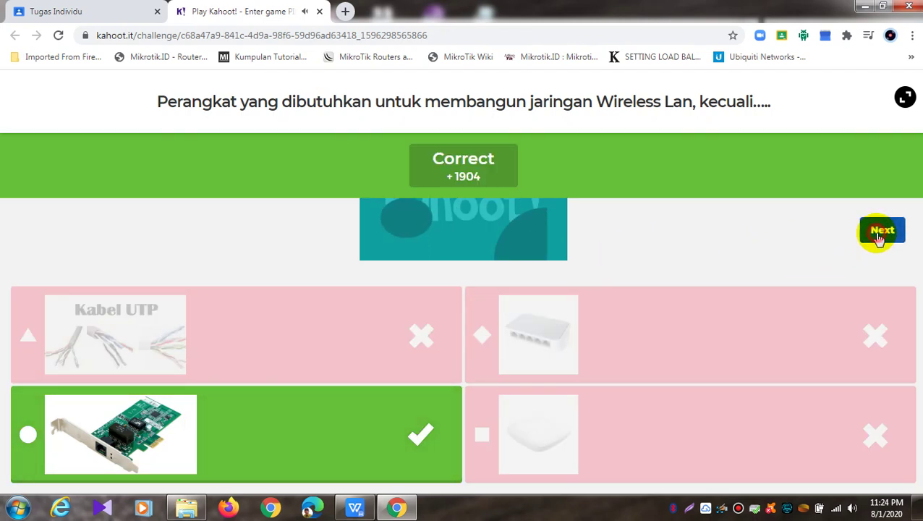
pyautogui.scroll(-2, 692, 269)
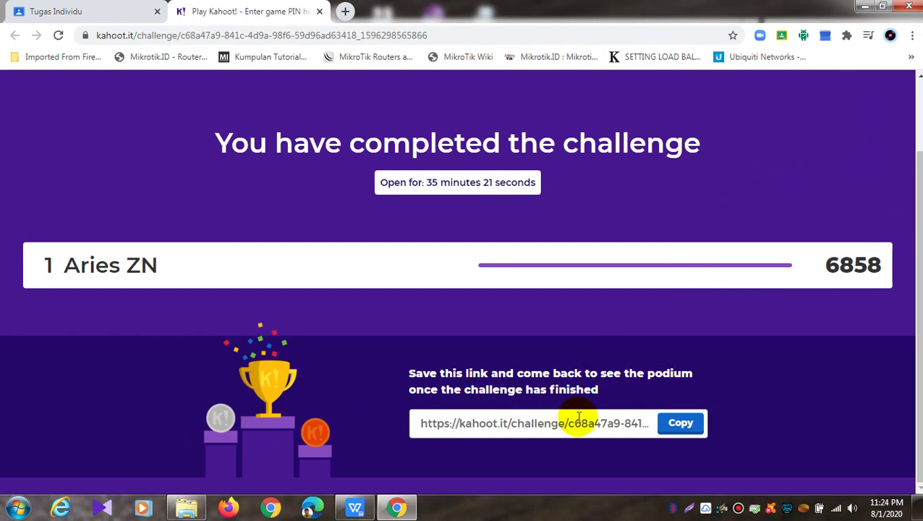
pyautogui.click(696, 430)
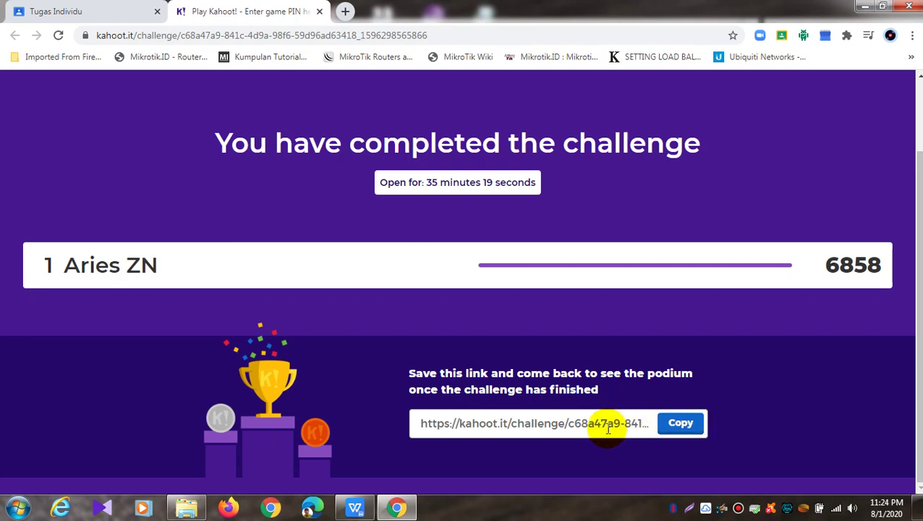
pyautogui.scroll(1, 746, 369)
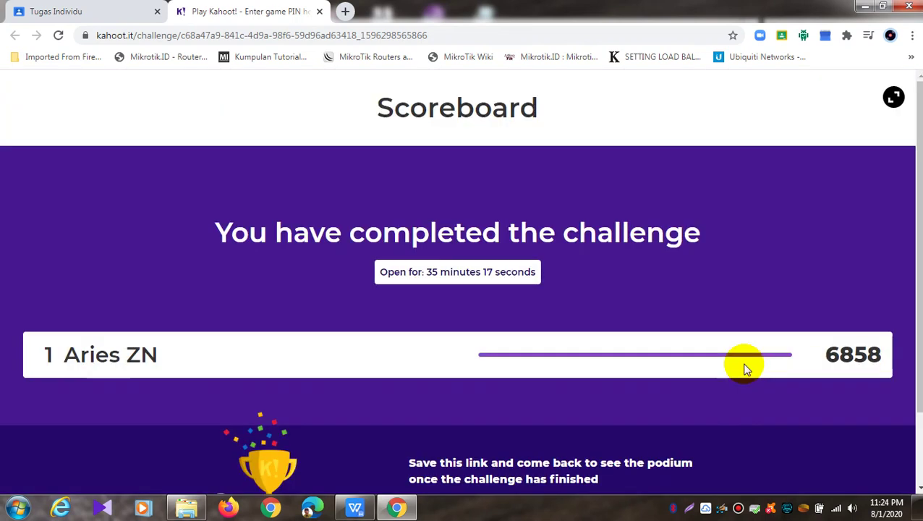
pyautogui.scroll(-1, 747, 369)
pyautogui.scroll(1, 745, 369)
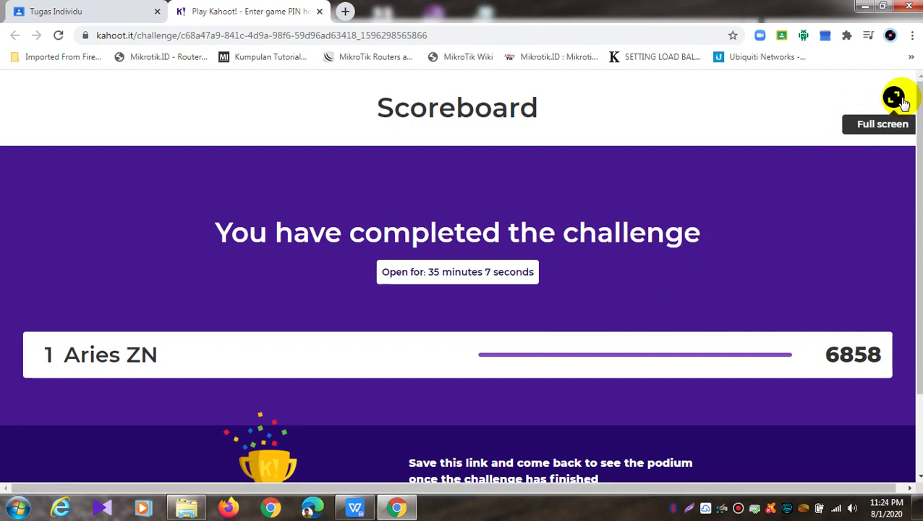
pyautogui.scroll(-2, 772, 246)
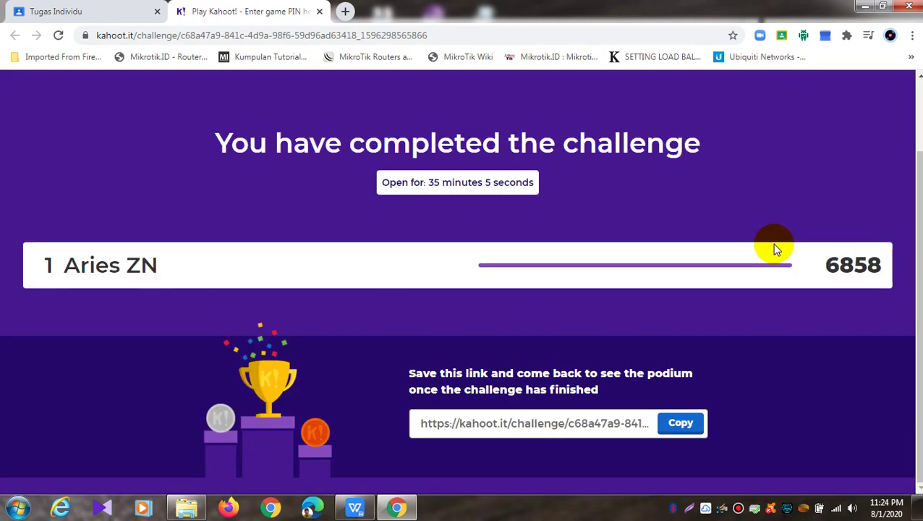
# Close the Kahoot tab and confirm marking Tugas Individu as done
pyautogui.click(318, 11)
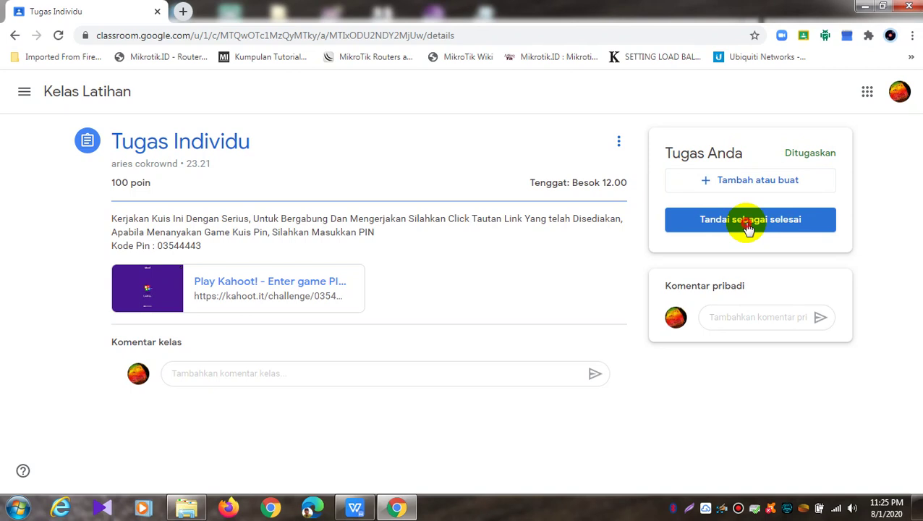
pyautogui.click(748, 225)
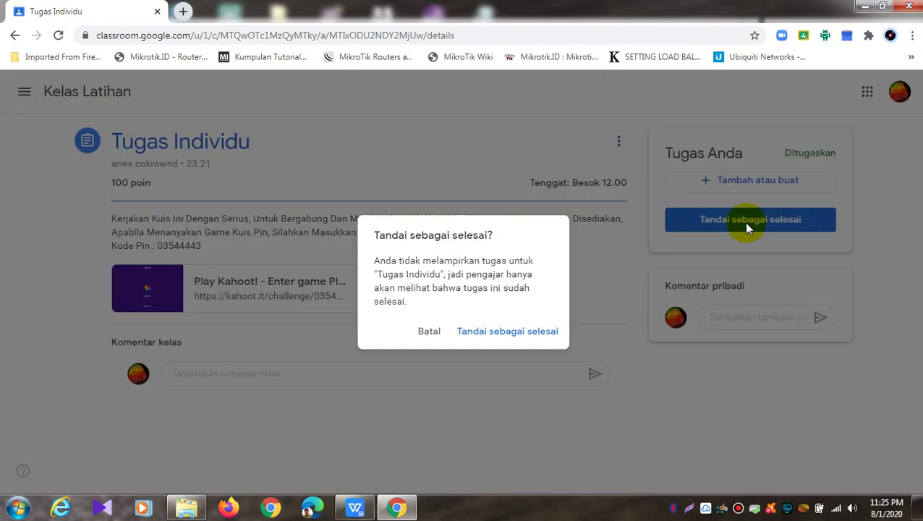
pyautogui.click(520, 332)
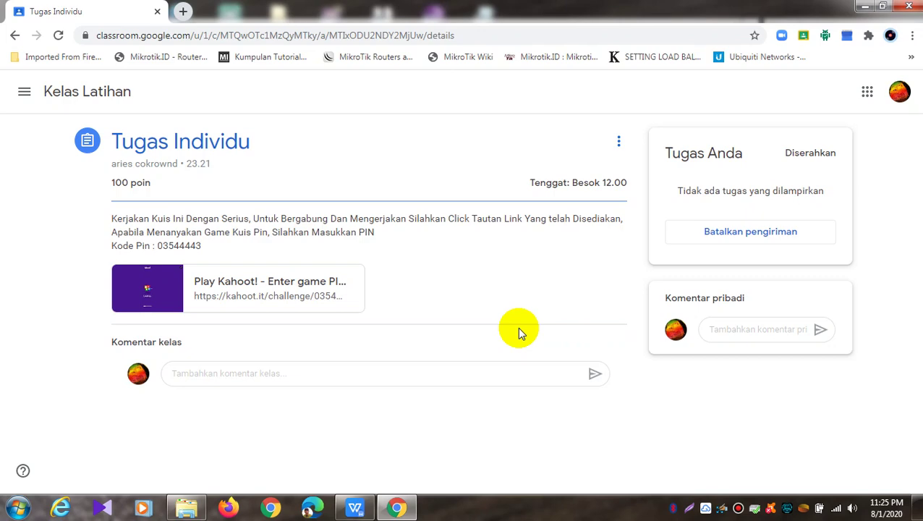
pyautogui.click(181, 11)
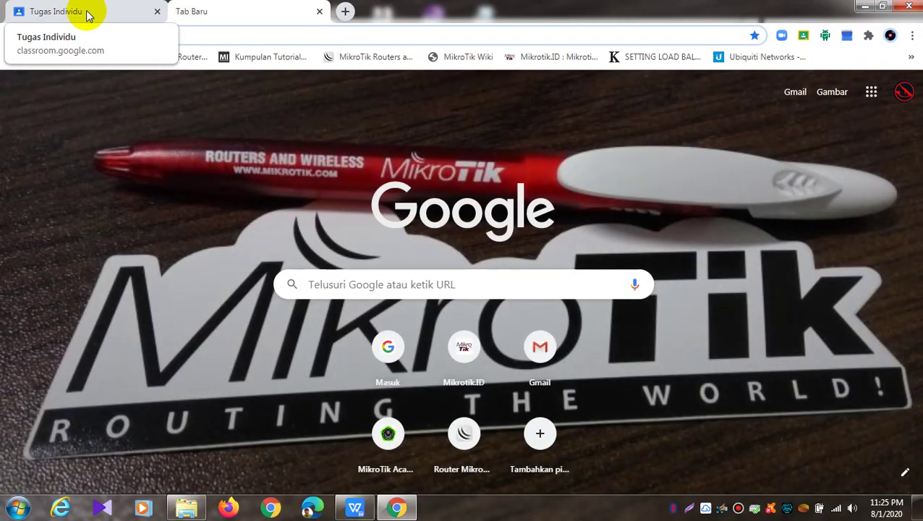
# Open Google Classroom from the Google apps menu in the new tab
pyautogui.click(51, 12)
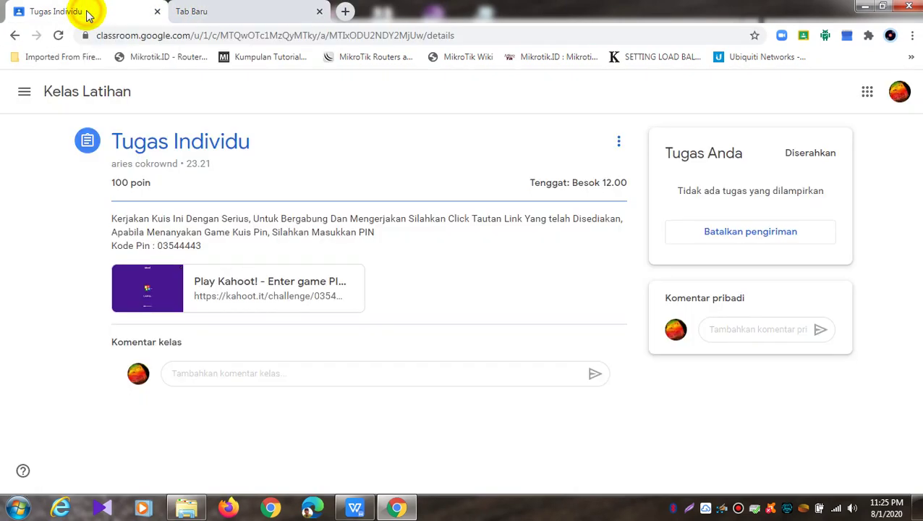
pyautogui.click(251, 14)
pyautogui.click(872, 93)
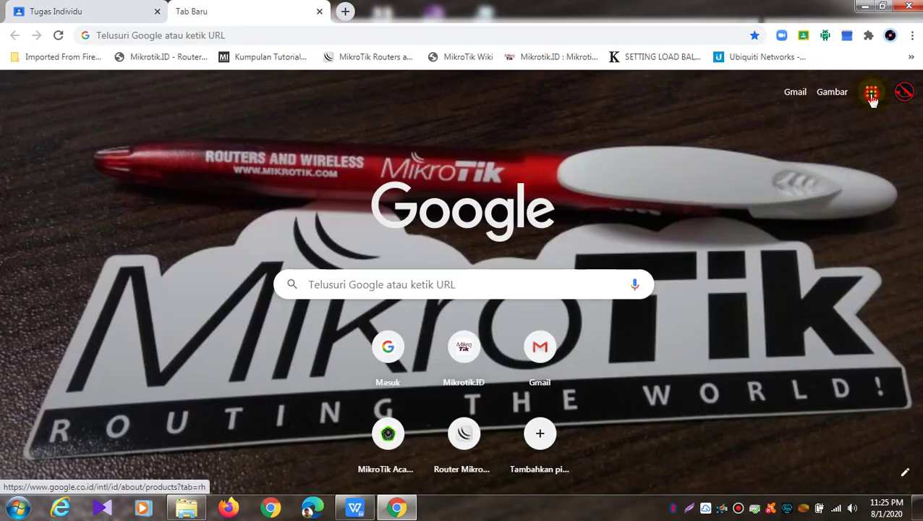
pyautogui.scroll(-5, 820, 330)
pyautogui.click(822, 275)
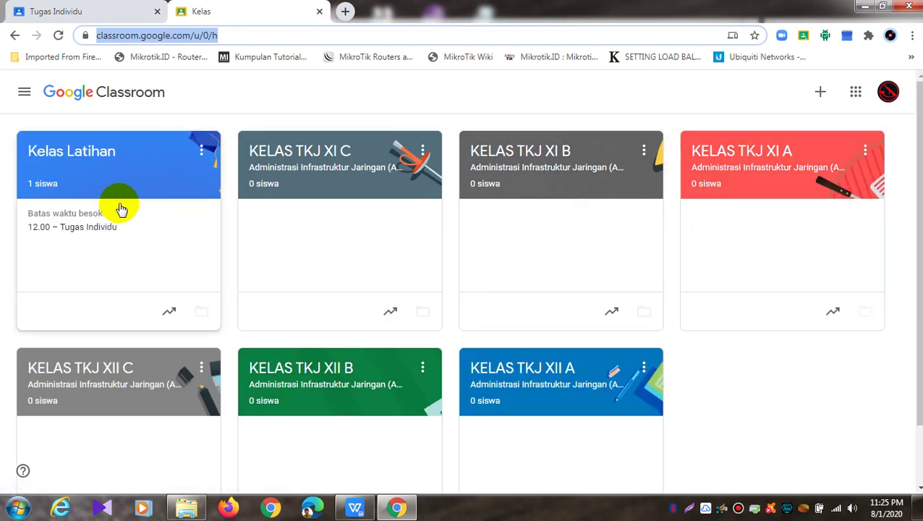
# Open the Kelas Latihan class, view its members and gradebook, and dismiss the intro tip
pyautogui.click(119, 193)
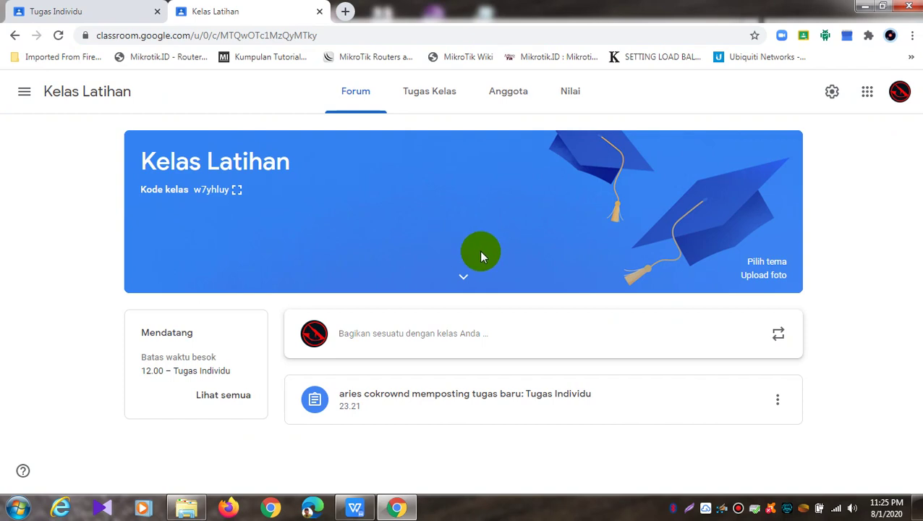
pyautogui.click(504, 102)
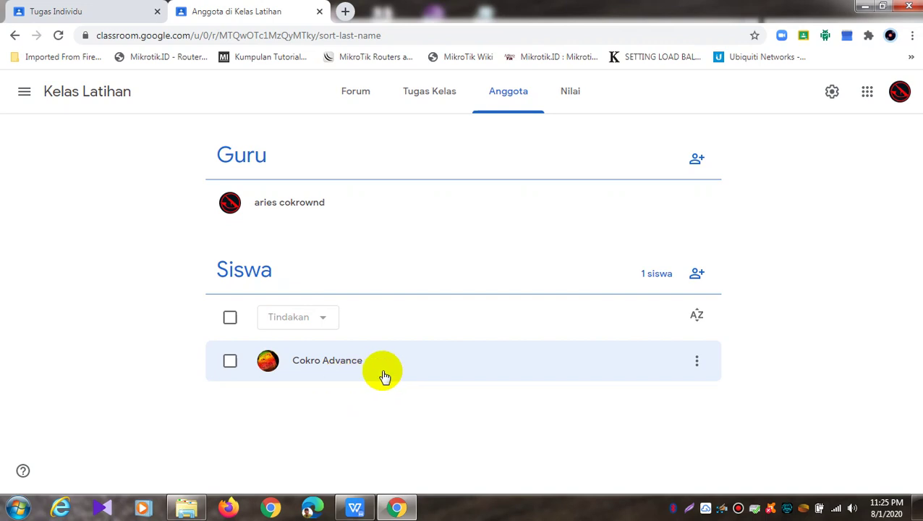
pyautogui.click(570, 92)
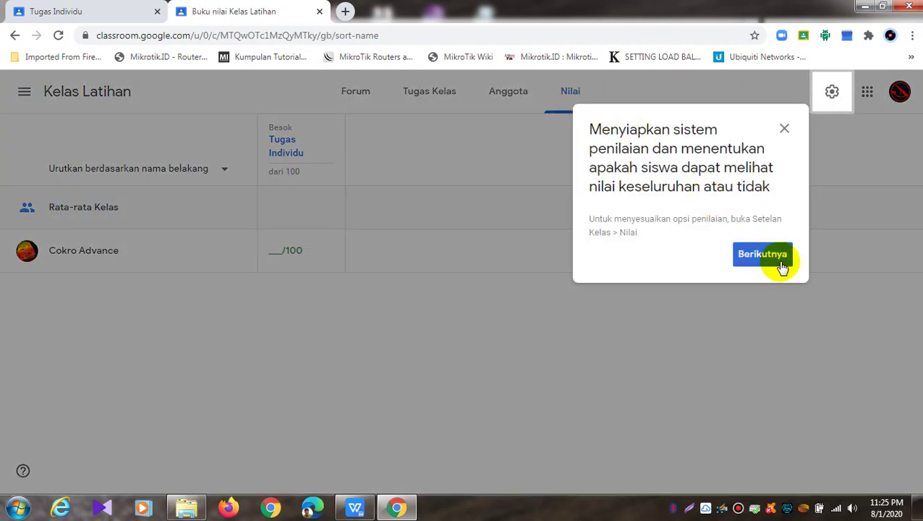
pyautogui.click(773, 254)
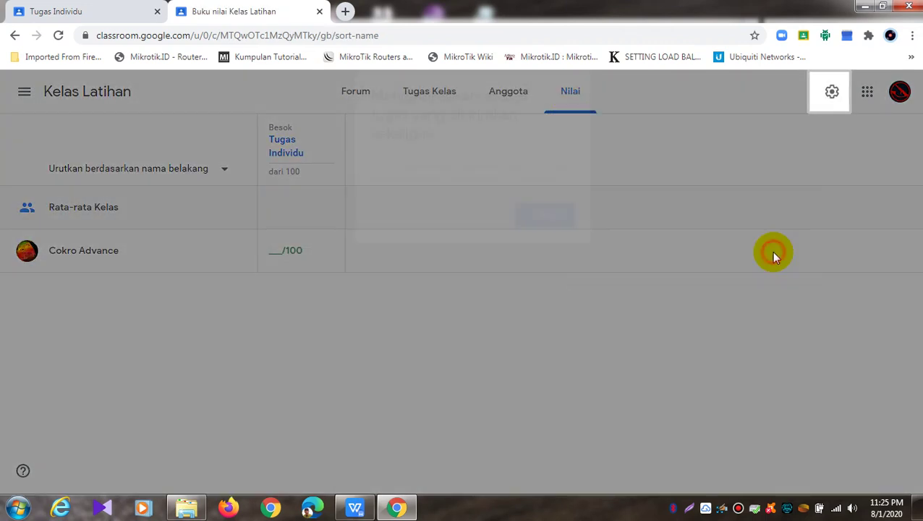
pyautogui.click(542, 219)
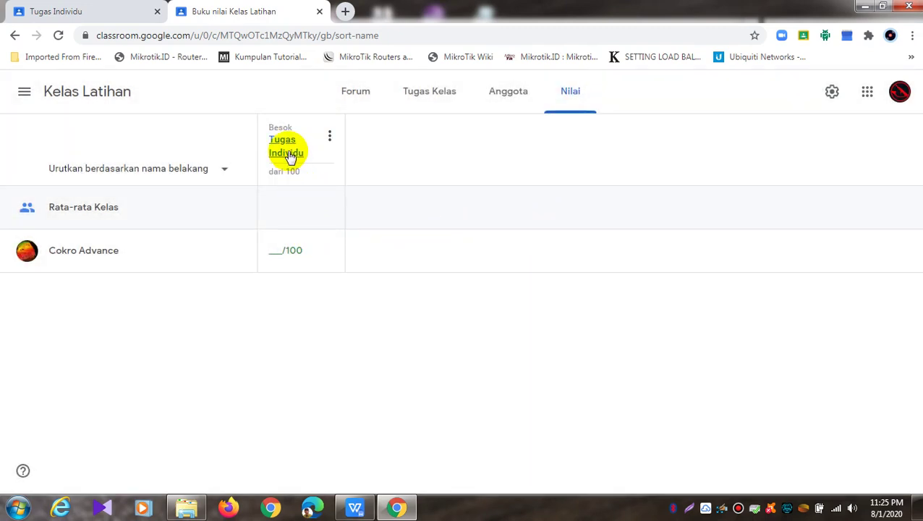
# Open the Tugas Individu student submissions and enter a grade of 90
pyautogui.click(372, 101)
pyautogui.click(445, 394)
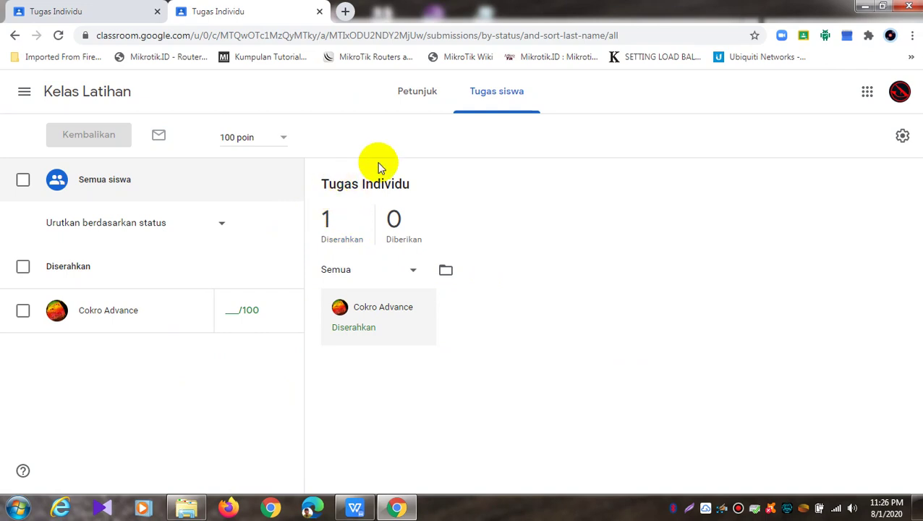
pyautogui.click(15, 34)
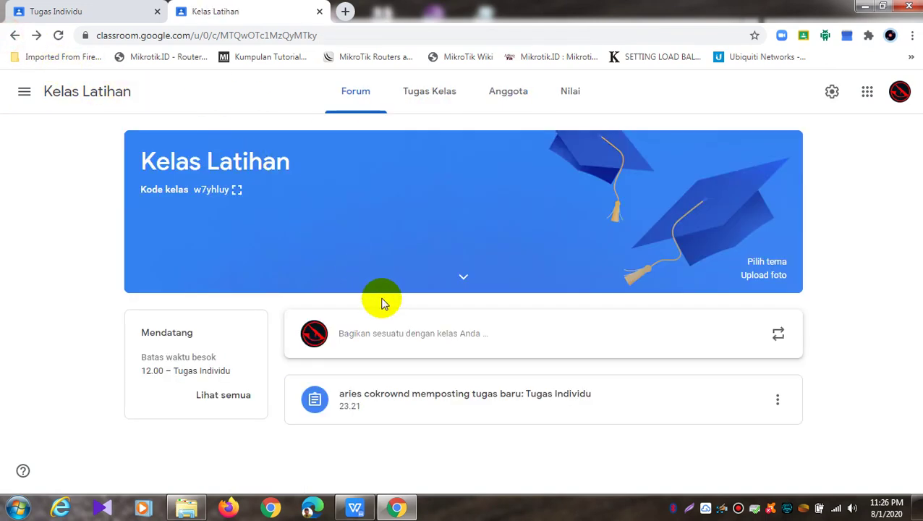
pyautogui.click(414, 403)
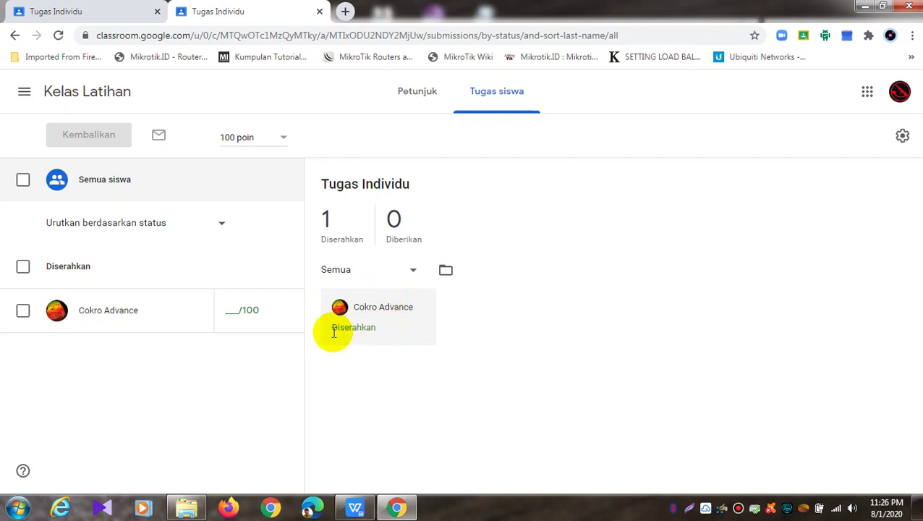
pyautogui.click(234, 311)
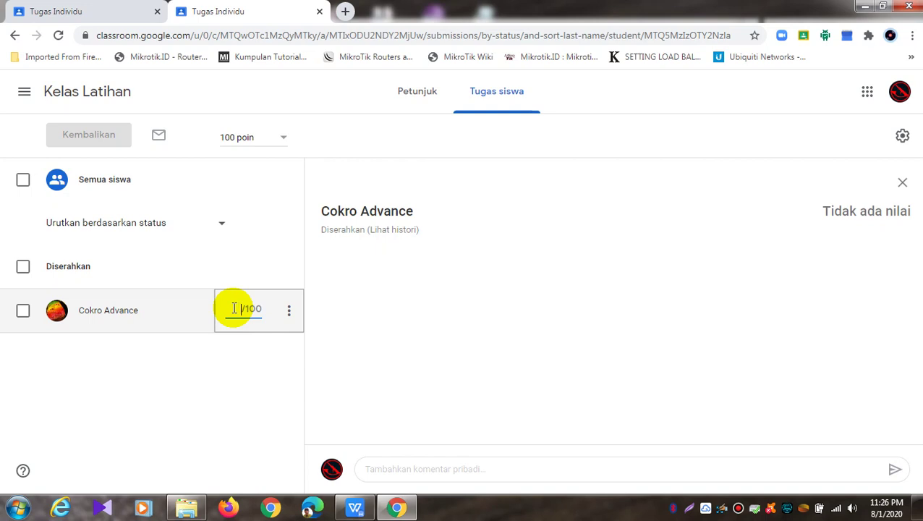
pyautogui.write('90')
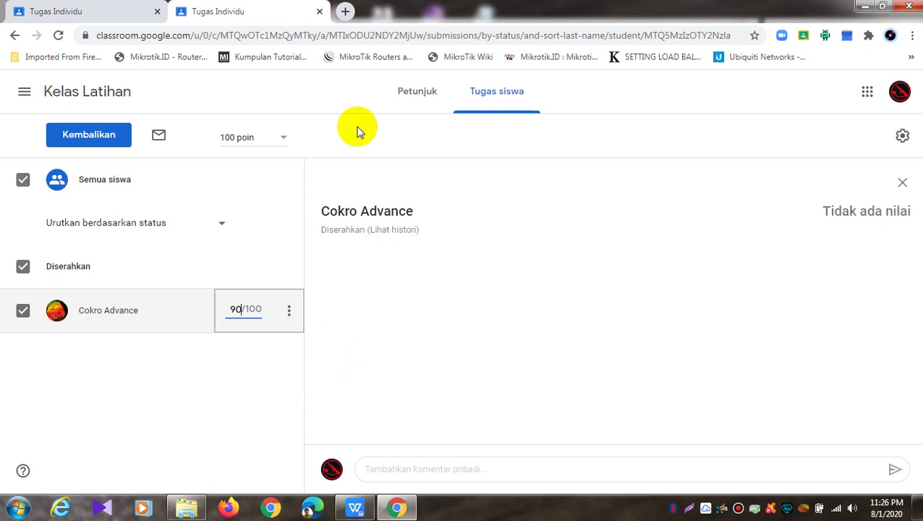
pyautogui.click(345, 11)
# Go to kahoot.com and log in to the Kahoot account
pyautogui.click(377, 41)
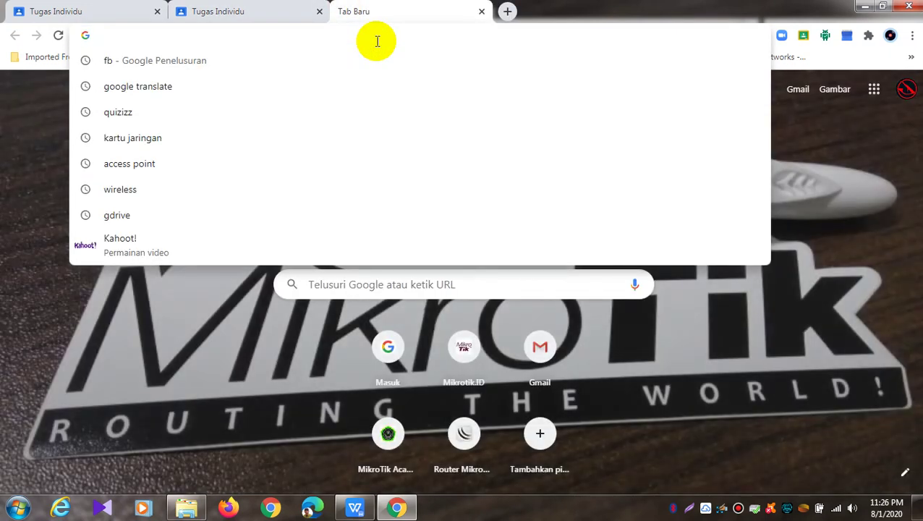
pyautogui.write('kahoot.com')
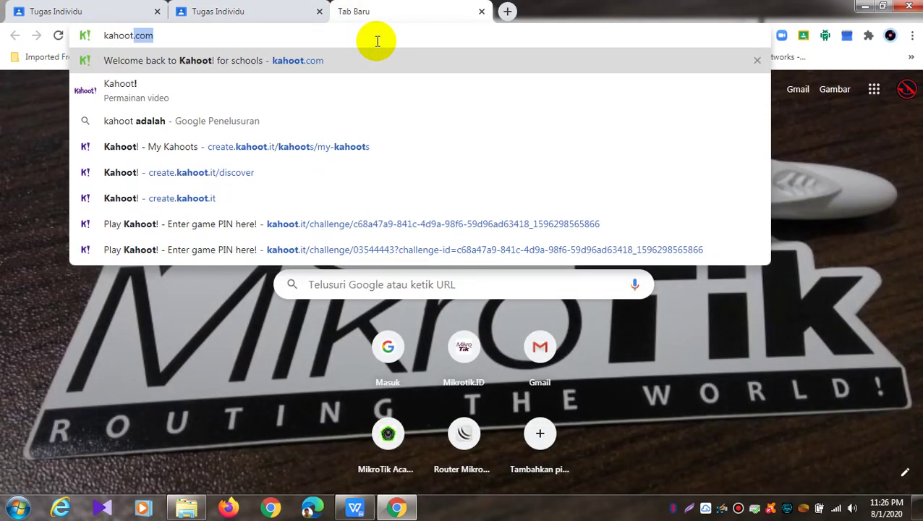
pyautogui.press('Return')
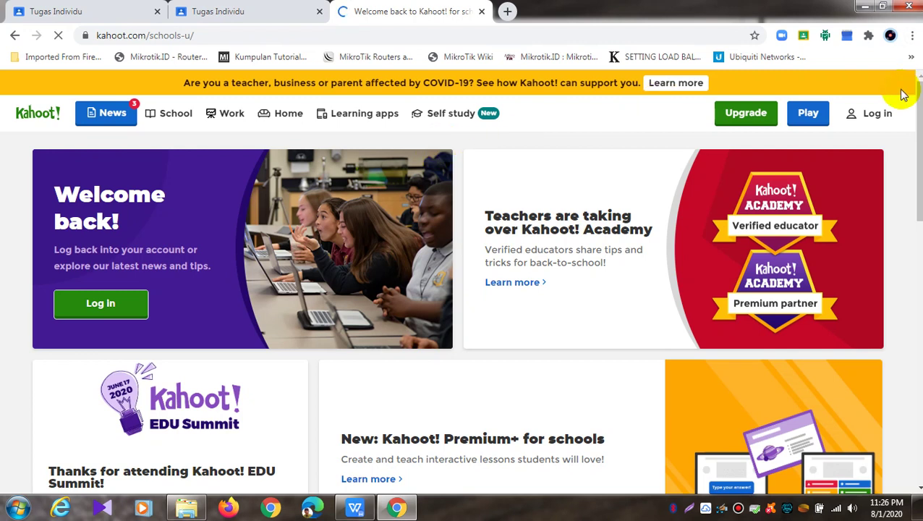
pyautogui.click(877, 112)
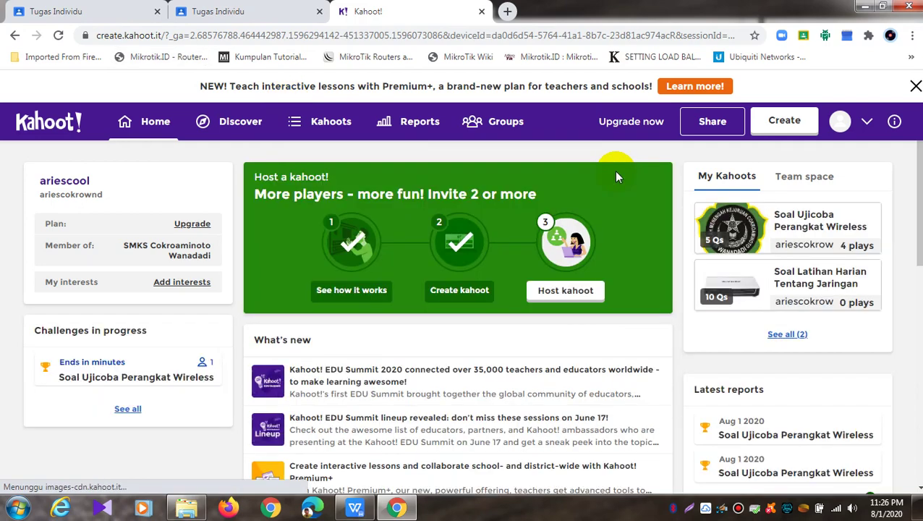
# Open the Soal Ujicoba Perangkat Wireless kahoot from the list of kahoots
pyautogui.scroll(-1, 800, 235)
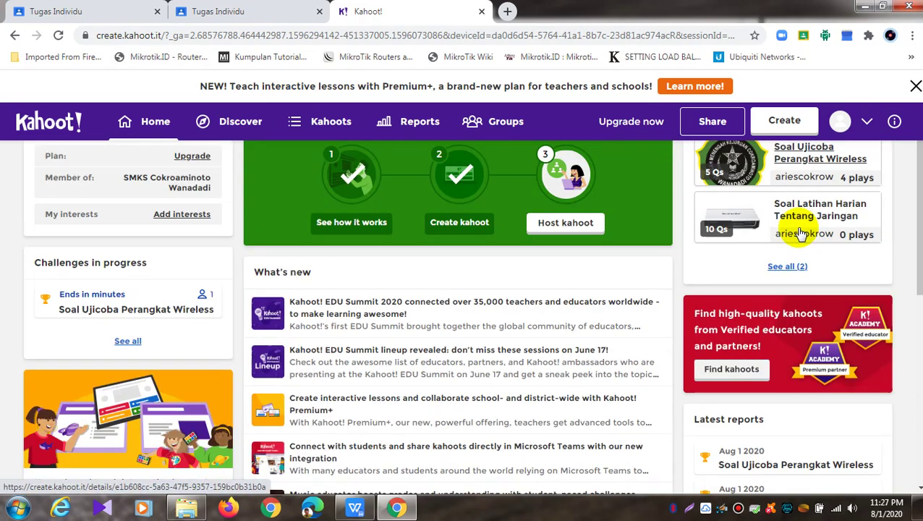
pyautogui.scroll(1, 787, 195)
pyautogui.click(325, 134)
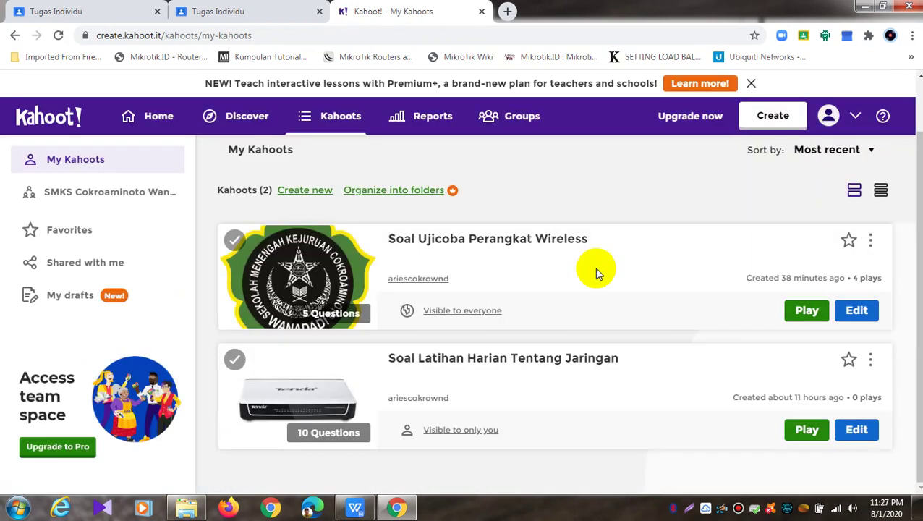
pyautogui.click(579, 250)
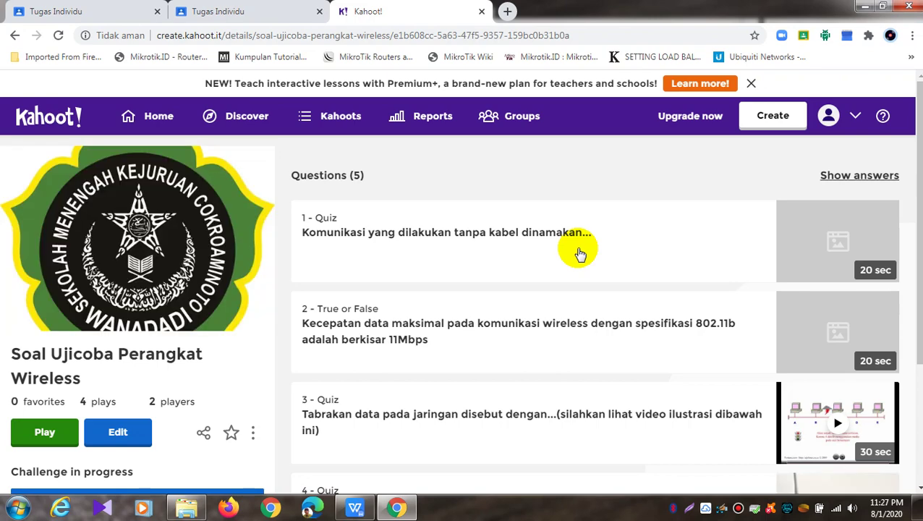
pyautogui.scroll(-3, 580, 253)
pyautogui.scroll(1, 580, 253)
pyautogui.scroll(-1, 580, 253)
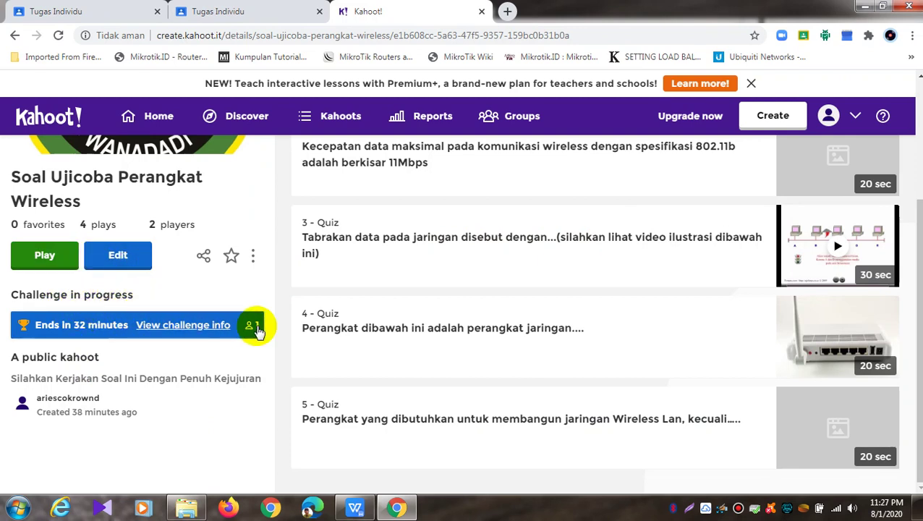
# Open the in-progress challenge's report and view its players
pyautogui.click(211, 326)
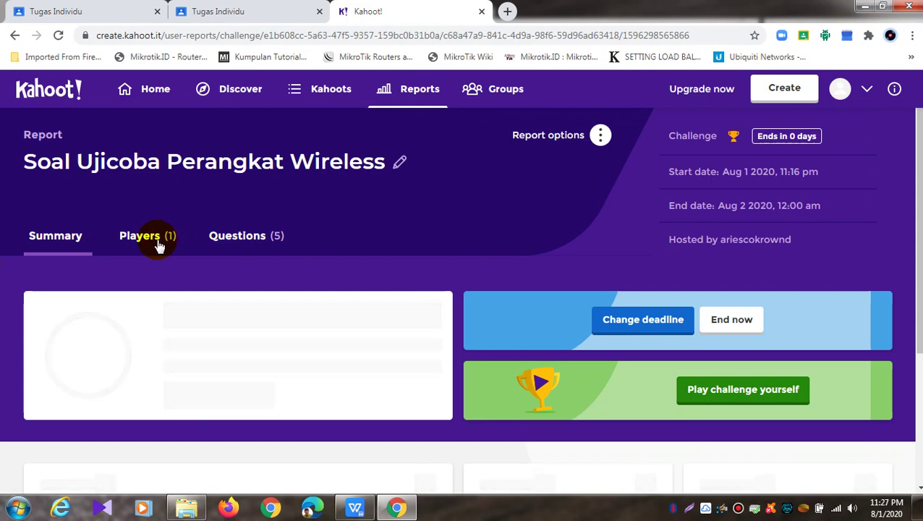
pyautogui.scroll(-3, 159, 246)
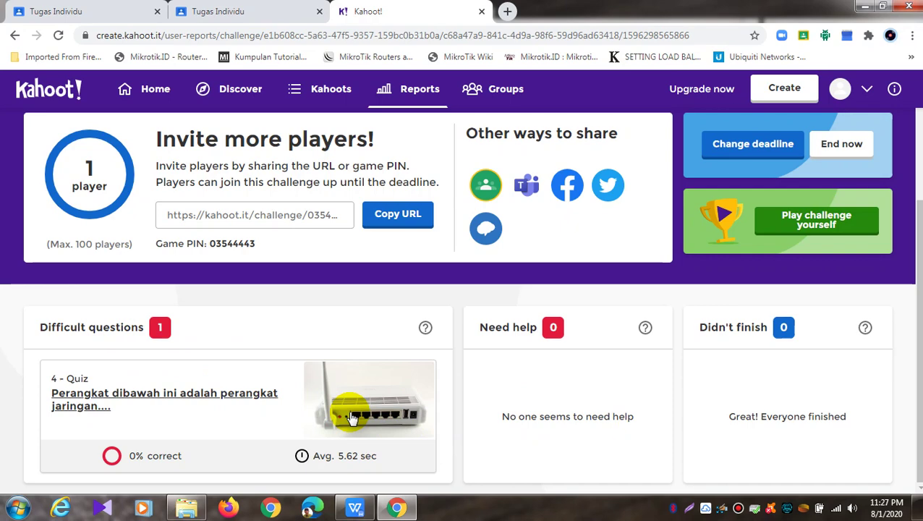
pyautogui.scroll(2, 346, 407)
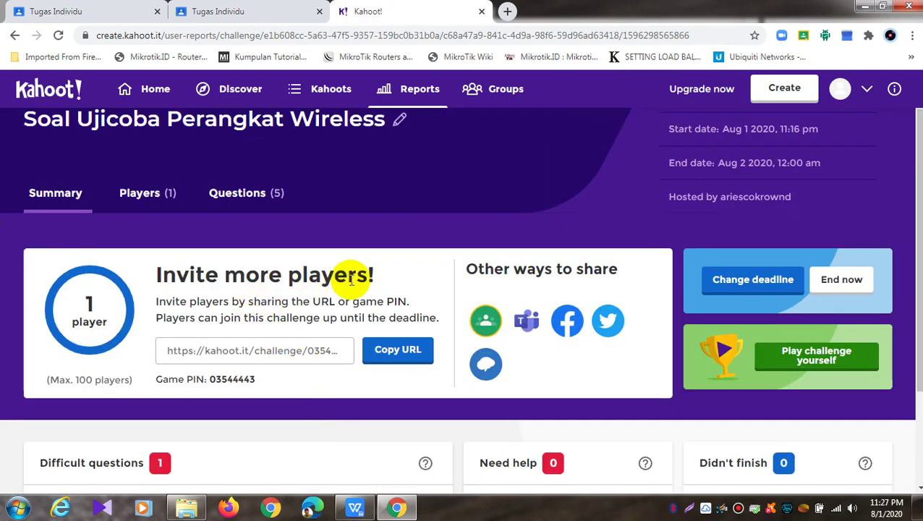
pyautogui.scroll(1, 346, 297)
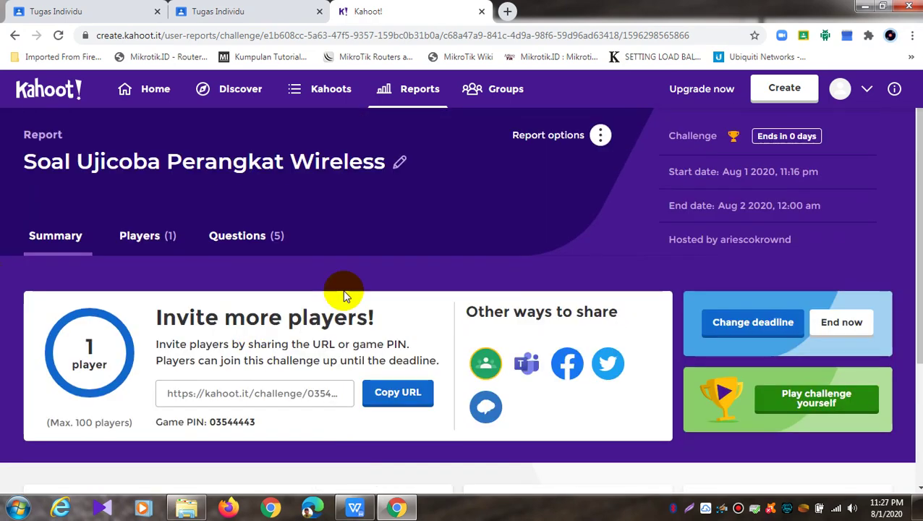
pyautogui.click(143, 239)
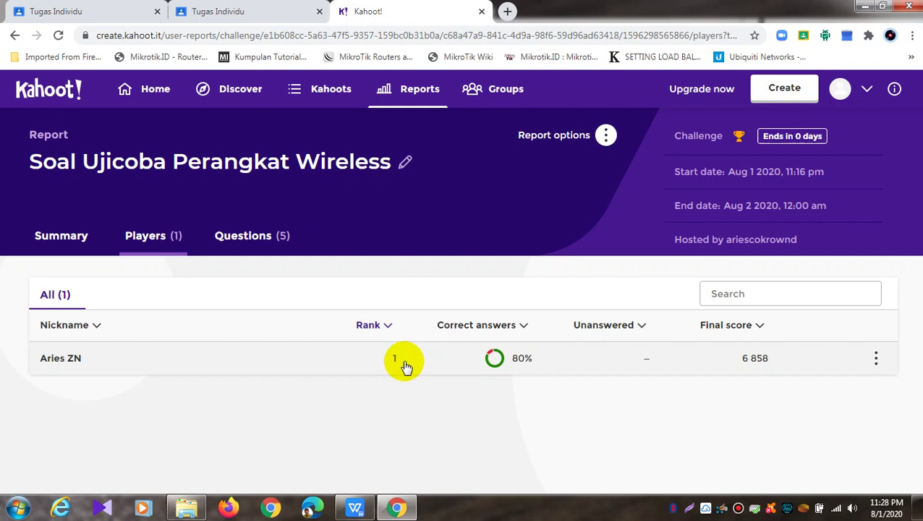
# Download the report as Soal Ujicoba Perangkat Wireless.xlsx and open the file
pyautogui.click(605, 136)
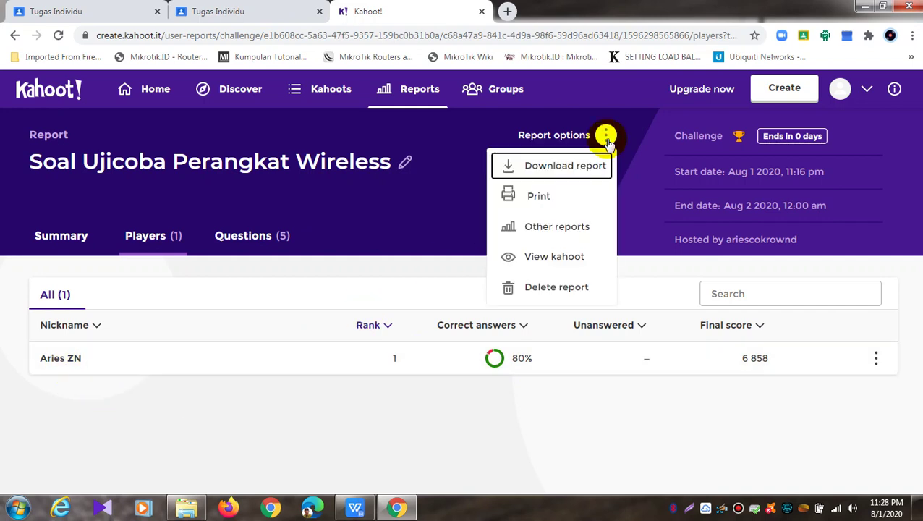
pyautogui.click(561, 175)
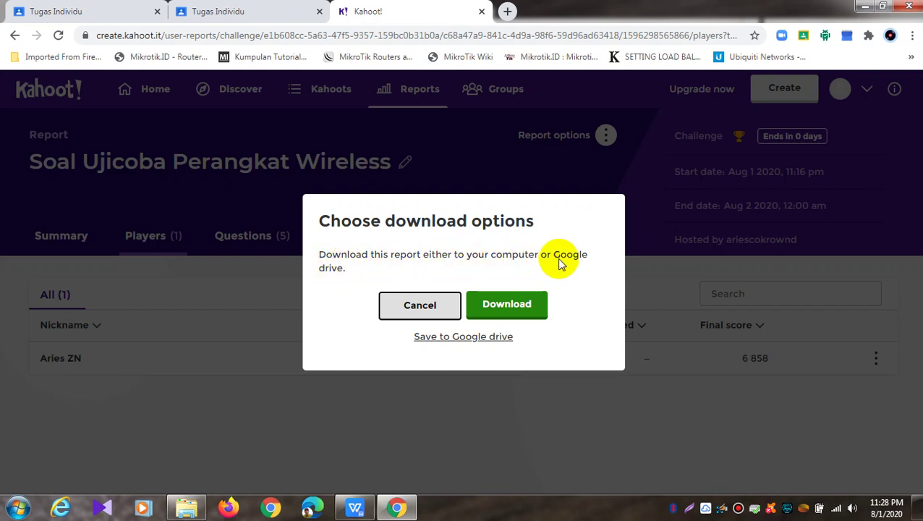
pyautogui.click(536, 307)
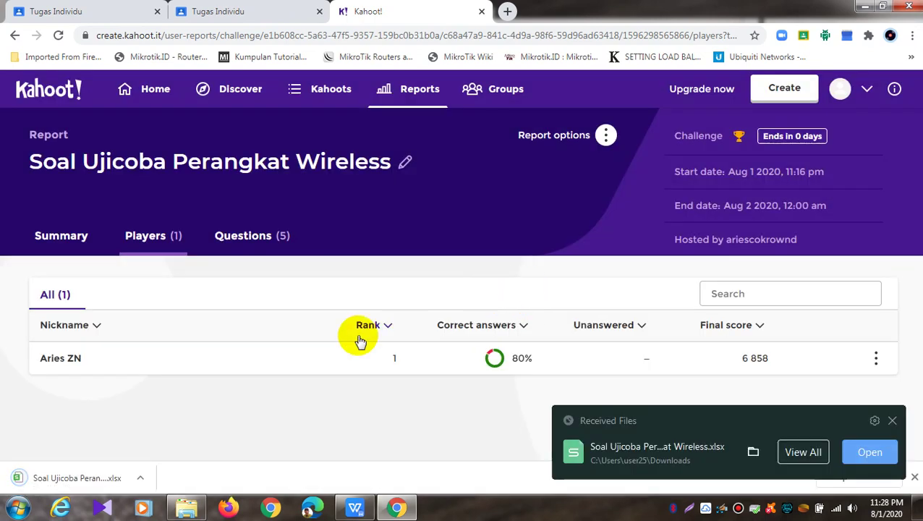
pyautogui.click(87, 471)
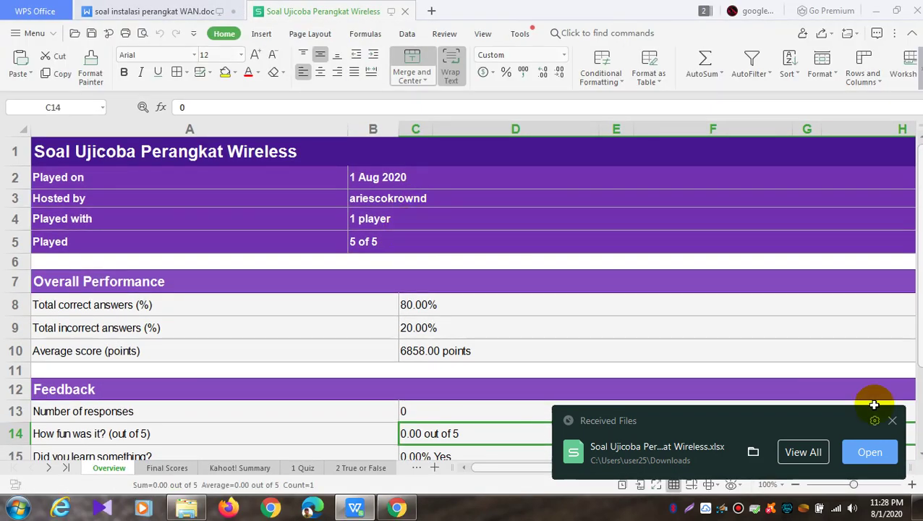
# Review the Overview sheet, including the Number of responses row
pyautogui.click(892, 421)
pyautogui.scroll(-1, 556, 294)
pyautogui.scroll(1, 556, 294)
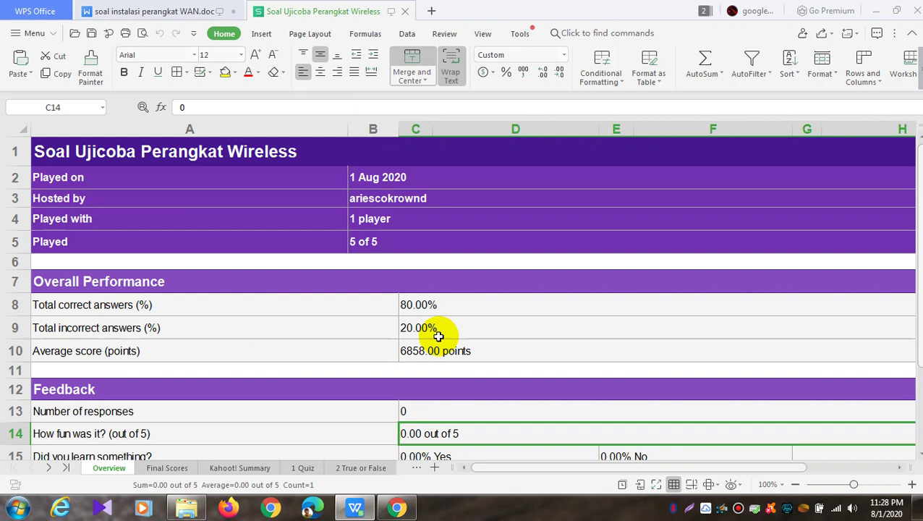
pyautogui.scroll(-1, 439, 336)
pyautogui.scroll(-2, 438, 337)
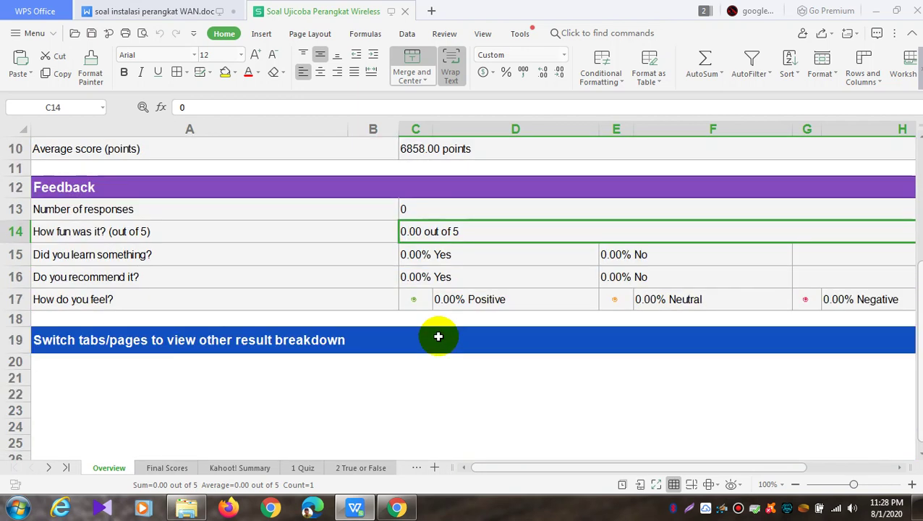
pyautogui.scroll(3, 439, 336)
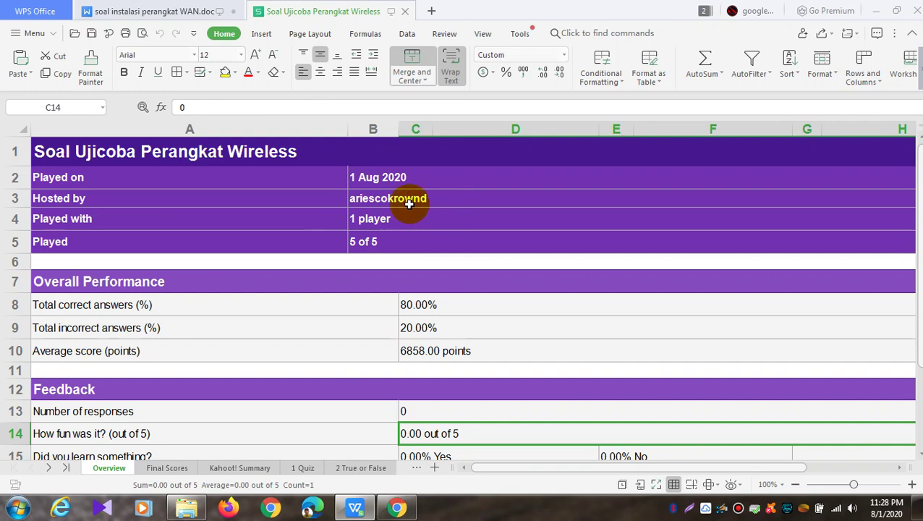
pyautogui.scroll(-2, 433, 262)
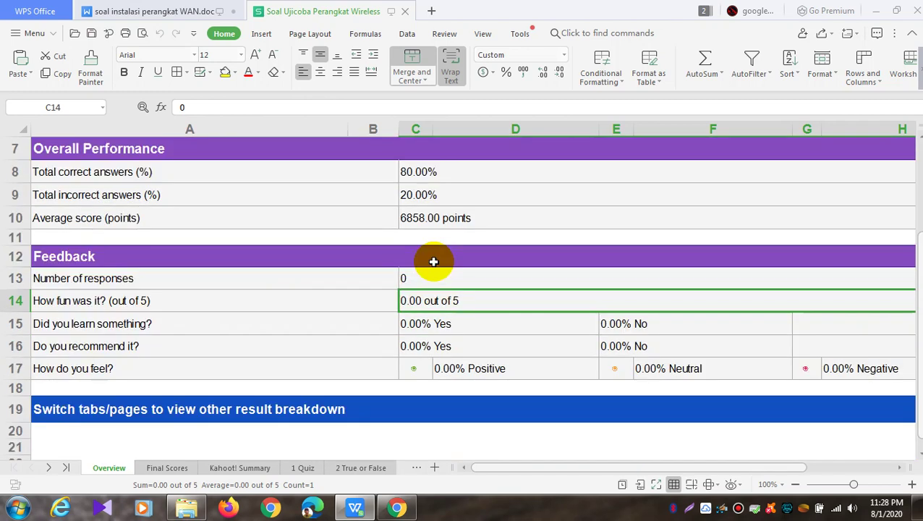
pyautogui.scroll(-2, 383, 405)
pyautogui.scroll(2, 387, 392)
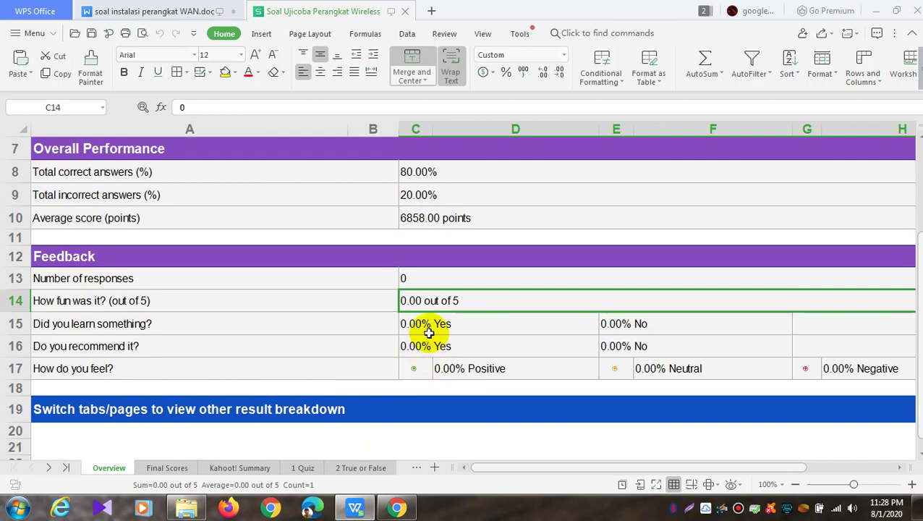
pyautogui.scroll(2, 361, 354)
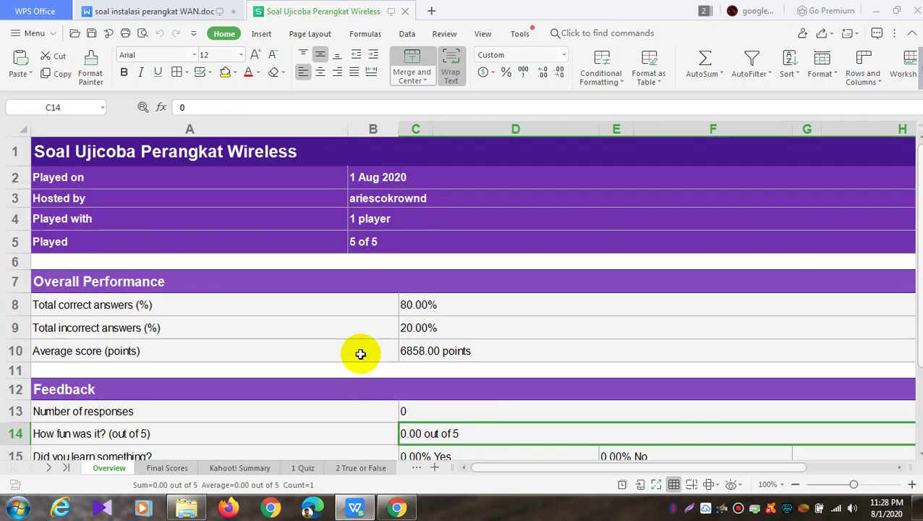
pyautogui.scroll(-2, 361, 354)
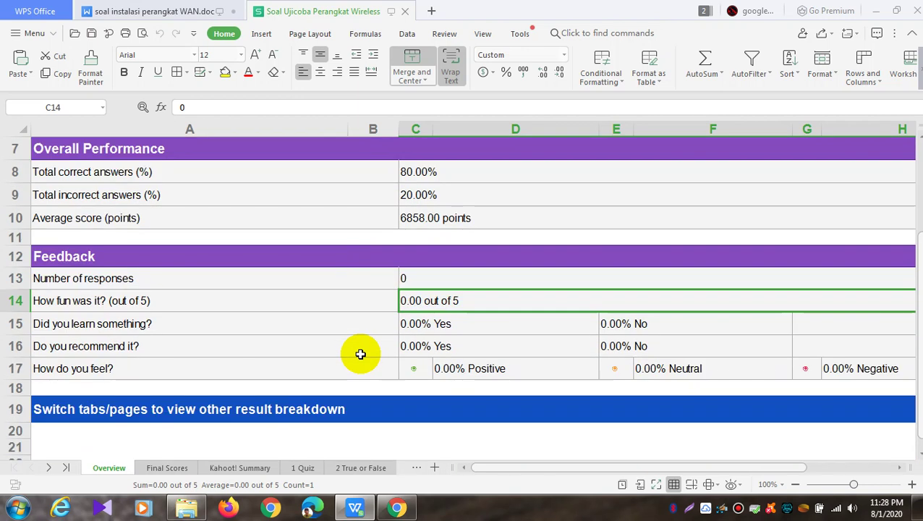
pyautogui.click(111, 282)
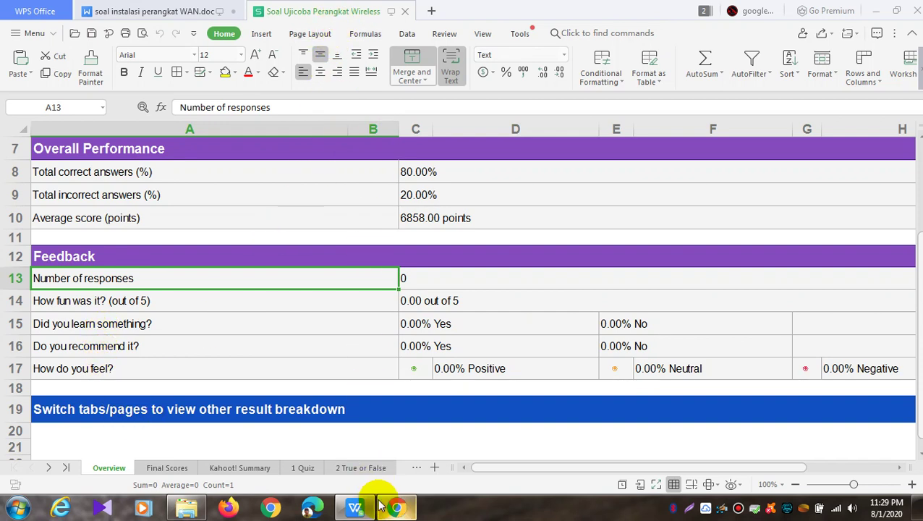
# Check the player's rank, name, 4 correct, 1 incorrect and 6858 score on Final Scores
pyautogui.click(190, 469)
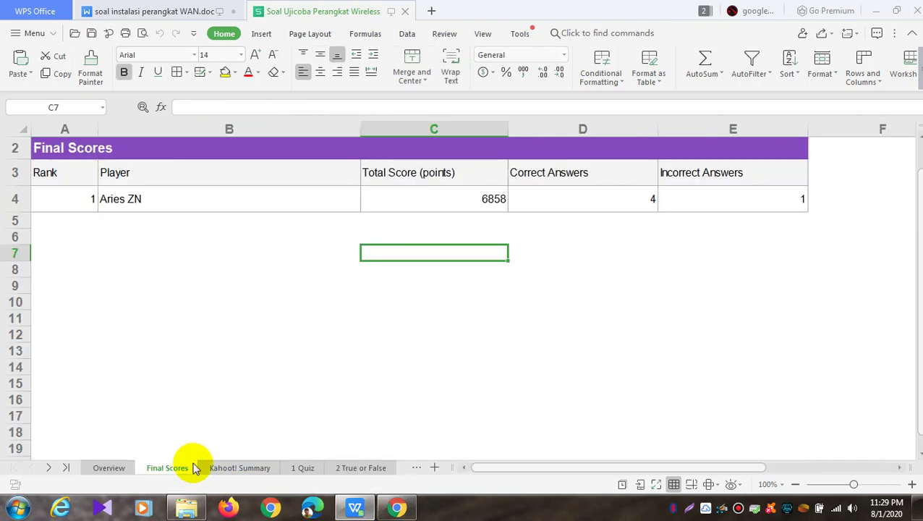
pyautogui.click(108, 469)
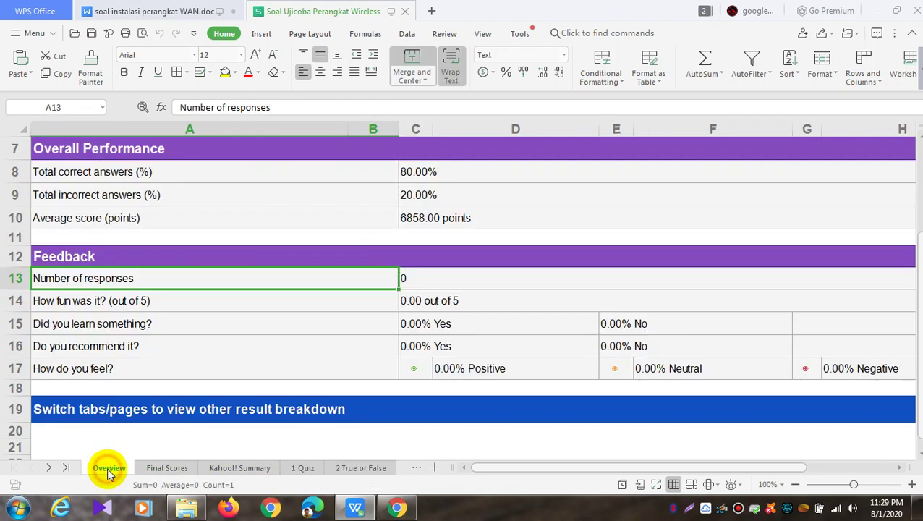
pyautogui.click(181, 469)
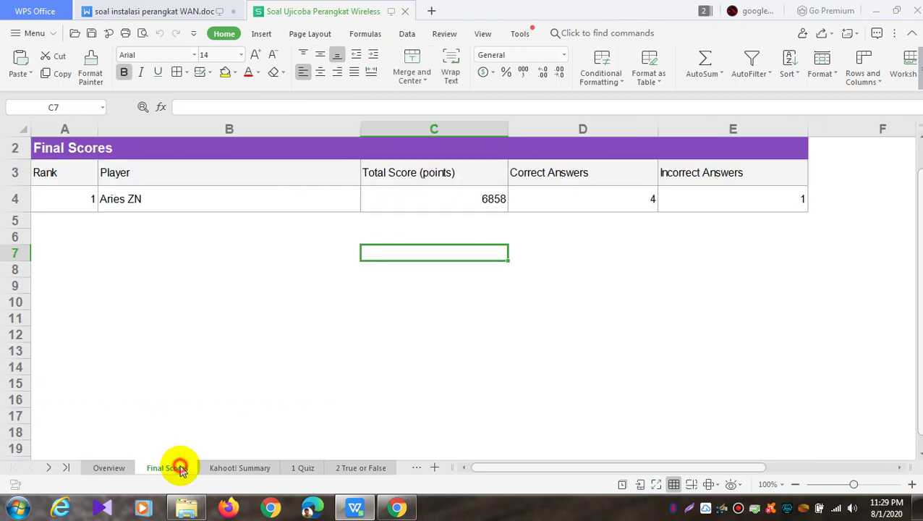
pyautogui.click(136, 205)
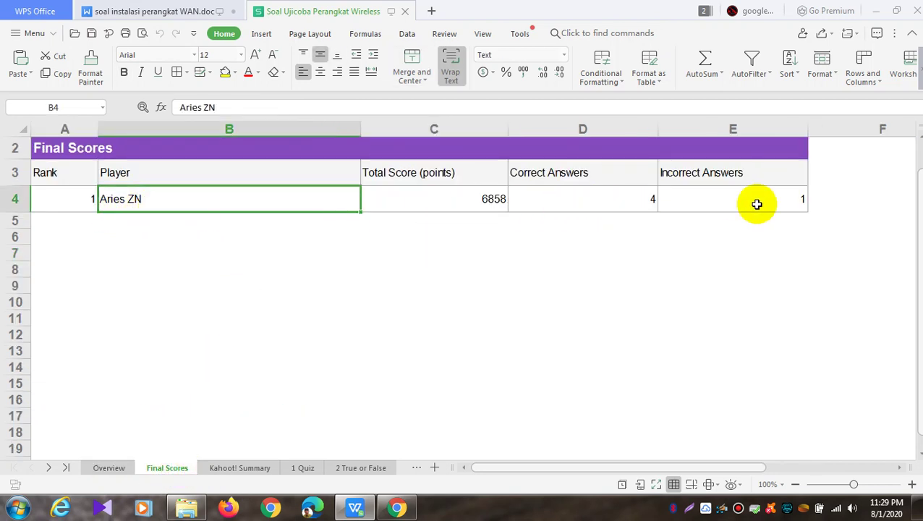
pyautogui.click(85, 198)
pyautogui.click(311, 198)
pyautogui.click(547, 197)
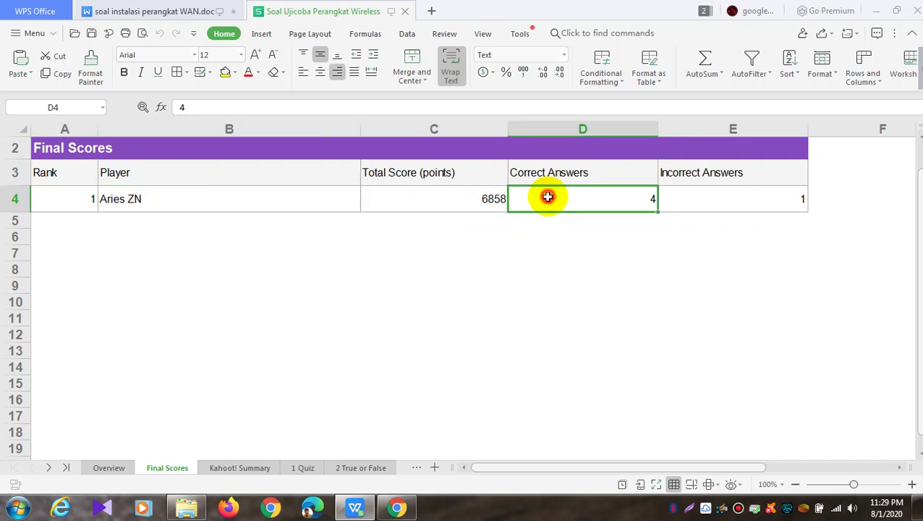
pyautogui.click(763, 205)
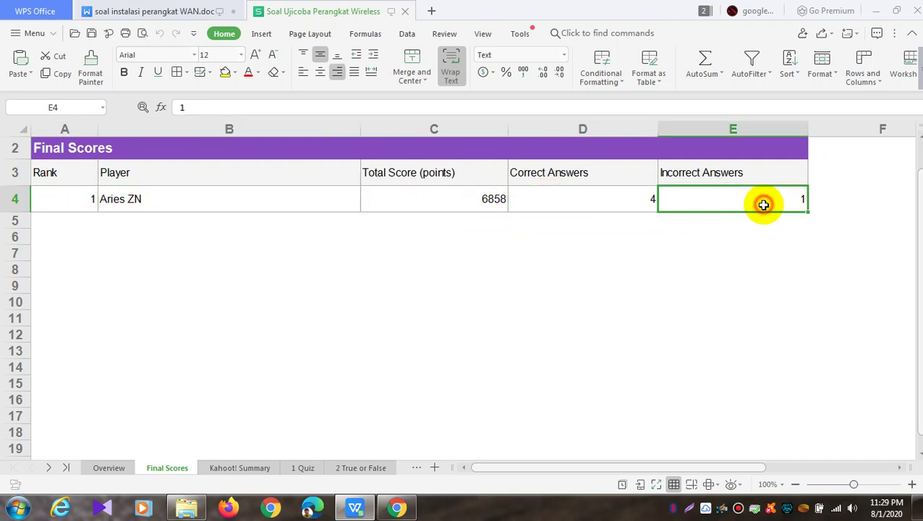
pyautogui.click(488, 204)
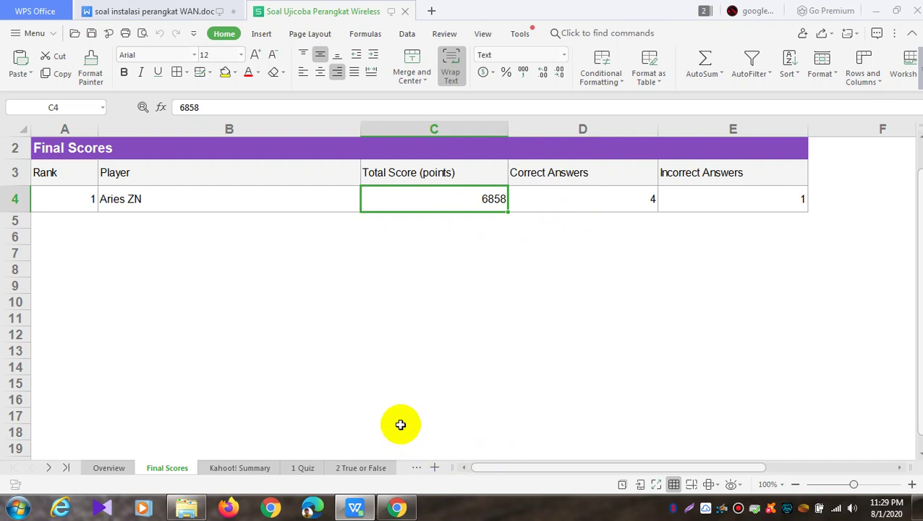
pyautogui.click(397, 506)
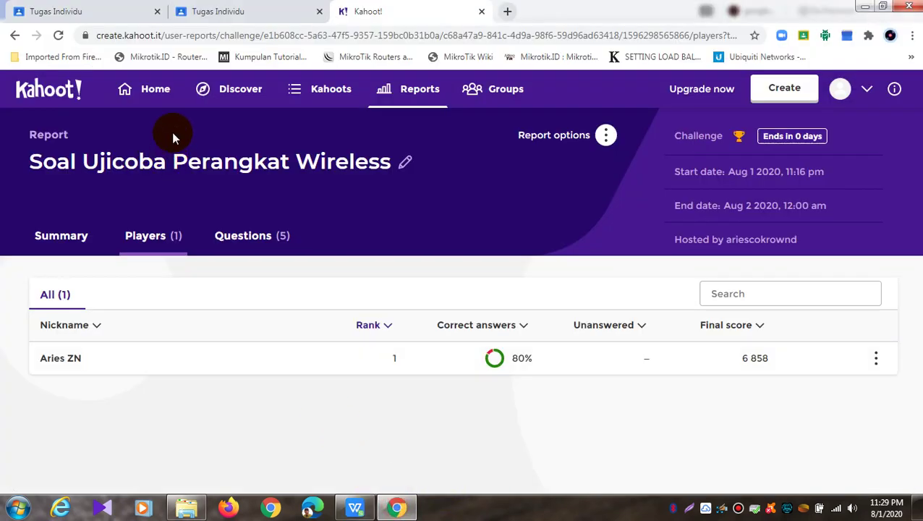
# Change the Tugas Individu grade from 90 to 80
pyautogui.click(123, 13)
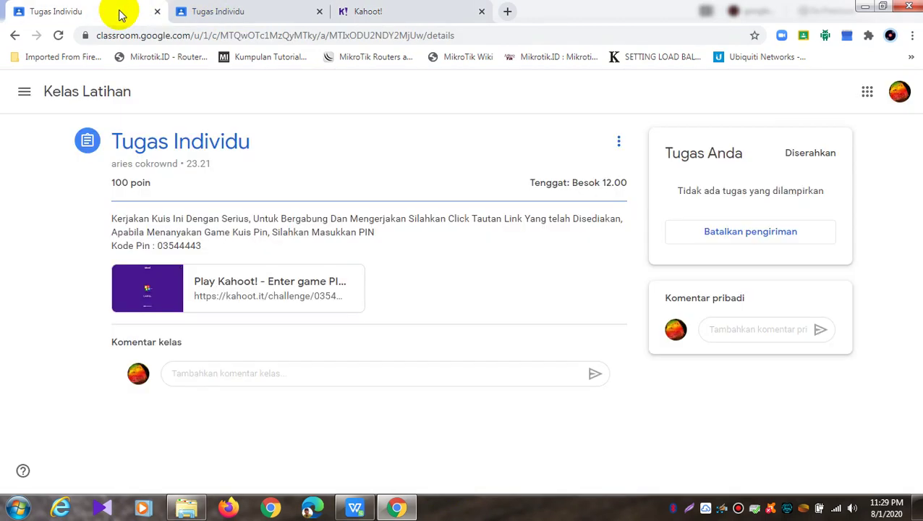
pyautogui.click(193, 11)
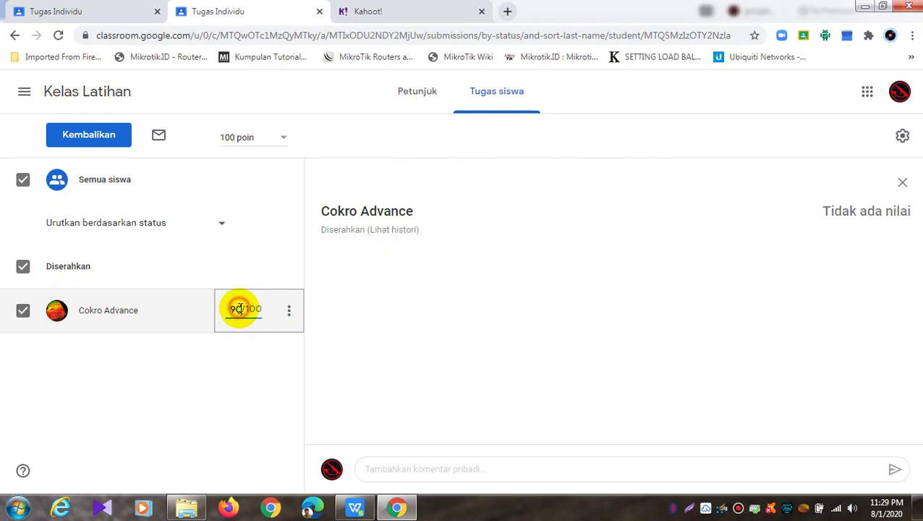
pyautogui.moveTo(239, 308); pyautogui.dragTo(229, 309)
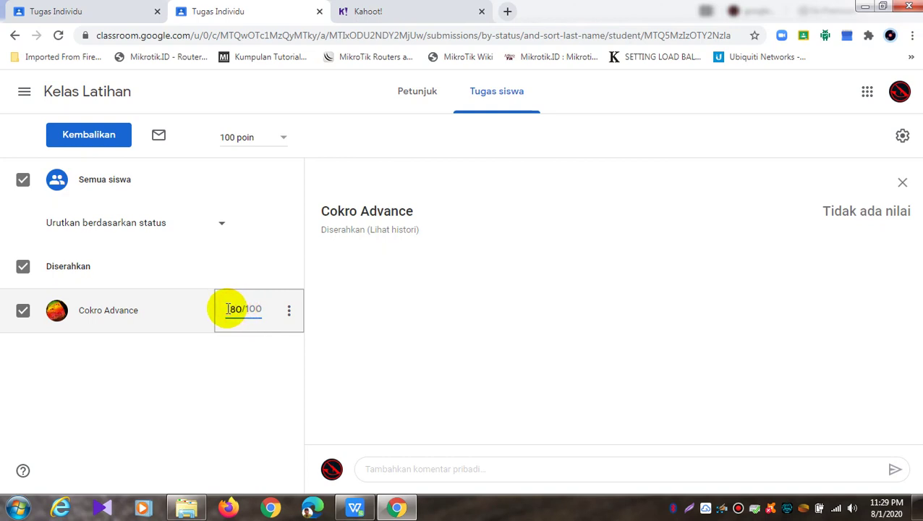
pyautogui.click(384, 331)
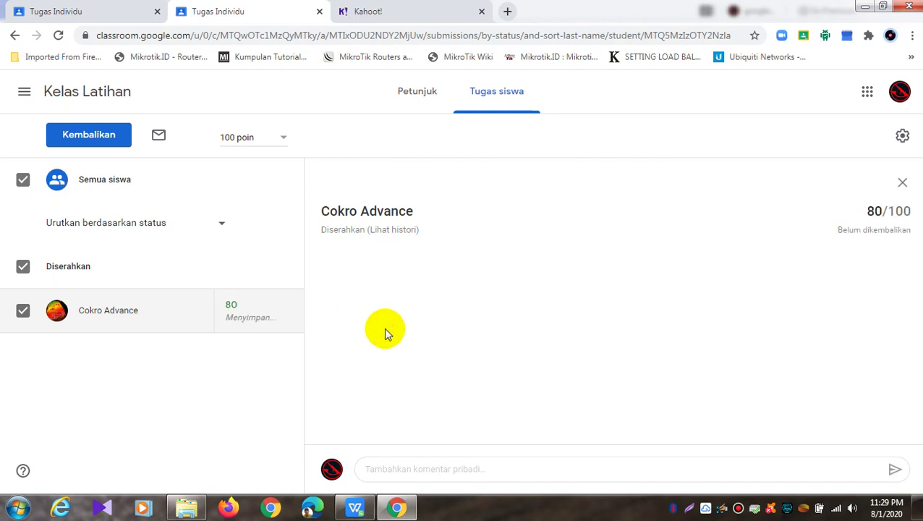
# Return the work with the private comment 'salah menjawab 1 soal'
pyautogui.click(290, 317)
pyautogui.click(178, 350)
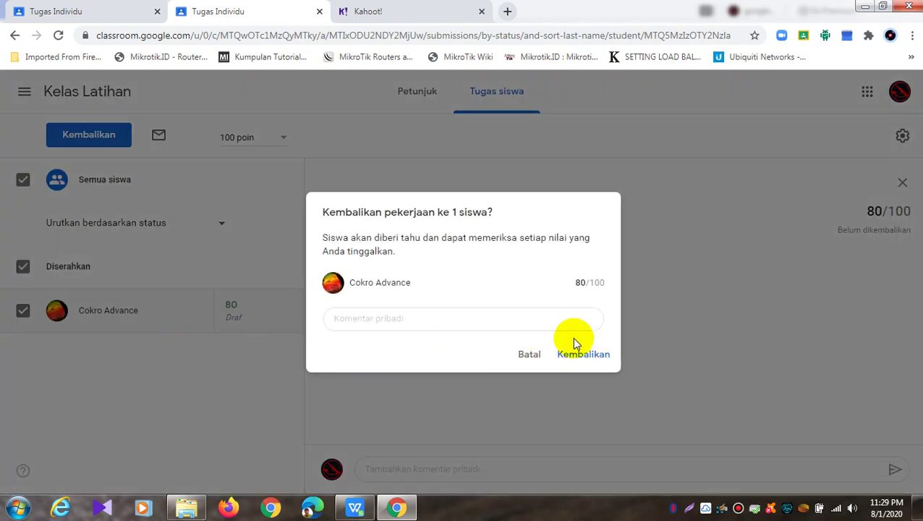
pyautogui.click(556, 327)
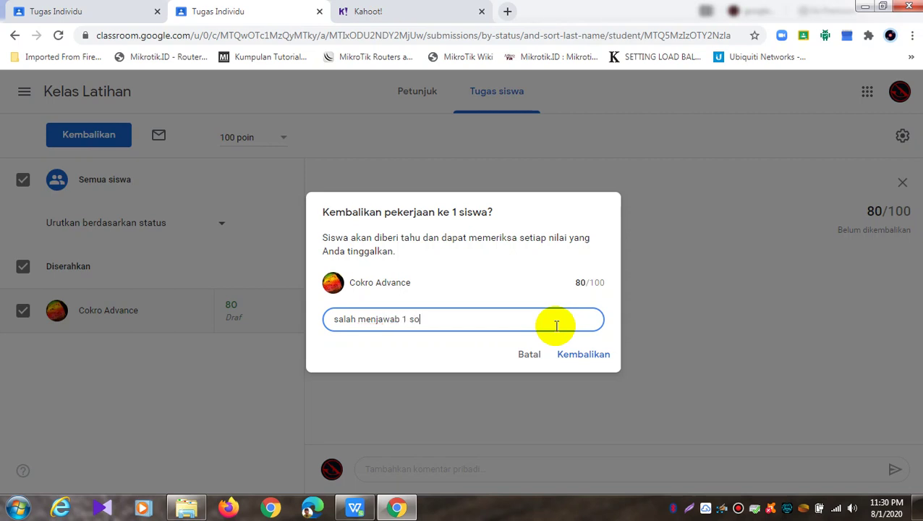
pyautogui.click(562, 354)
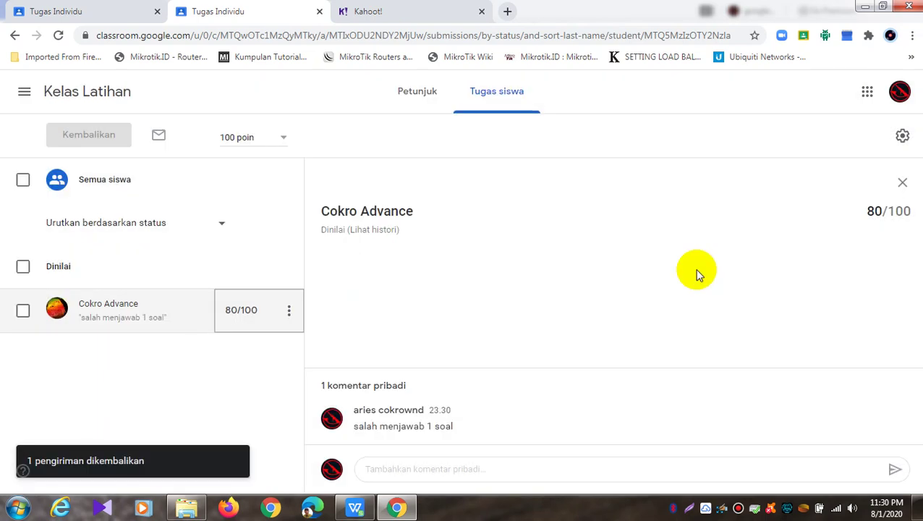
# Reload the student view and reopen Tugas Individu from the Kelas Latihan stream
pyautogui.click(56, 11)
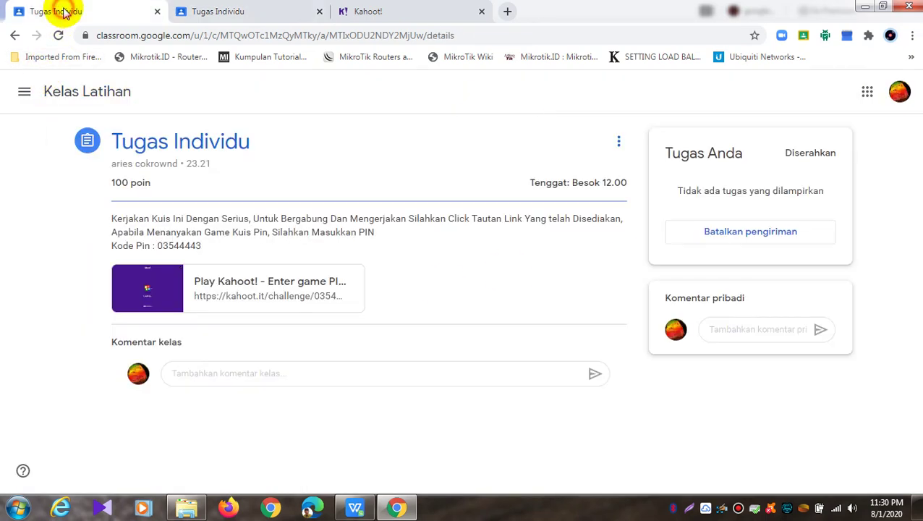
pyautogui.click(481, 141)
pyautogui.click(58, 35)
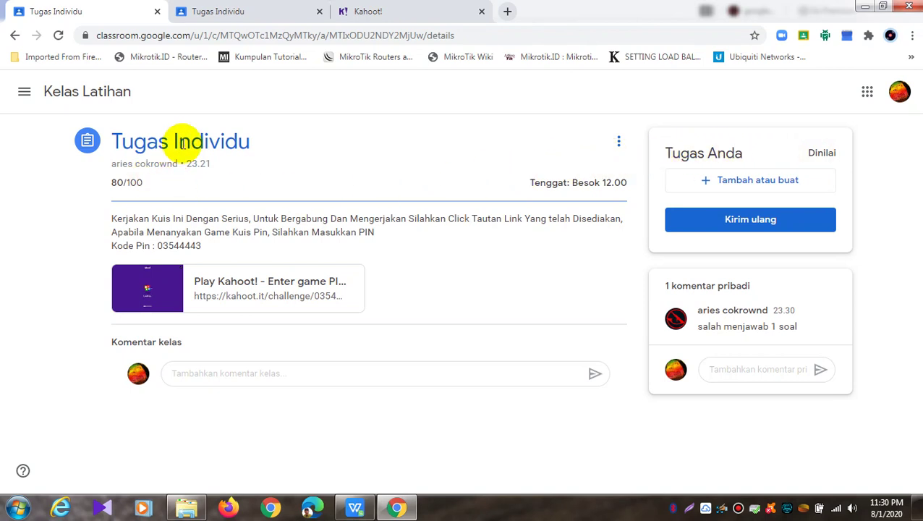
pyautogui.click(105, 96)
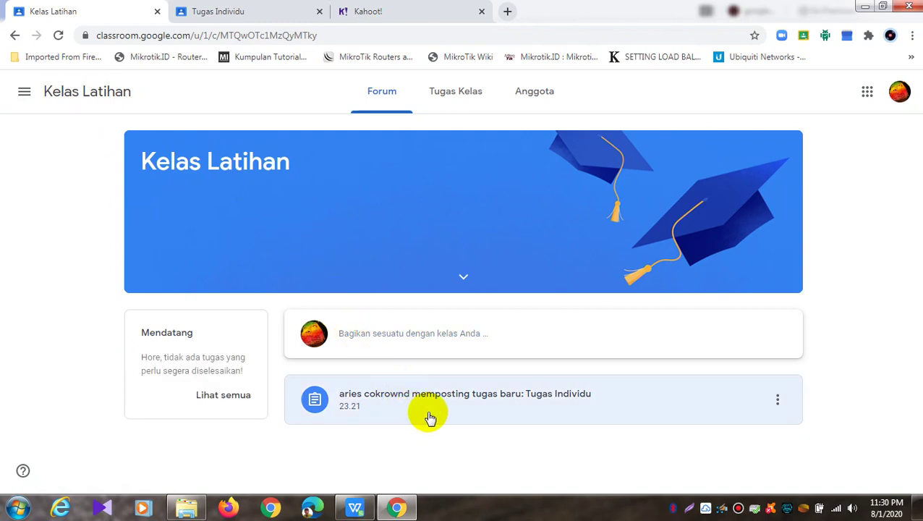
pyautogui.click(434, 405)
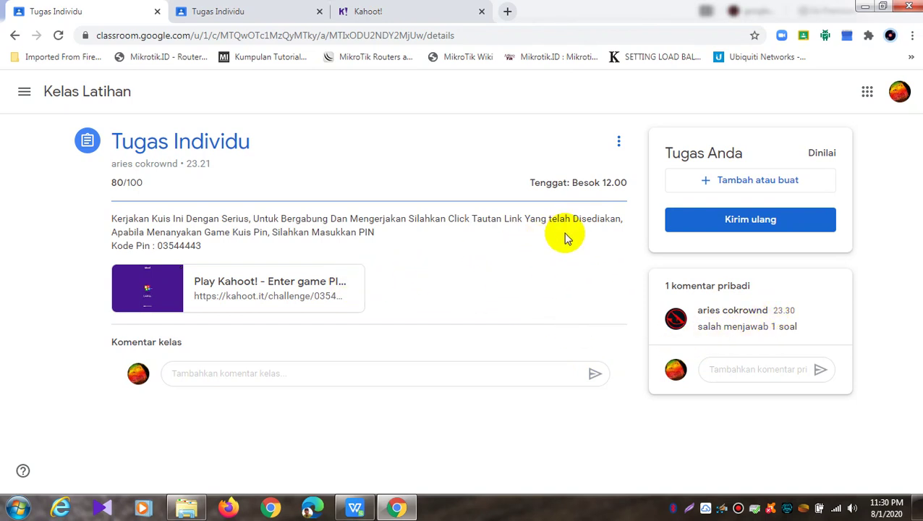
# Verify the 80/100 grade and private comment in the student view
pyautogui.click(618, 145)
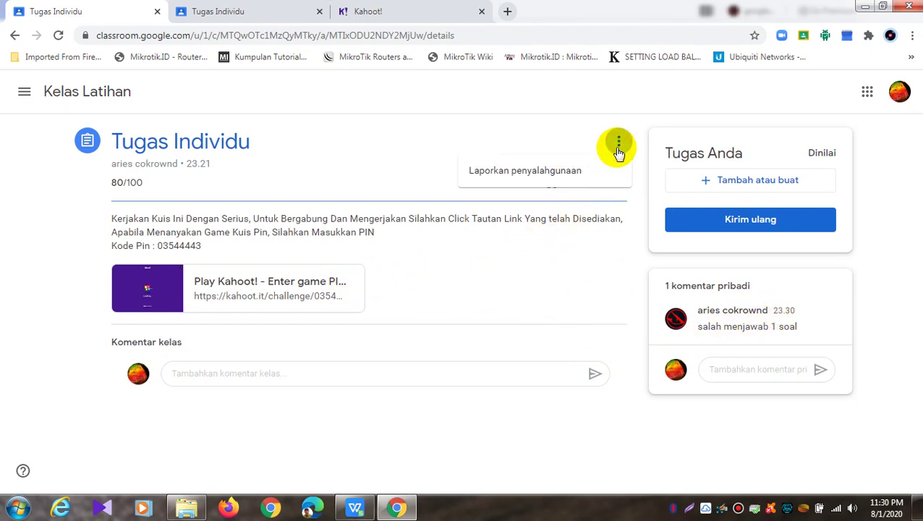
pyautogui.click(824, 155)
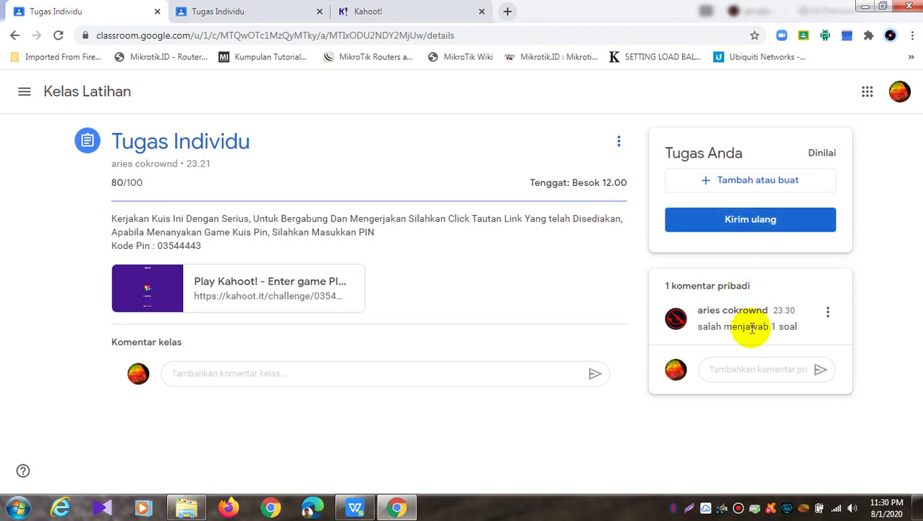
pyautogui.click(828, 312)
pyautogui.click(873, 306)
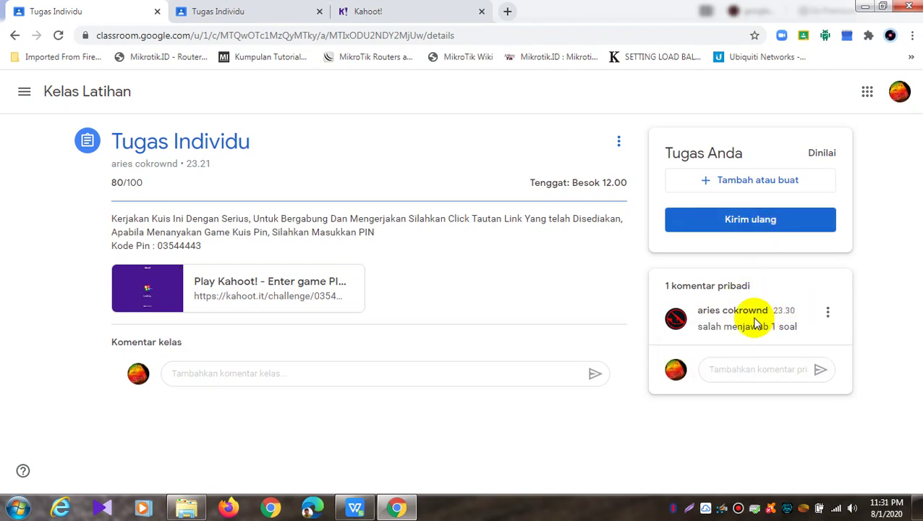
pyautogui.tripleClick(145, 186)
pyautogui.click(245, 180)
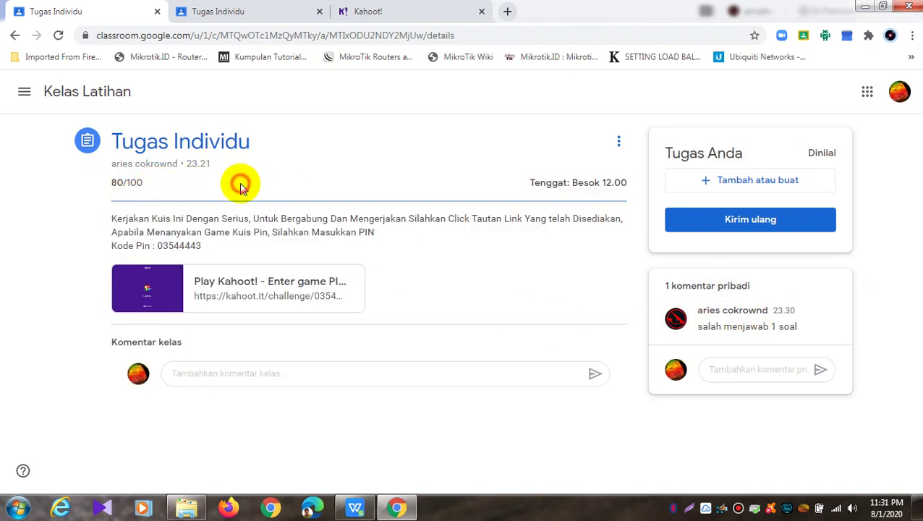
pyautogui.doubleClick(155, 183)
pyautogui.click(120, 182)
pyautogui.doubleClick(120, 182)
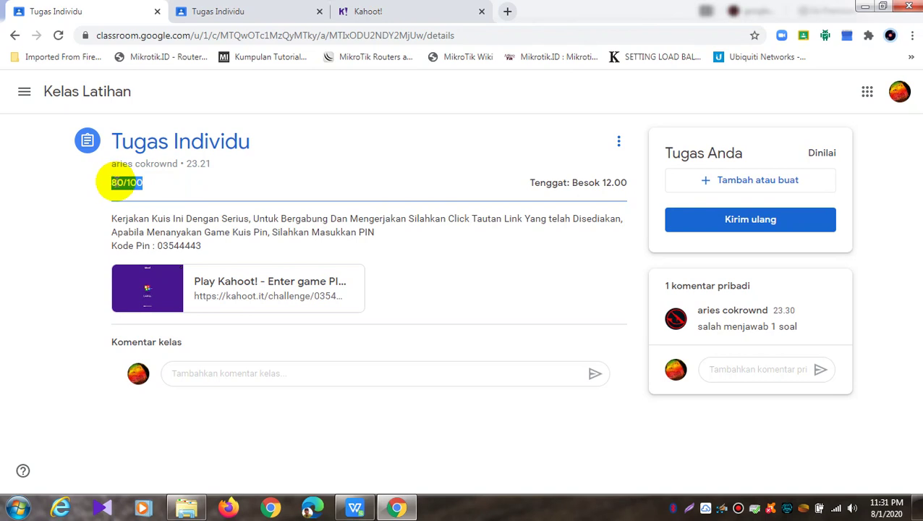
pyautogui.click(155, 187)
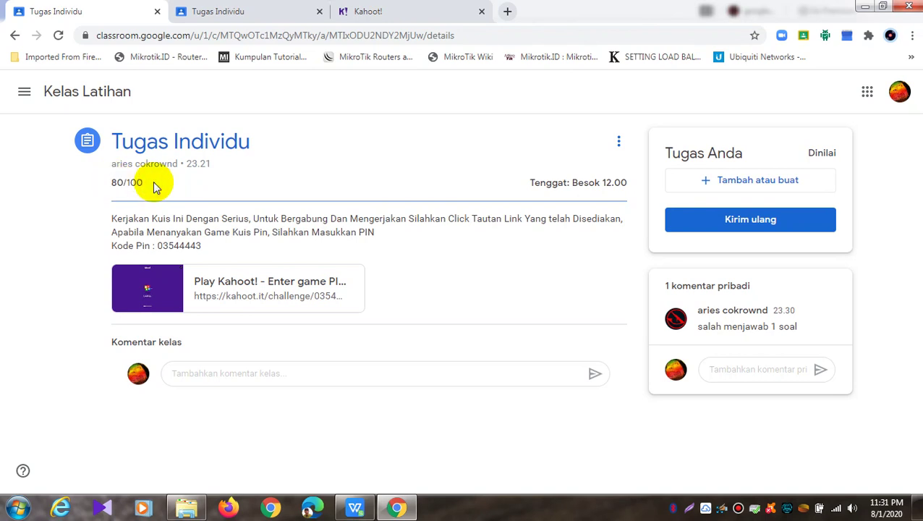
pyautogui.click(399, 12)
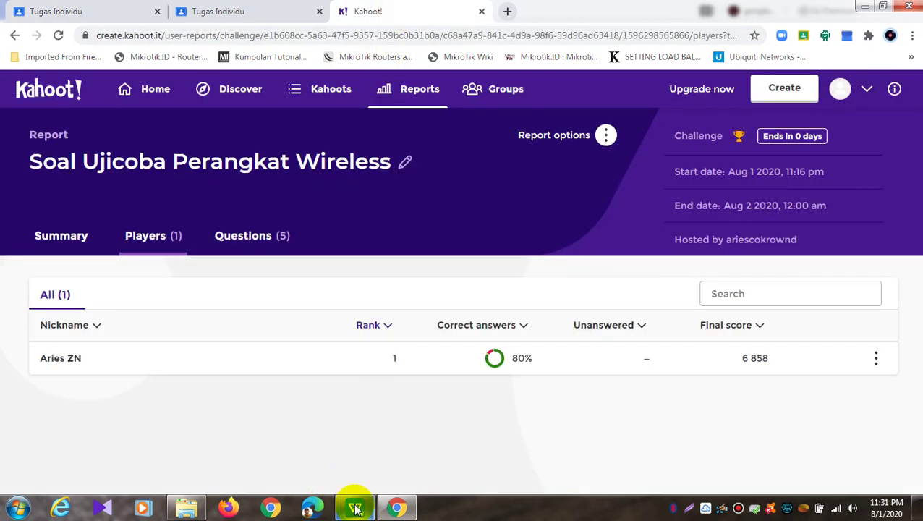
# Step through the Kahoot! Summary, 1 Quiz, 2 True or False, Final Scores and Overview sheets
pyautogui.click(355, 509)
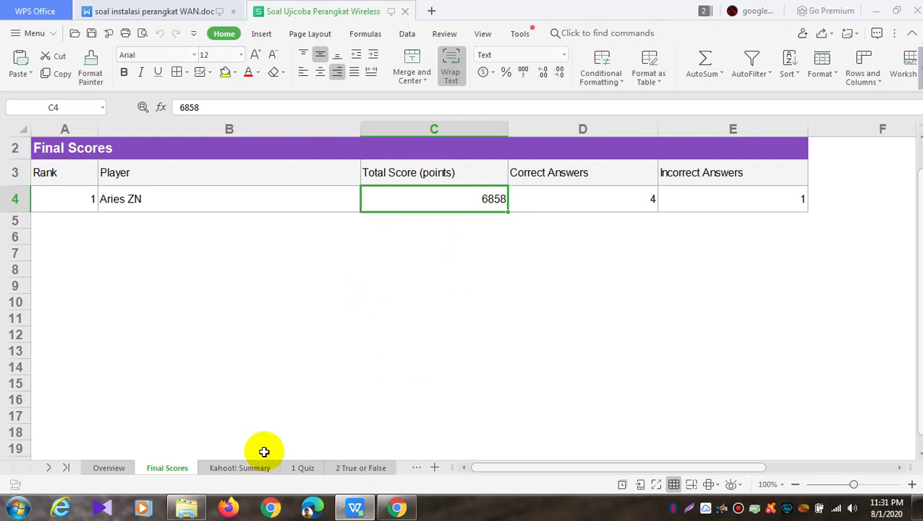
pyautogui.click(243, 468)
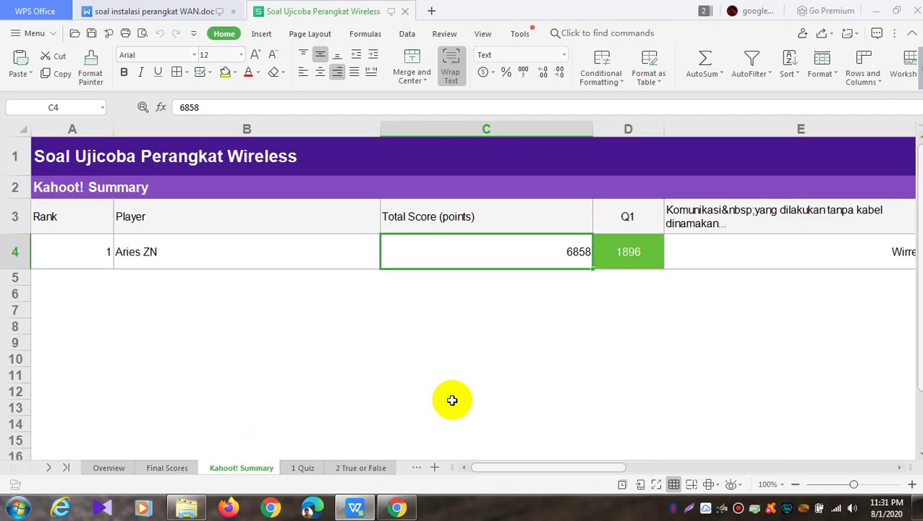
pyautogui.click(303, 469)
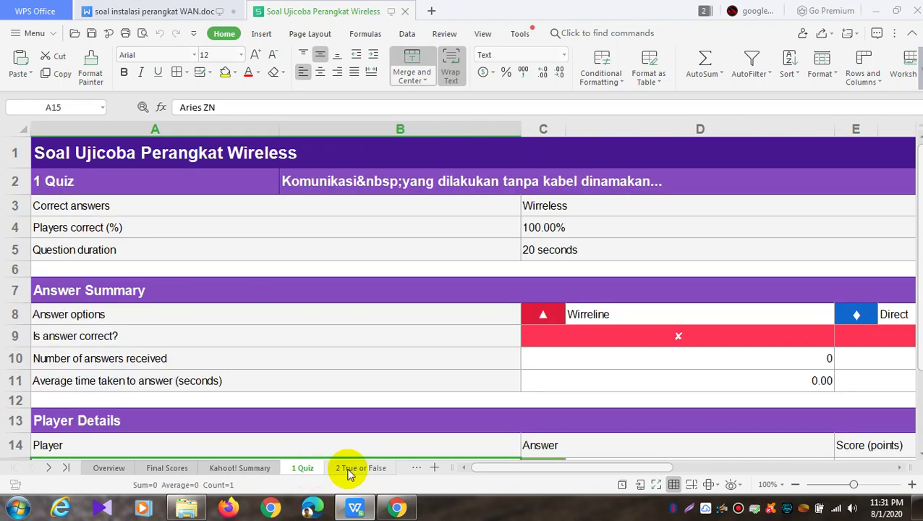
pyautogui.click(348, 471)
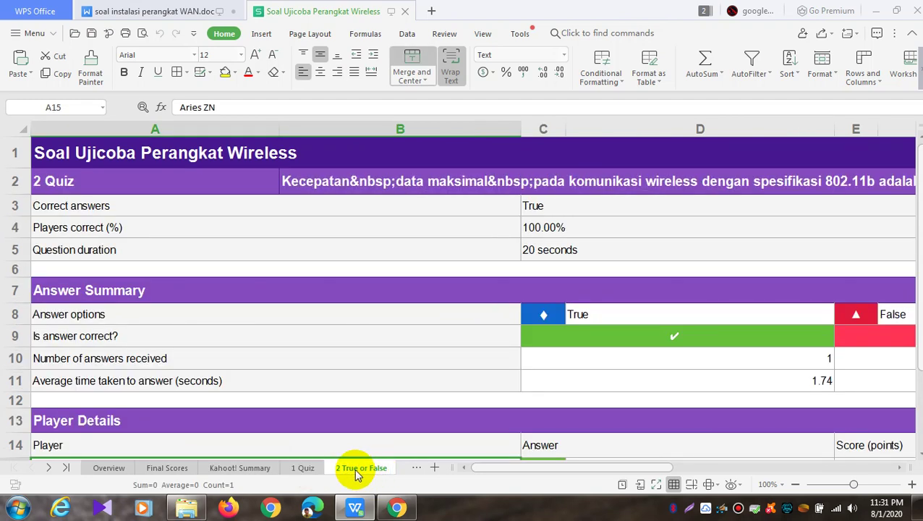
pyautogui.click(294, 469)
pyautogui.click(251, 469)
pyautogui.click(170, 469)
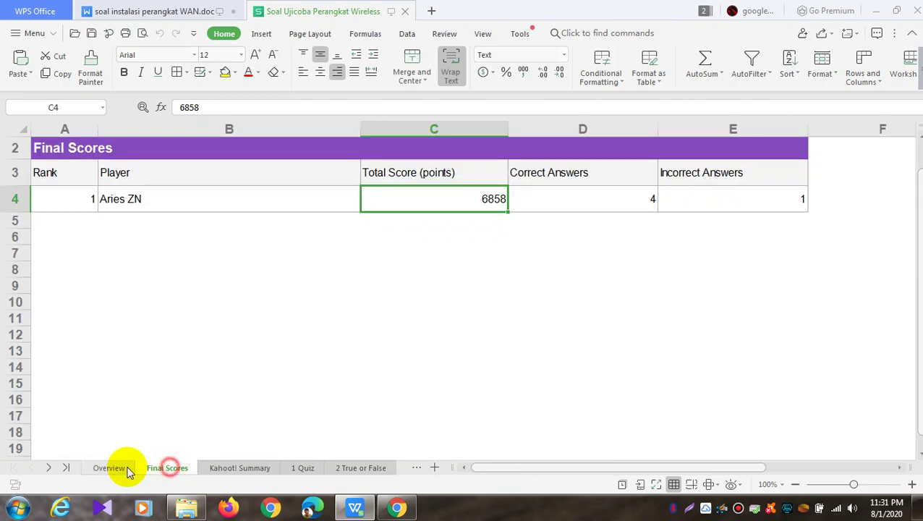
pyautogui.click(108, 469)
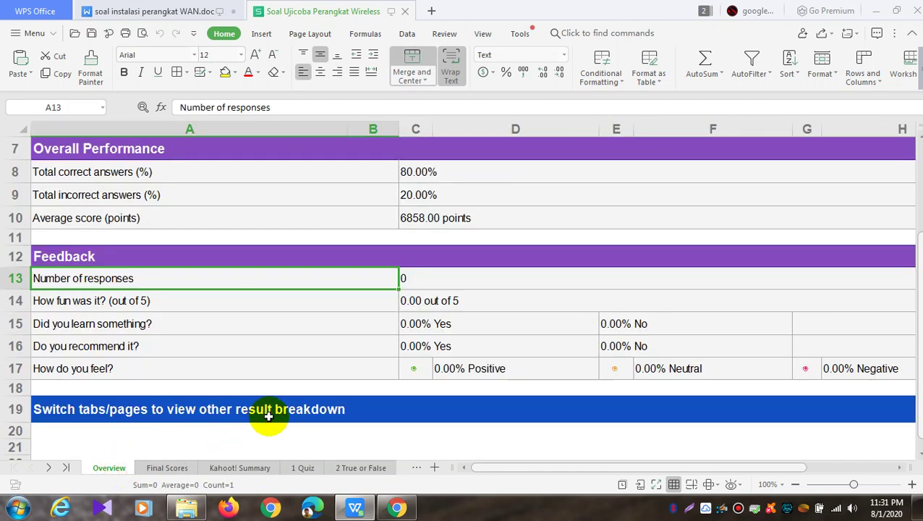
pyautogui.click(397, 508)
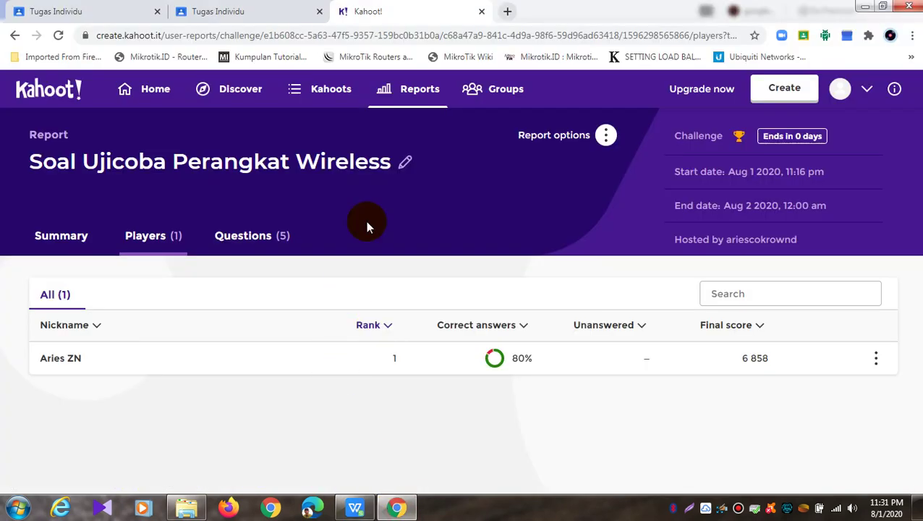
# Check Tugas Individu is graded 80/100 and review its instructions, then bring up the Kahoot report's options
pyautogui.click(272, 10)
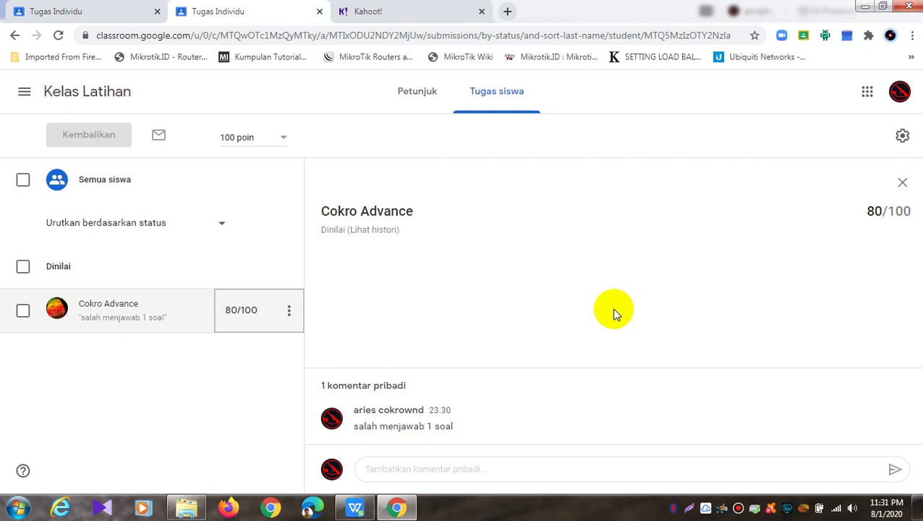
pyautogui.click(423, 94)
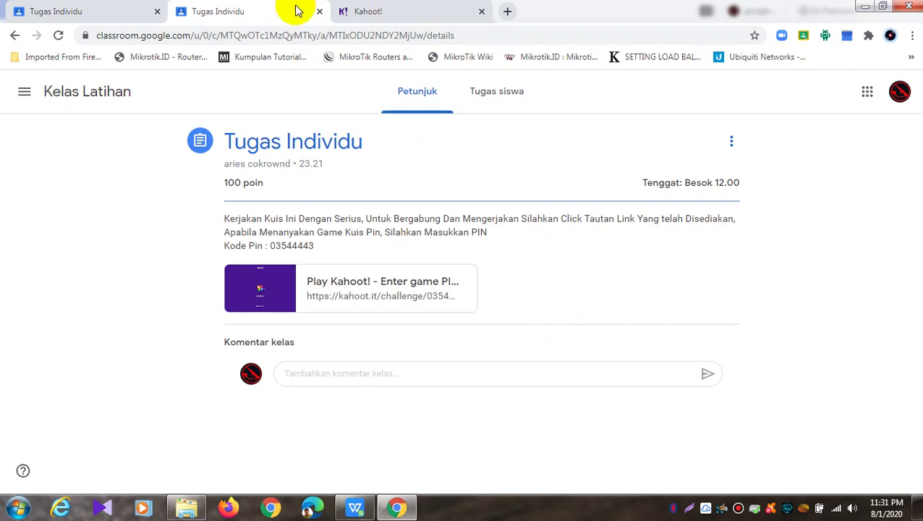
pyautogui.click(347, 10)
pyautogui.click(605, 137)
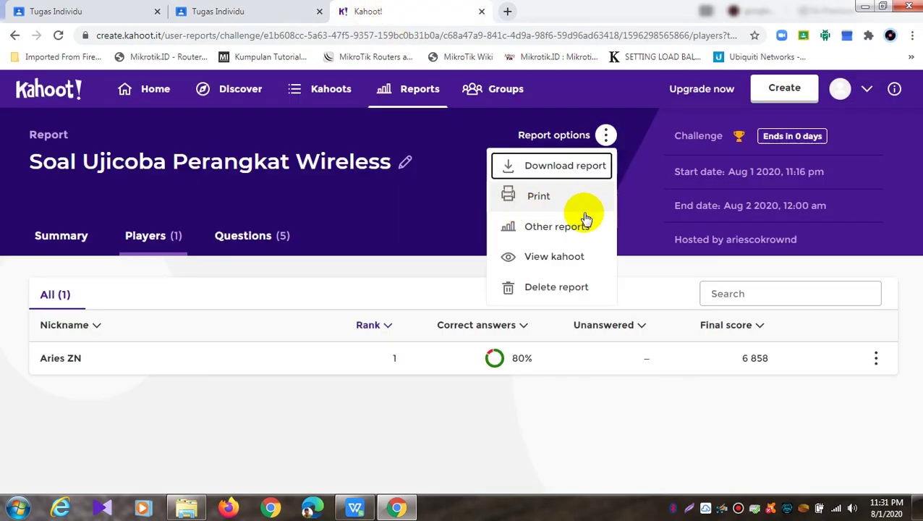
# Under Other reports, delete the 11:16 pm and 11:15 pm challenge reports
pyautogui.click(551, 229)
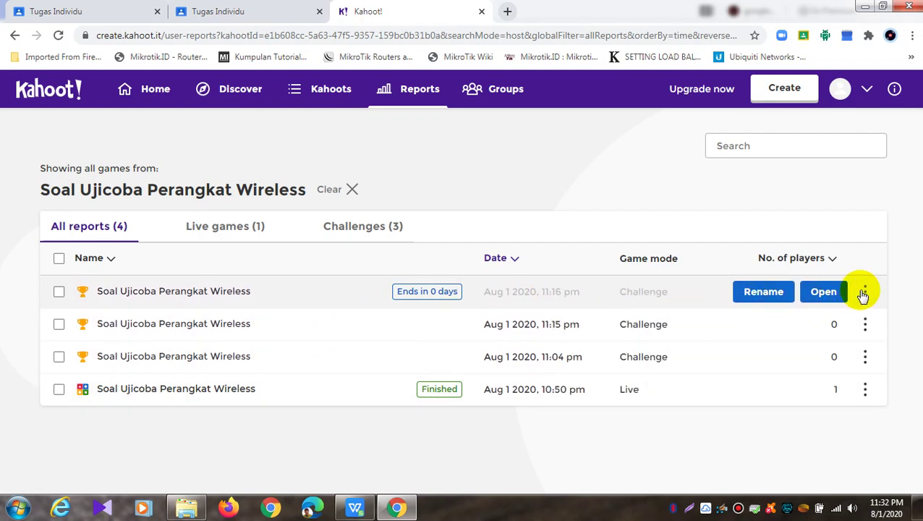
pyautogui.click(865, 291)
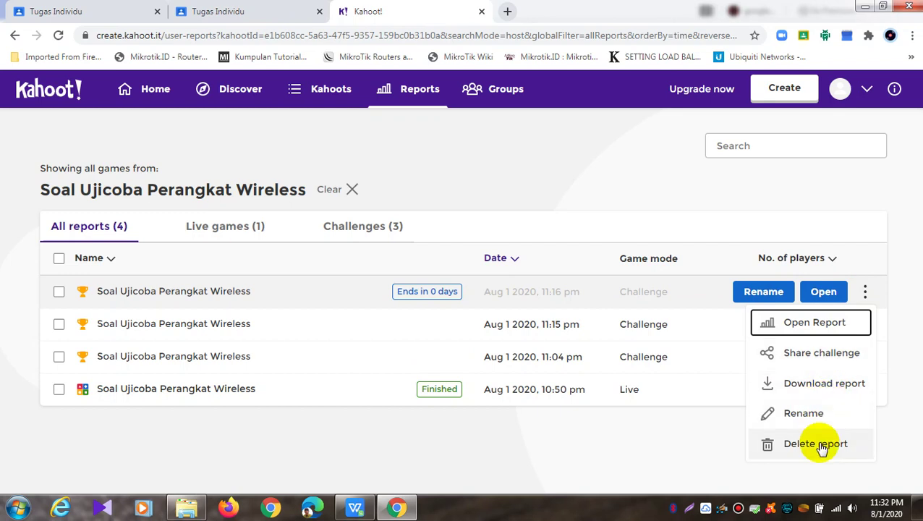
pyautogui.click(818, 442)
pyautogui.click(508, 323)
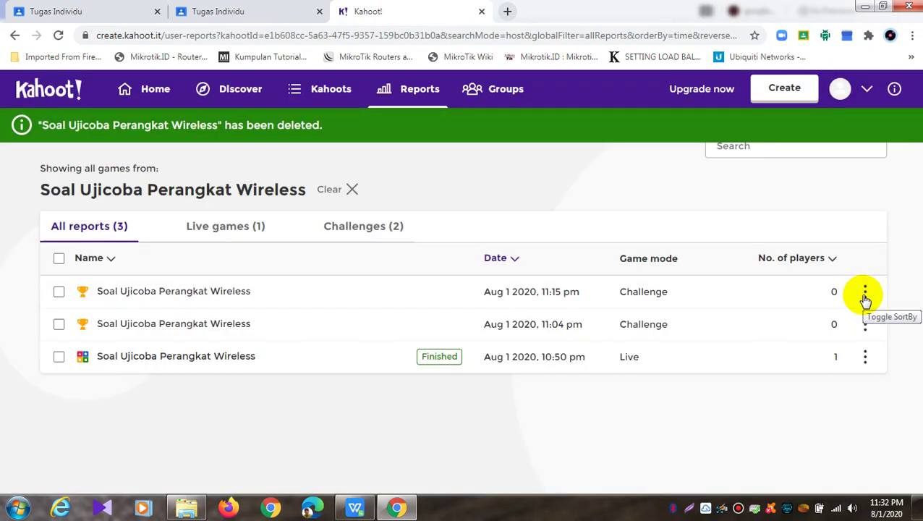
pyautogui.click(865, 293)
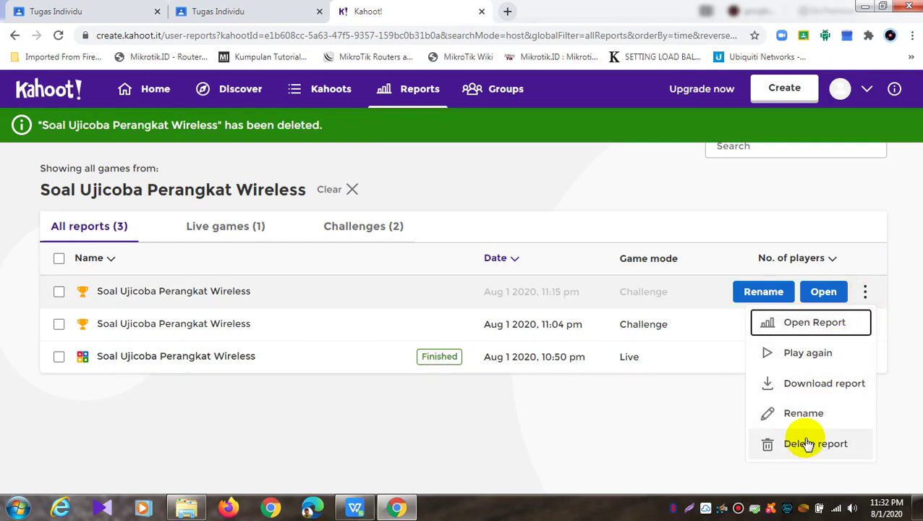
pyautogui.click(807, 442)
pyautogui.click(526, 327)
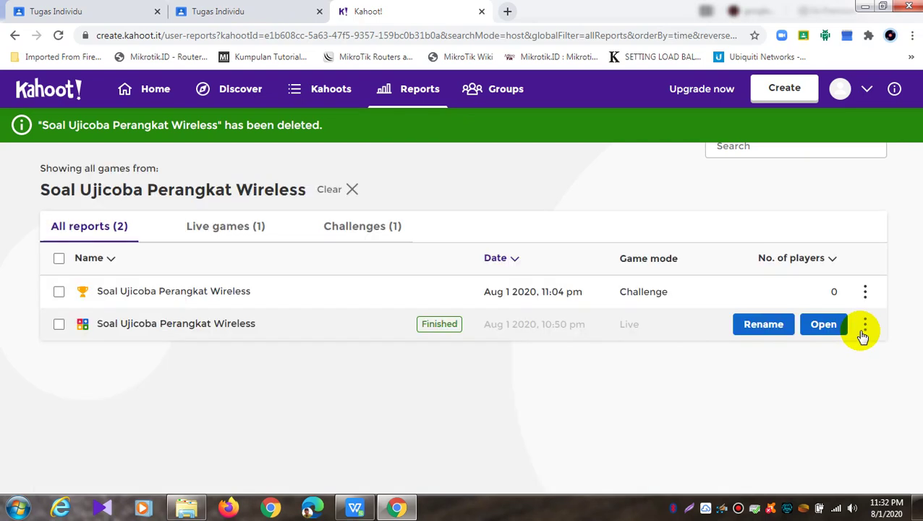
# Delete the remaining 11:04 pm challenge report and the 10:50 pm live game report
pyautogui.click(866, 295)
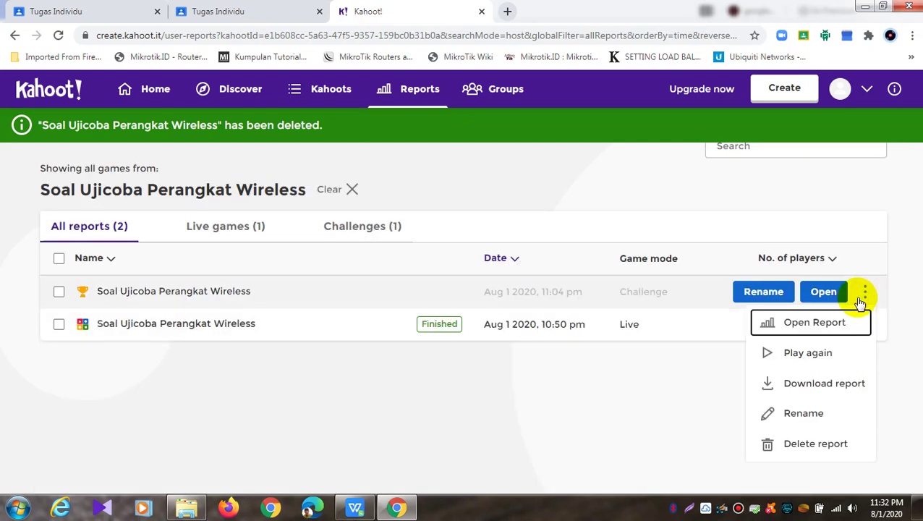
pyautogui.click(828, 441)
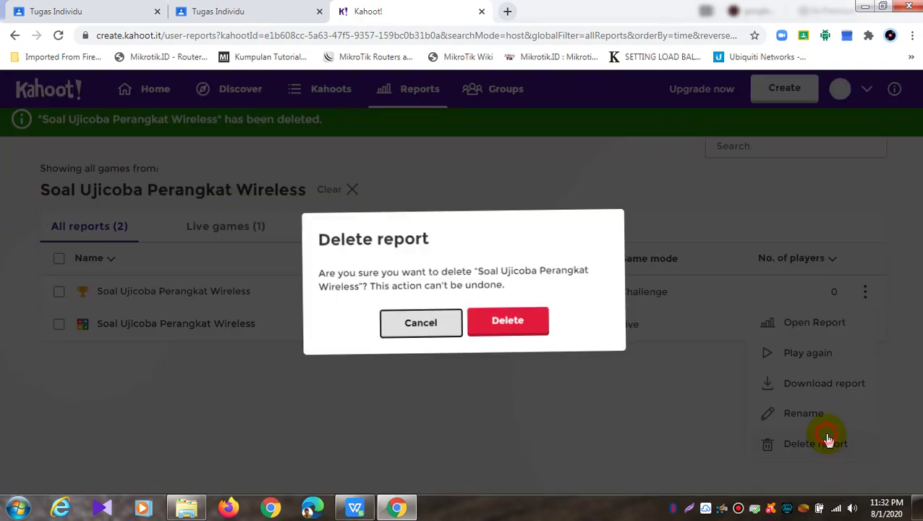
pyautogui.click(517, 323)
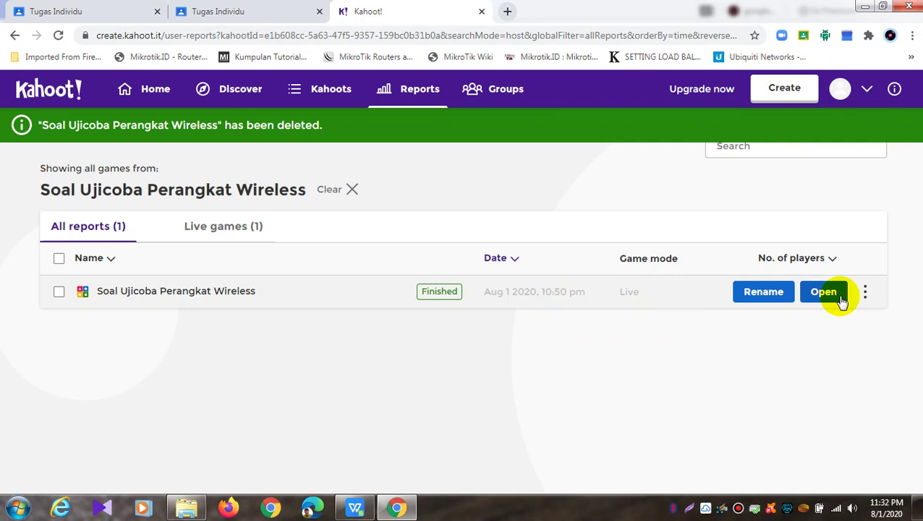
pyautogui.click(867, 293)
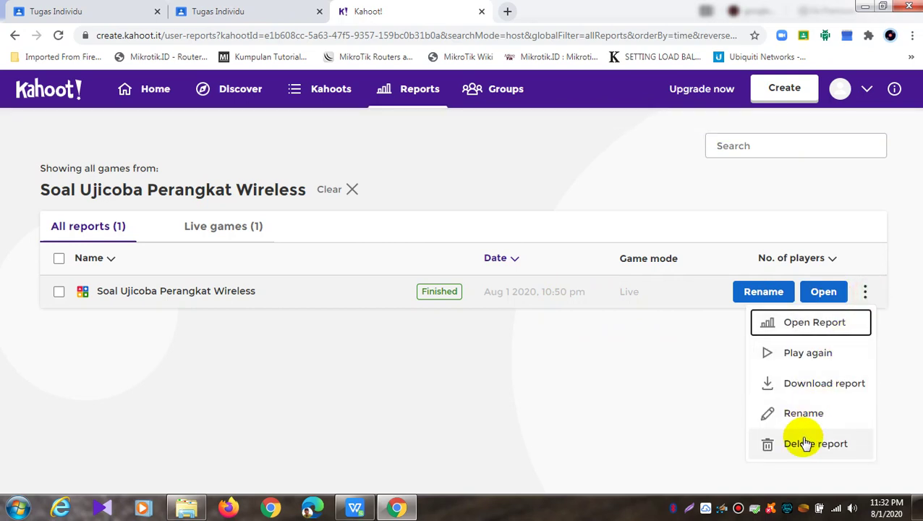
pyautogui.click(806, 444)
pyautogui.click(515, 321)
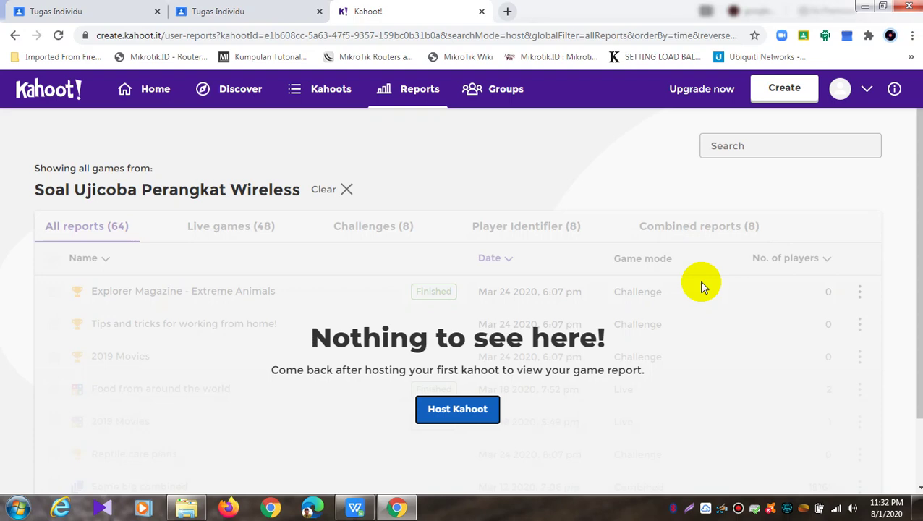
# Minimize the browser, spreadsheet and Downloads folder windows to show the desktop
pyautogui.click(865, 6)
pyautogui.click(875, 11)
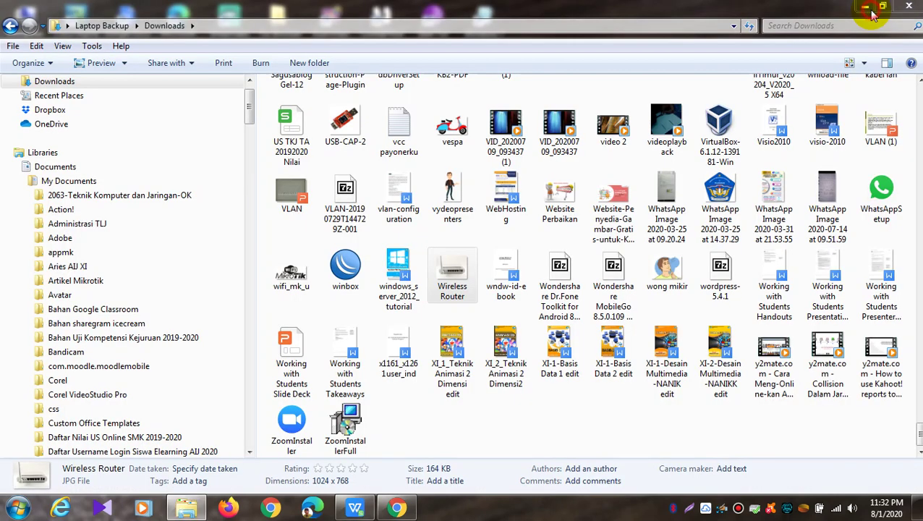
pyautogui.click(872, 14)
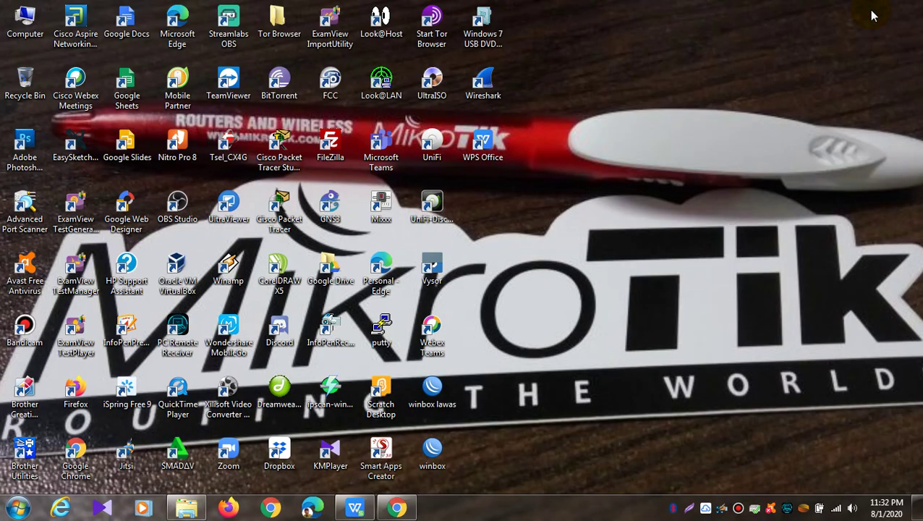